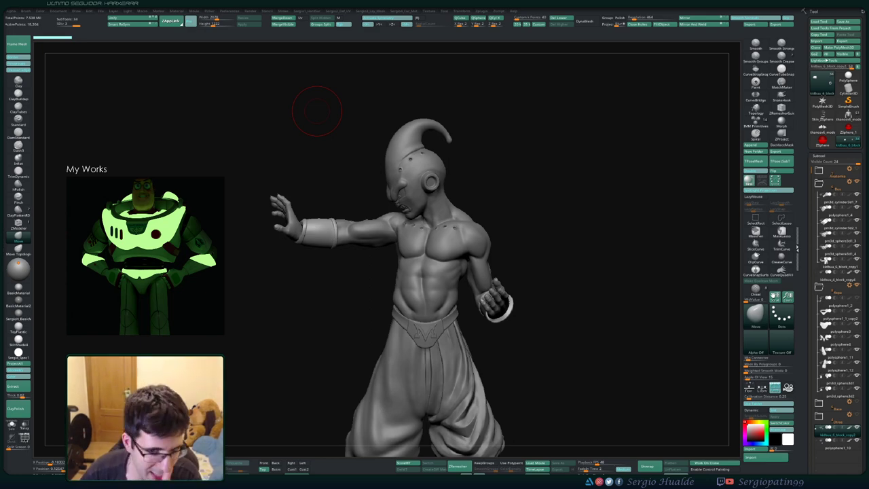
- Make the upper teeth of the figure's mouth the active subtool, isolate them in the view and reduce the brush size
mouse_move(509, 182)
mouse_down()
mouse_move(533, 187)
mouse_move(475, 195)
mouse_up()
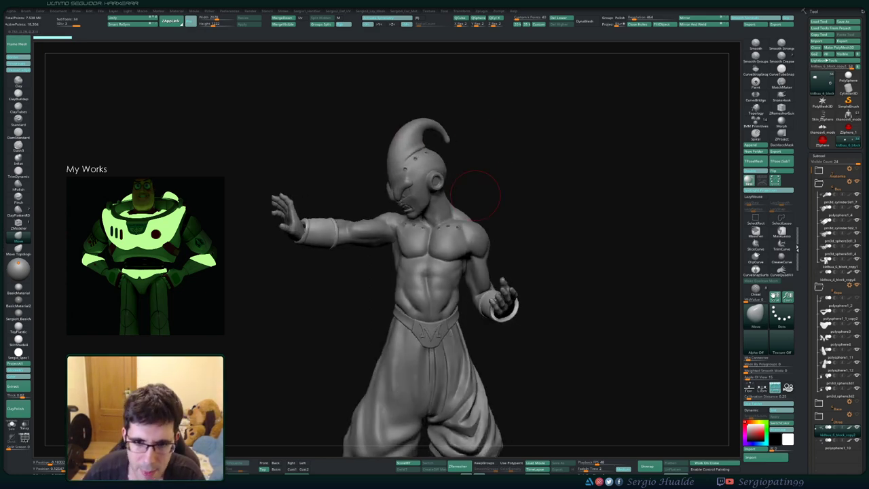
alt+click(408, 209)
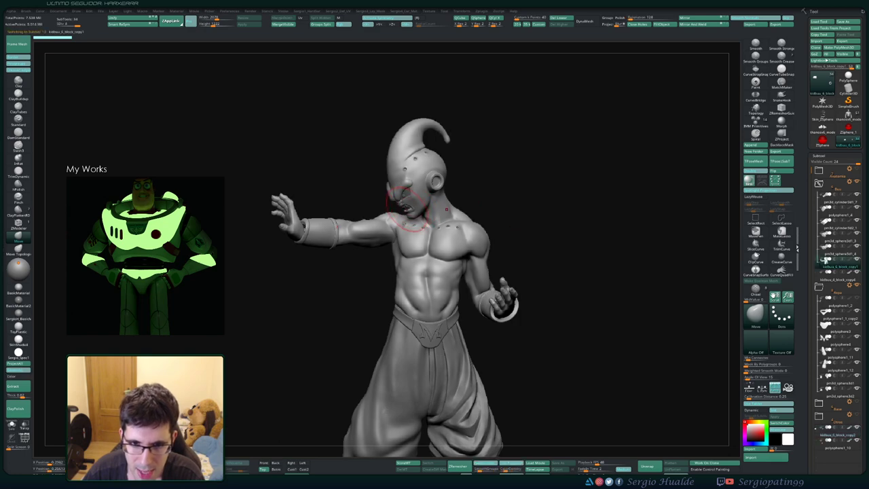
alt+click(406, 207)
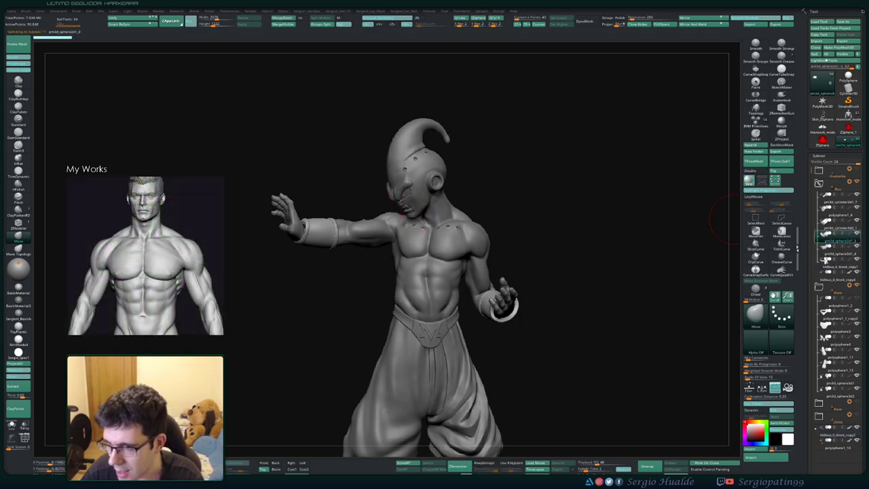
key(alt+s)
mouse_move(414, 206)
ctrl+right_down()
mouse_move(416, 251)
mouse_move(399, 232)
ctrl+right_up()
key(s)
drag(400, 232, 395, 232)
mouse_move(401, 231)
right_down()
mouse_move(432, 241)
mouse_move(416, 226)
right_up()
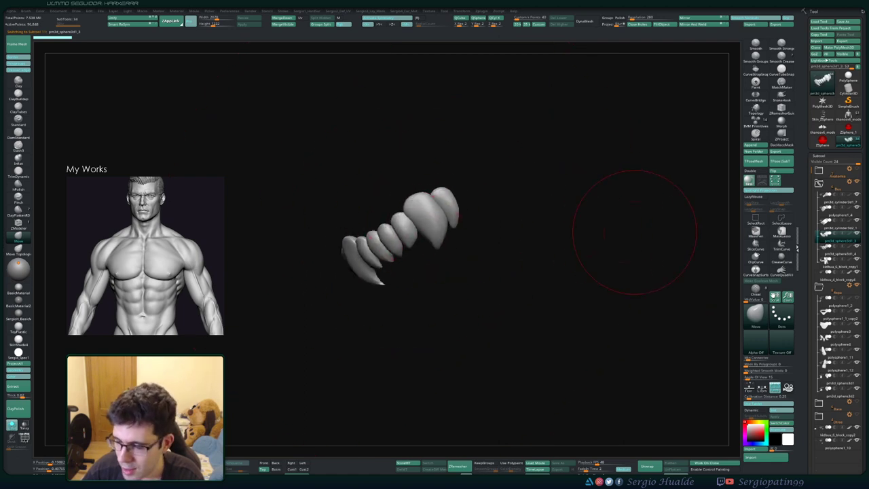
- Merge the upper teeth subtool down with the lower teeth, with polygroups displayed, and duplicate the merged teeth
key(shift+f)
click(836, 250)
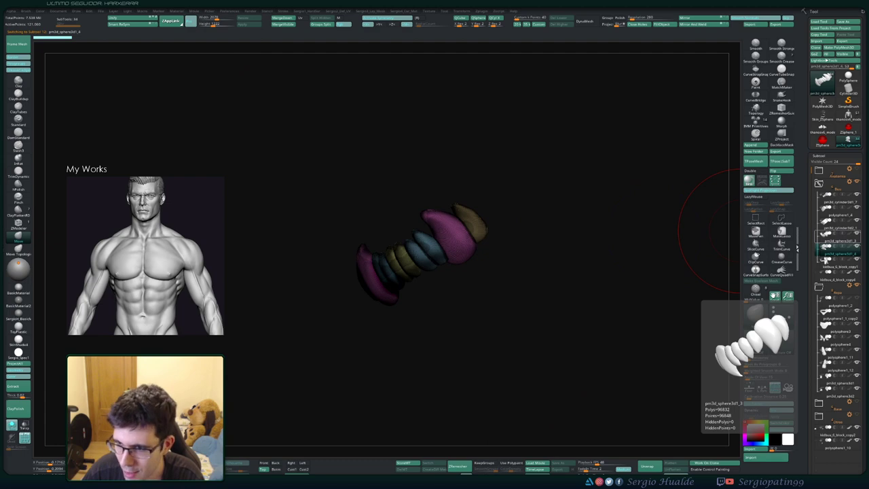
click(836, 237)
click(283, 19)
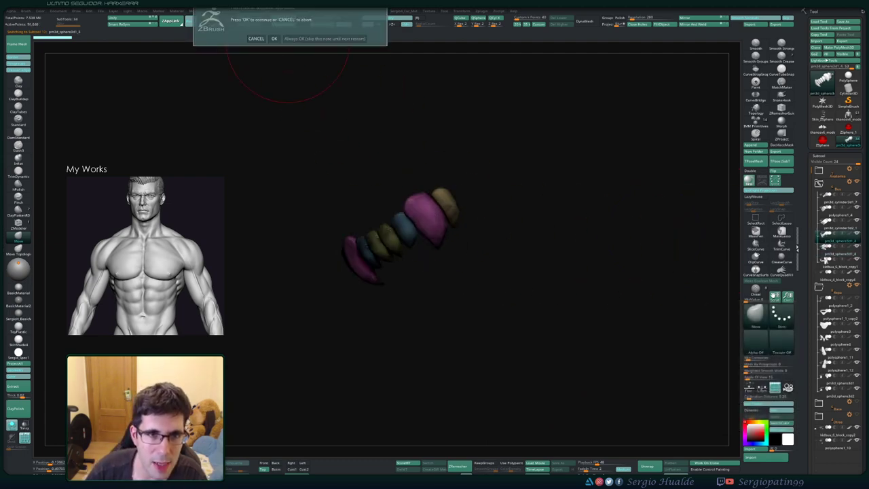
click(274, 38)
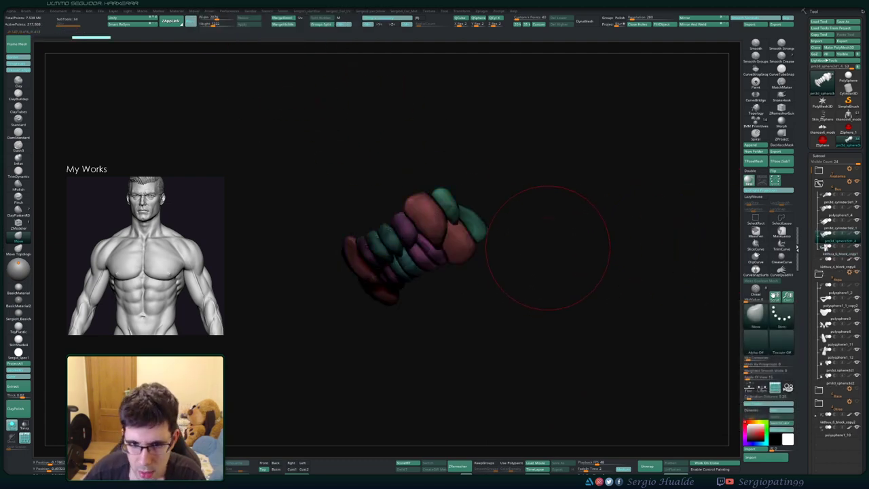
drag(547, 248, 529, 263)
key(ctrl+shift+d)
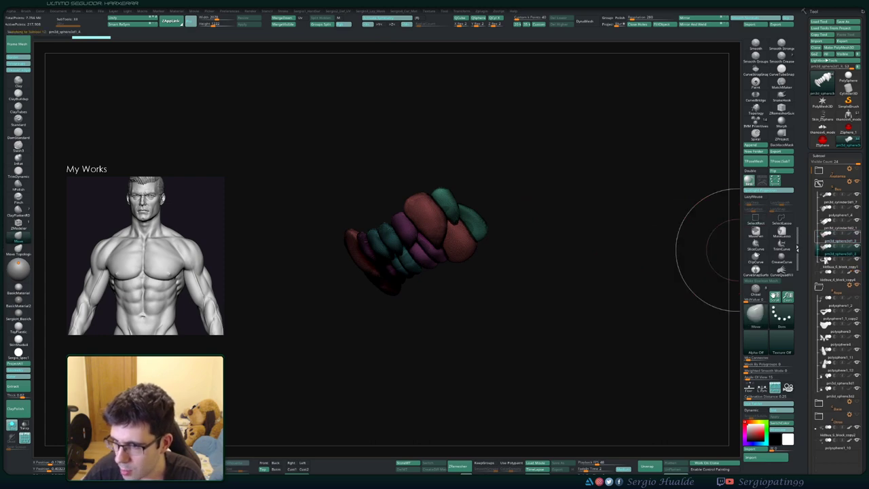
- Split the duplicated teeth into a separate polygroup for each tooth with Auto Groups
drag(480, 249, 521, 243)
right_drag(393, 266, 390, 249)
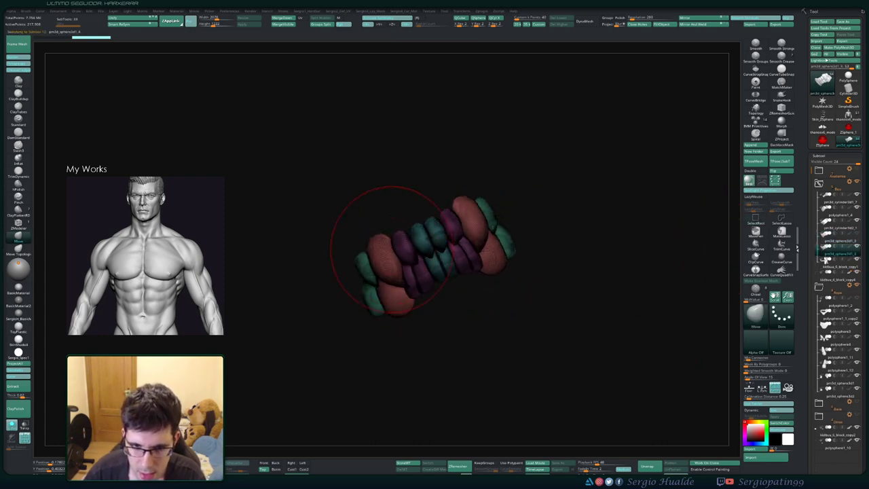
key(ctrl+shift+a)
- Hide the upper-row teeth one by one by polygroup, leaving only the lower row displayed
key(bracketleft)
key(bracketleft)
key(bracketleft)
key(bracketleft)
ctrl+shift+click(364, 268)
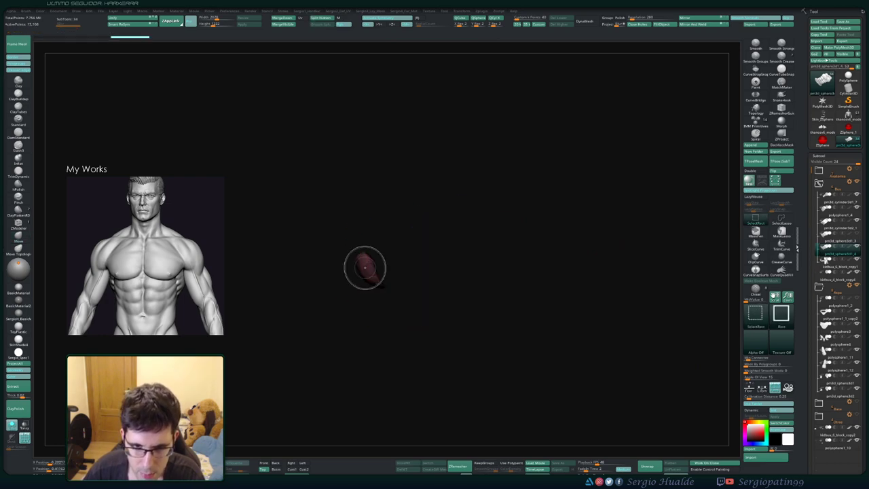
ctrl+shift+click(364, 268)
ctrl+shift+click(386, 259)
ctrl+shift+click(404, 251)
ctrl+shift+click(420, 241)
ctrl+shift+click(435, 237)
ctrl+shift+click(448, 232)
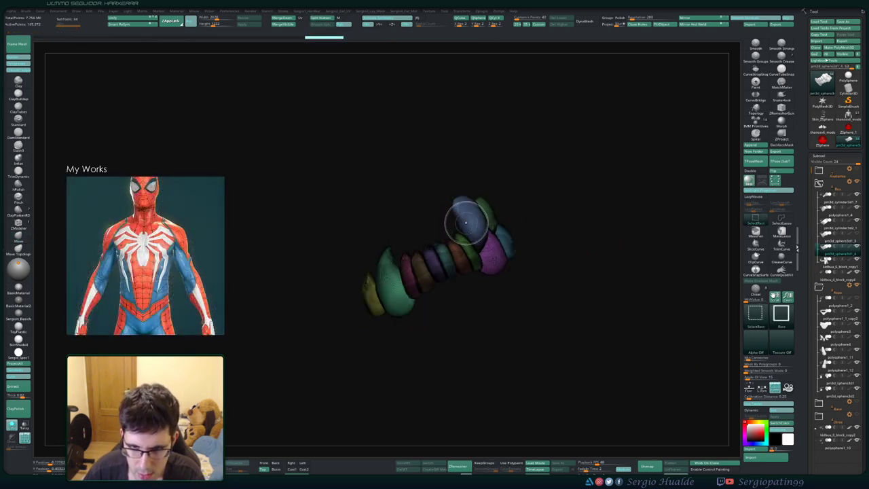
ctrl+shift+click(467, 224)
ctrl+shift+click(486, 211)
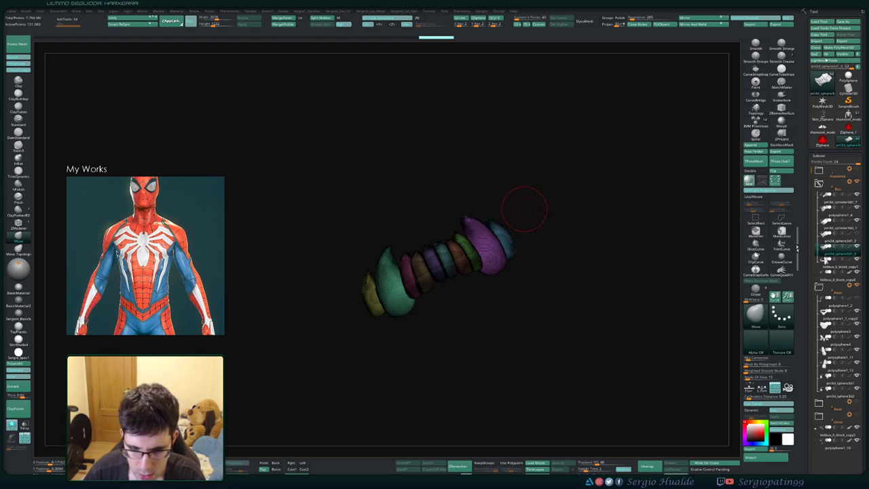
- Assign one polygroup to the whole lower row and another to the upper row, and display both rows
key(ctrl+w)
ctrl+shift+drag(539, 209, 548, 223)
key(ctrl+w)
ctrl+shift+click(547, 219)
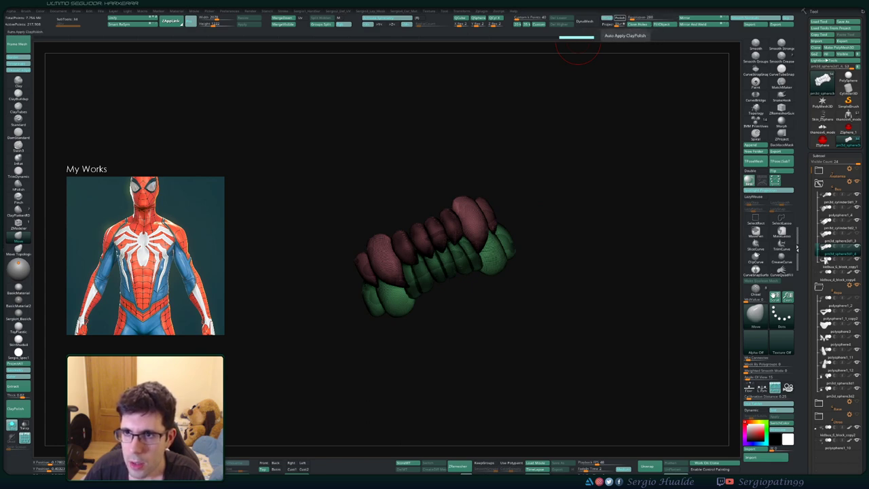
click(587, 21)
key(ctrl+z)
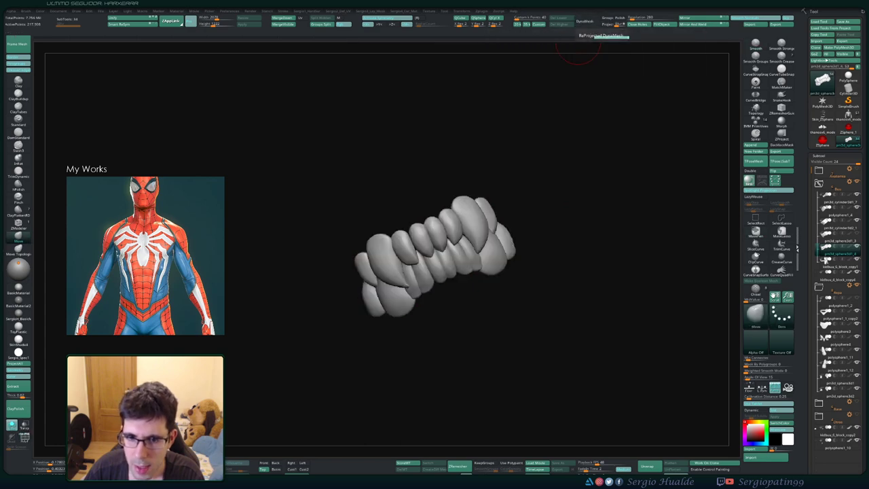
click(640, 18)
click(587, 20)
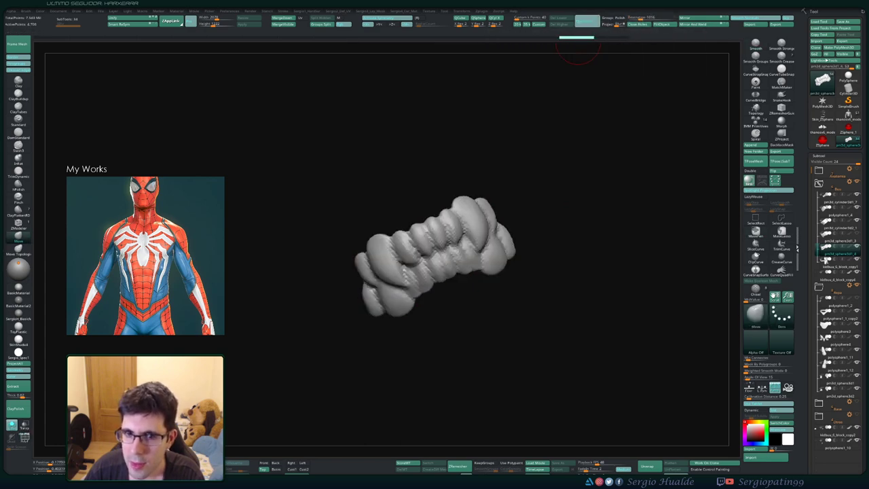
key(ctrl+z)
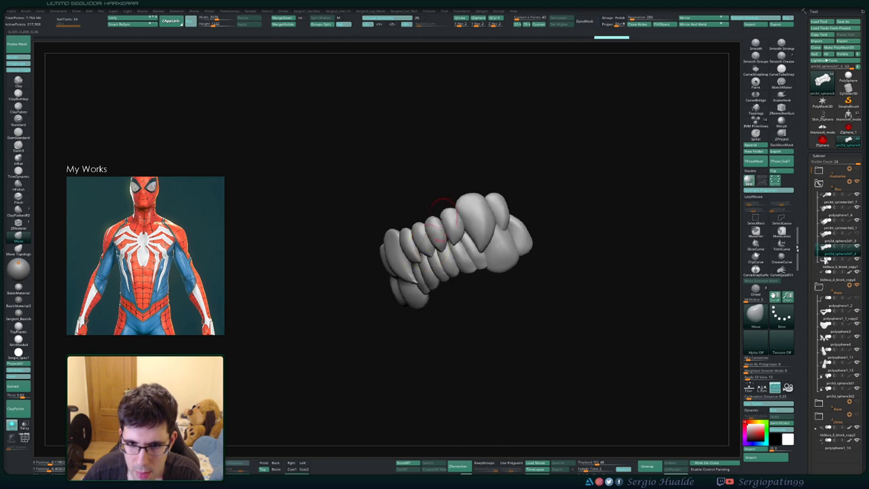
- Raise the DynaMesh resolution and remesh the grouped teeth with DynaMesh
click(648, 19)
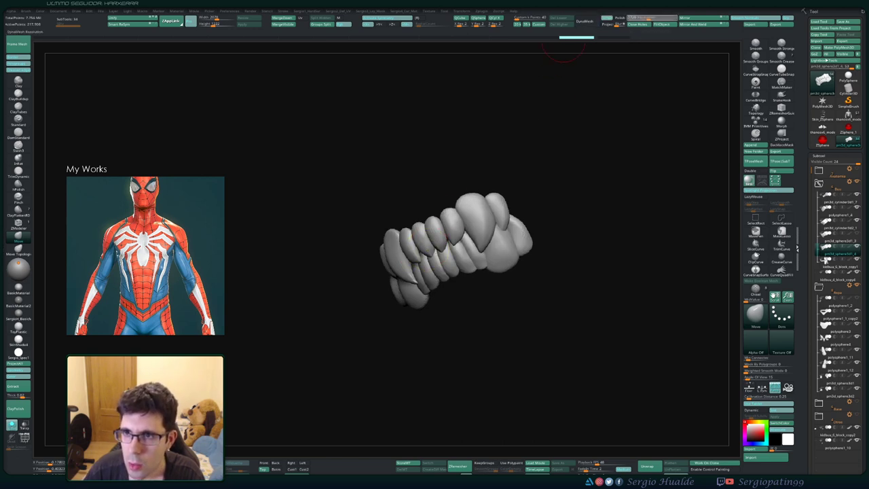
click(586, 21)
drag(570, 135, 540, 142)
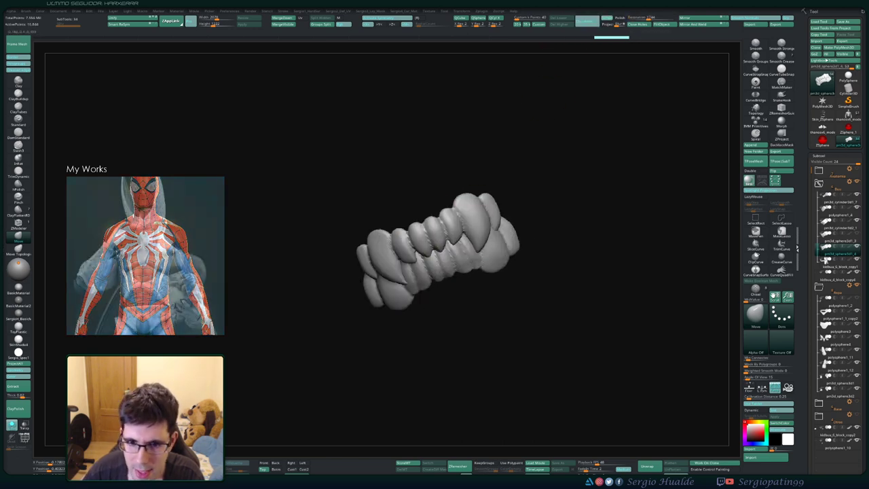
right_drag(471, 217, 466, 221)
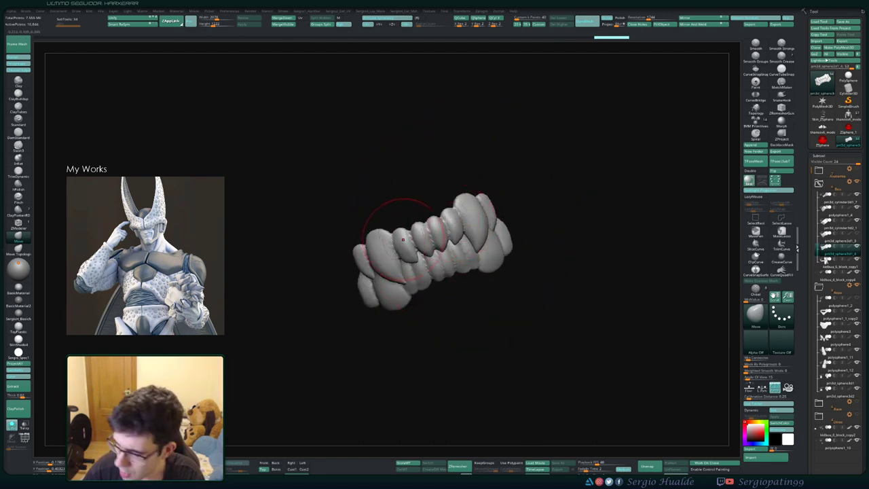
- Shift the upper teeth near the canine slightly upward with the Move Topological brush at an adjusted size
key(b)
key(m)
key(t)
key(s)
mouse_move(403, 249)
mouse_down()
mouse_move(416, 248)
mouse_move(365, 241)
mouse_move(386, 231)
mouse_up()
key(s)
right_drag(411, 216, 402, 217)
drag(412, 228, 408, 222)
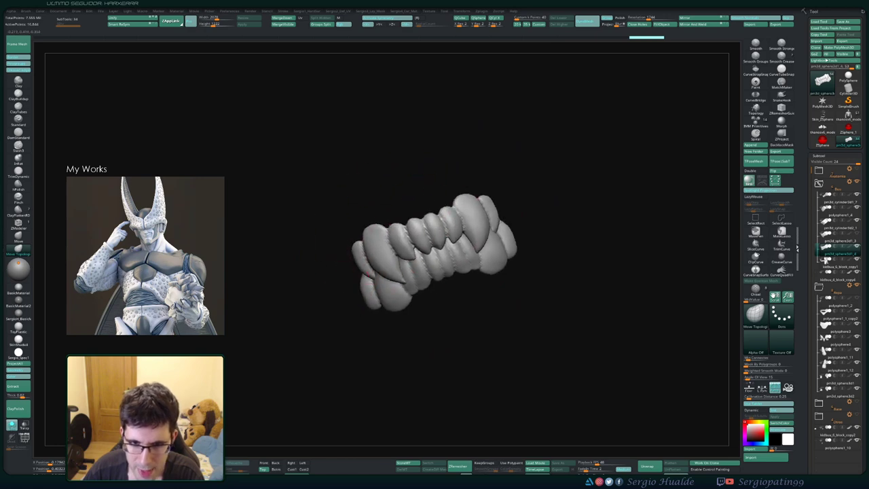
- Mask the teeth with MaskLasso and invert the mask so only the gum-side edge of the upper row stays free
mouse_move(326, 229)
ctrl+mouse_down()
mouse_move(418, 235)
mouse_move(417, 242)
ctrl+mouse_up()
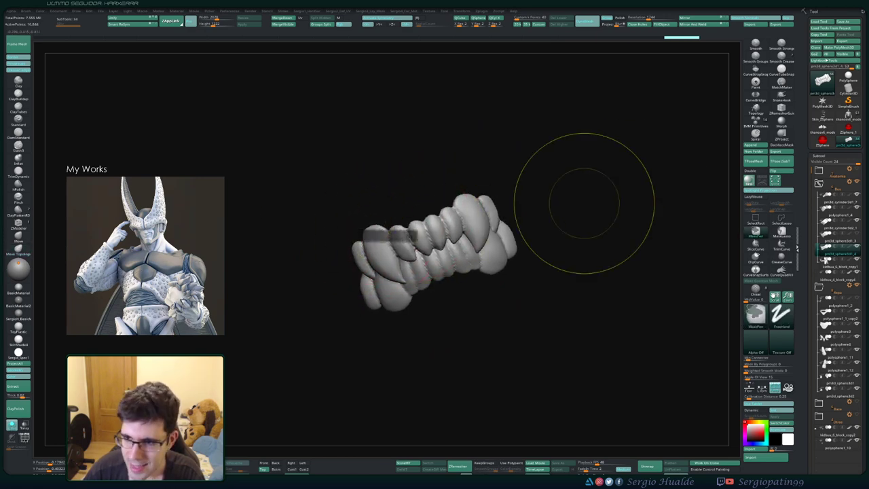
ctrl+click(781, 231)
key(ctrl+z)
mouse_move(332, 225)
ctrl+mouse_down()
mouse_move(331, 245)
mouse_move(446, 226)
mouse_move(353, 180)
ctrl+mouse_up()
ctrl+click(473, 169)
- Pull the unmasked gum-side edge of the upper teeth upward with the Move brush to lengthen their roots
mouse_move(430, 228)
mouse_down()
mouse_move(424, 213)
mouse_move(450, 206)
mouse_up()
key(b)
key(m)
key(v)
drag(451, 207, 448, 198)
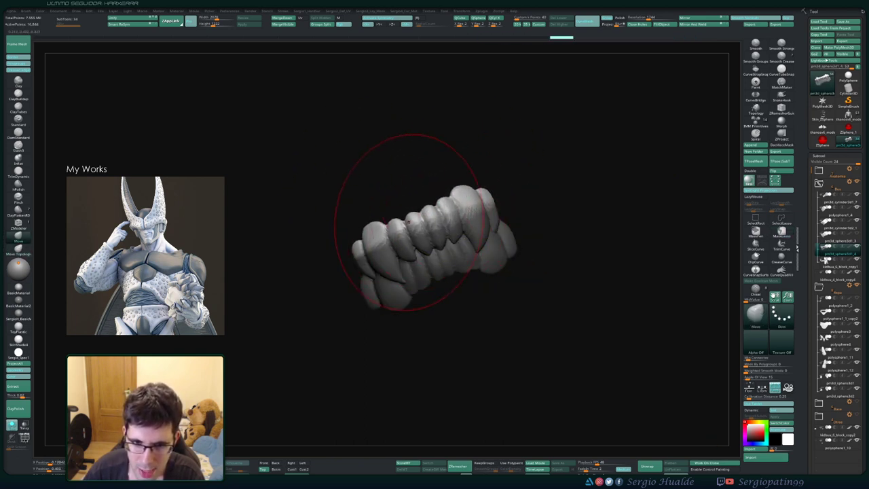
drag(382, 244, 375, 229)
- Smooth the lengthened roots of the upper teeth, clear the mask and adjust the large canine with the Move brush
shift+drag(456, 201, 416, 215)
ctrl+drag(506, 190, 513, 197)
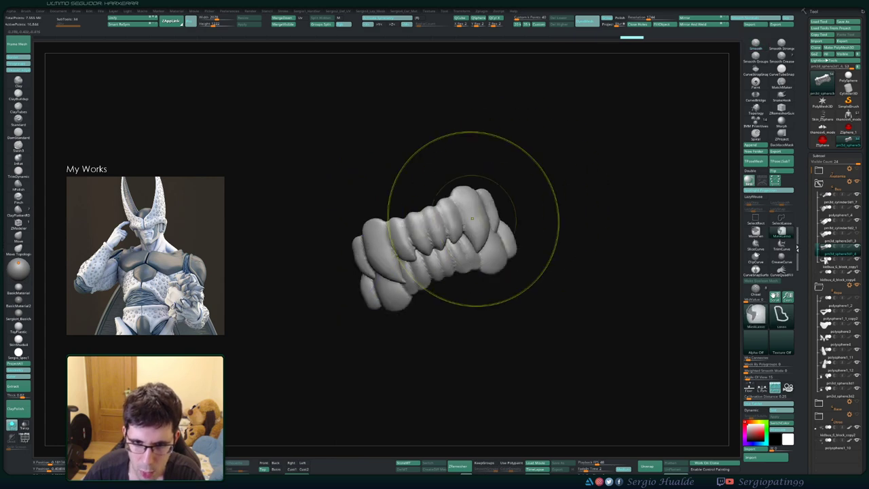
shift+drag(454, 221, 420, 231)
drag(477, 207, 474, 213)
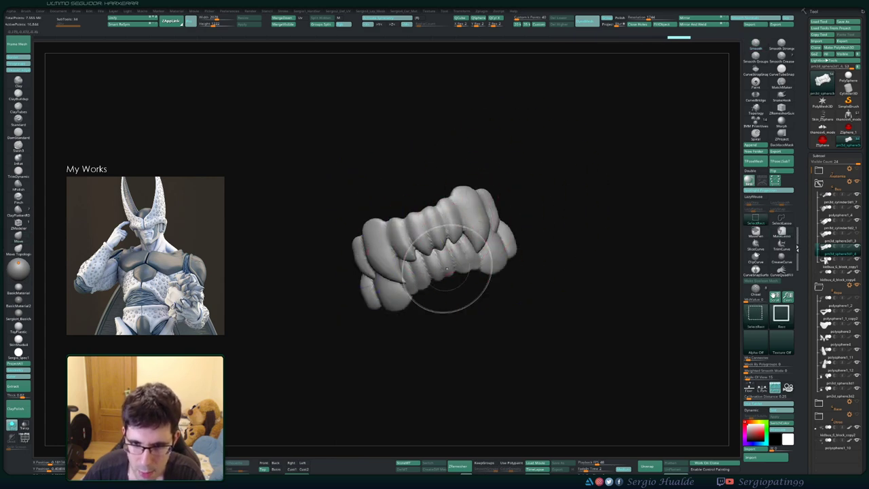
- Isolate the lower teeth, lasso-mask part of the row, invert the mask and blur its edge
ctrl+shift+click(447, 270)
mouse_move(516, 235)
ctrl+mouse_down()
mouse_move(410, 282)
mouse_move(523, 256)
ctrl+mouse_up()
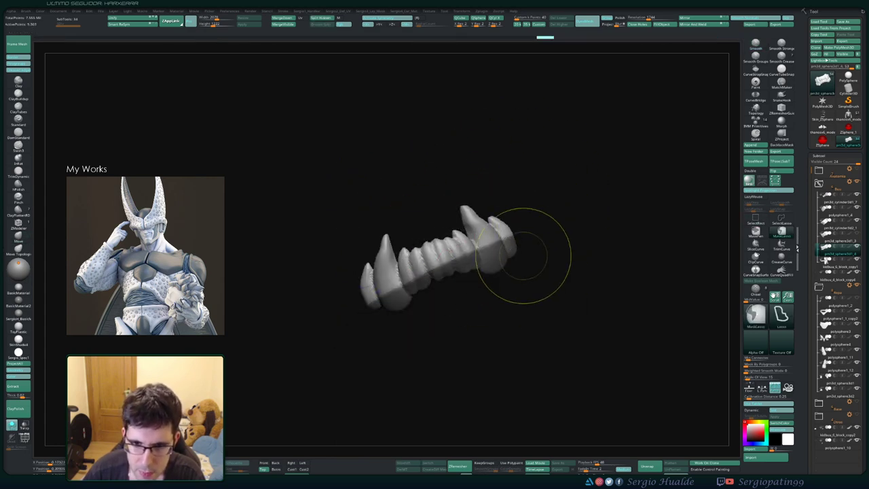
ctrl+drag(434, 232, 467, 307)
key(ctrl+i)
ctrl+click(441, 268)
ctrl+click(441, 268)
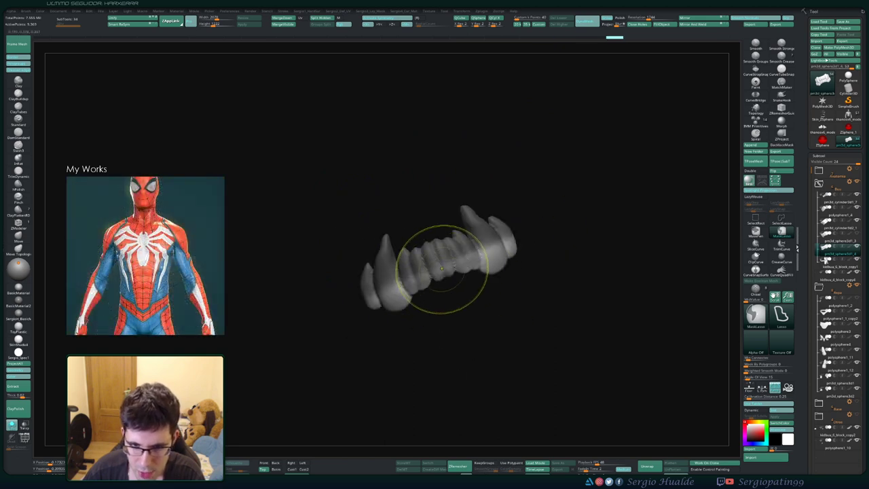
- Pull the base of the lower teeth downward with the Move brush and smooth the stretched area
mouse_move(446, 277)
mouse_down()
mouse_move(460, 286)
mouse_move(460, 305)
mouse_up()
key(s)
mouse_move(391, 303)
shift+mouse_down()
mouse_move(484, 274)
mouse_move(467, 272)
shift+mouse_up()
key(s)
right_drag(467, 272, 469, 240)
- Thicken the lower canines and neighbouring teeth with the Inflat brush and smooth the gaps between them
key(b)
key(i)
key(n)
mouse_move(490, 239)
mouse_down()
mouse_move(509, 240)
mouse_move(467, 242)
mouse_up()
right_drag(468, 241, 441, 241)
drag(464, 243, 458, 236)
drag(381, 261, 388, 273)
right_drag(406, 290, 434, 290)
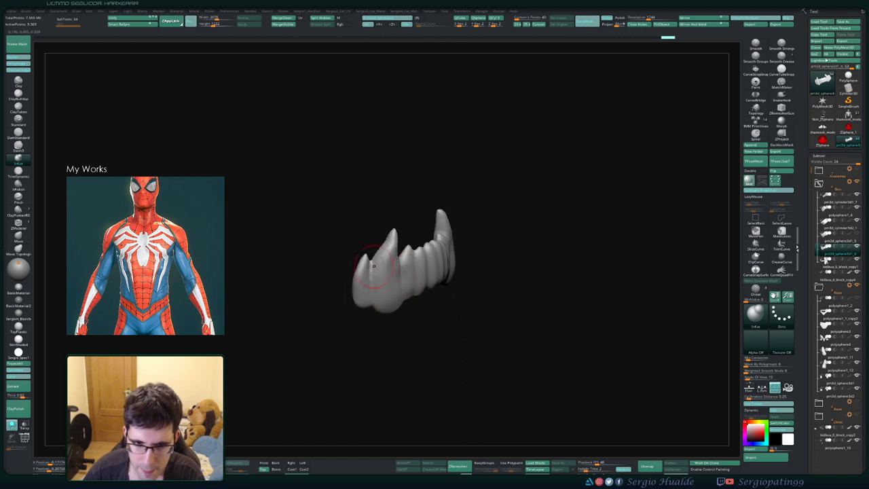
drag(372, 256, 375, 265)
right_drag(427, 277, 396, 279)
shift+drag(395, 279, 405, 275)
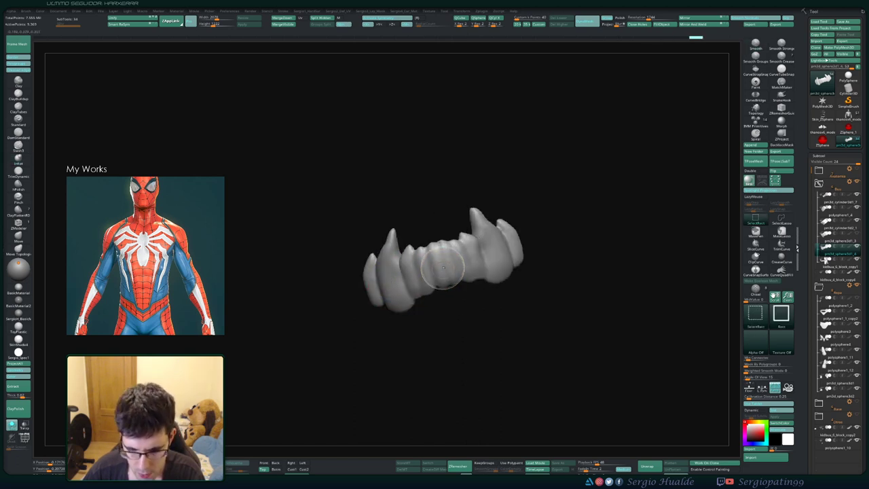
- Clear the mask, display both rows to update the DynaMesh, and isolate the lower teeth again
ctrl+drag(454, 315, 473, 325)
ctrl+shift+click(449, 303)
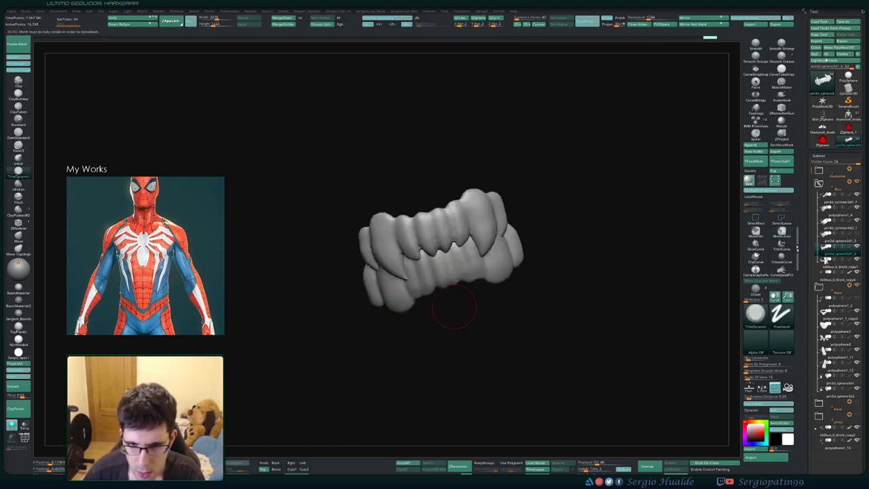
ctrl+shift+click(429, 283)
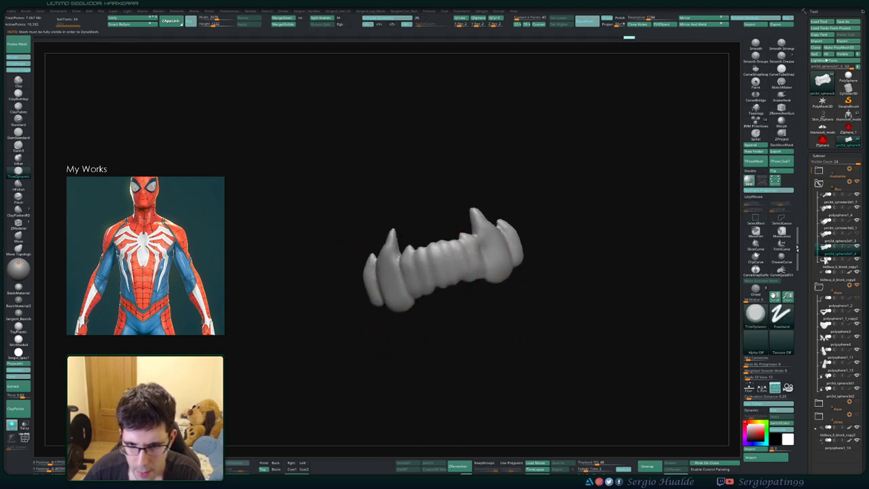
- Flatten the outer surfaces of the lower teeth along the row and at both ends with the TrimDynamic brush
drag(476, 254, 498, 252)
right_drag(505, 256, 511, 252)
drag(511, 252, 500, 260)
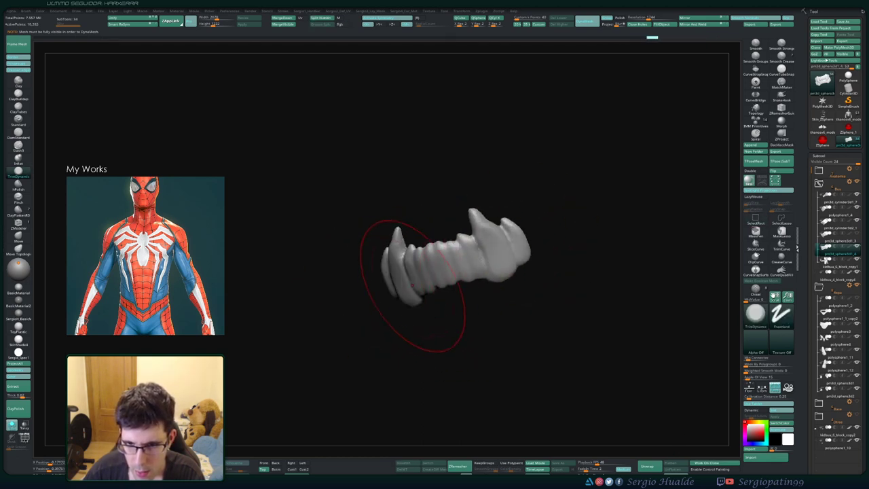
right_drag(412, 285, 434, 261)
drag(445, 273, 403, 277)
right_drag(366, 292, 388, 291)
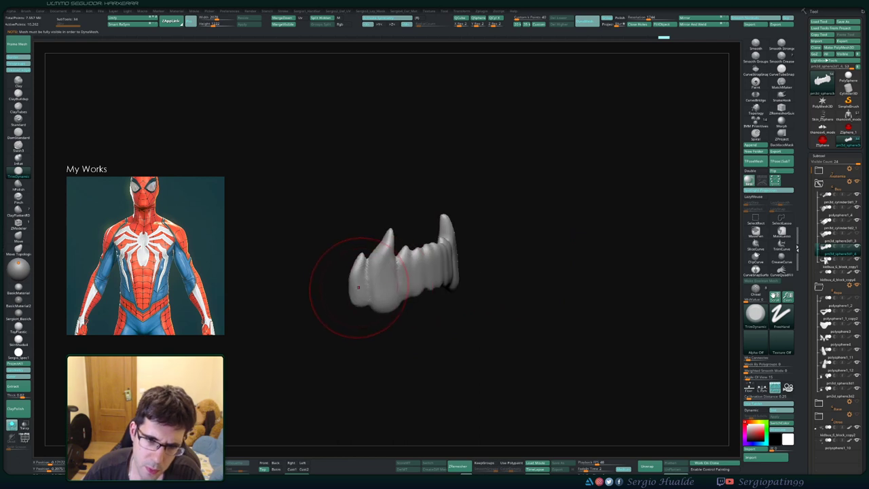
drag(358, 287, 372, 279)
right_drag(463, 266, 456, 279)
mouse_move(370, 285)
mouse_down()
mouse_move(356, 288)
mouse_move(344, 268)
mouse_up()
- Reshape the lower canines and the teeth at both ends with the Move Topological brush, adjusting its size between strokes
key(b)
key(m)
key(v)
key(b)
key(m)
key(t)
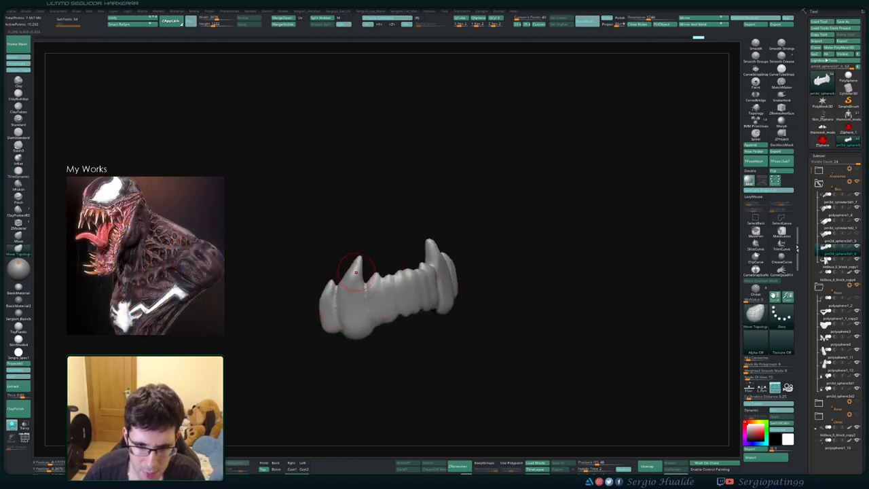
key(s)
mouse_move(355, 272)
right_down()
mouse_move(364, 271)
mouse_move(346, 270)
right_up()
key(s)
key(s)
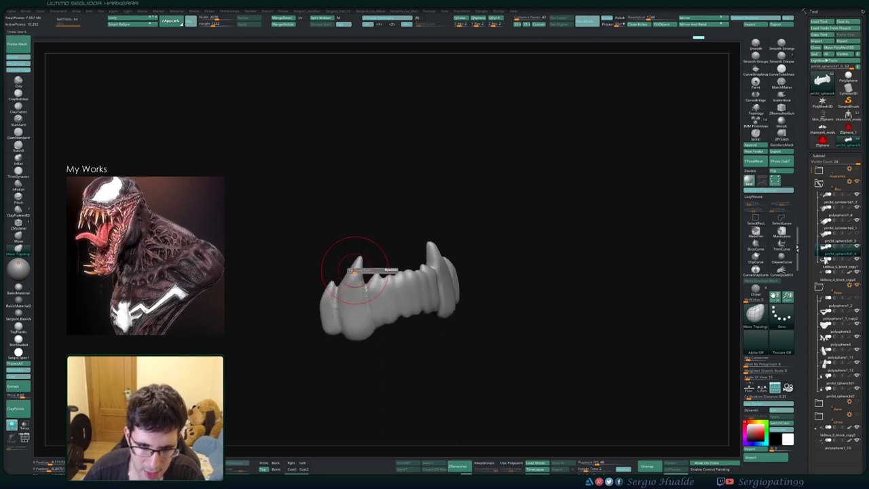
drag(354, 270, 345, 272)
right_drag(347, 271, 441, 257)
key(s)
drag(445, 256, 462, 276)
right_drag(461, 279, 512, 277)
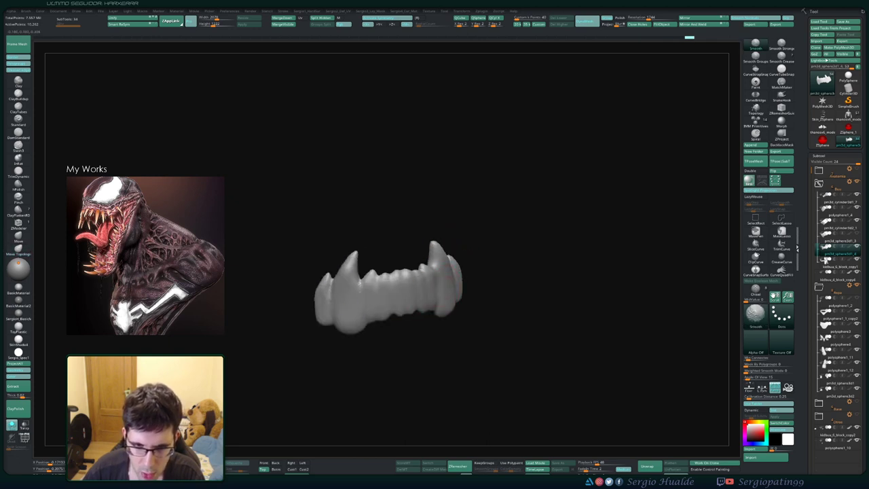
- Isolate the upper teeth and flatten their outer surfaces along the row with the TrimDynamic brush
ctrl+shift+click(418, 326)
ctrl+shift+click(406, 270)
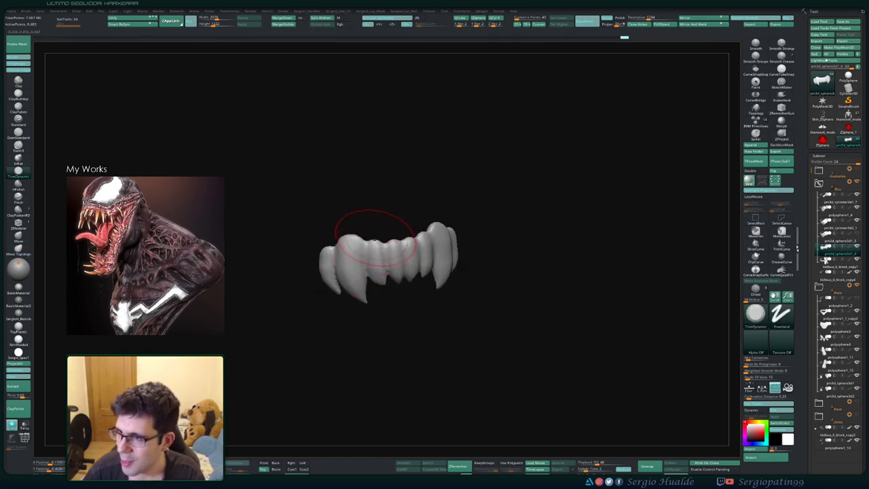
drag(410, 239, 409, 256)
mouse_move(512, 241)
mouse_down()
mouse_move(469, 242)
mouse_move(450, 265)
mouse_move(451, 279)
mouse_up()
drag(443, 231, 445, 278)
drag(446, 306, 479, 304)
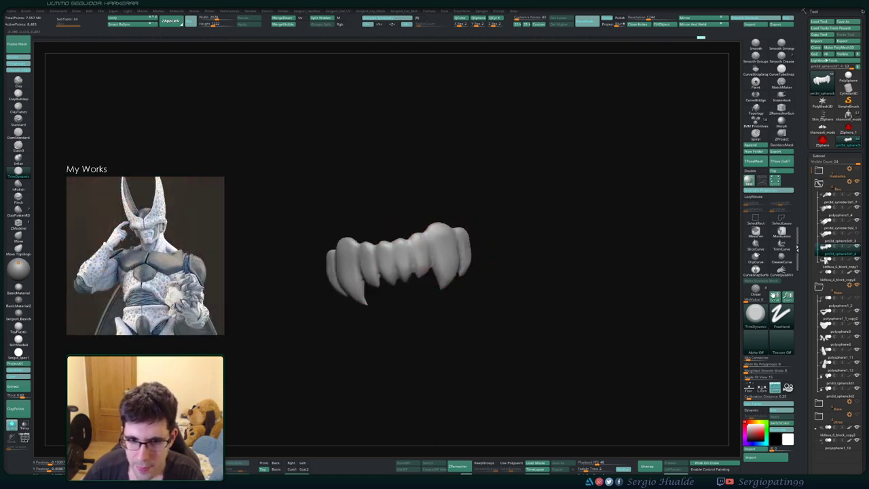
- Build up volume across the front of the upper teeth with the Clay brush, adjusting its size between strokes
key(1)
drag(430, 250, 431, 253)
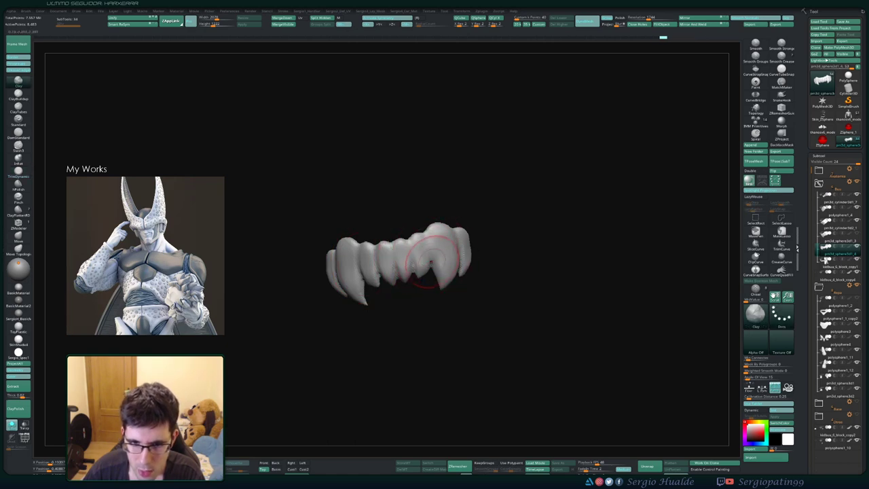
key(space)
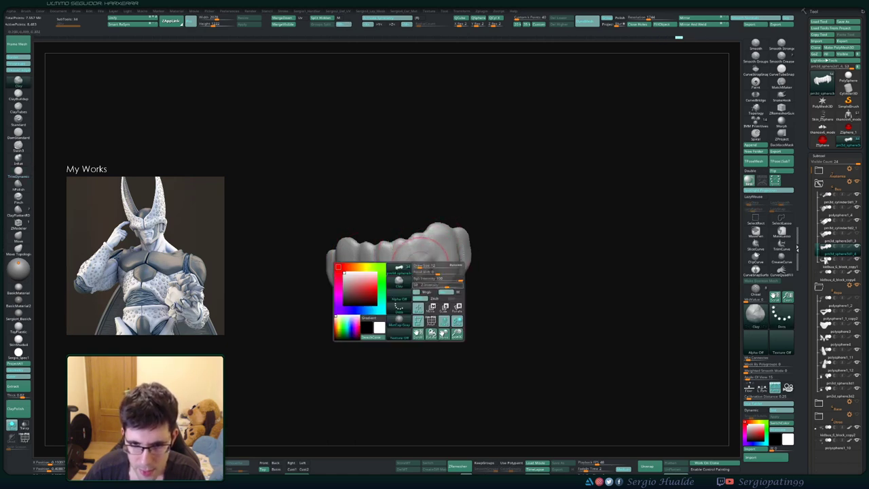
drag(446, 286, 434, 285)
drag(420, 255, 419, 264)
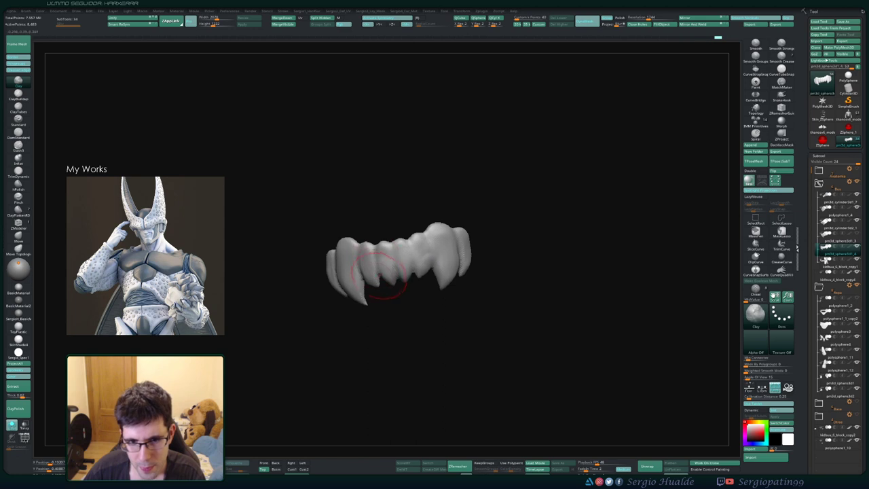
drag(380, 299, 406, 300)
mouse_move(353, 264)
mouse_down()
mouse_move(358, 254)
mouse_move(400, 266)
mouse_up()
- Smooth the clay strokes and grooves along the front of the upper teeth
key(shift)
drag(464, 247, 434, 248)
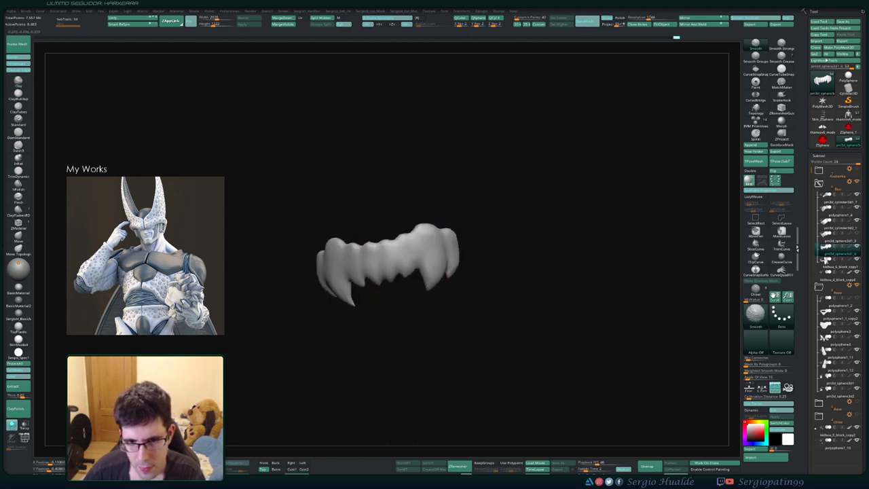
shift+drag(370, 256, 399, 256)
drag(475, 258, 451, 257)
shift+drag(359, 268, 393, 266)
- Display both rows of teeth inside the full head and set up the Move brush with a suitable size
key(b)
key(m)
key(v)
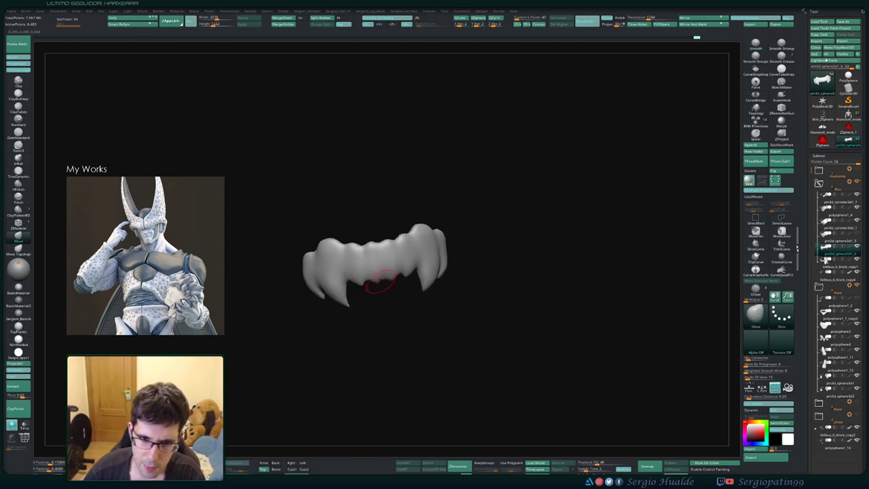
ctrl+shift+click(469, 279)
ctrl+right_drag(468, 279, 430, 282)
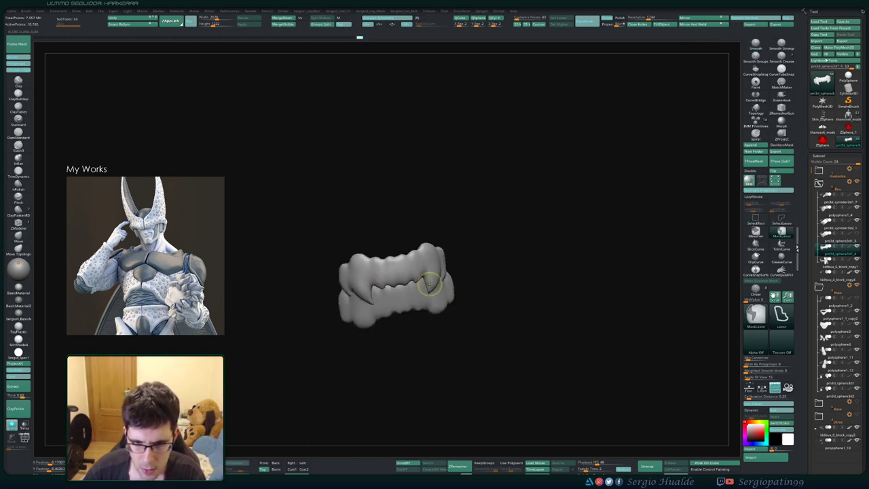
key(s)
drag(423, 281, 431, 278)
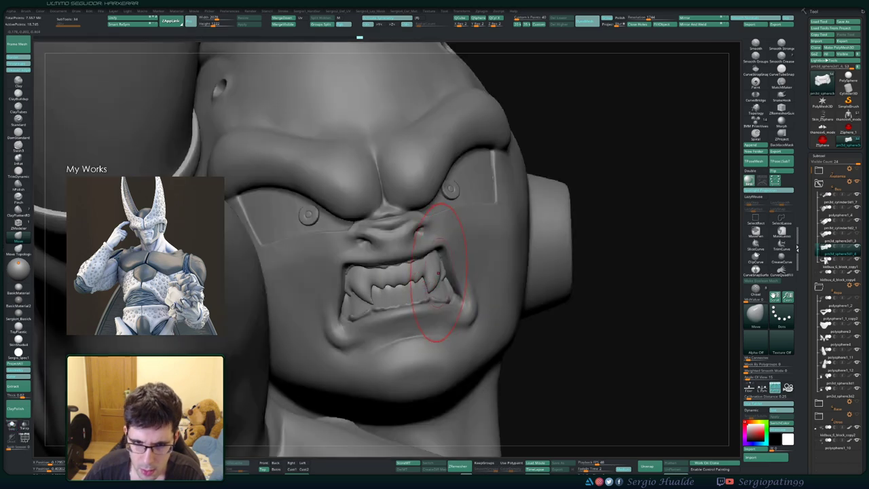
- Try to adjust the teeth inside the mouth with the Move Topological brush and undo the changes
mouse_move(437, 262)
right_down()
mouse_move(422, 270)
mouse_move(422, 310)
mouse_move(430, 312)
right_up()
key(b)
key(m)
key(t)
key(s)
right_click(425, 312)
key(s)
drag(426, 311, 413, 310)
key(ctrl+z)
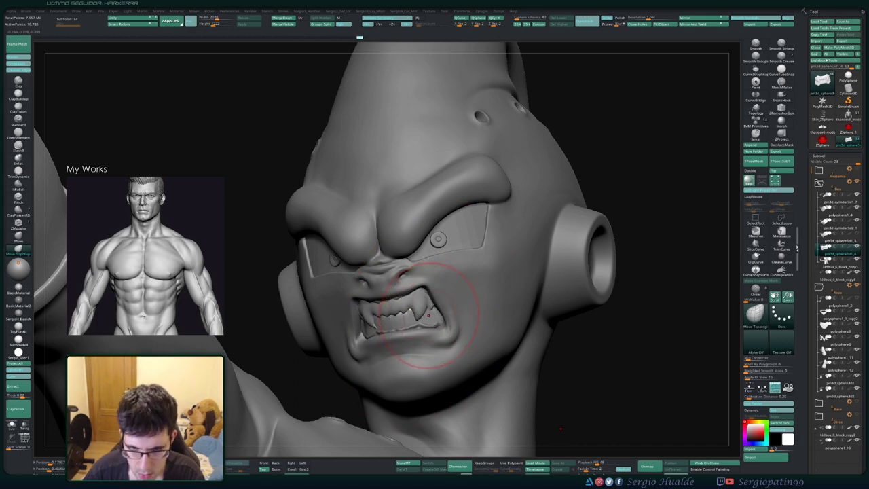
key(alt+s)
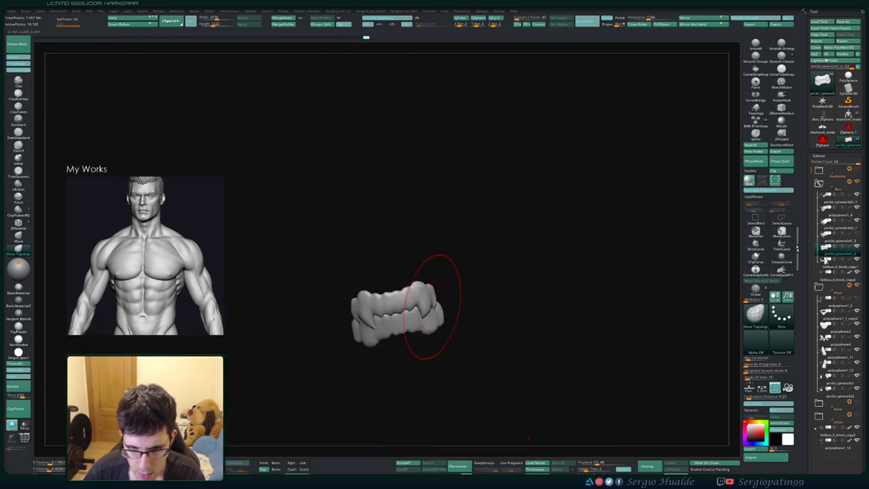
key(ctrl+z)
- Turn on the polyframe and assign new separate polygroups to the upper and lower teeth
key(shift+f)
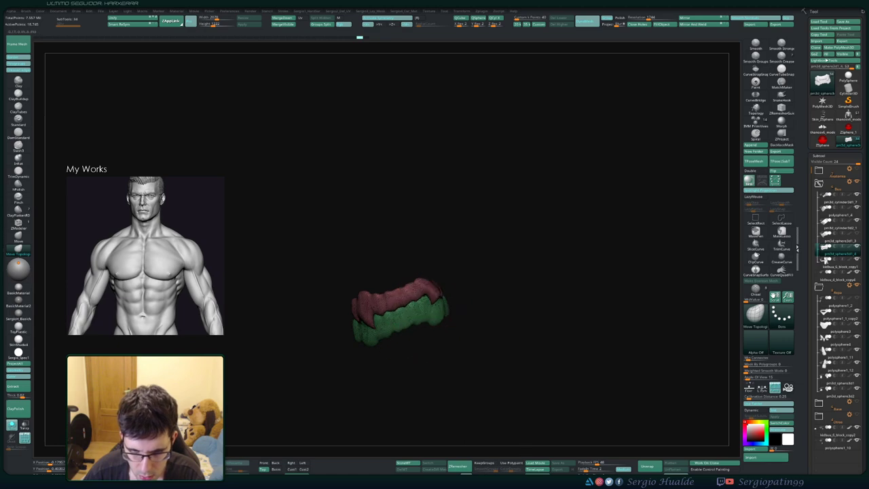
mouse_move(431, 312)
right_down()
mouse_move(437, 247)
mouse_move(440, 358)
mouse_move(416, 350)
mouse_move(411, 251)
mouse_move(454, 319)
mouse_move(448, 268)
mouse_move(443, 299)
right_up()
ctrl+shift+click(435, 280)
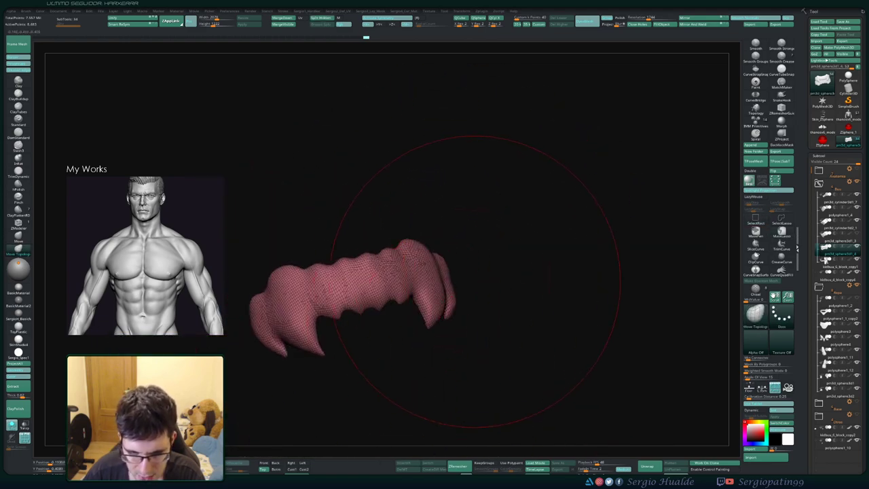
key(ctrl+w)
ctrl+shift+drag(487, 272, 496, 287)
key(ctrl+w)
ctrl+shift+click(500, 287)
- Try to shift the tooth rows with large Move Topological strokes and undo each attempt
right_drag(498, 287, 436, 309)
mouse_move(411, 315)
mouse_down()
mouse_move(411, 304)
mouse_move(425, 298)
mouse_up()
key(ctrl+z)
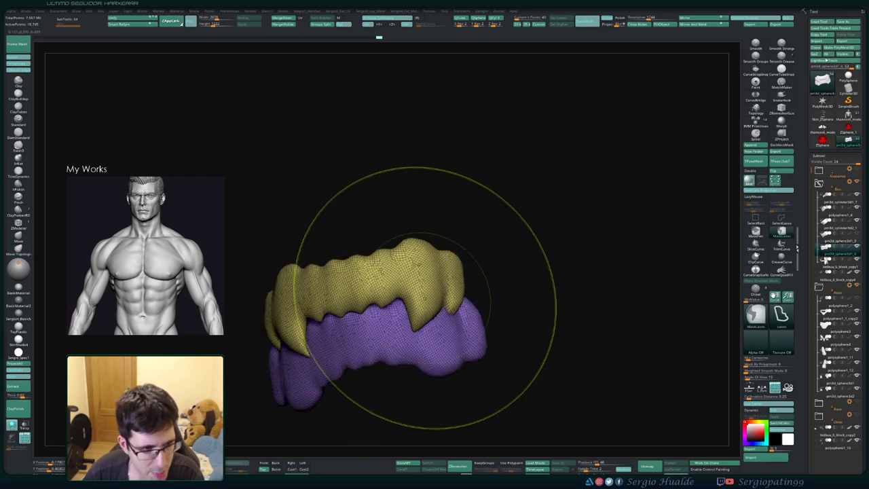
drag(363, 296, 360, 265)
mouse_move(360, 264)
right_down()
mouse_move(338, 267)
mouse_move(353, 301)
mouse_move(306, 358)
mouse_move(360, 327)
right_up()
key(ctrl+z)
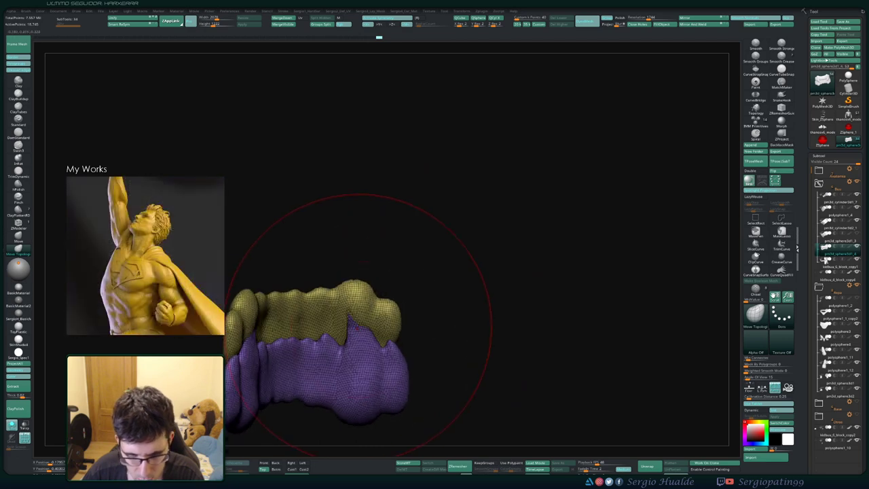
mouse_move(362, 357)
mouse_down()
mouse_move(357, 367)
mouse_move(376, 359)
mouse_move(363, 409)
mouse_up()
key(ctrl+z)
key(ctrl+z)
- Mask the lower teeth so only the upper row is editable, and show the full head again
mouse_move(378, 363)
right_down()
mouse_move(403, 321)
mouse_move(388, 268)
mouse_move(369, 289)
mouse_move(395, 314)
mouse_move(377, 307)
mouse_move(406, 314)
right_up()
key(w)
ctrl+click(383, 297)
key(q)
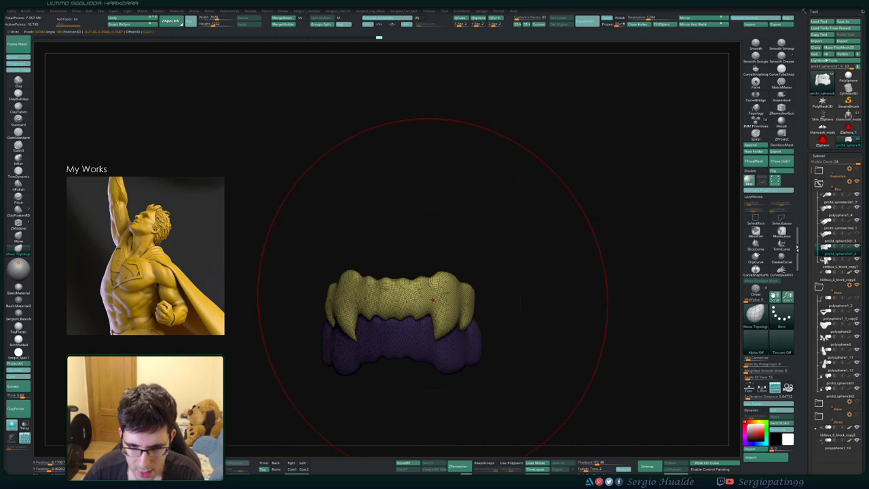
key(alt+s)
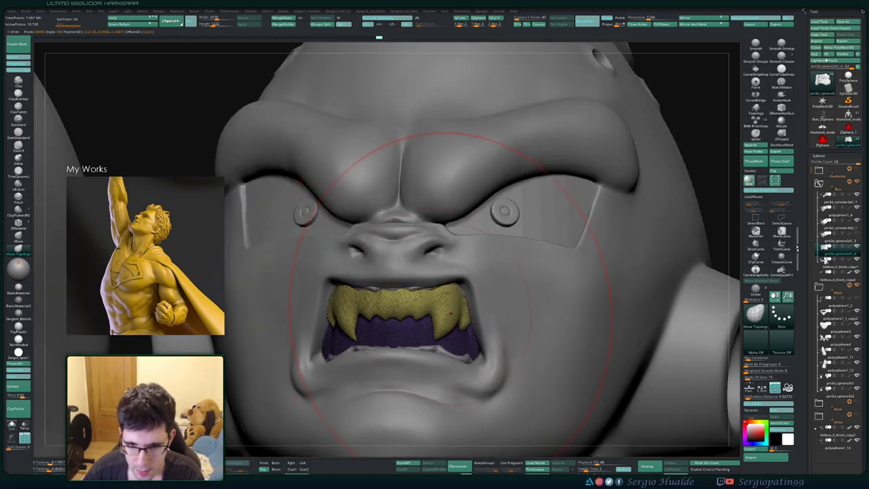
- Fit the upper teeth to the mouth opening with the Move brush, checking them from the front and side
key(b)
key(m)
key(v)
right_drag(443, 316, 446, 311)
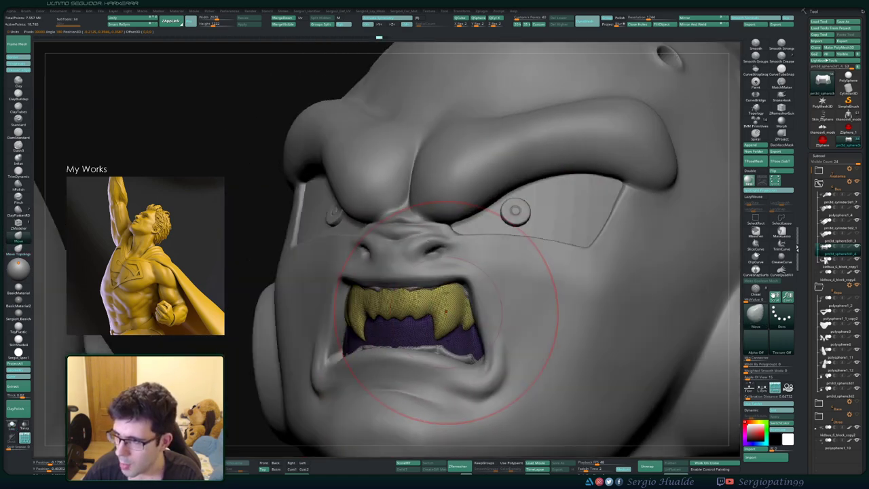
key(s)
drag(445, 311, 440, 310)
right_drag(435, 307, 443, 281)
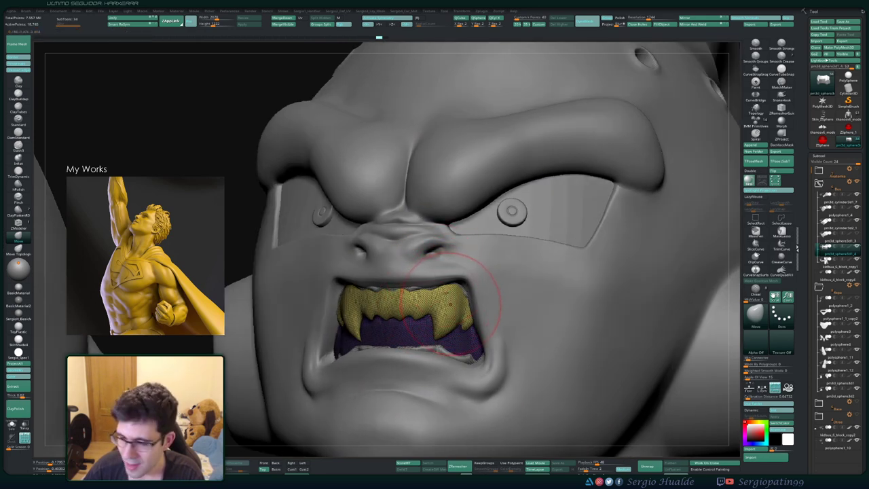
mouse_move(452, 302)
right_down()
mouse_move(444, 329)
mouse_move(456, 334)
right_up()
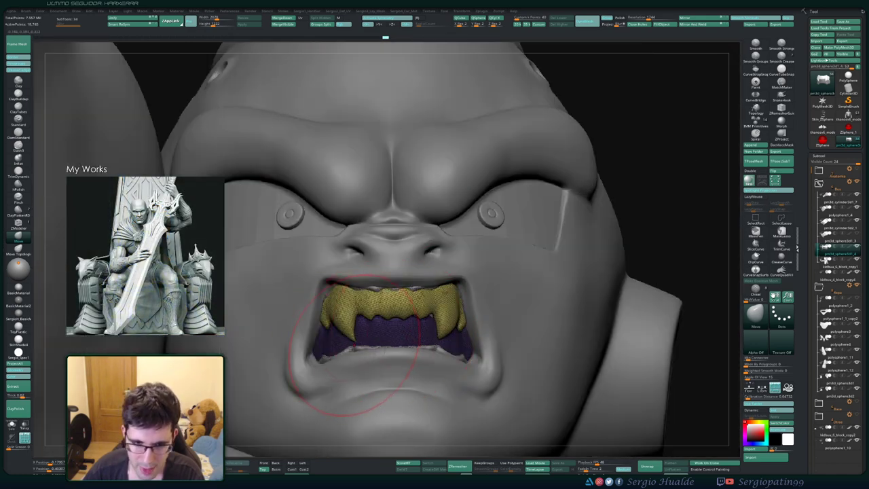
right_drag(353, 345, 382, 343)
mouse_move(354, 342)
mouse_down()
mouse_move(338, 336)
mouse_move(348, 330)
mouse_up()
mouse_move(349, 329)
right_down()
mouse_move(483, 304)
mouse_move(446, 311)
right_up()
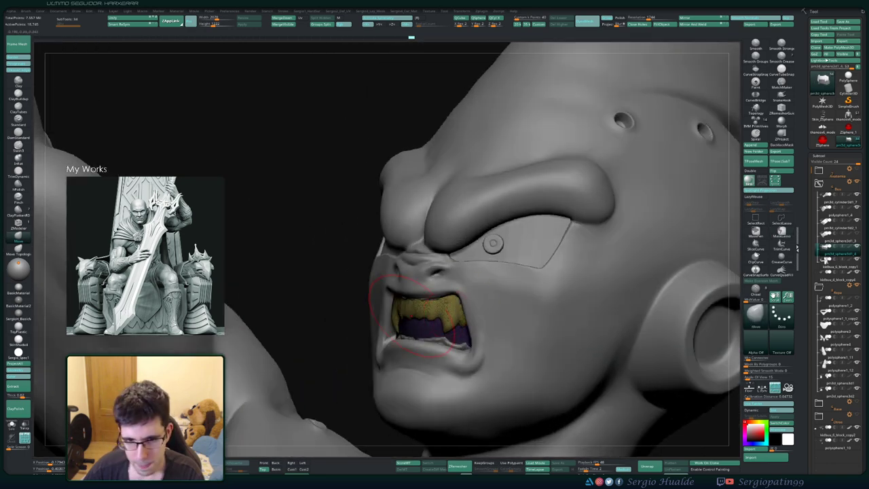
- Select the gum mesh behind the teeth, duplicate it and isolate the copy
mouse_move(415, 346)
ctrl+right_down()
mouse_move(395, 322)
mouse_move(483, 310)
mouse_move(435, 322)
mouse_move(424, 308)
mouse_move(439, 327)
mouse_move(410, 285)
ctrl+right_up()
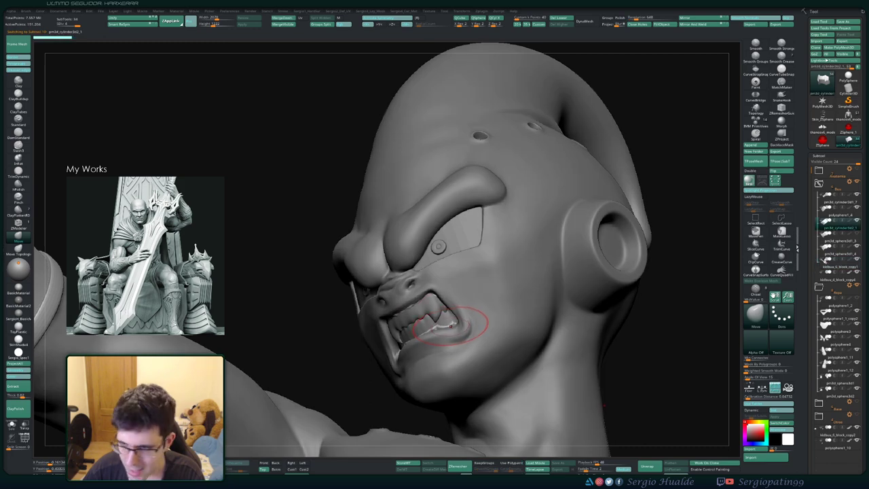
key(alt+s)
key(ctrl+shift+d)
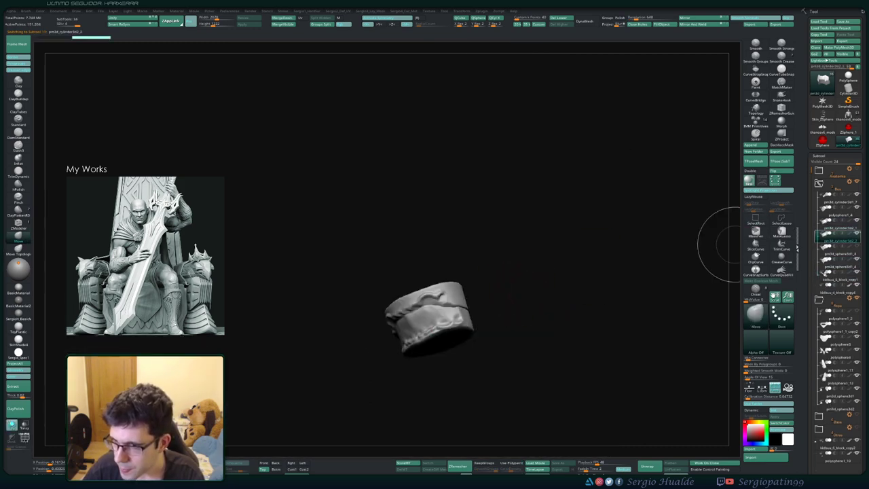
key(alt+s)
mouse_move(413, 327)
right_down()
mouse_move(453, 325)
mouse_move(451, 341)
mouse_move(467, 333)
mouse_move(460, 329)
right_up()
key(alt+s)
- Flatten the bumpy lower edge of the duplicated gums with the TrimDynamic brush
key(ctrl+t)
drag(458, 329, 370, 370)
right_drag(370, 370, 378, 365)
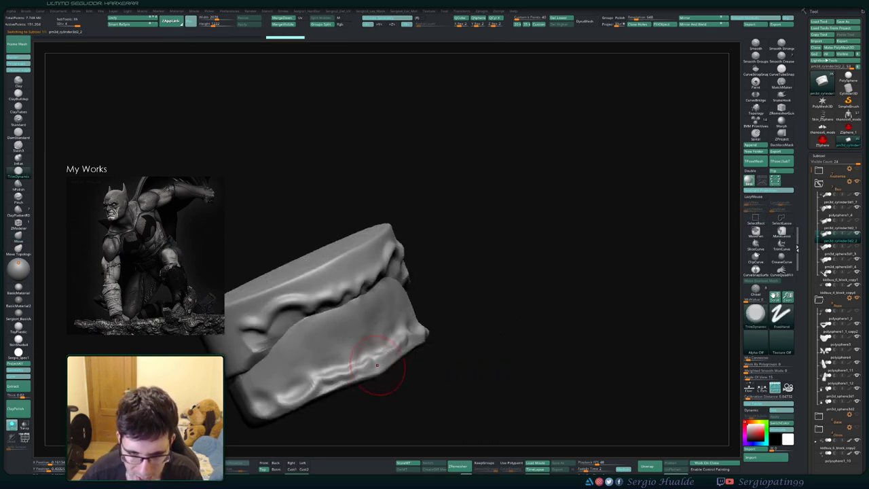
drag(379, 365, 307, 394)
alt+right_drag(307, 393, 376, 358)
mouse_move(422, 347)
mouse_down()
mouse_move(356, 368)
mouse_move(322, 391)
mouse_up()
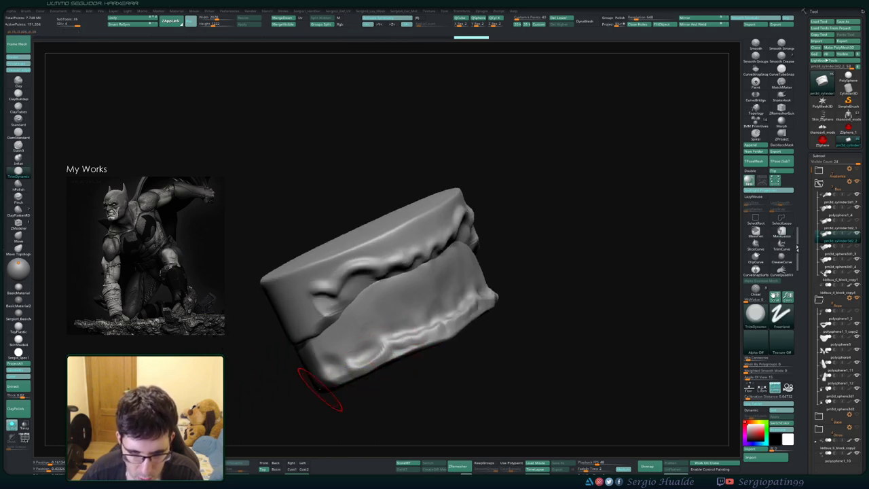
key(ctrl+shift+z)
key(ctrl+shift+z)
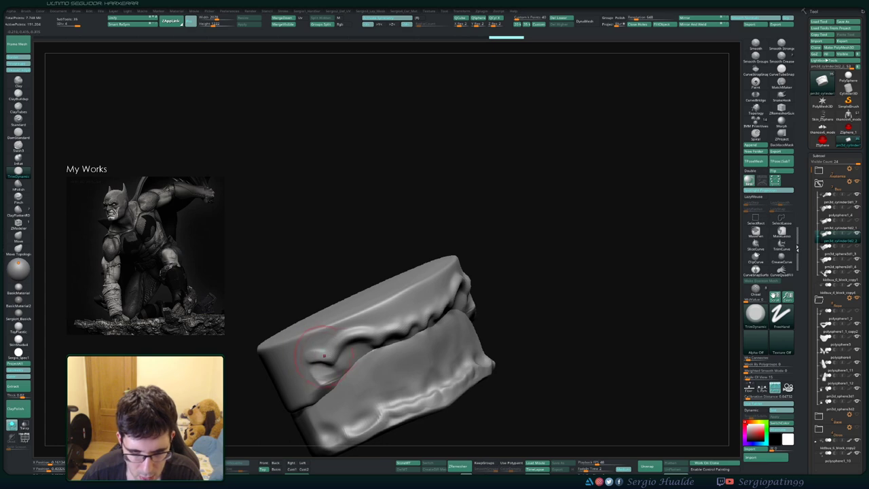
- Flatten the ridges along the upper gum line with TrimDynamic and bring the full head back into view
drag(338, 344, 389, 326)
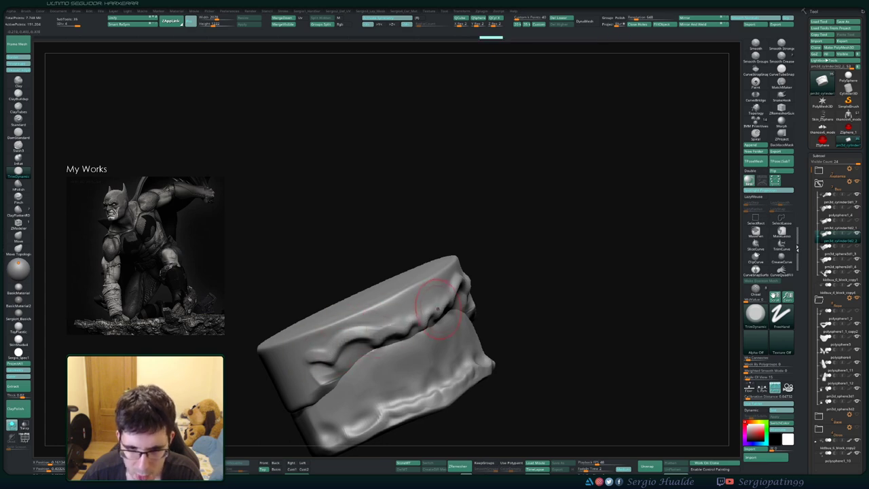
right_drag(438, 309, 468, 292)
drag(401, 315, 477, 281)
right_drag(480, 273, 514, 279)
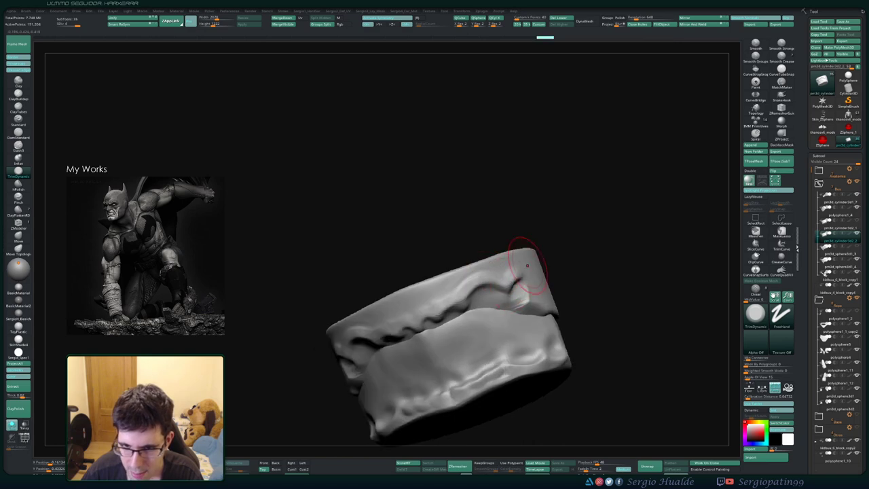
key(ctrl+shift+z)
drag(437, 301, 411, 311)
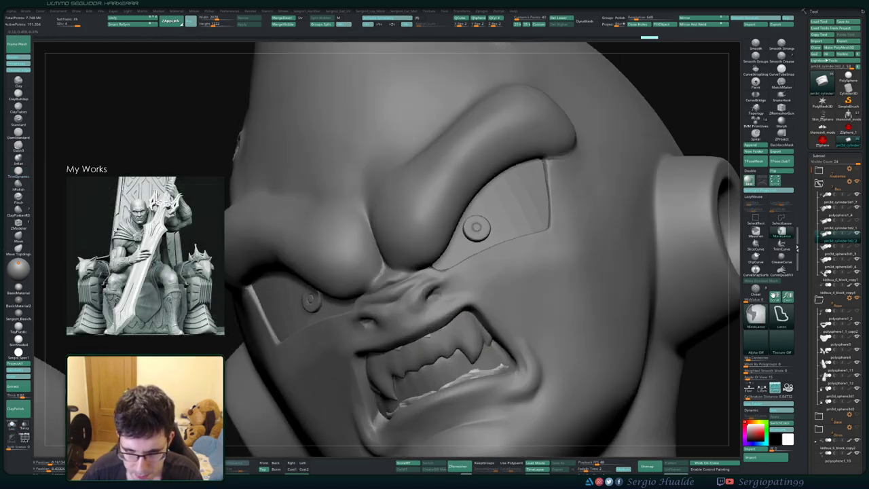
- Adjust the gums behind the upper teeth with a resized Move brush, undoing the last stroke
right_drag(530, 340, 445, 347)
key(b)
key(m)
key(v)
key(s)
drag(433, 349, 438, 333)
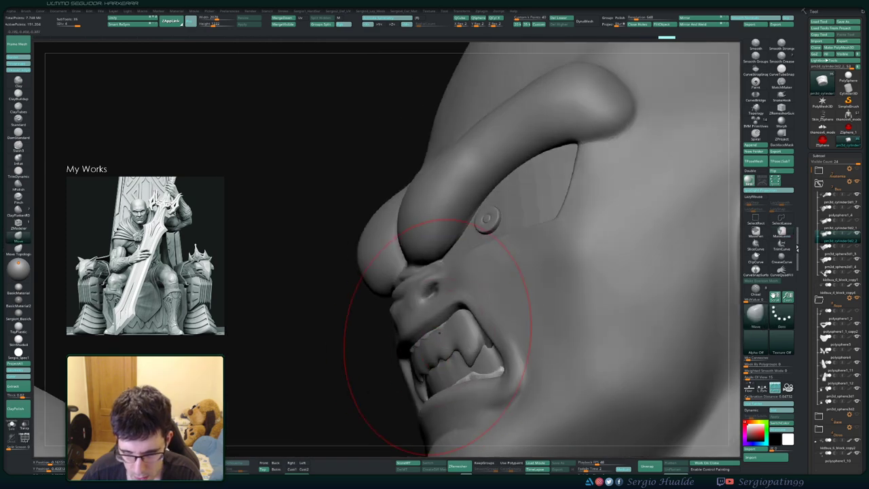
right_drag(439, 333, 489, 299)
mouse_move(489, 299)
ctrl+right_down()
mouse_move(441, 309)
mouse_move(460, 311)
ctrl+right_up()
drag(462, 314, 461, 312)
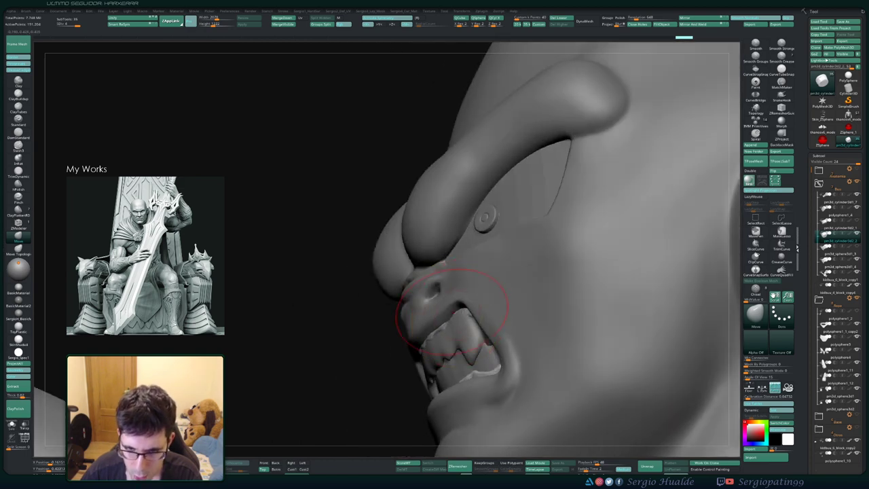
key(ctrl+z)
mouse_move(445, 315)
right_down()
mouse_move(459, 327)
mouse_move(496, 329)
right_up()
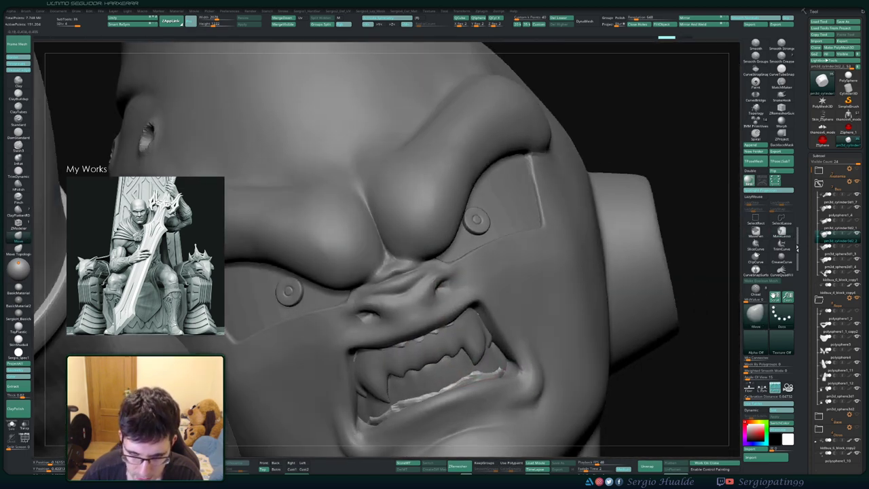
- Reshape the lower gum edge near the corner of the mouth with the Move brush
mouse_move(500, 373)
right_down()
mouse_move(513, 369)
mouse_move(505, 371)
right_up()
drag(505, 370, 504, 375)
right_drag(514, 374, 490, 371)
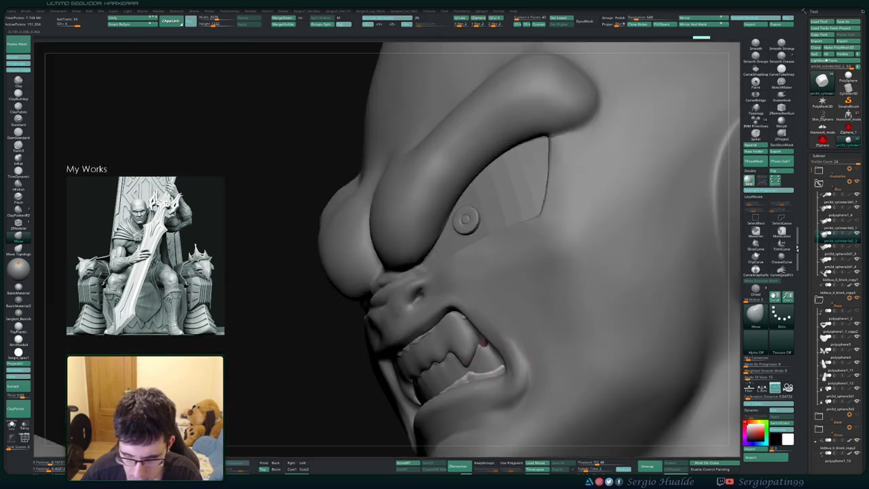
drag(494, 389, 493, 387)
right_drag(468, 388, 494, 400)
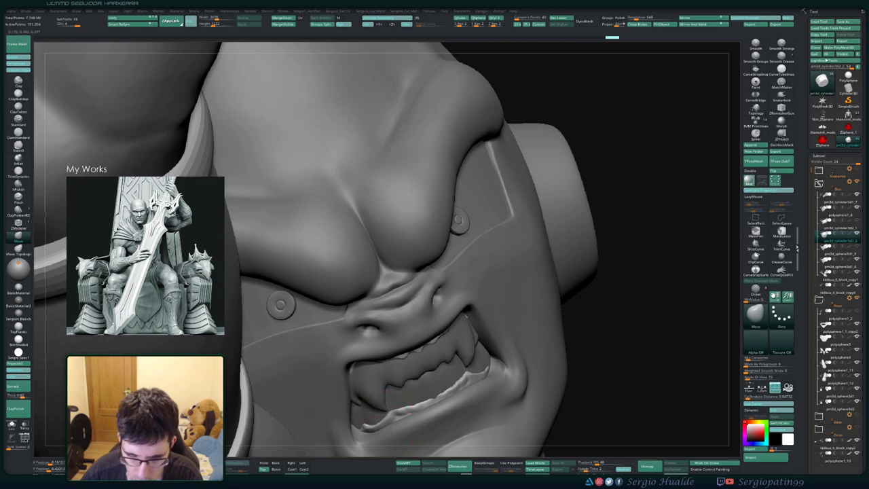
mouse_move(398, 399)
right_down()
mouse_move(365, 435)
mouse_move(373, 339)
right_up()
right_drag(373, 340, 450, 301)
right_drag(449, 301, 397, 299)
ctrl+right_drag(516, 339, 531, 294)
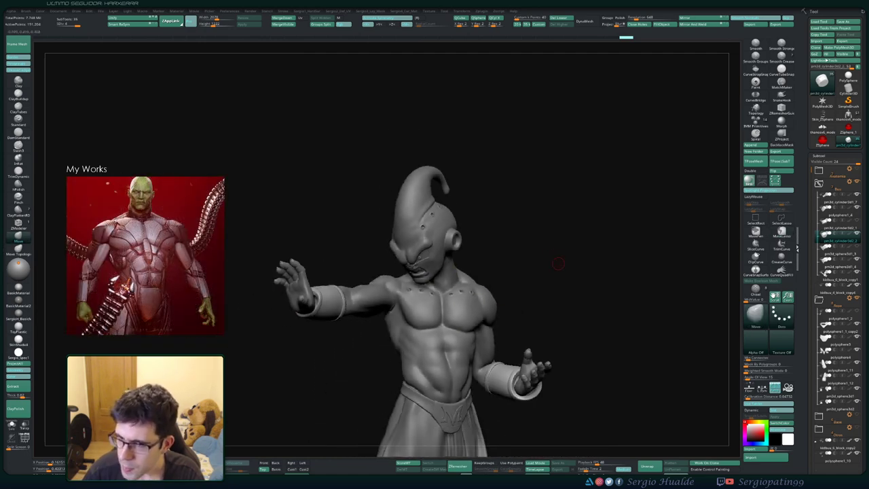
- Select the shoes on the full figure and isolate them from the other subtools
right_drag(558, 263, 547, 266)
ctrl+right_drag(447, 272, 440, 291)
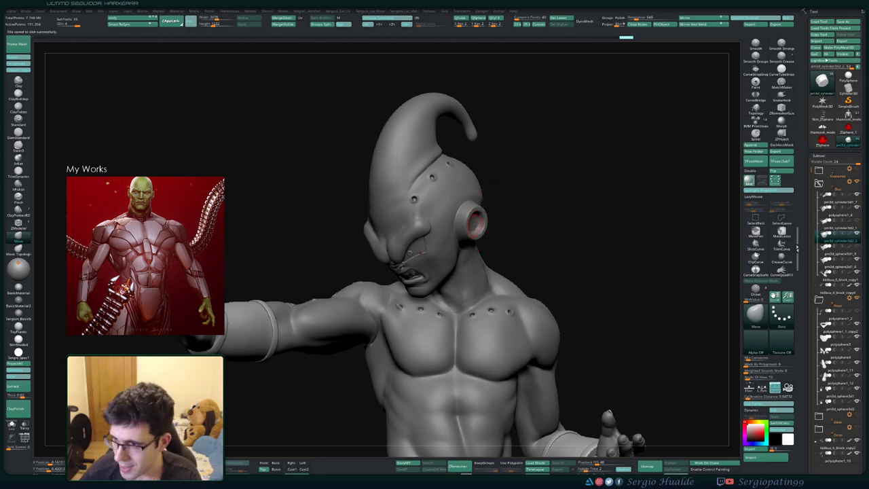
mouse_move(477, 227)
right_down()
mouse_move(422, 234)
mouse_move(435, 153)
right_up()
ctrl+right_drag(434, 153, 454, 400)
alt+right_drag(455, 400, 462, 272)
alt+click(406, 385)
key(alt+s)
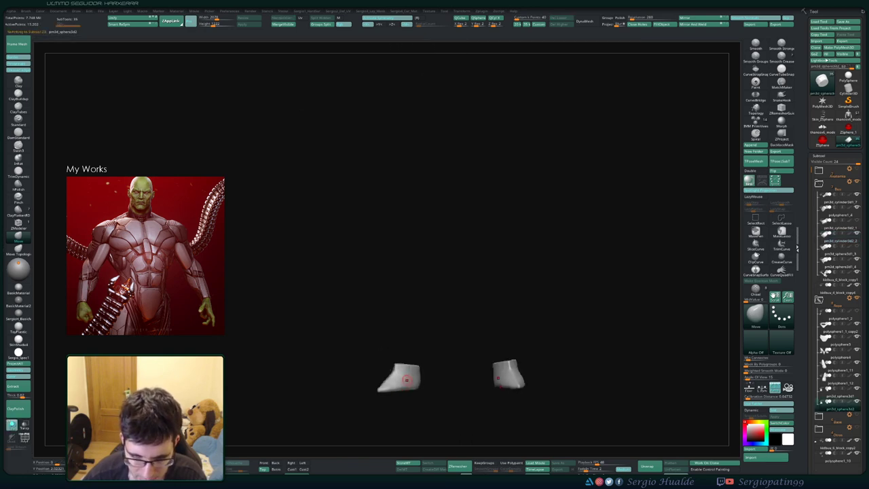
- Remesh the shoes with ZRemesher, subdivide them three times and nudge the side contour with the Move brush
alt+right_drag(404, 380, 434, 316)
mouse_move(434, 317)
ctrl+right_down()
mouse_move(450, 370)
mouse_move(458, 345)
mouse_move(449, 310)
ctrl+right_up()
mouse_move(449, 309)
ctrl+right_down()
mouse_move(435, 327)
mouse_move(445, 339)
ctrl+right_up()
drag(456, 335, 430, 330)
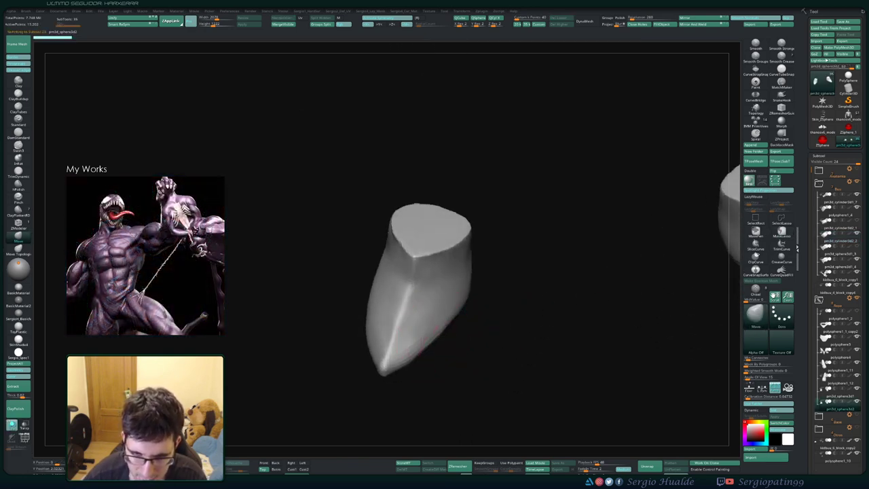
right_drag(429, 331, 432, 309)
mouse_move(432, 309)
right_down()
mouse_move(411, 311)
mouse_move(432, 310)
right_up()
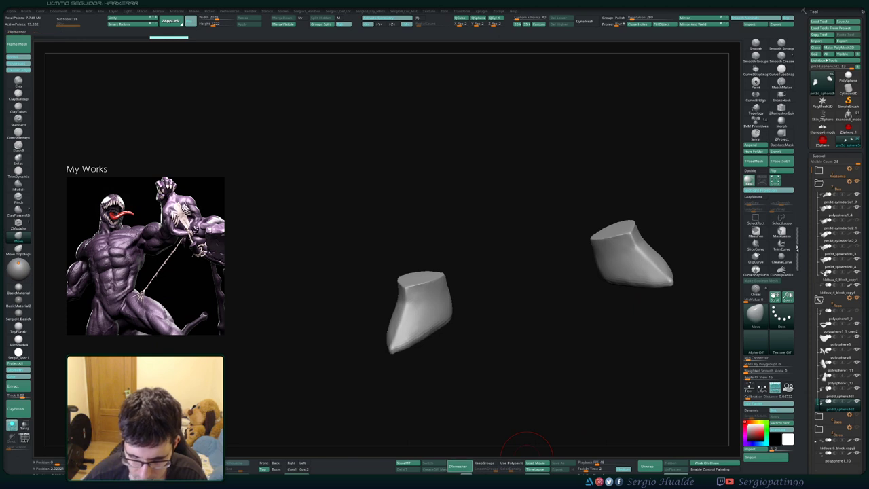
ctrl+right_drag(425, 309, 460, 358)
key(ctrl+d)
key(ctrl+d)
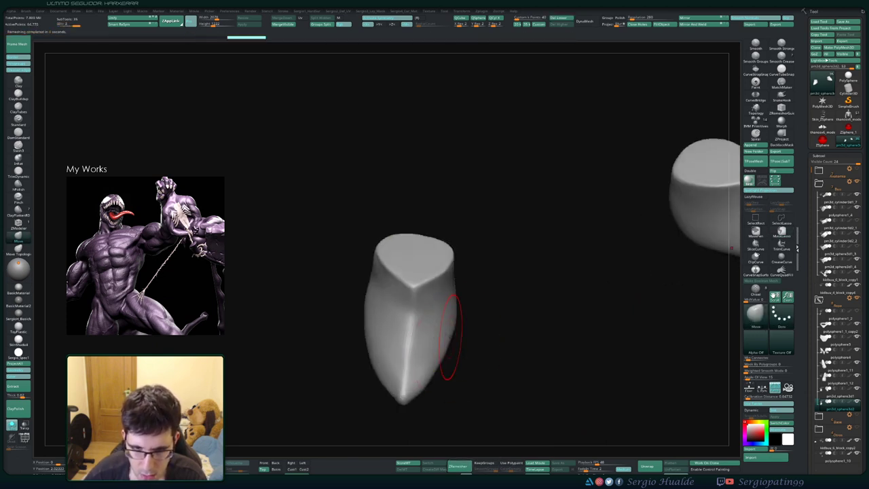
drag(451, 336, 446, 337)
right_drag(451, 336, 431, 333)
key(ctrl+d)
- Choose the DamStandard brush, undo a test stroke across the ankle and assign BrushAlpha as the brush's alpha
key(b)
key(d)
key(s)
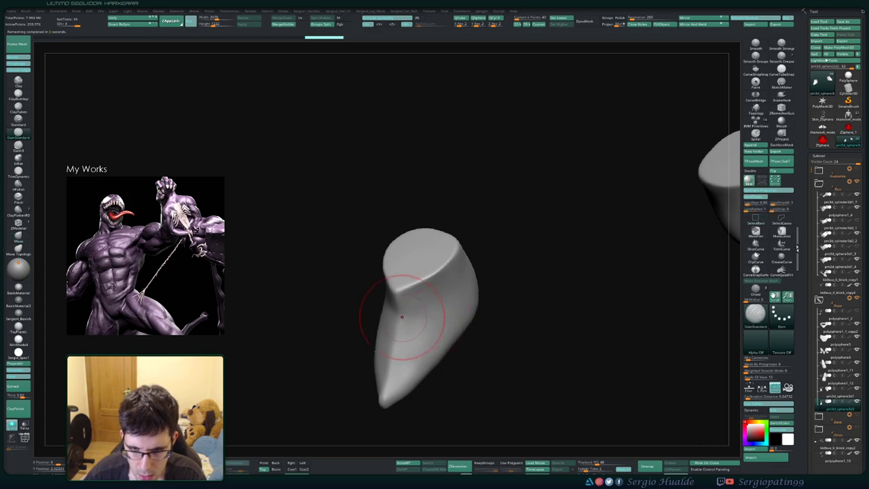
drag(402, 317, 444, 308)
key(ctrl+z)
click(754, 341)
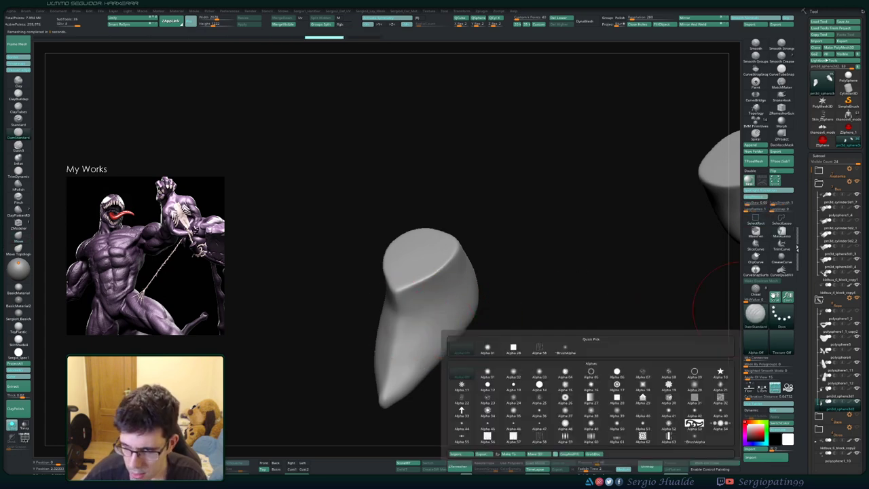
click(564, 373)
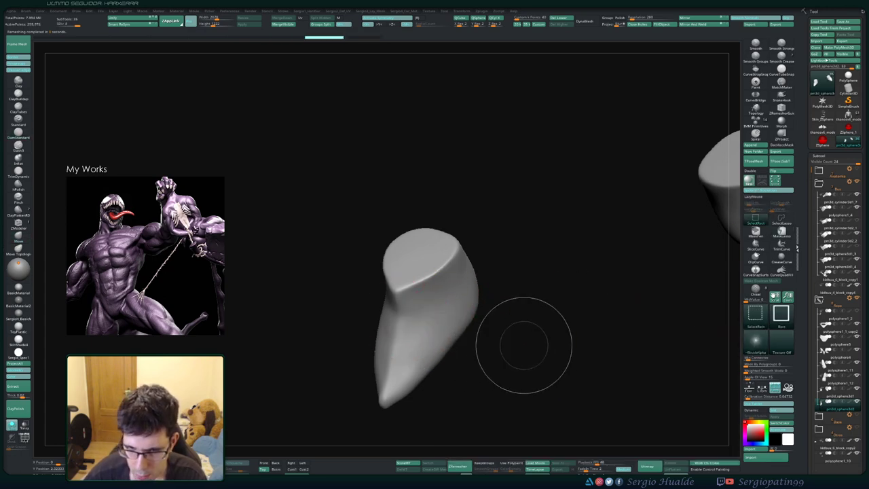
ctrl+shift+click(754, 342)
ctrl+shift+click(462, 350)
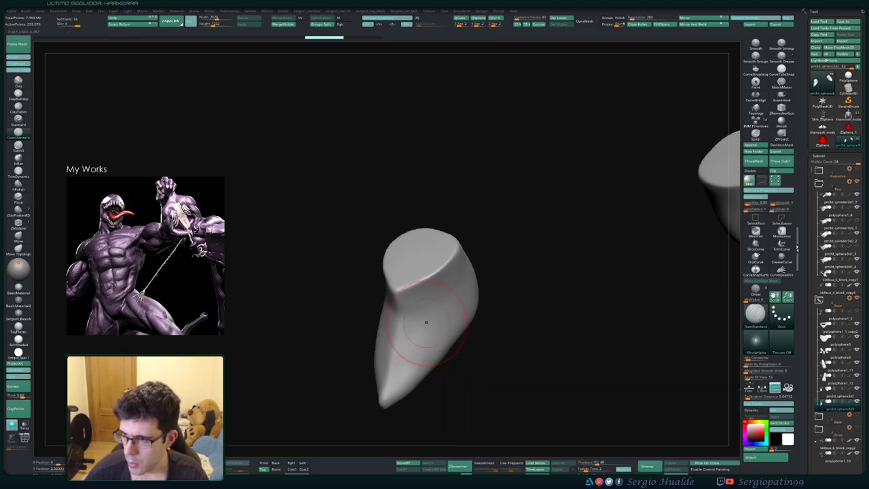
- Carve a crease around the ankle of the shoes with the DamStandard brush at an adjusted size
right_drag(453, 315, 450, 304)
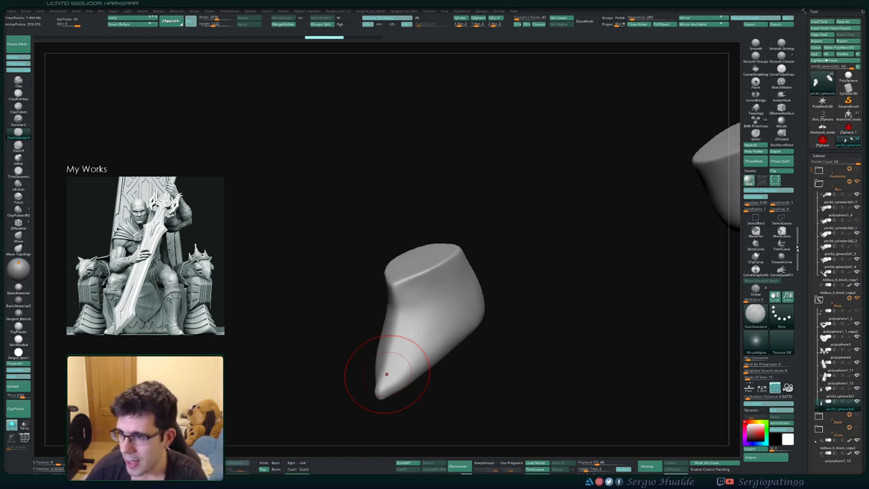
drag(552, 243, 559, 248)
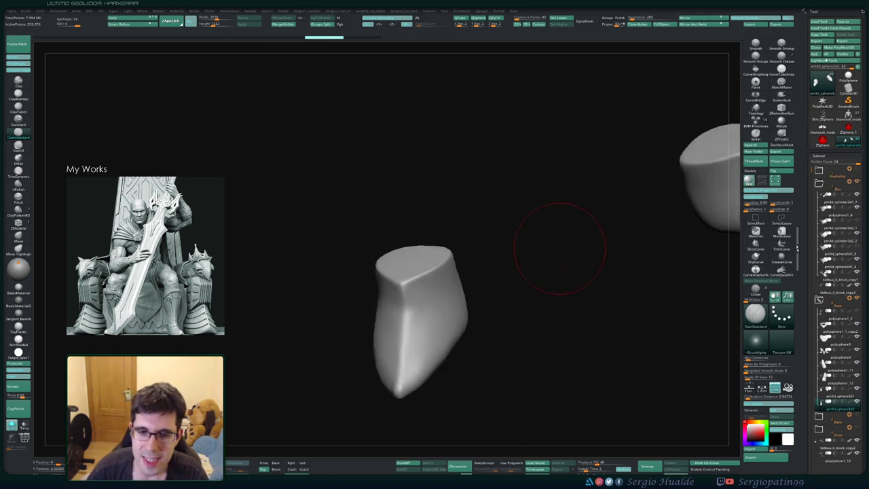
drag(501, 254, 521, 272)
key(s)
key(space)
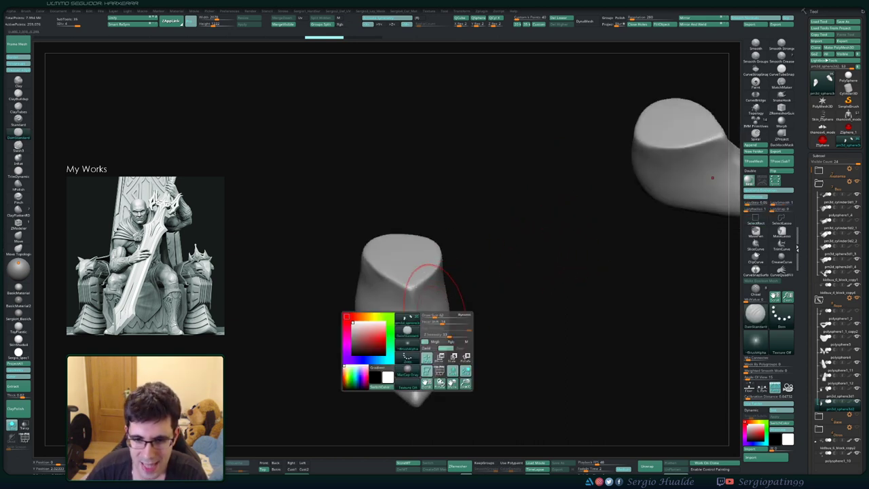
key(s)
mouse_move(457, 310)
mouse_down()
mouse_move(479, 310)
mouse_move(438, 324)
mouse_move(465, 292)
mouse_up()
drag(407, 317, 464, 285)
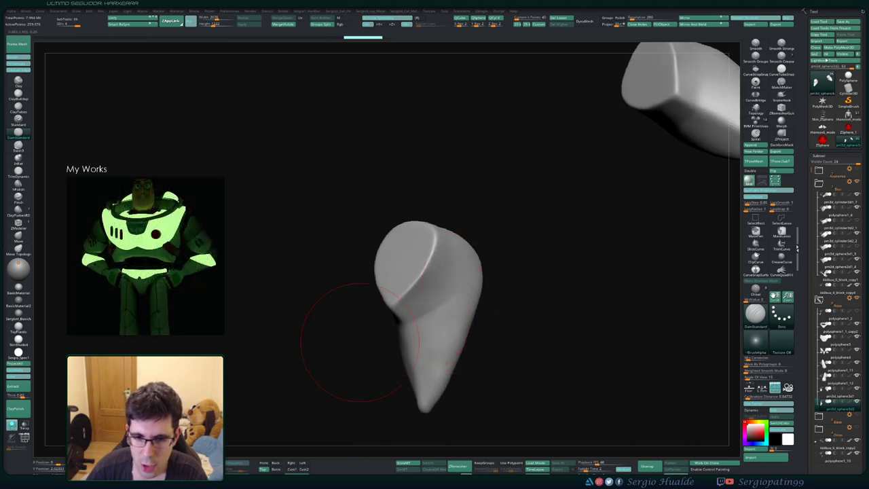
drag(368, 342, 407, 323)
drag(329, 298, 409, 318)
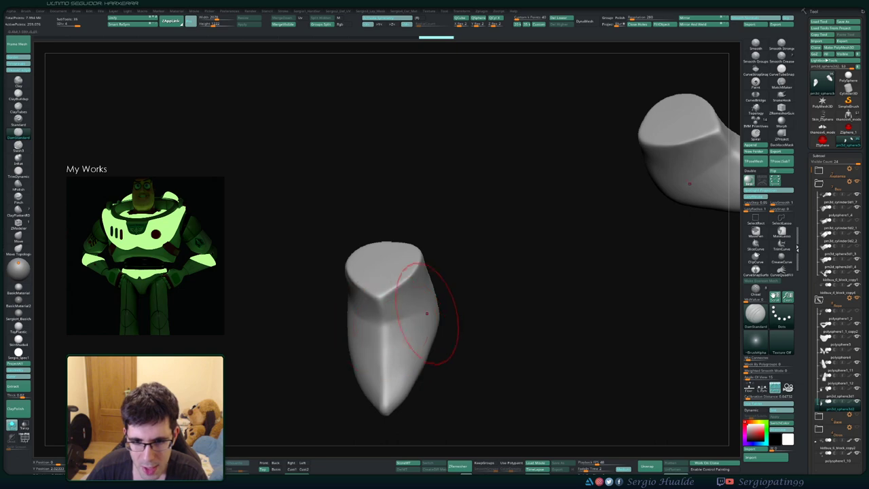
mouse_move(427, 313)
mouse_down()
mouse_move(441, 308)
mouse_move(415, 313)
mouse_move(444, 297)
mouse_up()
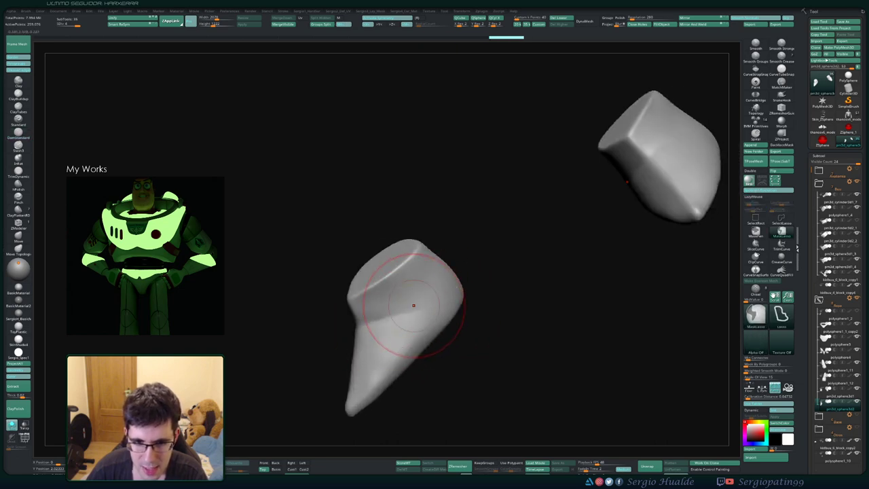
- Soften the carved ankle crease on the front and sides of the shoes with the Smooth brush
right_drag(397, 318, 435, 325)
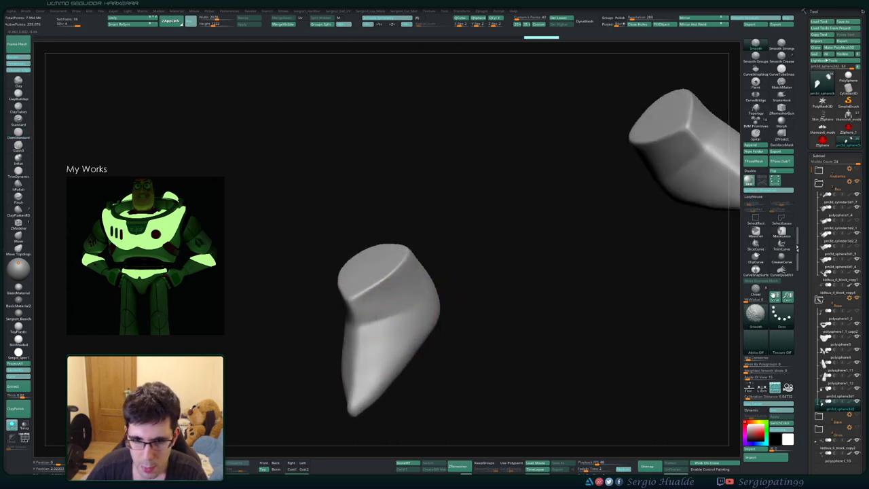
key(ctrl+shift+z)
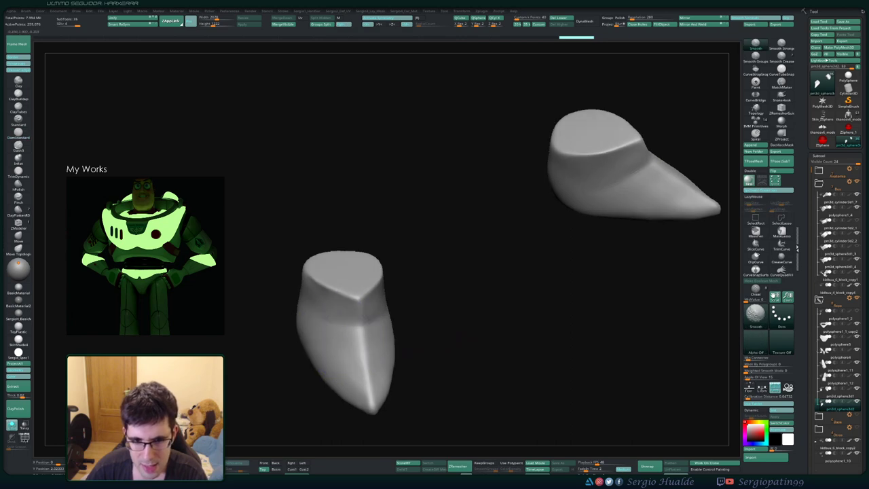
key(ctrl+shift+z)
key(ctrl+shift+z)
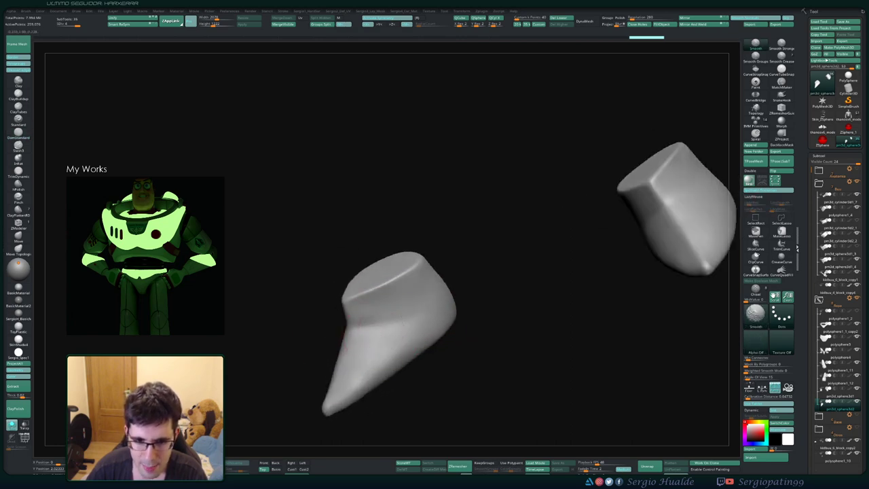
shift+drag(343, 331, 350, 320)
right_drag(360, 322, 398, 341)
- Flatten the sides of the shoes toward the toe with the TrimDynamic brush, smoothing the surface in between
key(s)
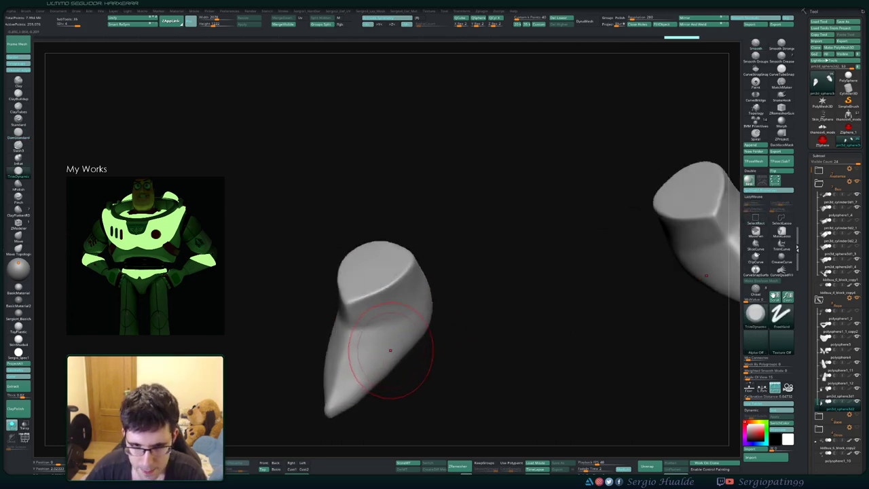
right_drag(340, 407, 388, 368)
shift+drag(387, 368, 368, 381)
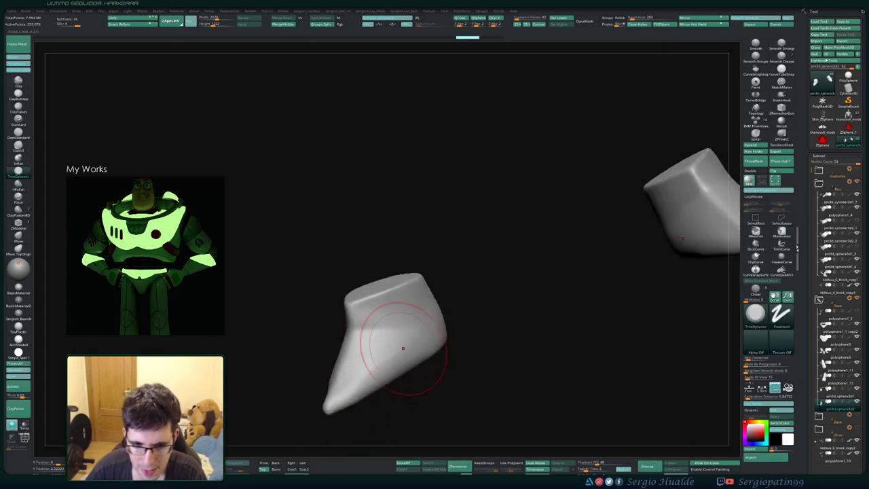
drag(403, 349, 388, 358)
key(ctrl+shift+z)
key(ctrl+shift+z)
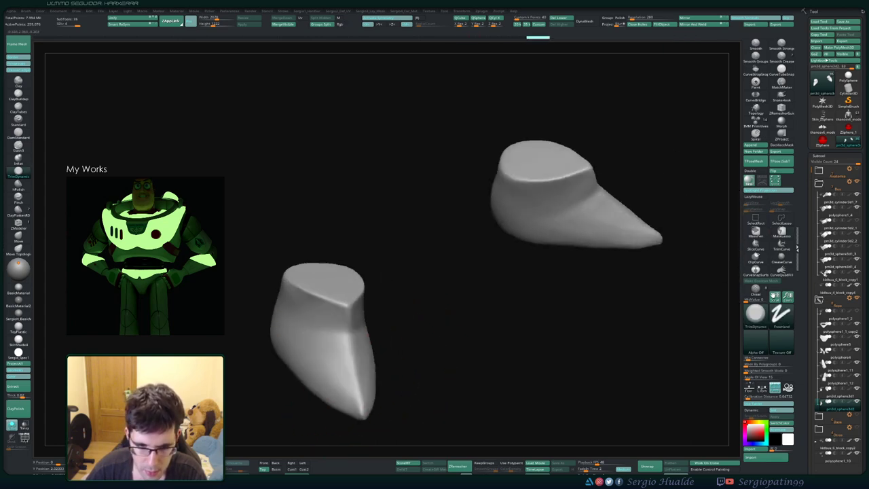
mouse_move(365, 374)
mouse_down()
mouse_move(357, 405)
mouse_move(358, 372)
mouse_move(357, 399)
mouse_up()
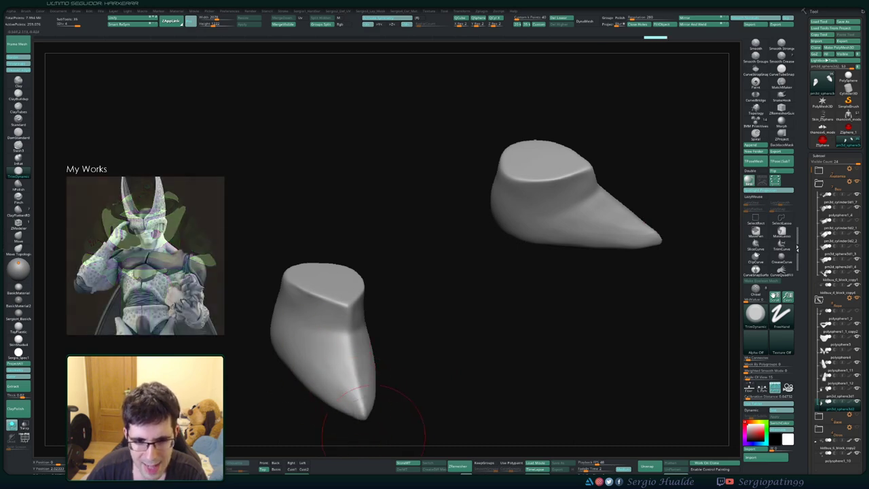
- Smooth the lower side of the shoes and plane the toe area with TrimDynamic
key(ctrl+shift+z)
key(ctrl+shift+z)
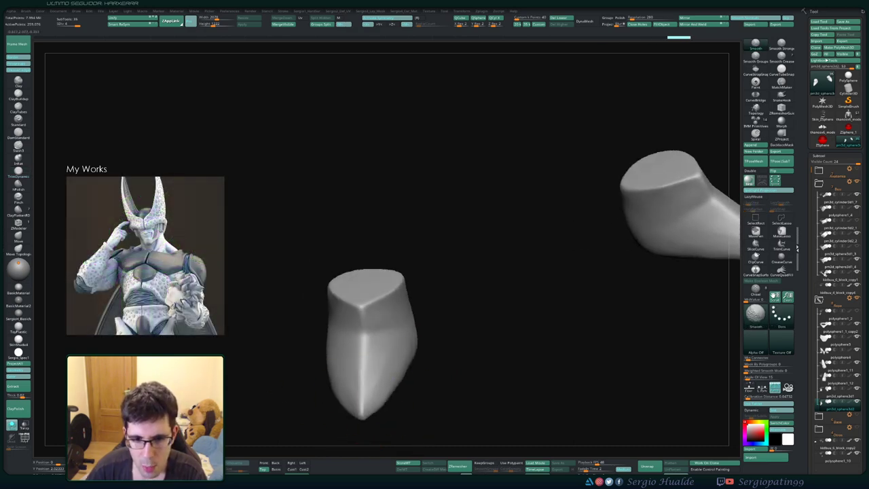
shift+drag(411, 349, 397, 388)
mouse_move(461, 397)
mouse_down()
mouse_move(408, 400)
mouse_move(418, 399)
mouse_move(409, 303)
mouse_up()
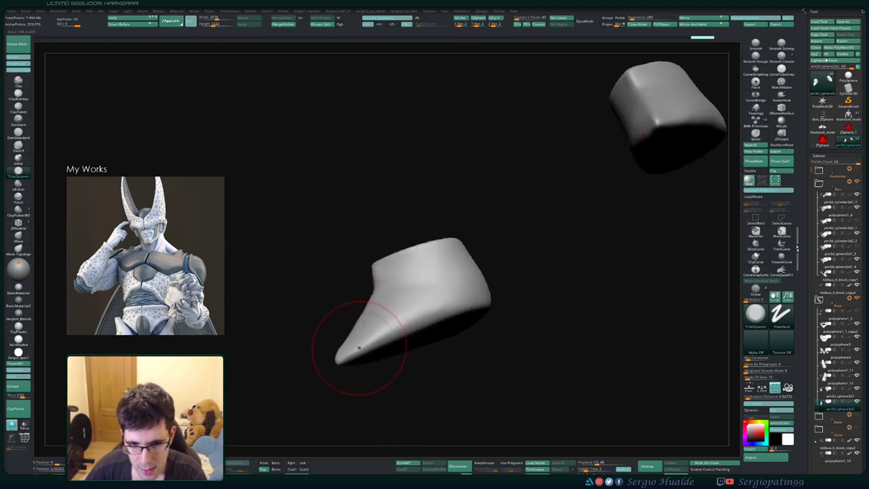
drag(359, 347, 394, 330)
drag(509, 325, 625, 324)
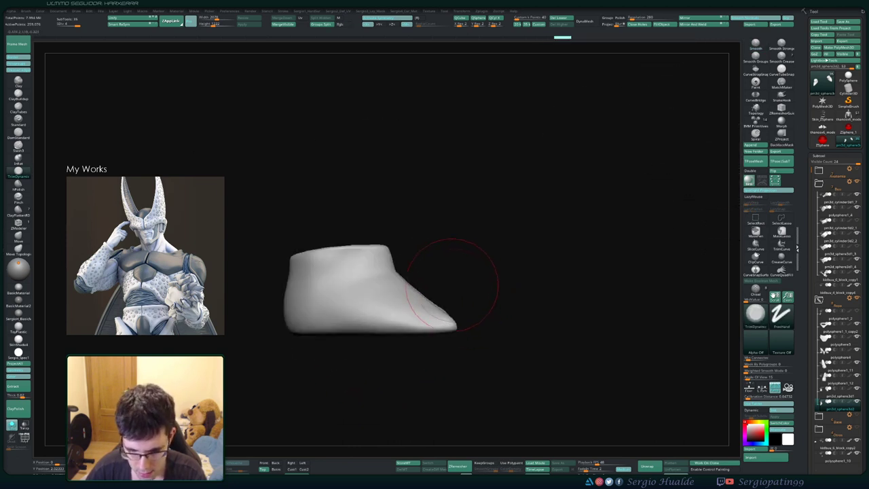
- Mask the shoes above a thin strip at the sole in an orthographic side view, undoing the first mask
key(p)
mouse_move(275, 371)
ctrl+mouse_down()
mouse_move(288, 353)
mouse_move(472, 316)
mouse_move(495, 326)
ctrl+mouse_up()
ctrl+click(755, 231)
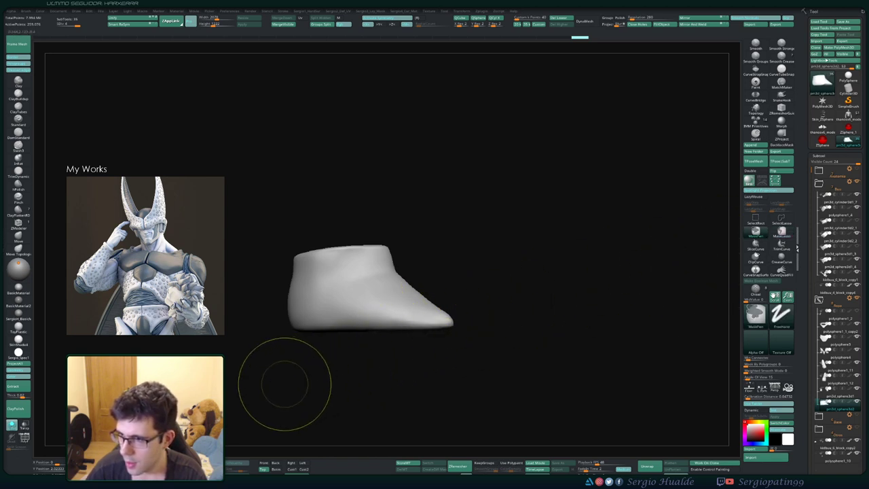
key(ctrl+z)
mouse_move(286, 385)
ctrl+mouse_down()
mouse_move(520, 320)
mouse_move(475, 321)
ctrl+mouse_up()
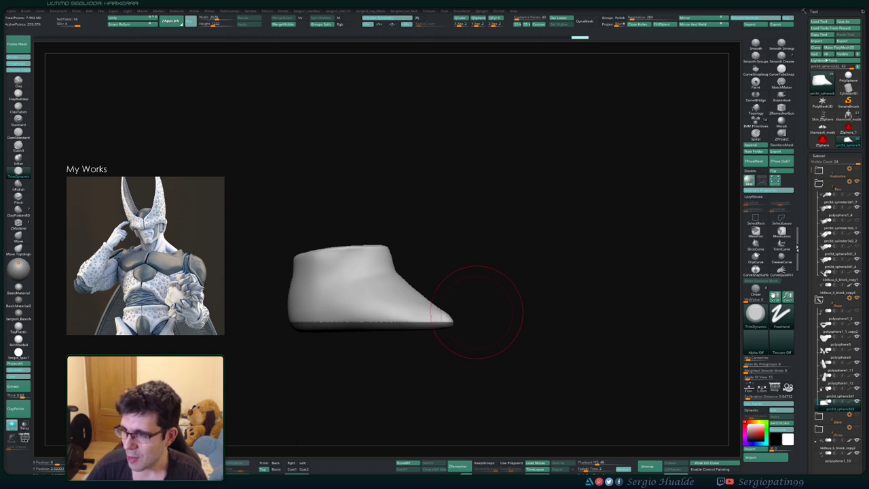
ctrl+click(395, 342)
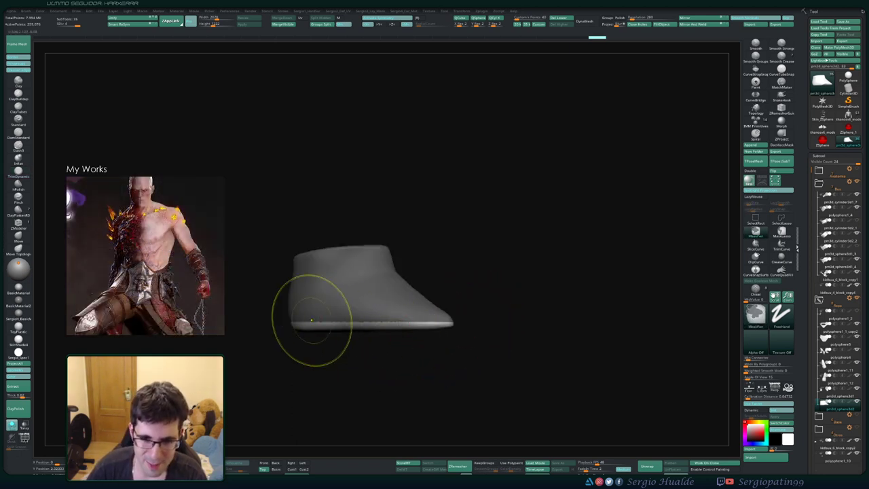
ctrl+drag(230, 279, 492, 324)
- Flatten the unmasked sole strip vertically with the transform gizmo and blur the mask border
key(w)
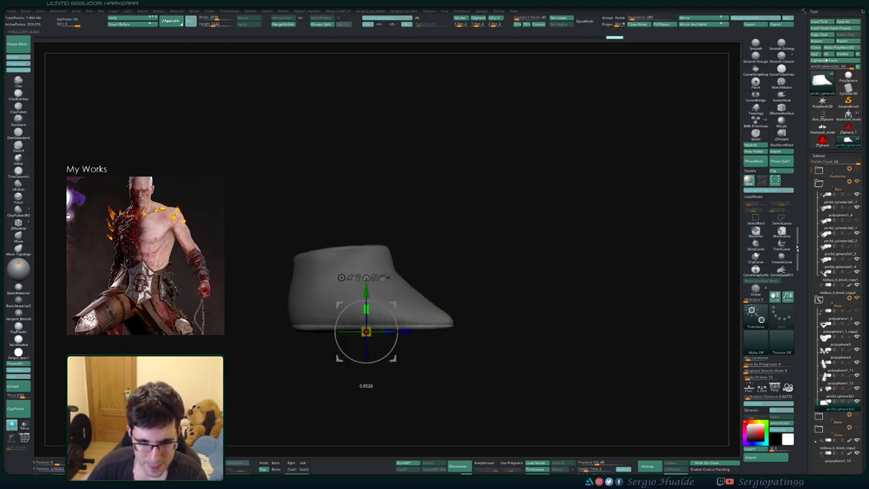
drag(366, 310, 367, 331)
key(q)
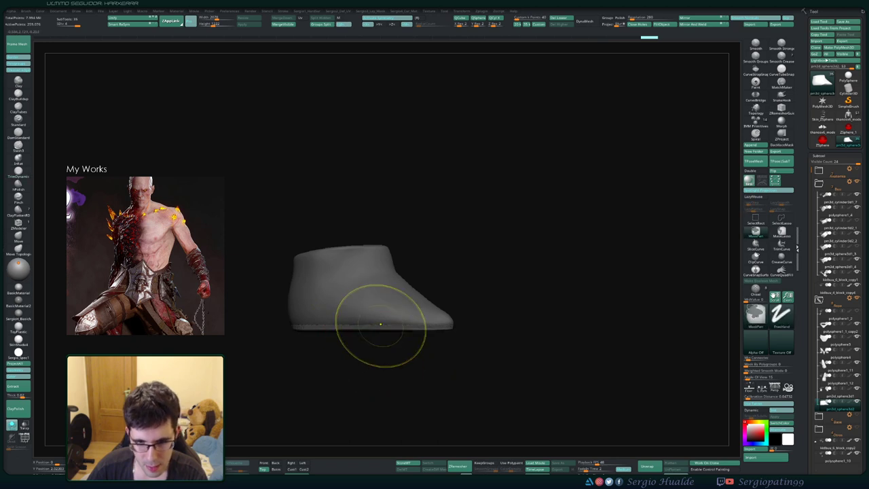
ctrl+click(380, 324)
- Smooth the unmasked sole edge along the side and back of the shoes with a resized brush
key(s)
shift+drag(387, 331, 435, 330)
mouse_move(504, 337)
mouse_down()
mouse_move(337, 342)
mouse_move(299, 331)
mouse_up()
right_drag(375, 347, 329, 350)
shift+drag(343, 349, 324, 361)
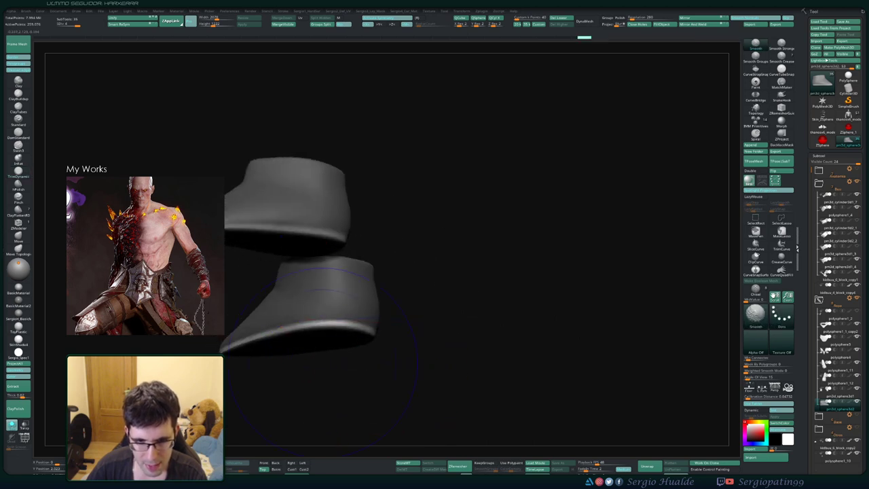
mouse_move(325, 363)
right_down()
mouse_move(378, 363)
mouse_move(378, 339)
right_up()
key(s)
- Clear the mask and blend the sole edge into the sides of the shoes with smoothing strokes
drag(353, 350, 345, 331)
right_drag(390, 325, 362, 341)
key(s)
mouse_move(362, 333)
shift+mouse_down()
mouse_move(348, 317)
mouse_move(363, 331)
shift+mouse_up()
right_drag(360, 345, 387, 346)
shift+drag(386, 333, 373, 333)
right_drag(377, 350, 345, 349)
shift+drag(343, 339, 349, 334)
mouse_move(353, 338)
right_down()
mouse_move(373, 348)
mouse_move(361, 340)
right_up()
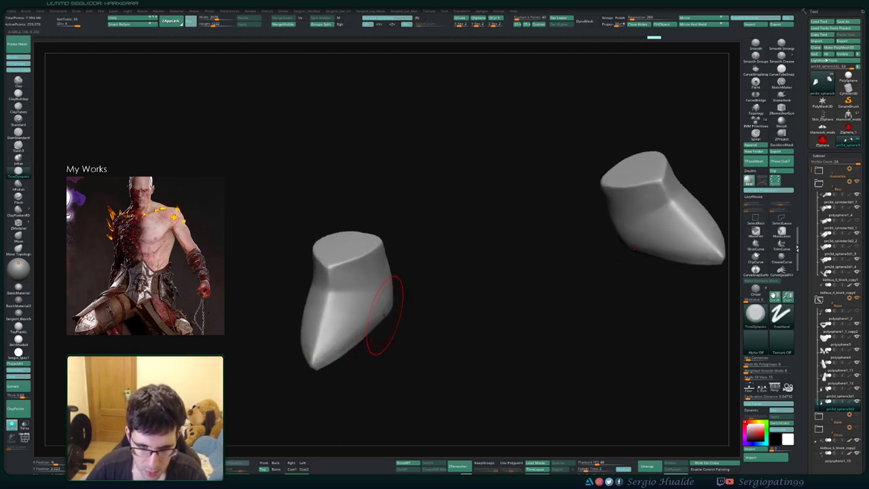
shift+drag(364, 319, 363, 326)
mouse_move(380, 336)
right_down()
mouse_move(375, 306)
mouse_move(353, 309)
right_up()
shift+drag(352, 309, 334, 320)
- View the soles from below, choose the Move brush and undo the latest series of strokes on the shoes
mouse_move(335, 322)
shift+right_down()
mouse_move(334, 332)
mouse_move(344, 297)
shift+right_up()
ctrl+right_drag(344, 297, 336, 306)
key(b)
key(m)
key(v)
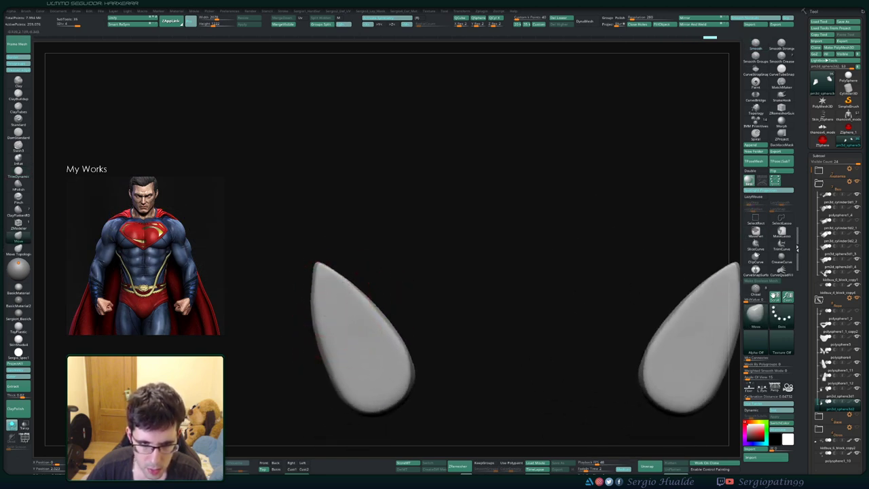
key(ctrl+z)
key(ctrl+z)
key(ctrl+z)
key(ctrl+z)
key(ctrl+z)
key(ctrl+z)
key(ctrl+z)
key(ctrl+z)
key(ctrl+z)
key(ctrl+z)
key(ctrl+z)
key(ctrl+z)
key(ctrl+z)
key(ctrl+z)
key(ctrl+z)
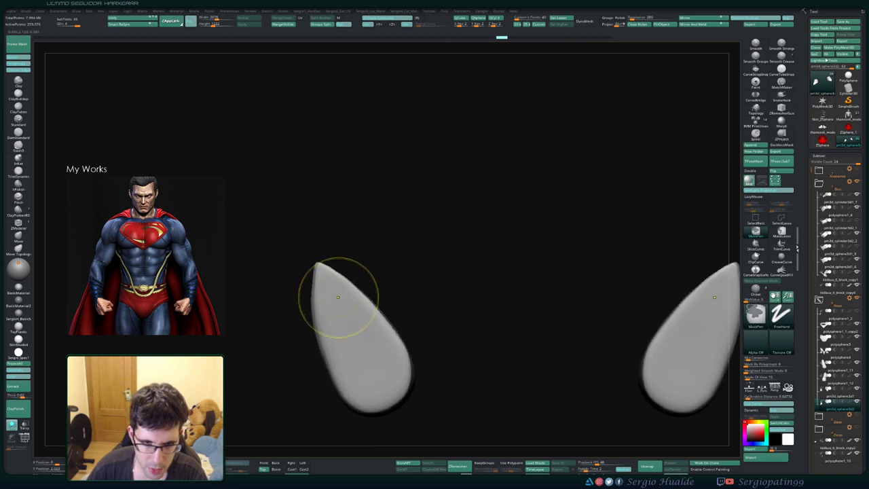
key(ctrl+z)
key(ctrl+z)
- Try a small Move brush stroke on the soles and undo the last few changes to the shoes
key(s)
drag(339, 299, 341, 299)
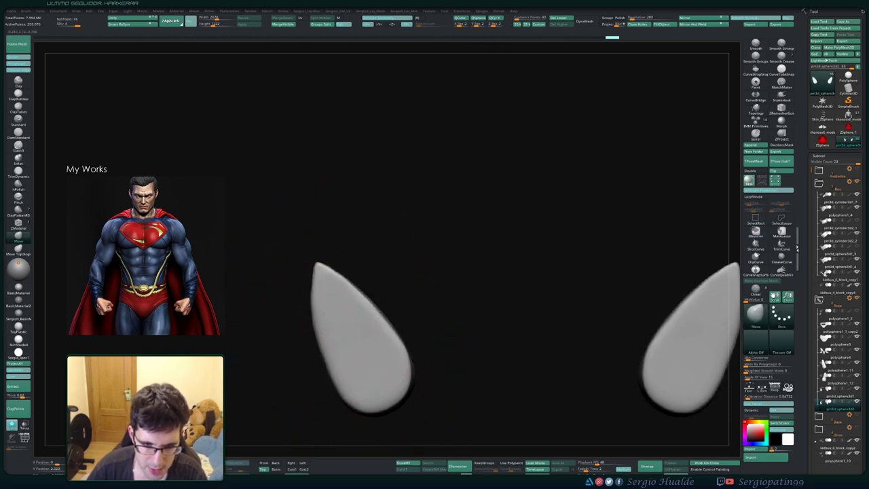
key(shift)
drag(475, 325, 589, 336)
key(ctrl)
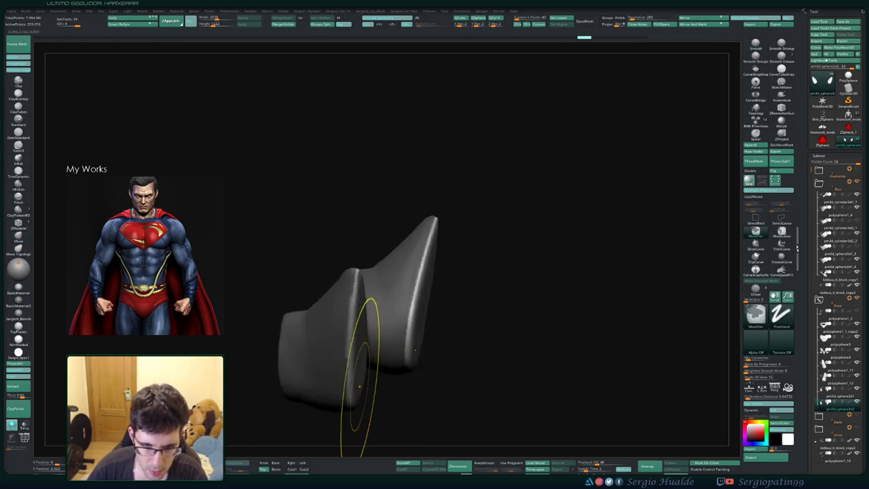
key(ctrl+z)
key(ctrl+z)
key(ctrl+z)
key(ctrl+z)
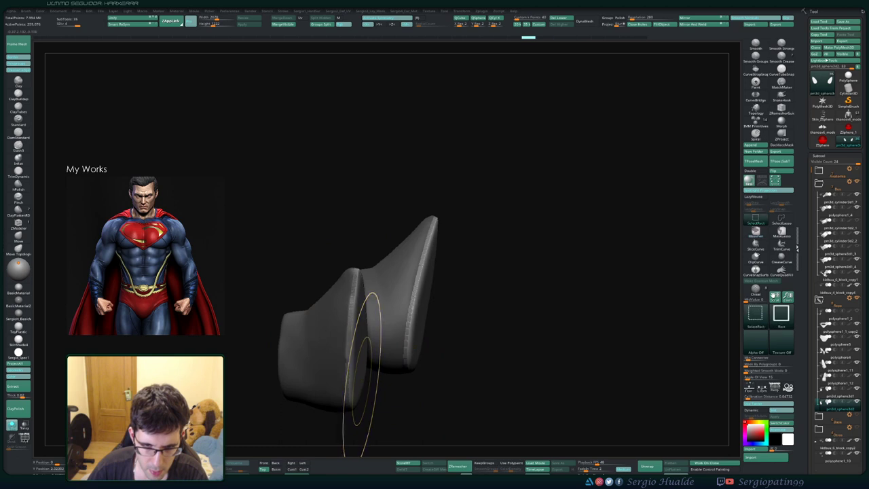
- Refine the outline of the soles from below with short Move brush strokes
drag(468, 383, 346, 378)
drag(315, 305, 308, 287)
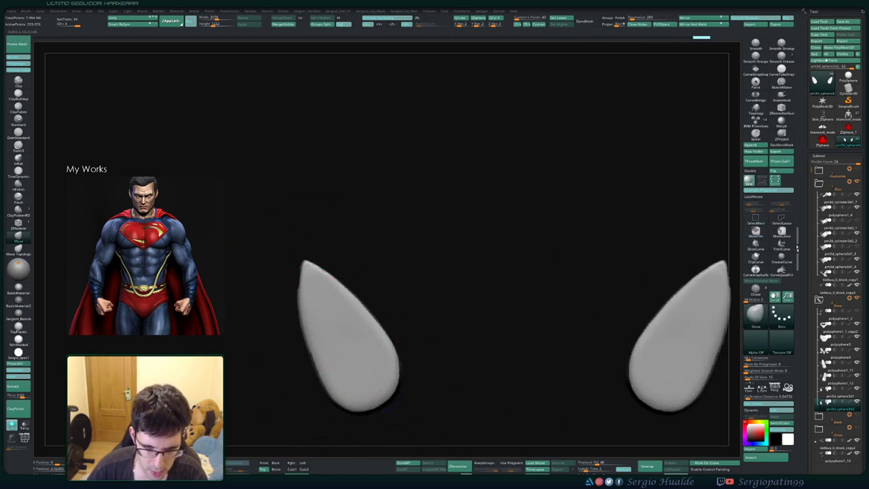
drag(355, 367, 353, 363)
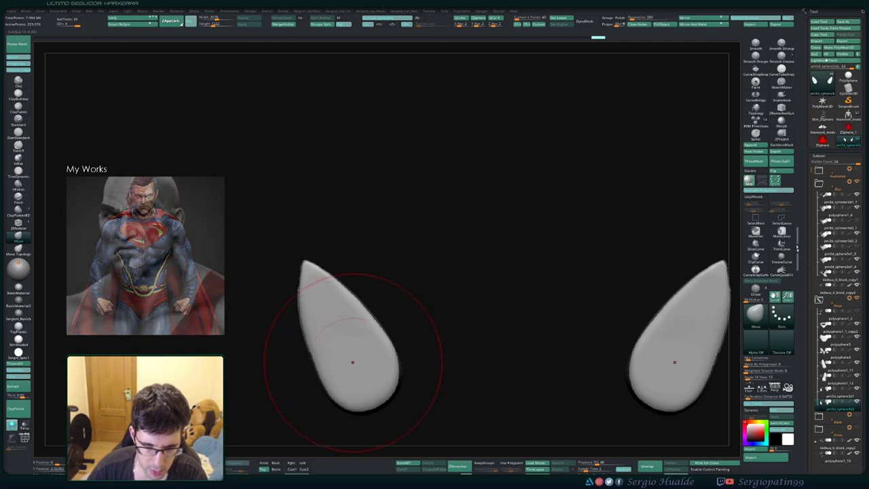
mouse_move(438, 360)
mouse_down()
mouse_move(492, 360)
mouse_move(438, 349)
mouse_up()
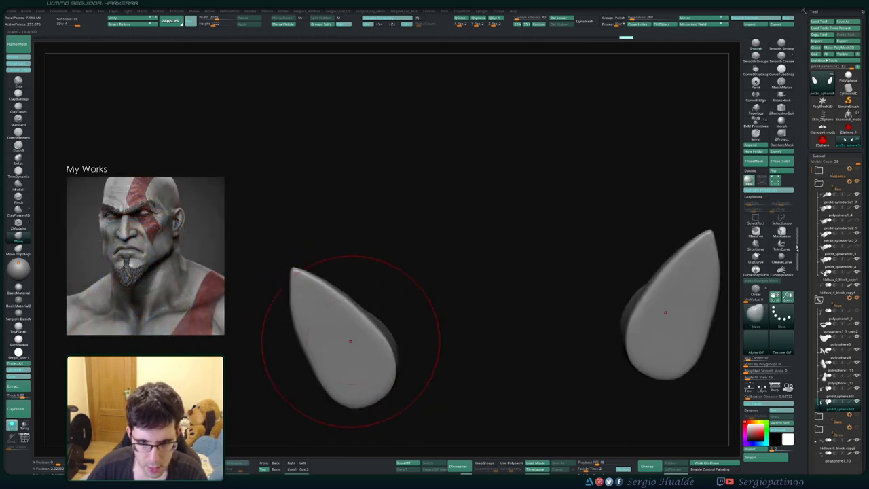
ctrl+right_drag(407, 339, 408, 292)
shift+drag(403, 298, 400, 372)
alt+drag(360, 327, 374, 353)
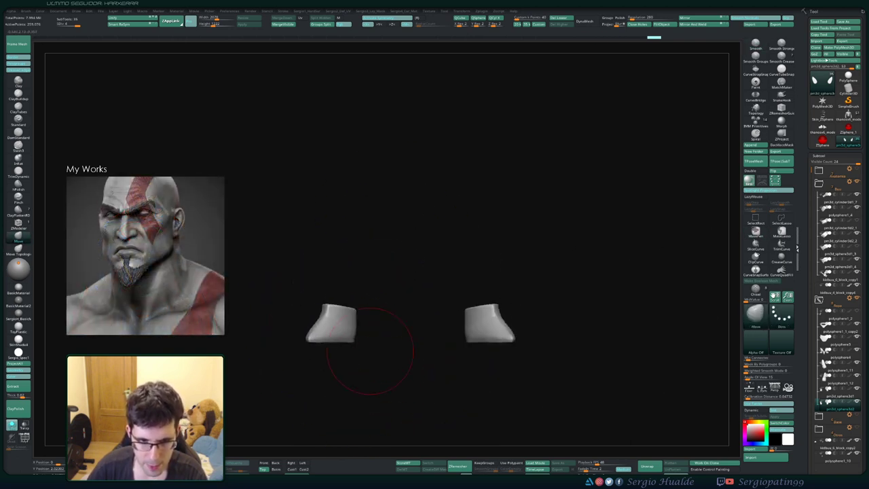
- Resize the brush and smooth the lower sides and edges of the shoes from several angles
ctrl+right_drag(374, 339, 373, 380)
mouse_move(370, 326)
mouse_down()
mouse_move(409, 349)
mouse_move(363, 358)
mouse_up()
key(s)
drag(362, 358, 322, 343)
drag(329, 393, 383, 369)
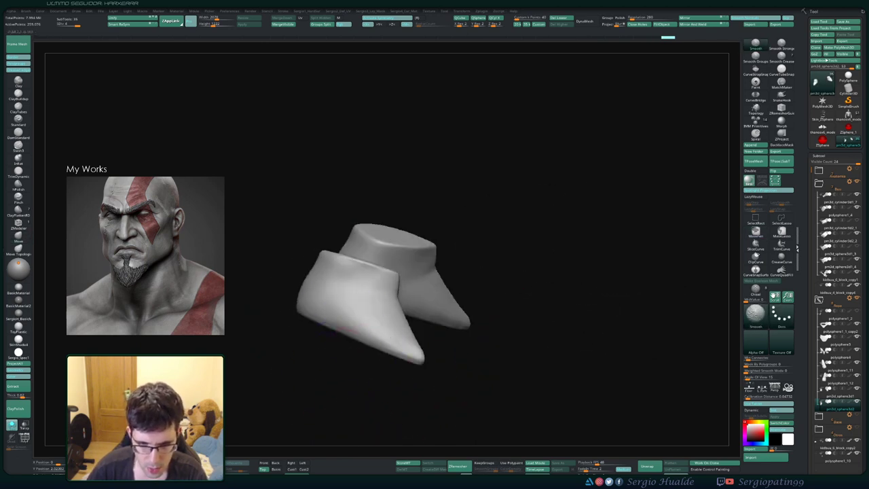
shift+drag(332, 331, 346, 338)
drag(322, 383, 397, 366)
shift+drag(302, 319, 319, 326)
drag(322, 380, 400, 339)
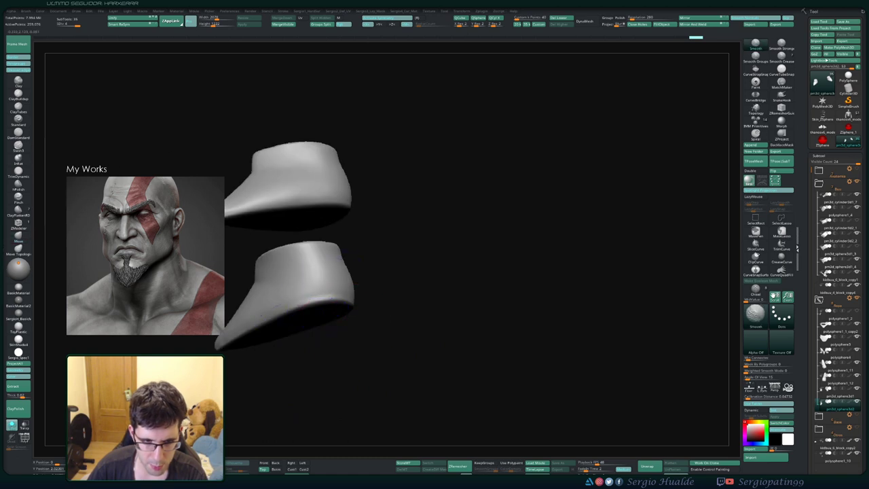
shift+drag(262, 315, 253, 319)
mouse_move(322, 373)
mouse_down()
mouse_move(366, 400)
mouse_move(390, 397)
mouse_up()
- Reshape the instep slope and sides of the shoes with the Move brush
mouse_move(362, 351)
ctrl+right_down()
mouse_move(352, 305)
mouse_move(316, 308)
ctrl+right_up()
ctrl+right_drag(306, 309, 319, 329)
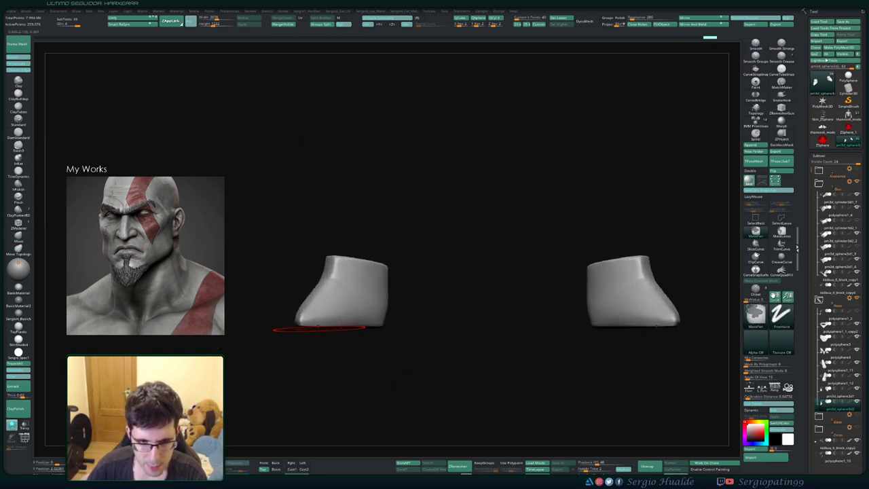
drag(311, 295, 315, 298)
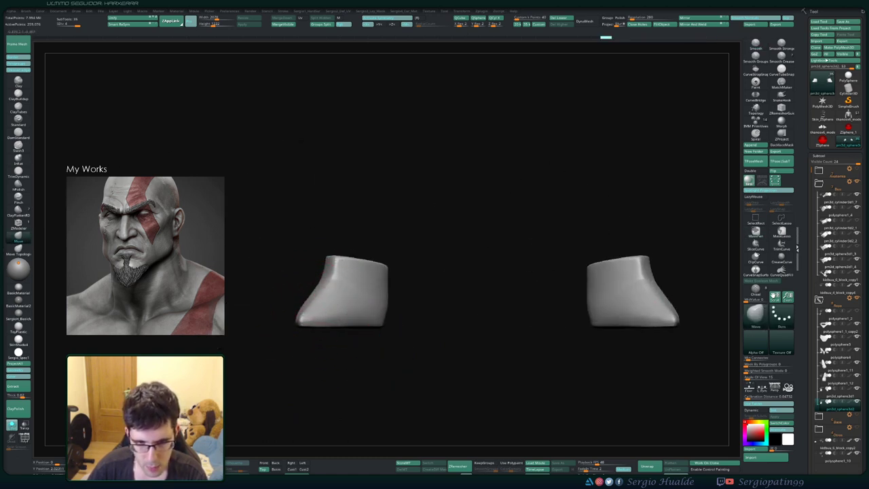
drag(305, 360, 356, 387)
drag(365, 315, 361, 305)
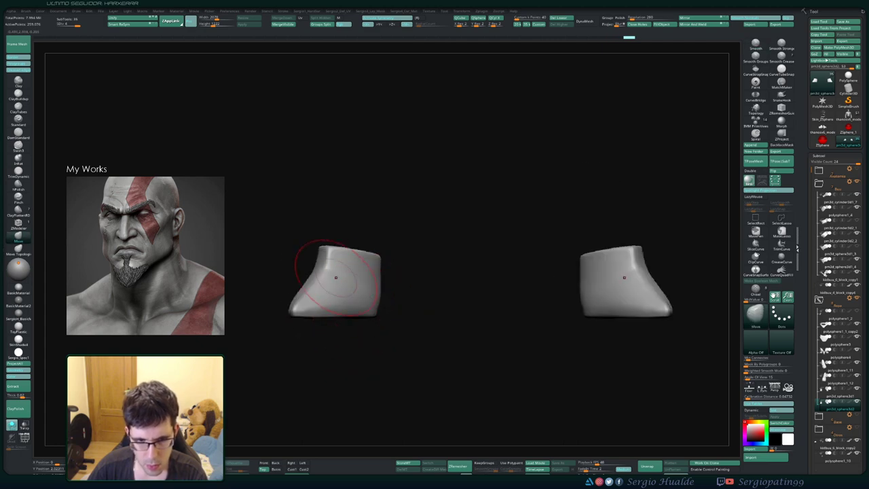
right_drag(352, 278, 384, 297)
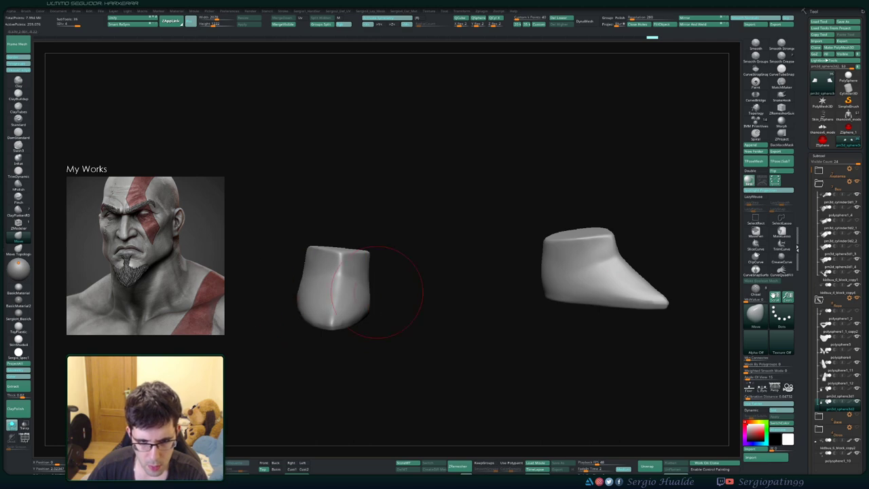
drag(377, 292, 343, 303)
mouse_move(375, 316)
ctrl+right_down()
mouse_move(368, 296)
mouse_move(413, 298)
mouse_move(371, 308)
mouse_move(372, 317)
ctrl+right_up()
- Show the whole character again and adjust the shoe's shape below the ankle ring with the Move brush
key(alt+s)
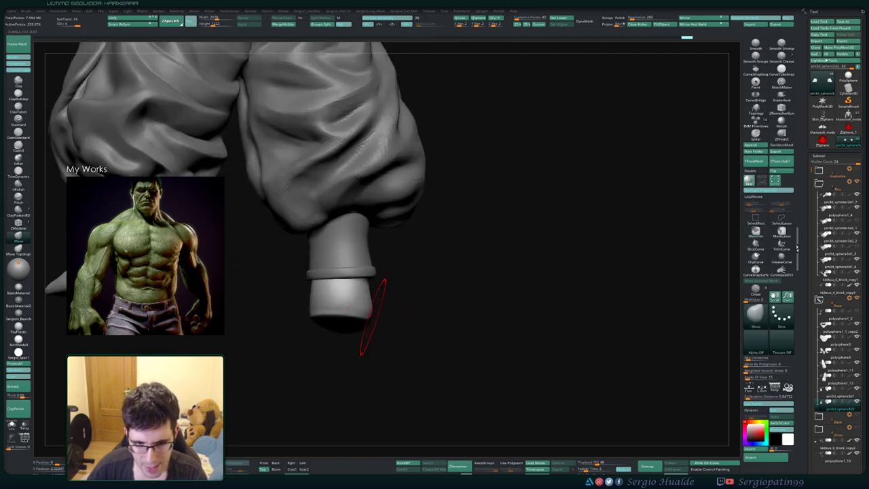
drag(351, 304, 357, 306)
right_drag(380, 310, 368, 312)
drag(368, 314, 375, 313)
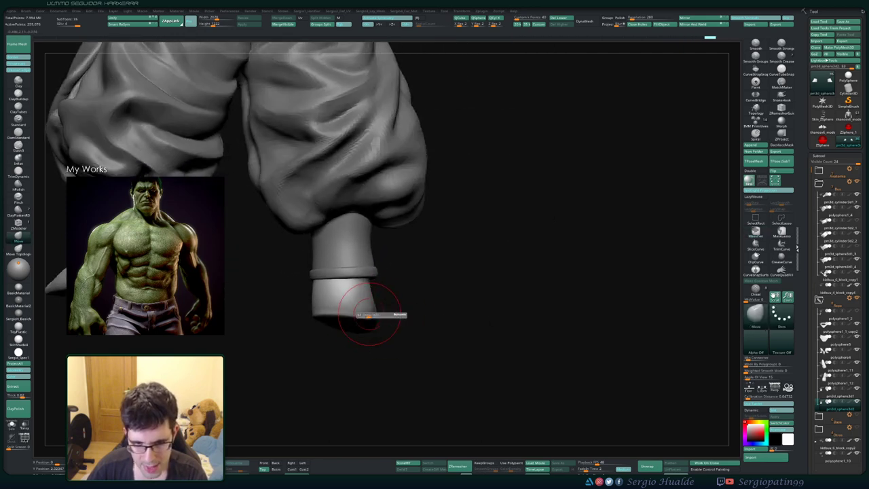
right_drag(392, 301, 347, 290)
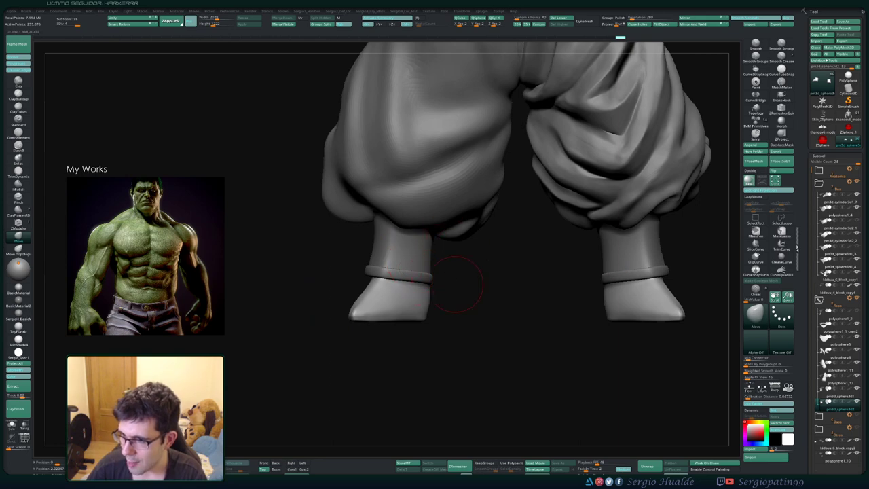
- Enlarge the Move brush and adjust the side of the shoe while viewing the feet from underneath
mouse_move(459, 291)
right_down()
mouse_move(411, 304)
mouse_move(410, 325)
mouse_move(403, 321)
mouse_move(422, 318)
mouse_move(403, 304)
mouse_move(417, 304)
right_up()
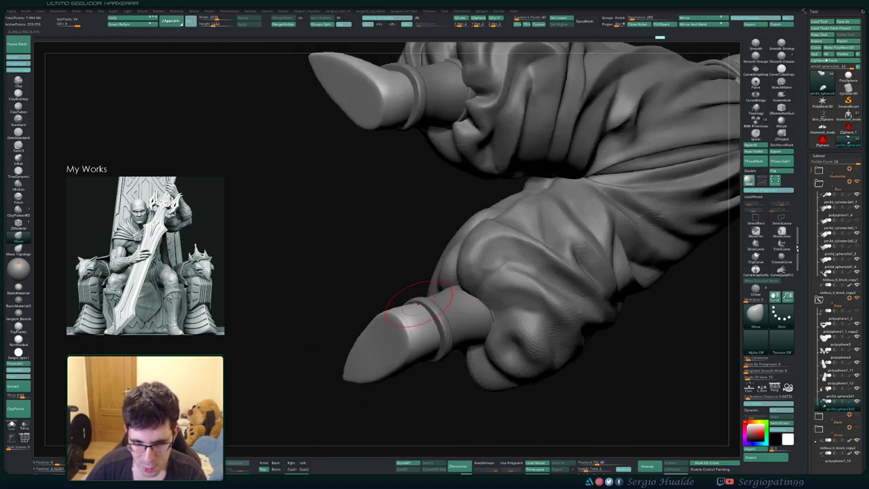
mouse_move(438, 326)
right_down()
mouse_move(425, 377)
mouse_move(425, 353)
mouse_move(448, 364)
right_up()
key(])
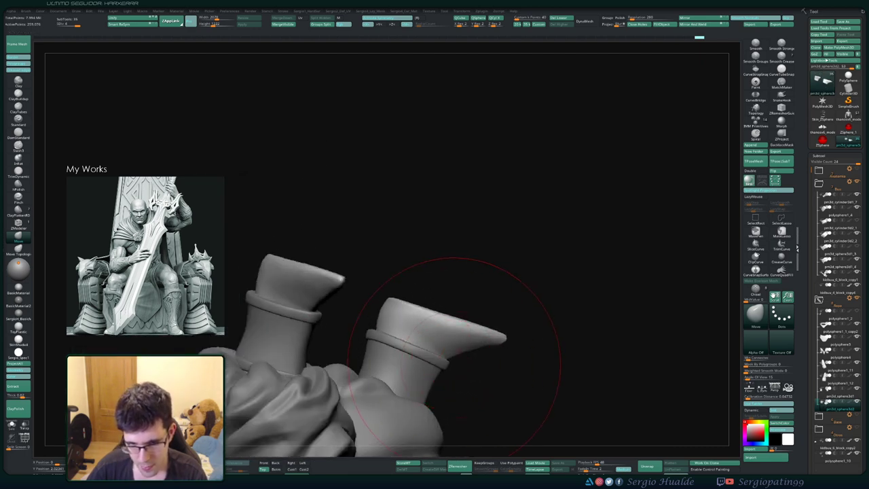
drag(465, 360, 468, 349)
mouse_move(468, 357)
right_down()
mouse_move(409, 348)
mouse_move(416, 307)
mouse_move(392, 345)
mouse_move(438, 339)
right_up()
- Resize the Move brush and nudge the lower edge of the shoe into shape
ctrl+right_drag(436, 309, 437, 330)
key(s)
drag(437, 323, 427, 323)
right_drag(461, 328, 441, 325)
drag(447, 332, 451, 326)
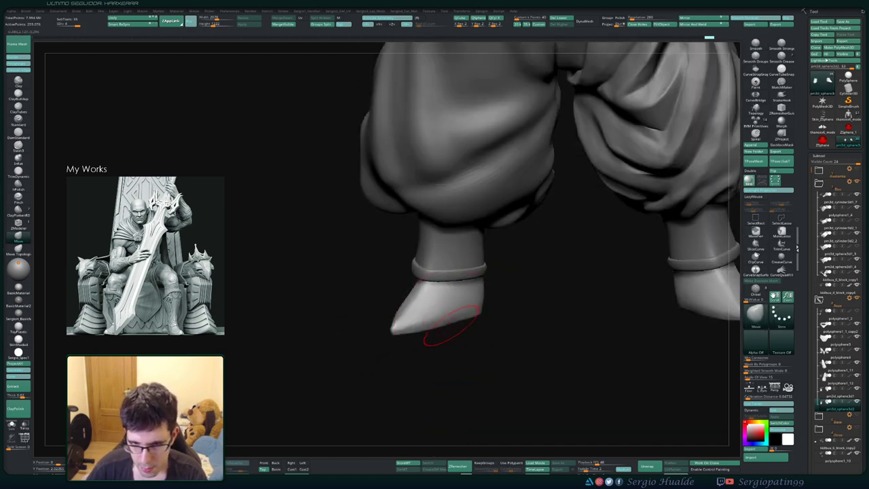
- Isolate the shoes, remesh them with ZRemesher and subdivide the result twice
key(alt+shift+s)
right_drag(481, 330, 506, 316)
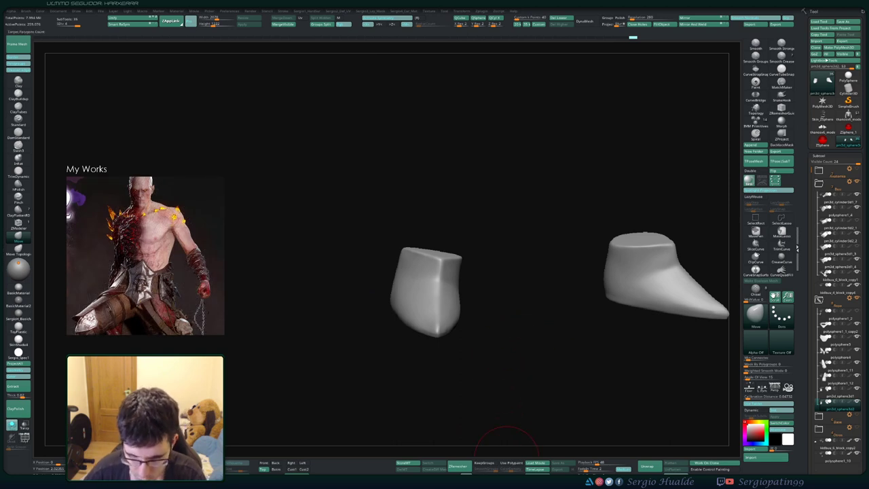
click(459, 466)
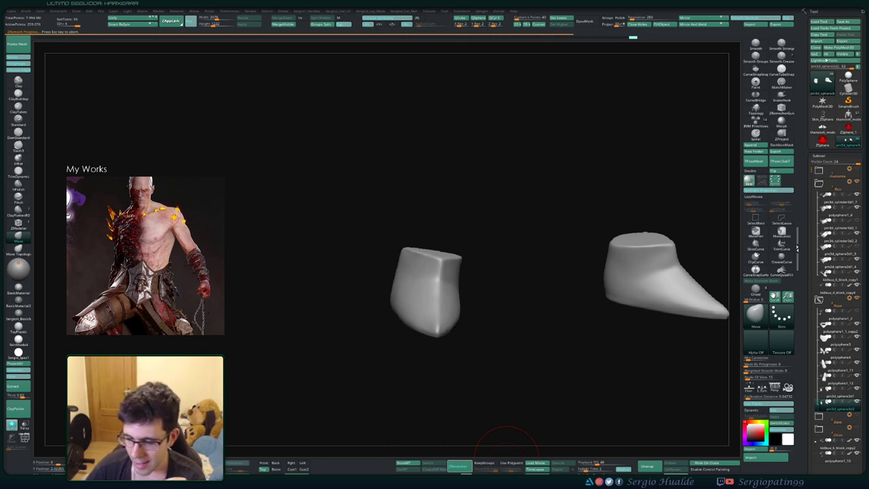
mouse_move(480, 274)
mouse_down()
mouse_move(477, 305)
mouse_move(459, 298)
mouse_move(452, 305)
mouse_up()
key(ctrl+d)
key(ctrl+d)
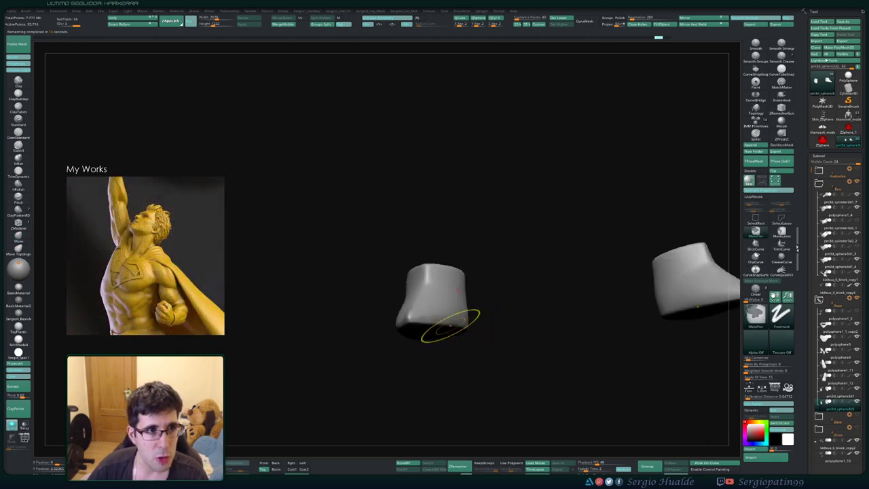
- Show the full character and move the shoes' transform pivot up to the ankle opening just below the ring
mouse_move(442, 326)
ctrl+right_down()
mouse_move(446, 300)
mouse_move(456, 318)
mouse_move(446, 338)
mouse_move(442, 311)
mouse_move(481, 316)
mouse_move(454, 325)
ctrl+right_up()
key(alt+s)
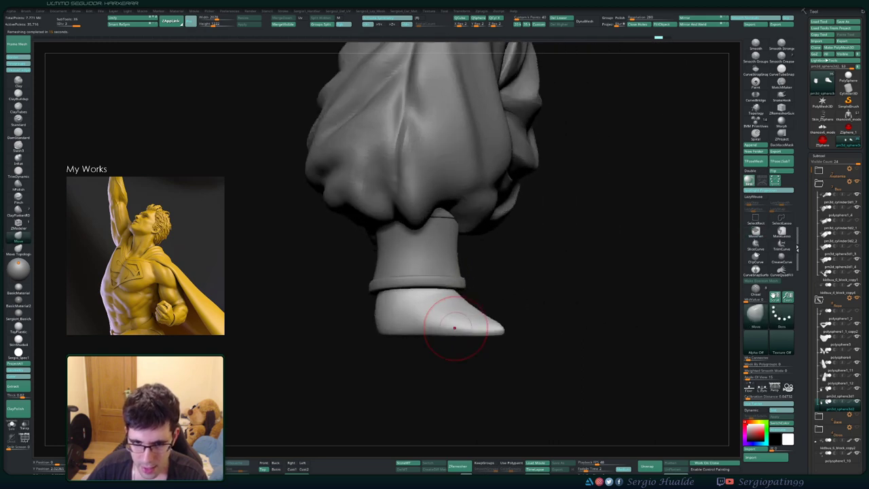
key(w)
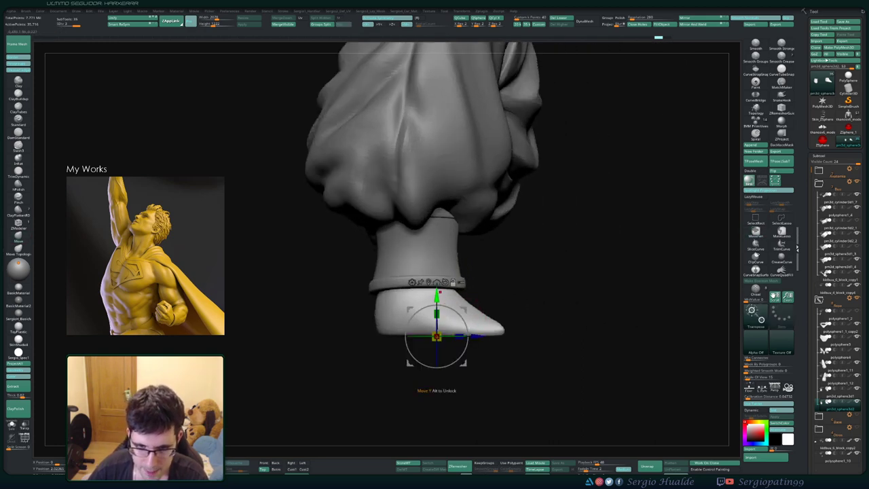
alt+drag(438, 293, 441, 262)
right_drag(441, 262, 390, 266)
alt+drag(372, 289, 319, 290)
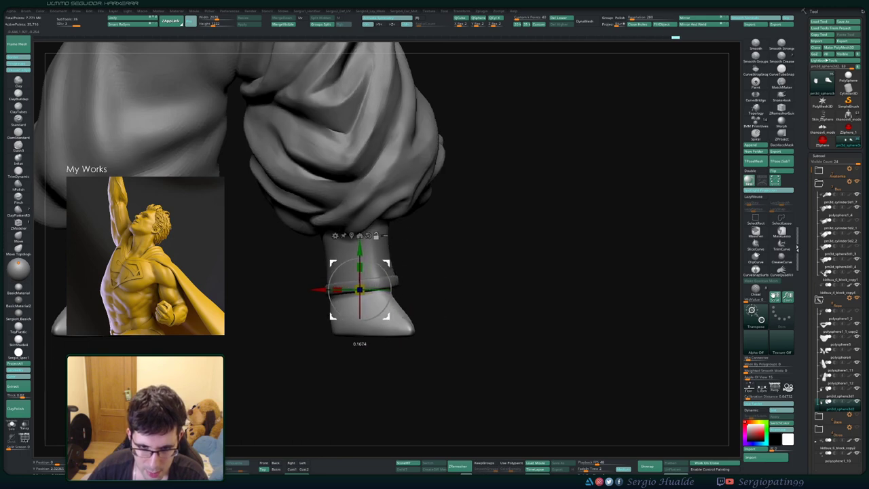
alt+drag(388, 262, 389, 264)
- Undo the first scaling attempt and scale the shoes slightly about the moved pivot with local symmetry enabled
mouse_move(360, 291)
mouse_down()
mouse_move(348, 291)
mouse_move(359, 291)
mouse_up()
key(ctrl+z)
click(761, 387)
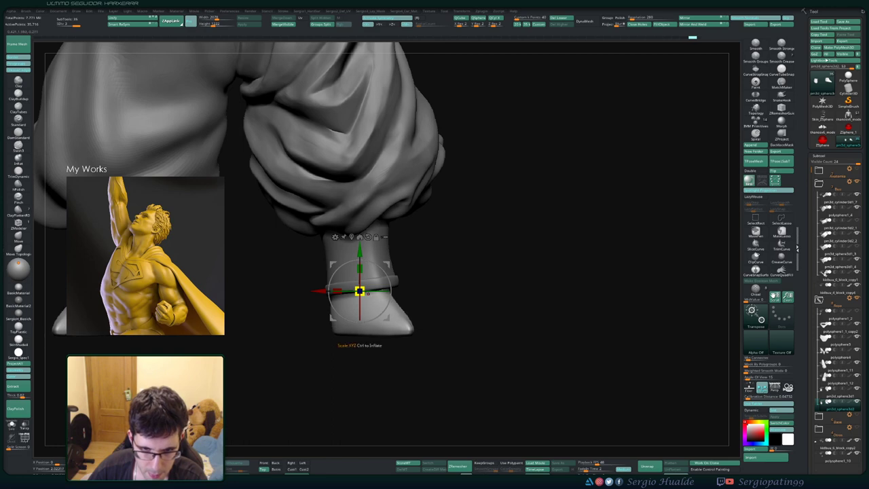
click(761, 386)
mouse_move(515, 312)
mouse_down()
mouse_move(472, 255)
mouse_move(516, 312)
mouse_up()
- Return to sculpting mode, select the part at the lower legs and examine the whole figure from several angles
key(q)
alt+drag(516, 312, 516, 258)
mouse_move(400, 346)
alt+mouse_down()
mouse_move(391, 289)
mouse_move(415, 320)
mouse_move(483, 309)
alt+mouse_up()
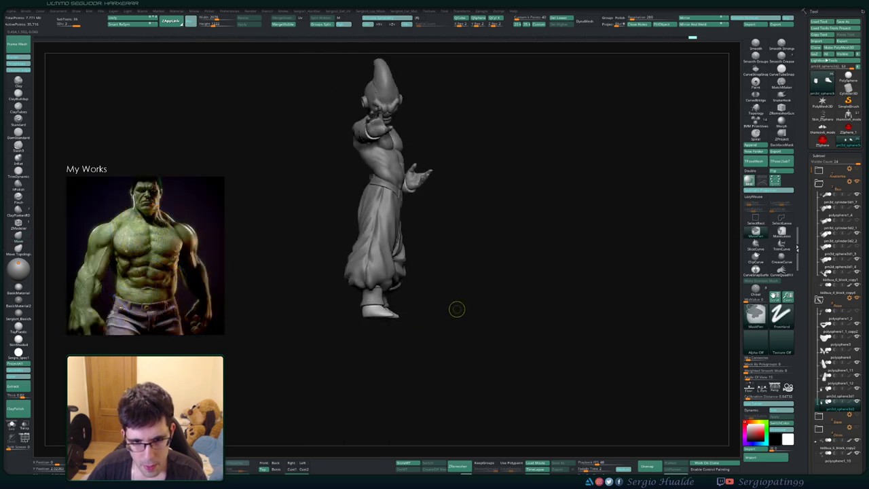
mouse_move(457, 309)
mouse_down()
mouse_move(439, 317)
mouse_move(371, 300)
mouse_move(429, 314)
mouse_move(422, 303)
mouse_up()
right_drag(419, 303, 431, 318)
alt+click(394, 287)
drag(433, 310, 490, 294)
right_drag(490, 293, 428, 280)
ctrl+right_drag(424, 183, 420, 296)
right_drag(419, 293, 440, 285)
ctrl+right_drag(437, 251, 433, 276)
mouse_move(433, 277)
right_down()
mouse_move(415, 272)
mouse_move(413, 255)
right_up()
right_drag(413, 255, 374, 258)
alt+right_drag(431, 262, 435, 224)
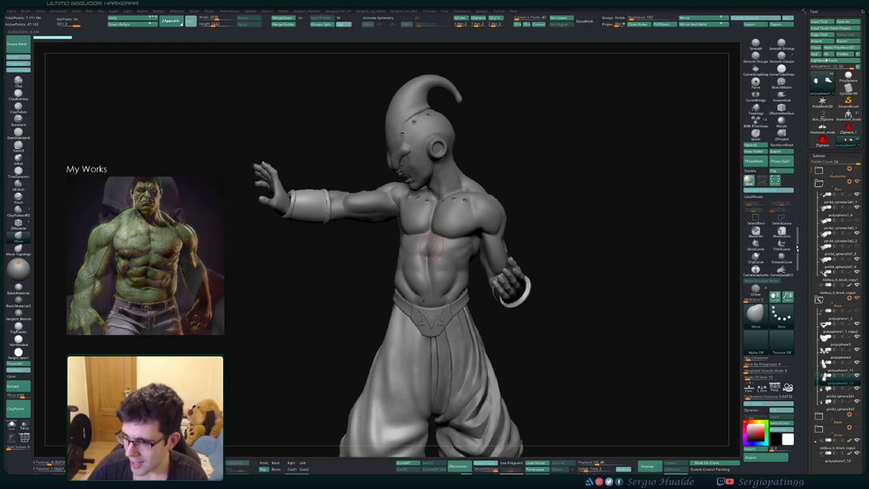
- Choose the Move brush and examine the pose of the torso, head and arms from different sides
mouse_move(428, 242)
ctrl+right_down()
mouse_move(421, 287)
mouse_move(430, 262)
ctrl+right_up()
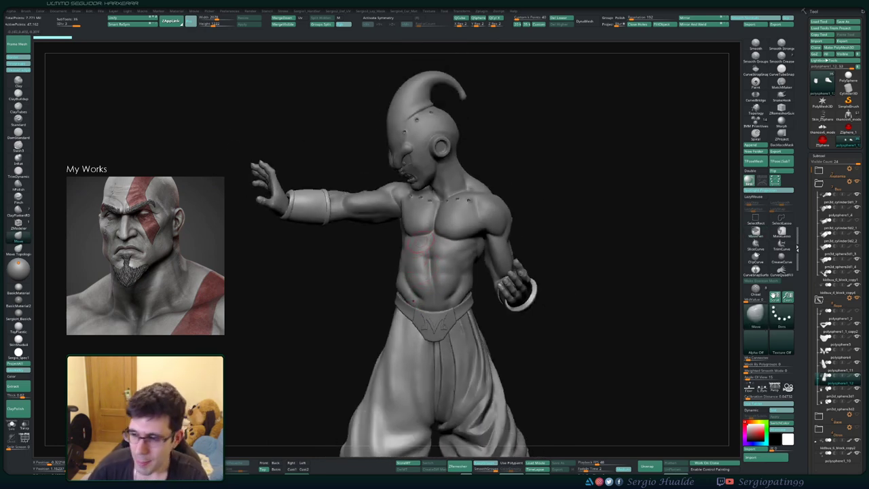
alt+right_drag(418, 264, 422, 284)
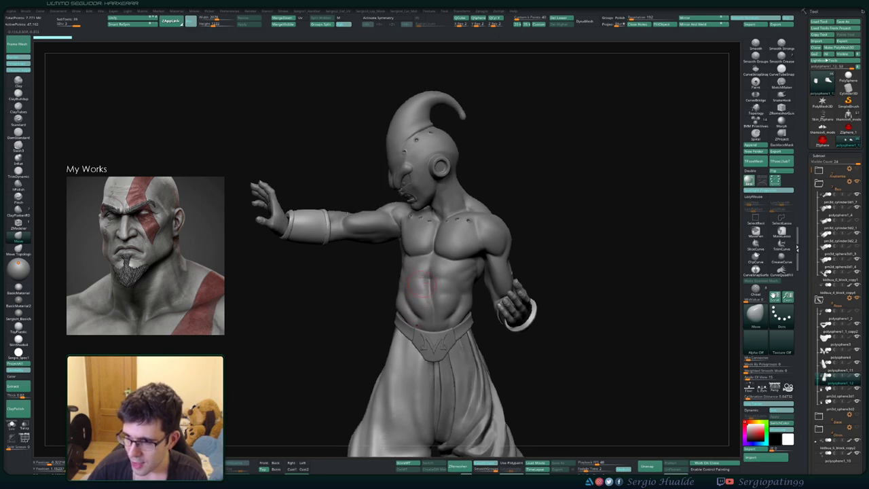
mouse_move(419, 251)
ctrl+right_down()
mouse_move(429, 267)
mouse_move(421, 297)
mouse_move(411, 274)
ctrl+right_up()
key(b)
key(m)
key(v)
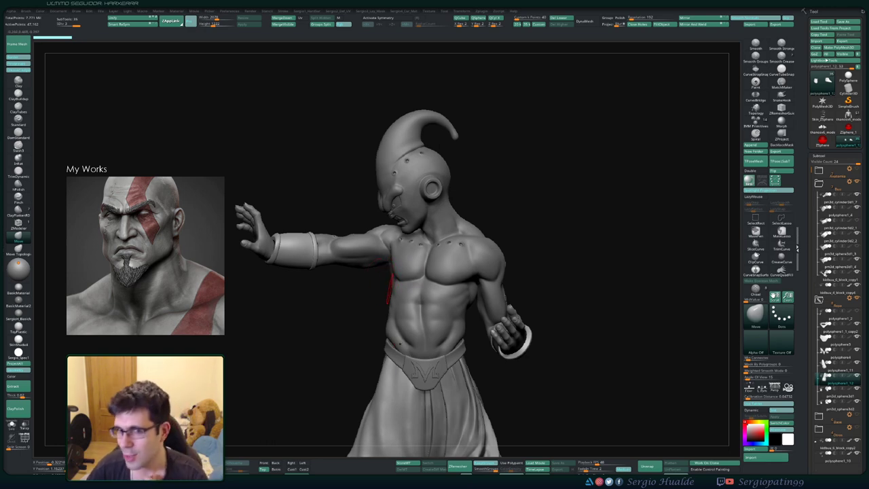
right_drag(524, 246, 510, 252)
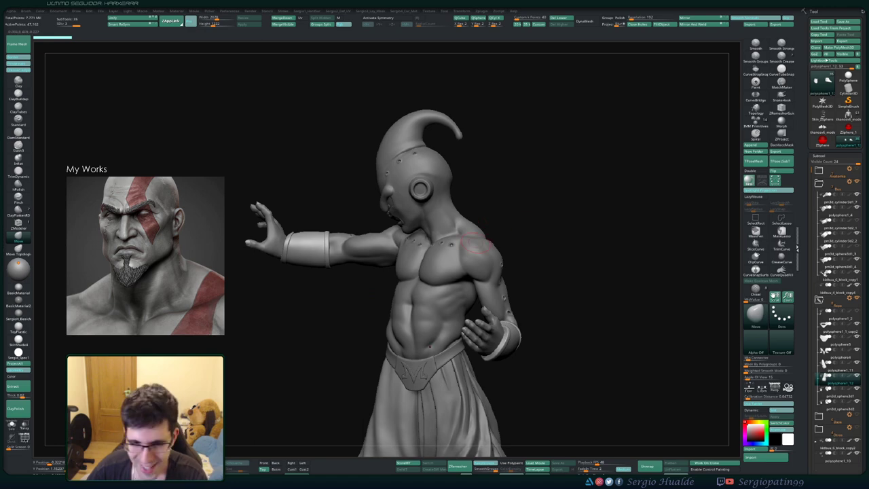
right_drag(404, 293, 428, 302)
ctrl+right_drag(427, 302, 575, 231)
key(ctrl)
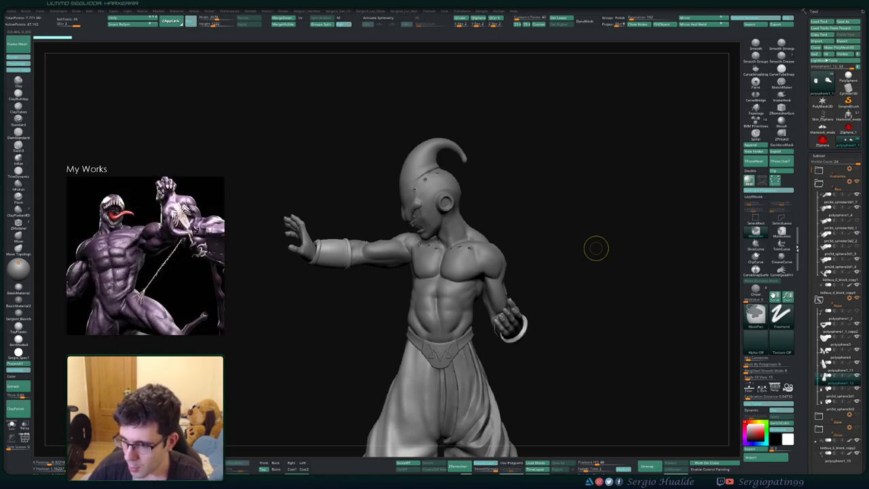
- Save the file and combine all parts into one posable mesh with Transpose Master's TPoseMesh
key(ctrl+s)
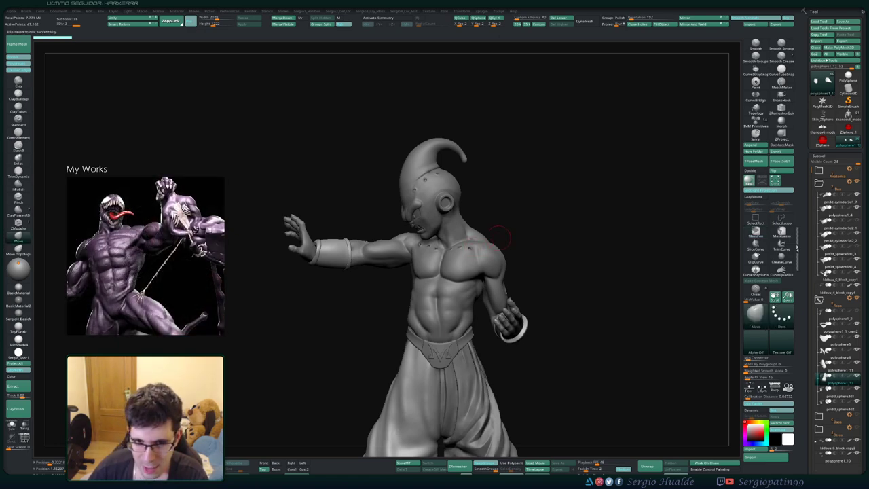
drag(499, 238, 547, 243)
click(755, 161)
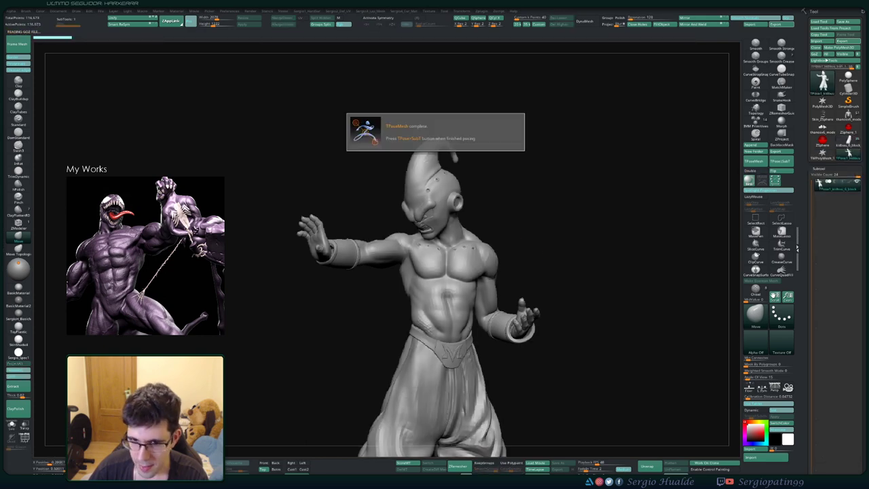
- Lasso-mask the upper body down to the waist with MaskLasso and invert the mask so it covers the trousers and feet
drag(611, 262, 595, 265)
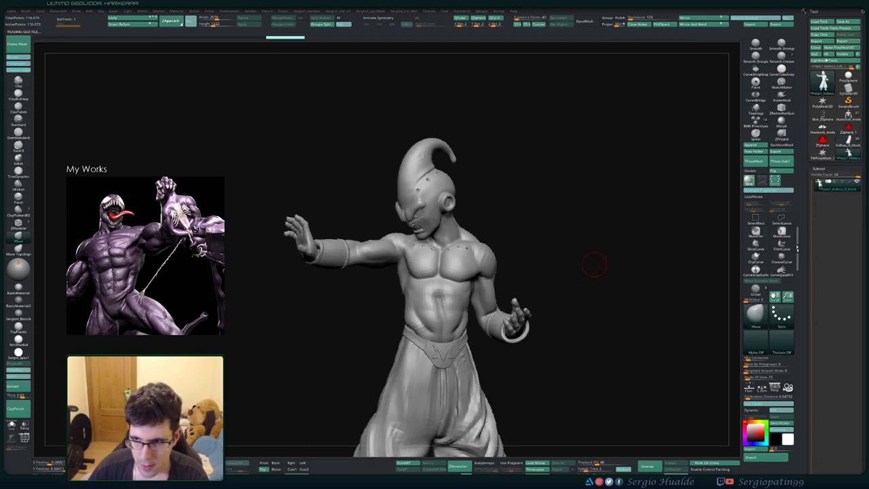
key(ctrl)
ctrl+click(781, 232)
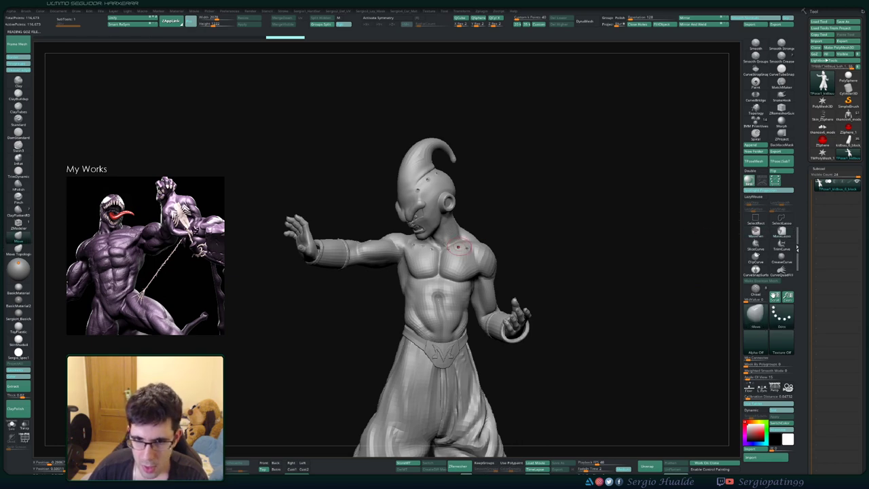
drag(570, 275, 553, 268)
mouse_move(553, 269)
alt+mouse_down()
mouse_move(553, 222)
mouse_move(494, 312)
mouse_move(484, 247)
mouse_move(382, 260)
mouse_move(232, 80)
mouse_move(574, 146)
mouse_move(570, 183)
mouse_move(407, 261)
alt+mouse_up()
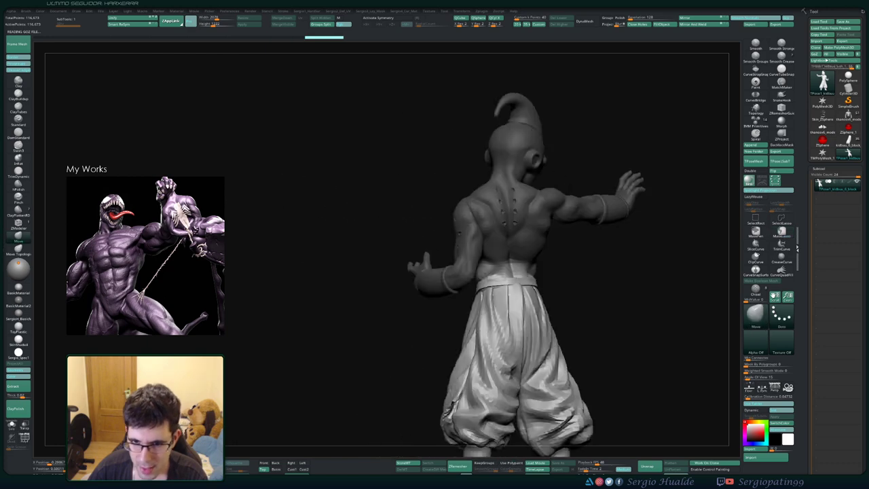
ctrl+click(558, 261)
drag(552, 265, 631, 271)
- Adjust the lean of the unmasked upper body with transpose lines drawn from the waist to the chest in side and front views
key(w)
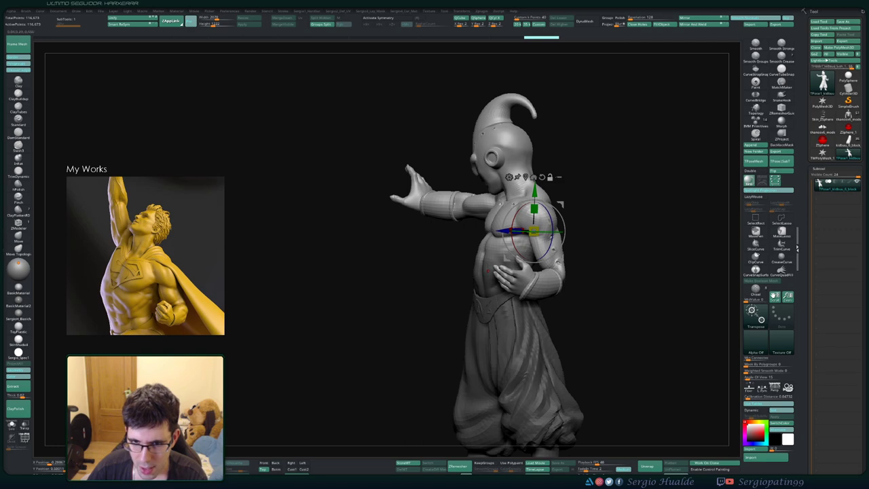
key(y)
shift+drag(493, 274, 494, 225)
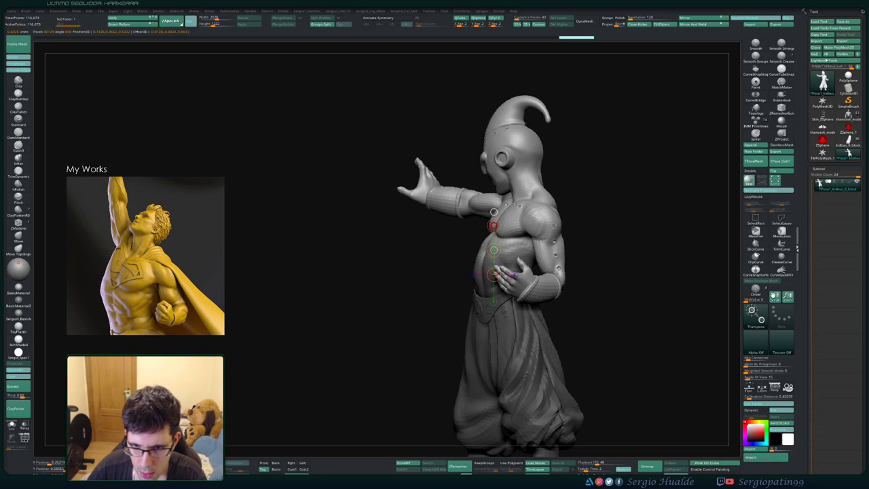
right_drag(494, 226, 553, 212)
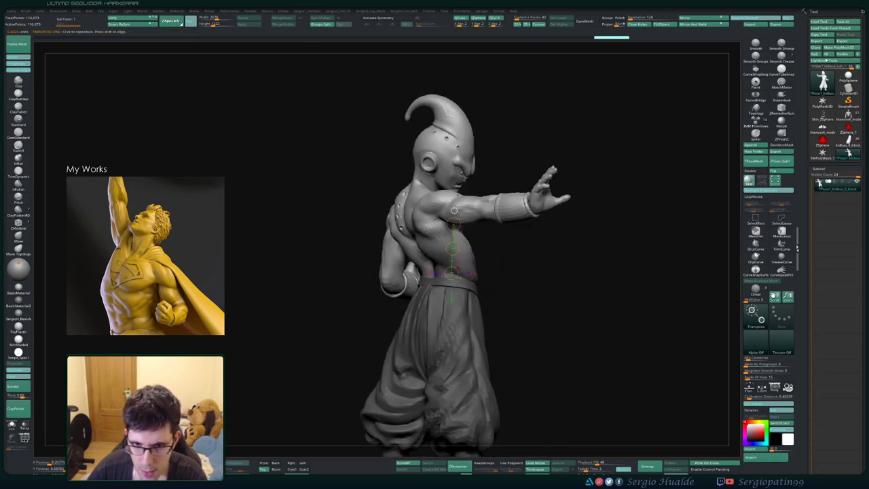
mouse_move(439, 260)
mouse_down()
mouse_move(439, 209)
mouse_move(438, 221)
mouse_up()
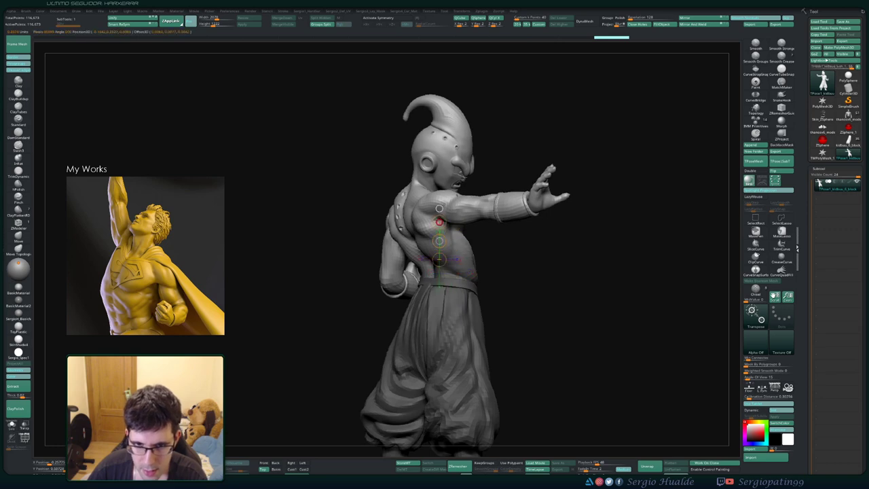
right_drag(440, 227, 336, 228)
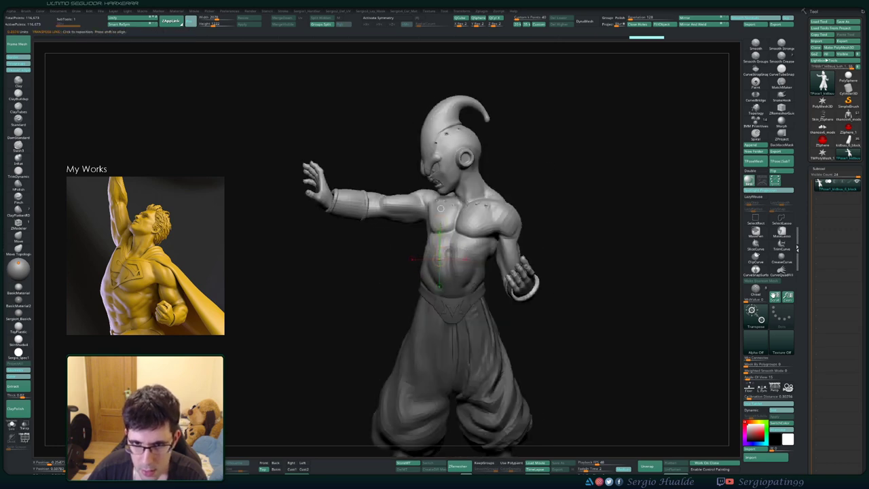
drag(466, 274, 466, 203)
right_drag(440, 227, 380, 228)
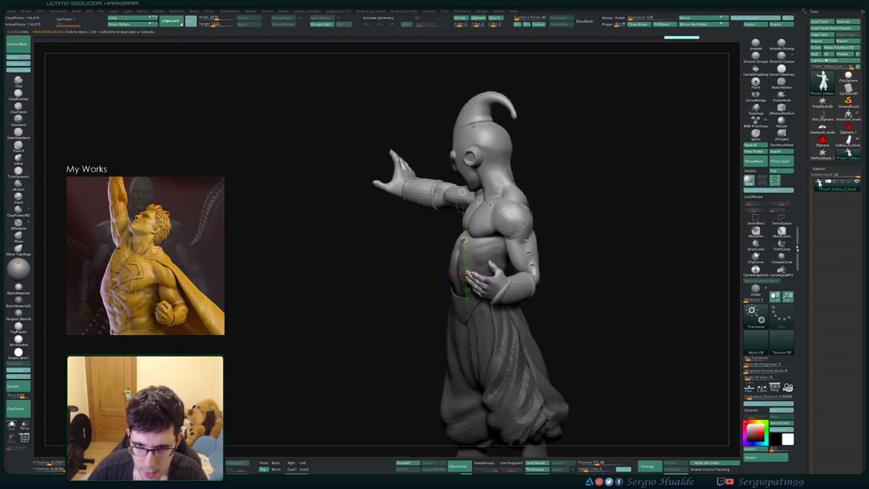
drag(465, 202, 460, 203)
- Adjust the belly and waist contours of the repositioned torso with the Move brush from several sides, changing the brush size as needed
key(q)
right_drag(531, 227, 600, 207)
mouse_move(503, 257)
right_down()
mouse_move(551, 252)
mouse_move(439, 253)
mouse_move(510, 250)
mouse_move(509, 277)
right_up()
drag(455, 252, 458, 252)
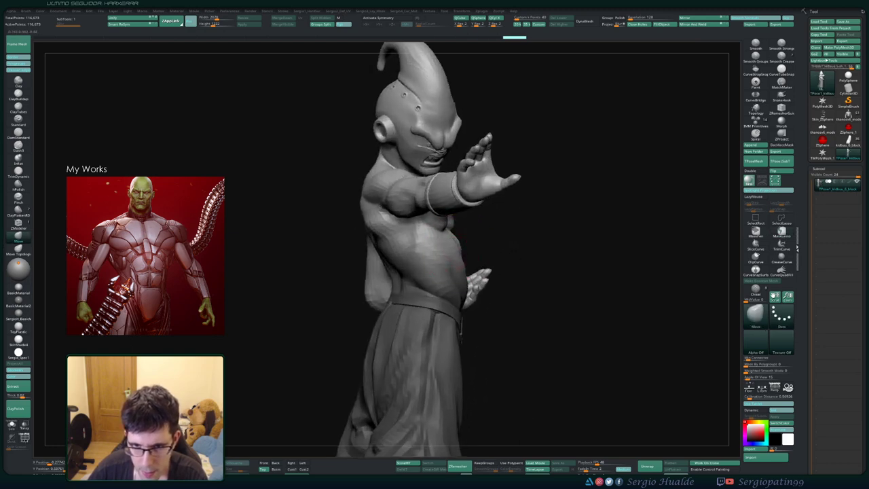
mouse_move(509, 252)
right_down()
mouse_move(435, 250)
mouse_move(503, 249)
mouse_move(449, 241)
mouse_move(514, 226)
right_up()
key(s)
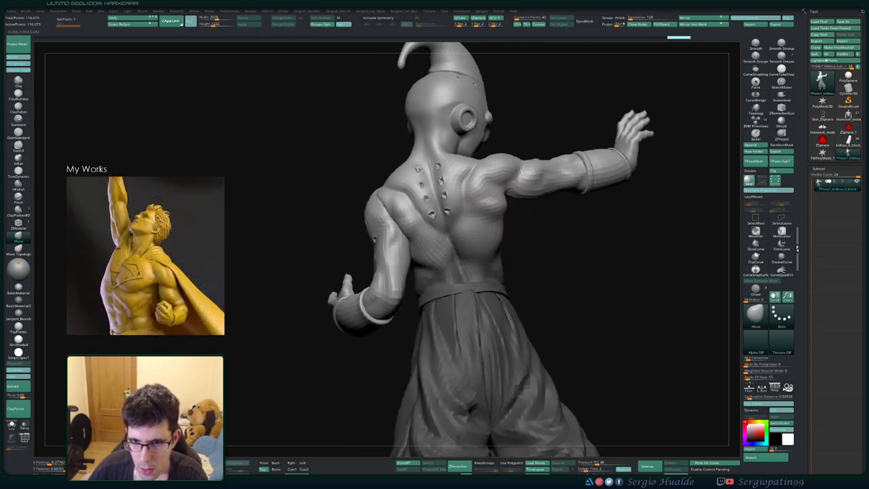
right_drag(469, 225, 312, 292)
ctrl+right_drag(397, 238, 406, 262)
mouse_move(406, 262)
right_down()
mouse_move(453, 265)
mouse_move(395, 267)
mouse_move(430, 264)
right_up()
drag(448, 264, 450, 264)
mouse_move(450, 264)
right_down()
mouse_move(411, 263)
mouse_move(463, 264)
mouse_move(470, 279)
mouse_move(502, 265)
right_up()
alt+right_drag(502, 265, 505, 198)
right_drag(505, 199, 499, 218)
- With the polyframe temporarily shown, lasso-mask the head and neck and invert the mask to protect the rest of the body
key(shift+f)
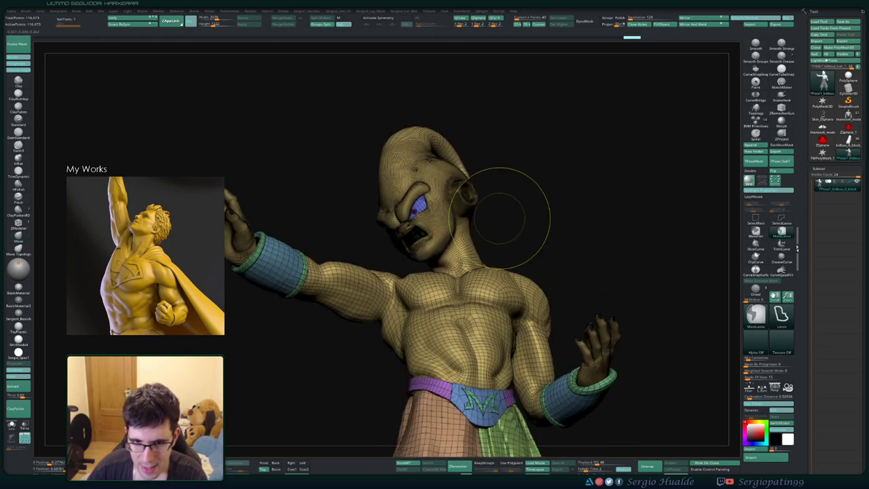
ctrl+drag(501, 217, 475, 218)
mouse_move(444, 253)
ctrl+mouse_down()
mouse_move(331, 215)
mouse_move(581, 217)
mouse_move(567, 234)
ctrl+mouse_up()
right_drag(567, 234, 499, 239)
ctrl+click(527, 231)
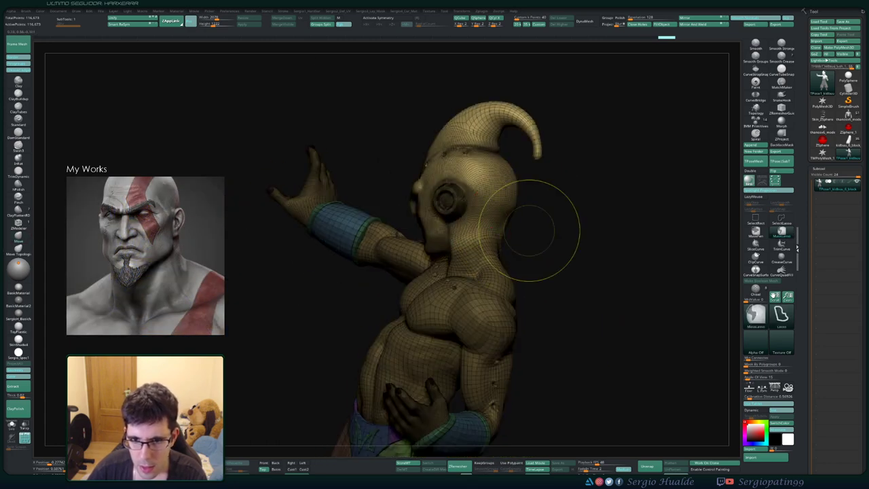
key(shift+f)
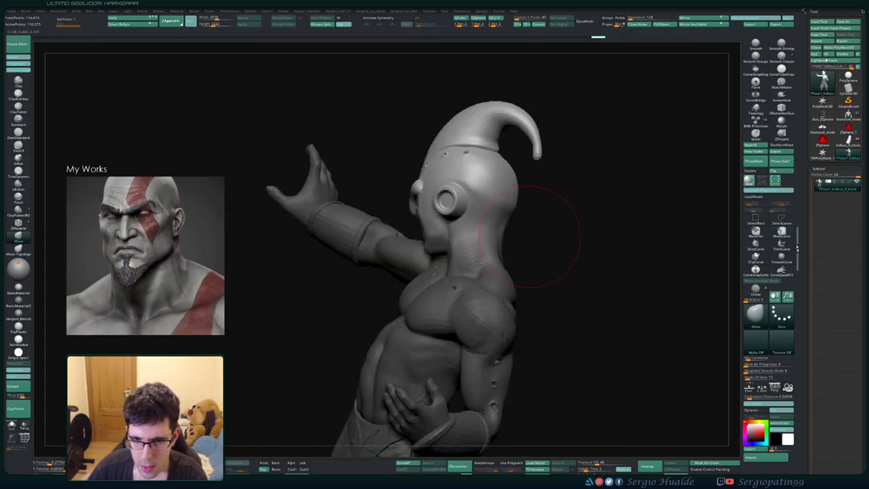
- Adjust the head's pose at the neck with the transpose line, return to the Move brush and invert the mask onto the head
right_drag(529, 238, 615, 239)
key(r)
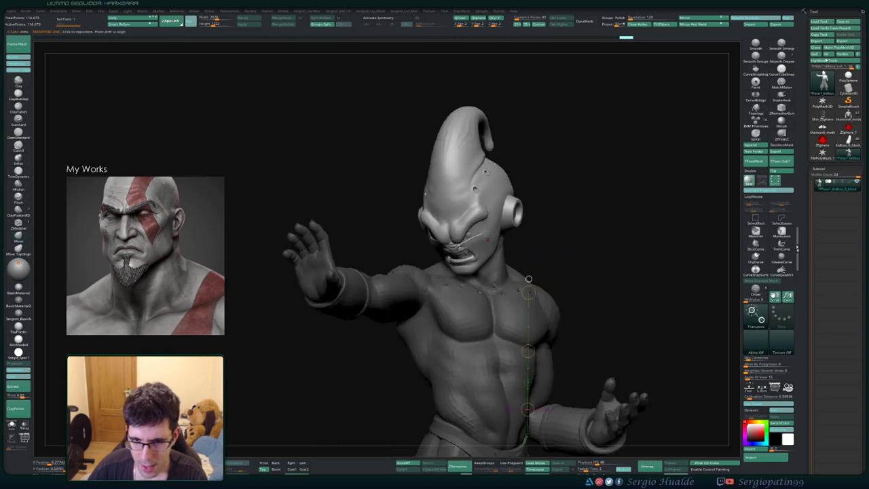
mouse_move(494, 239)
mouse_down()
mouse_move(566, 239)
mouse_move(529, 235)
mouse_move(531, 243)
mouse_up()
mouse_move(567, 260)
right_down()
mouse_move(533, 265)
mouse_move(550, 246)
mouse_move(571, 269)
right_up()
key(q)
ctrl+click(568, 246)
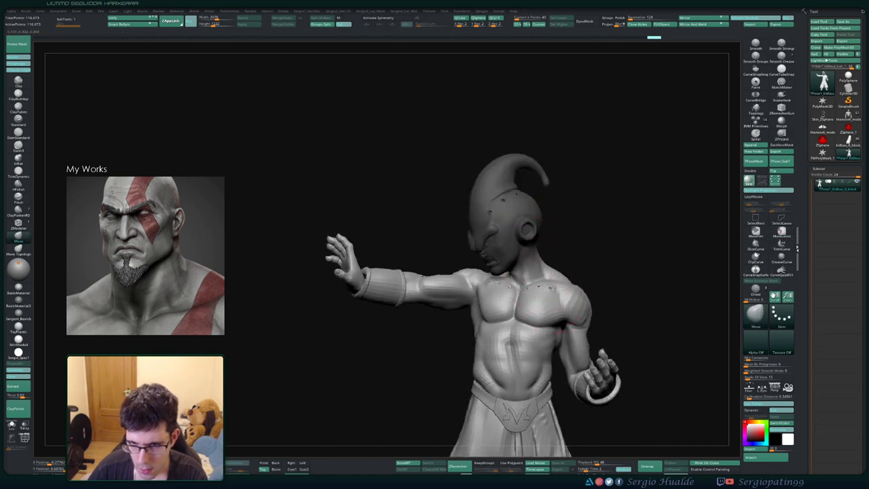
- Compare the figure with its previous state through undo and redo, and examine the pose from the back, sides and front
right_drag(564, 256, 558, 232)
alt+right_drag(558, 231, 616, 236)
alt+right_drag(617, 236, 551, 233)
key(ctrl+z)
key(ctrl+shift+z)
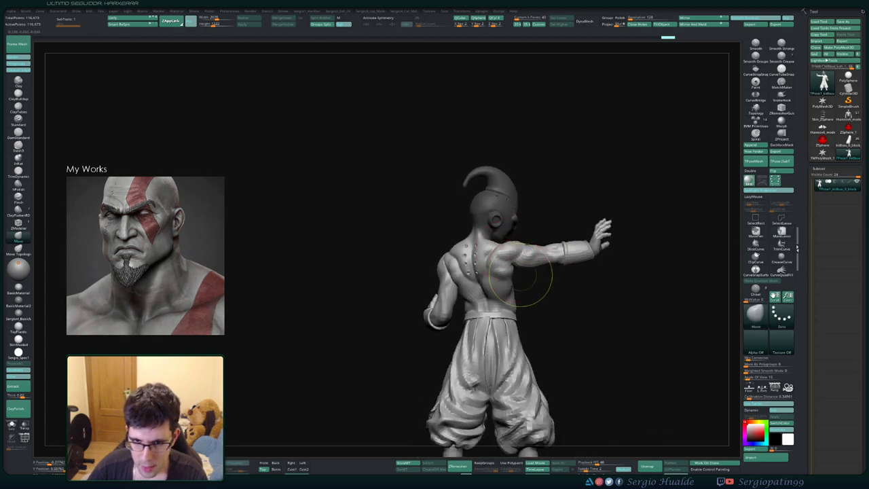
ctrl+right_drag(532, 283, 571, 302)
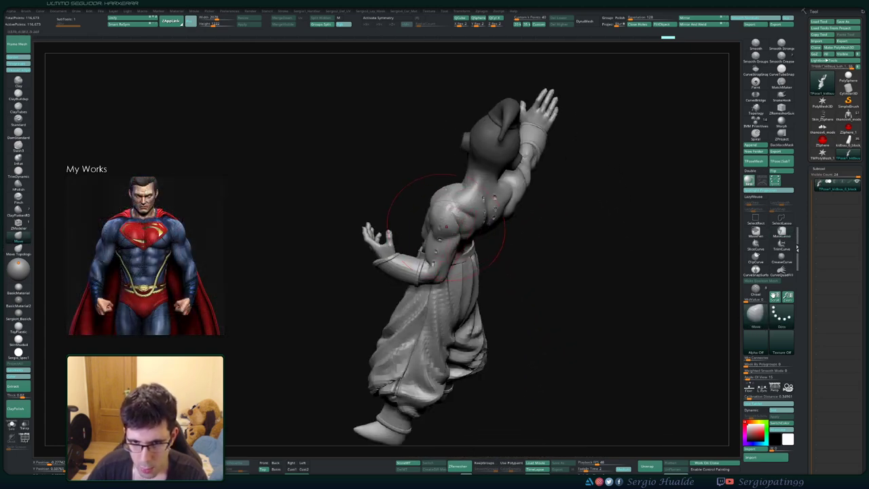
right_drag(445, 285, 395, 252)
right_drag(455, 235, 441, 227)
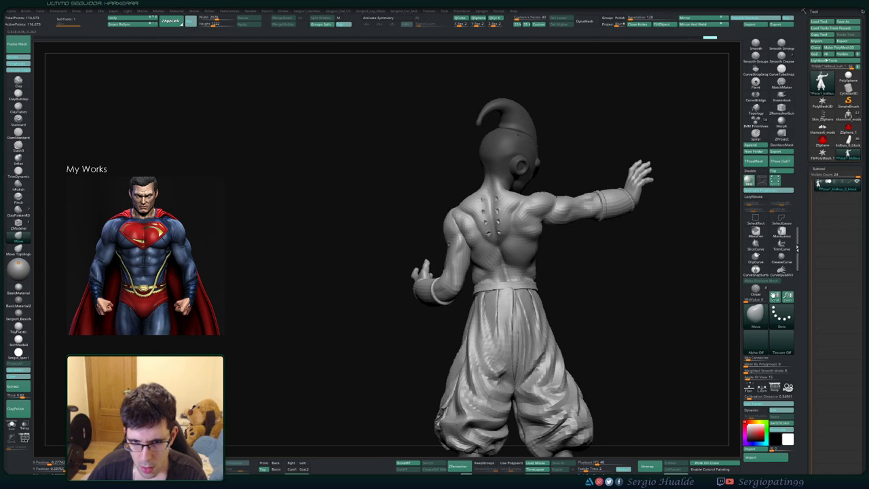
mouse_move(494, 263)
right_down()
mouse_move(457, 266)
mouse_move(490, 249)
mouse_move(490, 220)
mouse_move(611, 228)
right_up()
mouse_move(492, 221)
ctrl+right_down()
mouse_move(483, 258)
mouse_move(485, 241)
mouse_move(497, 239)
mouse_move(490, 235)
mouse_move(507, 241)
mouse_move(466, 243)
mouse_move(503, 236)
mouse_move(484, 253)
mouse_move(480, 243)
mouse_move(504, 253)
mouse_move(501, 243)
ctrl+right_up()
key(s)
key(s)
ctrl+right_drag(501, 243, 502, 224)
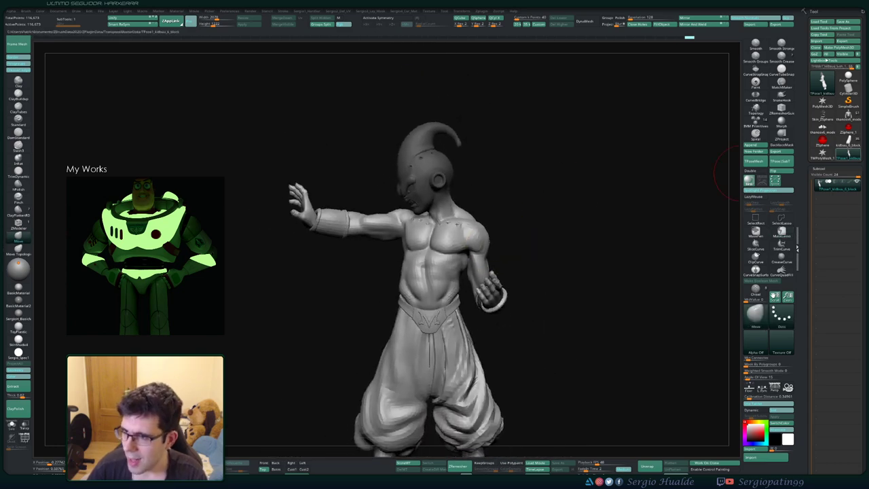
- Switch to the original multi-part character to compare its pose and return to the combined TPose mesh
mouse_move(847, 142)
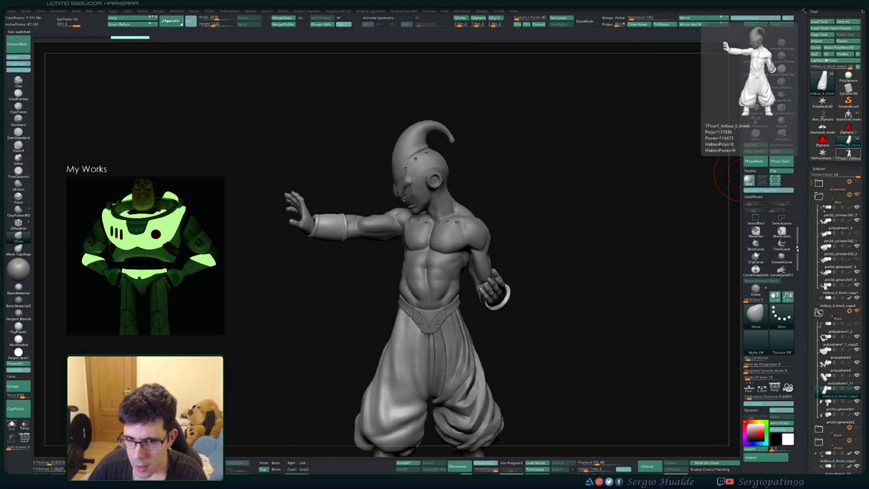
alt+drag(584, 265, 612, 248)
ctrl+right_drag(435, 258, 499, 234)
mouse_move(838, 262)
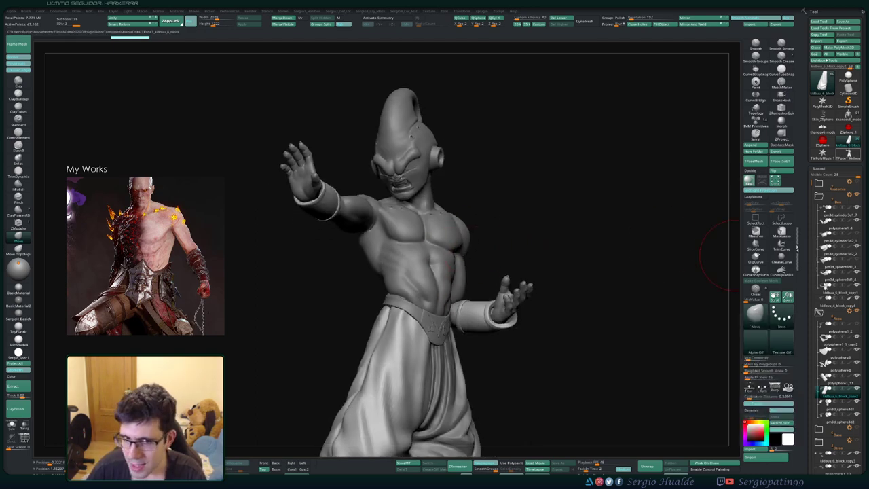
click(848, 154)
mouse_move(571, 276)
right_down()
mouse_move(552, 280)
mouse_move(511, 246)
mouse_move(570, 273)
right_up()
mouse_move(519, 257)
ctrl+right_down()
mouse_move(519, 272)
mouse_move(533, 280)
mouse_move(532, 323)
mouse_move(529, 261)
ctrl+right_up()
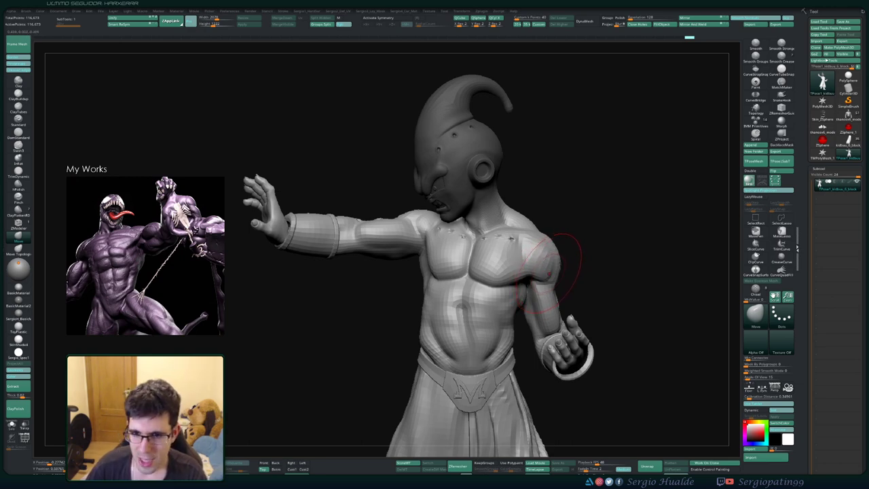
- Adjust the armpit and upper-arm contours of the outstretched arm with the Move brush from the back
right_drag(534, 278, 521, 264)
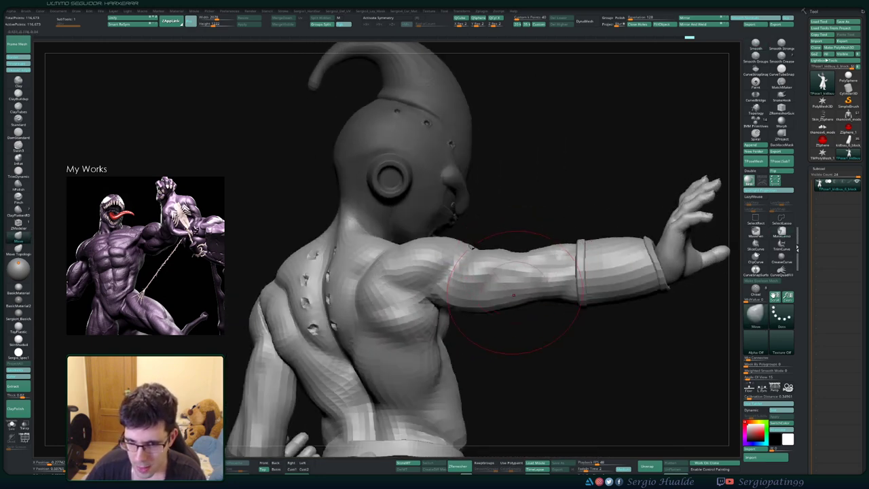
drag(514, 294, 513, 290)
right_drag(512, 290, 507, 299)
drag(465, 315, 430, 301)
ctrl+right_drag(454, 320, 445, 302)
right_drag(445, 302, 459, 314)
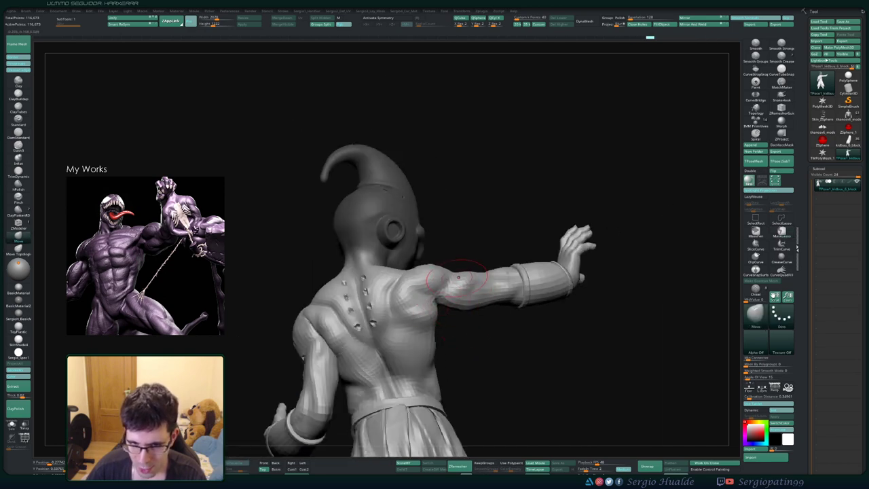
drag(458, 277, 457, 272)
mouse_move(456, 273)
right_down()
mouse_move(454, 287)
mouse_move(459, 262)
right_up()
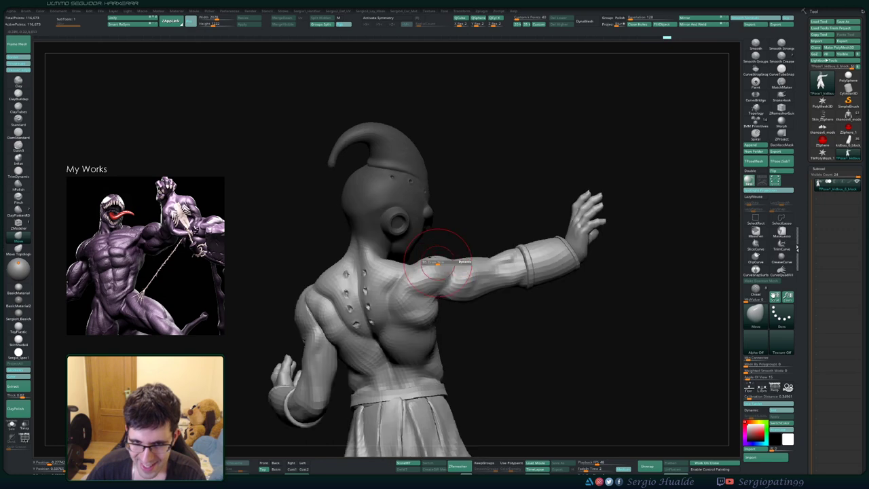
- Try to reshape the top of the outstretched arm's shoulder and the area towards the neck with the Move brush
drag(425, 266, 420, 260)
right_drag(420, 260, 352, 248)
right_drag(434, 237, 469, 259)
mouse_move(469, 259)
mouse_down()
mouse_move(460, 262)
mouse_move(471, 271)
mouse_up()
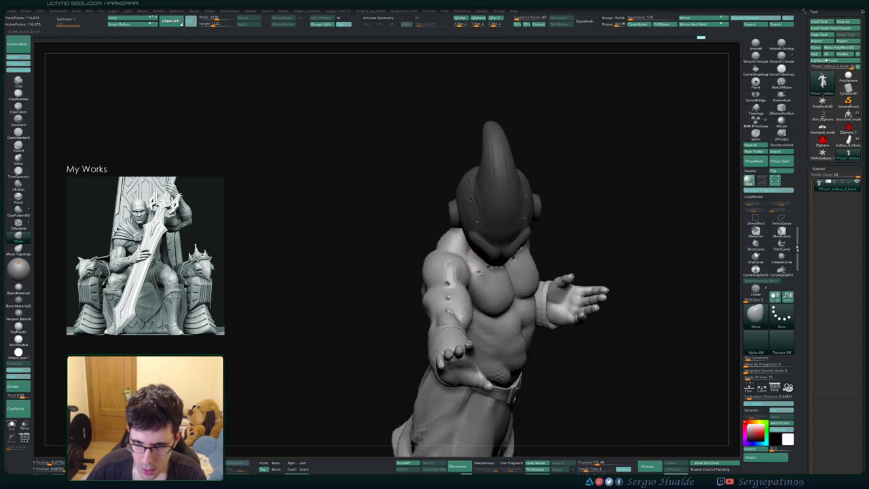
key(ctrl+z)
key(ctrl+z)
key(ctrl+z)
key(ctrl+z)
- Try to smooth the transition between the outstretched arm's shoulder and the chest
right_drag(469, 261, 449, 255)
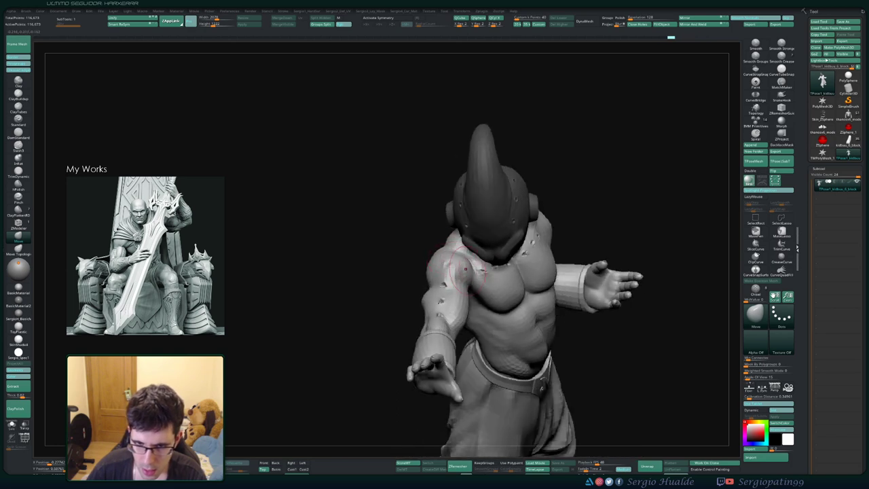
right_drag(490, 292, 414, 266)
shift+drag(480, 285, 490, 294)
right_drag(490, 295, 440, 307)
key(ctrl+z)
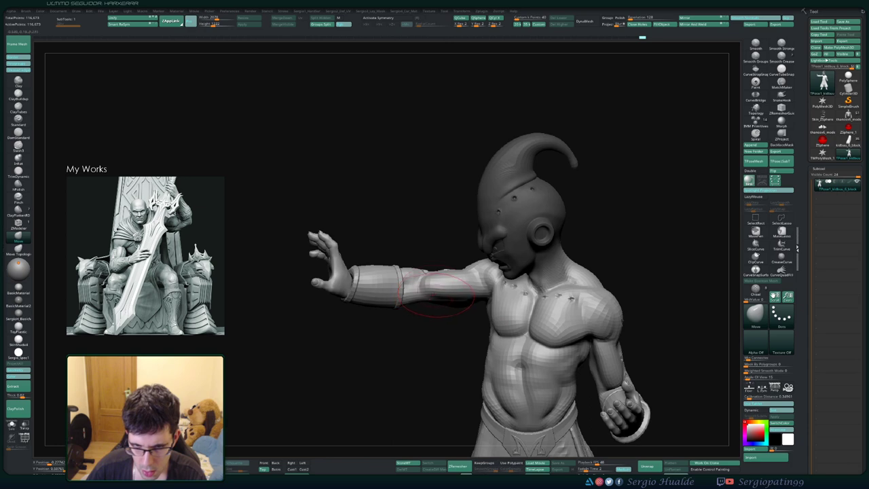
- Adjust the upper contour of the outstretched arm between the shoulder and the wristband with the Move brush
drag(447, 279, 445, 274)
right_drag(445, 275, 428, 278)
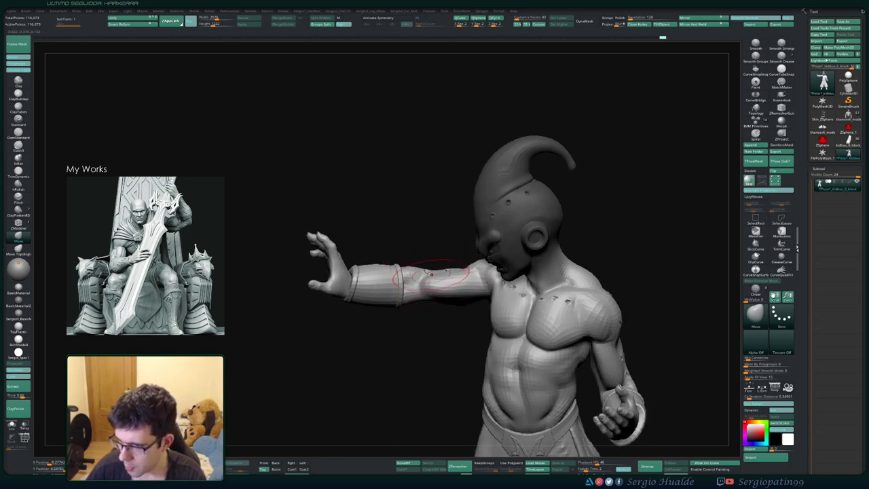
right_drag(427, 279, 441, 300)
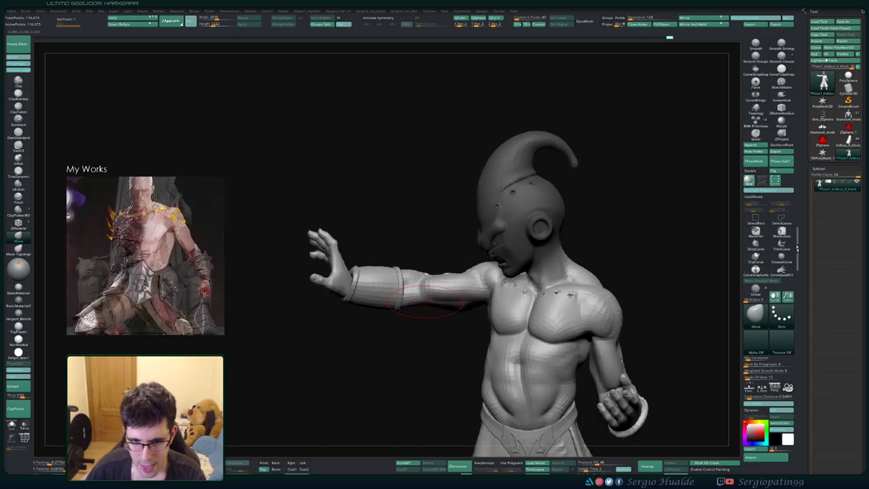
mouse_move(460, 286)
right_down()
mouse_move(536, 280)
mouse_move(506, 287)
mouse_move(503, 276)
mouse_move(475, 262)
mouse_move(477, 292)
right_up()
right_drag(478, 291, 513, 305)
- Nudge the elbow area of the lowered, bent arm slightly inward with the Move brush from the back
mouse_move(492, 349)
ctrl+right_down()
mouse_move(483, 278)
mouse_move(415, 282)
mouse_move(474, 265)
mouse_move(470, 315)
mouse_move(407, 322)
mouse_move(436, 320)
ctrl+right_up()
drag(401, 315, 407, 319)
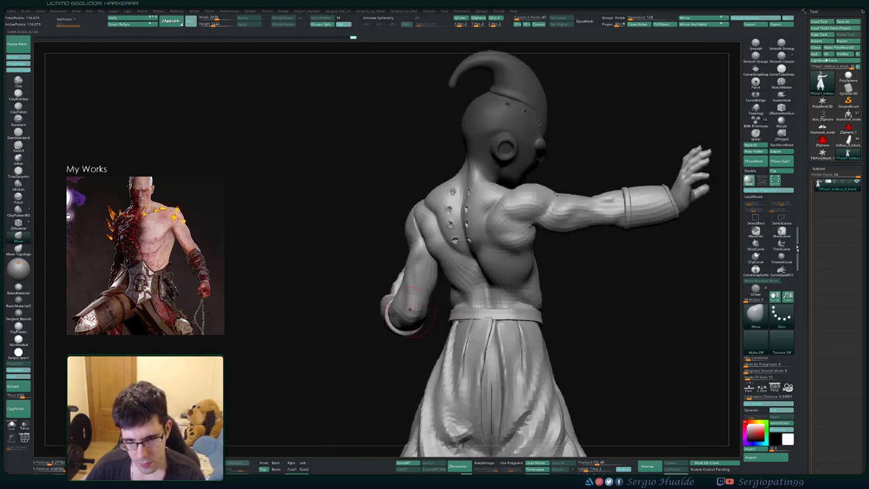
mouse_move(420, 284)
right_down()
mouse_move(459, 279)
mouse_move(432, 306)
mouse_move(420, 299)
mouse_move(415, 270)
right_up()
mouse_move(415, 270)
right_down()
mouse_move(465, 290)
mouse_move(455, 276)
mouse_move(481, 249)
mouse_move(471, 249)
right_up()
mouse_move(366, 331)
right_down()
mouse_move(398, 333)
mouse_move(440, 251)
mouse_move(415, 267)
mouse_move(443, 282)
mouse_move(451, 330)
right_up()
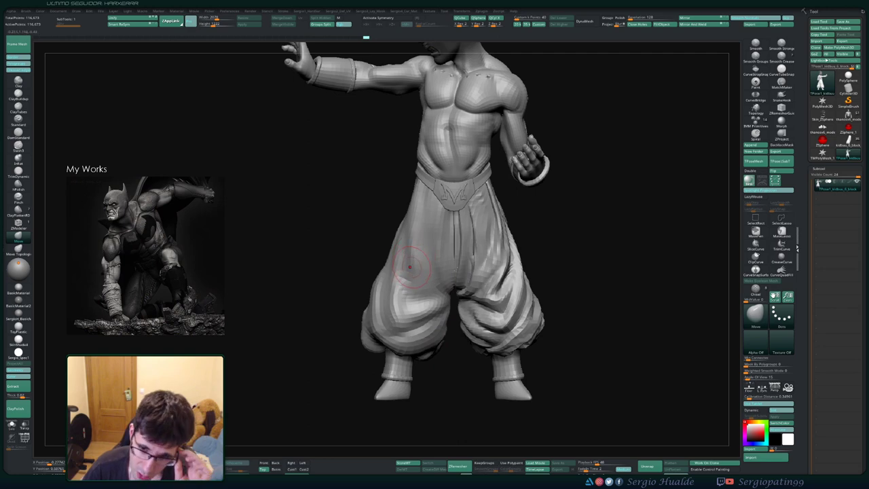
right_drag(410, 274, 435, 272)
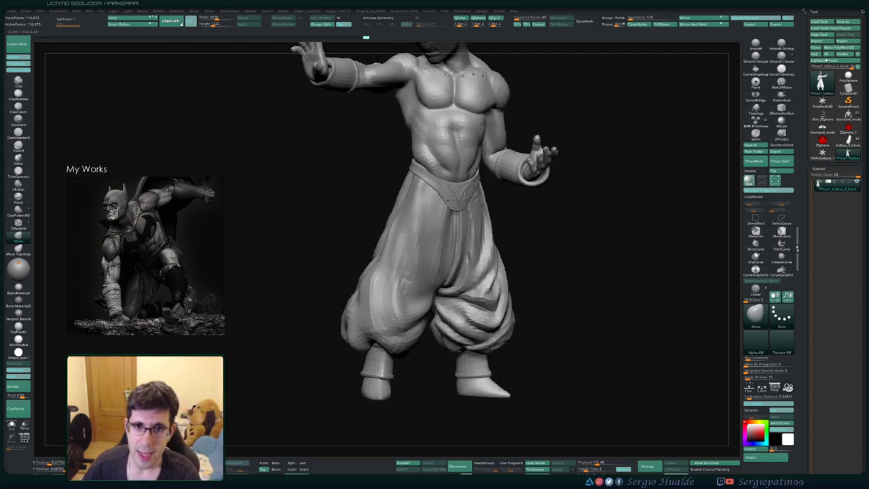
alt+right_drag(412, 206, 462, 336)
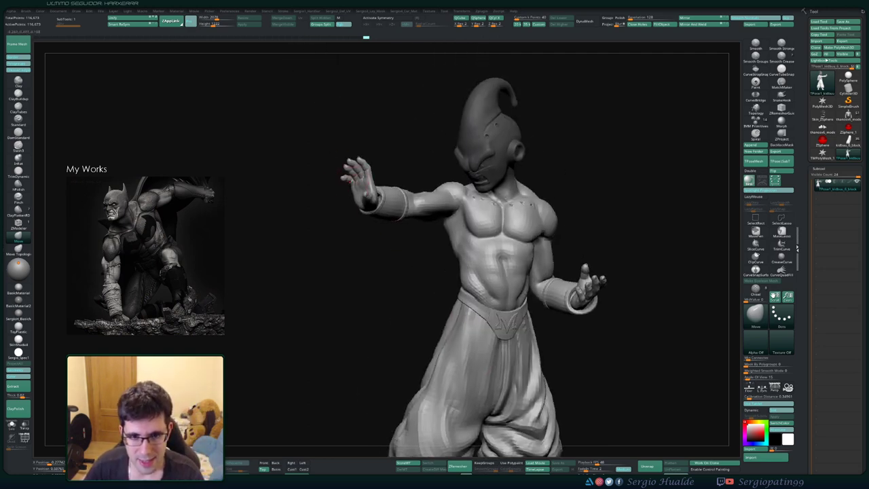
- Nudge the side of the abdomen beneath the outstretched arm slightly outward with the Move brush
right_drag(355, 179, 320, 182)
mouse_move(321, 182)
ctrl+right_down()
mouse_move(330, 198)
mouse_move(341, 185)
ctrl+right_up()
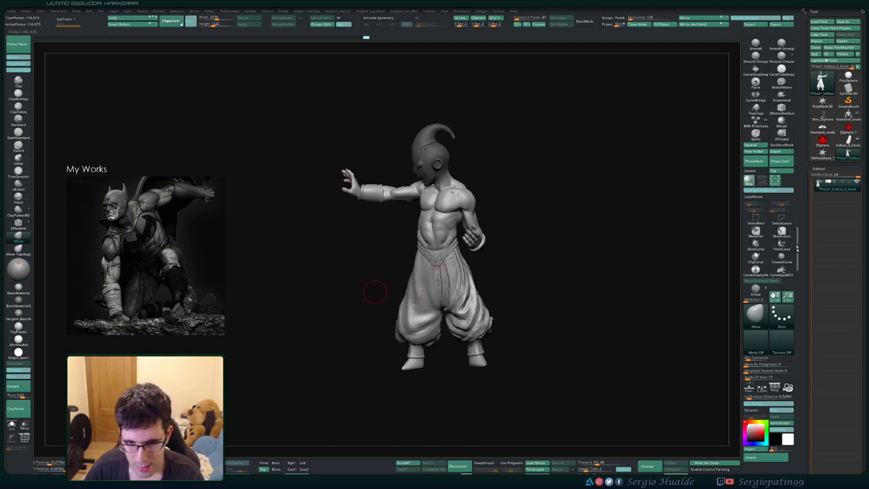
mouse_move(445, 289)
right_down()
mouse_move(456, 287)
mouse_move(435, 252)
mouse_move(443, 229)
right_up()
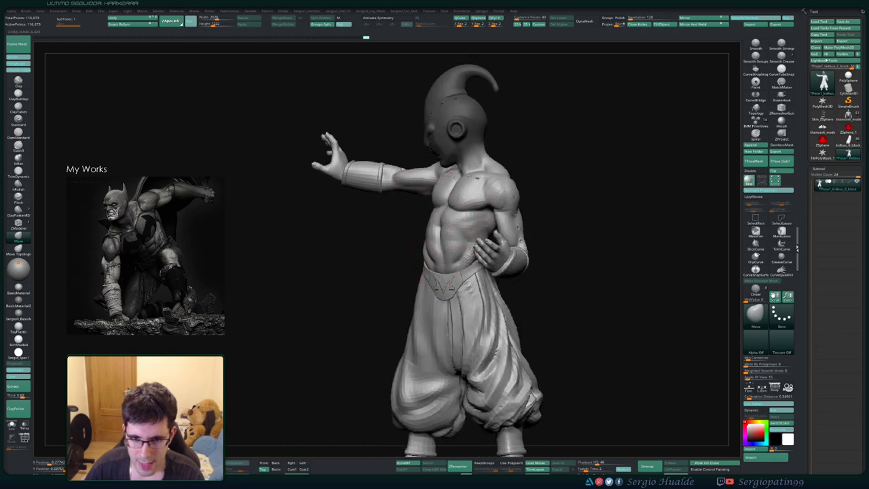
drag(429, 241, 426, 242)
mouse_move(413, 243)
right_down()
mouse_move(435, 242)
mouse_move(446, 231)
mouse_move(433, 272)
right_up()
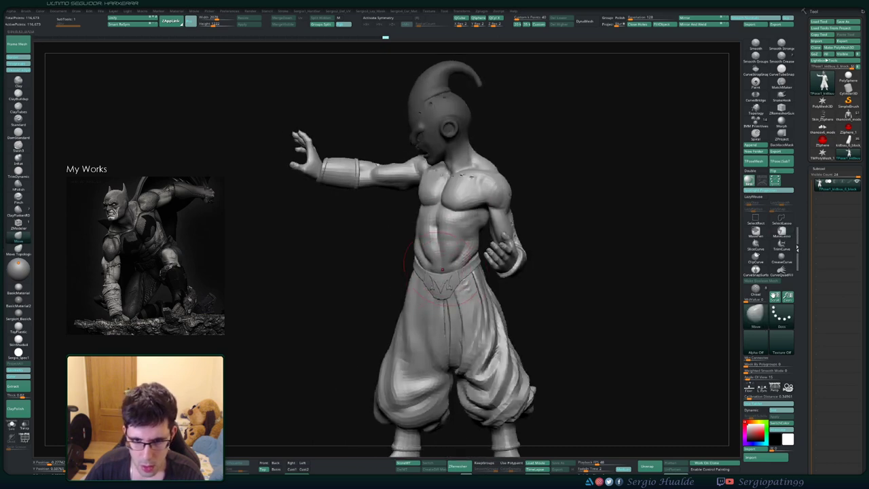
mouse_move(438, 256)
right_down()
mouse_move(446, 257)
mouse_move(438, 228)
mouse_move(421, 217)
mouse_move(381, 231)
right_up()
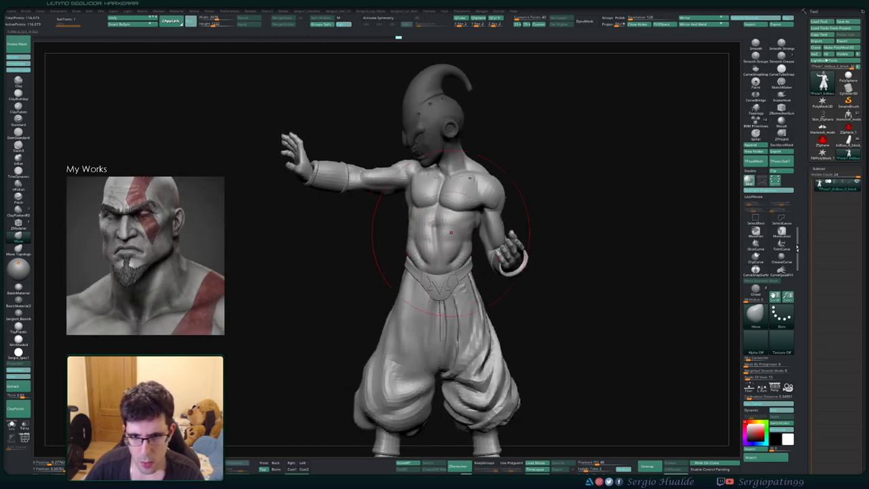
right_drag(451, 232, 455, 227)
- Mask the lower body below the waist with a softened edge, leaving the torso, head and arms unmasked
right_drag(569, 204, 574, 183)
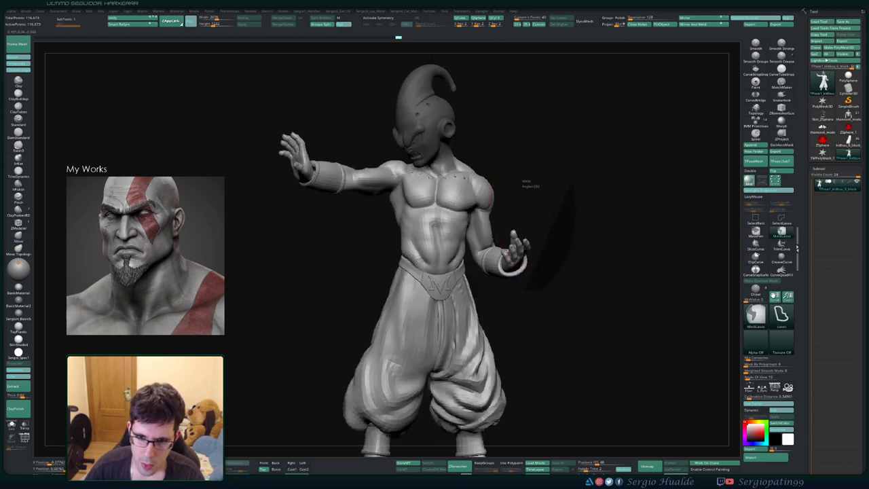
ctrl+drag(526, 290, 539, 215)
ctrl+drag(578, 221, 561, 237)
mouse_move(565, 230)
ctrl+mouse_down()
mouse_move(526, 288)
mouse_move(476, 248)
mouse_move(208, 99)
mouse_move(588, 216)
mouse_move(575, 227)
ctrl+mouse_up()
right_drag(575, 222, 547, 220)
mouse_move(549, 206)
ctrl+mouse_down()
mouse_move(500, 213)
mouse_move(558, 270)
ctrl+mouse_up()
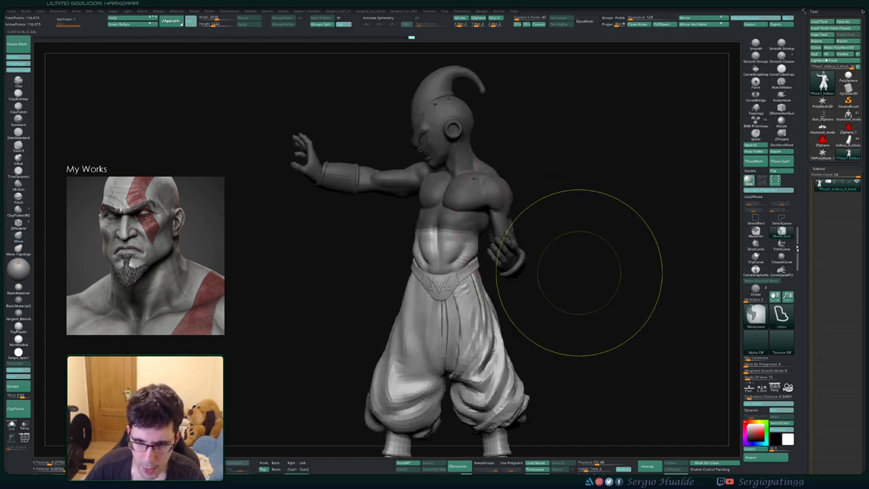
ctrl+click(468, 232)
ctrl+click(541, 217)
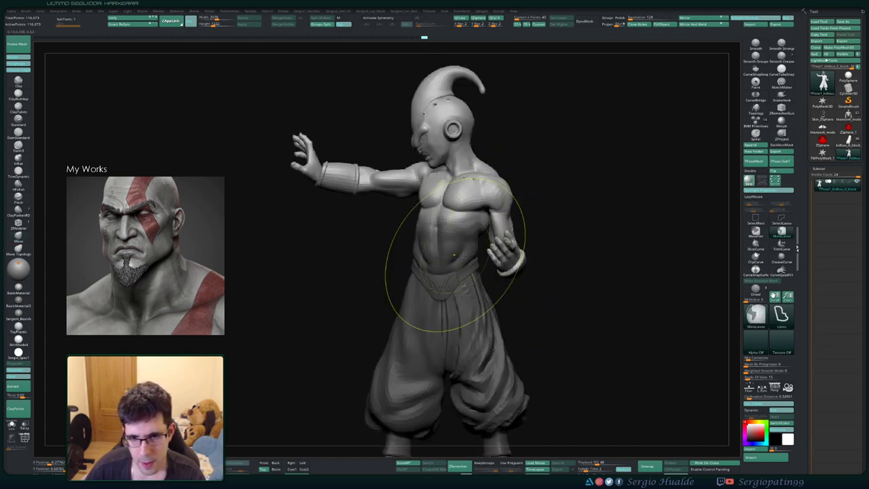
- Rotate the unmasked upper body slightly at the waist with the Transpose line
key(r)
right_drag(457, 213, 449, 213)
mouse_move(449, 213)
shift+mouse_down()
mouse_move(533, 215)
mouse_move(493, 213)
shift+mouse_up()
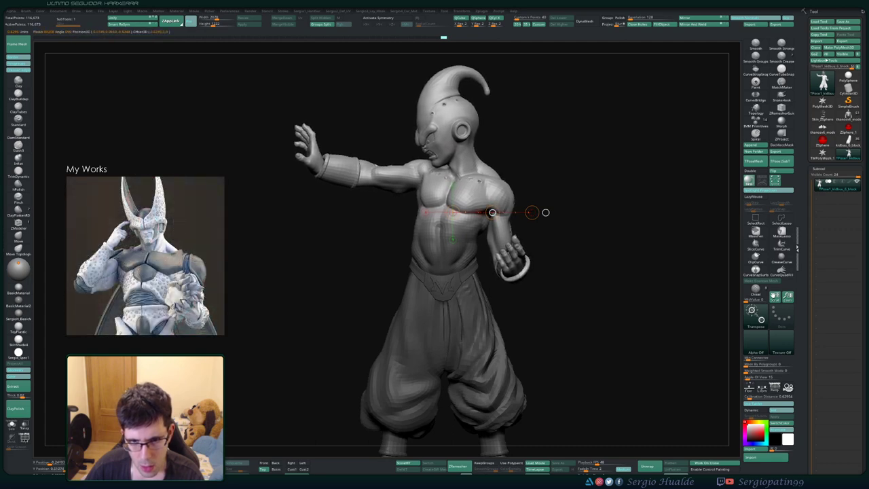
key(q)
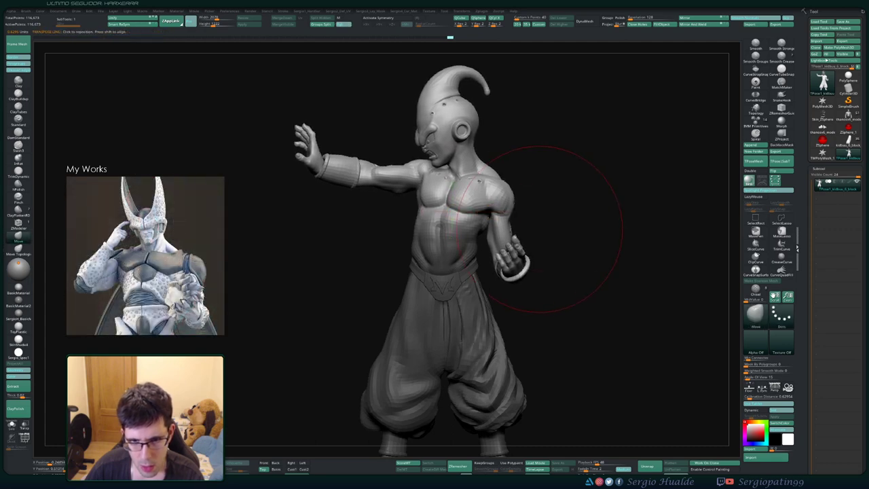
- Mask everything except the outstretched arm, with a softened transition at its shoulder
drag(544, 226, 645, 229)
mouse_move(553, 236)
mouse_down()
mouse_move(499, 236)
mouse_move(627, 236)
mouse_move(500, 263)
mouse_move(451, 254)
mouse_move(499, 253)
mouse_up()
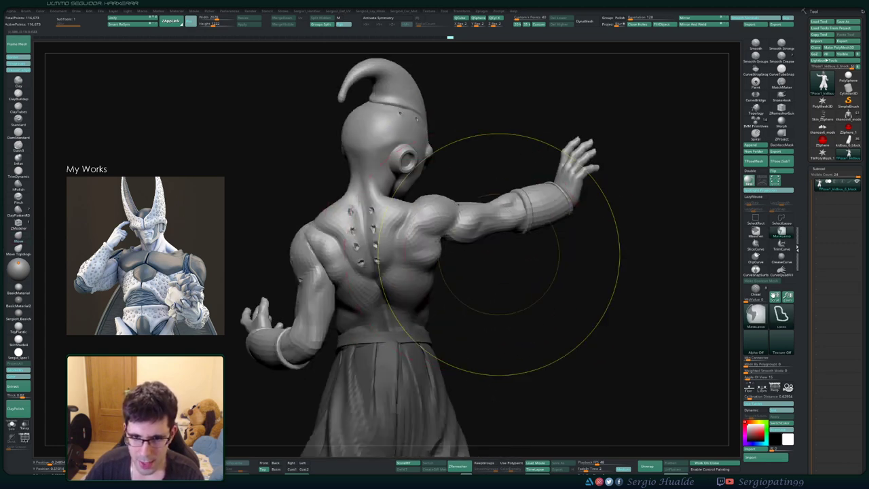
mouse_move(564, 270)
ctrl+mouse_down()
mouse_move(614, 107)
mouse_move(435, 165)
ctrl+mouse_up()
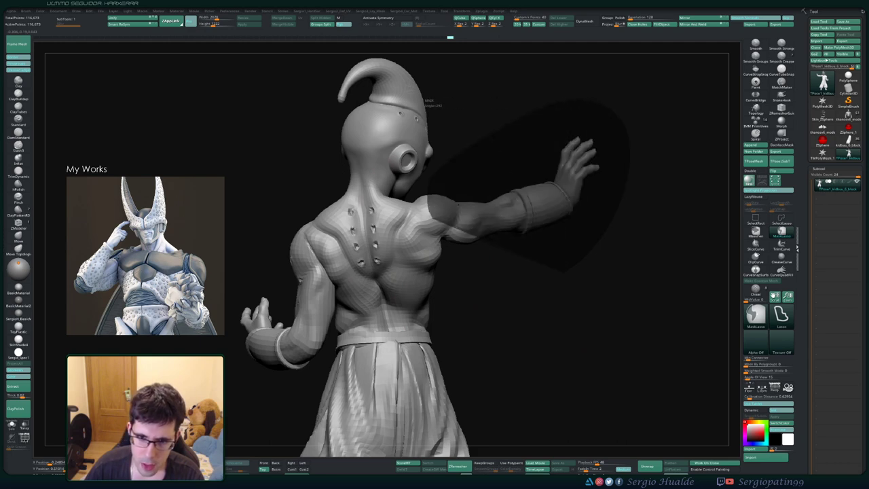
ctrl+drag(443, 239, 475, 250)
drag(582, 228, 495, 234)
ctrl+click(456, 256)
ctrl+click(471, 230)
drag(461, 256, 547, 255)
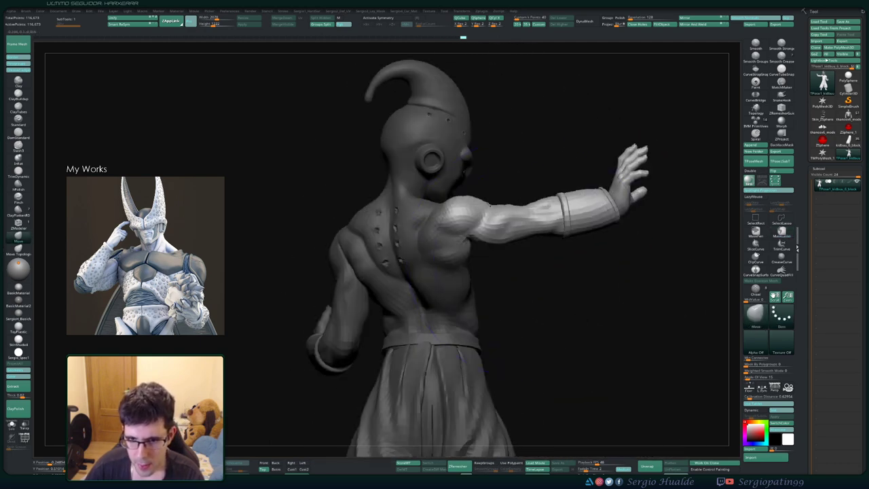
- Adjust the outstretched arm's direction from the shoulder with the Transpose line and clear the mask
key(r)
drag(453, 224, 542, 226)
drag(597, 261, 504, 263)
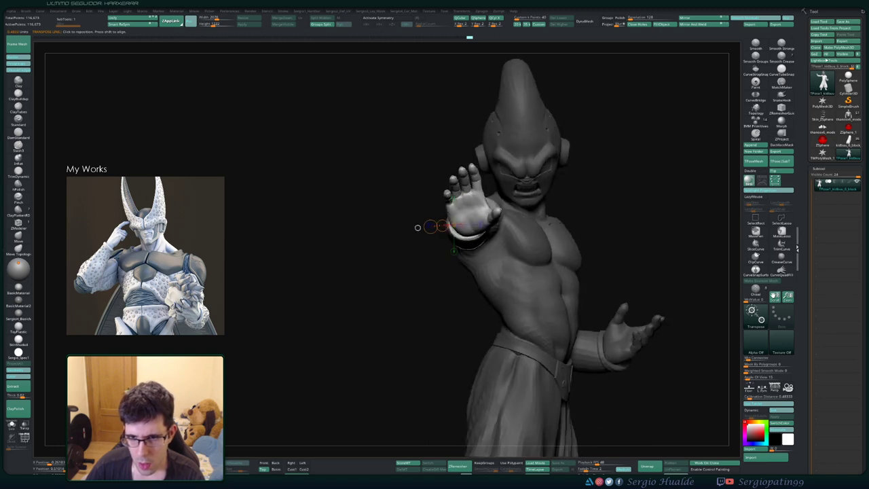
mouse_move(429, 227)
alt+mouse_down()
mouse_move(453, 230)
mouse_move(417, 226)
alt+mouse_up()
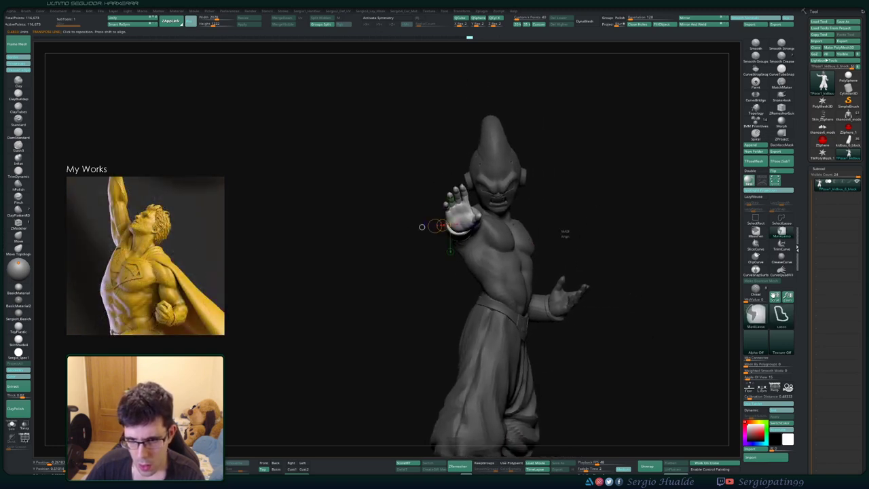
ctrl+drag(563, 235, 572, 243)
key(q)
- Reduce the draw size of the Move brush
mouse_move(522, 250)
ctrl+right_down()
mouse_move(557, 242)
mouse_move(519, 239)
ctrl+right_up()
key(s)
drag(539, 242, 532, 243)
key(s)
mouse_move(531, 220)
right_down()
mouse_move(536, 258)
mouse_move(595, 234)
mouse_move(573, 238)
mouse_move(574, 230)
mouse_move(568, 243)
mouse_move(584, 242)
mouse_move(570, 234)
mouse_move(521, 245)
mouse_move(577, 241)
mouse_move(541, 239)
right_up()
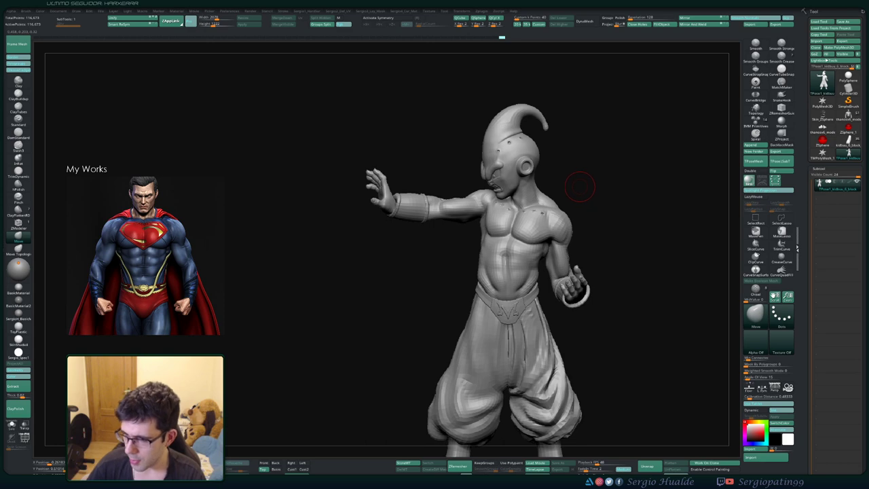
- Show the polygon wireframe on the outstretched hand and set SelectLasso as the visibility selection brush
right_drag(619, 187, 665, 204)
alt+right_drag(665, 203, 709, 299)
ctrl+right_drag(452, 189, 421, 352)
key(shift+f)
ctrl+right_drag(368, 283, 388, 313)
key(ctrl+shift)
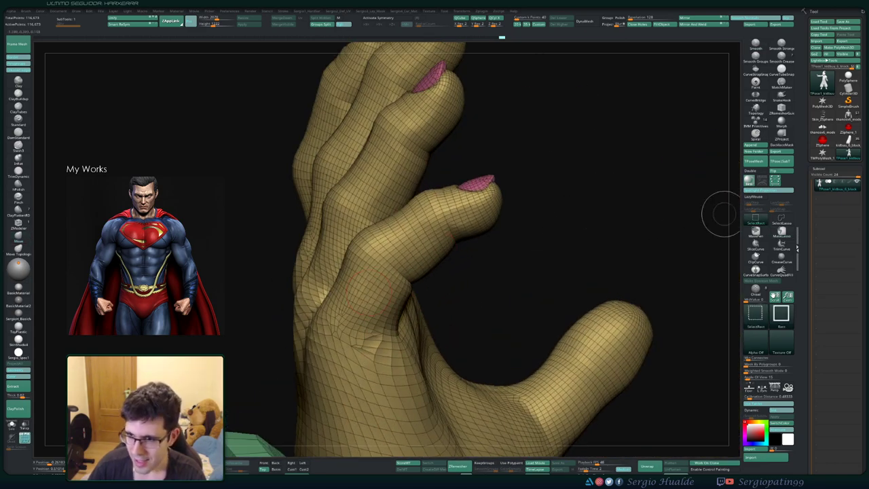
ctrl+shift+click(780, 219)
- Try to hide a polygon loop near the knuckle of the outstretched hand's little finger
mouse_move(309, 295)
right_down()
mouse_move(369, 301)
mouse_move(369, 344)
mouse_move(346, 323)
mouse_move(356, 285)
mouse_move(414, 292)
mouse_move(400, 312)
mouse_move(400, 359)
mouse_move(417, 360)
right_up()
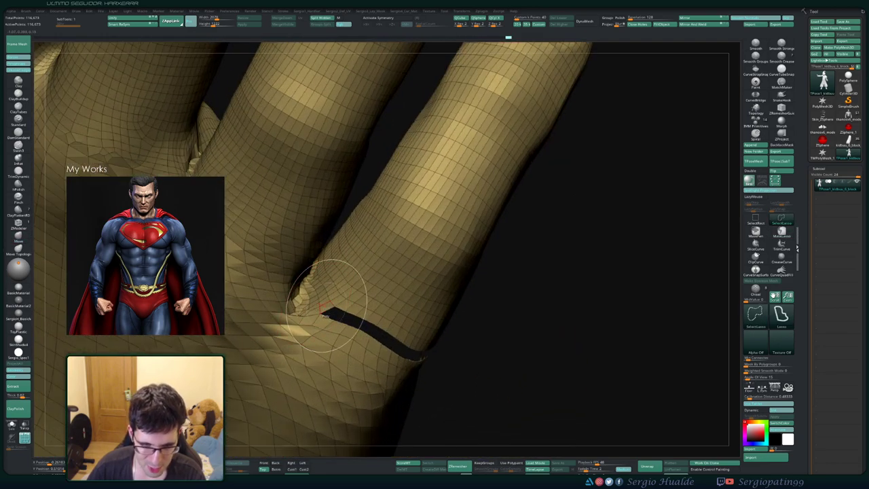
ctrl+shift+click(323, 303)
mouse_move(334, 332)
ctrl+right_down()
mouse_move(325, 286)
mouse_move(350, 380)
mouse_move(380, 292)
ctrl+right_up()
ctrl+shift+drag(473, 311, 432, 328)
ctrl+shift+click(424, 326)
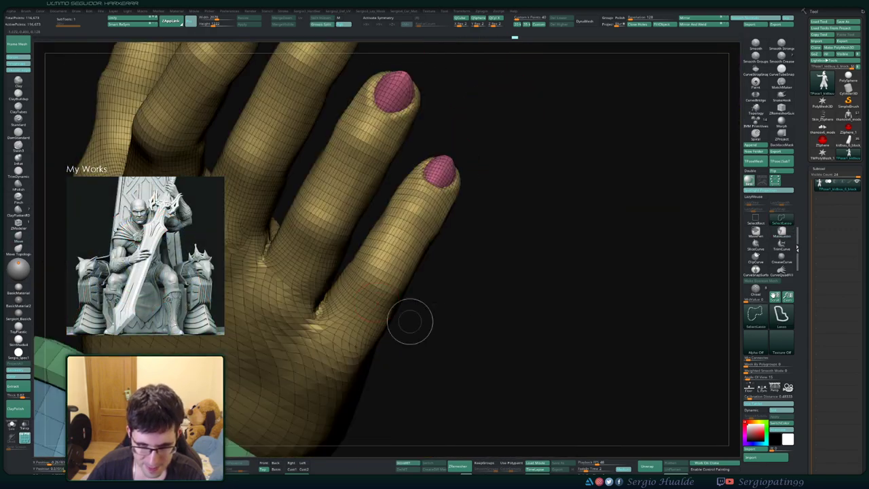
- Hide one polygon loop around the base of each of the outstretched hand's four fingers, leaving the thumb whole
ctrl+right_drag(359, 300, 377, 224)
ctrl+click(364, 310)
mouse_move(378, 223)
right_down()
mouse_move(456, 271)
mouse_move(464, 319)
mouse_move(285, 339)
mouse_move(490, 290)
right_up()
key(ctrl+shift)
ctrl+shift+click(478, 314)
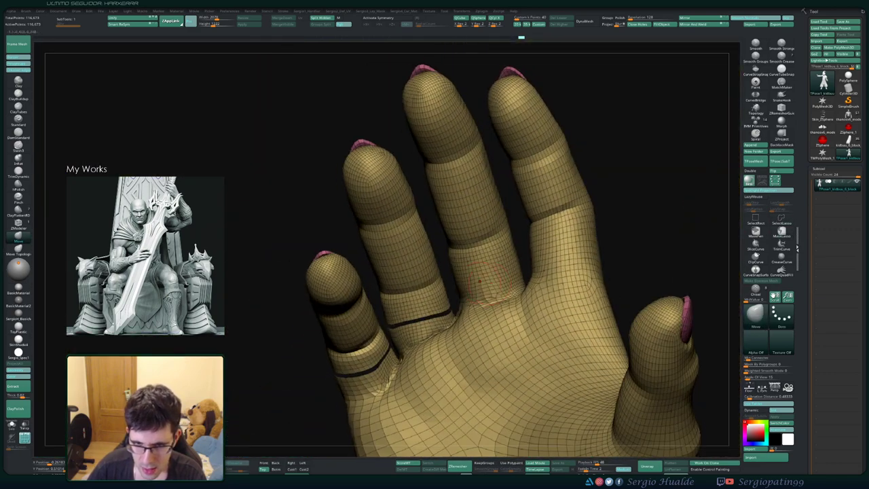
key(ctrl+shift)
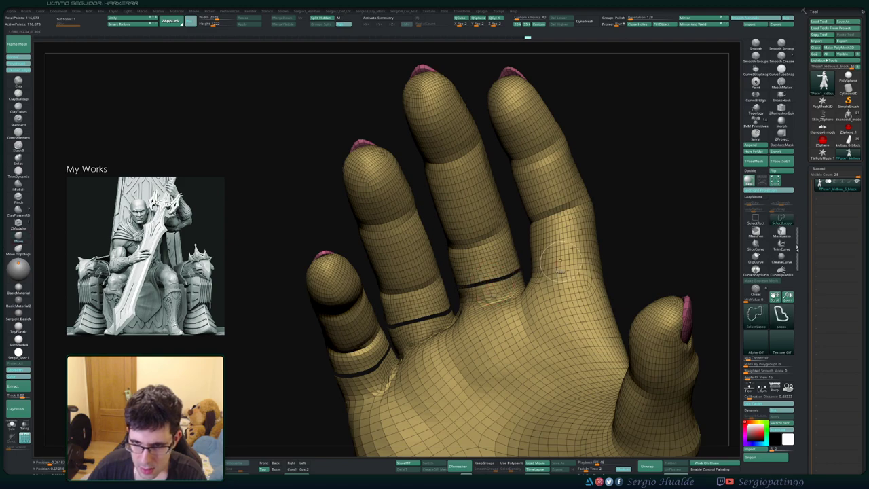
mouse_move(559, 272)
ctrl+right_down()
mouse_move(558, 305)
mouse_move(538, 287)
mouse_move(612, 263)
mouse_move(315, 262)
mouse_move(319, 230)
ctrl+right_up()
right_drag(319, 231, 572, 263)
- Shrink the visible area to widen the gaps at the finger bases, and isolate the four fingers
key(ctrl+shift+s)
key(ctrl+shift+s)
key(ctrl+shift+s)
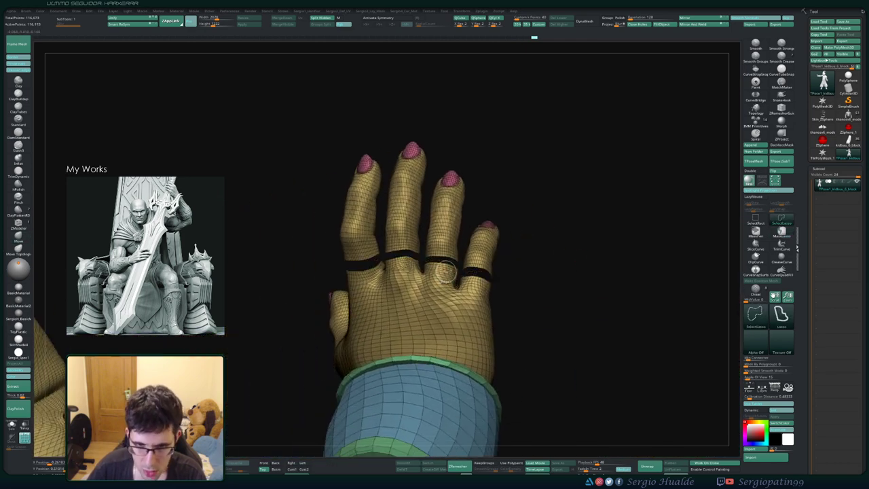
key(ctrl+shift+s)
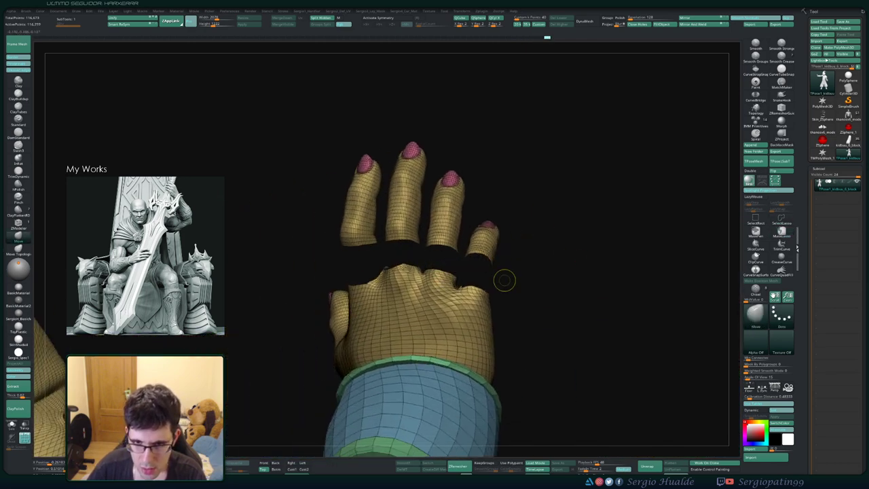
ctrl+right_drag(504, 279, 520, 188)
mouse_move(503, 173)
ctrl+shift+mouse_down()
mouse_move(345, 187)
mouse_move(352, 245)
mouse_move(387, 264)
mouse_move(461, 262)
mouse_move(508, 204)
ctrl+shift+mouse_up()
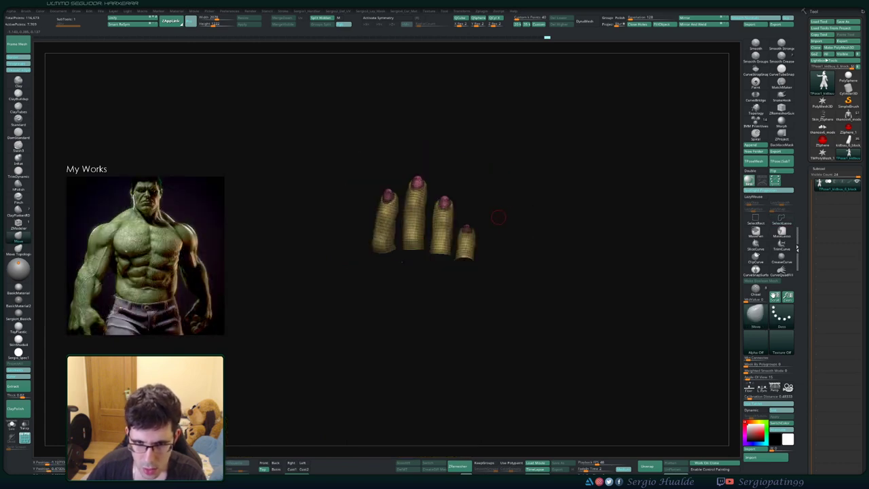
- Grow the visible area of the four isolated fingers back down to their bases
mouse_move(415, 281)
right_down()
mouse_move(454, 270)
mouse_move(471, 280)
right_up()
ctrl+alt+shift+drag(510, 247, 481, 248)
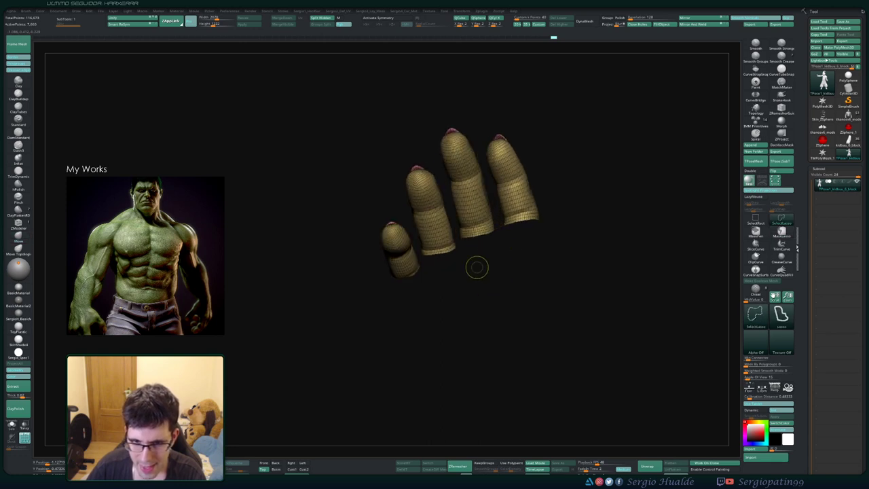
right_drag(476, 267, 461, 272)
ctrl+alt+shift+drag(461, 272, 461, 263)
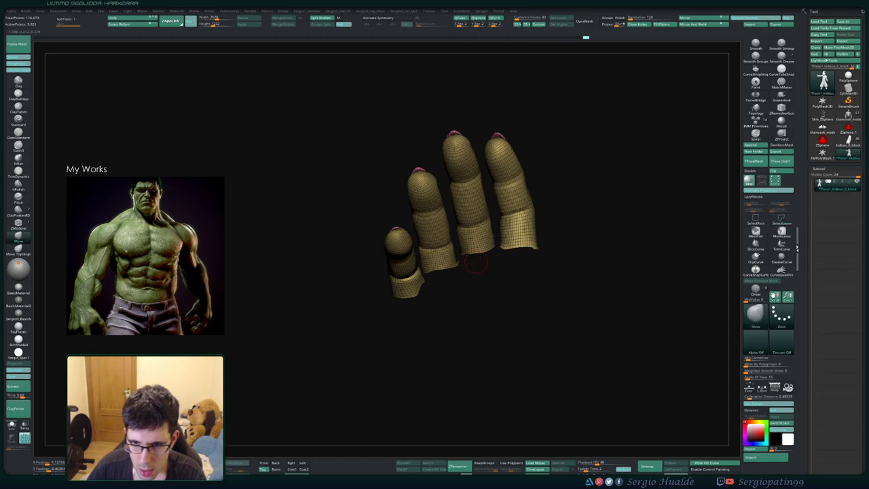
- Separate the index finger from the other fingers with a Transpose mask and assign it its own polygroup
mouse_move(475, 264)
right_down()
mouse_move(442, 273)
mouse_move(451, 232)
mouse_move(468, 281)
mouse_move(480, 279)
mouse_move(479, 326)
mouse_move(468, 327)
right_up()
key(r)
ctrl+click(441, 280)
drag(441, 280, 442, 212)
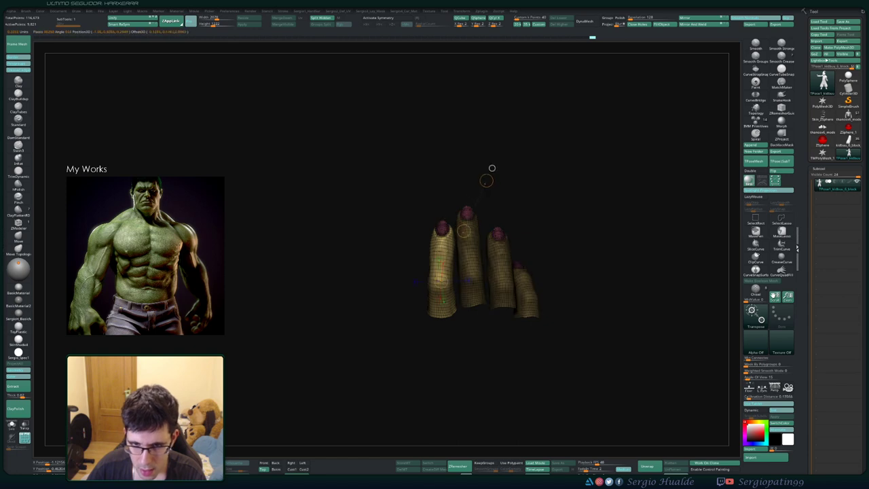
drag(517, 220, 519, 263)
key(ctrl+i)
key(ctrl+w)
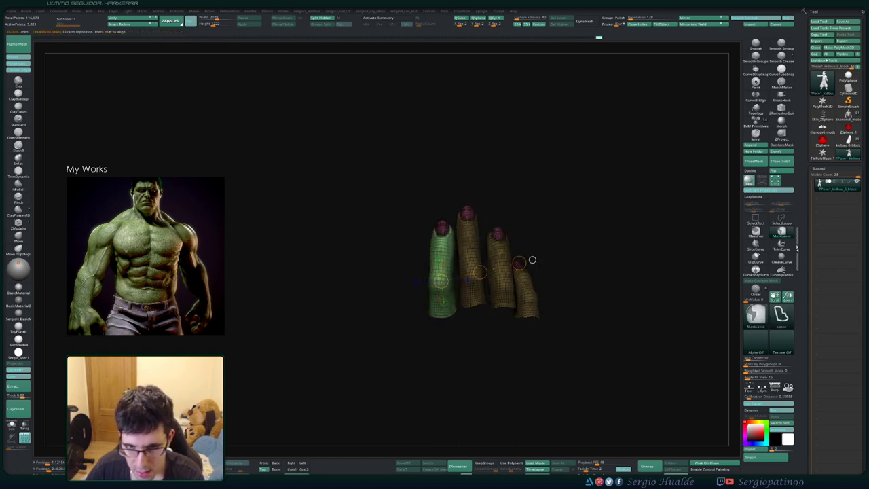
- Regroup the index finger together with its nail as one polygroup and hide it
right_drag(532, 260, 525, 262)
ctrl+drag(424, 192, 425, 194)
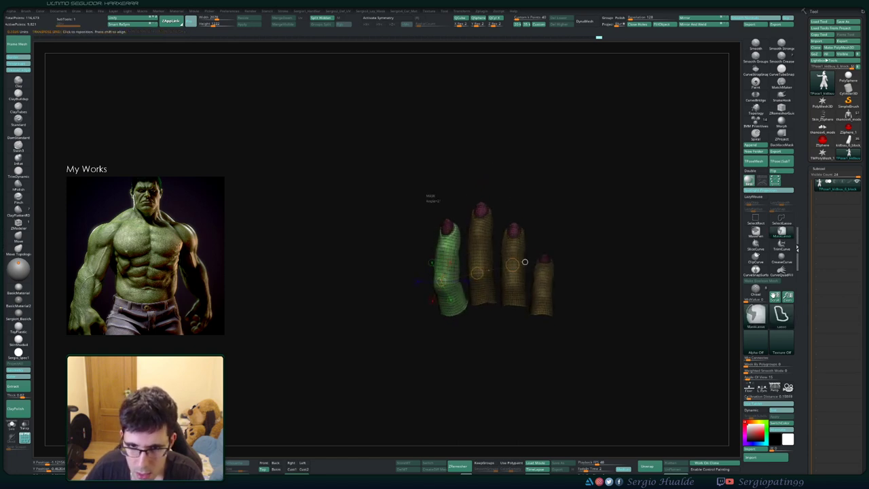
key(ctrl+z)
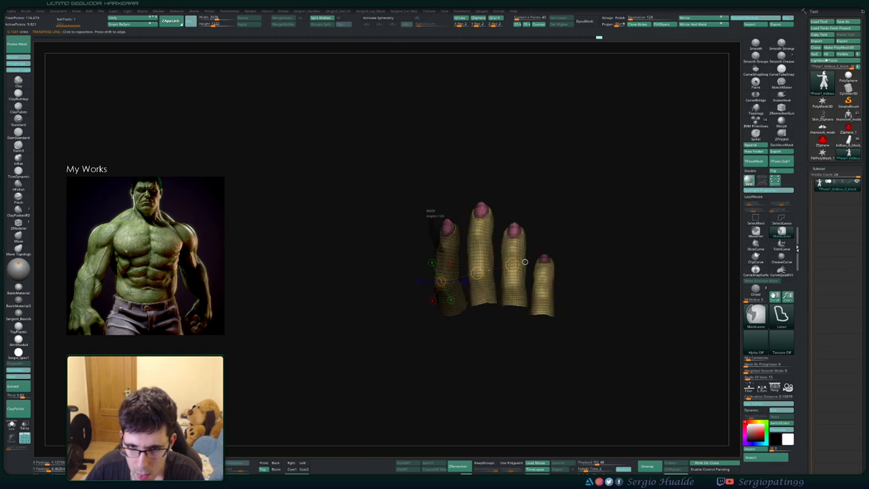
key(ctrl+w)
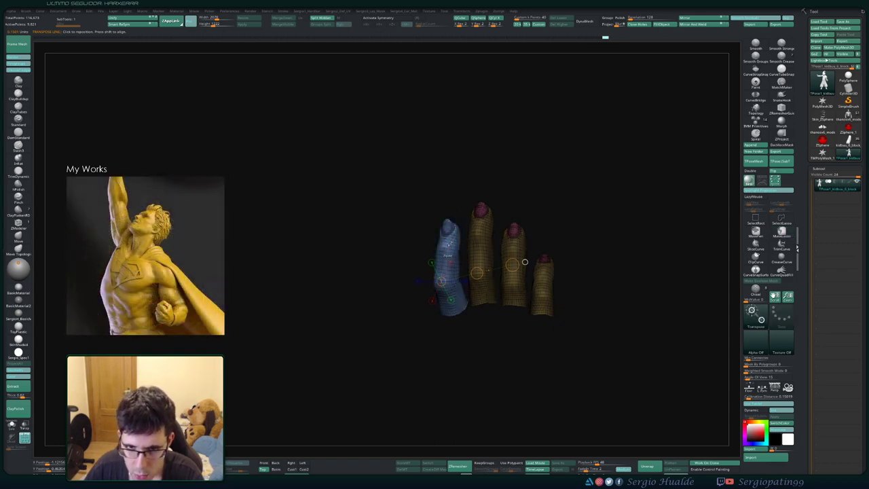
key(q)
ctrl+shift+click(453, 254)
- Mask the middle finger including its nail, assign it its own polygroup and hide it
key(w)
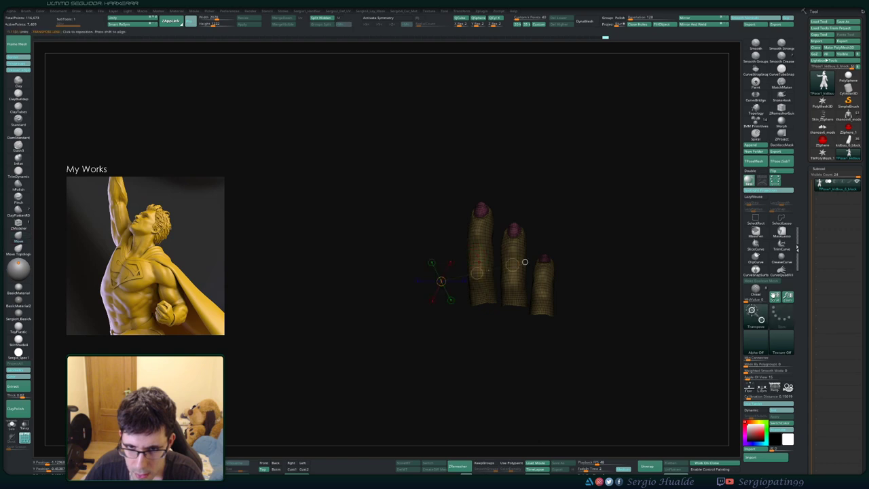
ctrl+click(523, 260)
ctrl+drag(478, 254, 523, 145)
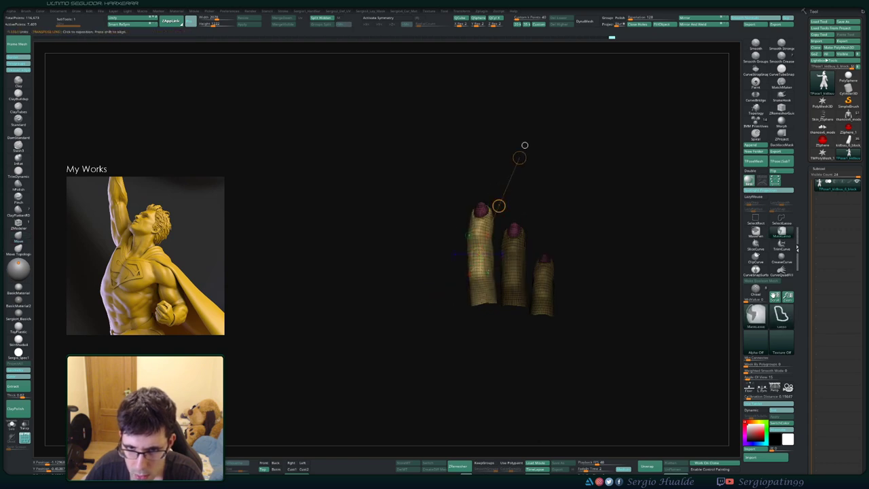
key(q)
ctrl+click(502, 190)
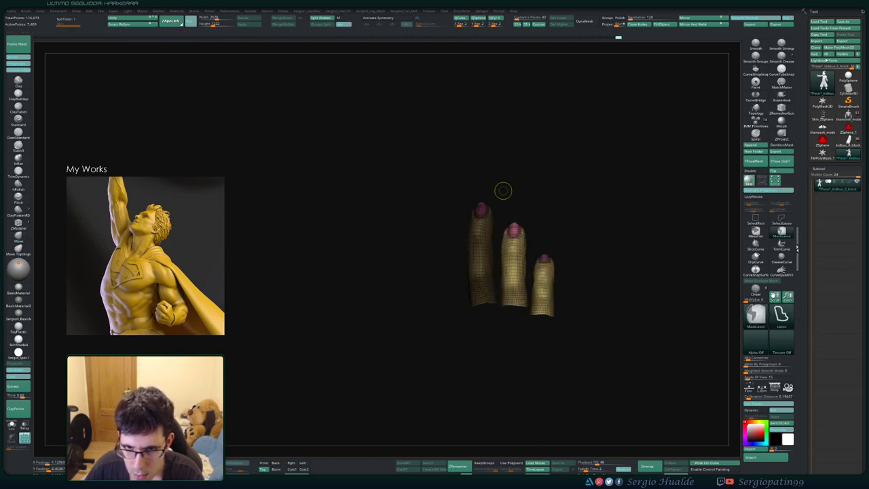
key(ctrl+w)
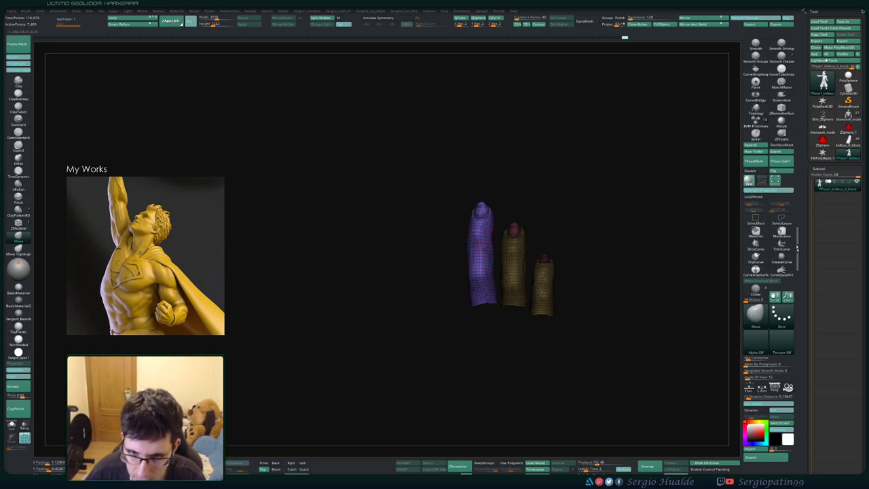
ctrl+shift+click(479, 259)
- Mask the ring finger including its nail and assign it its own polygroup
alt+drag(481, 264, 406, 273)
ctrl+drag(486, 237, 510, 247)
key(w)
ctrl+click(437, 289)
key(q)
ctrl+alt+drag(448, 207, 462, 226)
ctrl+click(500, 224)
key(ctrl+w)
ctrl+click(492, 230)
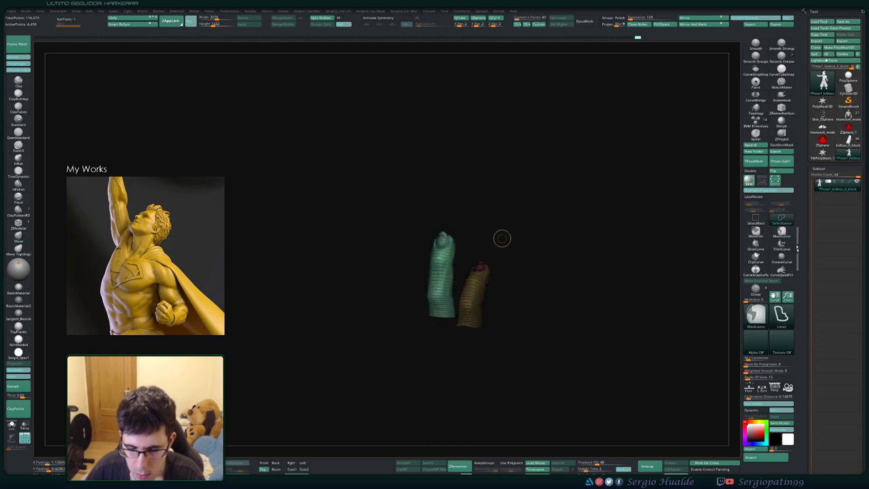
- Isolate the little finger with its nail, assign both their own polygroup, and show the whole mesh again
ctrl+shift+click(501, 247)
key(ctrl+z)
ctrl+shift+click(452, 277)
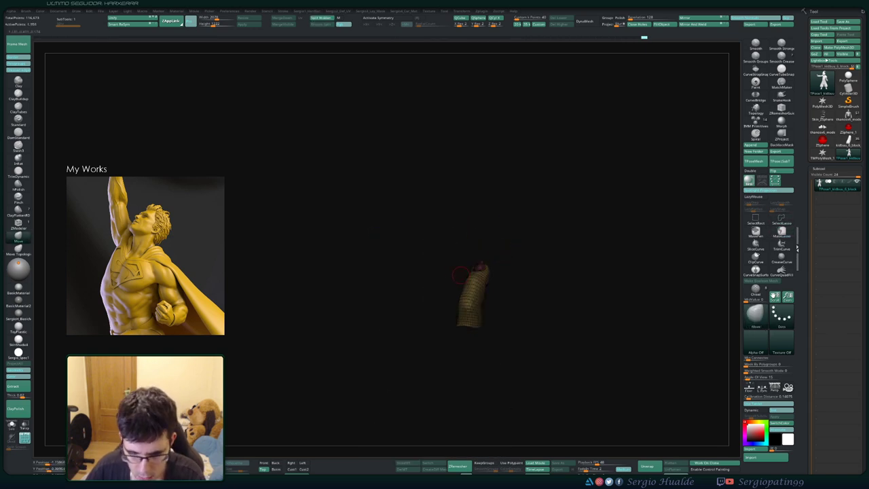
ctrl+click(518, 264)
key(ctrl+w)
ctrl+shift+click(520, 259)
- Mask everything except the little finger, soften the mask, and rotate the finger outward from the ring finger with Transpose
drag(520, 261, 485, 238)
key(shift+f)
key(r)
ctrl+click(468, 292)
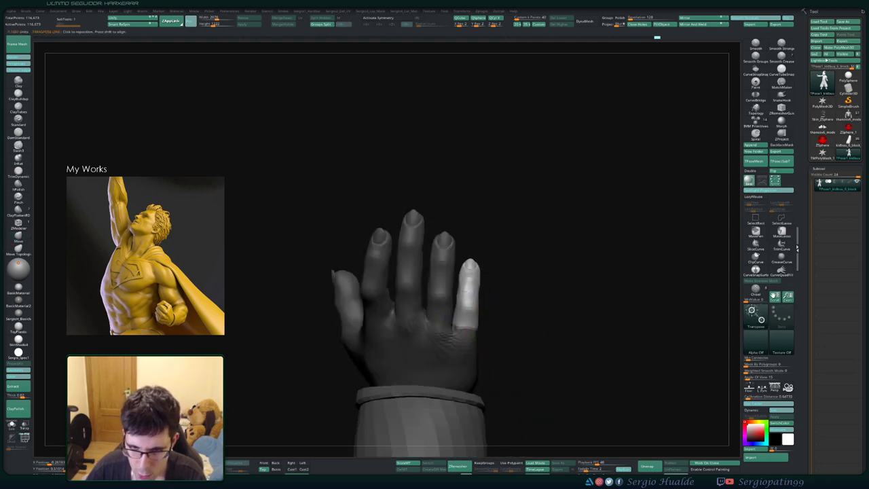
ctrl+click(468, 298)
drag(499, 305, 482, 273)
drag(457, 300, 485, 232)
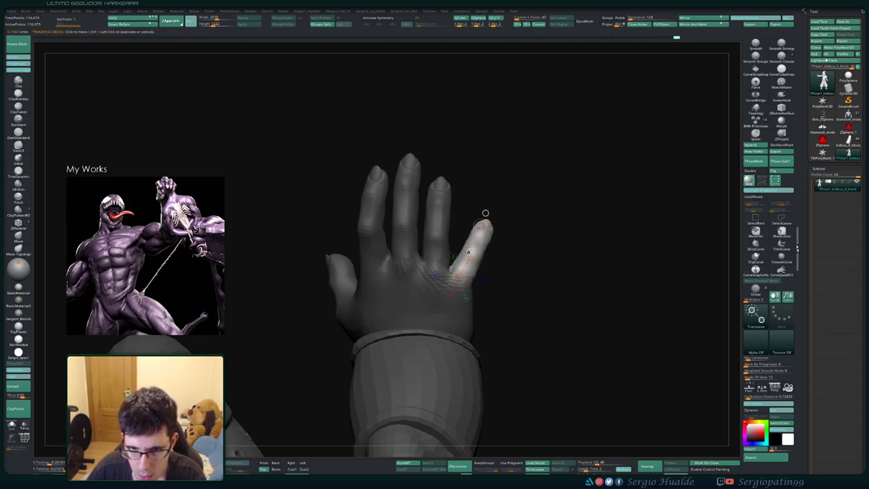
- Adjust the shape of the rotated little finger around its base with the Move brush, working from several sides
key(q)
key(s)
drag(521, 287, 490, 284)
ctrl+click(485, 285)
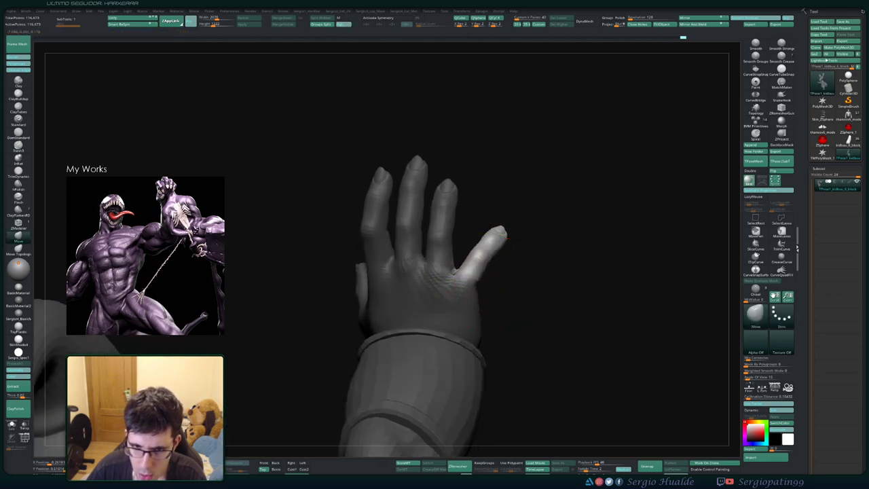
drag(521, 273, 448, 273)
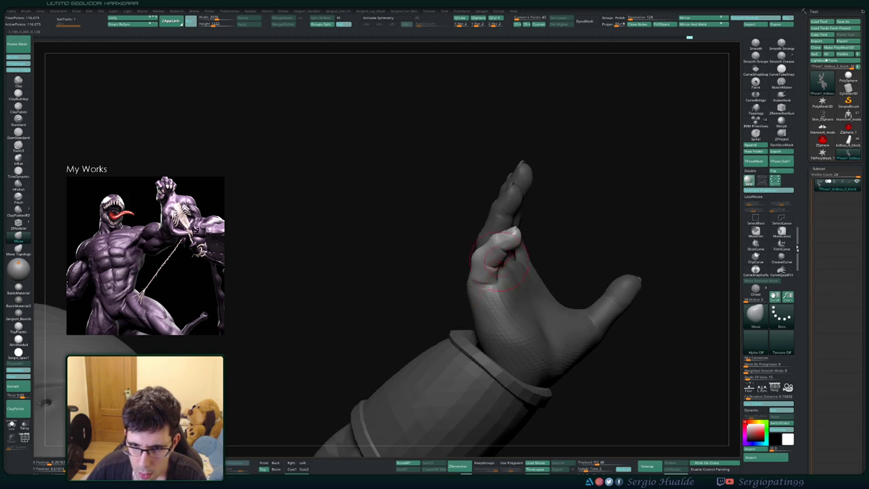
drag(552, 268, 505, 261)
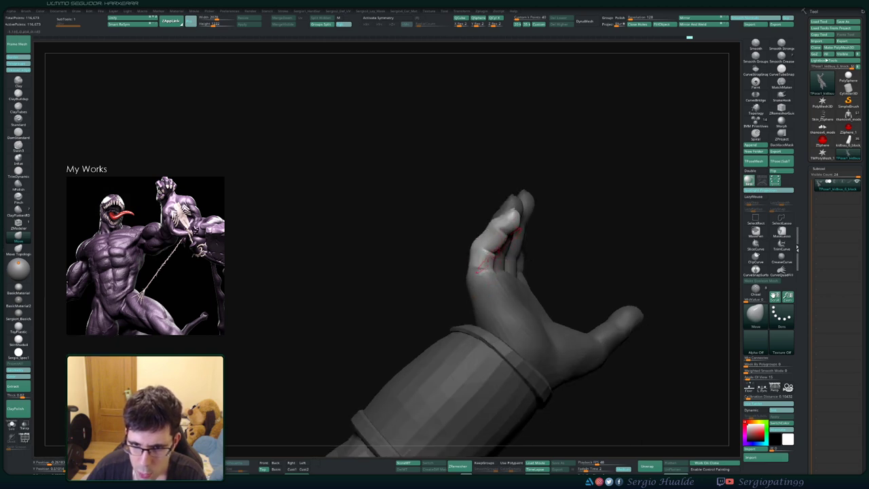
drag(569, 269, 501, 272)
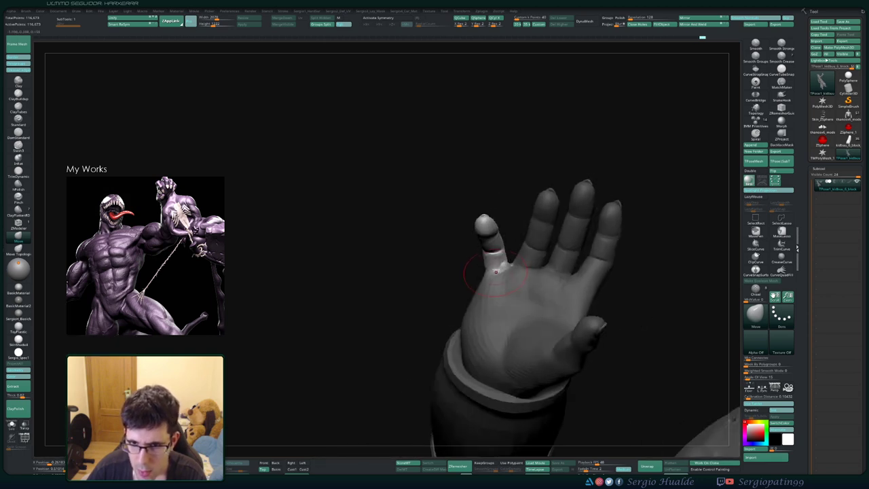
- Refine the little finger's base and the web beside the ring finger up close with a smaller Move brush
ctrl+right_drag(505, 265, 540, 294)
right_drag(528, 234, 536, 285)
key(shift+f)
key(shift+f)
key(s)
drag(508, 267, 503, 266)
mouse_move(504, 267)
right_down()
mouse_move(513, 262)
mouse_move(505, 255)
right_up()
key(s)
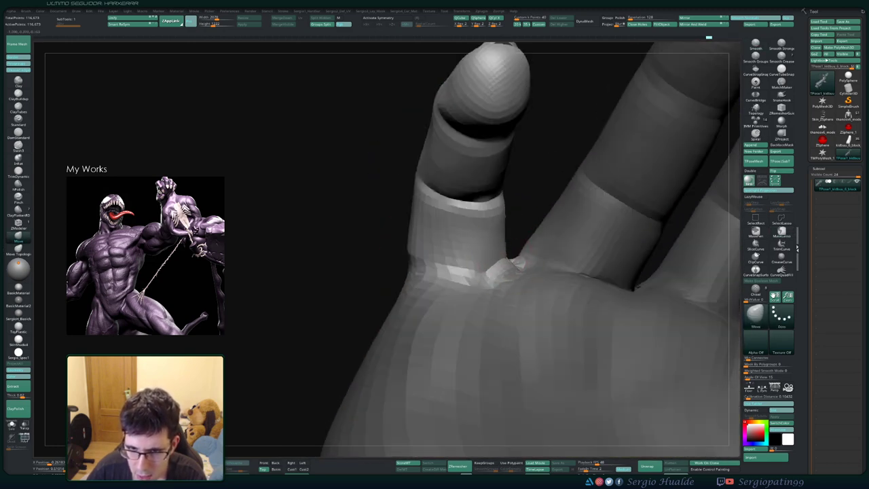
mouse_move(500, 287)
ctrl+right_down()
mouse_move(435, 268)
mouse_move(504, 282)
mouse_move(505, 269)
ctrl+right_up()
mouse_move(506, 269)
ctrl+right_down()
mouse_move(493, 226)
mouse_move(470, 290)
mouse_move(474, 282)
ctrl+right_up()
mouse_move(473, 282)
ctrl+right_down()
mouse_move(461, 245)
mouse_move(474, 249)
ctrl+right_up()
key(s)
mouse_move(471, 310)
right_down()
mouse_move(479, 312)
mouse_move(498, 249)
right_up()
- Shift the softly masked little finger slightly farther outward with Transpose and clear the mask
mouse_move(499, 227)
ctrl+mouse_down()
mouse_move(459, 221)
mouse_move(437, 293)
mouse_move(484, 323)
ctrl+mouse_up()
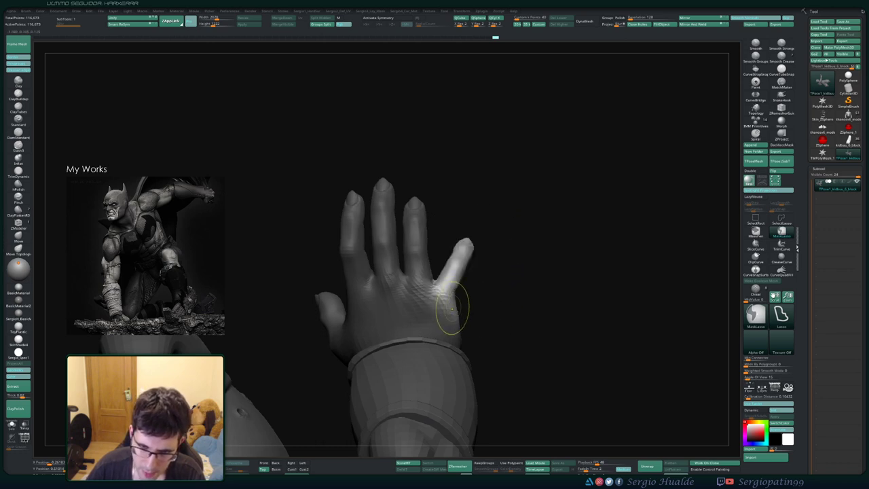
key(ctrl+h)
key(ctrl+h)
key(w)
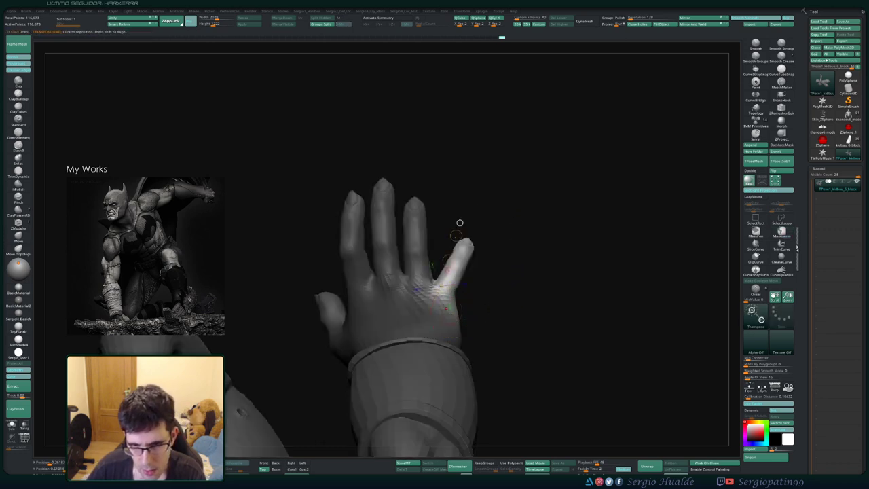
mouse_move(443, 272)
mouse_down()
mouse_move(452, 277)
mouse_move(446, 273)
mouse_up()
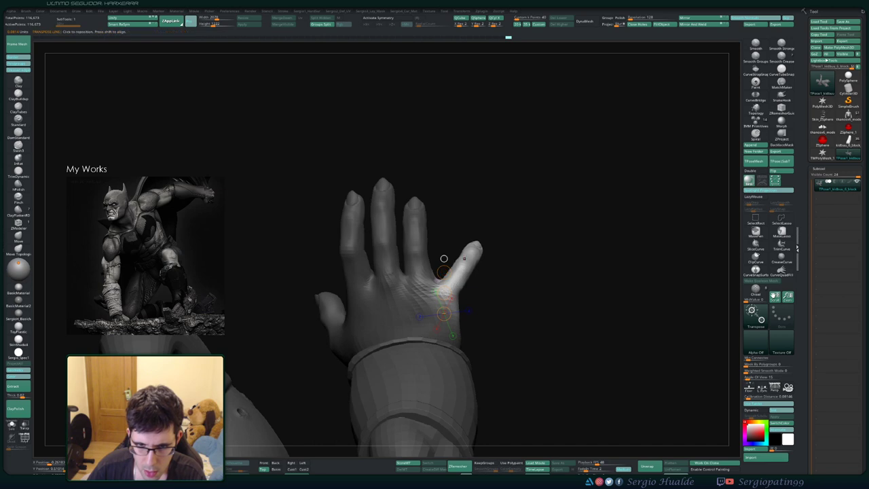
ctrl+drag(485, 216, 502, 234)
- Isolate the ring finger with a softened mask, rotate it toward the little finger, and clear the mask
ctrl+drag(415, 210, 418, 270)
key(q)
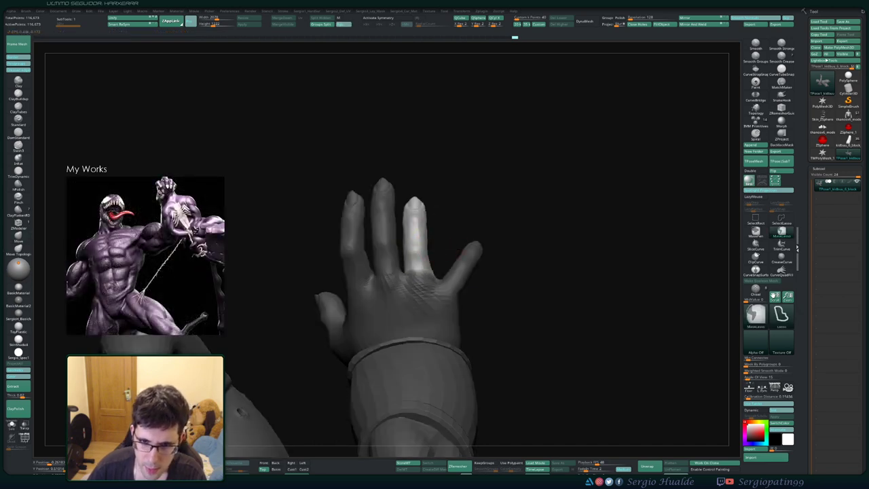
ctrl+click(418, 270)
ctrl+click(418, 271)
key(r)
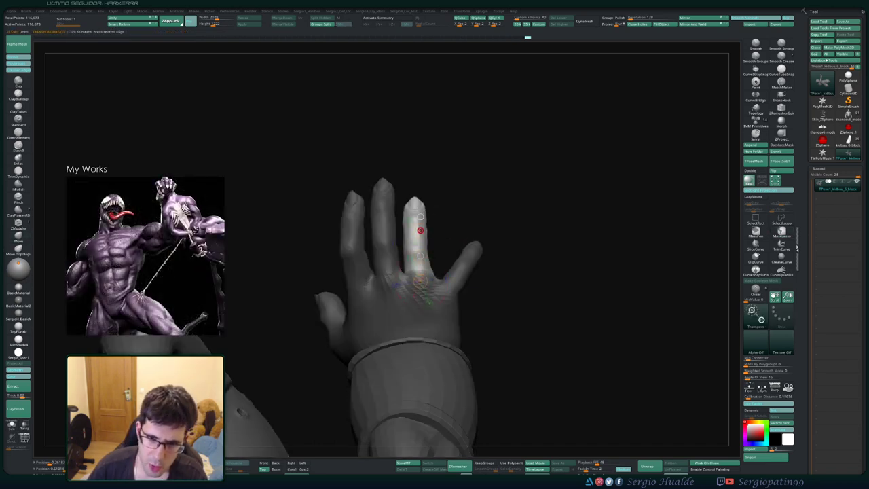
drag(420, 230, 438, 234)
right_drag(419, 230, 409, 267)
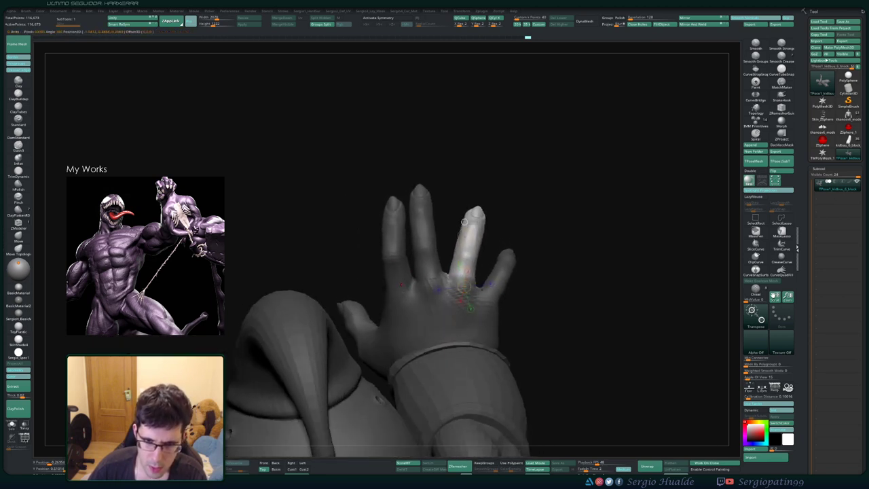
key(q)
ctrl+drag(360, 217, 370, 234)
- Isolate the index finger with a softened mask, rotate it away from the middle finger, and clear the mask
ctrl+drag(411, 282, 381, 289)
ctrl+click(363, 265)
key(r)
mouse_move(396, 263)
mouse_down()
mouse_move(434, 270)
mouse_move(417, 301)
mouse_up()
key(q)
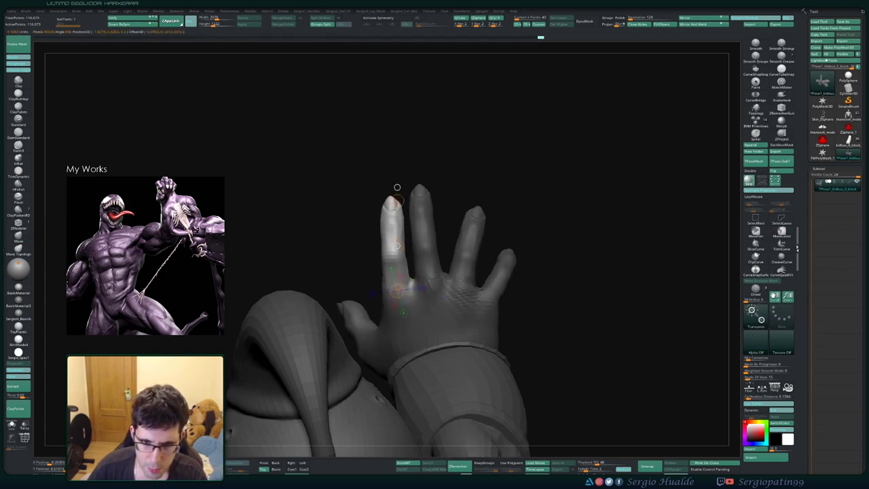
drag(398, 200, 381, 203)
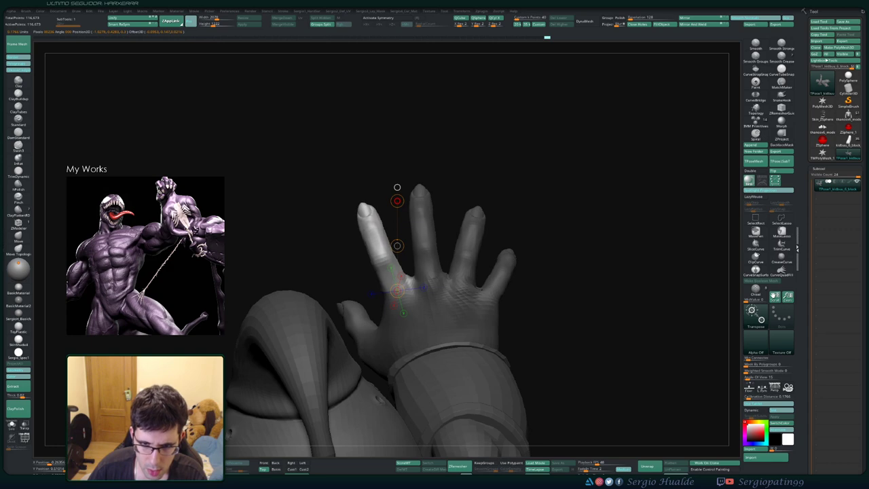
mouse_move(397, 188)
right_down()
mouse_move(376, 190)
mouse_move(387, 234)
mouse_move(390, 226)
mouse_move(421, 234)
mouse_move(441, 227)
right_up()
key(q)
ctrl+drag(504, 238, 519, 252)
- Mask all but the index finger again, soften the mask, and bend the finger backward at its base
mouse_move(519, 253)
right_down()
mouse_move(606, 200)
mouse_move(699, 214)
right_up()
ctrl+right_drag(475, 252, 468, 285)
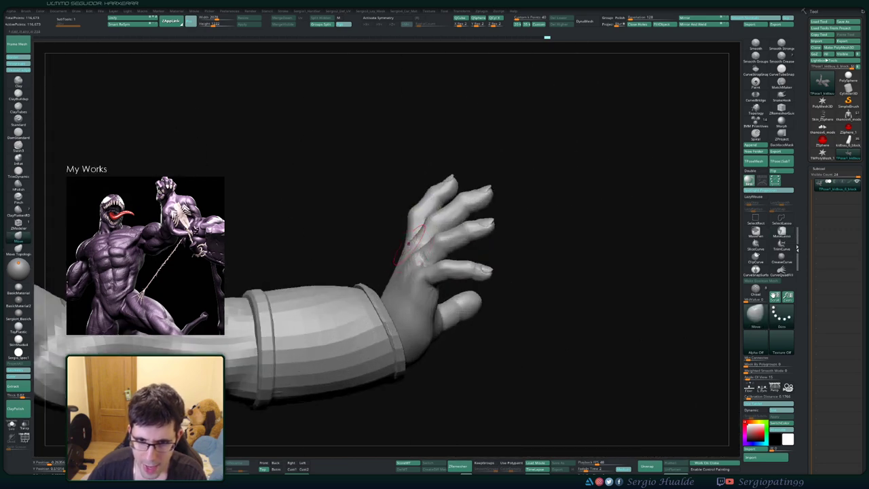
right_drag(416, 248, 415, 232)
mouse_move(414, 233)
ctrl+mouse_down()
mouse_move(452, 163)
mouse_move(396, 230)
ctrl+mouse_up()
ctrl+click(360, 190)
right_drag(348, 184, 332, 194)
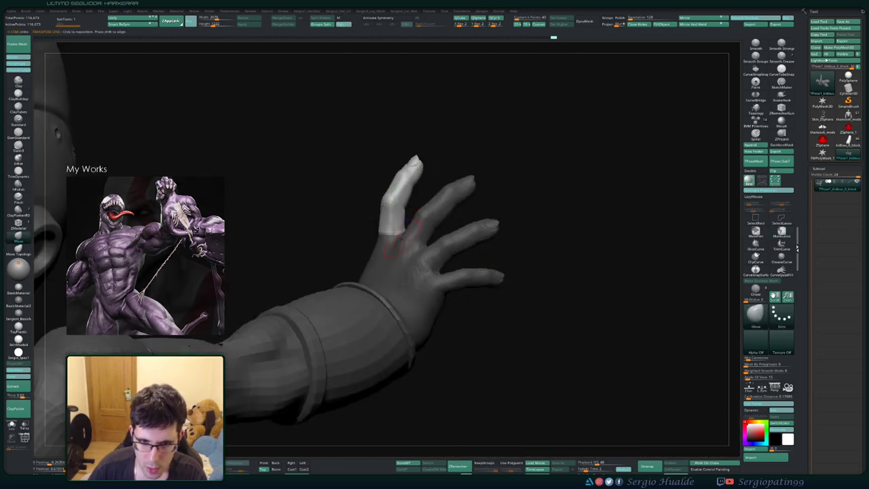
ctrl+click(399, 236)
right_drag(399, 236, 272, 231)
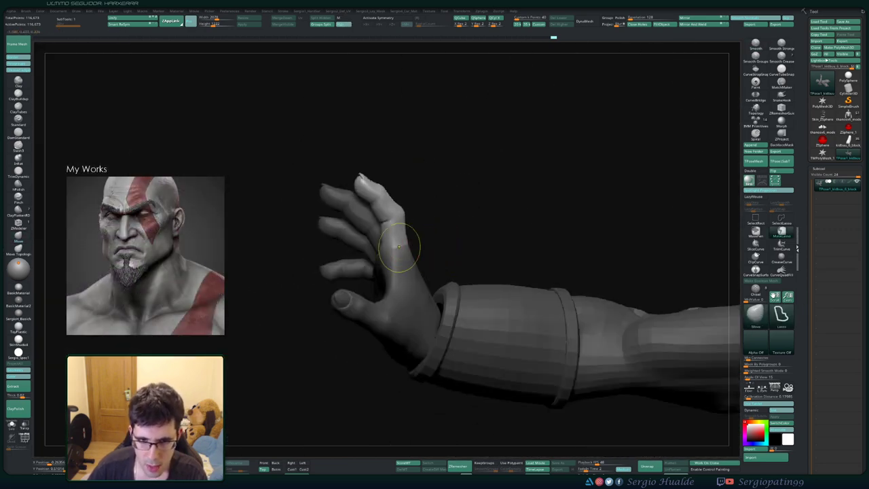
mouse_move(427, 245)
right_down()
mouse_move(400, 257)
mouse_move(408, 256)
right_up()
key(r)
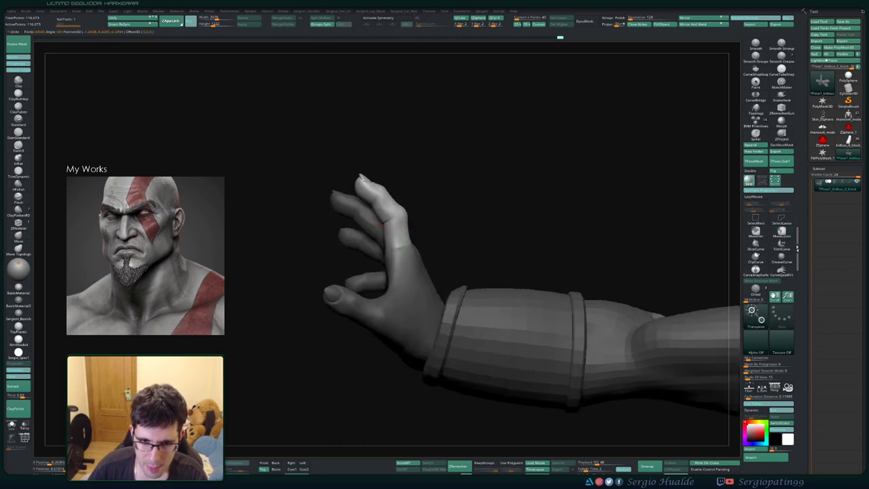
drag(397, 203, 409, 205)
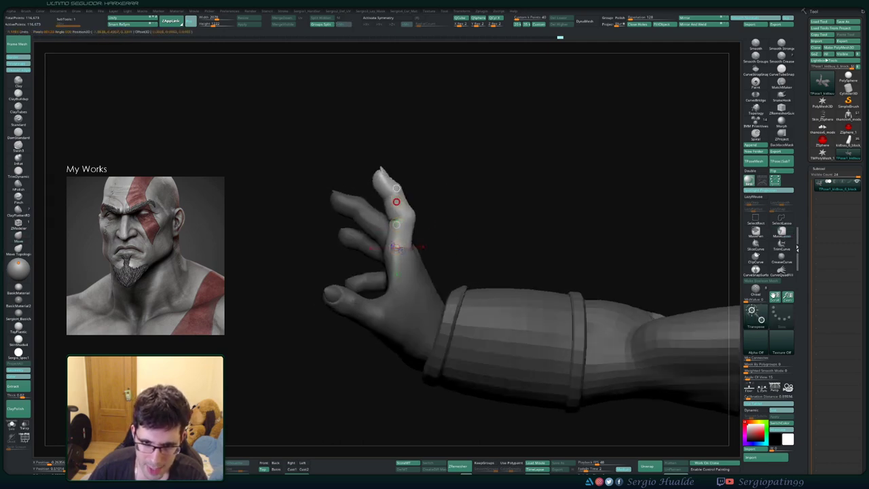
right_drag(461, 206, 389, 225)
- Isolate the middle finger with a softened mask, rotate it backward toward the index finger, and clear the mask
key(q)
key(r)
ctrl+click(433, 252)
ctrl+click(433, 252)
key(q)
right_drag(466, 242, 407, 258)
key(ctrl)
key(r)
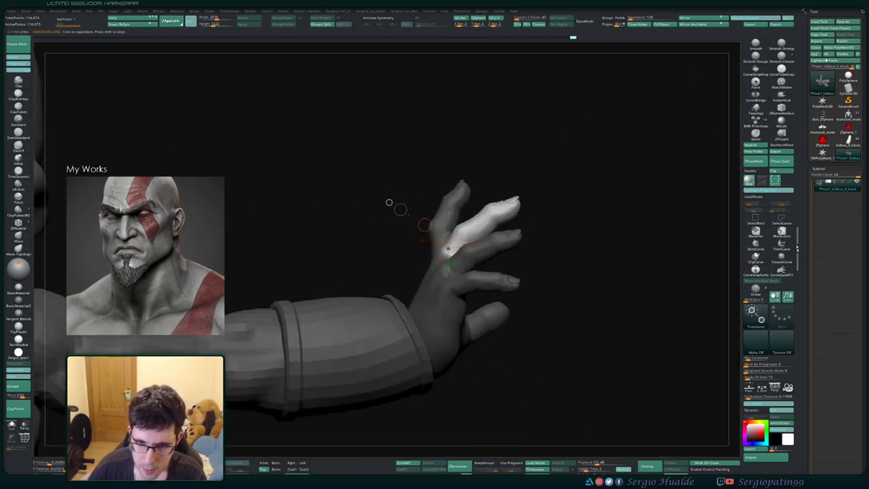
mouse_move(452, 228)
mouse_down()
mouse_move(443, 226)
mouse_move(466, 232)
mouse_move(450, 220)
mouse_up()
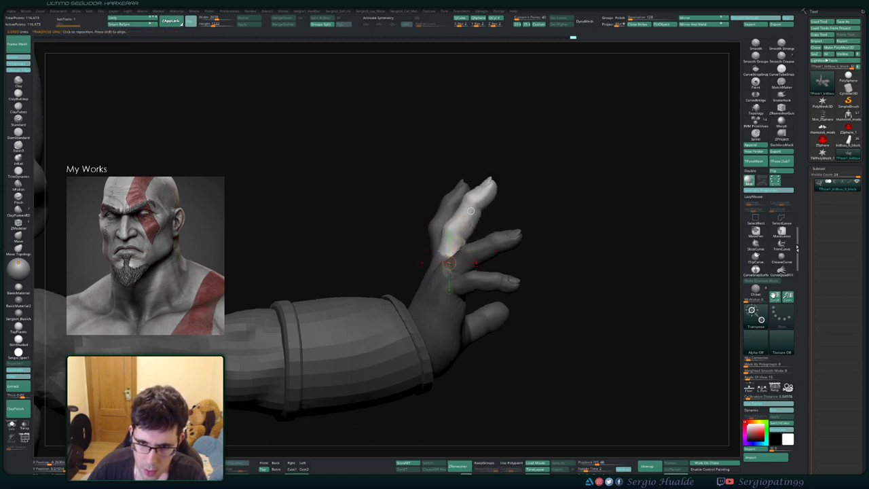
right_drag(470, 210, 485, 232)
ctrl+drag(543, 242, 553, 255)
- Isolate the ring finger with a softened mask and rotate it backward toward the middle finger
ctrl+drag(497, 244, 438, 209)
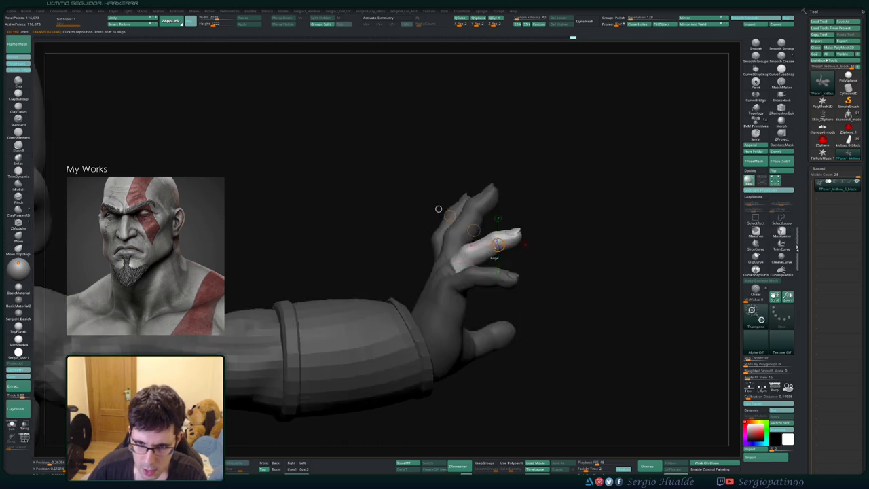
key(q)
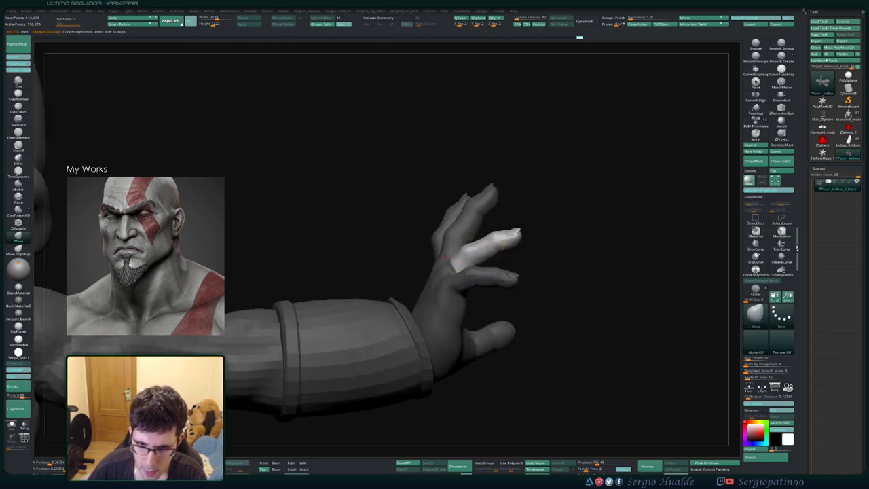
ctrl+click(524, 258)
ctrl+click(498, 246)
ctrl+click(524, 259)
key(ctrl+z)
key(ctrl+z)
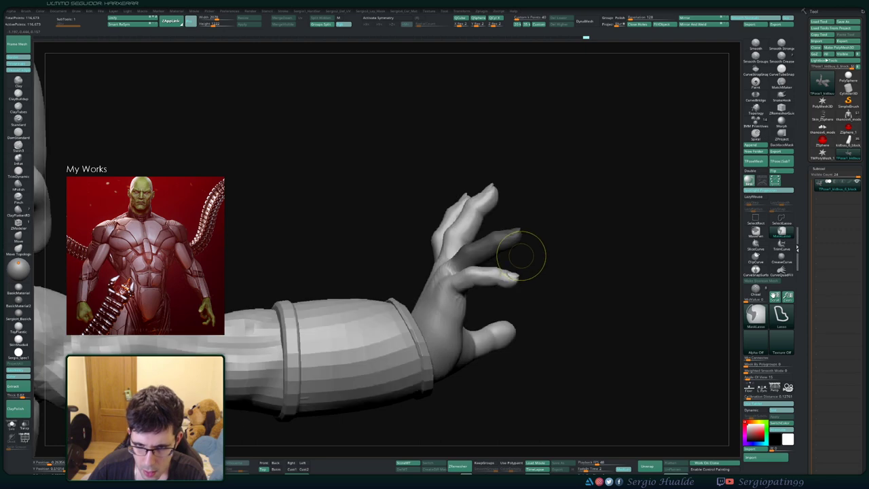
key(w)
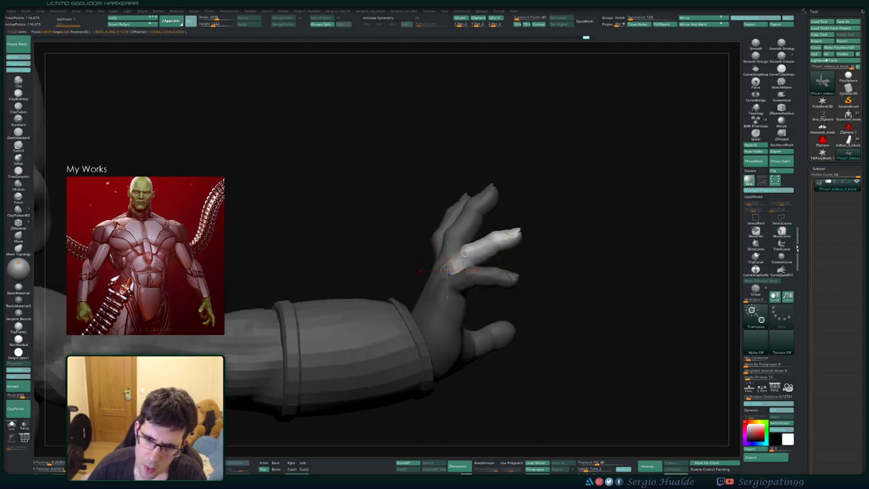
drag(470, 247, 466, 241)
mouse_move(597, 326)
mouse_down()
mouse_move(462, 319)
mouse_move(577, 319)
mouse_up()
ctrl+right_drag(471, 247, 475, 234)
key(q)
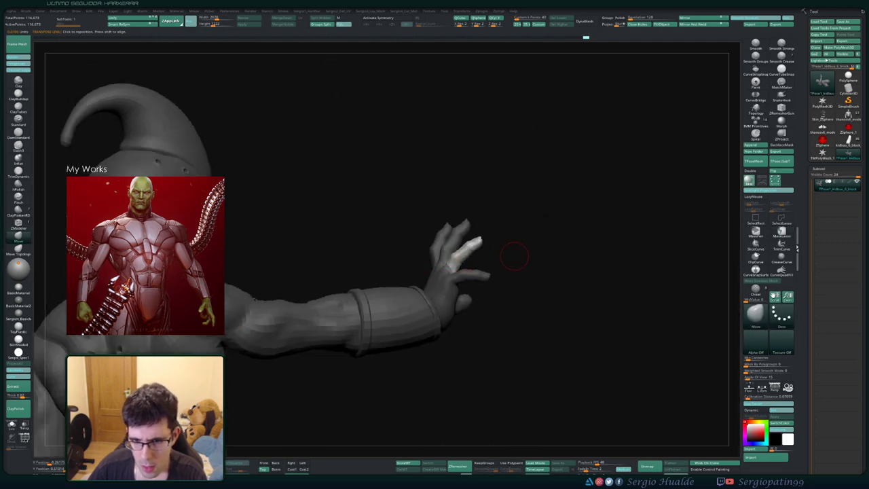
mouse_move(516, 254)
right_down()
mouse_move(597, 255)
mouse_move(502, 252)
mouse_move(483, 275)
right_up()
- Mask everything except the thumb, adjust its angle with Transpose, and clear the mask
key(r)
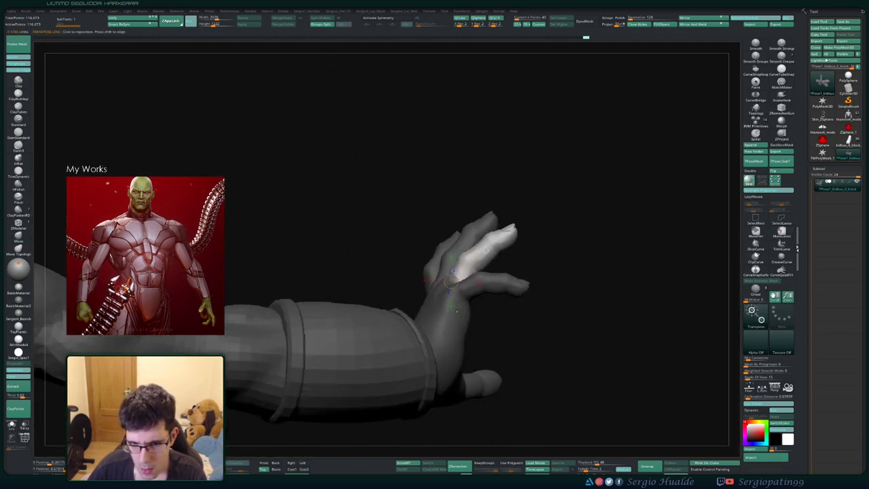
ctrl+drag(460, 309, 470, 335)
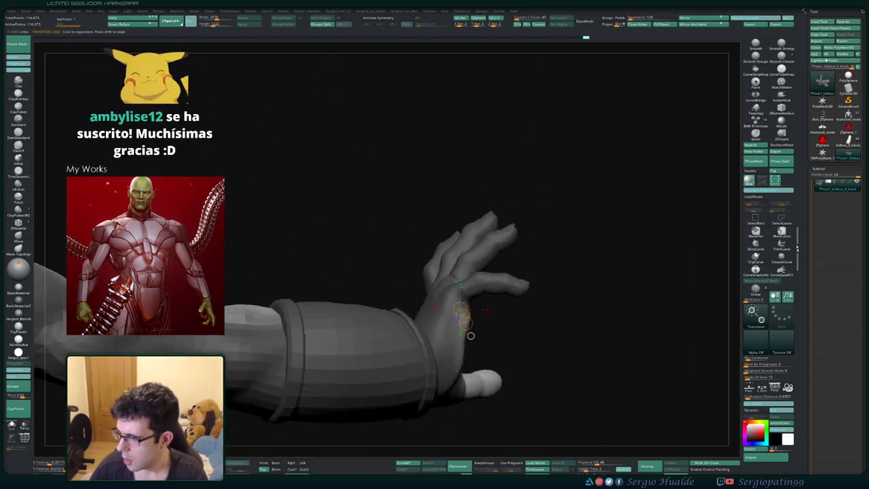
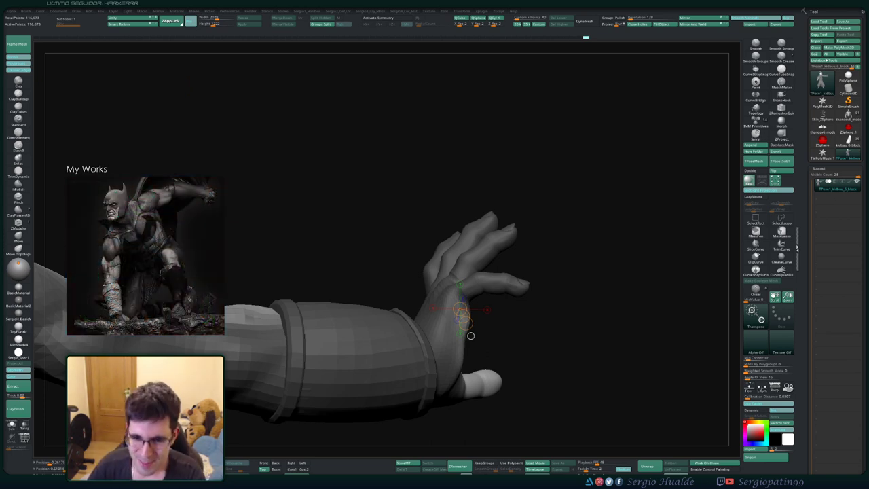
drag(464, 324, 469, 329)
mouse_move(557, 326)
right_down()
mouse_move(597, 339)
mouse_move(567, 322)
right_up()
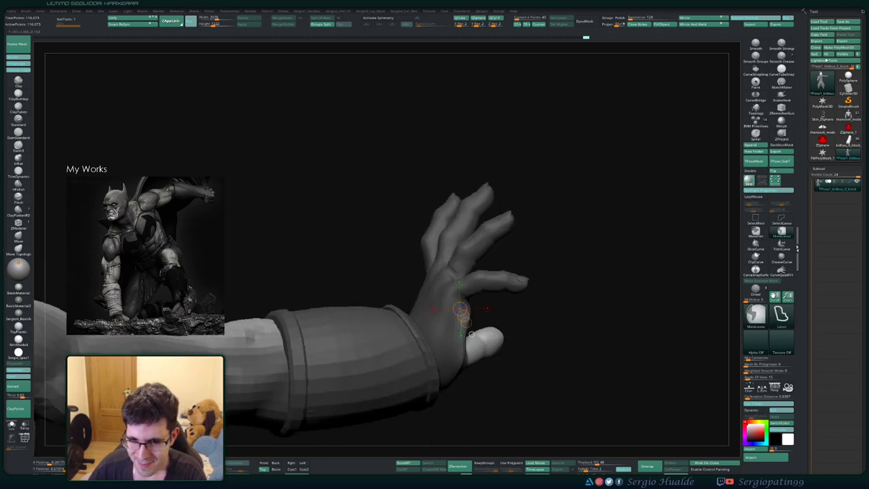
ctrl+drag(577, 319, 604, 346)
- Mask everything except the little finger of the outstretched hand and soften the mask at its base
ctrl+right_drag(604, 346, 604, 380)
ctrl+right_drag(474, 340, 475, 345)
ctrl+click(503, 266)
key(q)
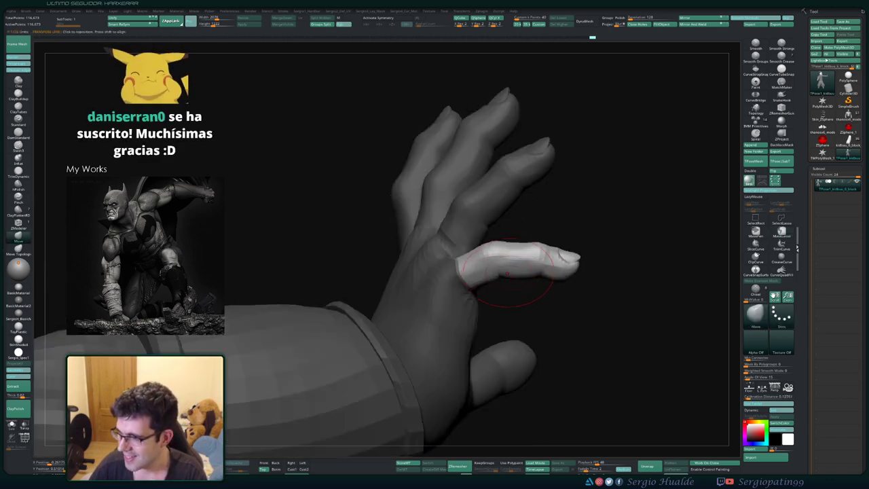
alt+right_drag(560, 265, 538, 264)
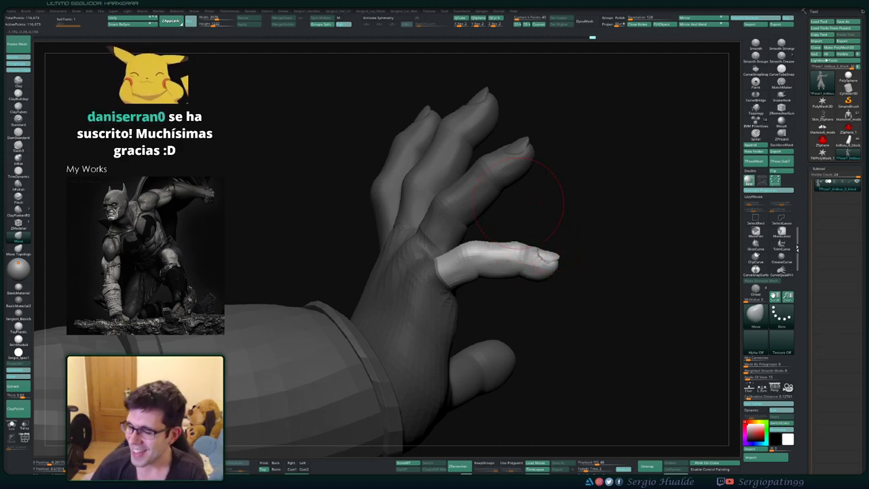
ctrl+click(479, 268)
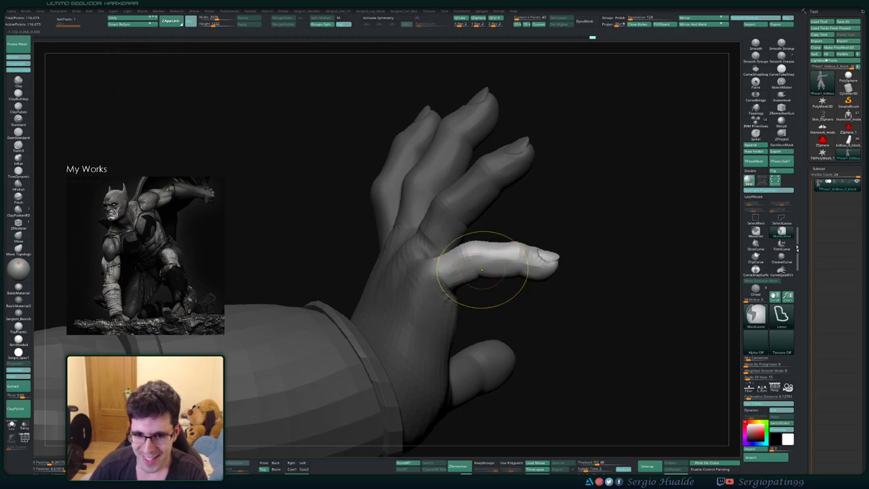
ctrl+right_drag(479, 268, 463, 276)
- Rotate the little finger upward toward the ring finger with Transpose and adjust its position slightly
key(w)
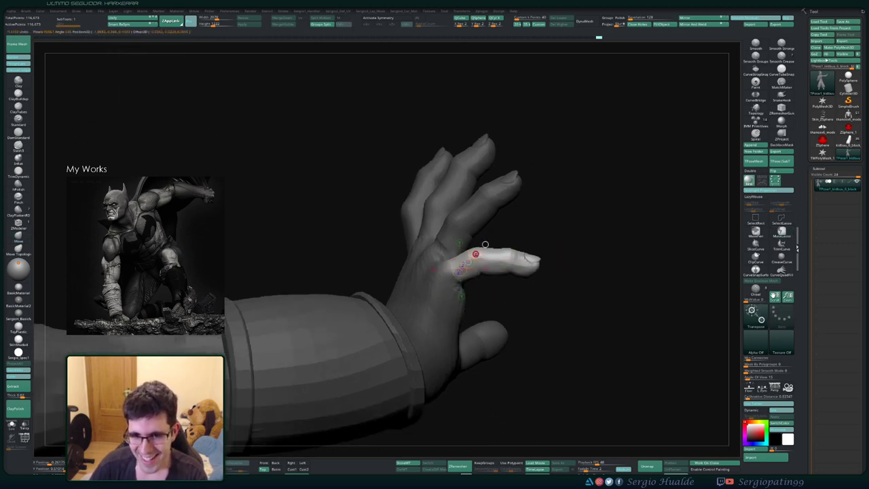
mouse_move(475, 254)
mouse_down()
mouse_move(470, 247)
mouse_move(465, 258)
mouse_up()
right_drag(486, 245, 451, 244)
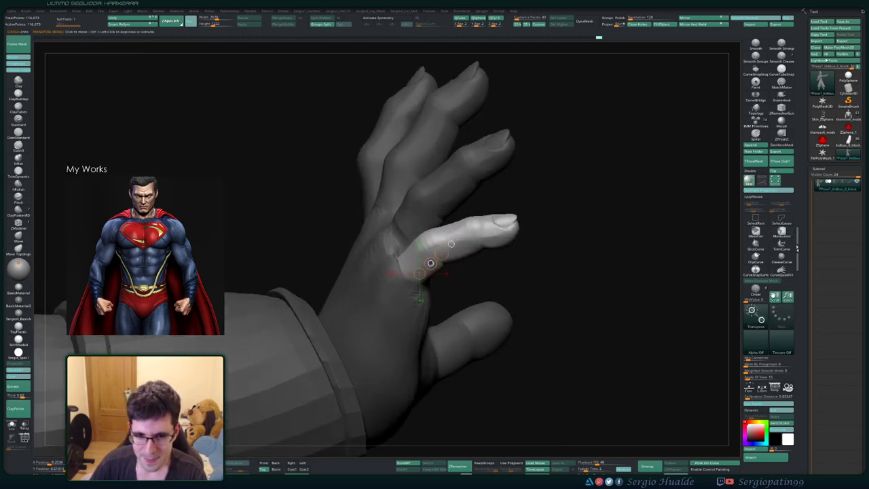
drag(430, 263, 435, 259)
- Mask the hand again from a side angle, keeping only the little finger free beyond its base
key(q)
mouse_move(498, 262)
right_down()
mouse_move(499, 283)
mouse_move(475, 277)
right_up()
ctrl+drag(416, 229, 438, 322)
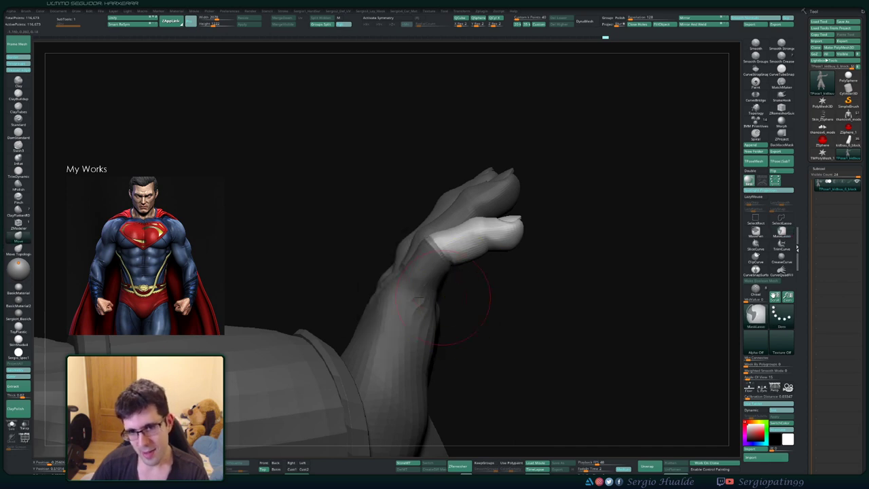
- Try rotating the little finger at its base, undoing each rotation
key(w)
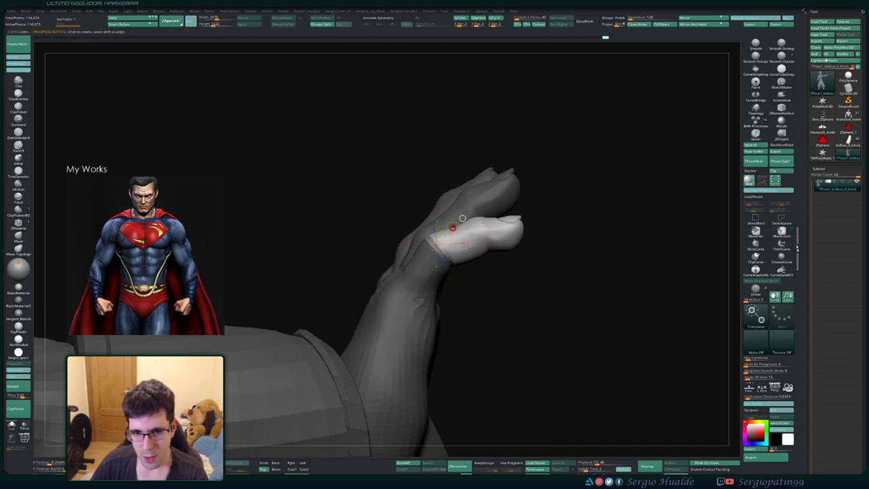
drag(453, 228, 464, 242)
key(ctrl+z)
ctrl+drag(413, 285, 422, 368)
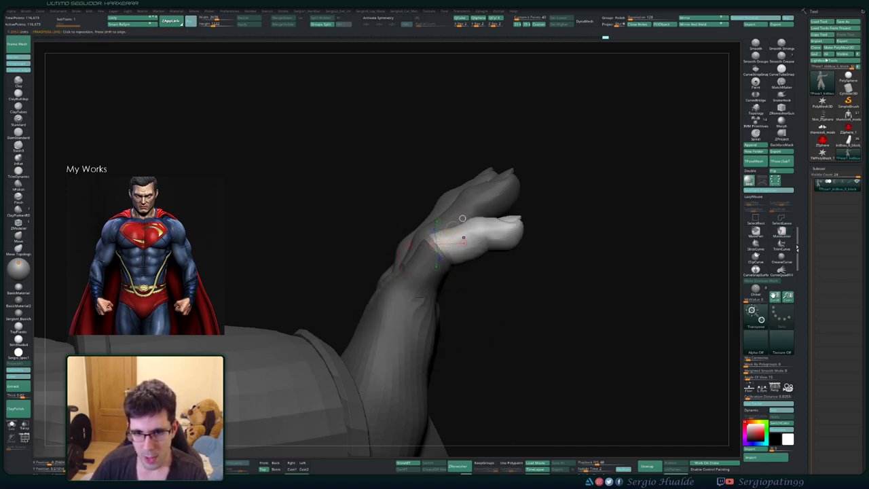
mouse_move(453, 228)
mouse_down()
mouse_move(462, 242)
mouse_move(450, 226)
mouse_up()
key(q)
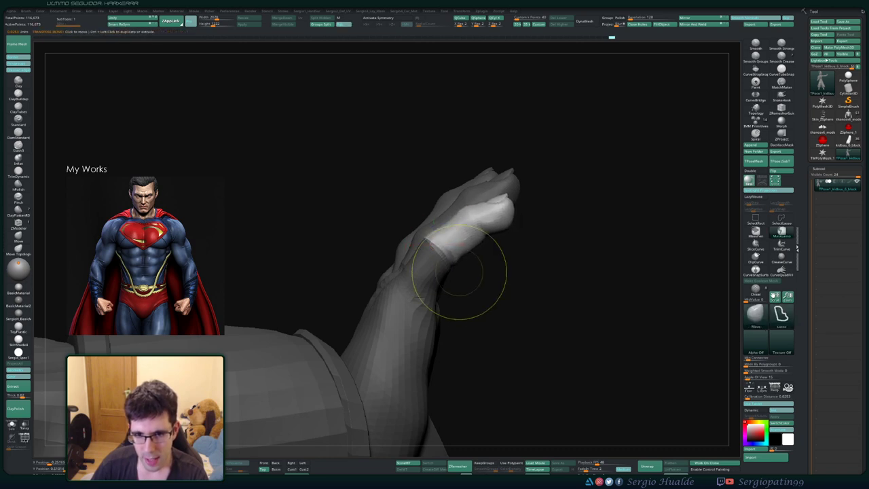
mouse_move(459, 272)
ctrl+right_down()
mouse_move(461, 229)
mouse_move(447, 275)
ctrl+right_up()
key(ctrl+z)
- Rotate the little finger slightly upward at its base with Transpose
key(r)
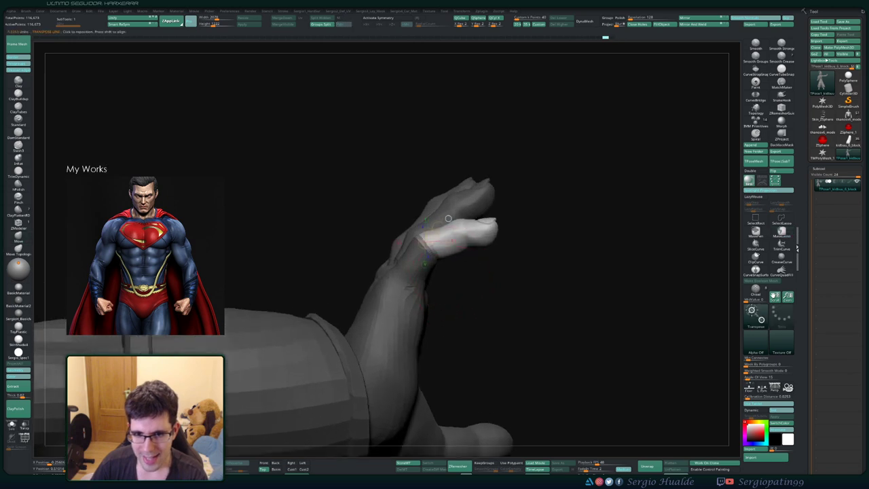
drag(441, 232, 440, 226)
key(q)
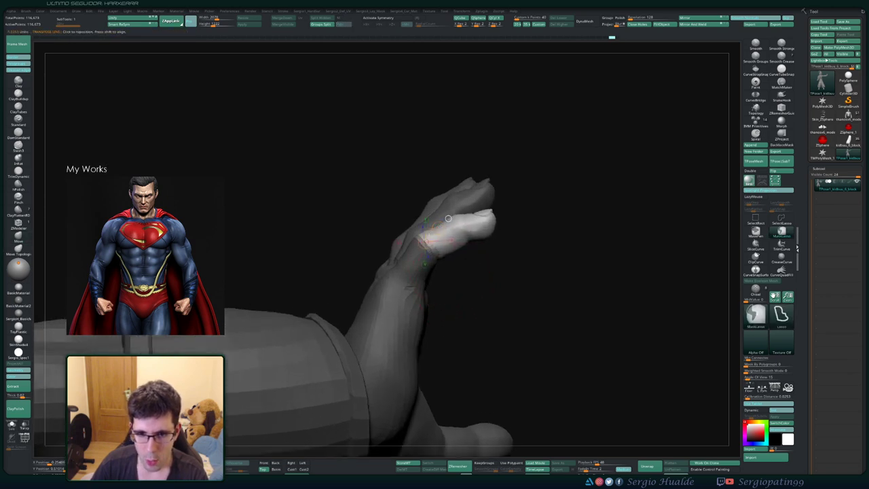
ctrl+right_drag(441, 261, 441, 225)
- Mask the little finger down to its tip segment and try to rotate the tip with Transpose
key(r)
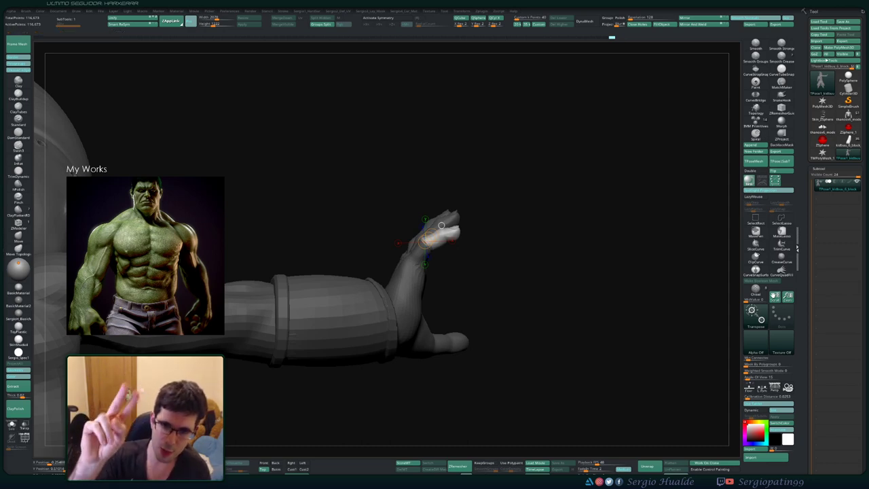
right_drag(441, 226, 436, 129)
mouse_move(446, 246)
ctrl+right_down()
mouse_move(458, 152)
mouse_move(468, 226)
ctrl+right_up()
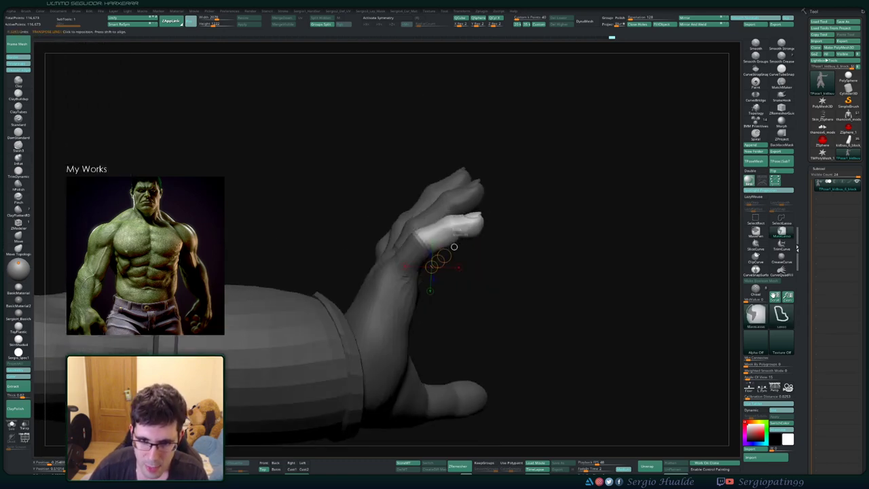
ctrl+drag(454, 247, 418, 290)
drag(455, 227, 481, 226)
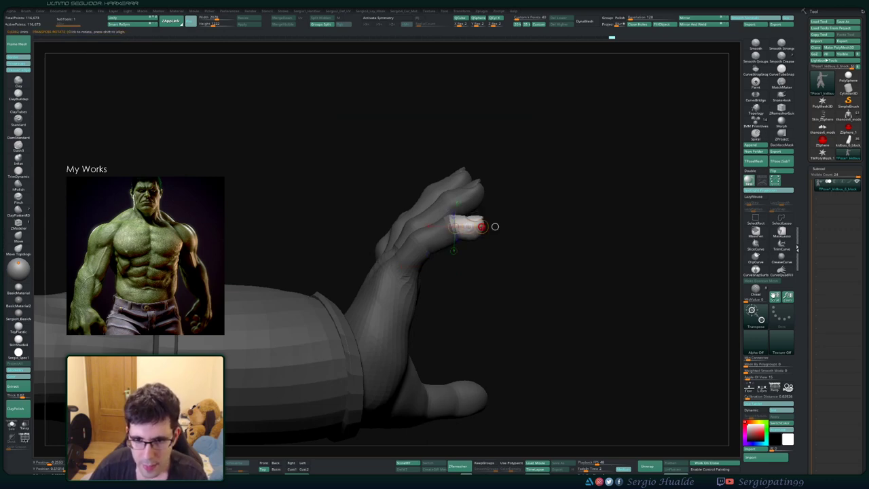
key(ctrl+z)
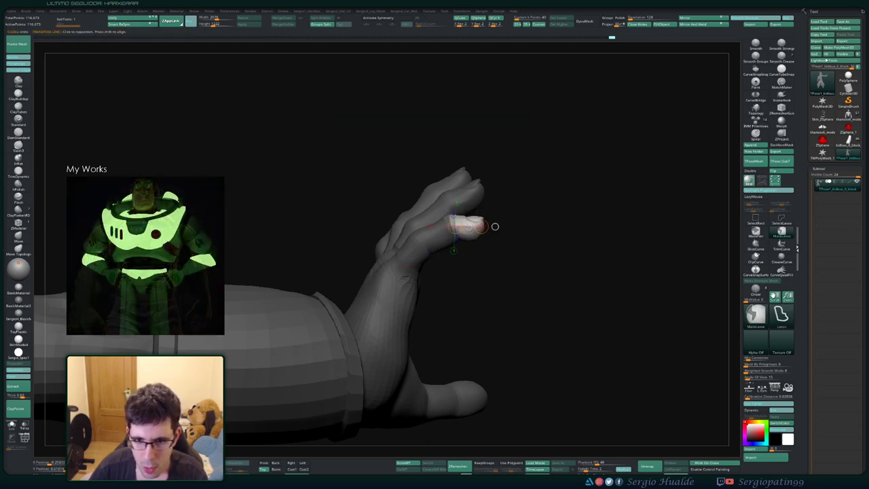
- Clear the fingertip mask, then isolate the little finger with the outer palm edge using a softened, inverted lasso mask
key(q)
mouse_move(494, 227)
ctrl+right_down()
mouse_move(474, 246)
mouse_move(475, 277)
mouse_move(468, 231)
mouse_move(577, 237)
mouse_move(352, 244)
ctrl+right_up()
right_drag(407, 247, 399, 287)
right_drag(399, 288, 393, 270)
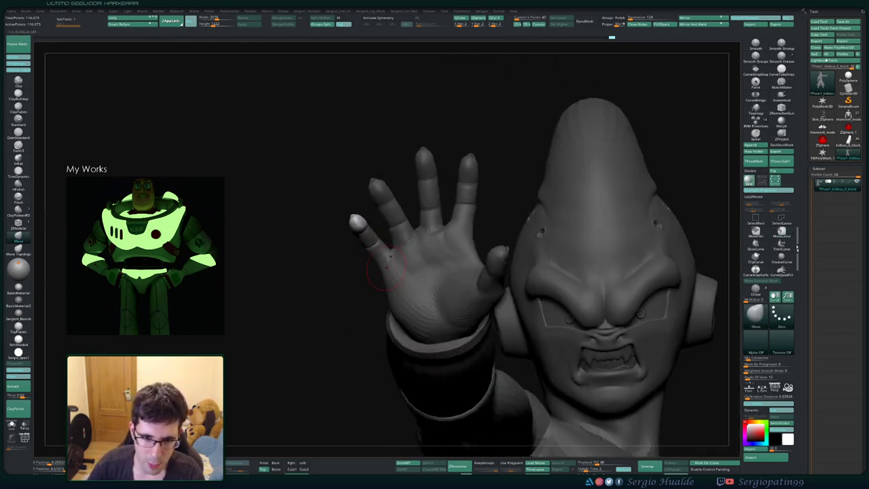
ctrl+drag(349, 268, 356, 273)
right_drag(356, 273, 336, 245)
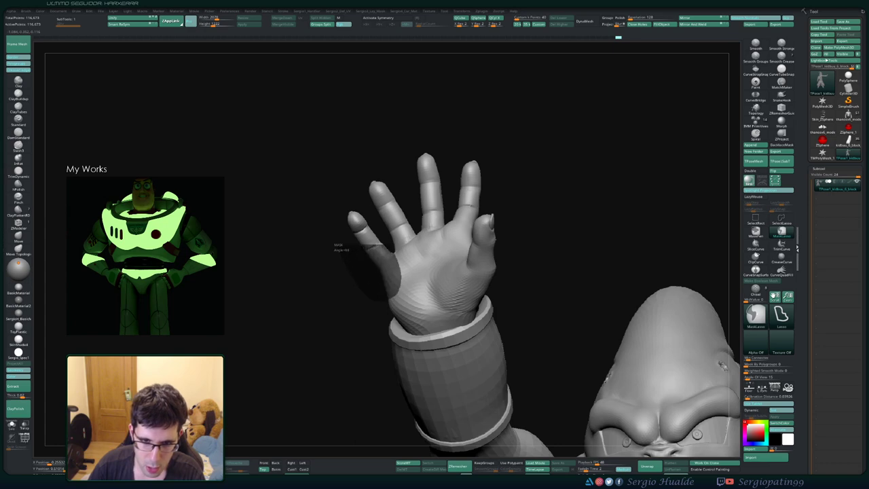
ctrl+drag(327, 196, 333, 191)
ctrl+click(373, 270)
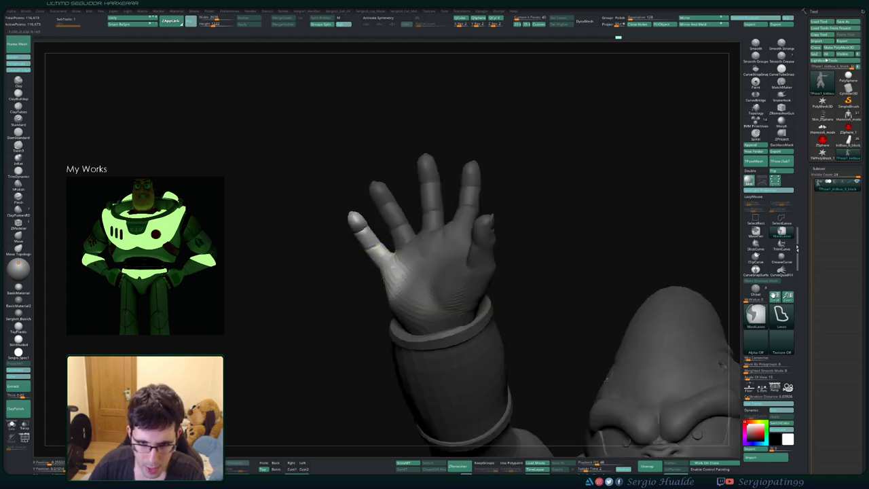
ctrl+click(393, 264)
- Adjust the angle of the little finger together with the outer palm edge using Transpose, undoing the first attempt
key(w)
drag(391, 270, 390, 272)
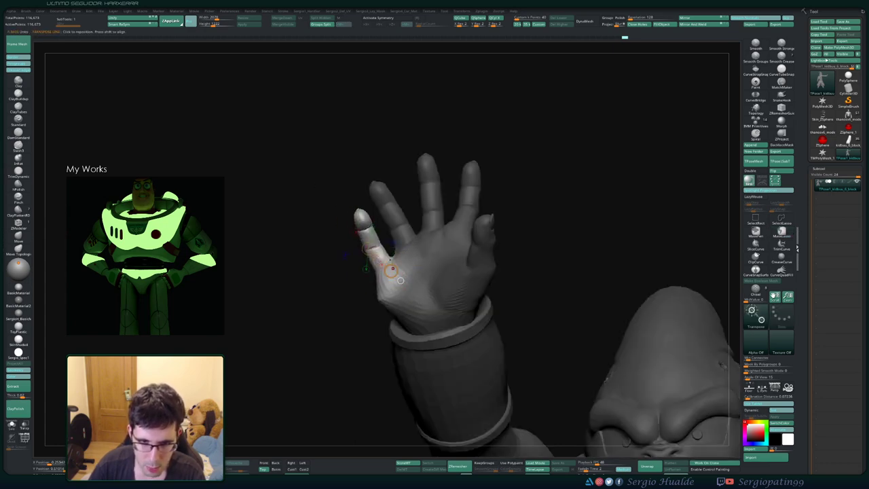
key(ctrl+z)
right_drag(392, 272, 401, 292)
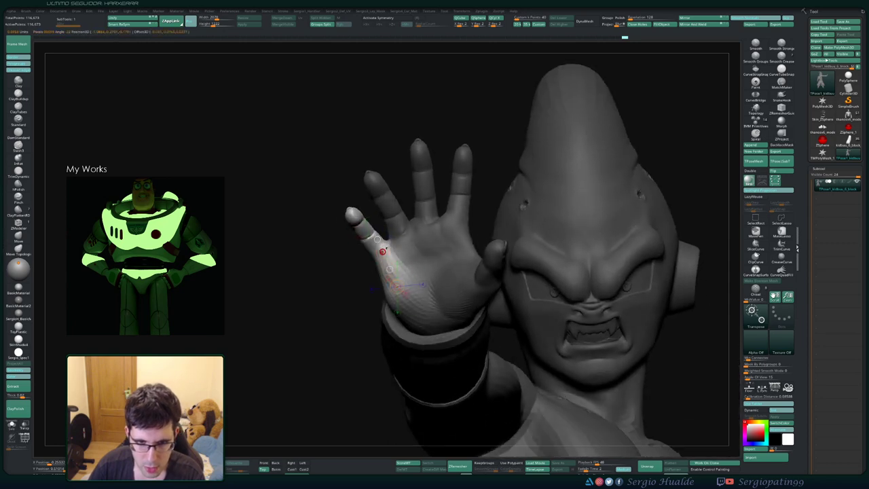
drag(386, 248, 455, 234)
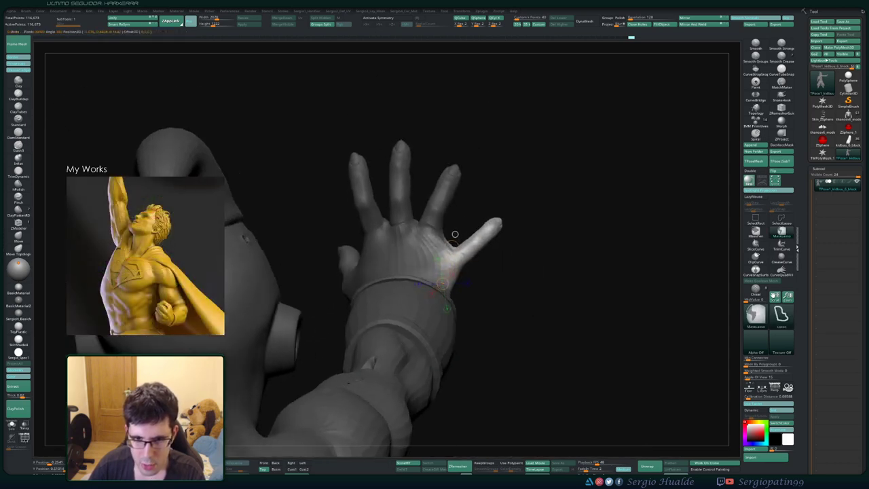
- Isolate the ring finger with a softened mask and adjust it with Transpose from the back of the hand
ctrl+drag(452, 171, 435, 223)
drag(502, 218, 509, 229)
key(q)
ctrl+click(432, 234)
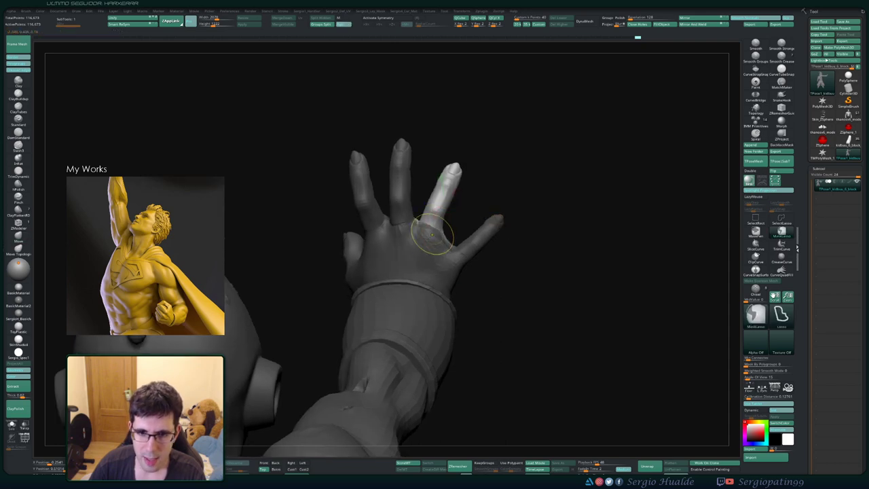
key(r)
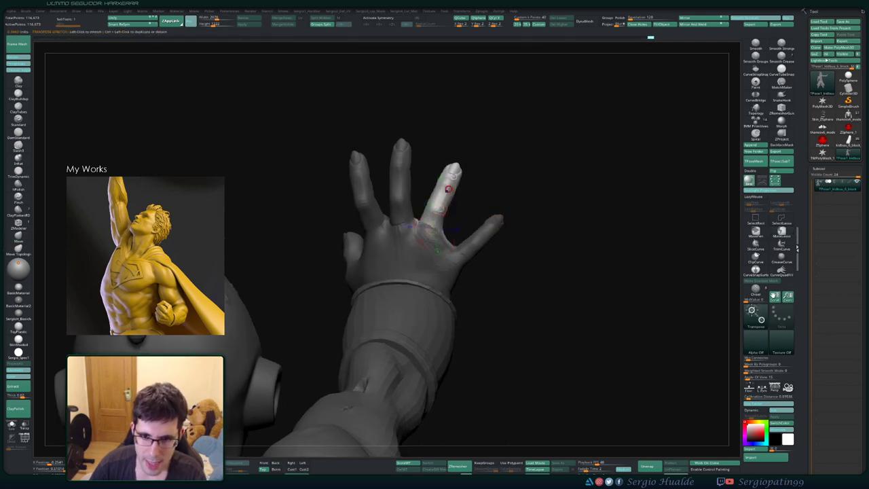
drag(448, 189, 444, 215)
key(q)
mouse_move(465, 223)
ctrl+right_down()
mouse_move(441, 178)
mouse_move(471, 188)
mouse_move(415, 195)
mouse_move(416, 238)
ctrl+right_up()
right_drag(416, 238, 416, 272)
- Isolate the index finger with a softened mask and rotate it outward, away from the middle finger
key(r)
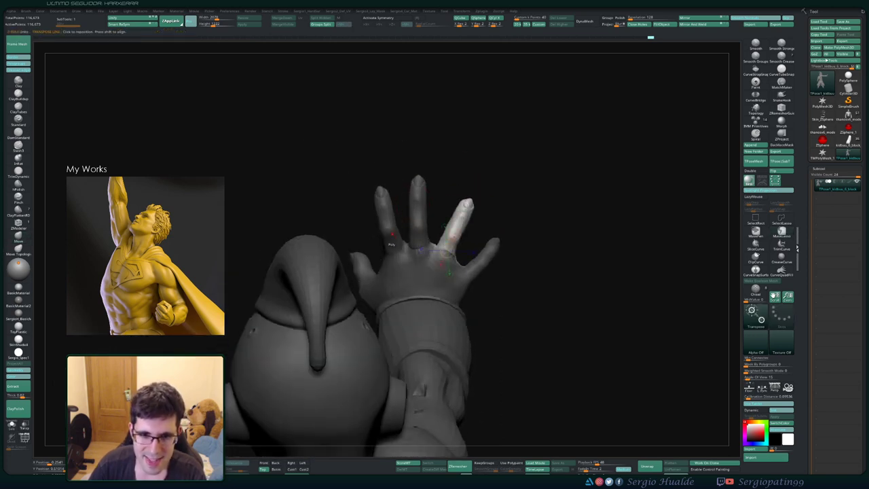
ctrl+click(388, 218)
drag(392, 234, 448, 253)
key(q)
ctrl+click(396, 248)
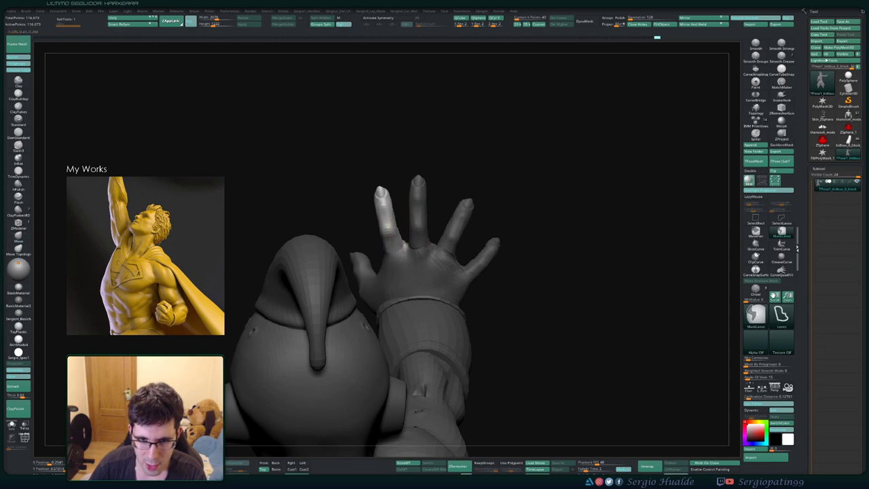
mouse_move(397, 254)
right_down()
mouse_move(402, 231)
mouse_move(401, 246)
right_up()
key(r)
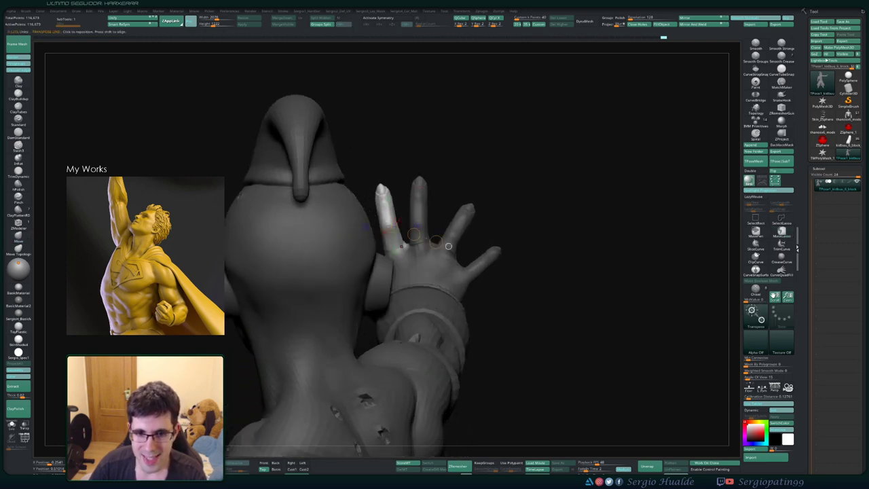
drag(396, 213, 396, 214)
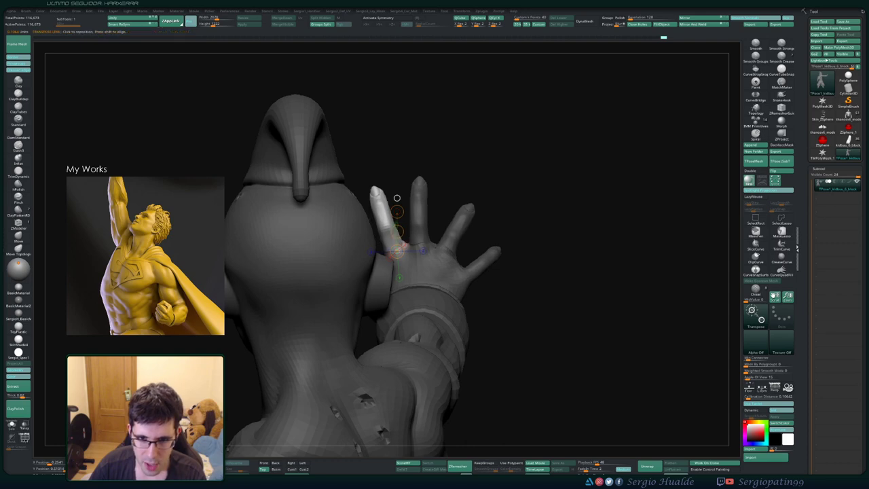
key(q)
- Examine the spread fingers and the character's overall pose from several angles
mouse_move(400, 212)
ctrl+right_down()
mouse_move(416, 231)
mouse_move(456, 228)
mouse_move(427, 287)
mouse_move(427, 246)
mouse_move(448, 221)
mouse_move(448, 234)
ctrl+right_up()
alt+right_drag(448, 235, 302, 275)
ctrl+right_drag(368, 224, 641, 212)
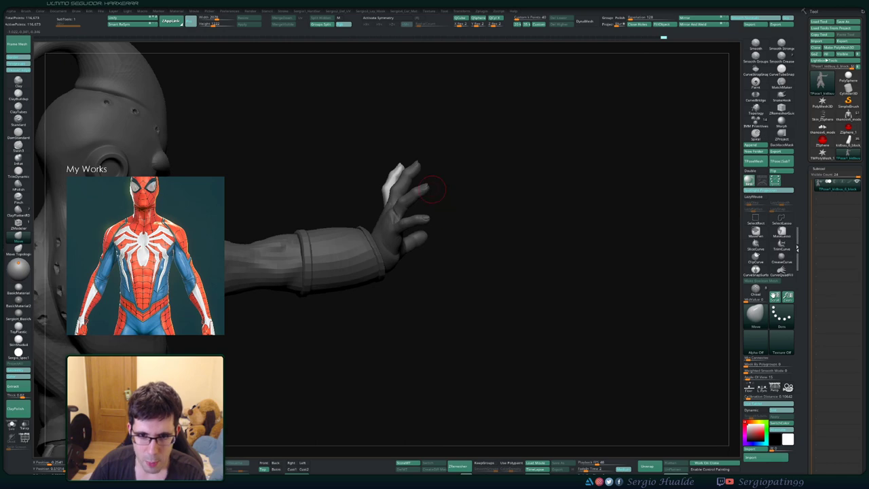
right_drag(469, 205, 418, 211)
mouse_move(368, 237)
ctrl+right_down()
mouse_move(384, 292)
mouse_move(385, 244)
mouse_move(410, 280)
ctrl+right_up()
key(shift+f)
key(shift+f)
ctrl+right_drag(384, 222, 387, 313)
right_drag(441, 370, 362, 213)
right_drag(475, 285, 483, 287)
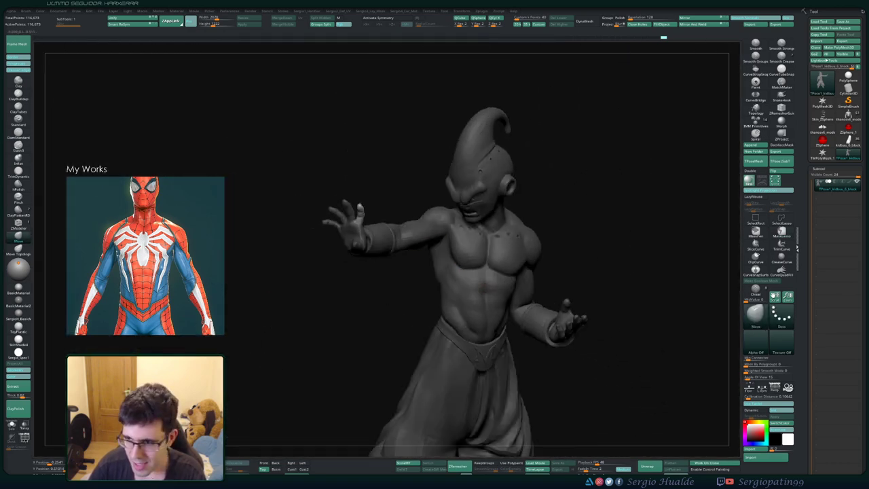
right_drag(600, 275, 638, 277)
alt+right_drag(638, 277, 515, 194)
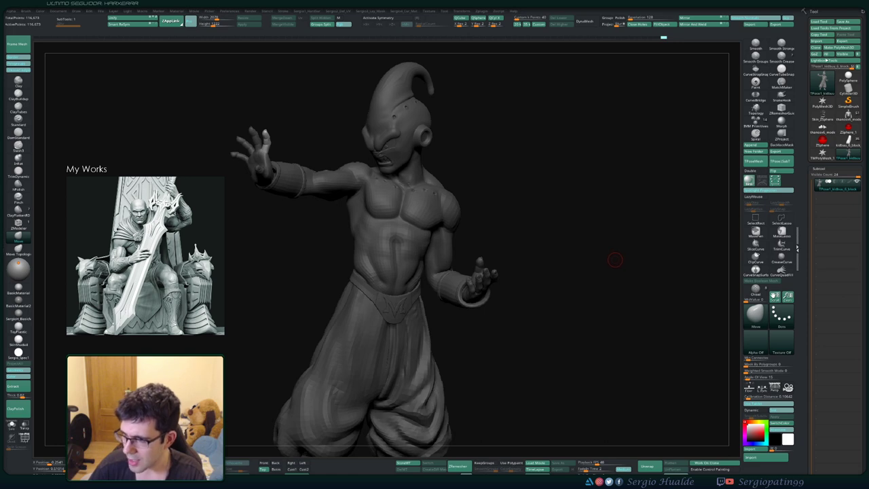
drag(577, 271, 549, 272)
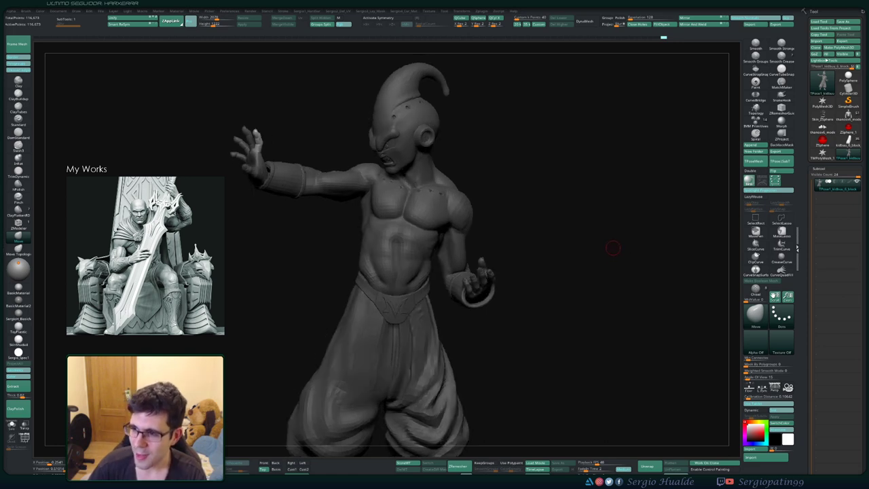
mouse_move(613, 247)
mouse_down()
mouse_move(622, 258)
mouse_move(558, 257)
mouse_up()
mouse_move(463, 280)
right_down()
mouse_move(548, 283)
mouse_move(462, 260)
mouse_move(470, 294)
right_up()
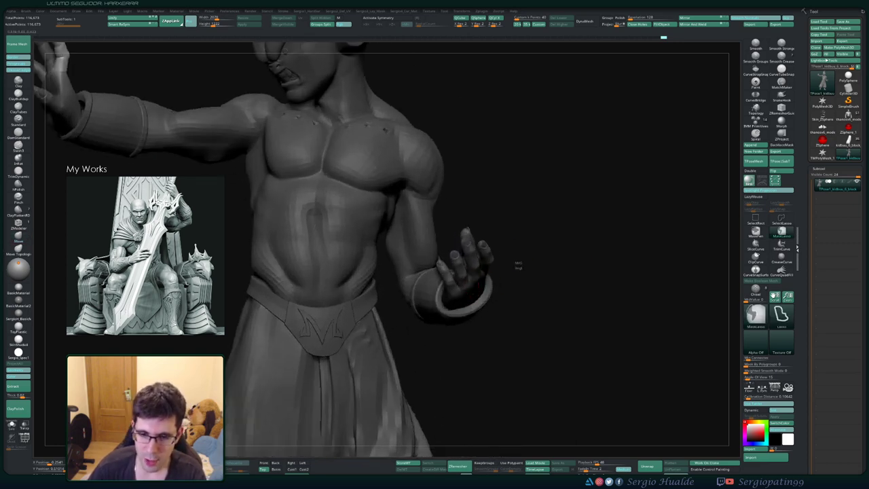
- Clear the mask and display the polygroups on the hand of the bent arm
ctrl+drag(516, 263, 522, 268)
right_drag(522, 268, 583, 266)
mouse_move(483, 265)
ctrl+right_down()
mouse_move(488, 287)
mouse_move(380, 290)
ctrl+right_up()
right_drag(495, 292, 508, 290)
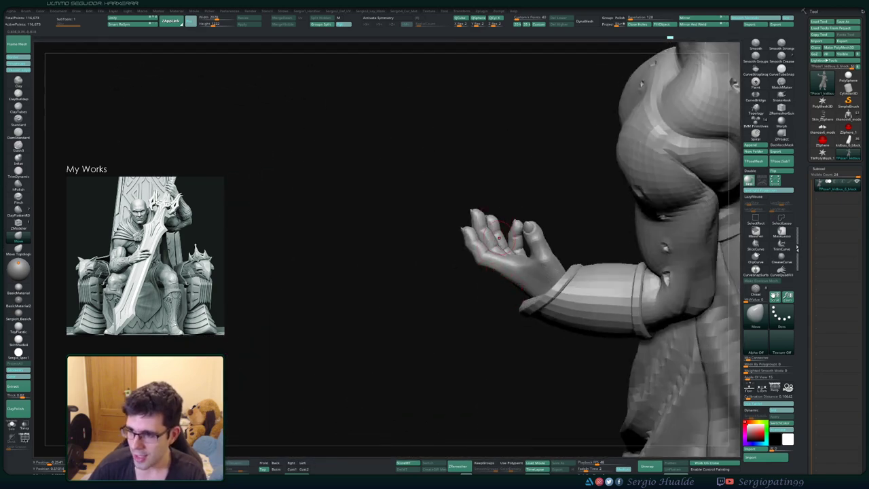
right_drag(491, 241, 483, 303)
key(r)
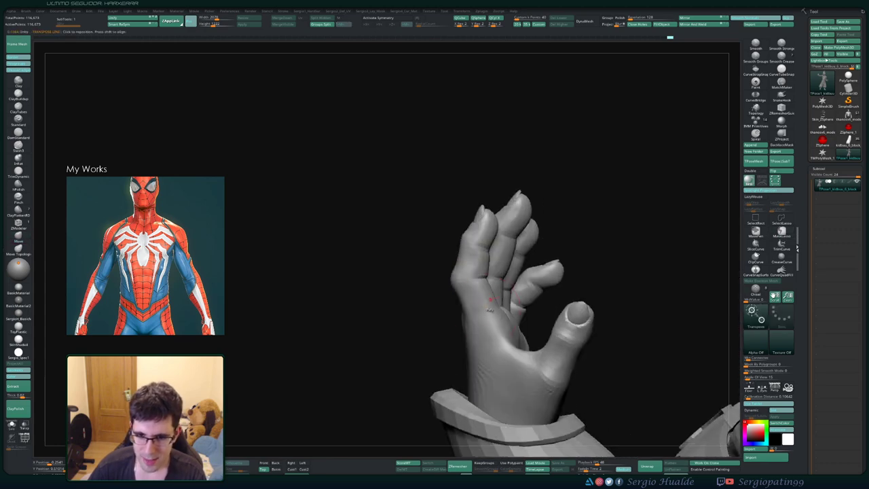
ctrl+click(489, 299)
key(shift+f)
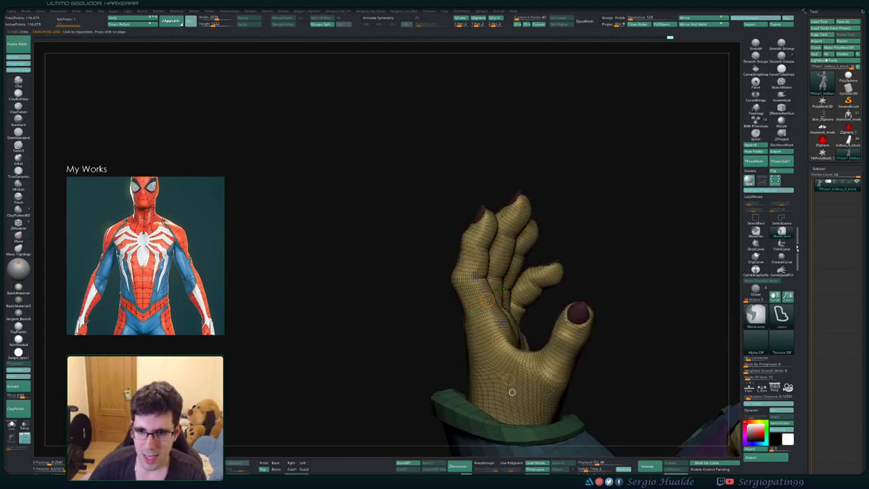
- Clear the mask and isolate the bent arm's hand and forearm with a lasso selection
ctrl+drag(587, 189, 596, 197)
key(q)
right_drag(550, 266, 501, 273)
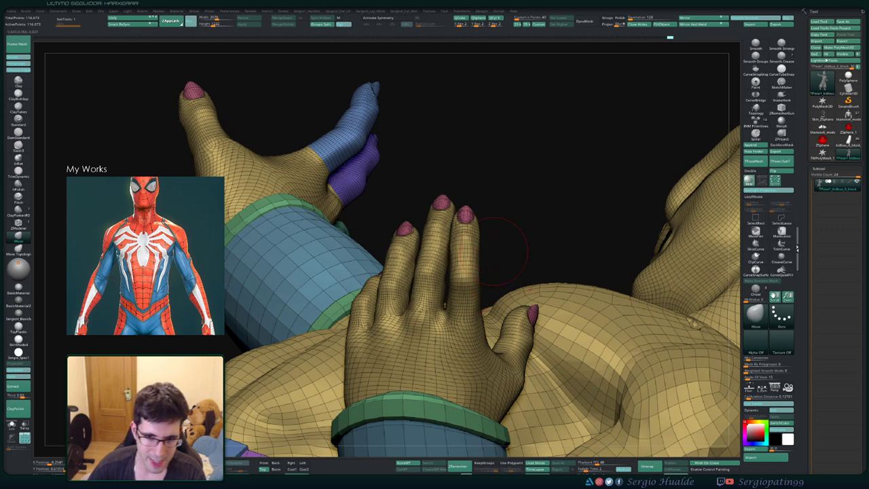
ctrl+shift+click(454, 299)
right_drag(454, 299, 435, 306)
ctrl+right_drag(434, 306, 432, 240)
ctrl+shift+click(448, 334)
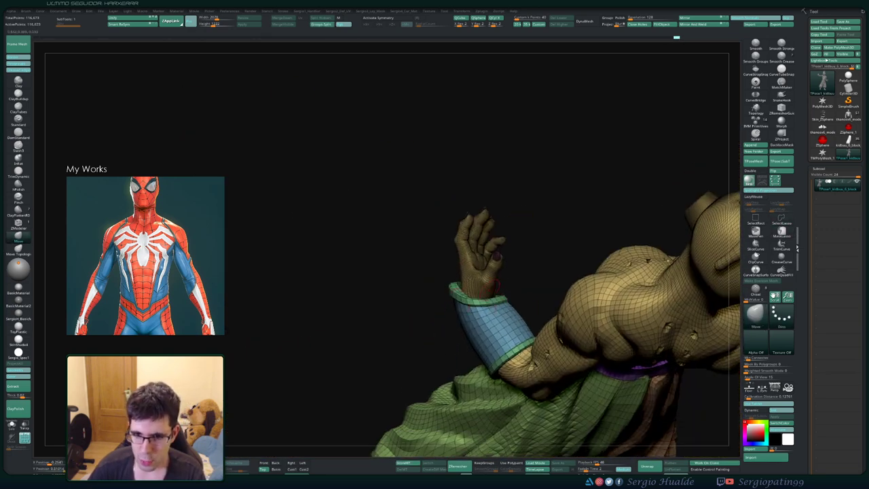
ctrl+shift+click(497, 279)
key(ctrl+z)
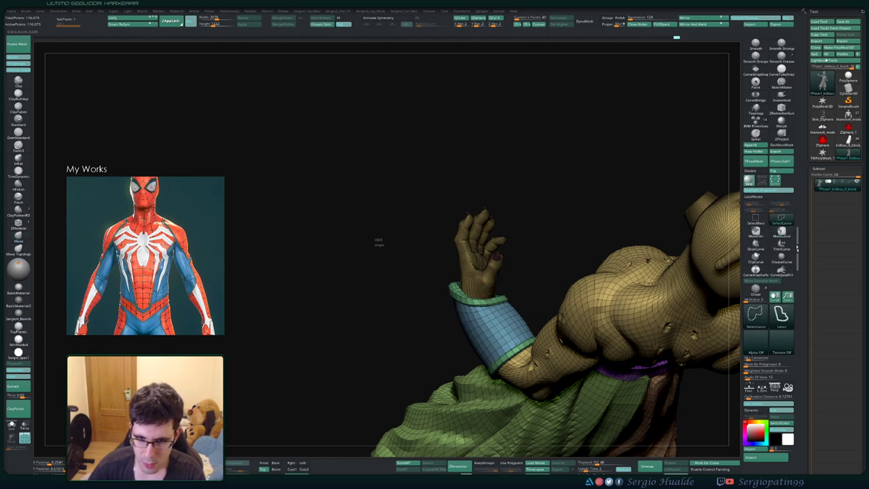
mouse_move(378, 239)
ctrl+shift+mouse_down()
mouse_move(499, 347)
mouse_move(492, 137)
mouse_move(485, 139)
ctrl+shift+mouse_up()
ctrl+right_drag(481, 274, 482, 319)
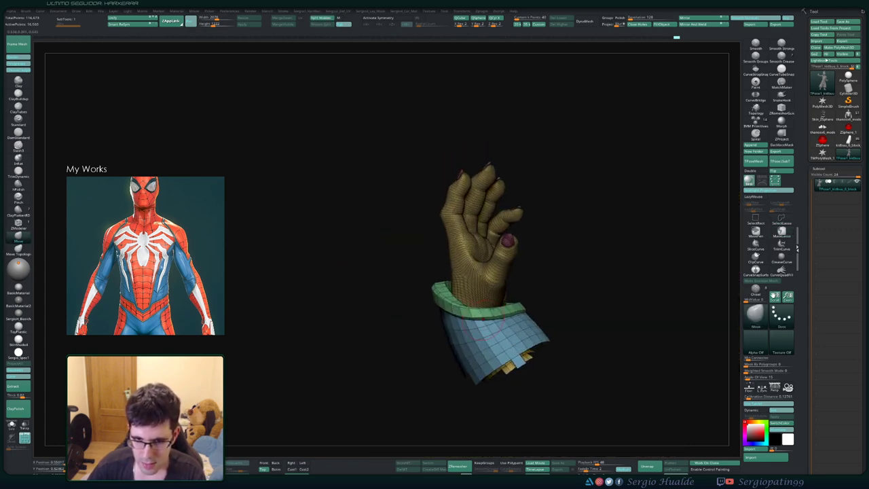
- Hide the blue sleeve and green cuff around the bent arm's hand, keeping only the hand and wrist
ctrl+shift+click(479, 332)
key(ctrl+z)
ctrl+shift+click(470, 336)
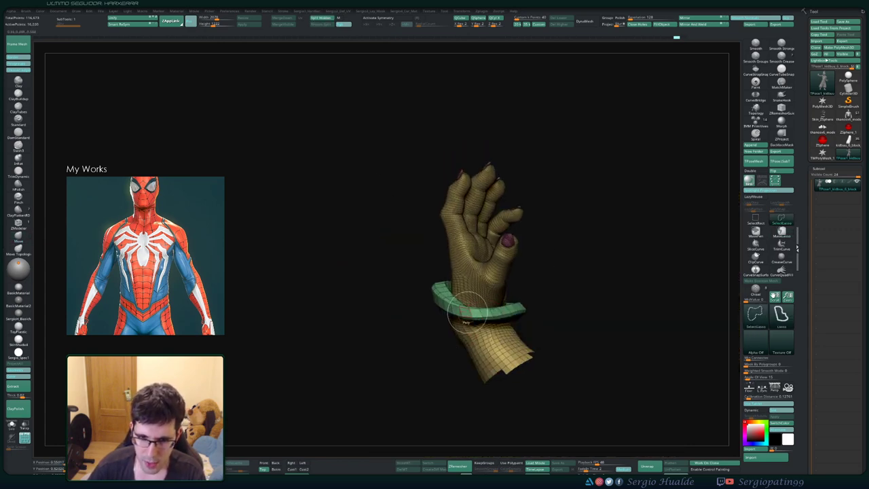
ctrl+shift+click(467, 312)
key(ctrl+z)
ctrl+shift+click(459, 312)
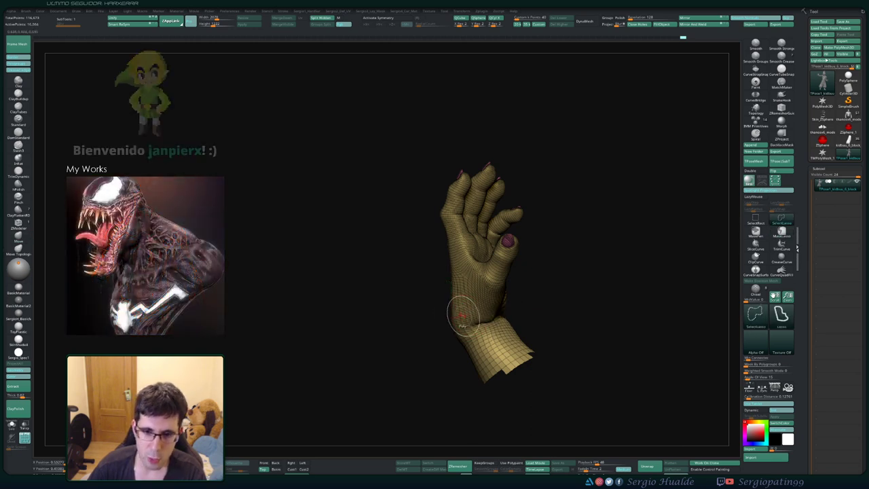
mouse_move(464, 313)
right_down()
mouse_move(489, 307)
mouse_move(471, 315)
right_up()
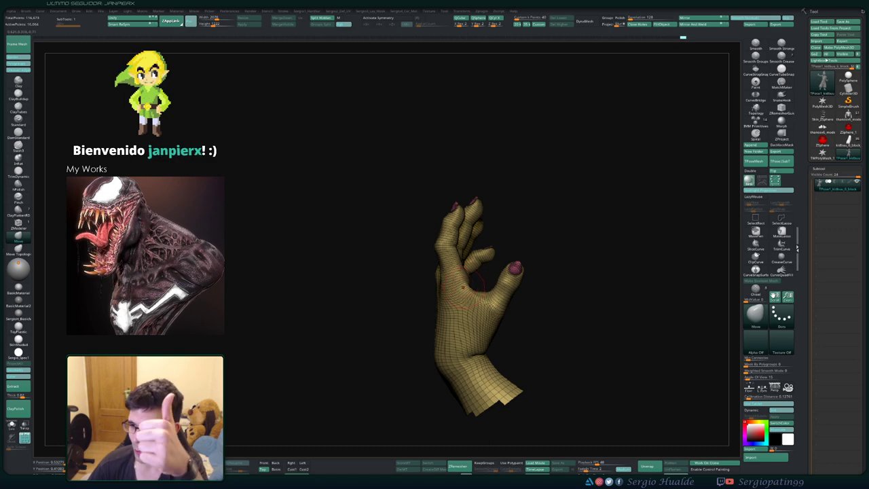
- Mask the thumb with a lasso and unmask the neighbouring part of the palm
mouse_move(473, 284)
right_down()
mouse_move(513, 283)
mouse_move(467, 285)
right_up()
ctrl+right_drag(467, 285, 502, 287)
mouse_move(511, 209)
ctrl+mouse_down()
mouse_move(445, 306)
mouse_move(563, 290)
mouse_move(542, 292)
ctrl+mouse_up()
right_drag(543, 297, 502, 331)
mouse_move(447, 394)
ctrl+mouse_down()
mouse_move(589, 405)
mouse_move(547, 253)
ctrl+mouse_up()
ctrl+alt+drag(483, 313, 461, 346)
mouse_move(455, 355)
right_down()
mouse_move(506, 327)
mouse_move(445, 333)
right_up()
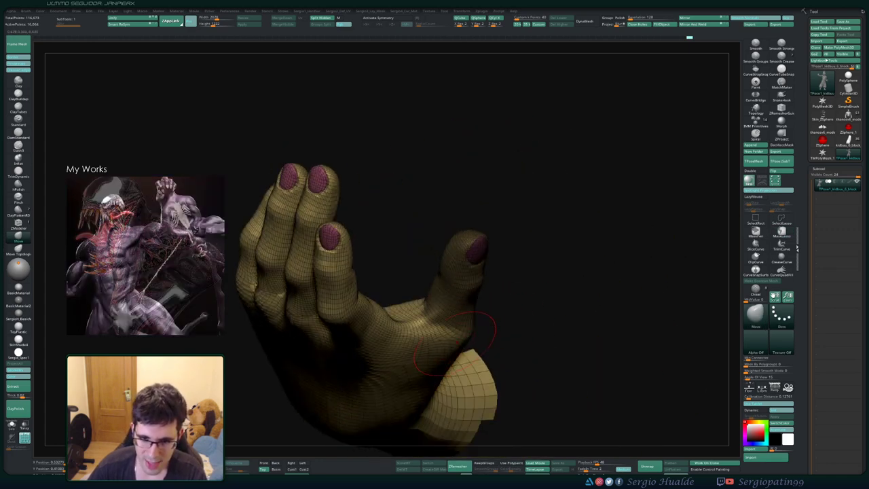
- Trim the mask at the thumb's base, assign the thumb its own polygroup and clear the mask
ctrl+alt+drag(426, 309, 445, 390)
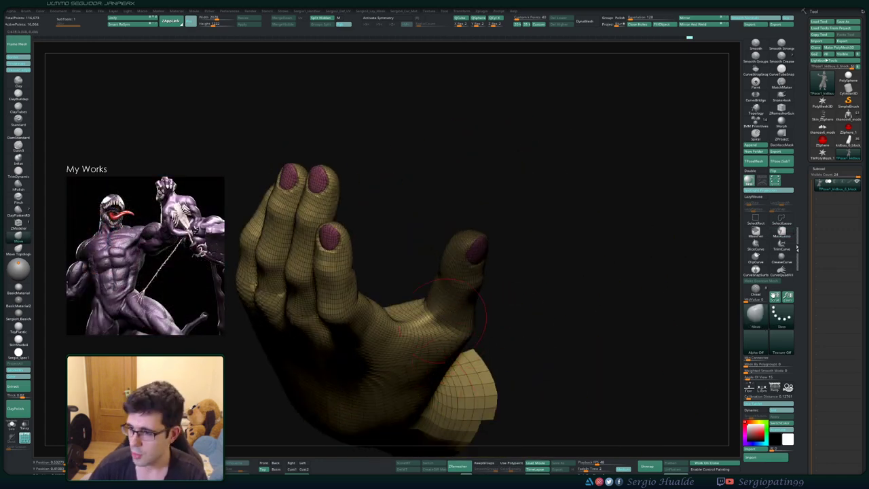
right_drag(417, 311, 407, 292)
right_drag(409, 351, 416, 341)
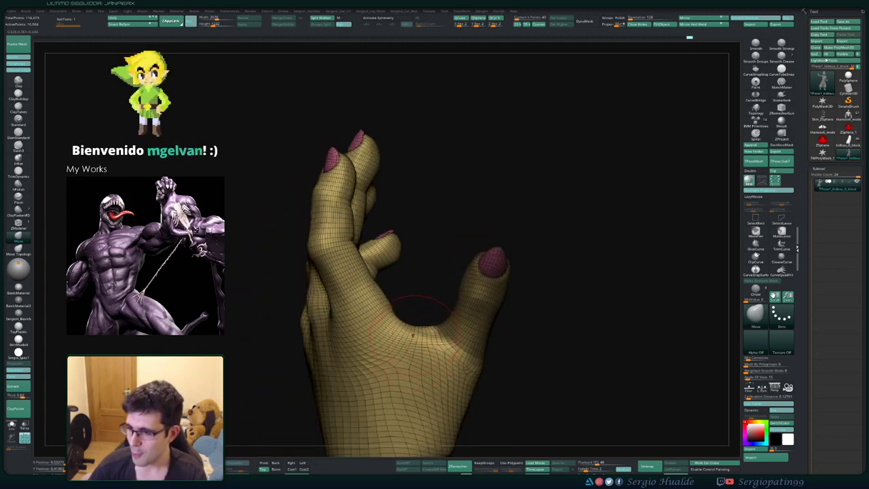
right_drag(409, 345, 468, 346)
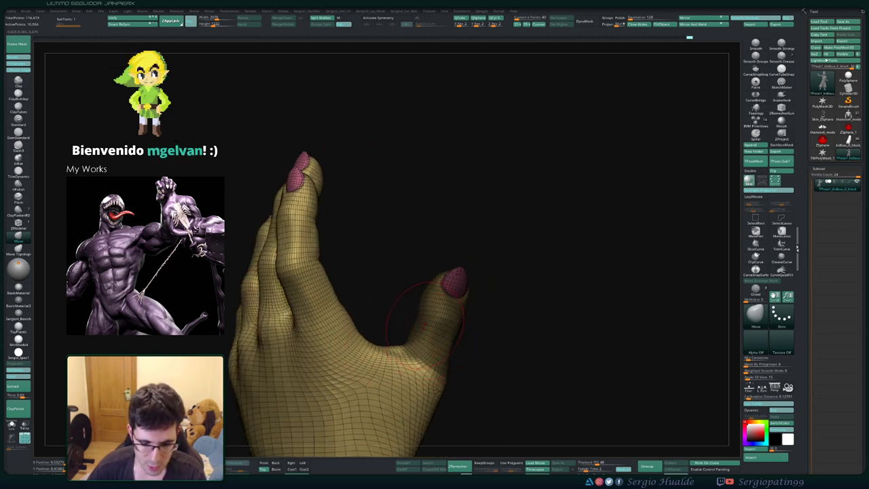
key(ctrl+z)
ctrl+drag(503, 295, 512, 304)
- Mask the index finger down to its base knuckle and give it its own polygroup
mouse_move(512, 303)
alt+right_down()
mouse_move(576, 356)
mouse_move(512, 349)
mouse_move(434, 312)
mouse_move(432, 281)
mouse_move(468, 255)
mouse_move(469, 214)
alt+right_up()
ctrl+drag(470, 235, 464, 216)
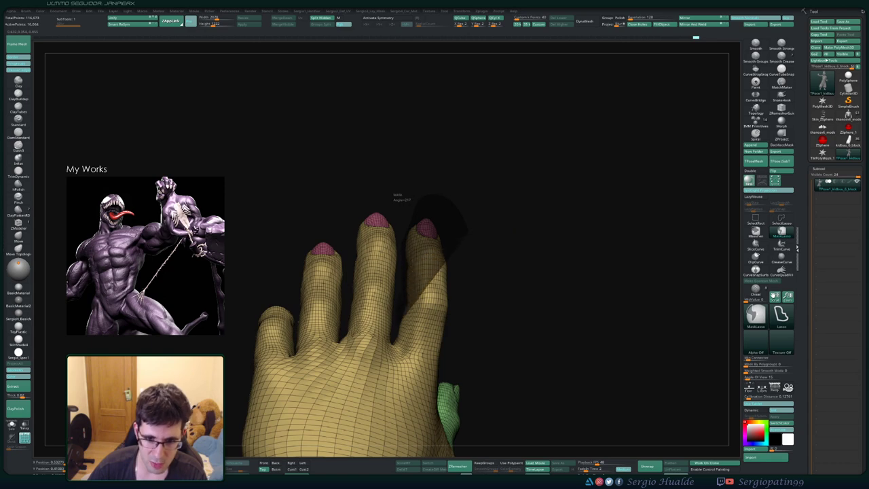
mouse_move(406, 309)
ctrl+mouse_down()
mouse_move(410, 357)
mouse_move(468, 296)
ctrl+mouse_up()
mouse_move(468, 296)
right_down()
mouse_move(292, 323)
mouse_move(332, 328)
right_up()
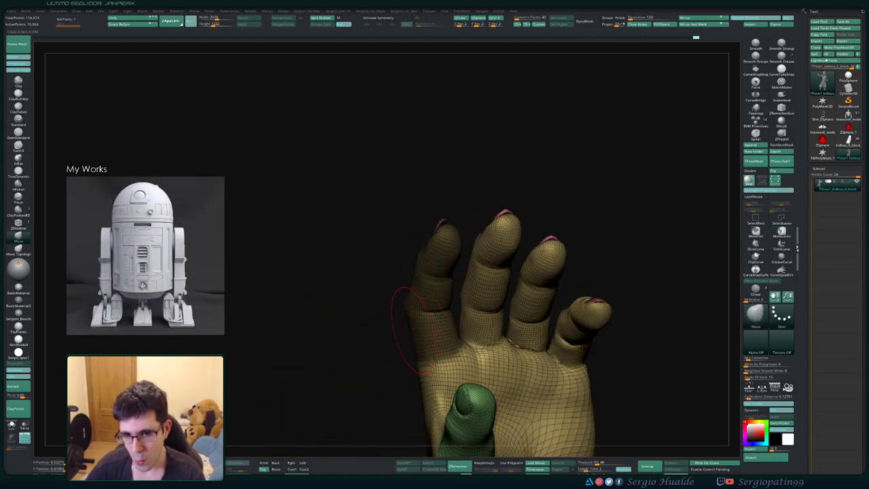
right_drag(414, 329, 463, 299)
ctrl+drag(463, 291, 421, 360)
key(ctrl+w)
key(ctrl+i)
right_drag(407, 333, 459, 327)
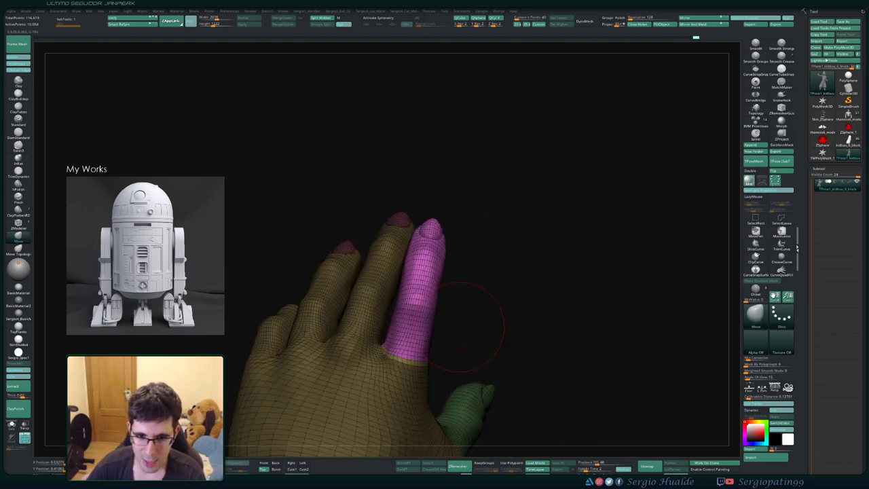
ctrl+click(464, 295)
- Mask the middle finger, turn it into a separate polygroup and clear the mask
mouse_move(465, 296)
alt+right_down()
mouse_move(494, 323)
mouse_move(435, 313)
mouse_move(406, 338)
mouse_move(430, 335)
alt+right_up()
mouse_move(446, 201)
ctrl+mouse_down()
mouse_move(383, 203)
mouse_move(375, 355)
mouse_move(418, 364)
ctrl+mouse_up()
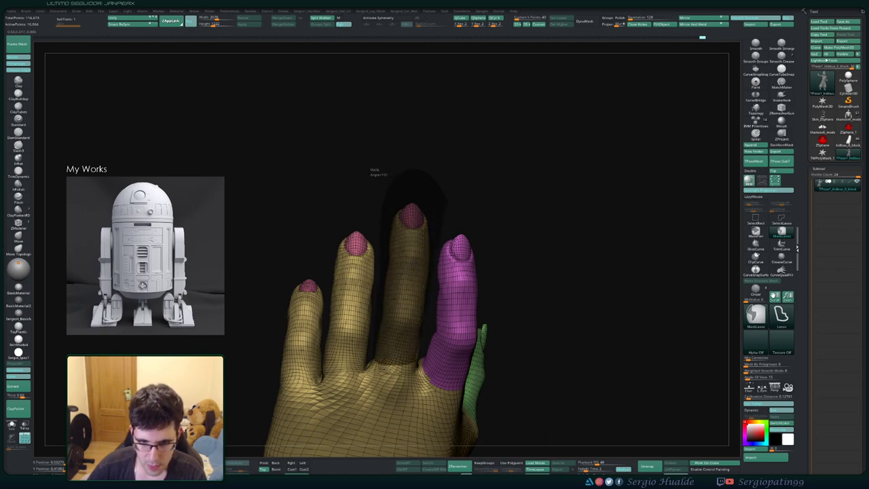
ctrl+drag(436, 208, 434, 202)
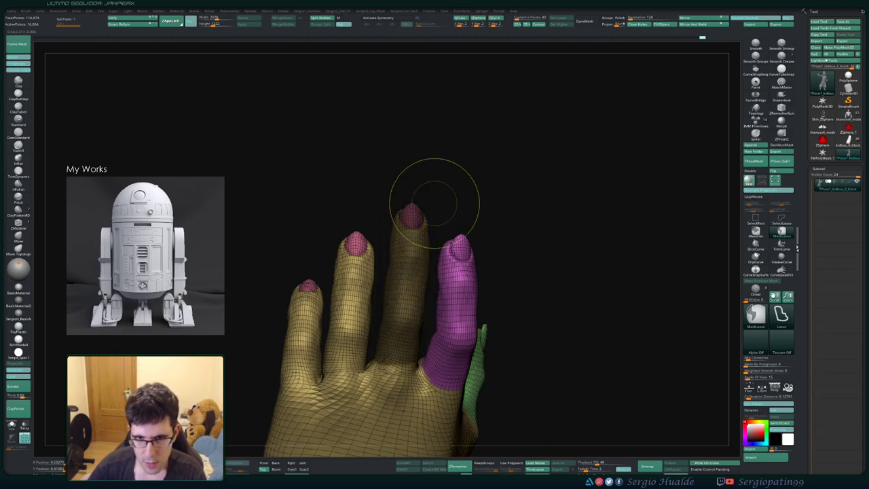
key(ctrl+w)
alt+right_drag(375, 318, 425, 317)
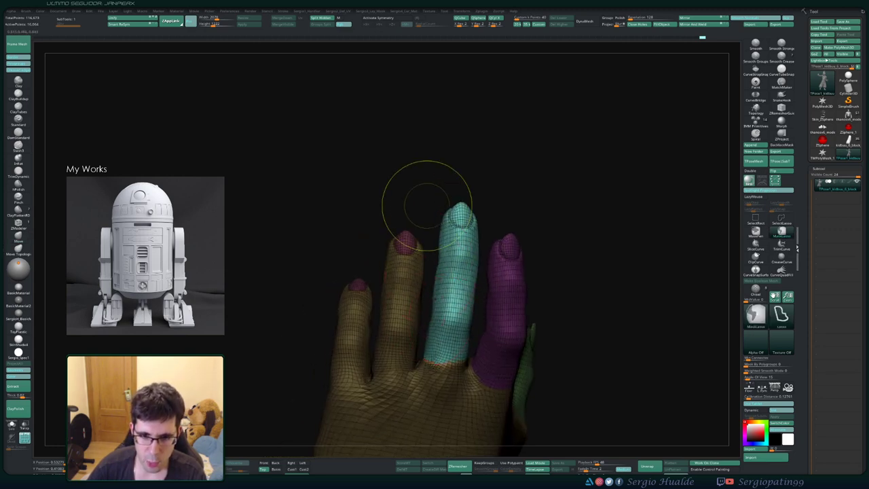
ctrl+drag(427, 205, 430, 215)
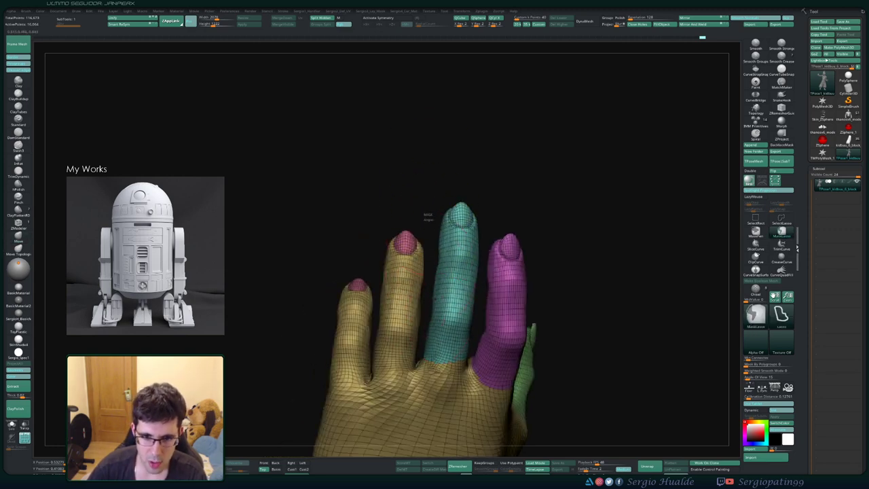
- Mask the ring finger, cleaning the mask from the palm side, and assign it its own polygroup
mouse_move(419, 353)
ctrl+mouse_down()
mouse_move(390, 368)
mouse_move(375, 338)
mouse_move(382, 223)
mouse_move(418, 215)
ctrl+mouse_up()
mouse_move(422, 300)
right_down()
mouse_move(393, 303)
mouse_move(397, 274)
right_up()
mouse_move(397, 273)
ctrl+right_down()
mouse_move(402, 288)
mouse_move(389, 275)
ctrl+right_up()
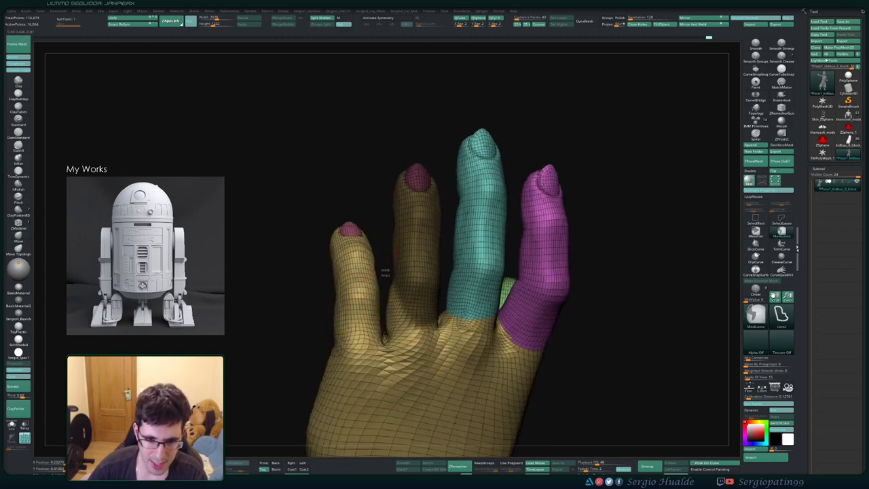
mouse_move(381, 270)
ctrl+mouse_down()
mouse_move(382, 206)
mouse_move(407, 214)
ctrl+mouse_up()
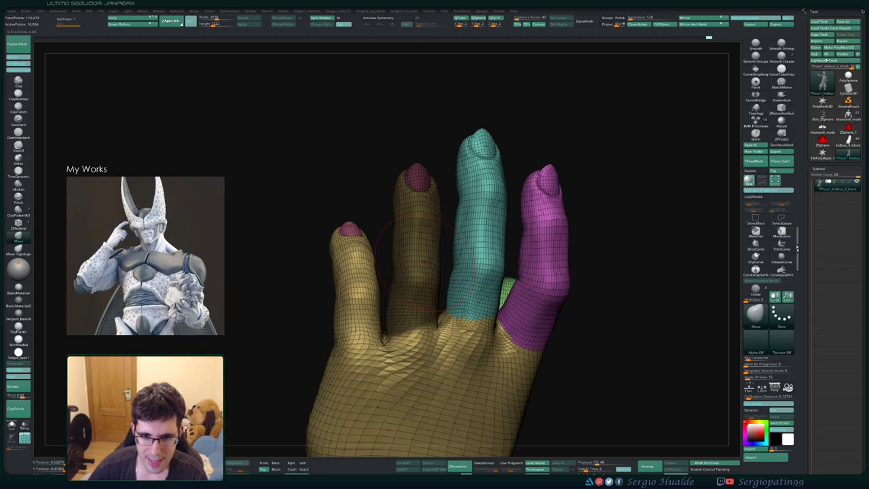
ctrl+right_drag(409, 305, 412, 279)
right_drag(571, 271, 486, 307)
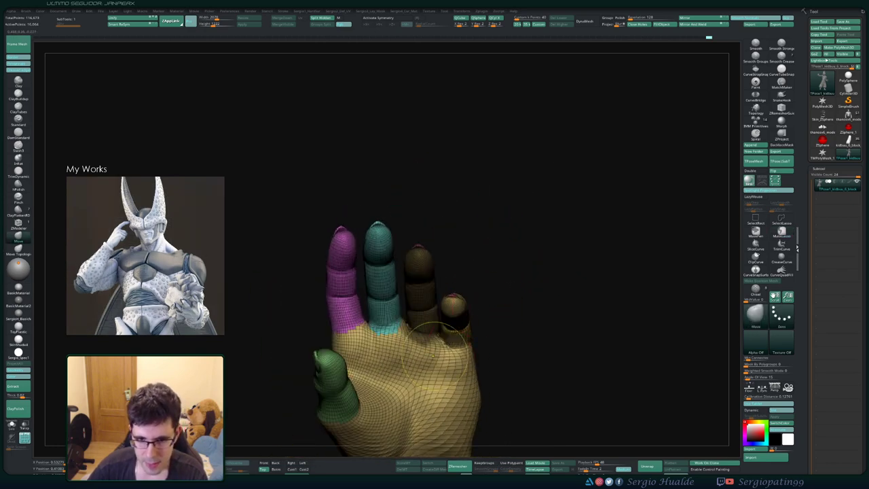
ctrl+right_drag(434, 355, 438, 389)
right_drag(438, 390, 441, 403)
mouse_move(514, 353)
ctrl+mouse_down()
mouse_move(451, 338)
mouse_move(450, 393)
mouse_move(470, 394)
ctrl+mouse_up()
mouse_move(527, 342)
right_down()
mouse_move(407, 376)
mouse_move(411, 322)
mouse_move(371, 361)
mouse_move(382, 331)
right_up()
key(ctrl+w)
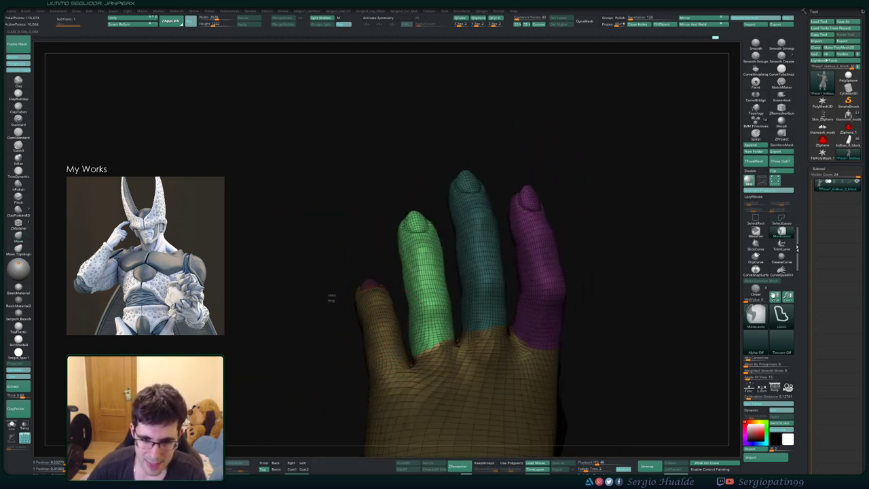
ctrl+drag(329, 294, 324, 287)
- Mask the little finger, make it a separate polygroup and clear the mask
mouse_move(385, 373)
ctrl+mouse_down()
mouse_move(410, 364)
mouse_move(406, 309)
mouse_move(373, 278)
ctrl+mouse_up()
right_drag(370, 288, 452, 329)
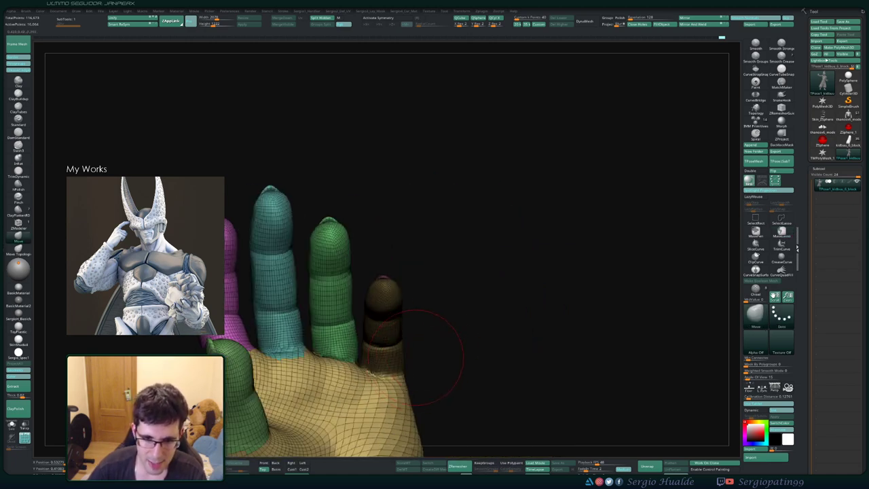
right_drag(415, 358, 457, 313)
key(ctrl+i)
ctrl+drag(457, 313, 473, 328)
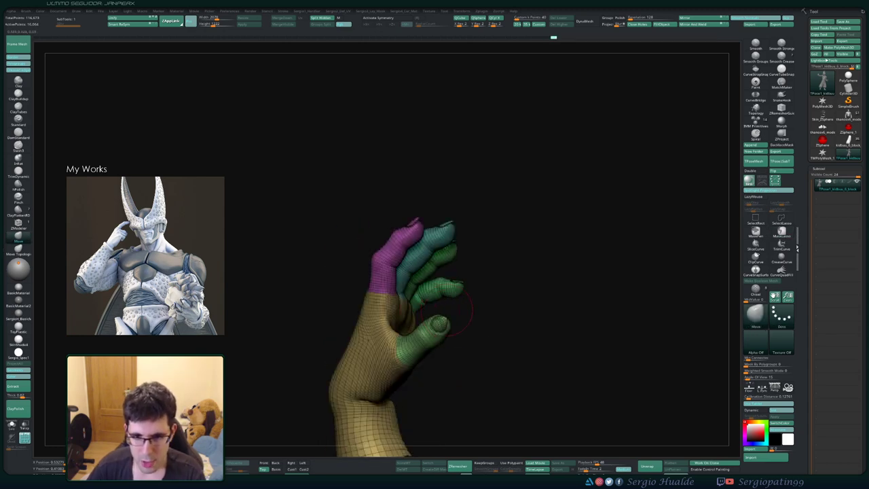
- Hide the polygroup display and, in Transpose rotate mode, mask everything except the index finger
mouse_move(447, 311)
right_down()
mouse_move(494, 300)
mouse_move(491, 316)
mouse_move(470, 234)
right_up()
key(shift+f)
key(shift+f)
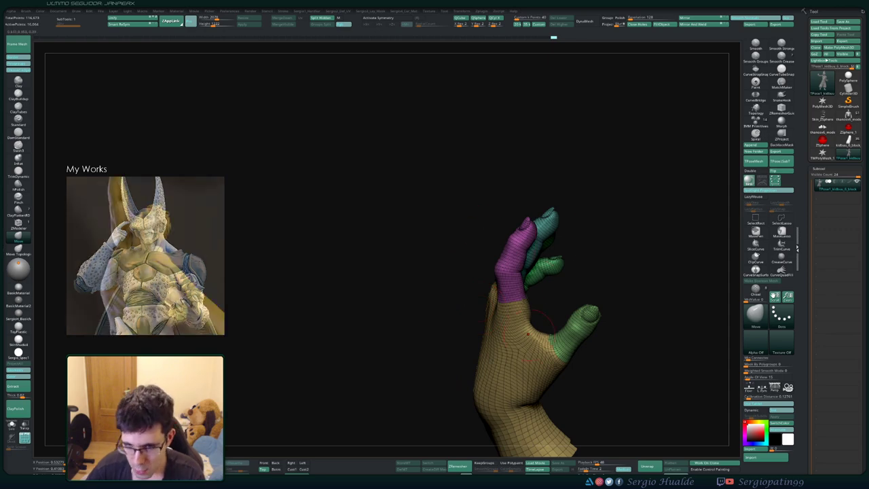
mouse_move(561, 240)
alt+right_down()
mouse_move(531, 193)
mouse_move(535, 255)
mouse_move(518, 308)
mouse_move(483, 291)
alt+right_up()
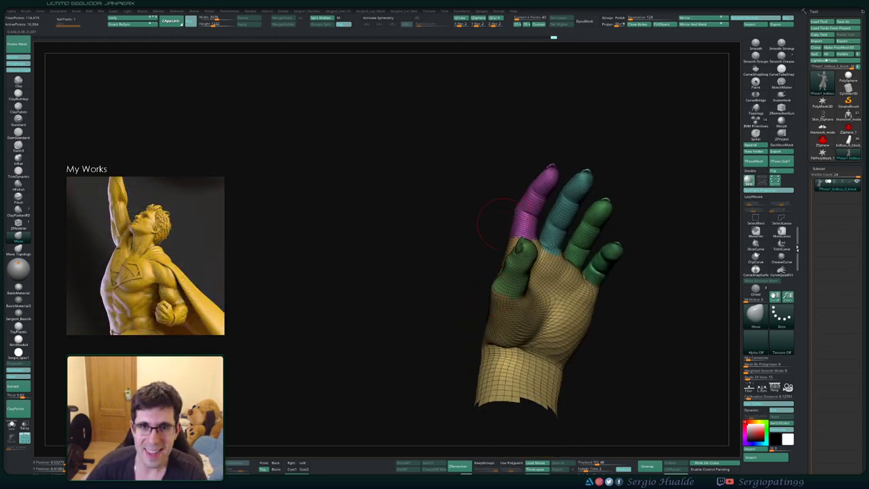
mouse_move(519, 308)
right_down()
mouse_move(532, 286)
mouse_move(535, 408)
mouse_move(525, 450)
right_up()
key(shift+f)
key(shift+f)
key(r)
ctrl+click(437, 324)
key(shift+f)
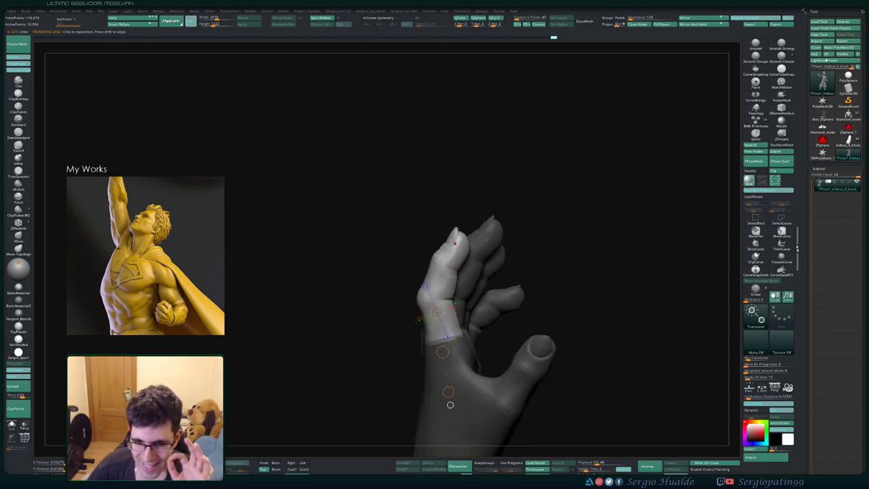
ctrl+right_drag(458, 270, 451, 348)
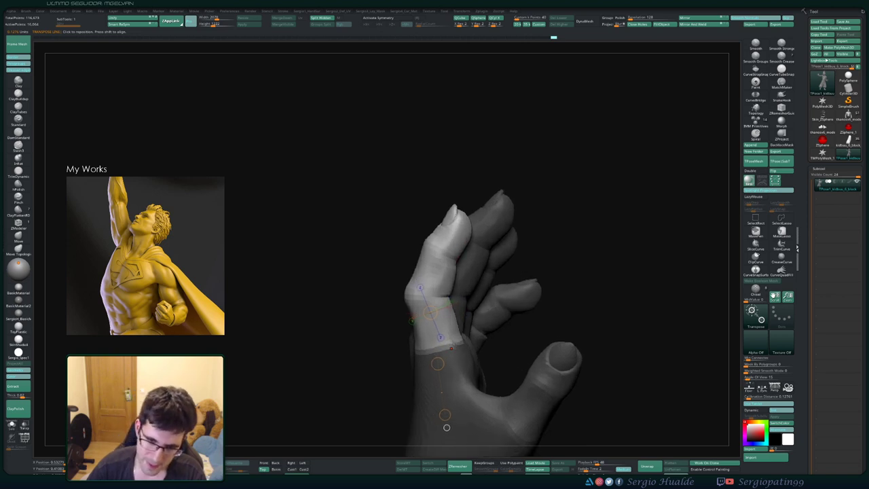
- Soften the mask edge and try to bend the index finger toward the thumb, adjusting its sideways angle
ctrl+click(454, 353)
drag(448, 344, 507, 341)
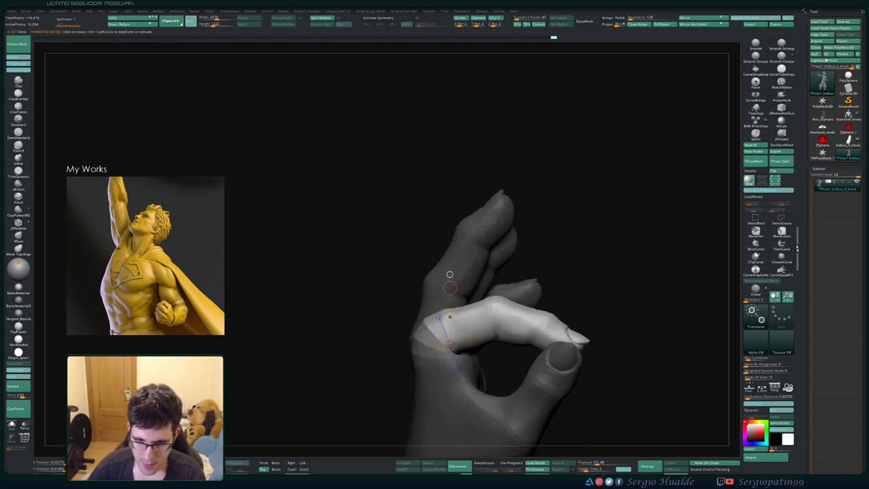
drag(450, 316, 445, 322)
right_drag(496, 312, 607, 387)
drag(475, 345, 460, 346)
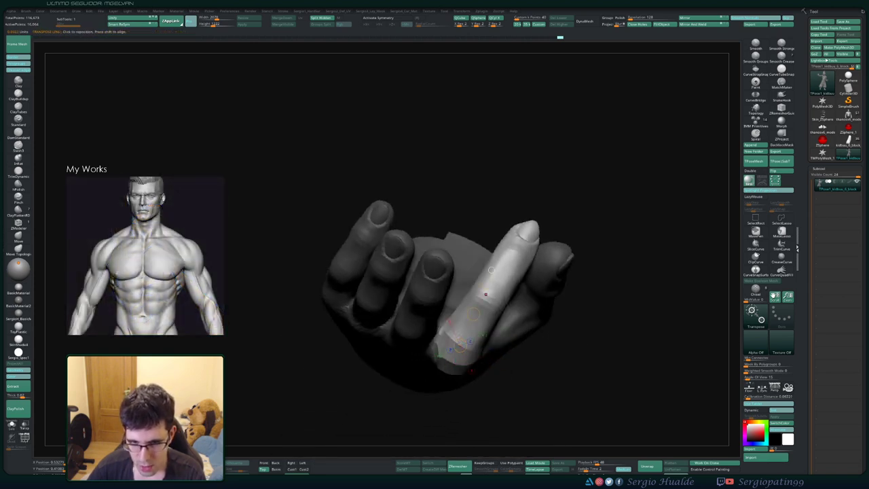
drag(485, 283, 476, 287)
right_drag(479, 288, 438, 214)
right_drag(506, 298, 498, 297)
drag(426, 307, 424, 331)
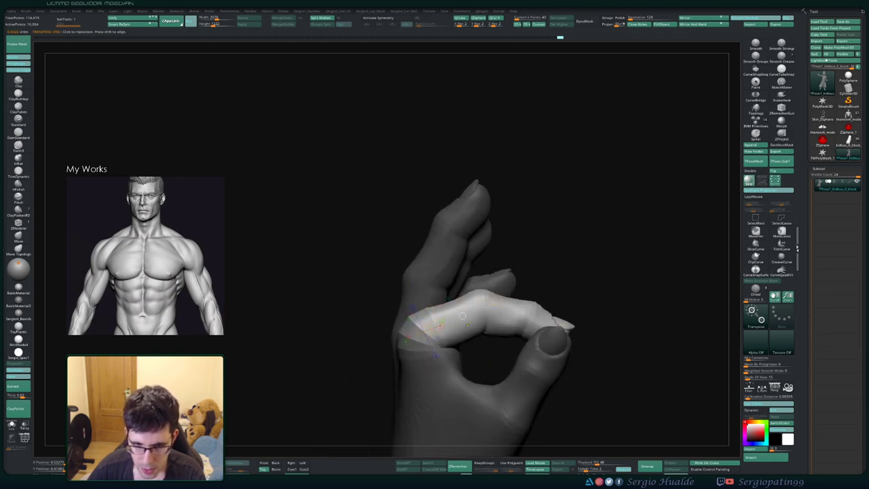
key(ctrl+z)
right_drag(471, 313, 451, 314)
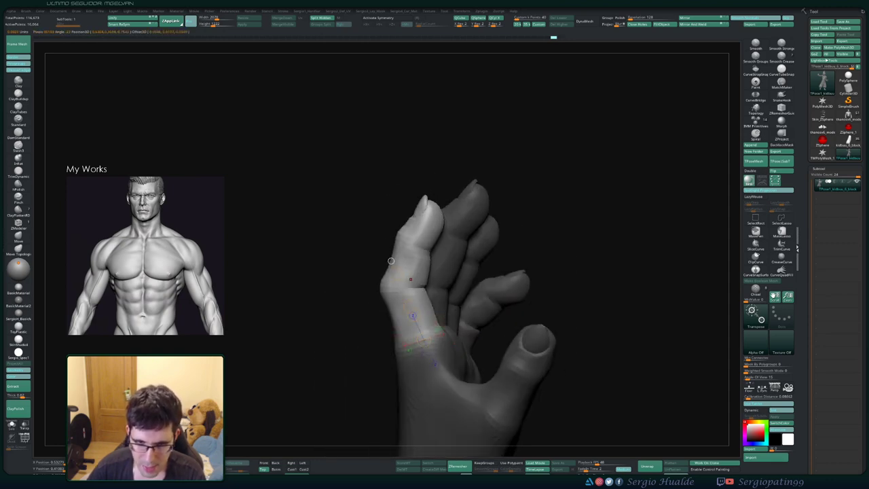
- Sharpen the mask edge and rotate the index finger from its base until its tip meets the thumb
ctrl+alt+click(410, 279)
drag(397, 274, 486, 304)
drag(410, 307, 389, 317)
right_drag(389, 317, 447, 326)
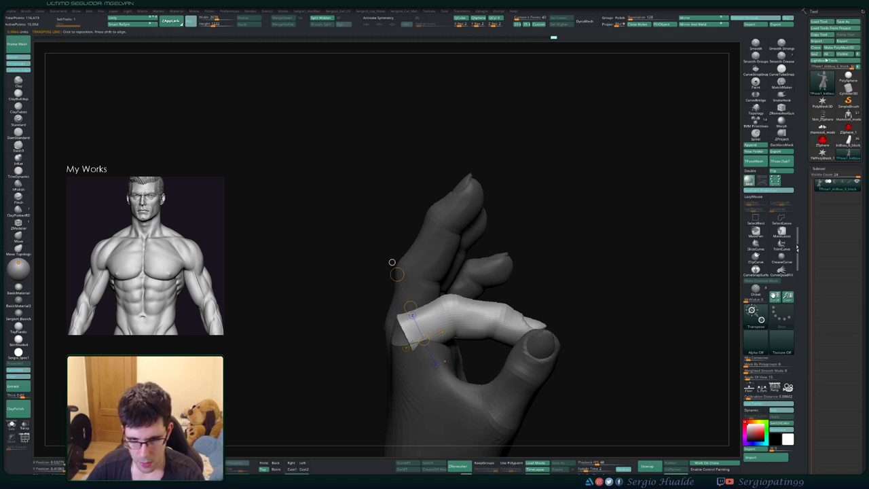
key(ctrl+z)
key(ctrl+z)
key(ctrl+shift+z)
key(ctrl+shift+z)
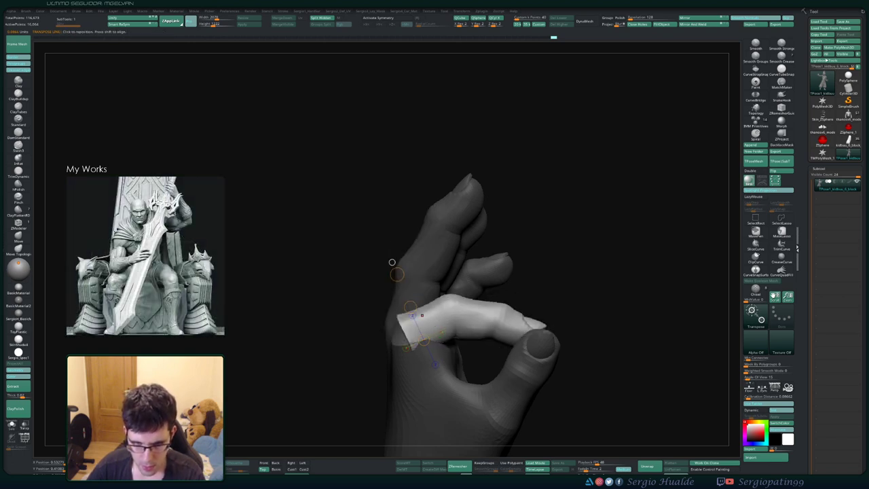
drag(410, 307, 412, 317)
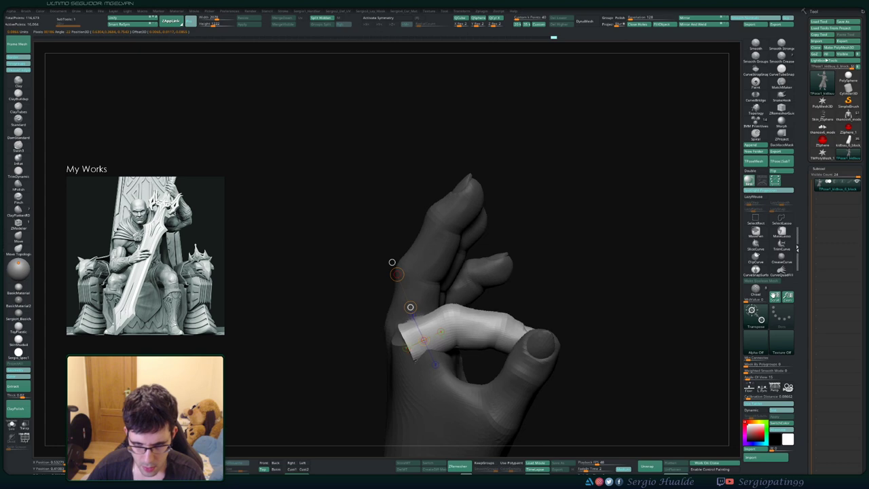
- Rotate the index finger sideways from its base and adjust its angle toward the thumb
right_drag(515, 312, 526, 363)
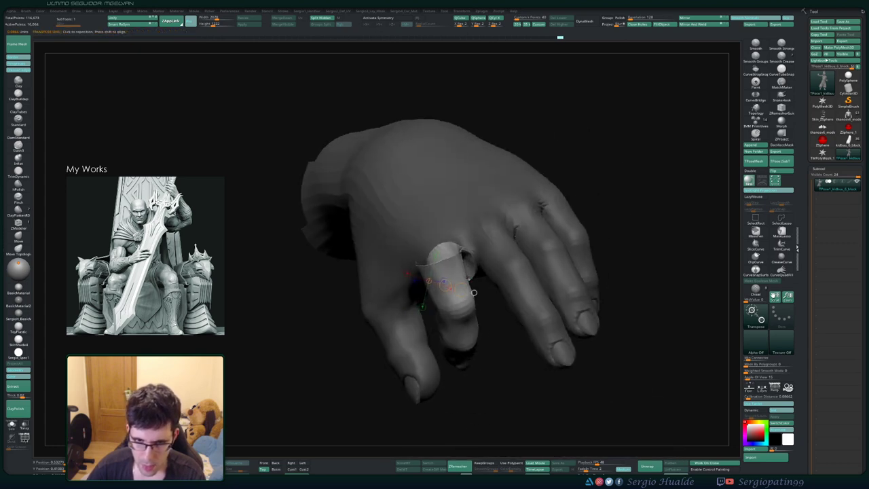
drag(442, 255, 466, 319)
right_drag(475, 325, 444, 329)
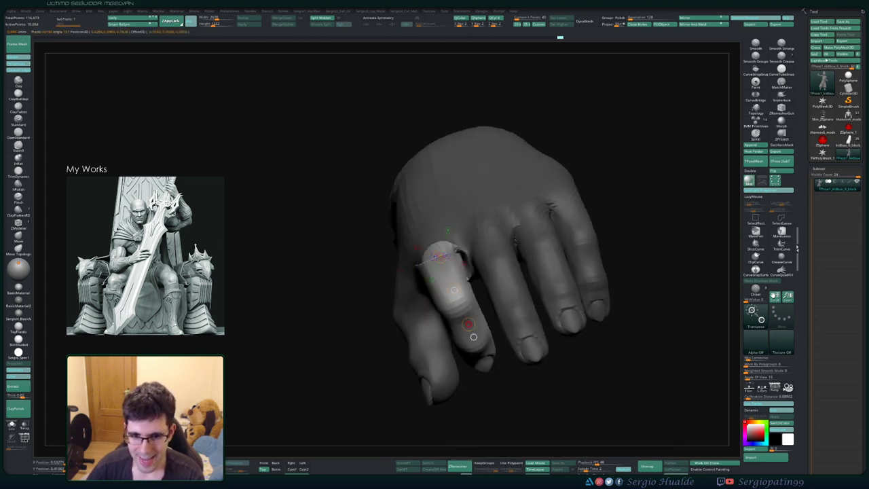
drag(468, 324, 475, 323)
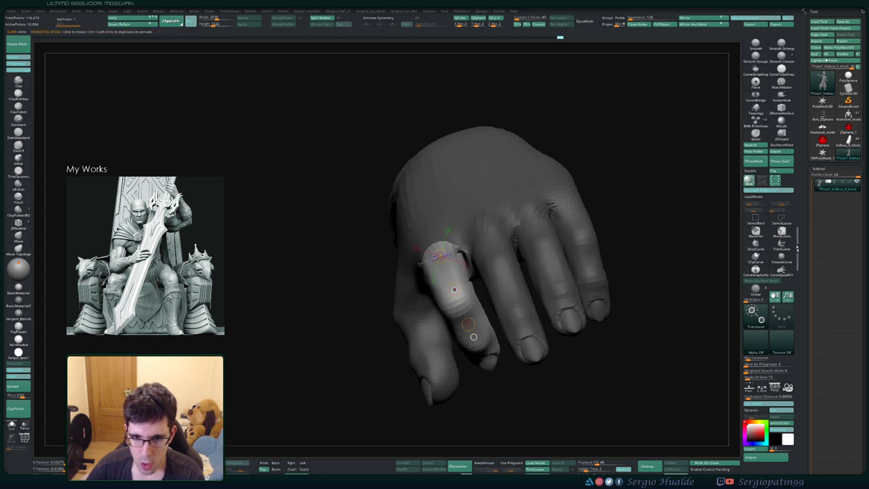
drag(454, 290, 449, 291)
right_drag(453, 292, 468, 217)
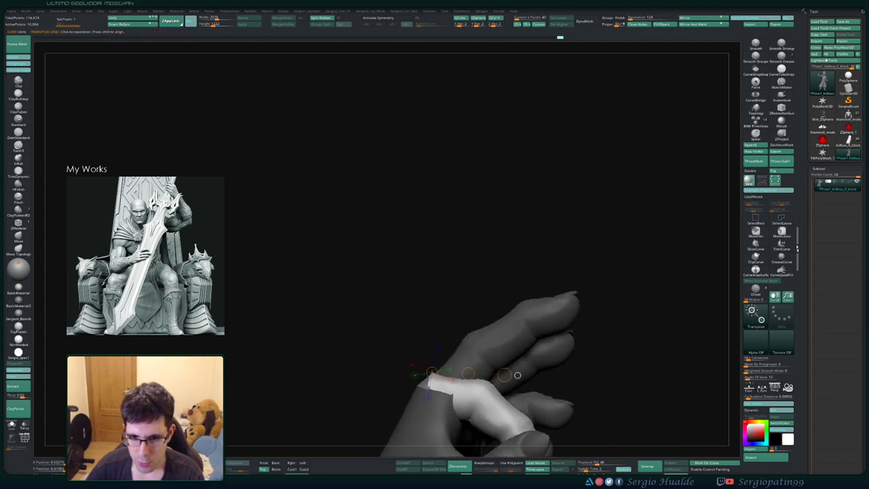
right_drag(444, 380, 417, 296)
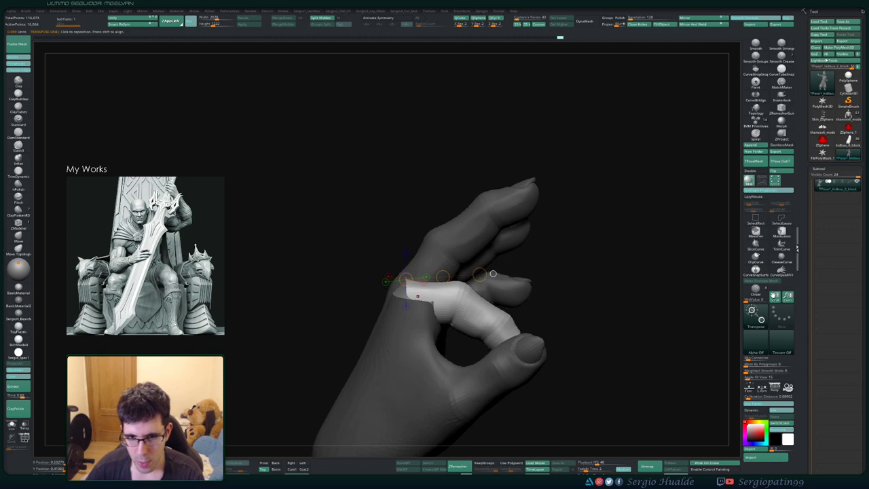
mouse_move(414, 297)
mouse_down()
mouse_move(484, 296)
mouse_move(457, 302)
mouse_up()
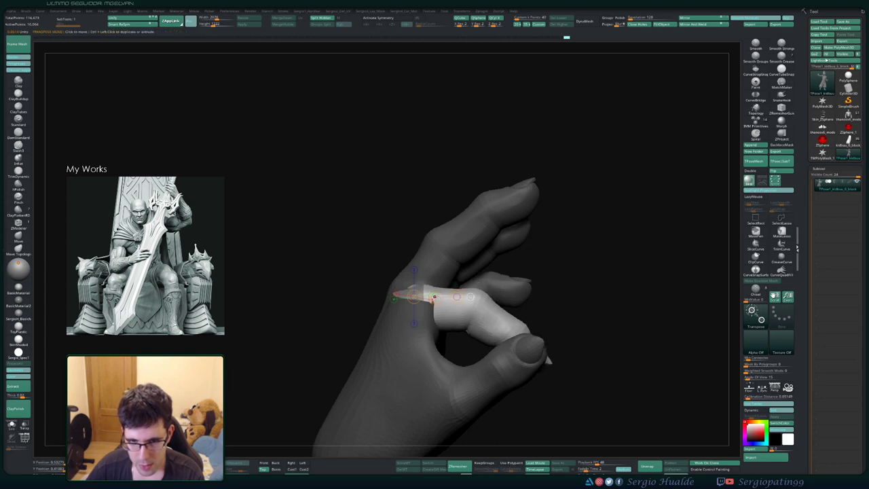
- Mask the index finger's base segment and bend the rest of the finger inward at the middle joint
mouse_move(468, 297)
right_down()
mouse_move(305, 297)
mouse_move(503, 291)
mouse_move(468, 320)
right_up()
key(shift+f)
key(shift+f)
key(q)
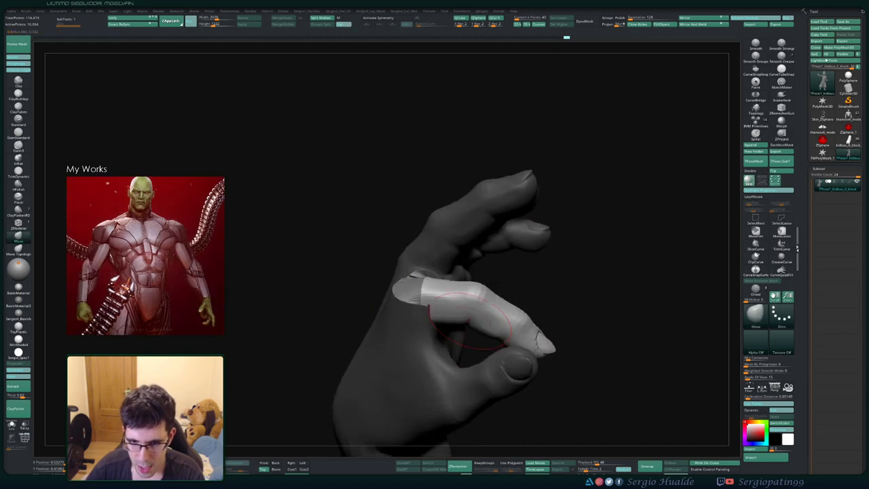
key(ctrl)
ctrl+drag(458, 284, 464, 275)
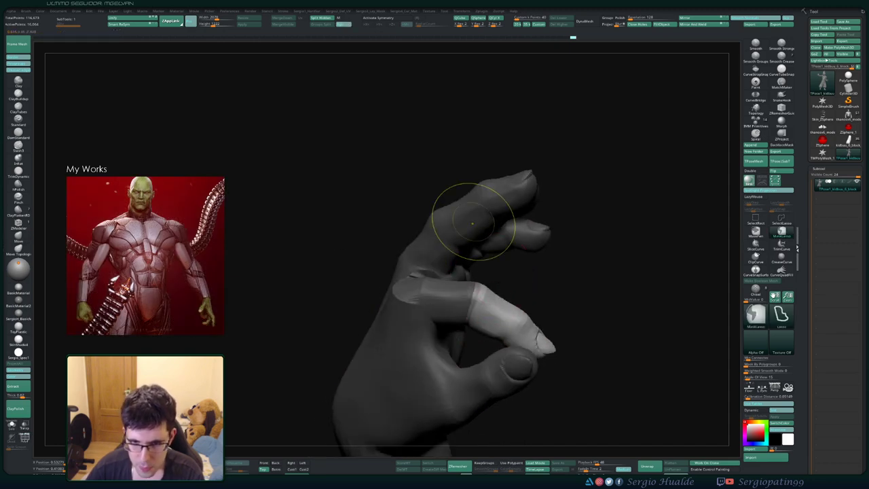
right_drag(475, 221, 476, 289)
key(r)
mouse_move(474, 307)
mouse_down()
mouse_move(509, 338)
mouse_move(471, 345)
mouse_move(498, 322)
mouse_up()
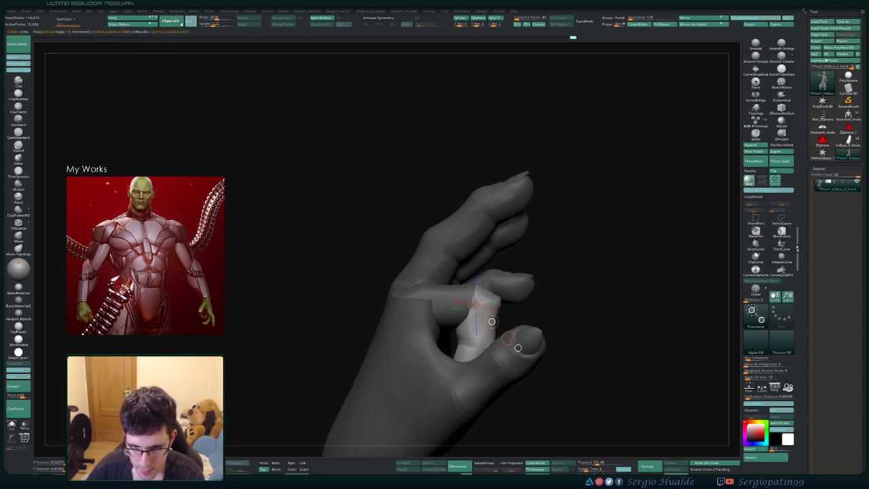
- Mask the index finger's middle segment and curl the fingertip in toward the palm
key(q)
right_drag(523, 349, 547, 305)
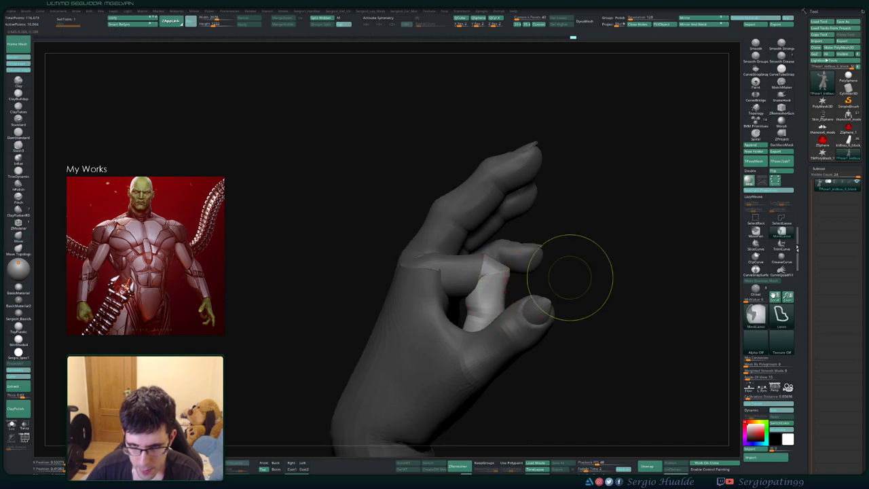
mouse_move(572, 274)
ctrl+mouse_down()
mouse_move(446, 281)
mouse_move(533, 318)
mouse_move(528, 326)
ctrl+mouse_up()
key(r)
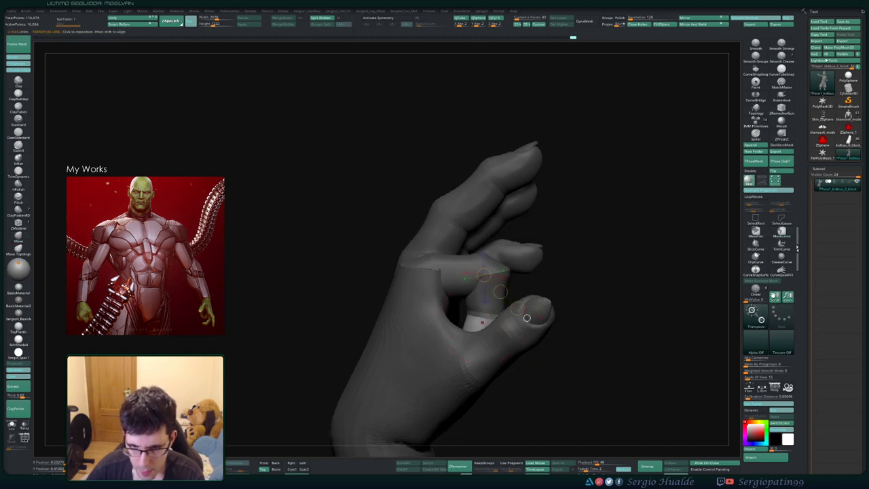
drag(474, 347, 454, 329)
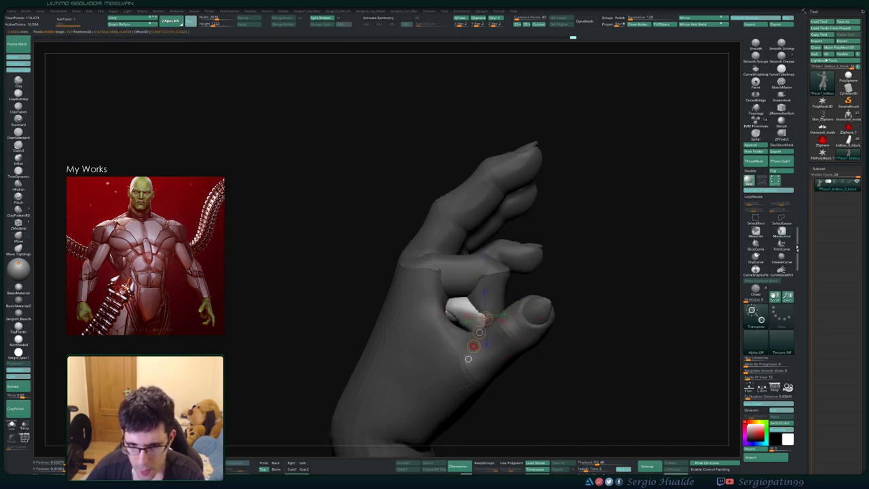
- Adjust the Move brush size and nudge the curled index fingertip from the palm side
right_drag(473, 346, 407, 339)
key(q)
mouse_move(492, 295)
right_down()
mouse_move(451, 254)
mouse_move(445, 234)
right_up()
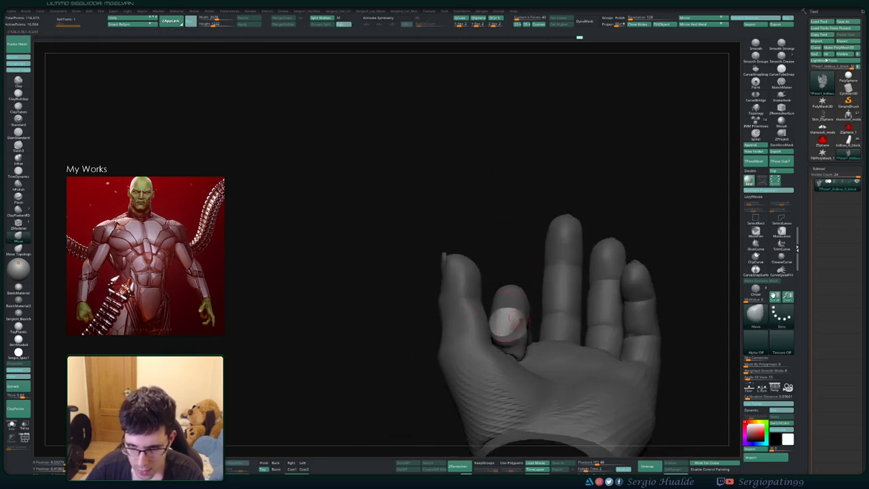
key(s)
drag(516, 325, 517, 325)
right_drag(518, 325, 520, 320)
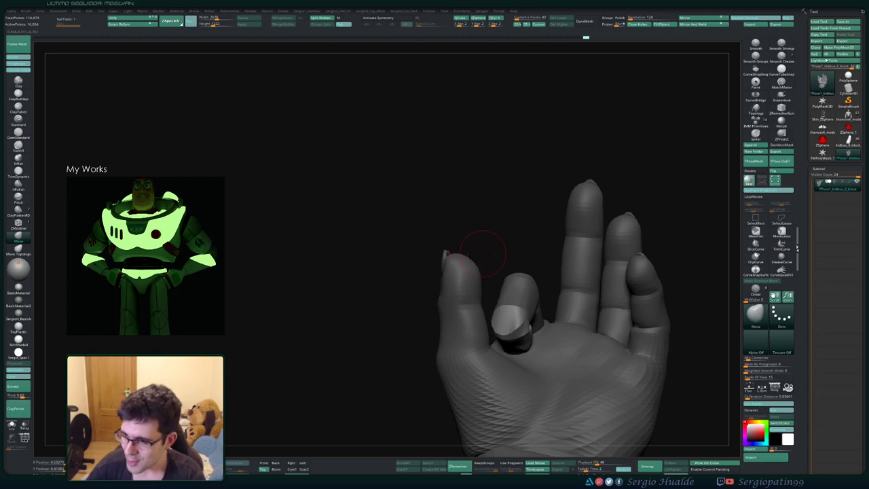
- Mask the whole hand except the middle finger and soften the mask edge at the finger's base
drag(487, 261, 501, 245)
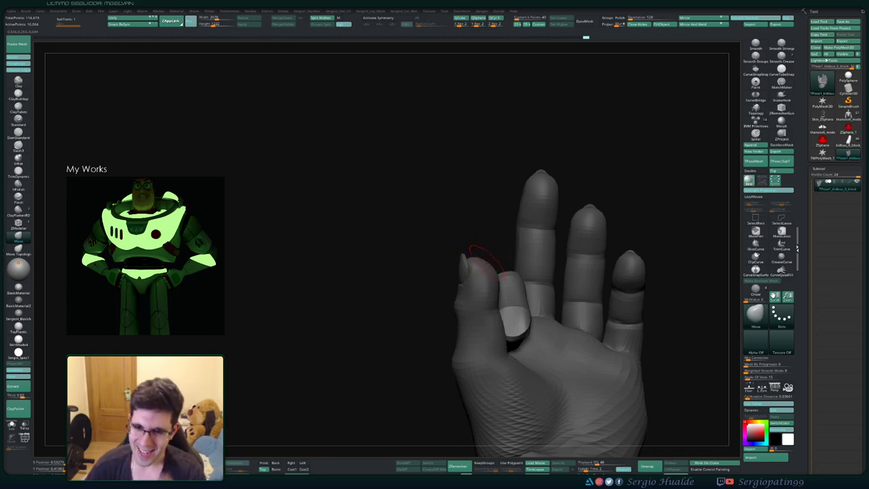
mouse_move(487, 262)
right_down()
mouse_move(509, 280)
mouse_move(489, 322)
right_up()
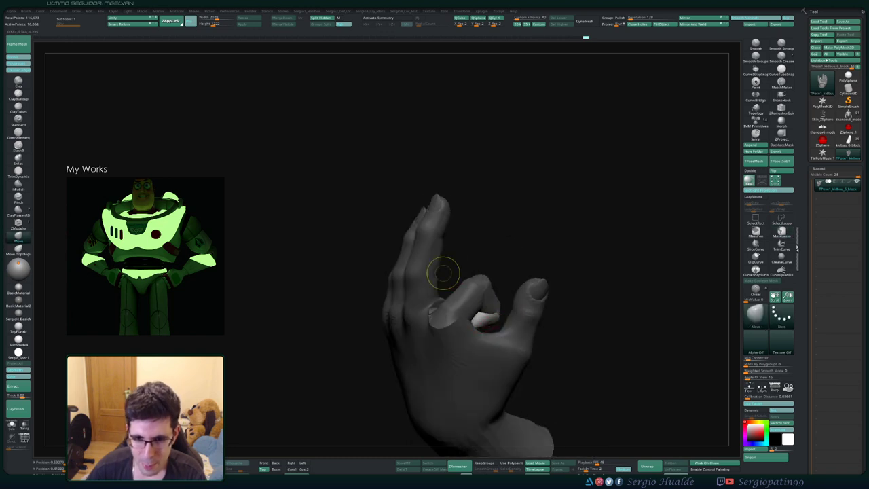
mouse_move(443, 273)
right_down()
mouse_move(469, 290)
mouse_move(458, 334)
mouse_move(449, 310)
right_up()
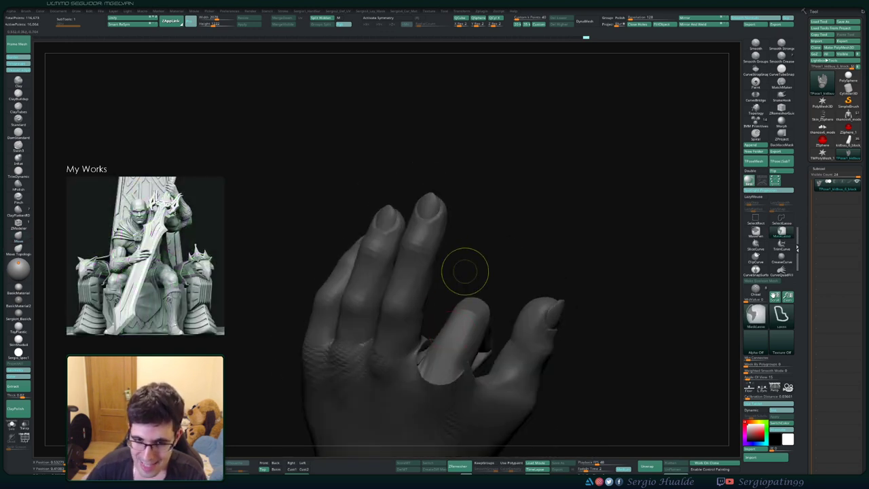
ctrl+drag(465, 272, 468, 285)
key(w)
ctrl+drag(406, 326, 471, 291)
key(q)
mouse_move(471, 291)
right_down()
mouse_move(442, 320)
mouse_move(400, 334)
mouse_move(407, 349)
mouse_move(486, 313)
right_up()
ctrl+click(432, 320)
ctrl+click(432, 319)
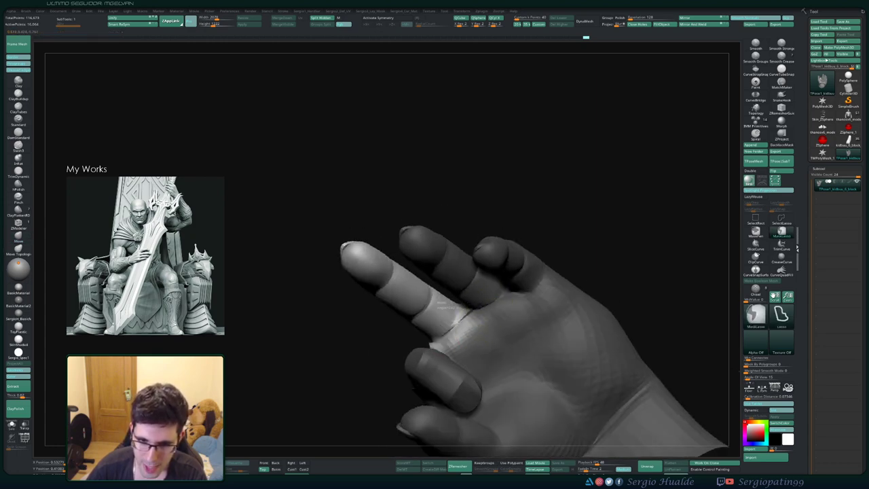
mouse_move(420, 325)
ctrl+mouse_down()
mouse_move(471, 307)
mouse_move(461, 305)
ctrl+mouse_up()
- Bend the middle finger down toward the palm from its knuckle and correct its sideways angle
mouse_move(461, 306)
right_down()
mouse_move(448, 331)
mouse_move(475, 329)
mouse_move(428, 348)
right_up()
key(r)
mouse_move(386, 362)
mouse_down()
mouse_move(386, 308)
mouse_move(405, 311)
mouse_move(443, 361)
mouse_up()
mouse_move(541, 411)
right_down()
mouse_move(468, 366)
mouse_move(454, 390)
mouse_move(414, 265)
mouse_move(388, 254)
right_up()
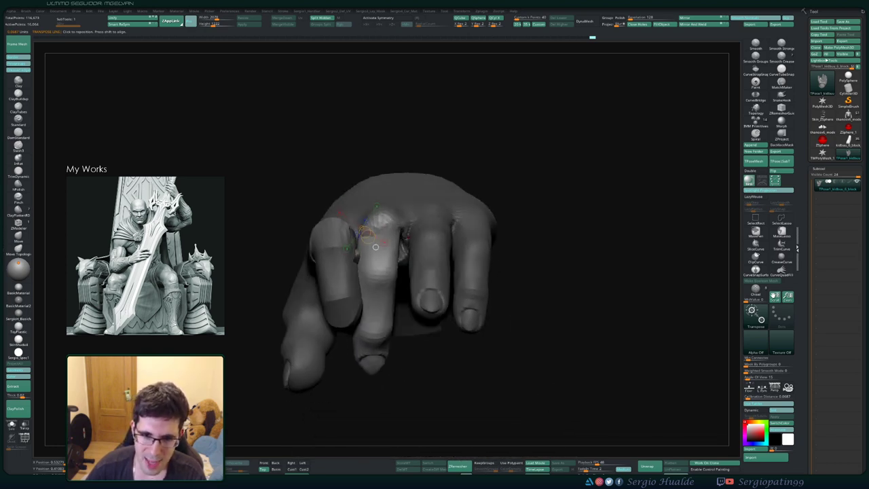
drag(384, 218, 389, 304)
drag(384, 261, 377, 262)
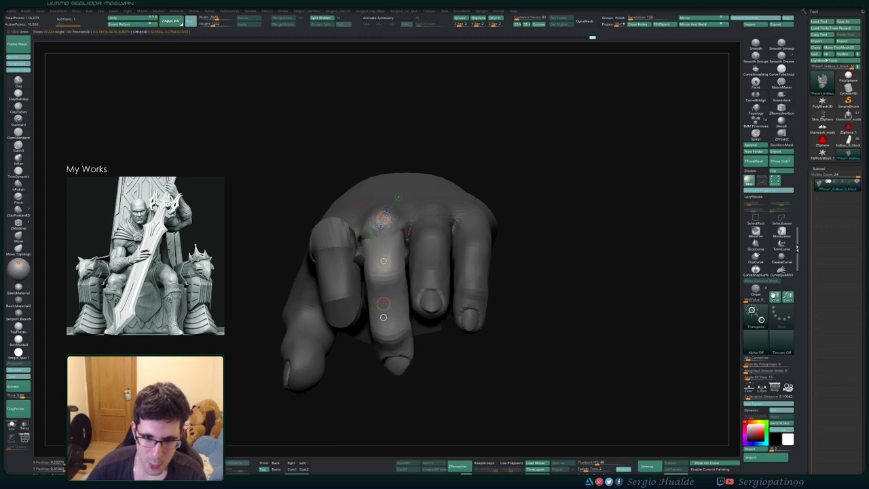
- Check the bent middle finger from the side and palm, and hide the little finger's polygroup
right_drag(379, 273, 455, 278)
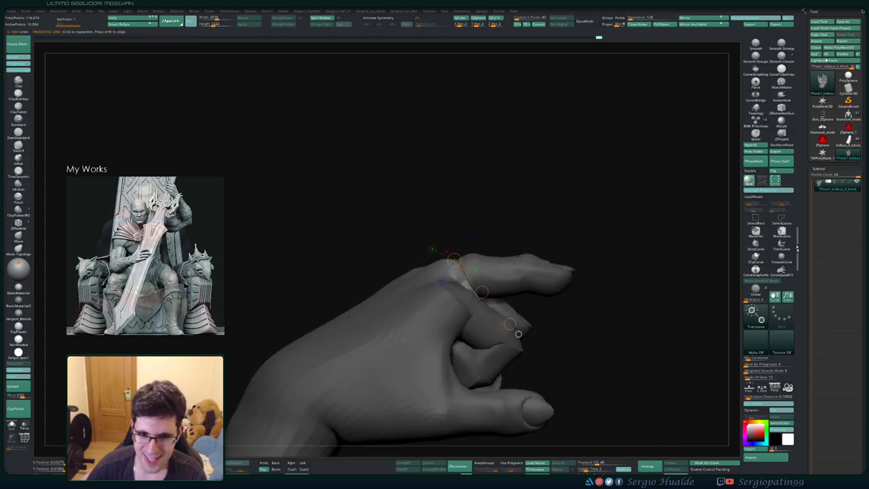
right_drag(517, 333, 375, 245)
mouse_move(374, 233)
right_down()
mouse_move(414, 223)
mouse_move(405, 195)
right_up()
drag(402, 190, 412, 202)
right_drag(411, 201, 343, 202)
key(q)
ctrl+shift+click(469, 230)
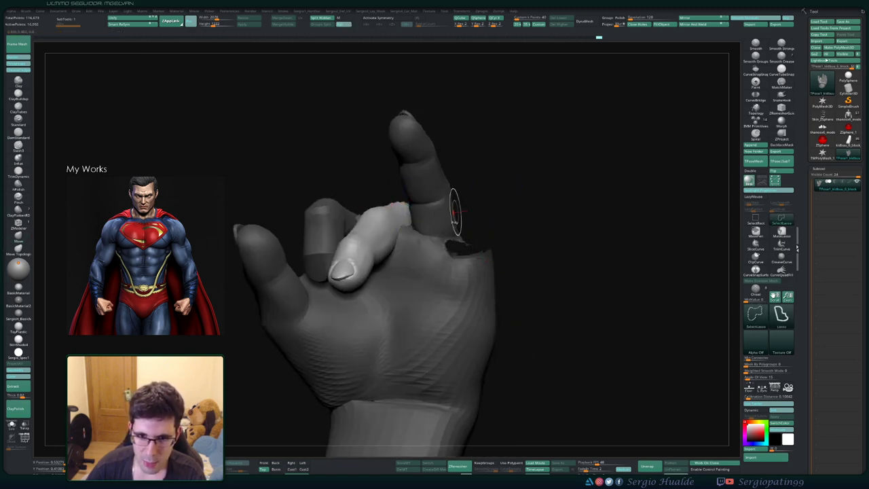
- Hide the upright ring finger and bend the unmasked middle finger at its base knuckle with Transpose Rotate
ctrl+shift+click(440, 192)
key(ctrl+z)
ctrl+shift+click(445, 197)
right_drag(448, 199, 392, 234)
key(r)
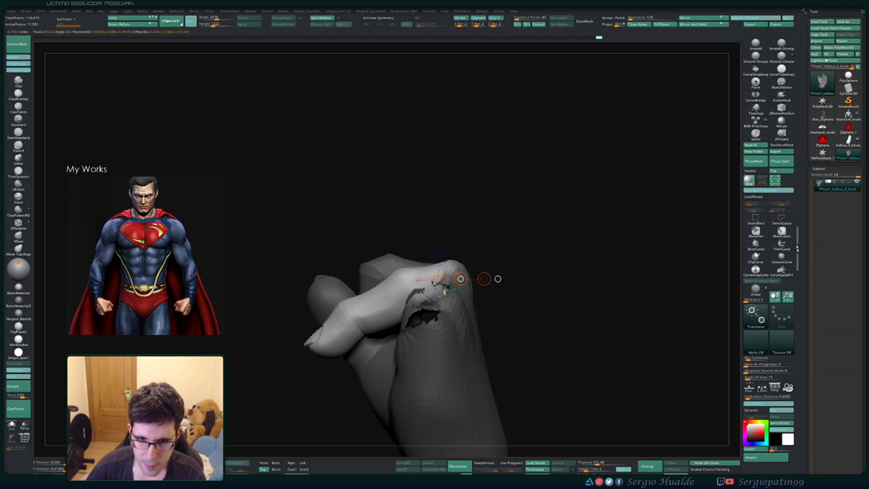
drag(460, 278, 436, 279)
mouse_move(437, 279)
right_down()
mouse_move(436, 357)
mouse_move(429, 288)
right_up()
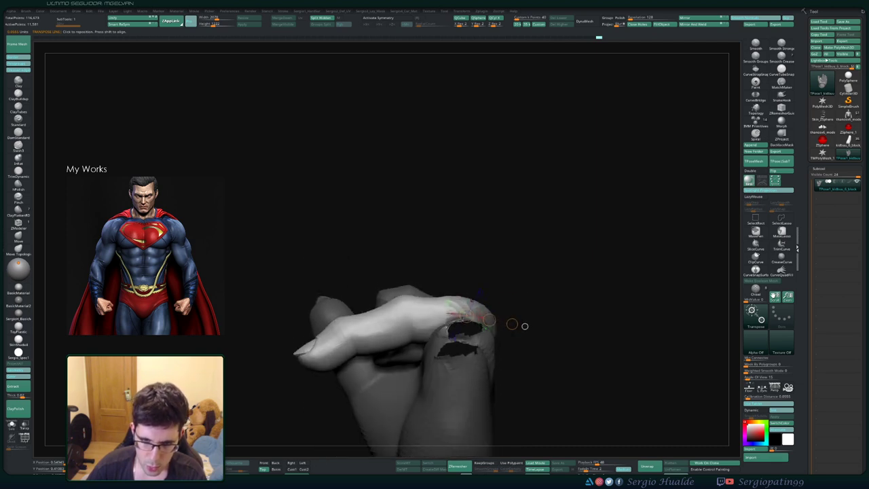
- Mask the middle finger's base segment and bend the rest of the finger down at the middle joint
mouse_move(482, 312)
shift+mouse_down()
mouse_move(427, 312)
mouse_move(427, 300)
mouse_move(435, 361)
mouse_move(515, 275)
shift+mouse_up()
key(q)
key(r)
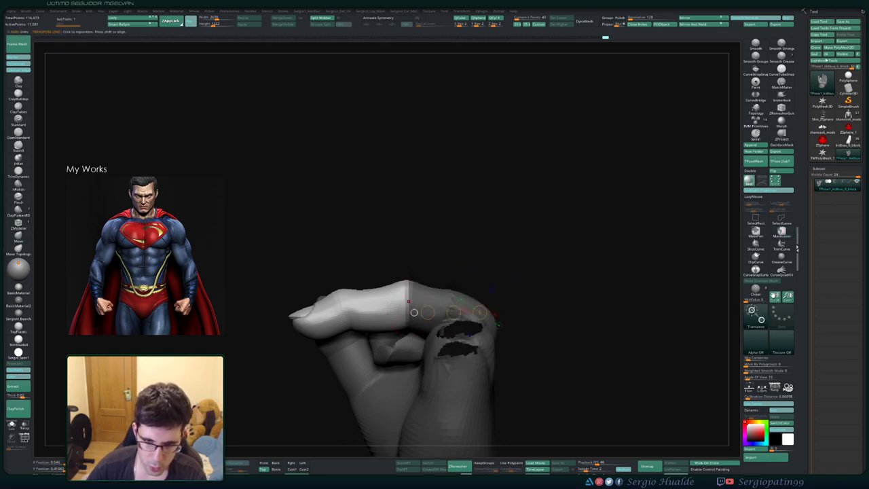
mouse_move(409, 301)
mouse_down()
mouse_move(360, 321)
mouse_move(415, 363)
mouse_up()
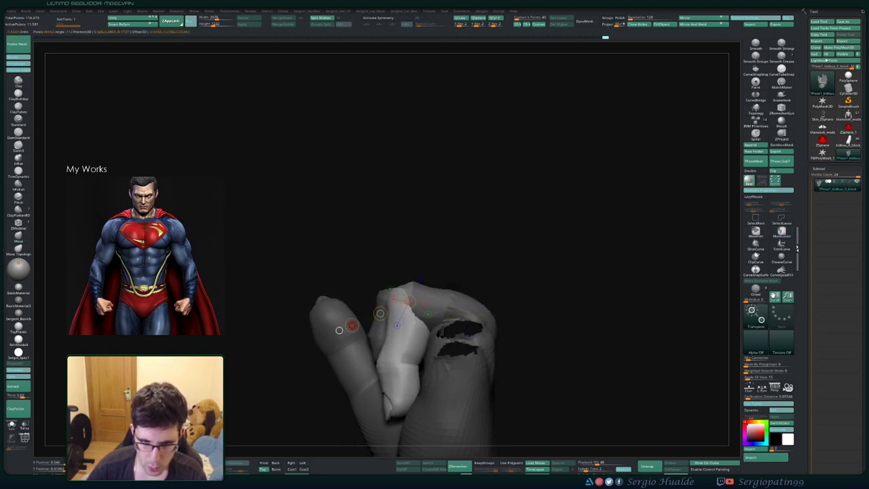
right_drag(415, 364, 475, 360)
drag(443, 287, 441, 351)
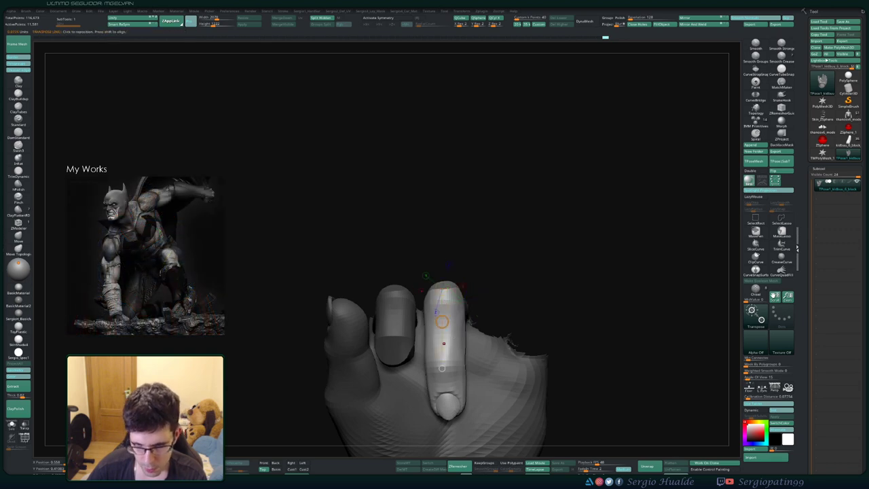
mouse_move(442, 366)
right_down()
mouse_move(386, 363)
mouse_move(401, 380)
mouse_move(377, 353)
mouse_move(361, 353)
right_up()
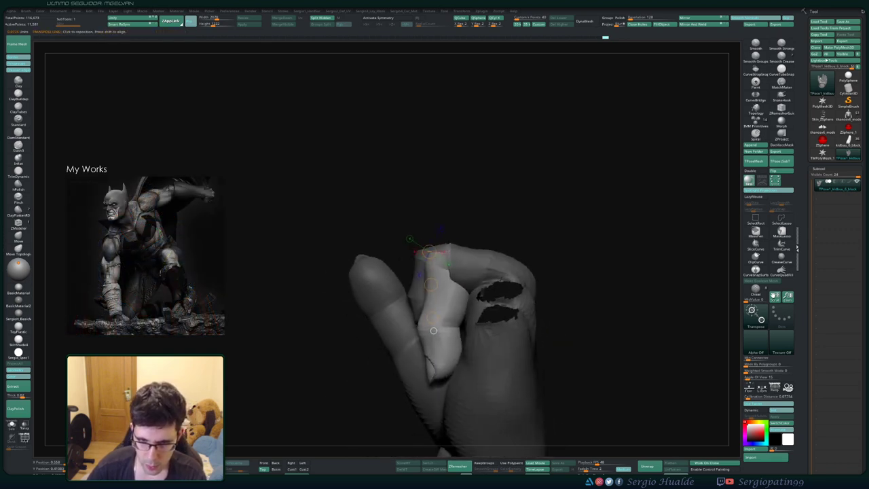
- Mask the middle finger down to its last joint, curl the fingertip in toward the palm, and undo the extra adjustments
mouse_move(527, 218)
ctrl+mouse_down()
mouse_move(384, 266)
mouse_move(421, 325)
mouse_move(561, 270)
ctrl+mouse_up()
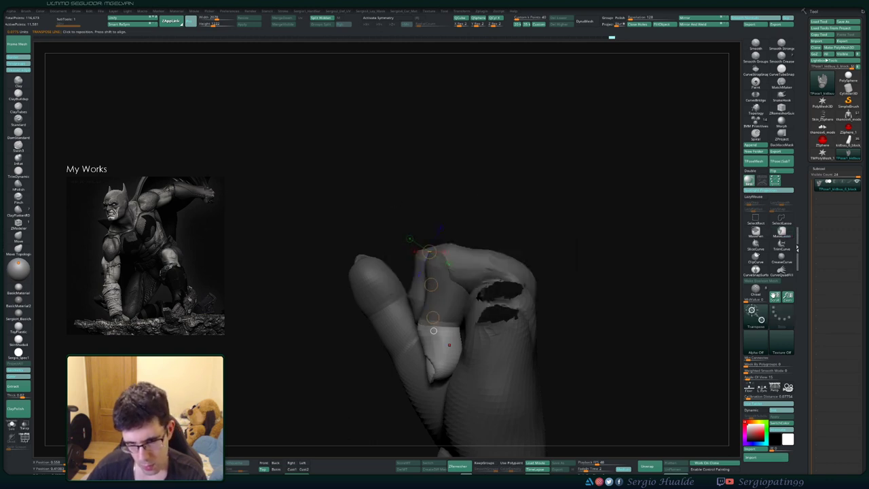
mouse_move(424, 331)
mouse_down()
mouse_move(440, 372)
mouse_move(463, 350)
mouse_move(467, 324)
mouse_up()
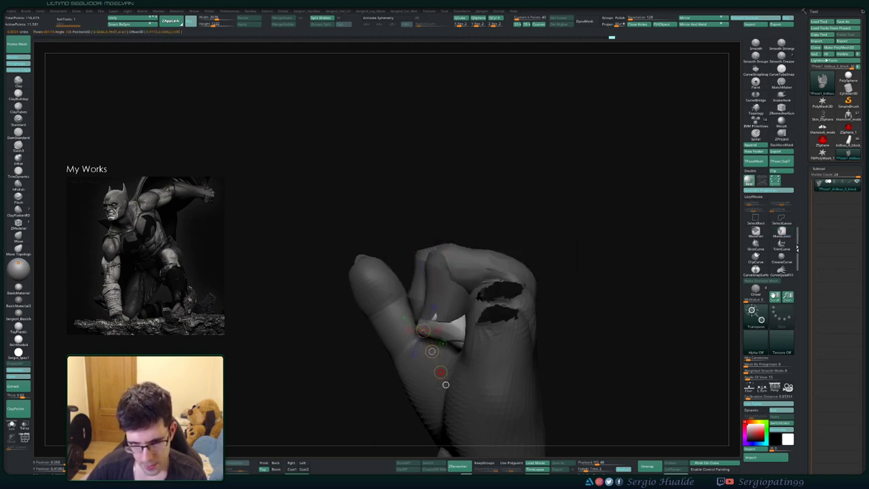
drag(441, 372, 444, 361)
key(ctrl+z)
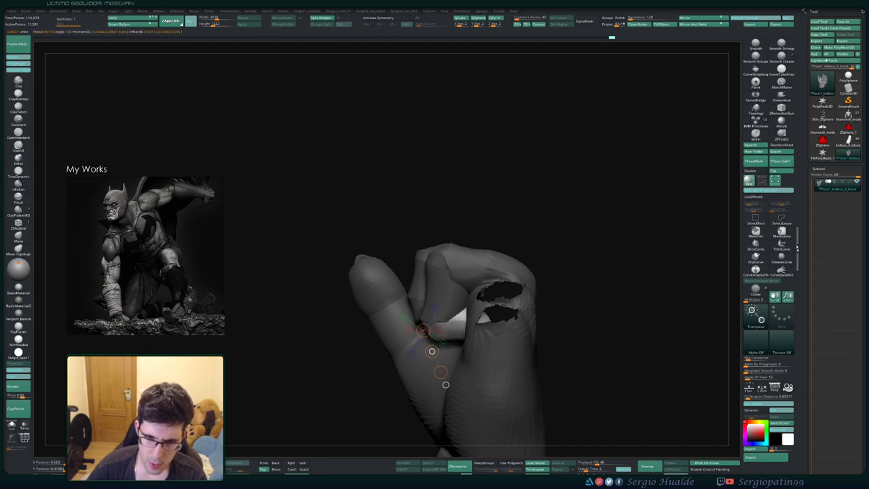
key(ctrl+z)
key(ctrl+z)
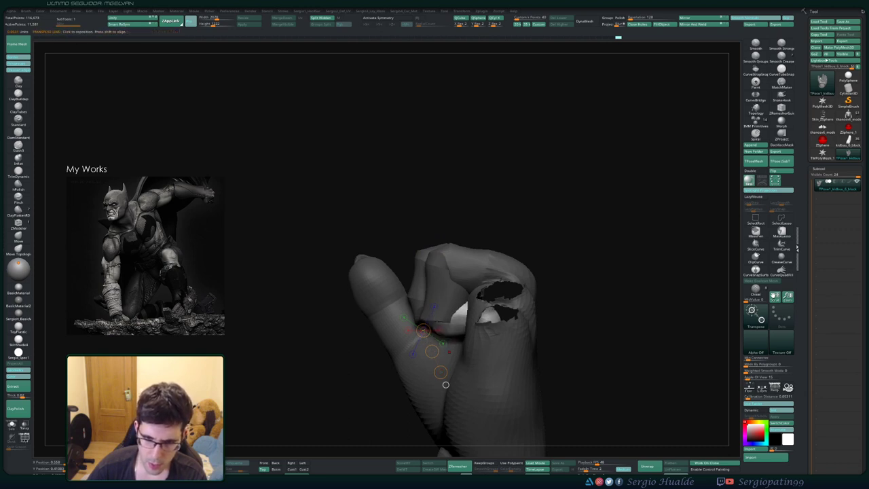
- Mask everything except the middle finger and shift the finger slightly toward the index finger
mouse_move(427, 346)
right_down()
mouse_move(479, 333)
mouse_move(479, 285)
right_up()
key(q)
mouse_move(479, 285)
right_down()
mouse_move(468, 305)
mouse_move(502, 298)
right_up()
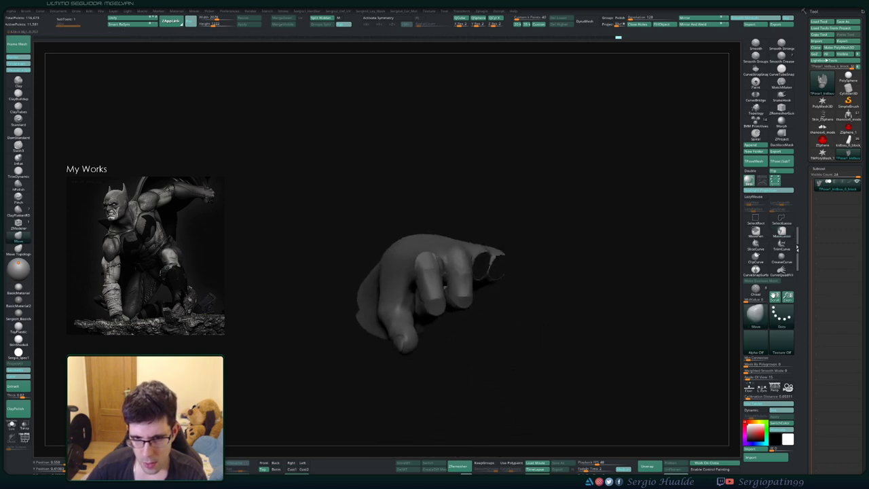
right_drag(470, 239, 484, 221)
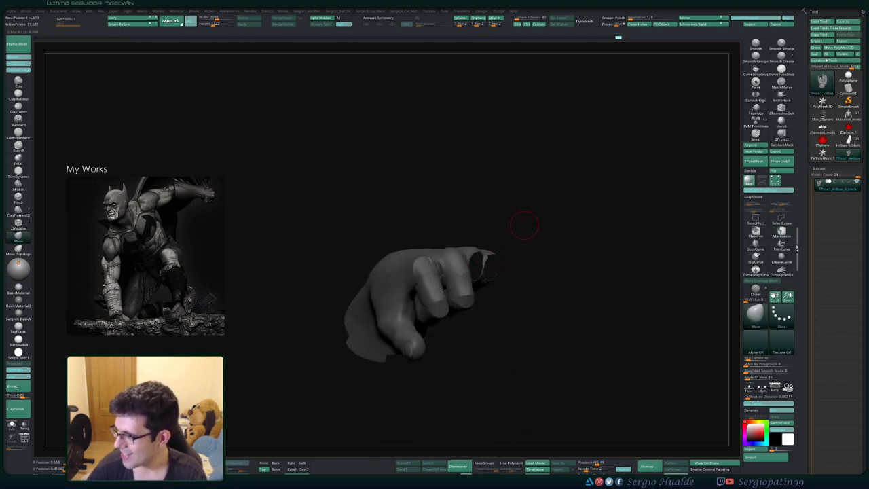
mouse_move(543, 243)
right_down()
mouse_move(468, 258)
mouse_move(458, 299)
right_up()
key(r)
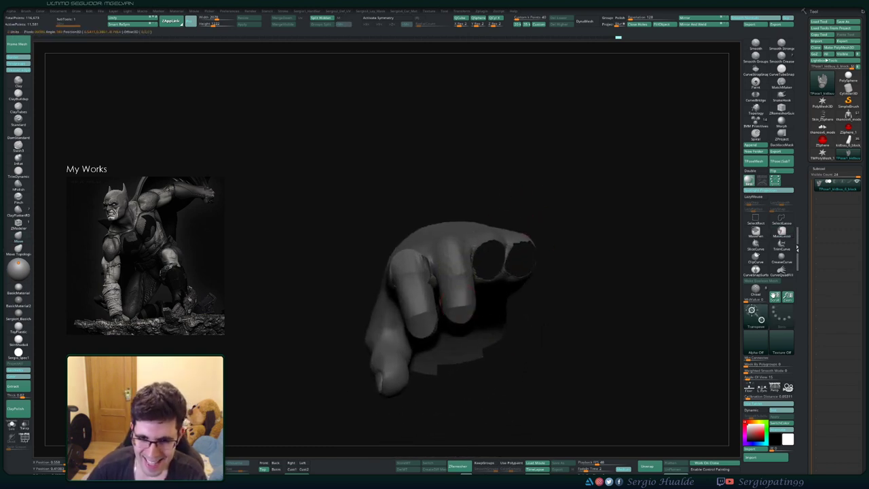
ctrl+click(470, 298)
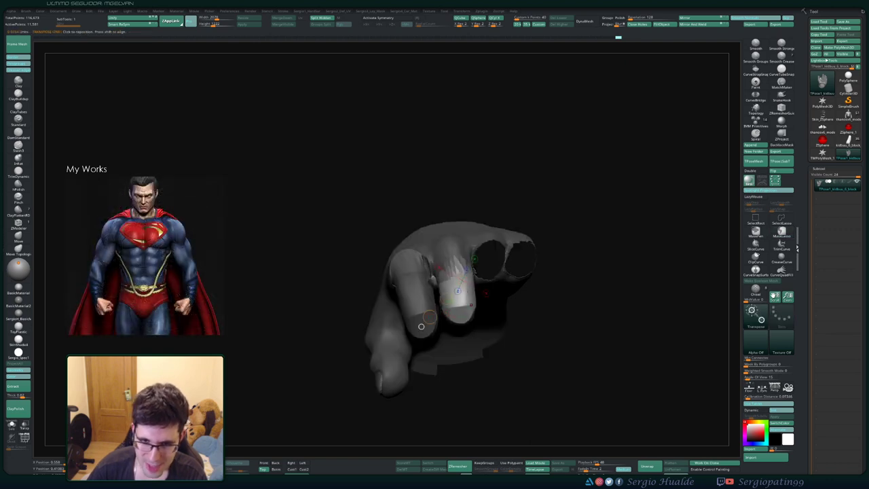
ctrl+click(464, 302)
key(w)
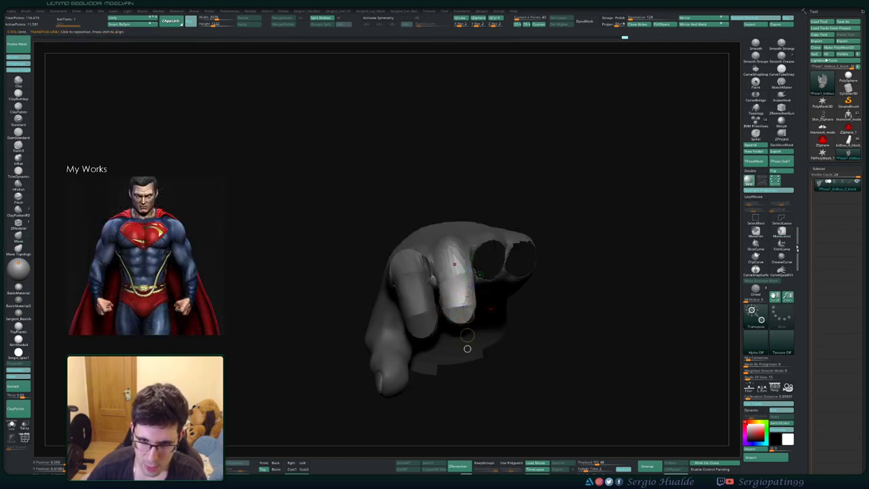
drag(462, 290, 456, 295)
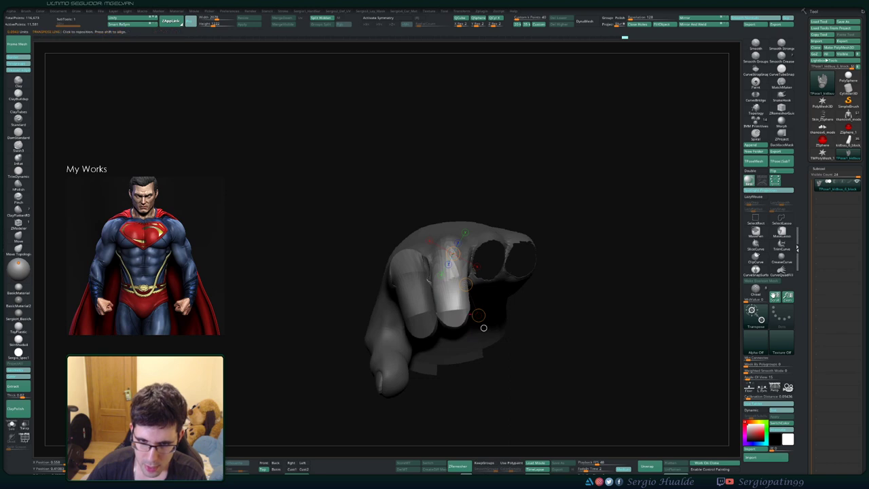
- Mask everything except the index finger, reposition it slightly, and clear the mask
mouse_move(483, 327)
right_down()
mouse_move(483, 163)
mouse_move(481, 264)
mouse_move(487, 253)
mouse_move(455, 265)
right_up()
key(q)
mouse_move(387, 267)
right_down()
mouse_move(478, 274)
mouse_move(469, 283)
right_up()
key(w)
ctrl+click(473, 265)
key(q)
key(w)
mouse_move(468, 284)
mouse_down()
mouse_move(497, 269)
mouse_move(453, 270)
mouse_up()
mouse_move(491, 275)
right_down()
mouse_move(366, 278)
mouse_move(566, 252)
right_up()
key(q)
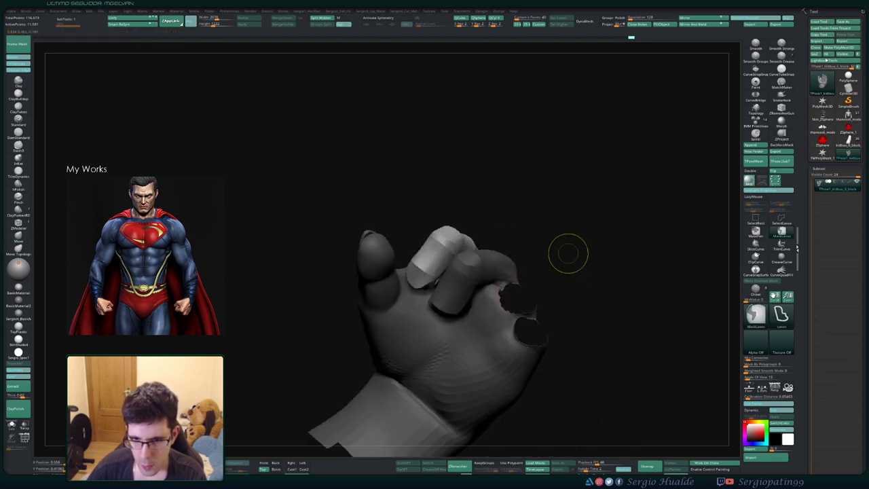
ctrl+drag(566, 252, 581, 271)
- Unhide the whole figure and clear the mask left on the ring and little fingers
right_drag(576, 268, 501, 277)
ctrl+shift+click(498, 278)
key(w)
ctrl+click(487, 271)
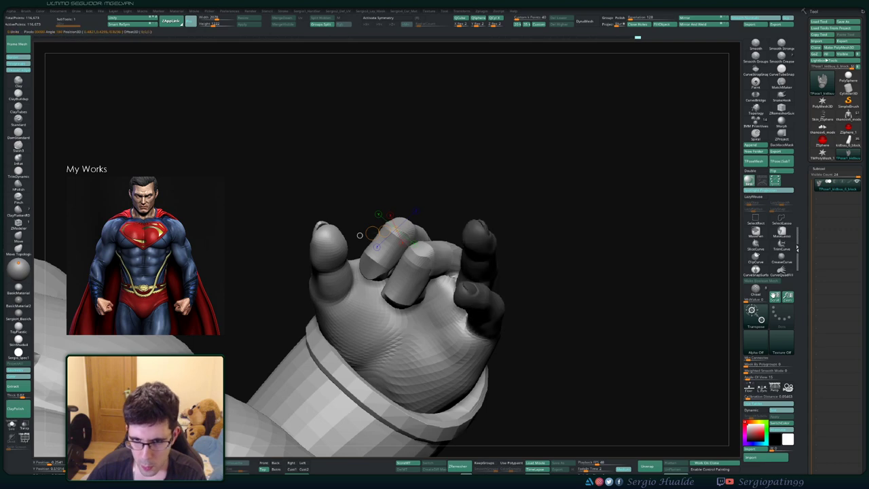
key(q)
ctrl+drag(522, 295, 516, 302)
ctrl+right_drag(516, 301, 455, 335)
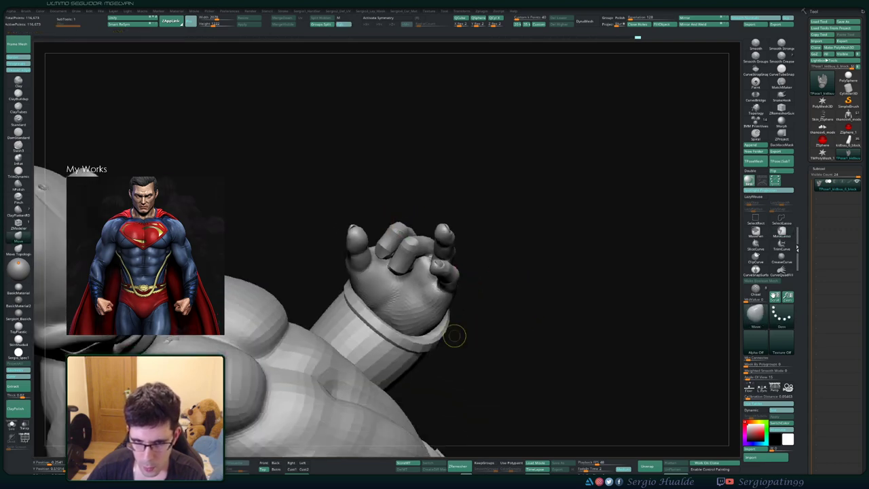
- Switch to SelectRect and hide the trousers, belt and wristbands, leaving only the body displayed
ctrl+shift+drag(443, 326, 383, 306)
ctrl+shift+click(754, 220)
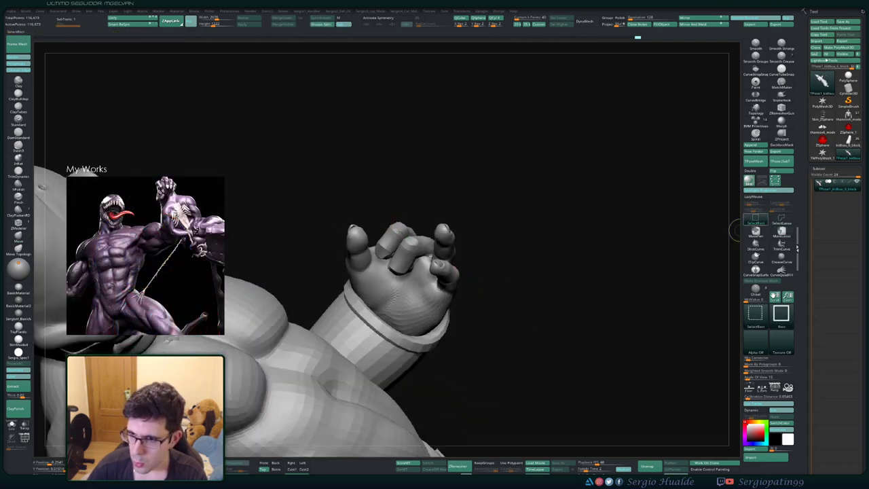
ctrl+shift+click(441, 296)
ctrl+shift+click(441, 295)
drag(482, 272, 315, 282)
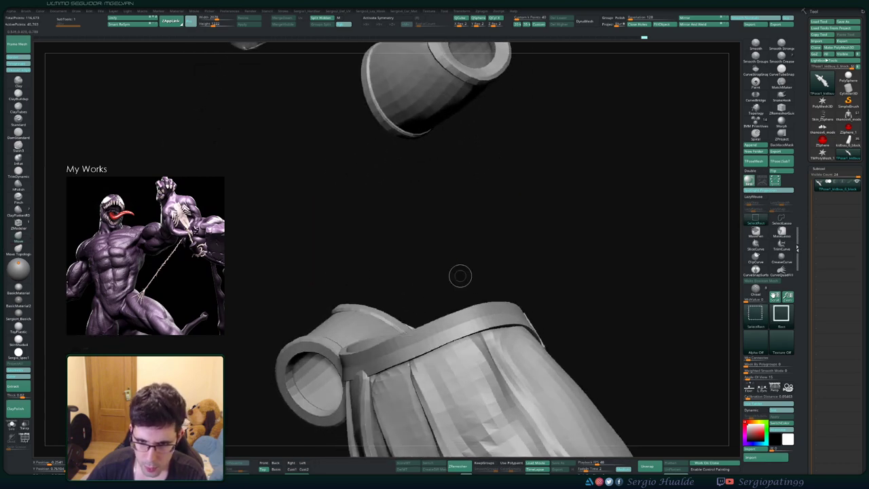
mouse_move(459, 274)
ctrl+shift+mouse_down()
mouse_move(500, 235)
mouse_move(503, 217)
mouse_move(455, 265)
ctrl+shift+mouse_up()
ctrl+click(504, 263)
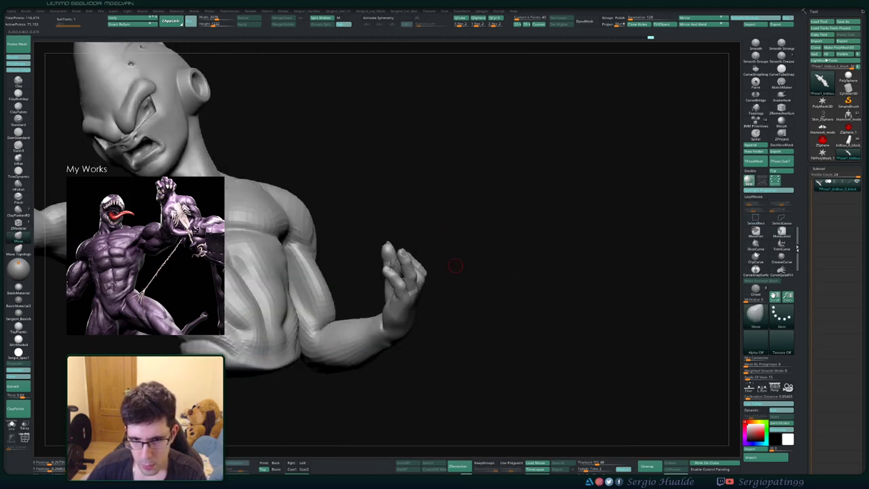
- Isolate the posed hand and turn on PolyFrame to display the polygroups of its fingers
ctrl+shift+drag(477, 208, 359, 397)
mouse_move(388, 317)
right_down()
mouse_move(415, 258)
mouse_move(411, 293)
right_up()
mouse_move(412, 294)
right_down()
mouse_move(422, 296)
mouse_move(388, 285)
mouse_move(387, 299)
mouse_move(444, 294)
mouse_move(324, 257)
mouse_move(422, 257)
right_up()
key(w)
ctrl+click(326, 257)
key(shift+f)
drag(422, 256, 511, 250)
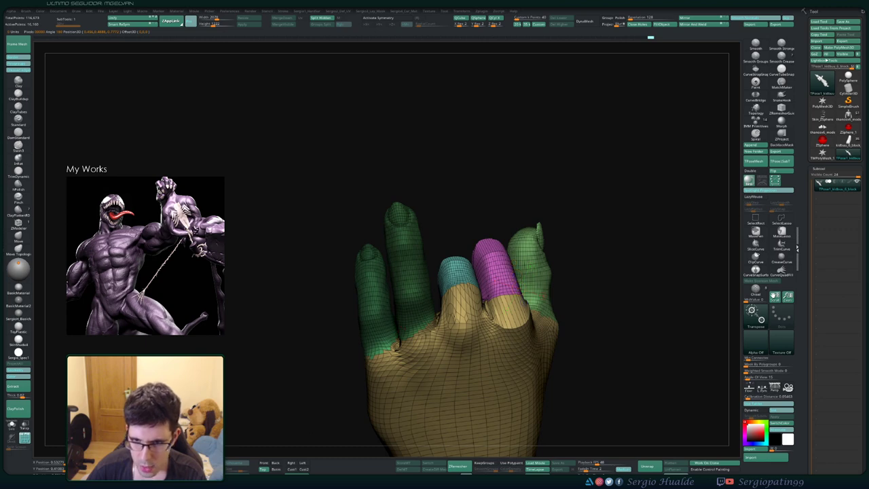
right_drag(511, 249, 543, 241)
key(q)
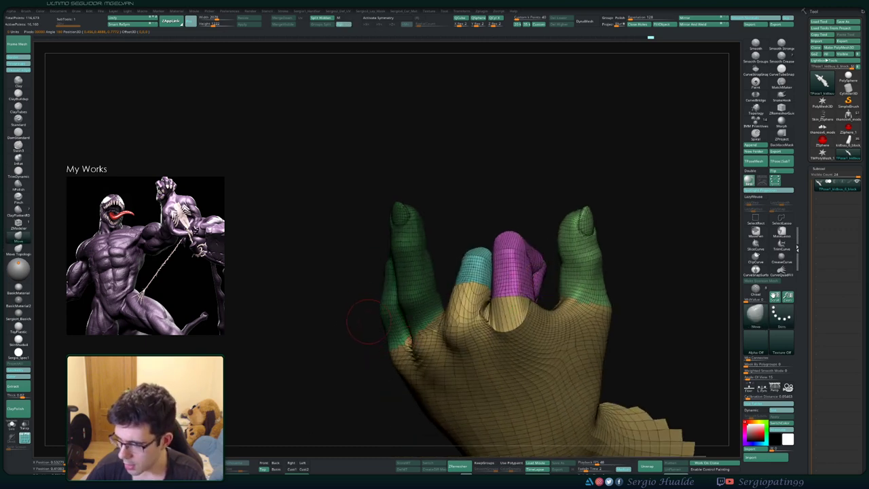
mouse_move(369, 321)
right_down()
mouse_move(403, 316)
mouse_move(371, 315)
right_up()
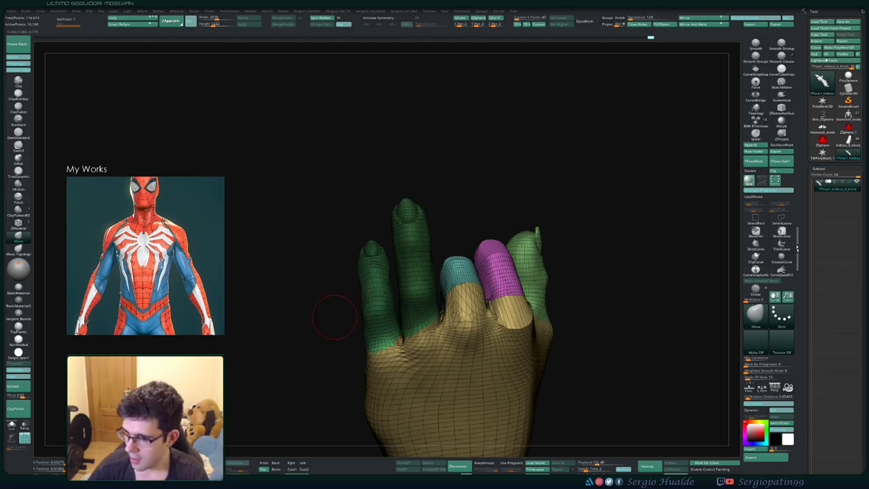
- Hide the little finger, mask everything except the ring finger, and adjust the ring finger slightly at its base
ctrl+drag(330, 331, 458, 316)
ctrl+shift+click(363, 325)
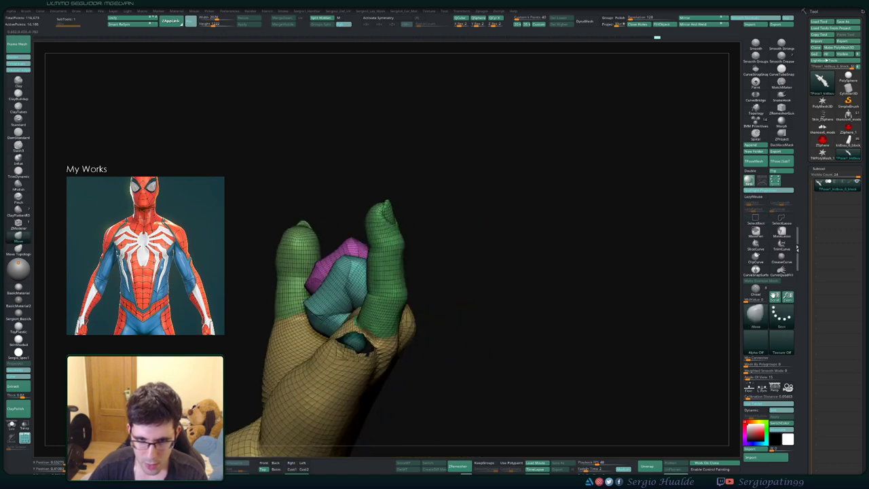
drag(366, 318, 464, 312)
key(r)
ctrl+click(382, 295)
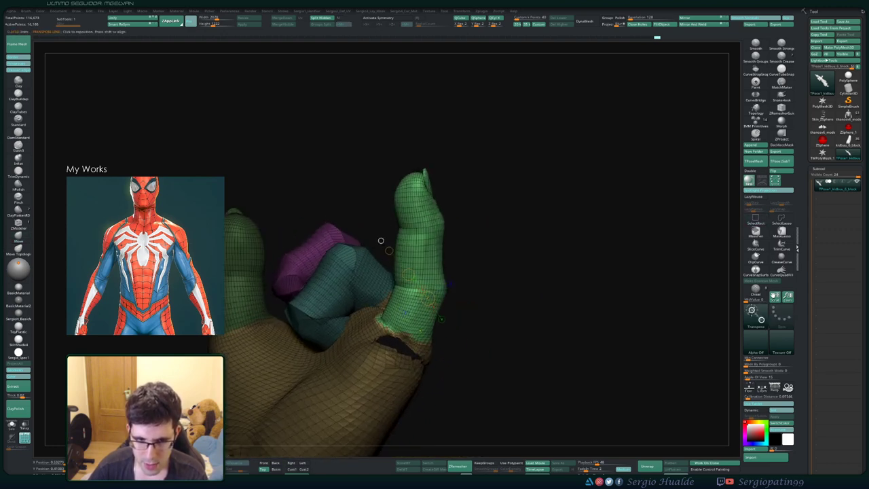
mouse_move(380, 240)
mouse_down()
mouse_move(389, 238)
mouse_move(378, 242)
mouse_up()
drag(420, 296, 415, 306)
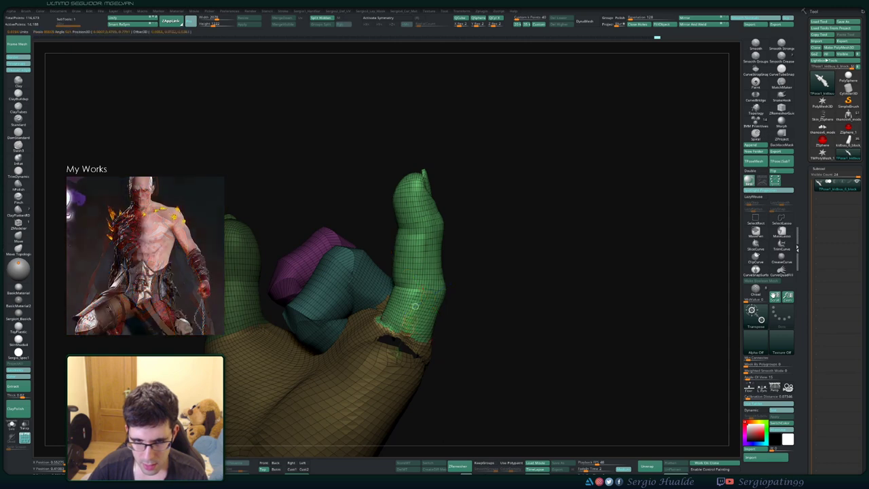
- Turn off PolyFrame and bend the ring finger forward over the palm at its base knuckle
key(shift+f)
drag(433, 264, 360, 280)
drag(475, 224, 453, 325)
mouse_move(417, 299)
mouse_down()
mouse_move(366, 279)
mouse_move(400, 293)
mouse_move(380, 284)
mouse_up()
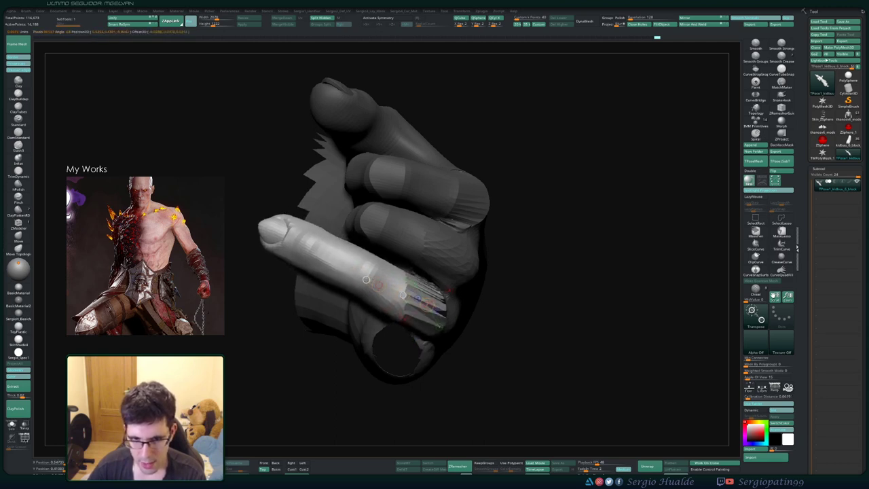
drag(515, 339, 505, 300)
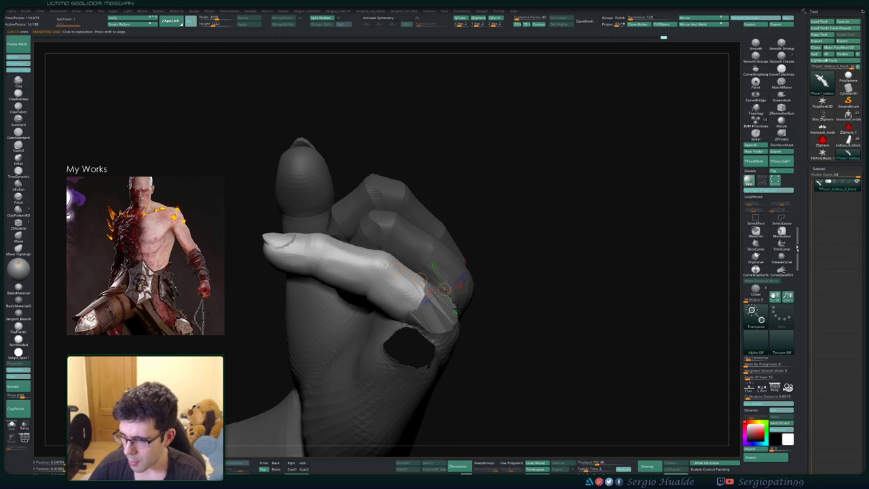
alt+drag(489, 261, 540, 254)
drag(444, 275, 410, 287)
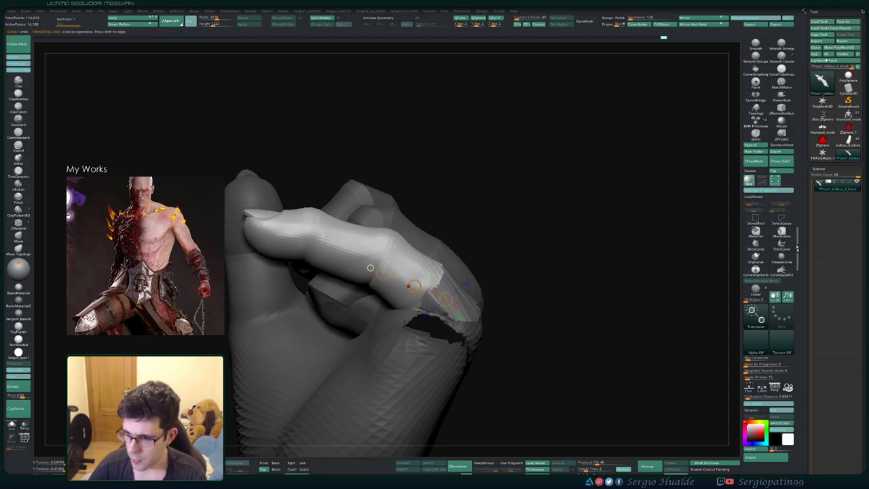
right_drag(369, 268, 376, 274)
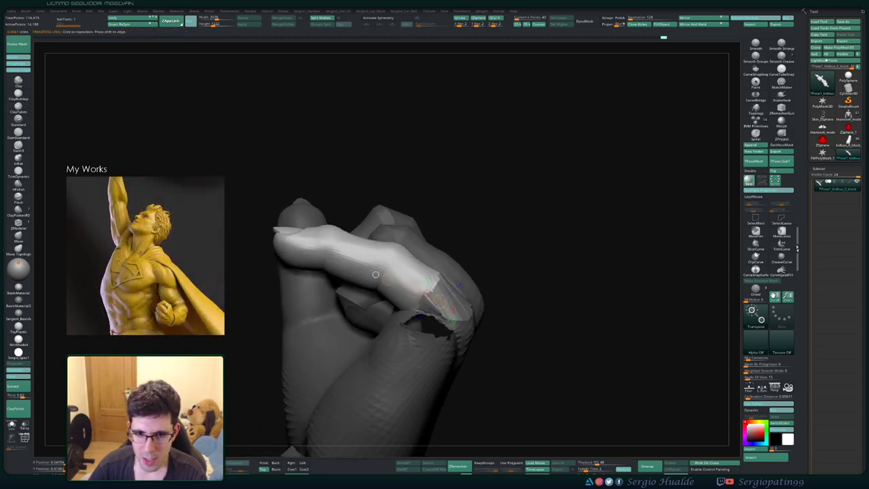
- Lasso-mask the ring finger's base segment and bend the rest of the finger down at the middle joint
ctrl+drag(456, 199, 415, 217)
mouse_move(386, 273)
ctrl+mouse_down()
mouse_move(435, 378)
mouse_move(482, 306)
ctrl+mouse_up()
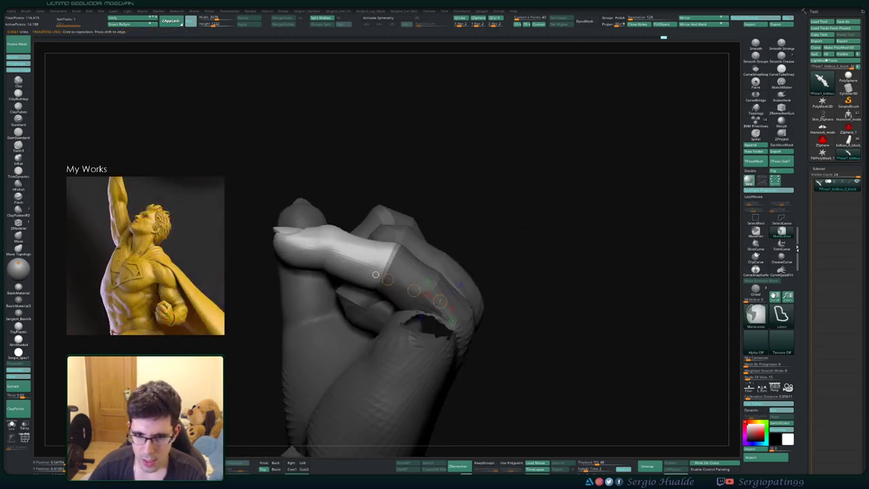
right_drag(386, 266, 395, 265)
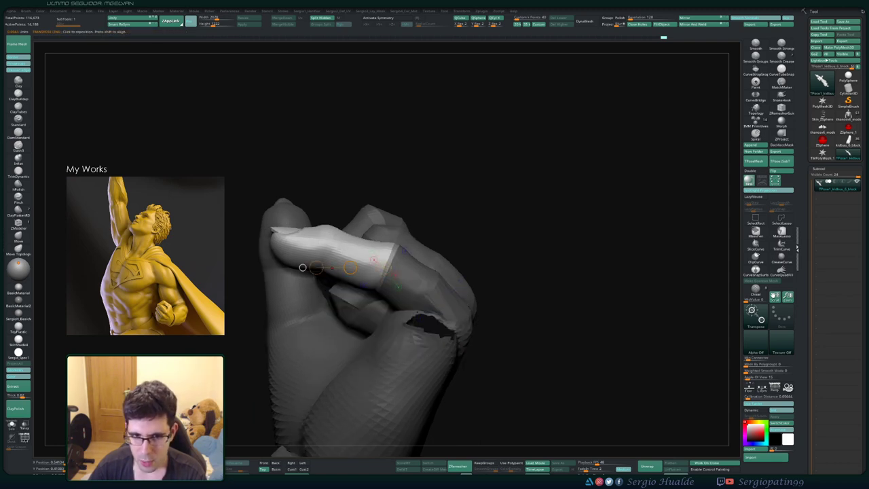
drag(316, 267, 365, 332)
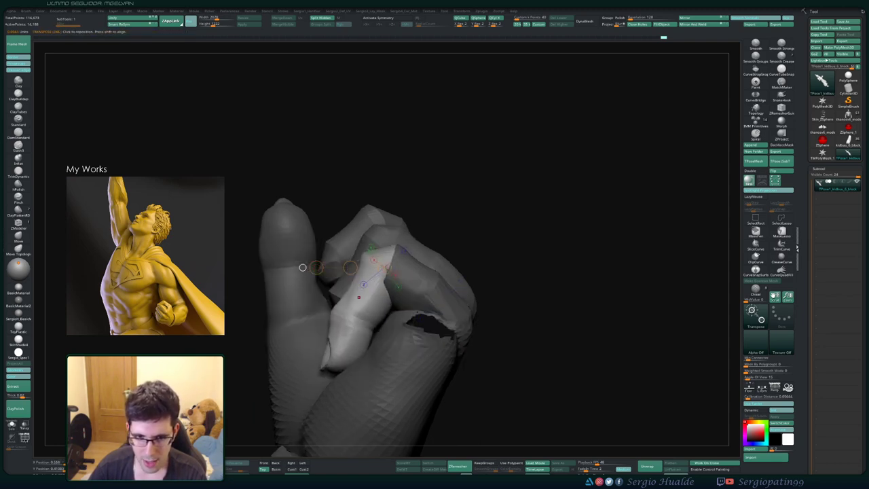
- Refine the ring finger's middle-joint bend, then lasso-mask its middle segment and curl the fingertip in toward the palm
drag(350, 267, 355, 262)
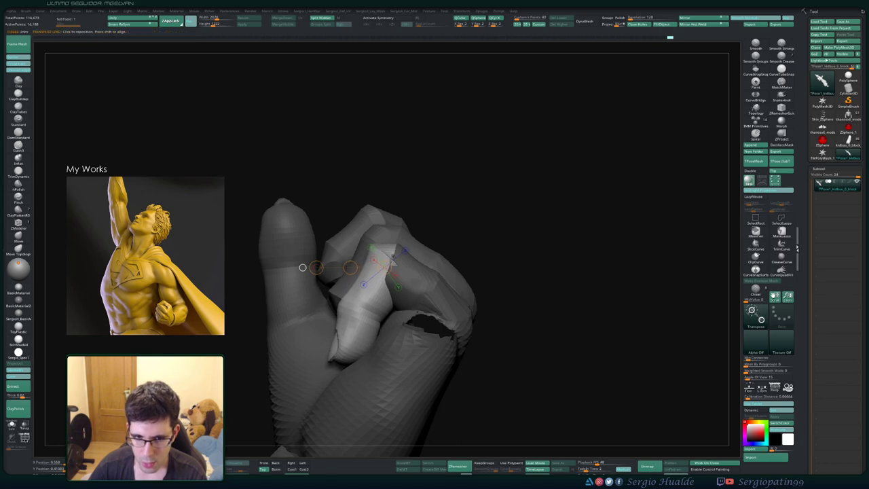
mouse_move(433, 207)
ctrl+mouse_down()
mouse_move(329, 293)
mouse_move(411, 320)
mouse_move(460, 269)
ctrl+mouse_up()
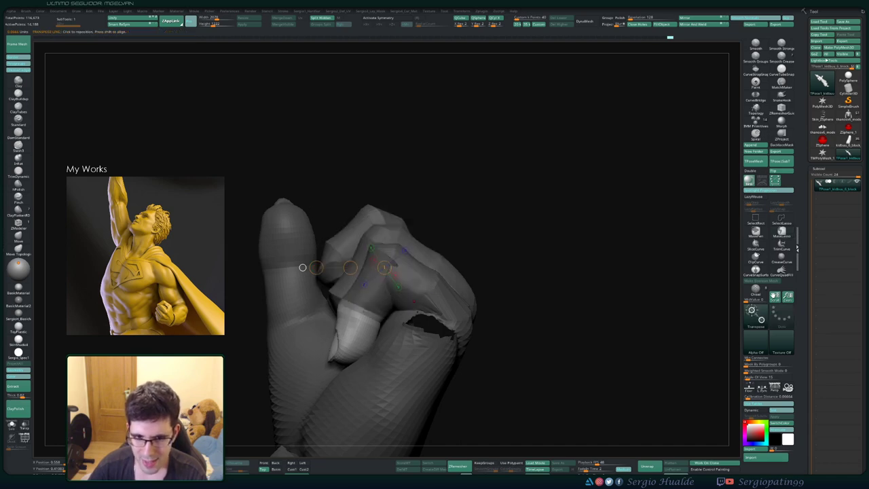
drag(354, 348, 390, 324)
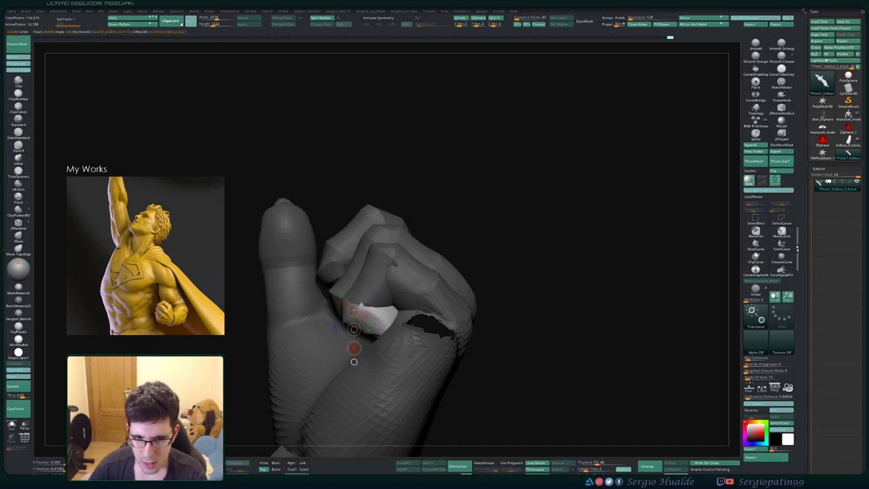
right_drag(354, 362, 378, 311)
- Mask everything except the whole ring finger and adjust the finger's placement beside the middle finger with the Transpose line
ctrl+drag(441, 346, 456, 361)
ctrl+click(385, 295)
key(q)
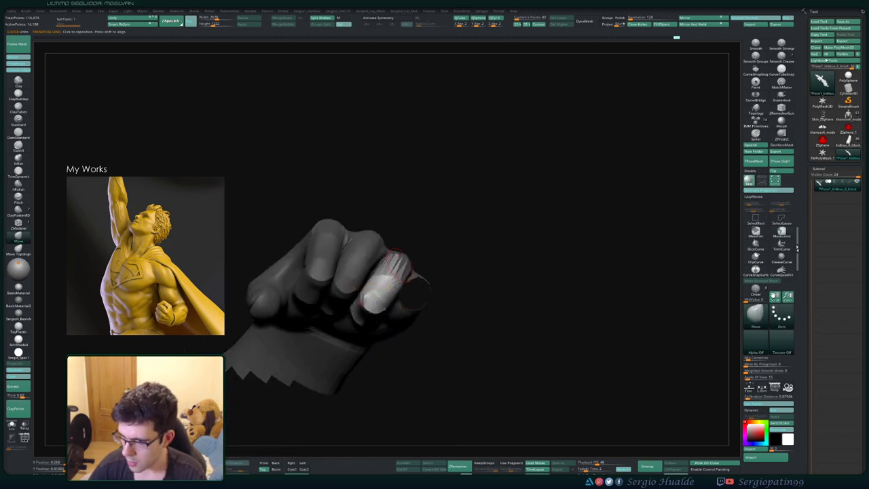
mouse_move(396, 263)
alt+right_down()
mouse_move(409, 330)
mouse_move(395, 288)
mouse_move(382, 314)
mouse_move(399, 374)
alt+right_up()
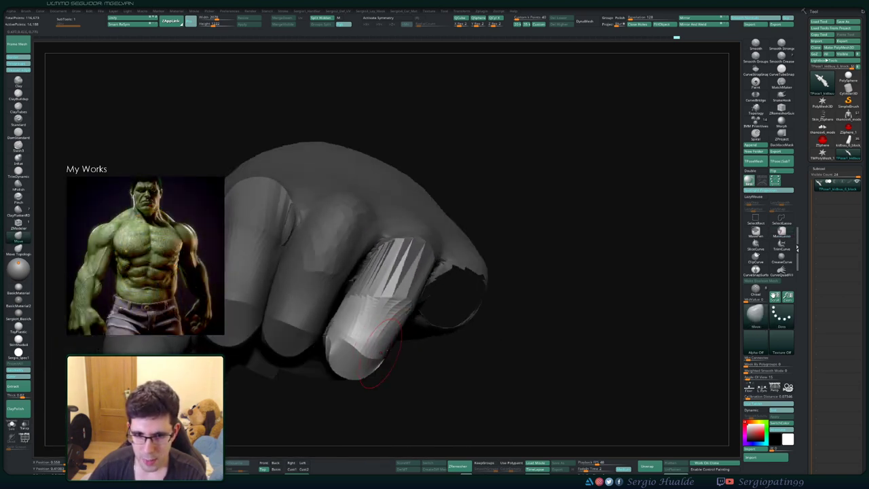
key(w)
drag(390, 295, 396, 299)
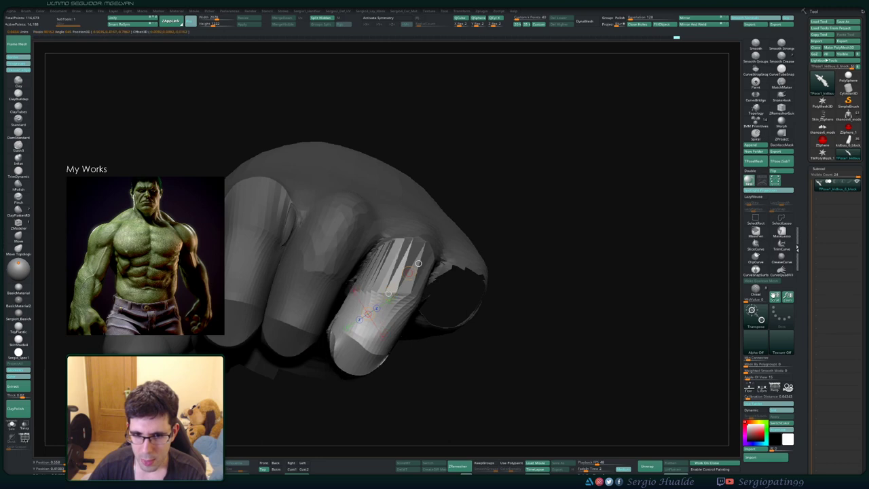
right_drag(398, 339, 391, 303)
drag(408, 312, 384, 290)
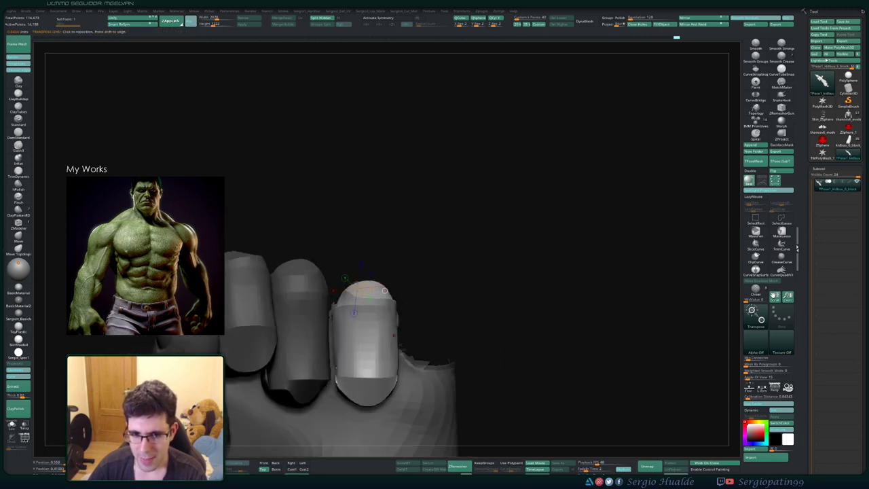
mouse_move(410, 328)
mouse_down()
mouse_move(409, 340)
mouse_move(410, 327)
mouse_up()
mouse_move(411, 327)
right_down()
mouse_move(427, 306)
mouse_move(415, 307)
mouse_move(411, 353)
mouse_move(430, 281)
mouse_move(402, 303)
mouse_move(411, 338)
mouse_move(404, 322)
mouse_move(403, 343)
mouse_move(432, 276)
mouse_move(413, 301)
mouse_move(416, 285)
right_up()
key(q)
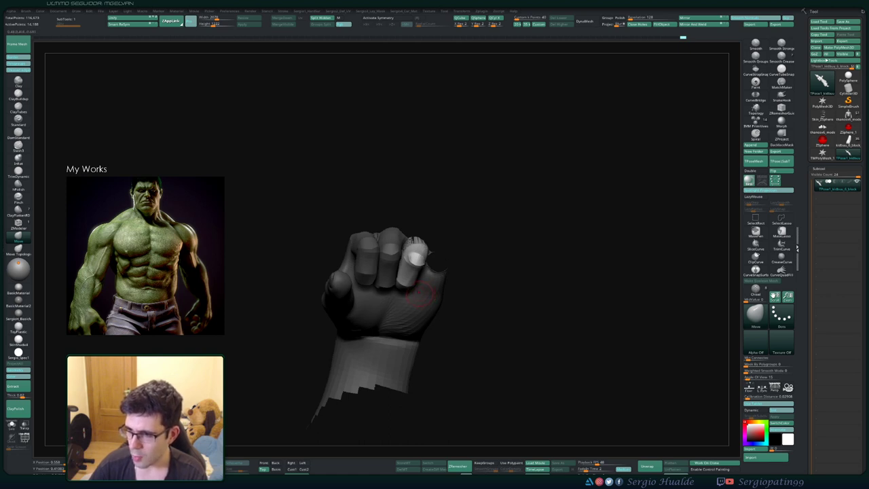
- Show the full character mesh and clear the mask from the hand
ctrl+right_drag(423, 289, 441, 287)
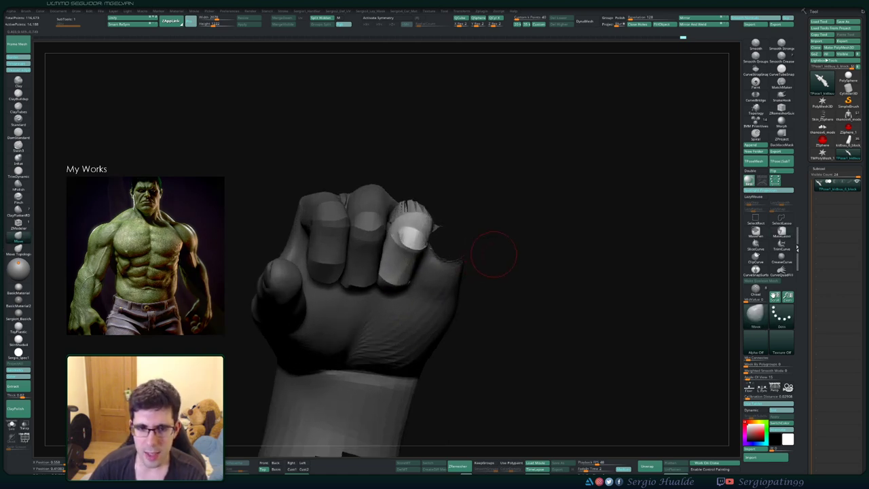
ctrl+right_drag(494, 254, 461, 273)
ctrl+shift+click(489, 273)
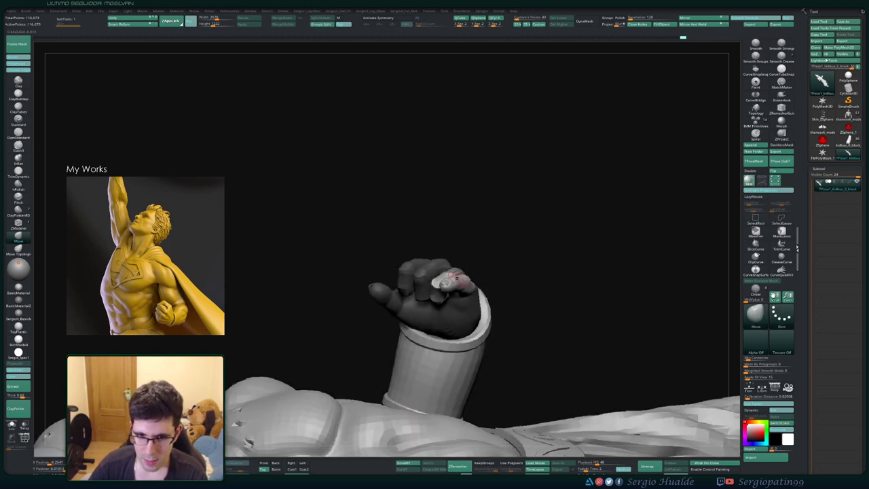
drag(489, 274, 463, 303)
ctrl+drag(518, 195, 531, 207)
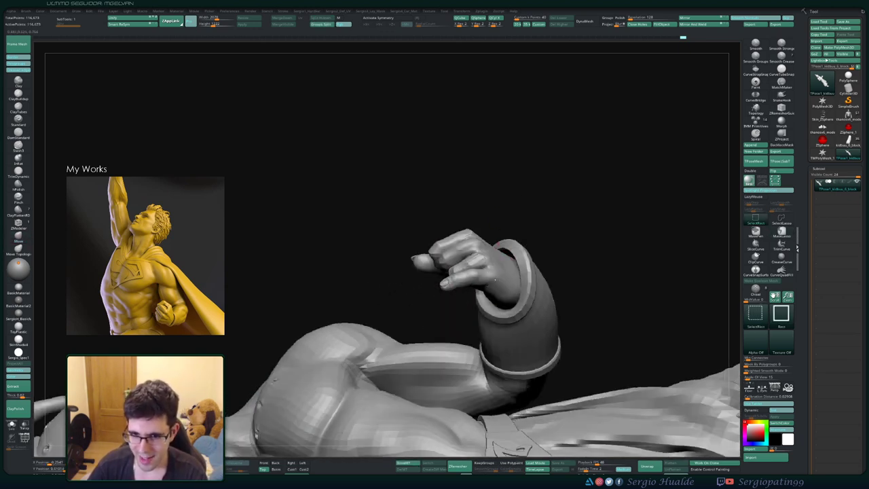
- Hide the cuff, clothing and arm so that only the hand with all its fingers, including the little finger, stays visible
ctrl+shift+click(505, 275)
ctrl+shift+drag(585, 241, 588, 254)
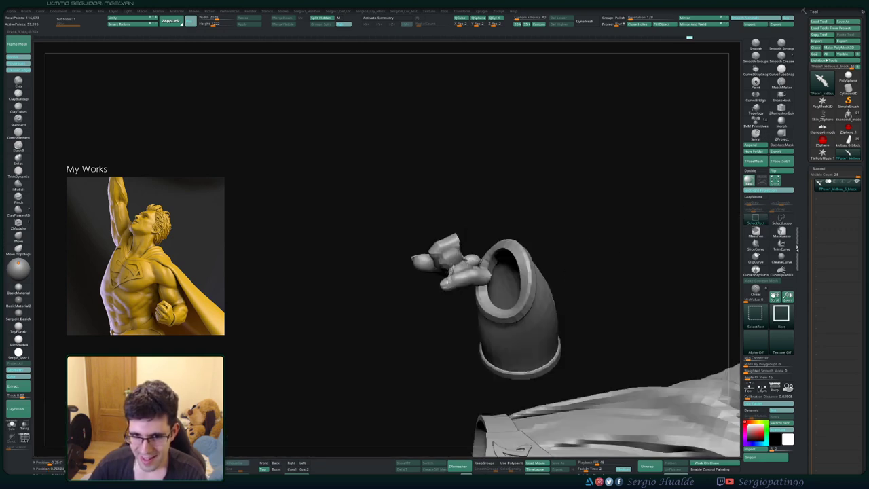
ctrl+shift+click(461, 279)
ctrl+shift+click(457, 271)
ctrl+shift+click(452, 262)
ctrl+shift+click(448, 249)
ctrl+shift+click(448, 266)
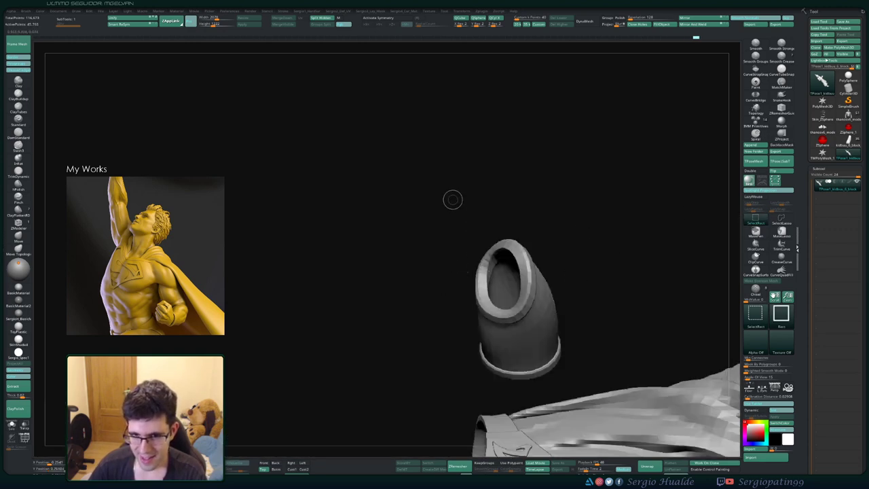
ctrl+shift+drag(453, 200, 464, 213)
right_drag(500, 254, 471, 285)
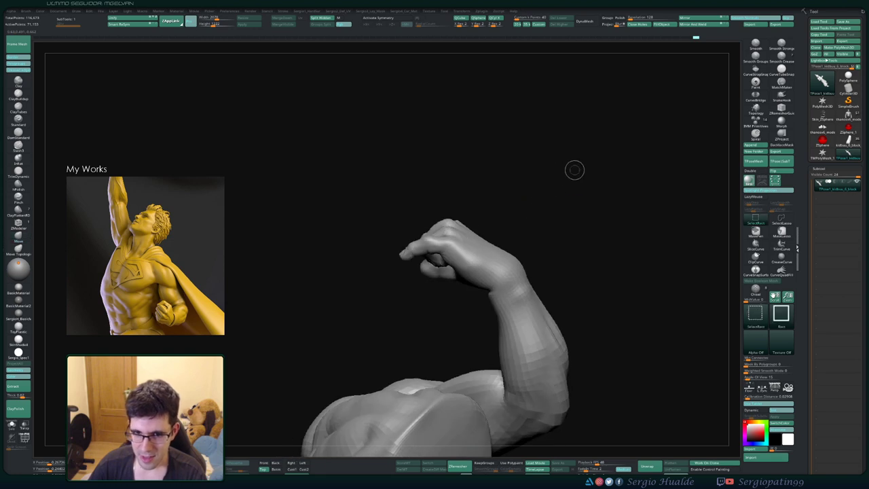
ctrl+shift+drag(577, 172, 382, 318)
right_drag(446, 257, 466, 276)
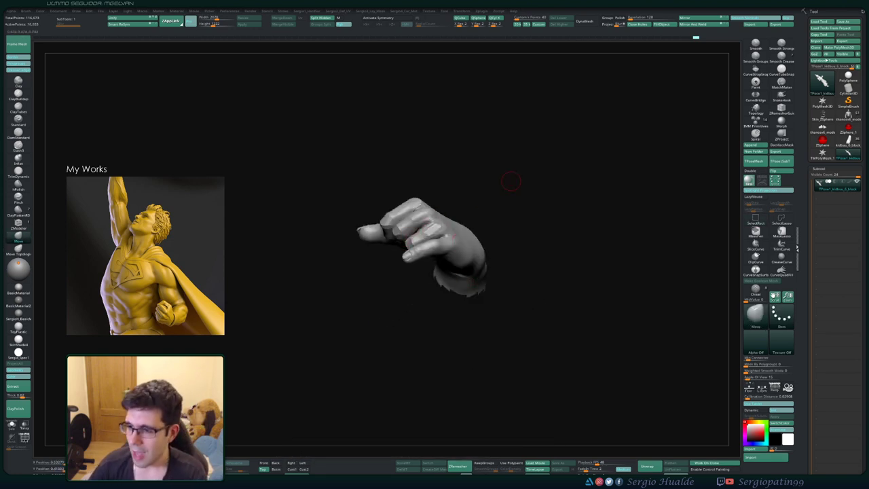
right_drag(518, 251, 529, 268)
- Mask everything except the little finger and rotate it at its base knuckle, tilting it toward the ring finger
ctrl+click(452, 301)
mouse_move(451, 301)
right_down()
mouse_move(424, 288)
mouse_move(441, 302)
right_up()
drag(467, 272, 454, 289)
drag(453, 333, 413, 290)
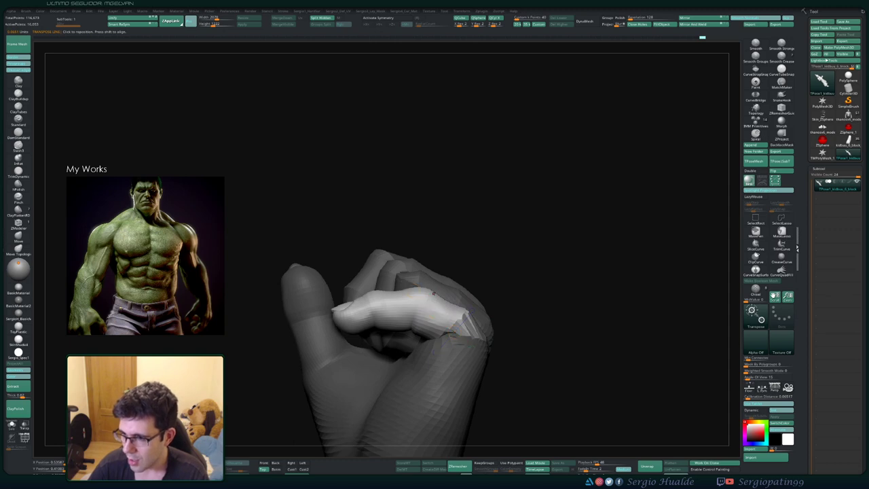
alt+right_drag(433, 293, 448, 340)
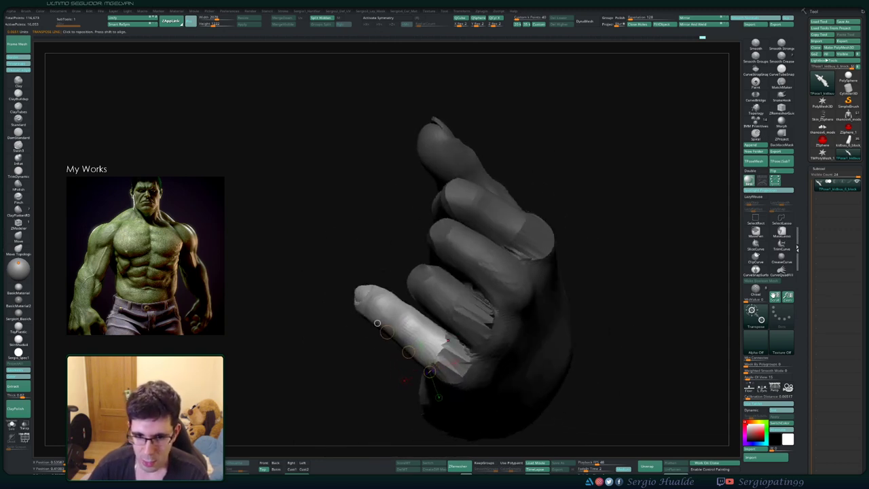
mouse_move(443, 347)
mouse_down()
mouse_move(395, 309)
mouse_move(406, 317)
mouse_up()
key(q)
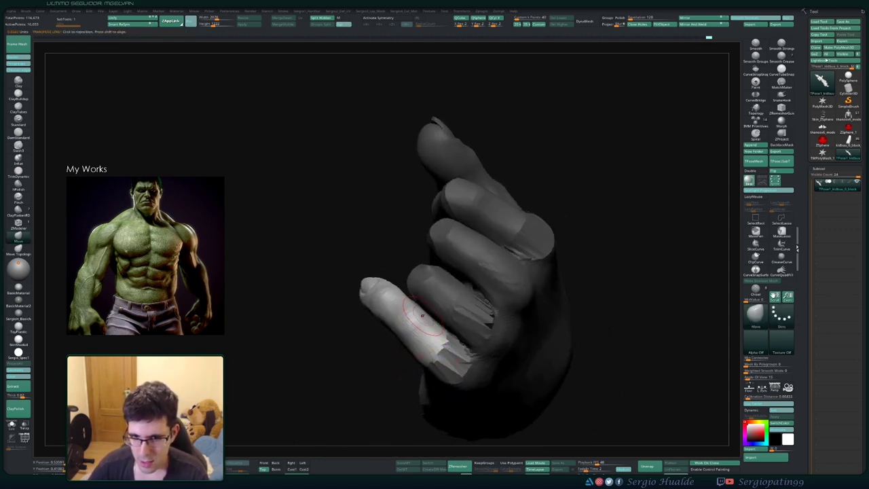
- Lasso-mask the little finger's base segment and try bending the rest of the finger down at the middle joint
mouse_move(407, 319)
right_down()
mouse_move(425, 333)
mouse_move(462, 285)
mouse_move(470, 308)
right_up()
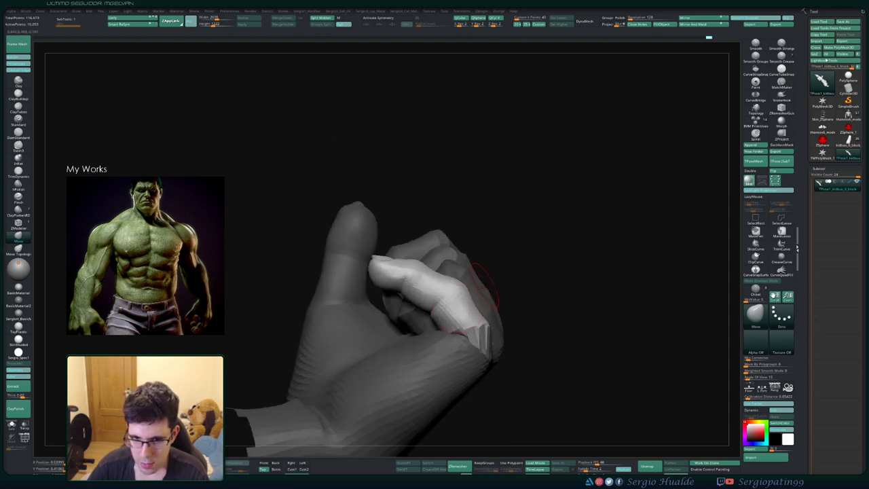
mouse_move(438, 302)
ctrl+mouse_down()
mouse_move(531, 403)
mouse_move(532, 387)
ctrl+mouse_up()
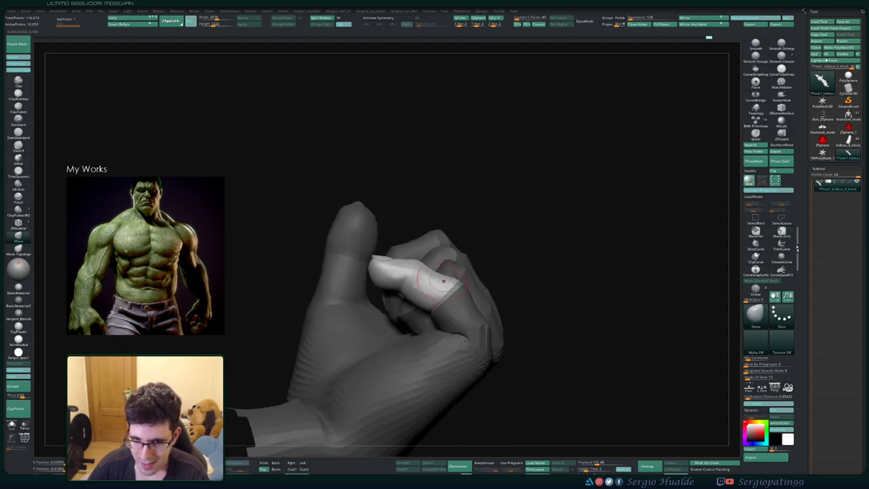
mouse_move(449, 319)
right_down()
mouse_move(437, 311)
mouse_move(460, 309)
mouse_move(450, 299)
right_up()
key(r)
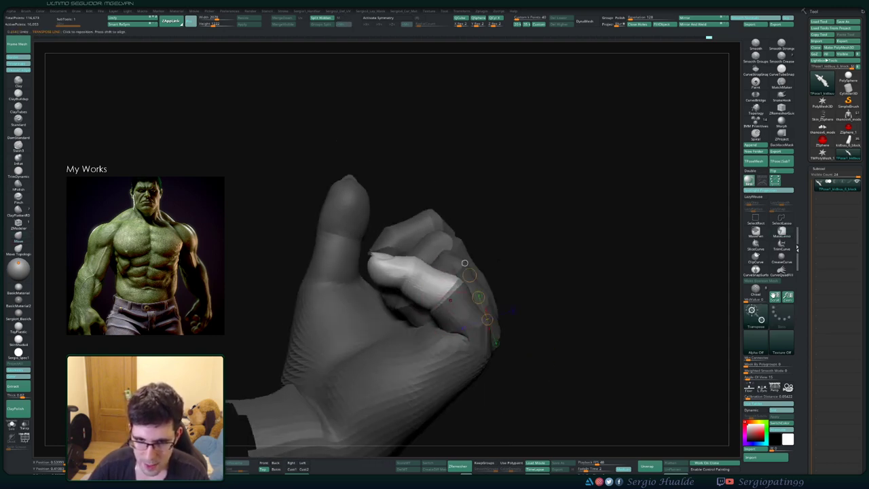
drag(407, 283, 424, 316)
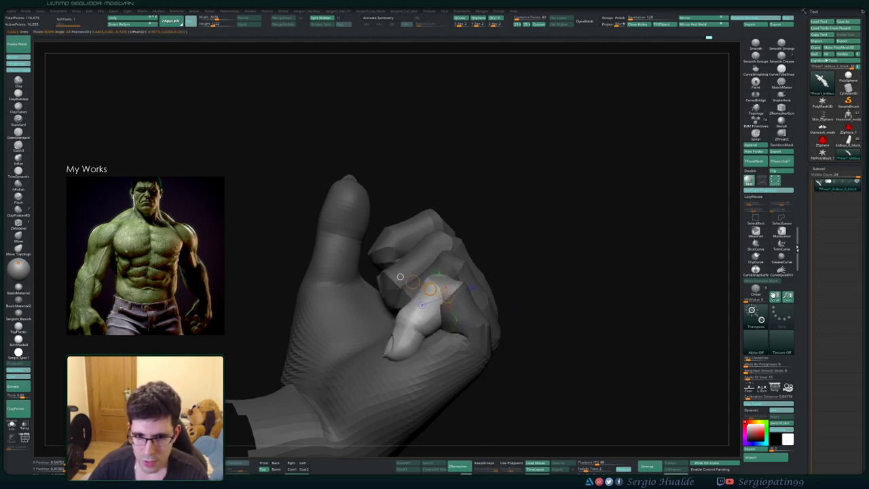
mouse_move(422, 275)
right_down()
mouse_move(463, 299)
mouse_move(431, 279)
mouse_move(475, 296)
right_up()
- Undo the little finger's bend and the mask on its base segment
key(ctrl+z)
key(ctrl+z)
key(ctrl+z)
key(ctrl+shift+z)
key(q)
right_drag(475, 343, 480, 351)
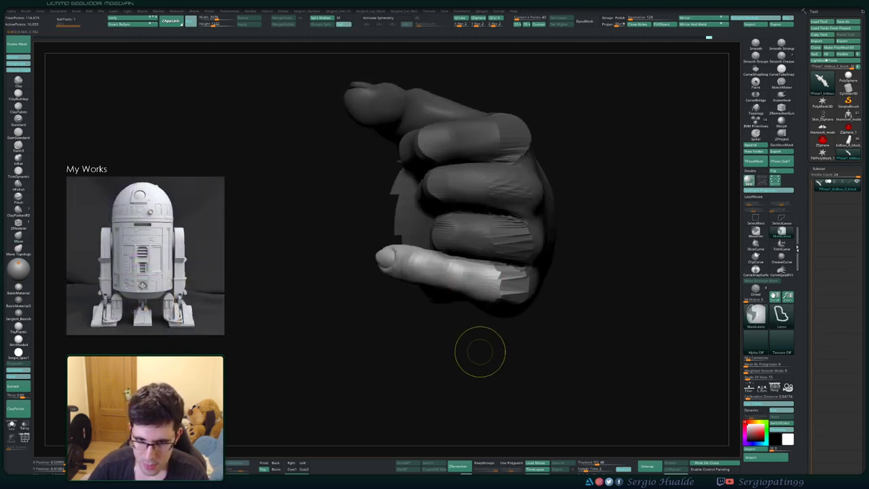
- Lasso-mask the little finger's base segment from the back of the hand and bend the rest down toward the palm
mouse_move(480, 351)
ctrl+mouse_down()
mouse_move(537, 212)
mouse_move(457, 314)
mouse_move(450, 346)
ctrl+mouse_up()
right_drag(456, 356, 467, 252)
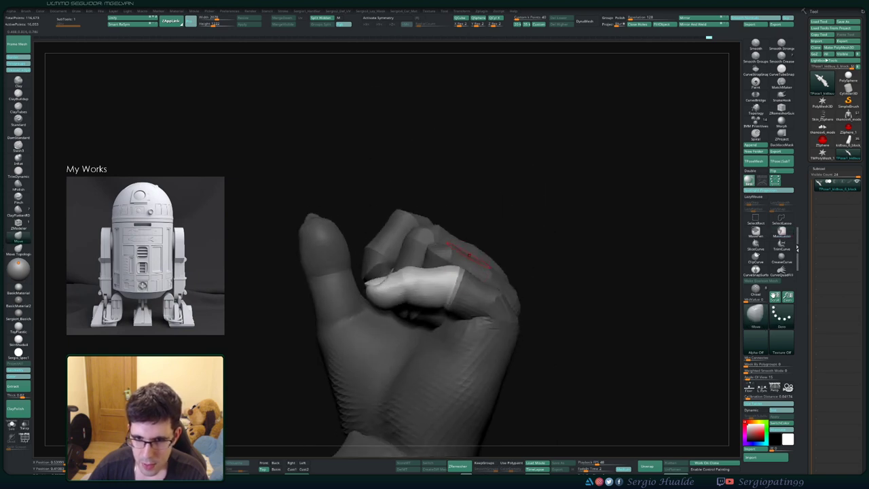
key(r)
drag(458, 294, 439, 331)
drag(434, 290, 430, 291)
- Rotate the little finger's bent segments sideways so they lean in toward the ring finger
right_drag(431, 292, 475, 308)
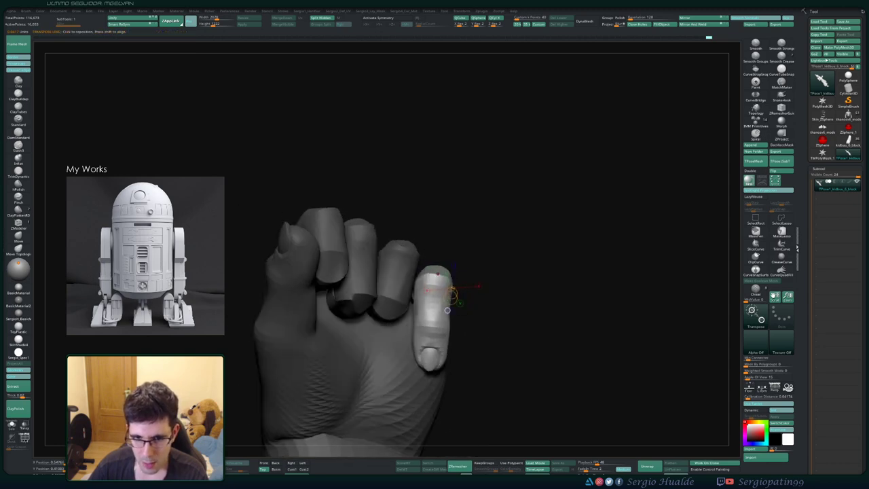
mouse_move(435, 279)
mouse_down()
mouse_move(428, 330)
mouse_move(416, 325)
mouse_move(417, 337)
mouse_up()
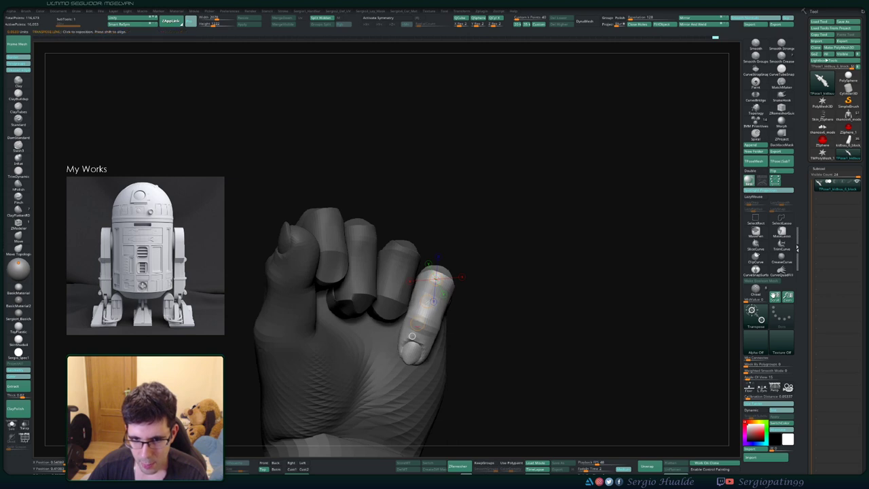
mouse_move(417, 337)
right_down()
mouse_move(359, 333)
mouse_move(357, 309)
right_up()
- Try to lasso-mask the little finger's middle segment, undoing the stray unmasking of the palm
mouse_move(547, 246)
ctrl+mouse_down()
mouse_move(471, 221)
mouse_move(408, 290)
mouse_move(464, 302)
ctrl+mouse_up()
right_drag(464, 302, 535, 305)
mouse_move(512, 308)
ctrl+alt+mouse_down()
mouse_move(472, 293)
mouse_move(454, 361)
ctrl+alt+mouse_up()
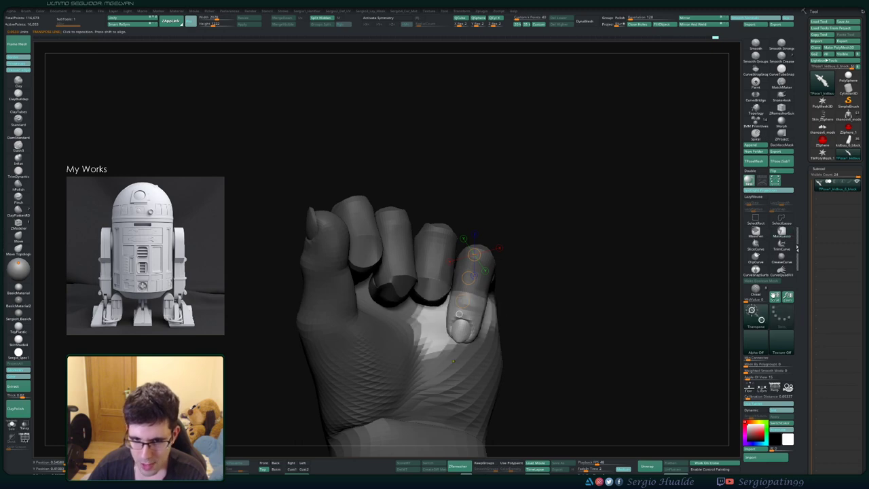
key(ctrl+z)
right_drag(474, 334, 500, 329)
ctrl+alt+drag(501, 299, 453, 297)
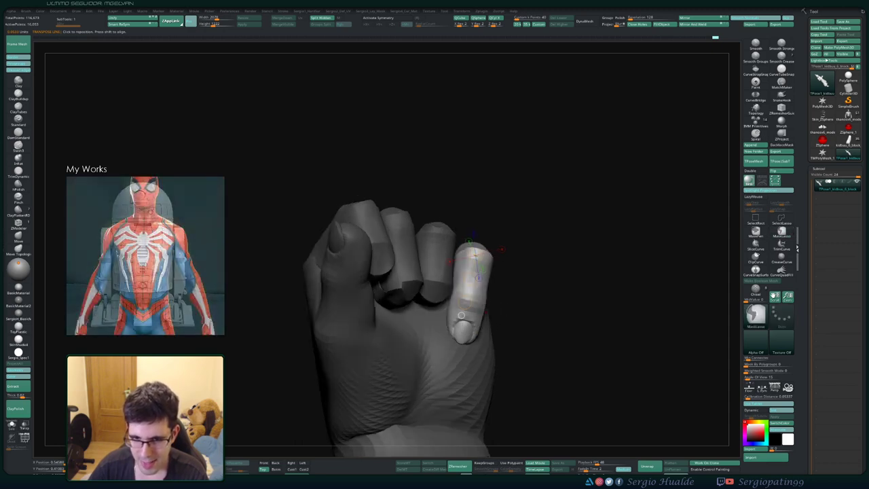
mouse_move(489, 299)
right_down()
mouse_move(453, 300)
mouse_move(490, 299)
mouse_move(479, 299)
right_up()
- Lasso-mask the little finger down to its last joint and curl the fingertip in toward the palm
mouse_move(540, 244)
ctrl+mouse_down()
mouse_move(496, 218)
mouse_move(453, 287)
mouse_move(490, 284)
ctrl+mouse_up()
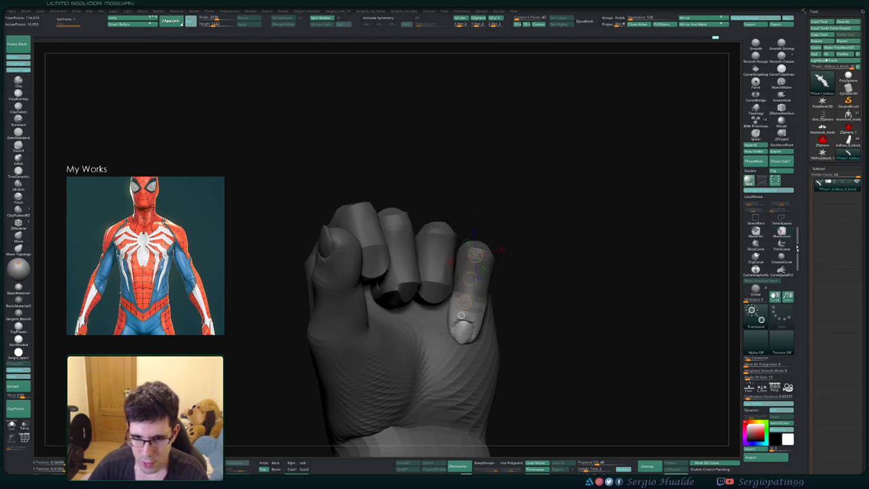
right_drag(528, 306, 469, 311)
mouse_move(485, 304)
mouse_down()
mouse_move(500, 338)
mouse_move(521, 301)
mouse_up()
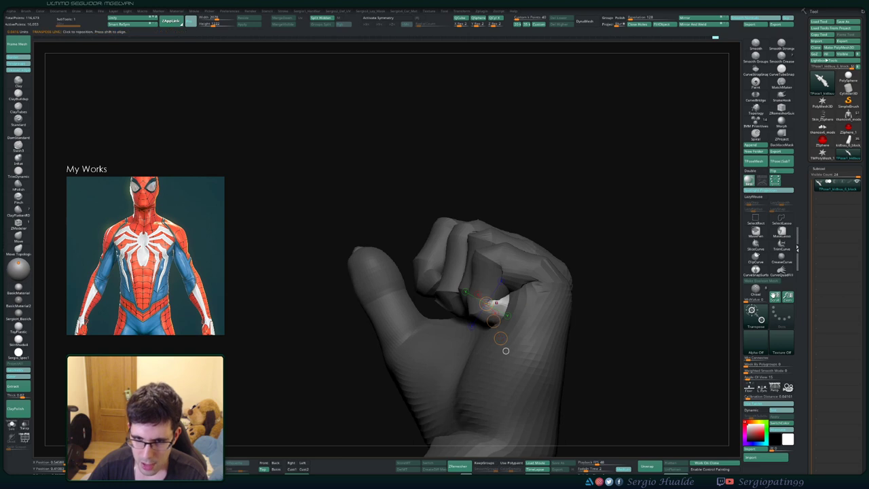
right_drag(522, 307, 566, 309)
- Reposition the little finger's curled tip so it tucks in beneath the middle segment
drag(511, 334, 518, 325)
right_drag(536, 326, 532, 344)
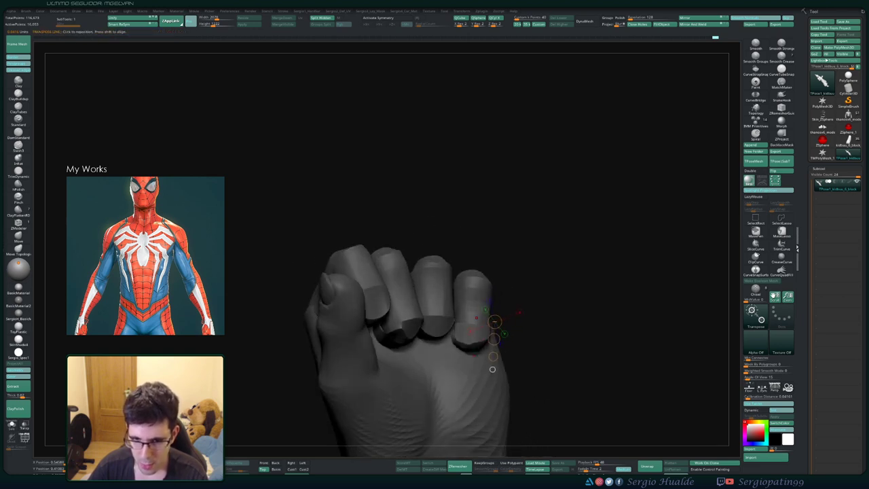
drag(477, 318, 476, 336)
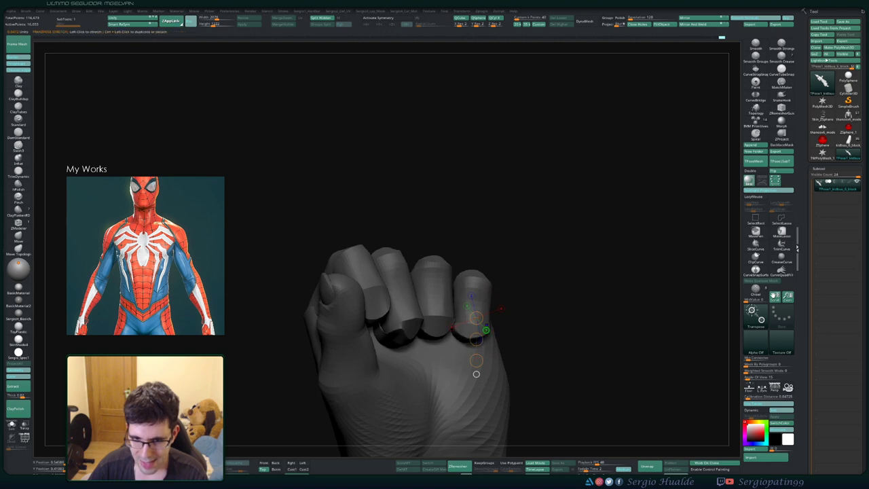
right_drag(532, 332, 484, 332)
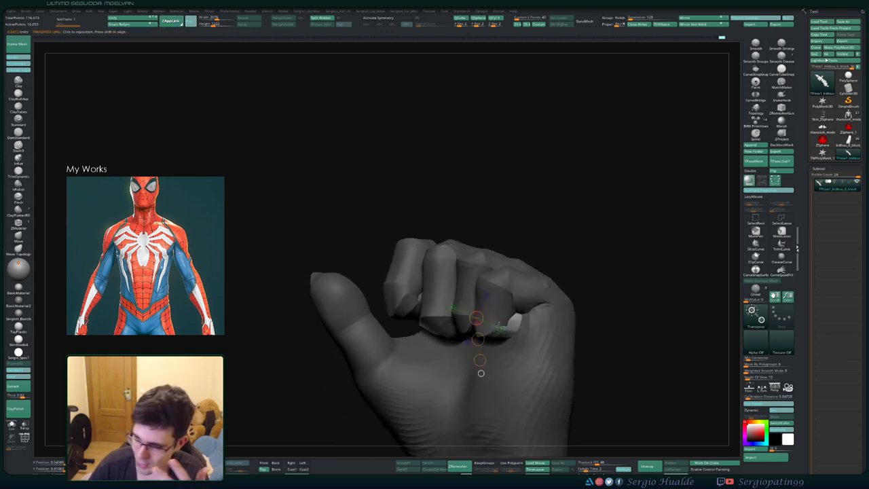
- Return to the Move brush and clear the mask from the whole hand
mouse_move(483, 331)
right_down()
mouse_move(510, 327)
mouse_move(530, 264)
right_up()
key(q)
ctrl+drag(538, 281, 545, 294)
right_drag(545, 294, 512, 297)
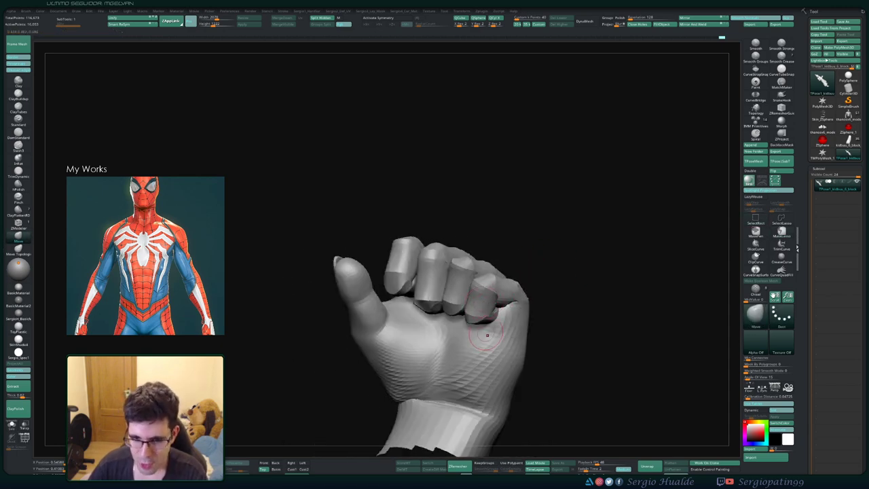
- Mask the palm, thumb and wrist while leaving the four curled fingers unmasked, and soften the mask edge
key(w)
ctrl+click(476, 338)
key(q)
mouse_move(429, 347)
right_down()
mouse_move(402, 351)
mouse_move(407, 333)
mouse_move(421, 341)
right_up()
mouse_move(318, 337)
ctrl+alt+mouse_down()
mouse_move(402, 331)
mouse_move(301, 237)
mouse_move(318, 323)
ctrl+alt+mouse_up()
mouse_move(361, 321)
right_down()
mouse_move(541, 281)
mouse_move(433, 318)
right_up()
ctrl+click(521, 293)
ctrl+click(493, 304)
ctrl+click(499, 303)
- Adjust the overall placement of the four curled fingers with a large Move brush
drag(428, 322, 416, 336)
right_drag(428, 313, 435, 325)
drag(433, 291, 429, 285)
drag(408, 326, 406, 332)
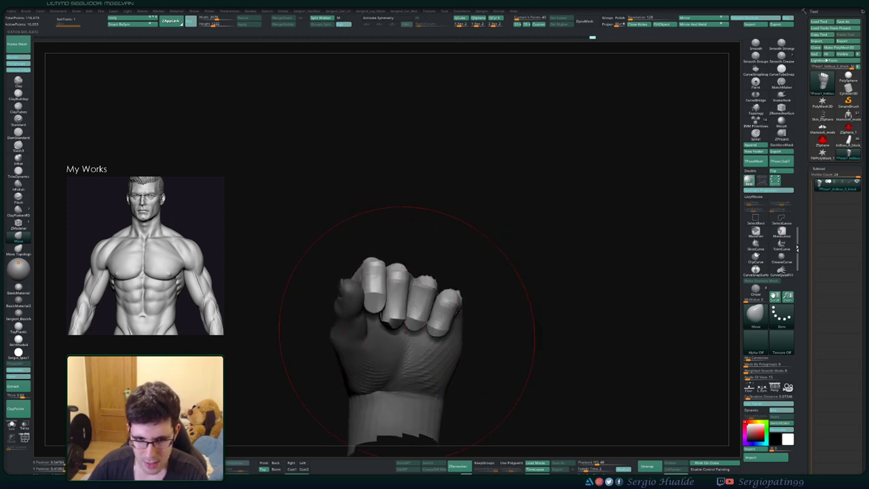
- Nudge the four curled fingers into place with the Move brush and smooth the knuckle area of the ring and little fingers
right_drag(393, 300, 449, 308)
drag(390, 307, 386, 313)
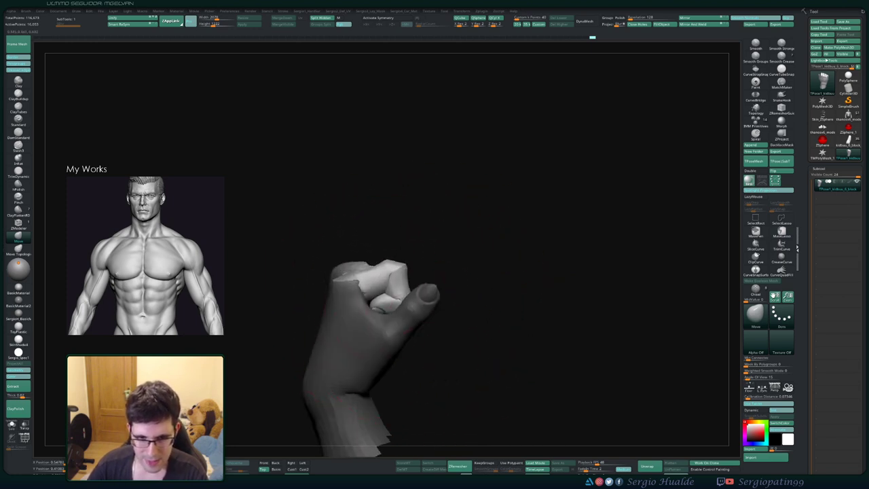
mouse_move(388, 312)
right_down()
mouse_move(382, 248)
mouse_move(402, 292)
mouse_move(465, 293)
mouse_move(479, 312)
right_up()
drag(481, 314, 486, 325)
right_click(486, 325)
right_drag(514, 310, 493, 325)
shift+drag(498, 323, 495, 333)
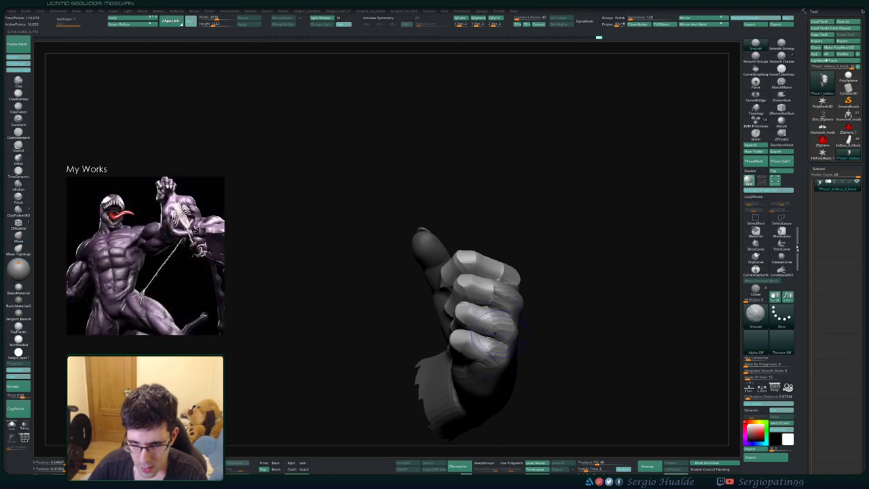
- Clear the hand's mask and pull the index finger's knuckle outward with the Move brush
right_drag(542, 304, 520, 307)
alt+right_drag(520, 307, 493, 298)
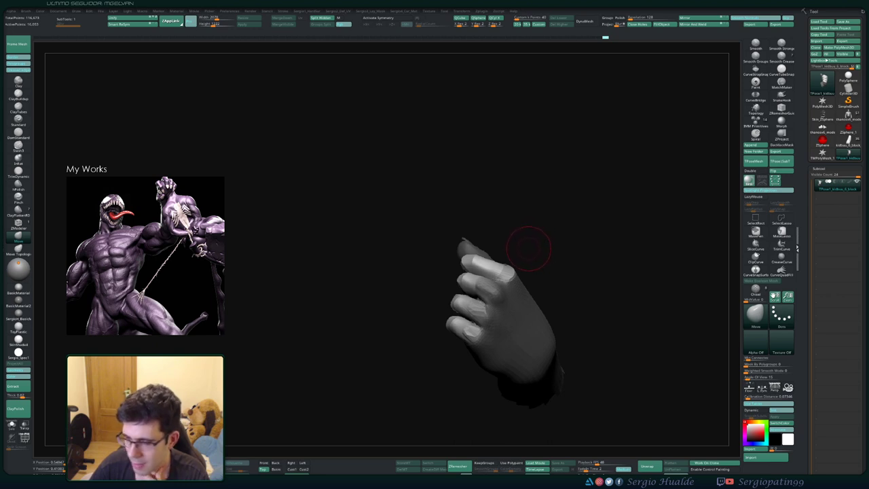
mouse_move(507, 277)
mouse_down()
mouse_move(532, 266)
mouse_move(519, 282)
mouse_up()
ctrl+right_drag(469, 286, 468, 255)
key(r)
ctrl+drag(433, 227, 443, 238)
right_drag(443, 237, 431, 278)
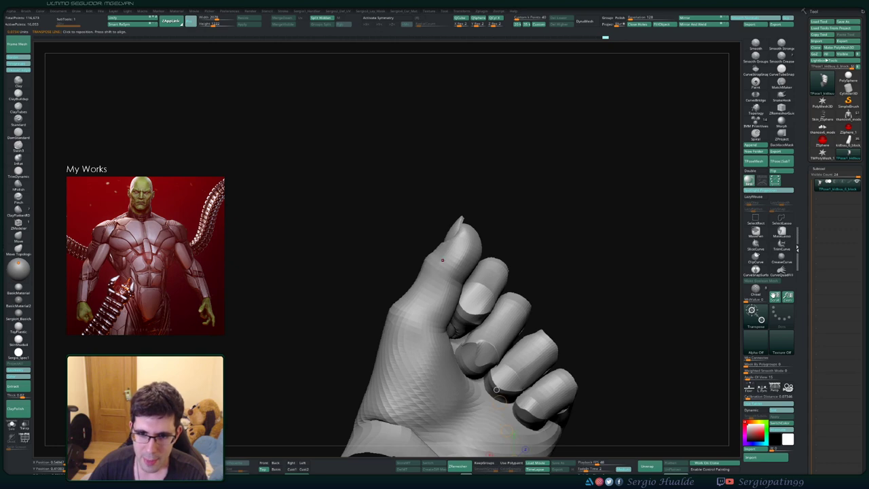
ctrl+drag(466, 243, 459, 412)
mouse_move(339, 380)
mouse_down()
mouse_move(414, 377)
mouse_move(338, 394)
mouse_up()
click(818, 169)
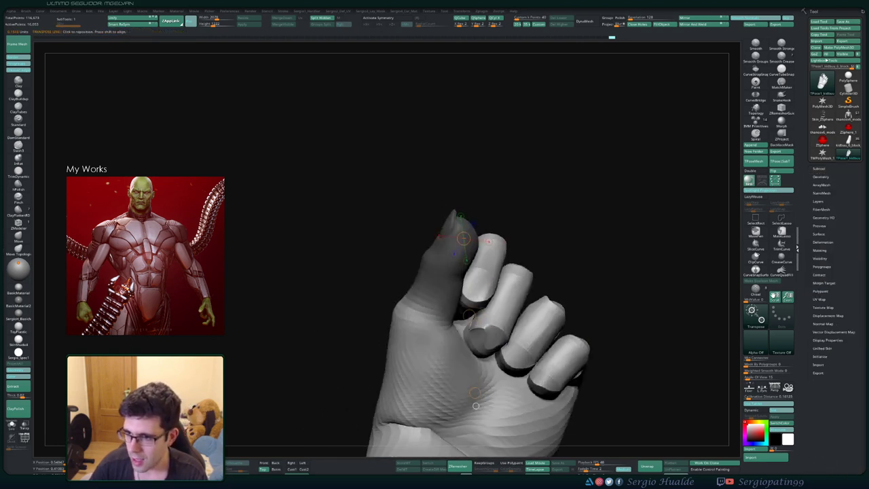
click(821, 266)
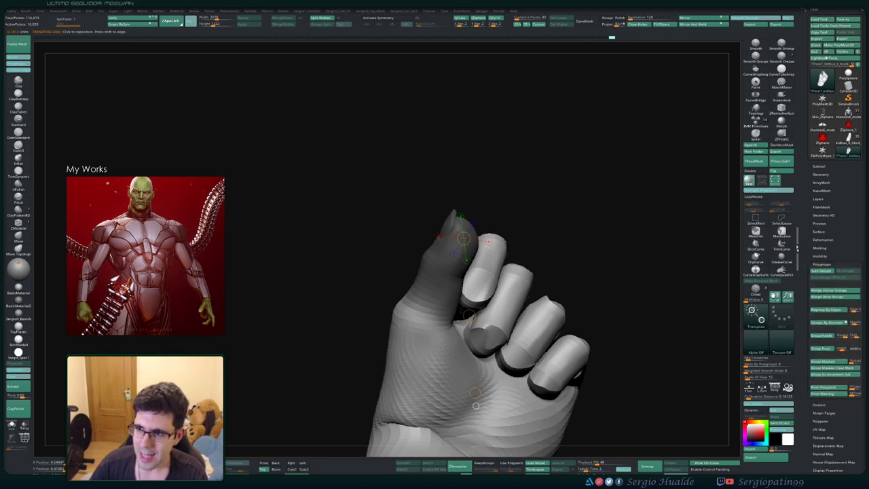
click(819, 167)
key(q)
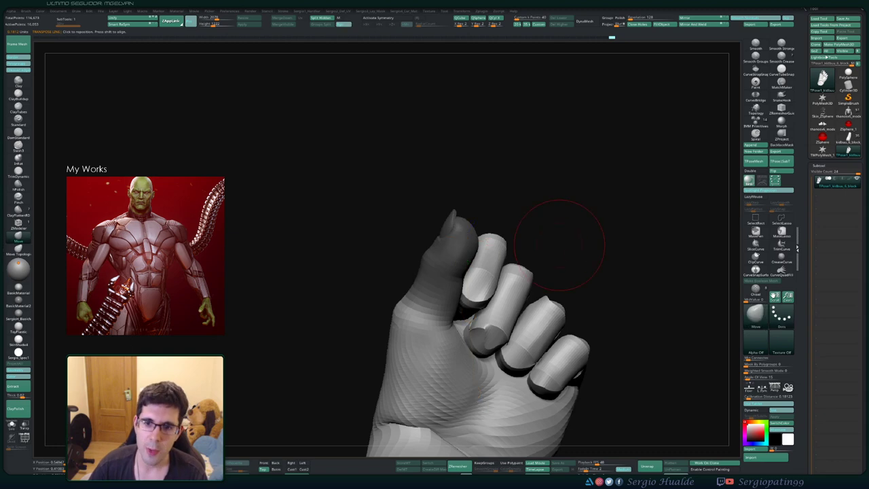
ctrl+drag(597, 246, 621, 268)
- Smooth the creases where the curled middle, ring and little fingers meet the palm, using the polygroup wireframe display as a guide
key(shift+f)
mouse_move(542, 354)
ctrl+right_down()
mouse_move(527, 284)
mouse_move(577, 305)
mouse_move(551, 316)
mouse_move(576, 284)
ctrl+right_up()
shift+drag(516, 353, 506, 364)
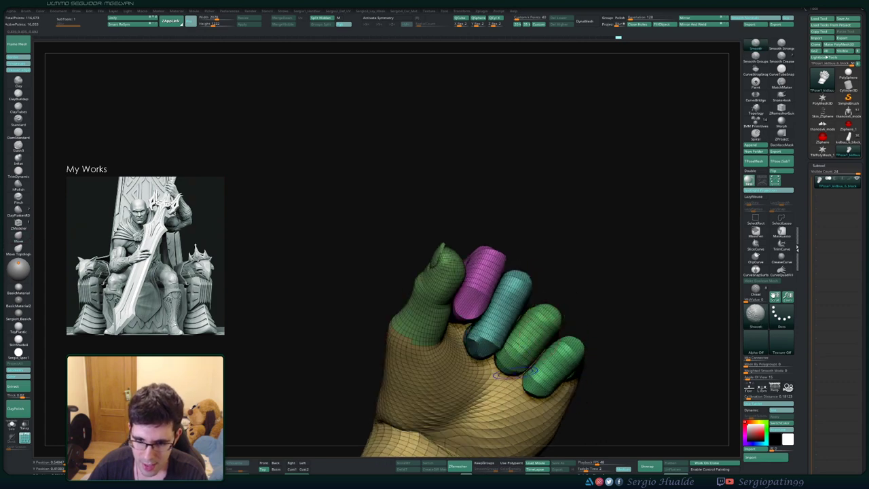
shift+drag(490, 332, 479, 351)
mouse_move(480, 351)
right_down()
mouse_move(534, 320)
mouse_move(526, 373)
mouse_move(582, 376)
mouse_move(571, 393)
mouse_move(526, 388)
mouse_move(554, 368)
mouse_move(532, 368)
right_up()
key(shift+f)
mouse_move(532, 369)
alt+right_down()
mouse_move(511, 324)
mouse_move(521, 341)
mouse_move(514, 357)
mouse_move(494, 334)
alt+right_up()
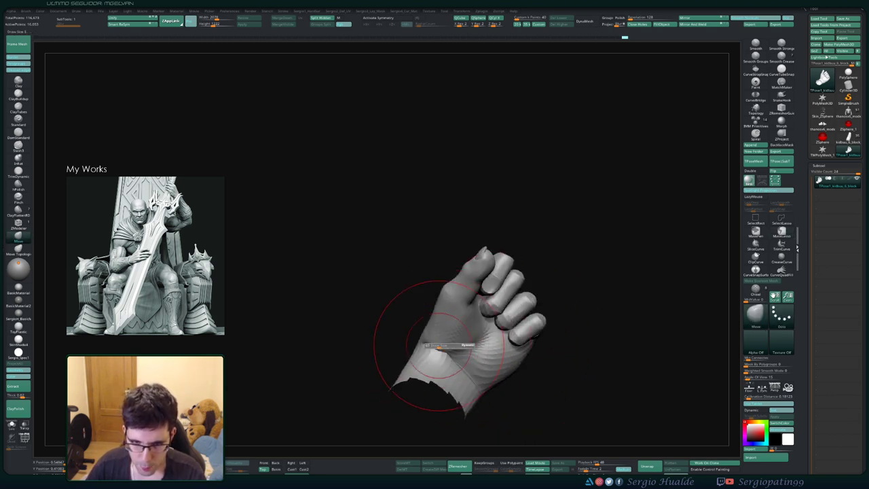
- Smooth the fleshy base of the thumb and its transition into the wrist
shift+drag(435, 338, 436, 358)
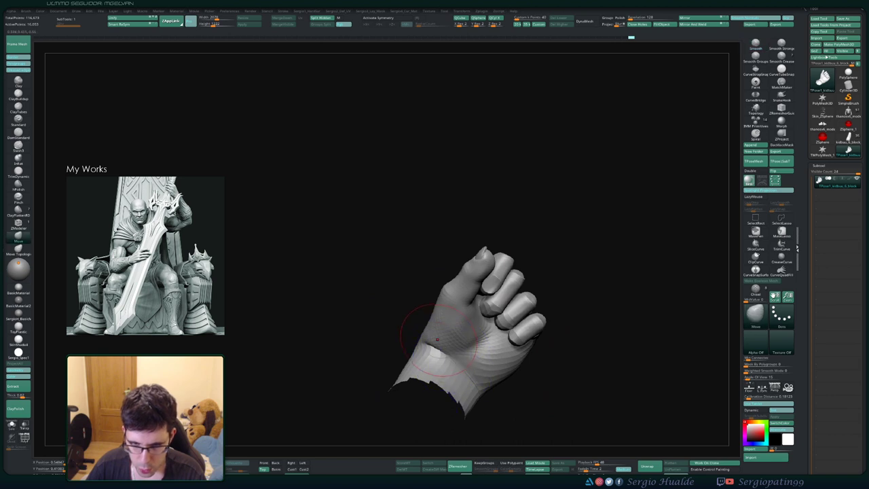
right_drag(414, 322, 462, 324)
mouse_move(434, 328)
shift+mouse_down()
mouse_move(430, 339)
mouse_move(470, 353)
mouse_move(469, 341)
shift+mouse_up()
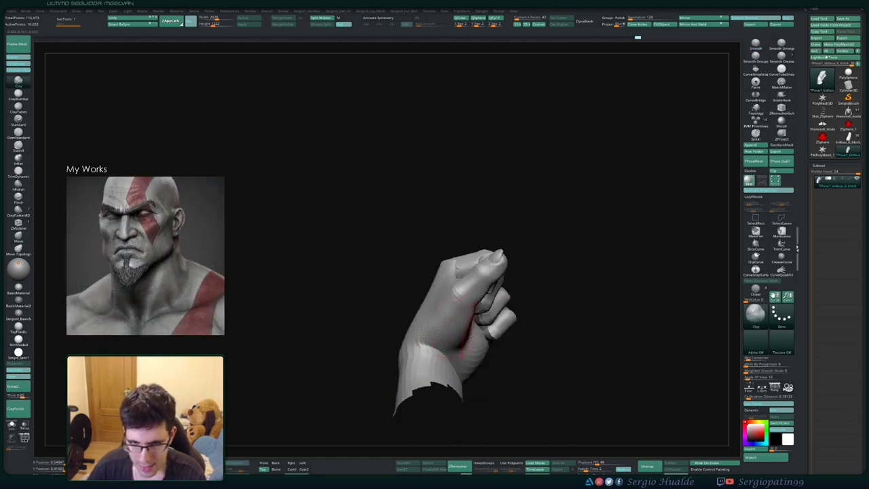
right_drag(501, 332, 457, 333)
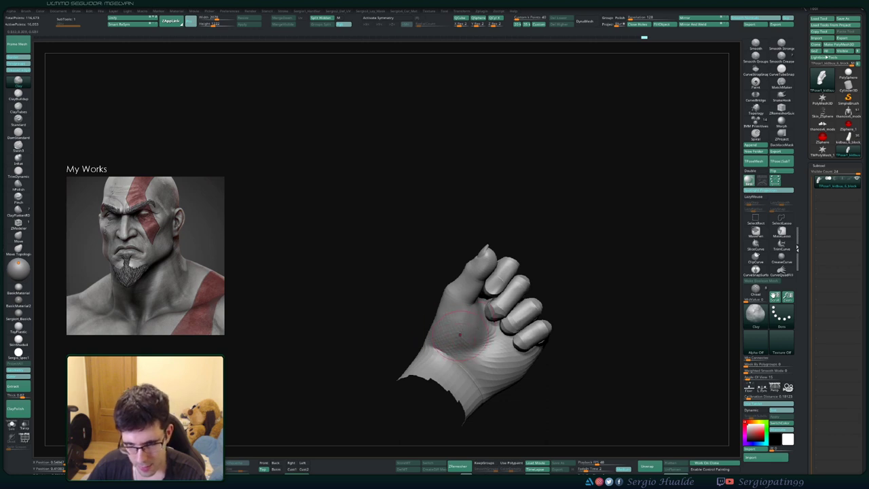
shift+drag(460, 334, 465, 339)
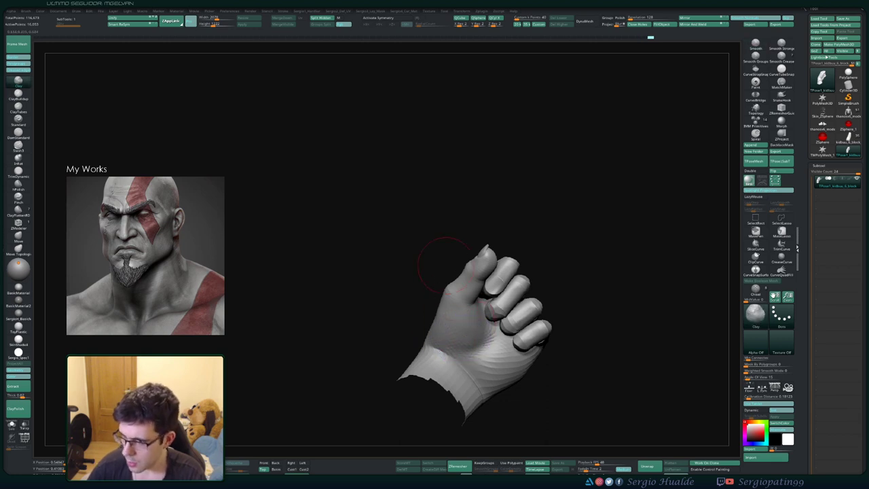
- Mask the curled segments of the four fingers and remove the thumb from the mask with a lasso
right_drag(655, 266, 634, 258)
ctrl+right_drag(595, 322, 540, 300)
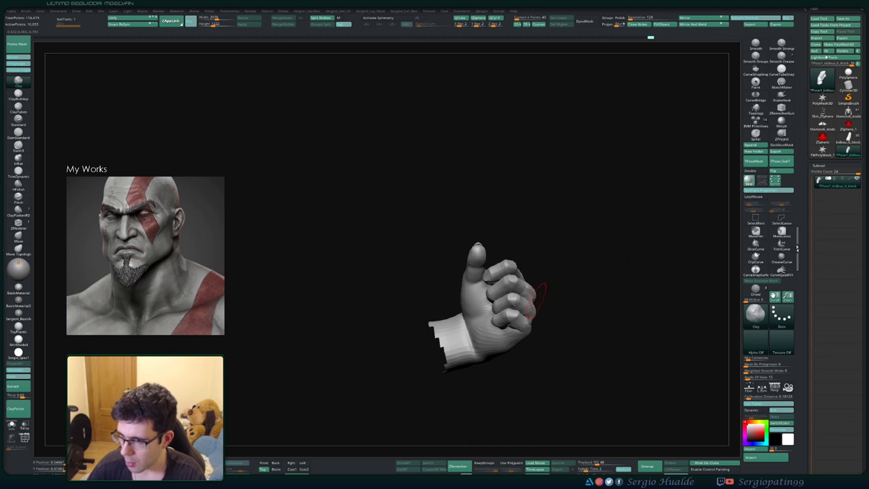
mouse_move(539, 316)
ctrl+right_down()
mouse_move(545, 290)
mouse_move(518, 287)
mouse_move(532, 316)
ctrl+right_up()
right_drag(533, 315, 521, 373)
key(w)
ctrl+drag(547, 242, 511, 250)
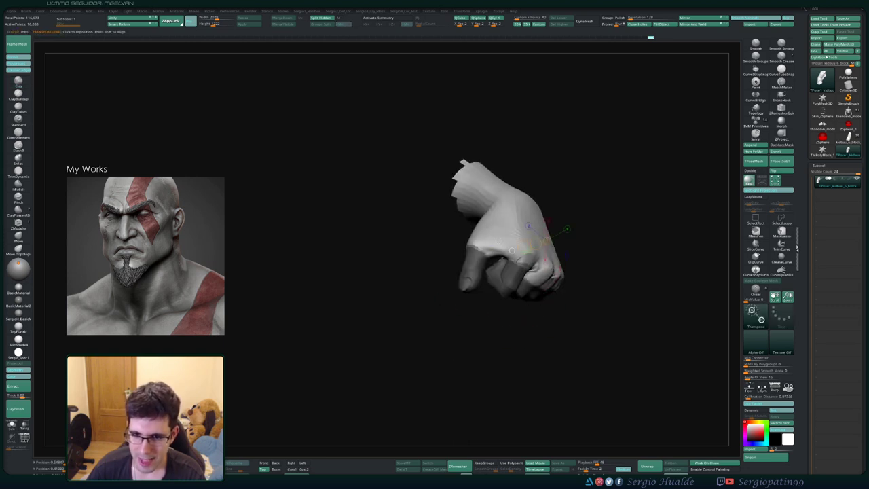
mouse_move(512, 251)
right_down()
mouse_move(510, 220)
mouse_move(499, 253)
right_up()
right_drag(499, 252, 531, 278)
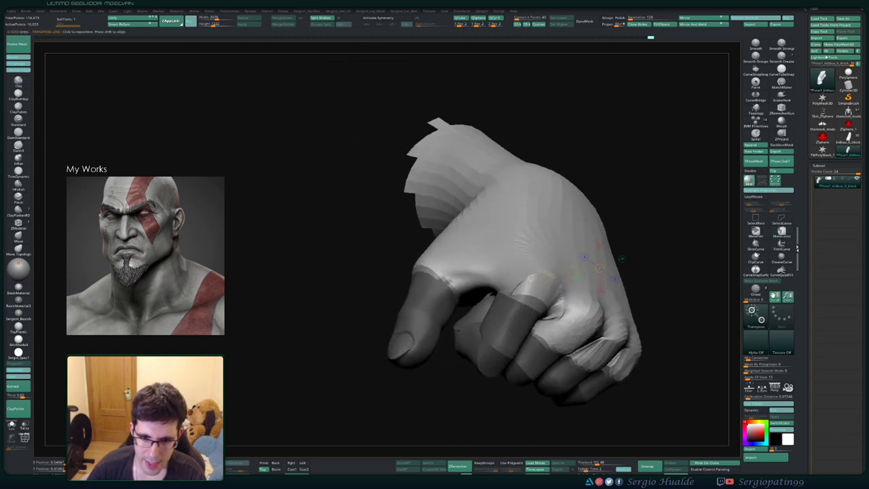
key(q)
ctrl+drag(429, 389, 449, 328)
mouse_move(468, 297)
ctrl+alt+mouse_down()
mouse_move(337, 310)
mouse_move(413, 404)
ctrl+alt+mouse_up()
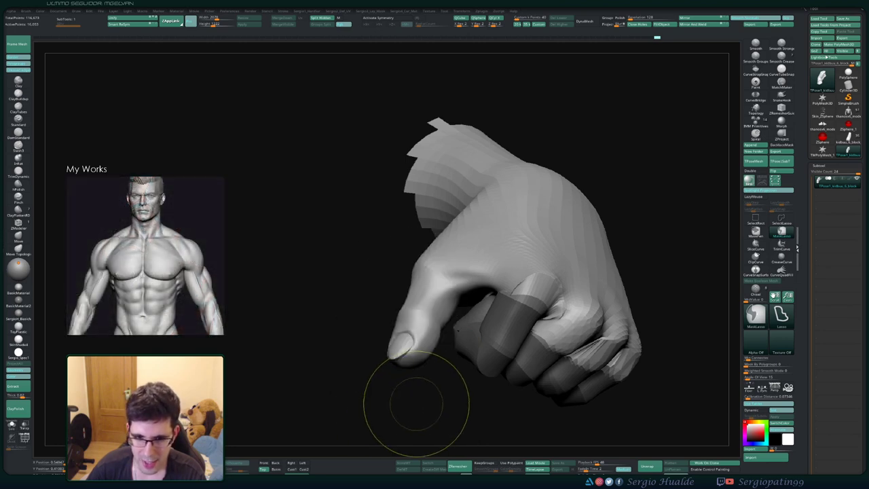
- Invert the mask so only the four curled fingers stay editable, and soften the mask edge
mouse_move(414, 401)
ctrl+right_down()
mouse_move(454, 359)
mouse_move(472, 266)
mouse_move(597, 280)
mouse_move(592, 322)
mouse_move(547, 310)
ctrl+right_up()
ctrl+click(594, 323)
ctrl+click(534, 316)
ctrl+click(532, 317)
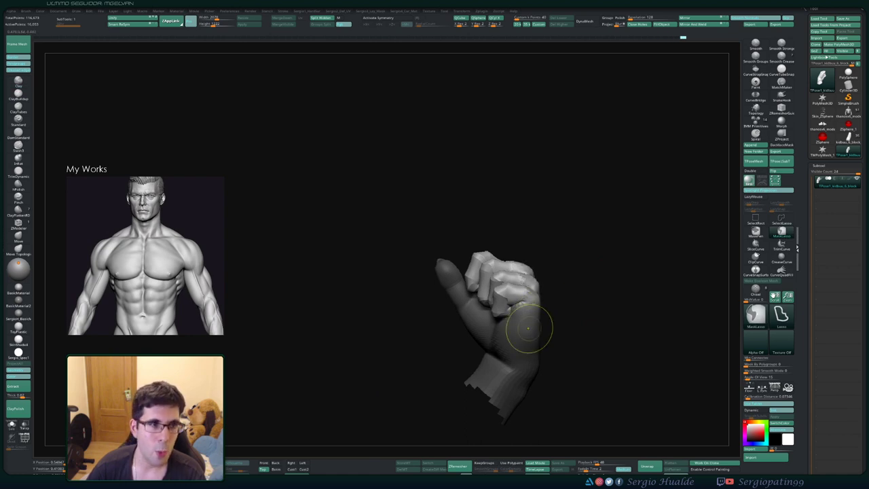
- Shift the four curled fingers together toward the palm with Transpose
mouse_move(560, 327)
right_down()
mouse_move(573, 323)
mouse_move(562, 326)
right_up()
key(w)
right_drag(463, 293, 474, 291)
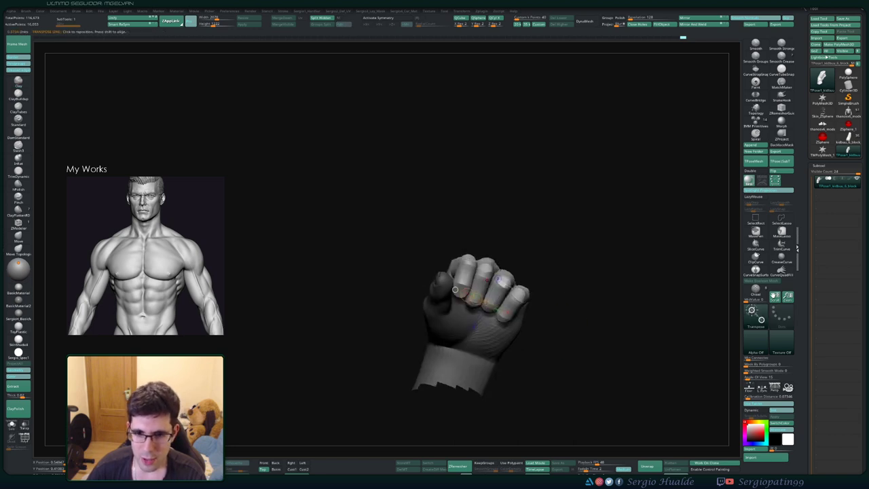
drag(468, 269, 505, 299)
drag(507, 287, 504, 289)
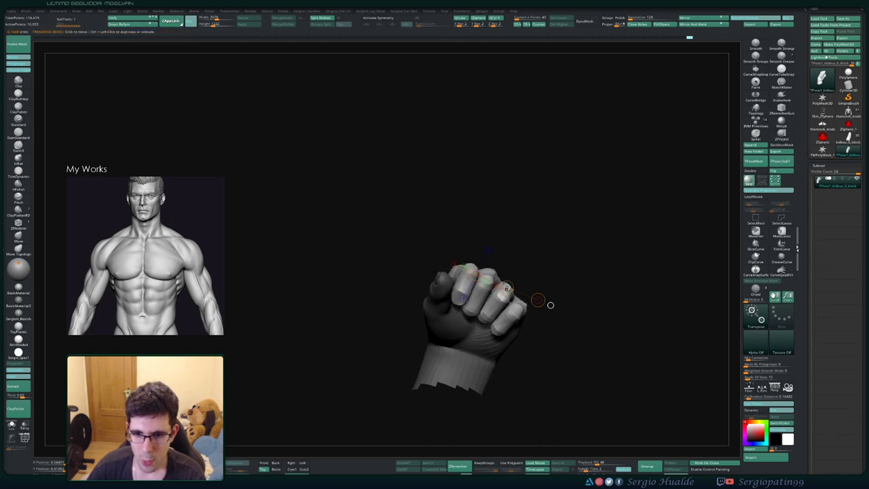
drag(506, 287, 505, 288)
mouse_move(590, 319)
mouse_down()
mouse_move(523, 312)
mouse_move(594, 333)
mouse_up()
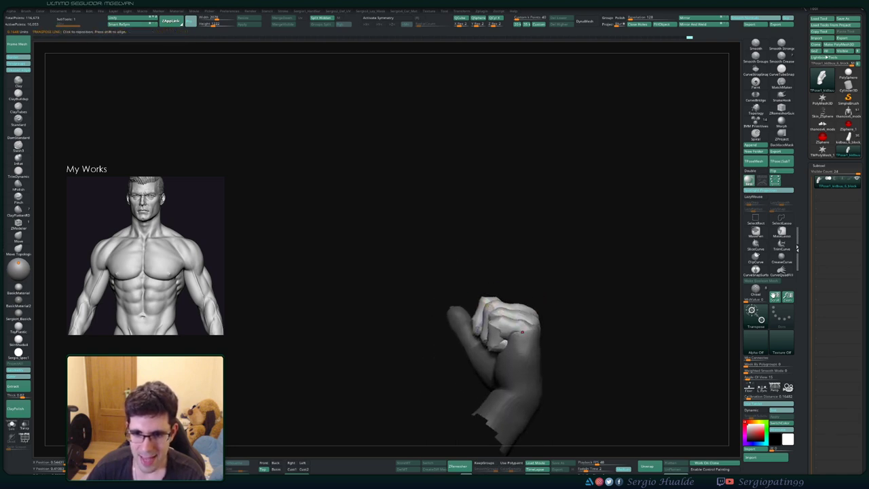
mouse_move(486, 317)
mouse_down()
mouse_move(469, 305)
mouse_move(496, 314)
mouse_up()
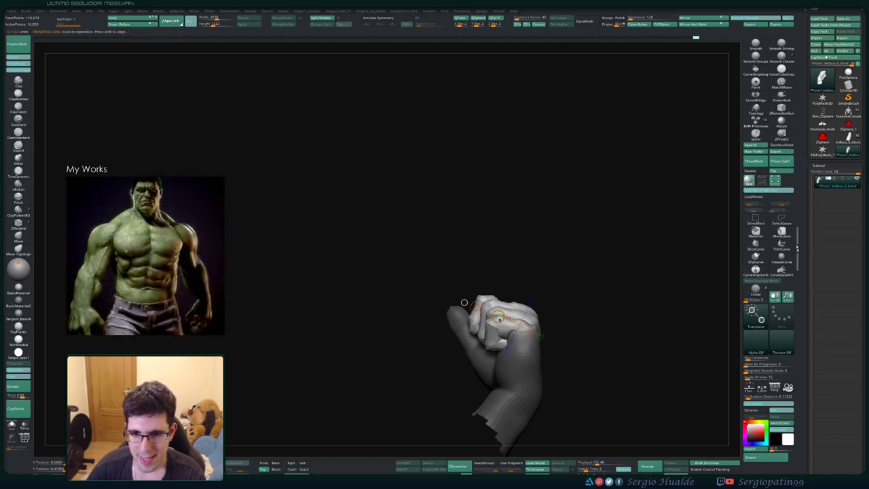
- Smooth the outer side of the four fingers around the knuckles with a resized Smooth brush
key(q)
mouse_move(578, 314)
mouse_down()
mouse_move(491, 308)
mouse_move(495, 343)
mouse_up()
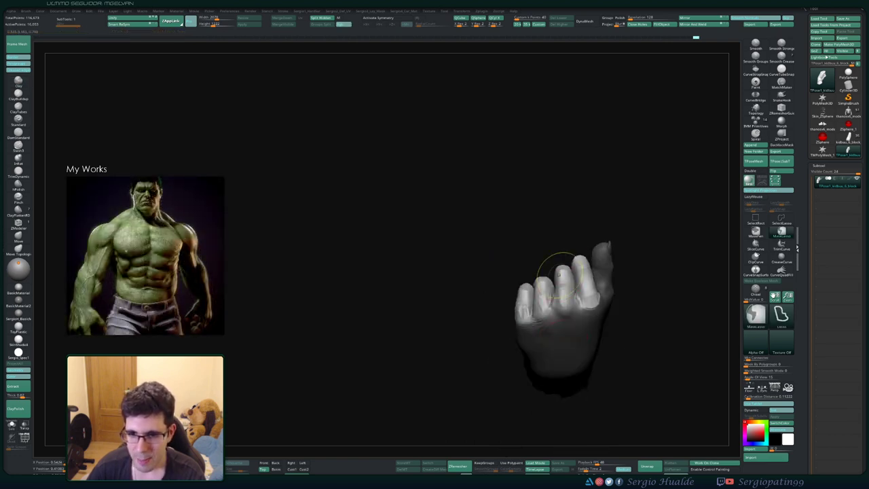
ctrl+right_drag(556, 271, 562, 296)
key(s)
mouse_move(562, 294)
shift+mouse_down()
mouse_move(567, 302)
mouse_move(569, 293)
mouse_move(541, 293)
shift+mouse_up()
shift+drag(506, 323, 503, 321)
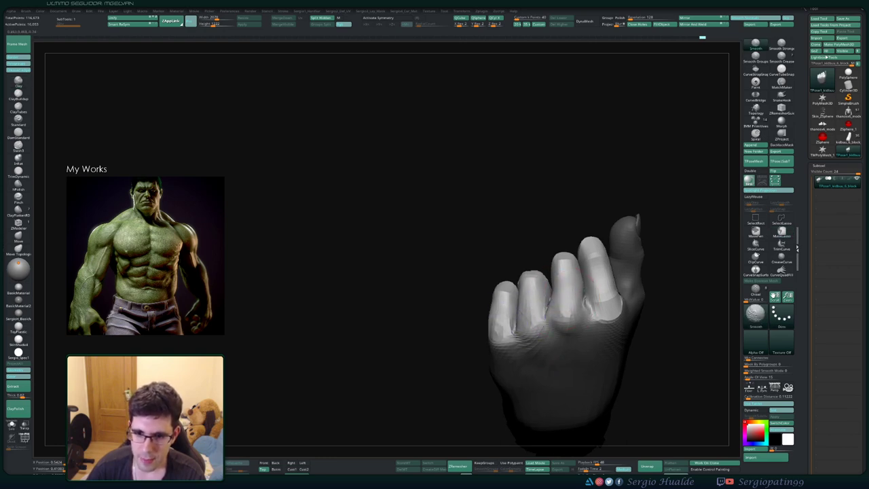
- Clear the current mask, mask everything except the middle finger, and soften the mask edge
ctrl+right_drag(503, 335, 603, 327)
ctrl+drag(609, 311, 626, 329)
key(w)
ctrl+click(550, 318)
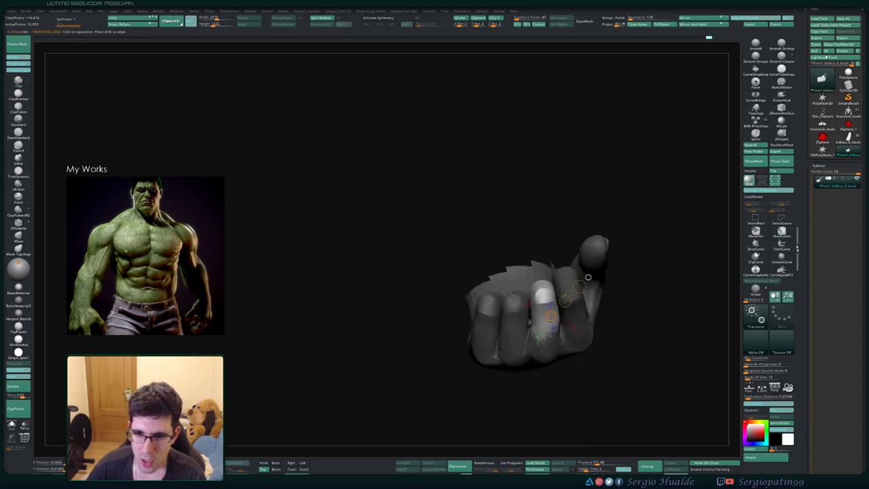
key(q)
ctrl+click(543, 338)
- Reshape the middle finger with the Move brush, adjusting its position between the neighbouring fingers
key(b)
key(m)
key(v)
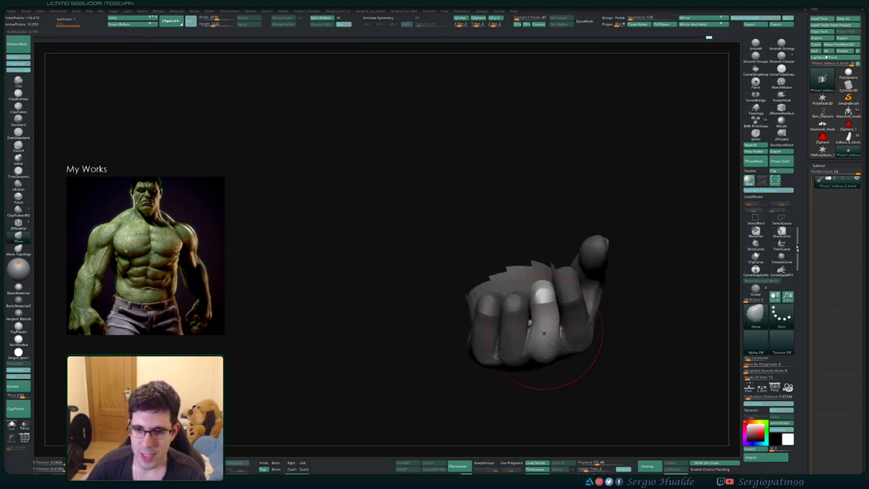
drag(544, 333, 540, 333)
alt+right_drag(546, 323, 535, 337)
key(s)
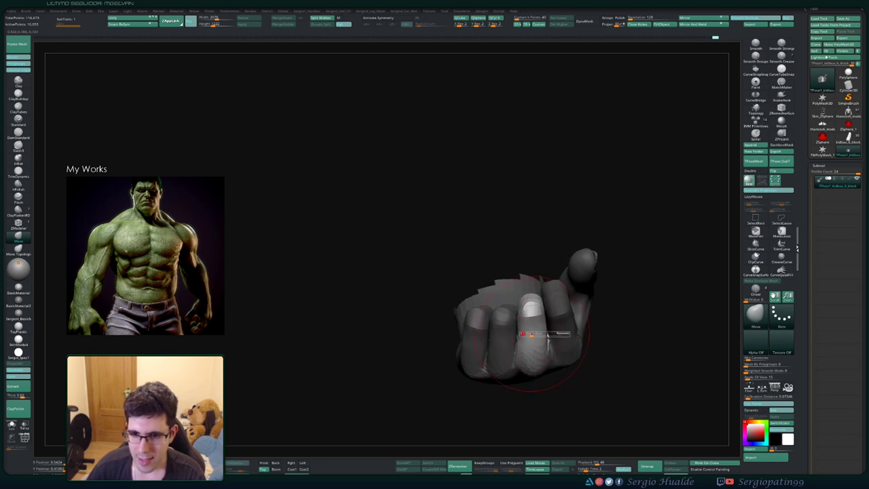
mouse_move(534, 335)
mouse_down()
mouse_move(523, 332)
mouse_move(533, 320)
mouse_up()
key(s)
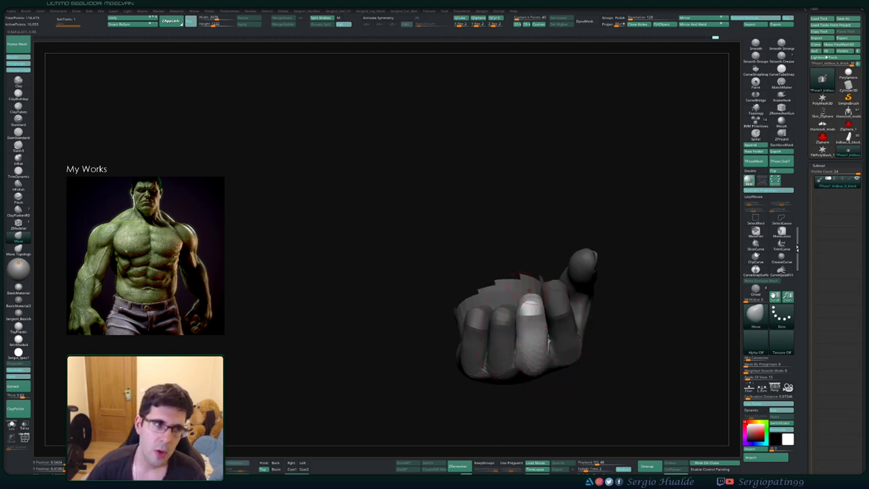
right_drag(529, 303, 541, 326)
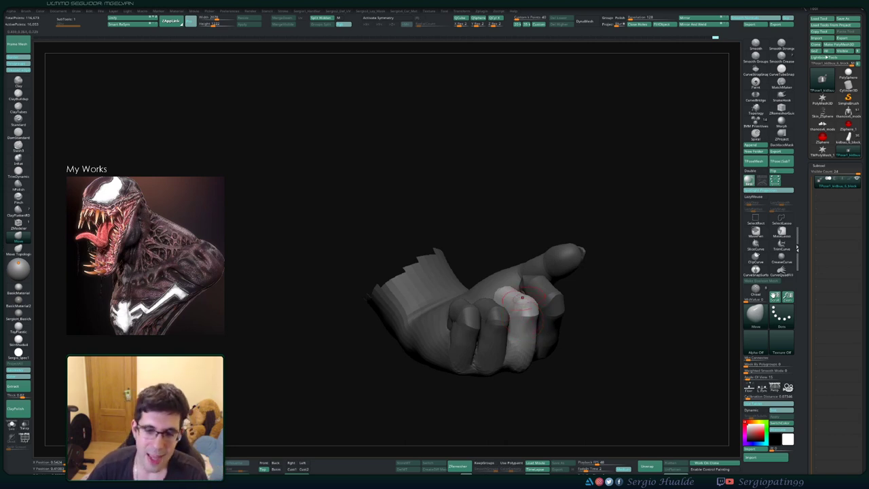
mouse_move(518, 323)
right_down()
mouse_move(502, 315)
mouse_move(513, 347)
mouse_move(494, 391)
mouse_move(508, 381)
right_up()
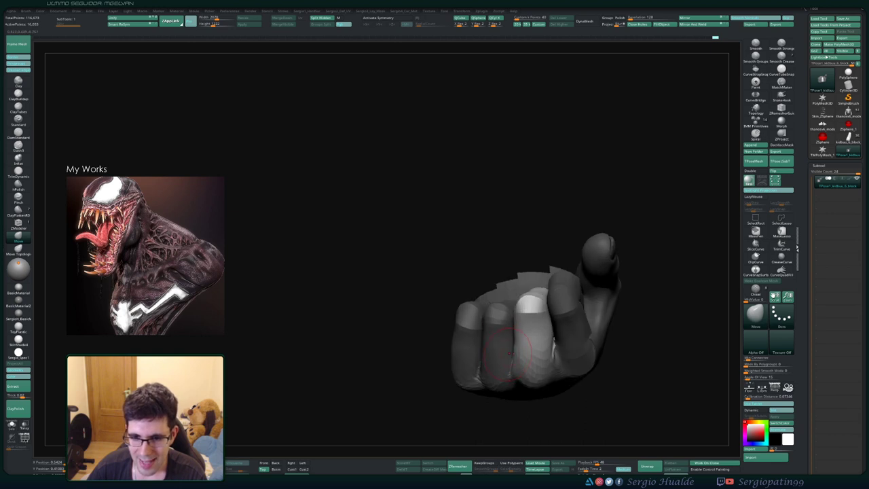
- Smooth the middle finger from its base knuckle up to the bent joint, working from several angles
key(shift)
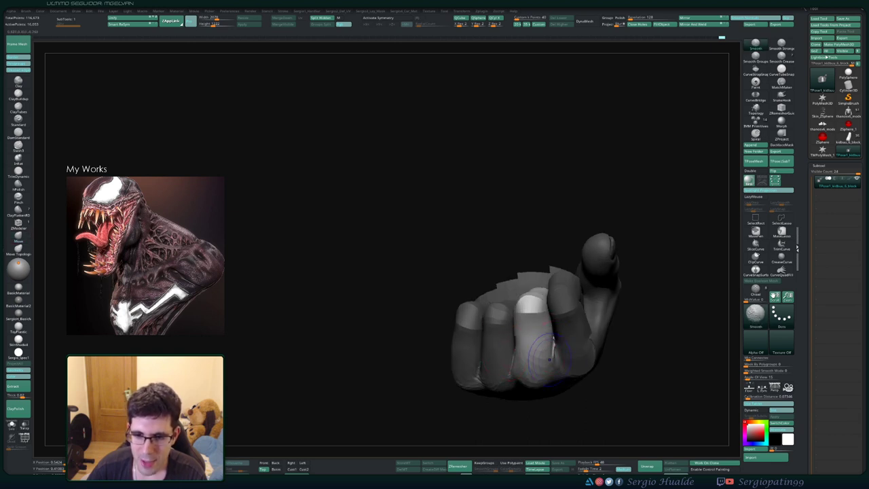
right_drag(549, 359, 487, 370)
key(shift)
shift+drag(536, 333, 547, 353)
right_drag(524, 333, 536, 319)
key(shift)
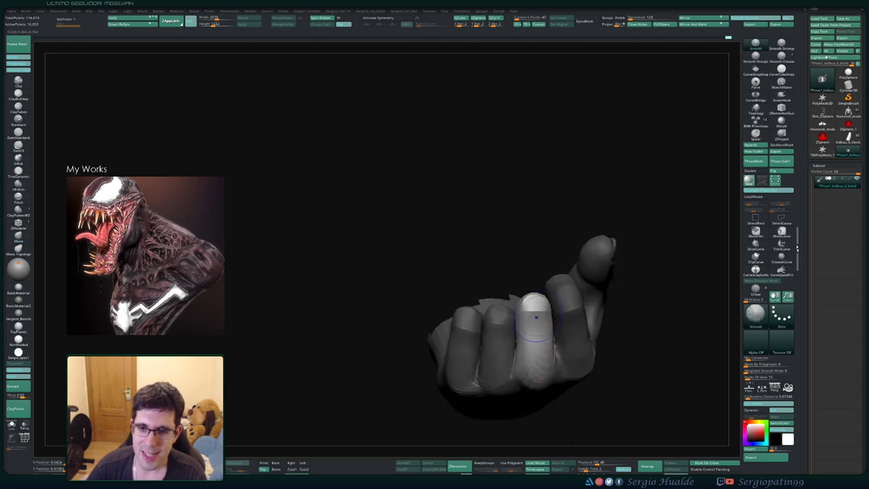
shift+drag(533, 309, 532, 324)
right_drag(531, 320, 554, 314)
shift+drag(524, 305, 526, 328)
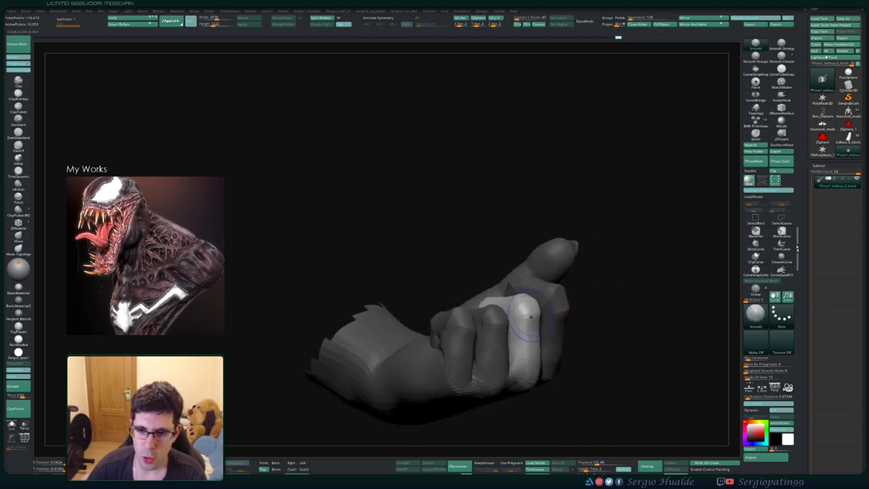
right_drag(551, 327, 530, 325)
shift+drag(529, 324, 526, 331)
- Refine the unmasked middle finger's side profile with the Move brush, checking its alignment with the neighbouring fingers
mouse_move(527, 326)
right_down()
mouse_move(567, 333)
mouse_move(536, 318)
mouse_move(444, 339)
right_up()
drag(519, 344, 525, 347)
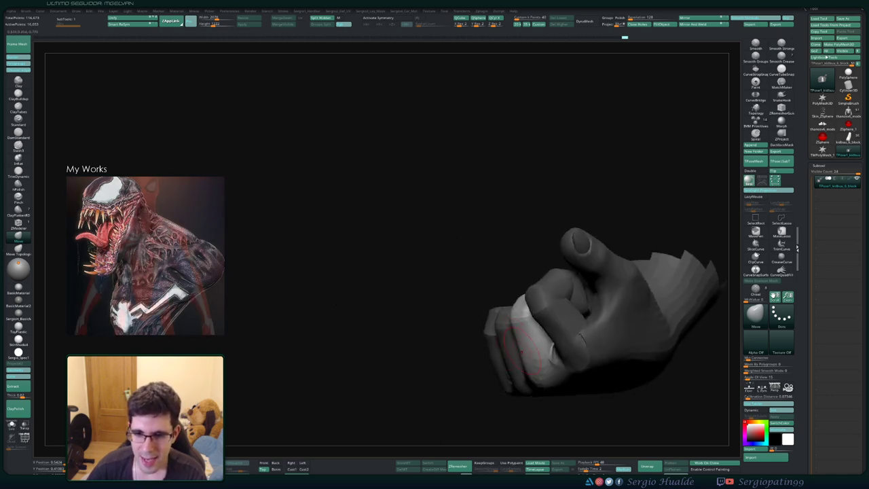
right_drag(525, 345, 578, 342)
mouse_move(528, 327)
alt+right_down()
mouse_move(537, 312)
mouse_move(561, 313)
alt+right_up()
key(s)
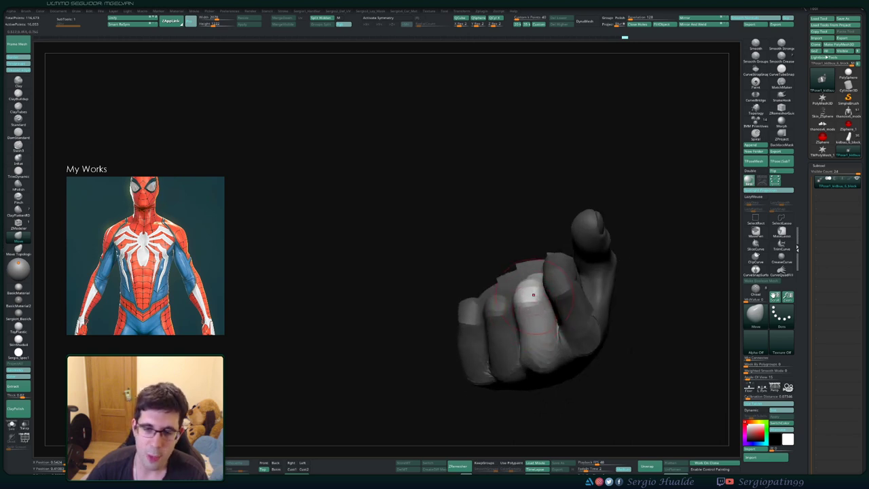
right_drag(527, 266, 541, 293)
alt+right_drag(513, 324, 509, 290)
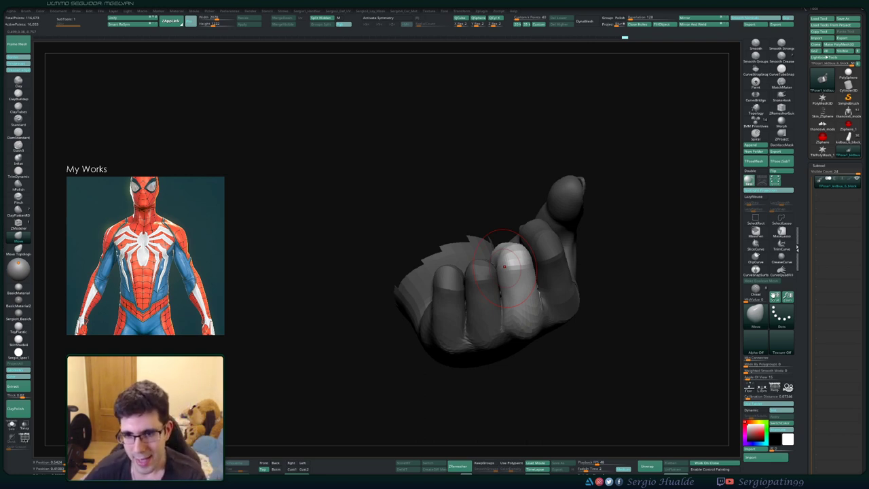
mouse_move(504, 267)
right_down()
mouse_move(486, 277)
mouse_move(495, 247)
mouse_move(469, 230)
right_up()
mouse_move(494, 299)
right_down()
mouse_move(506, 285)
mouse_move(496, 288)
right_up()
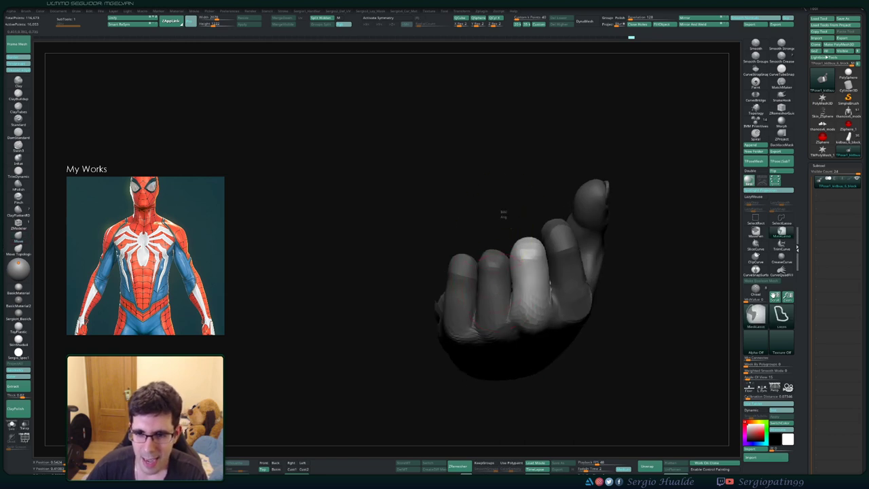
- Clear the current mask and mask everything except the ring finger
ctrl+drag(508, 227, 511, 230)
key(w)
ctrl+click(495, 295)
key(q)
ctrl+click(500, 300)
- Reshape the ring finger with a resized Move brush, aligning it between the middle and little fingers
right_drag(499, 298, 488, 297)
key(s)
mouse_move(486, 290)
mouse_down()
mouse_move(502, 273)
mouse_move(487, 259)
mouse_up()
key(s)
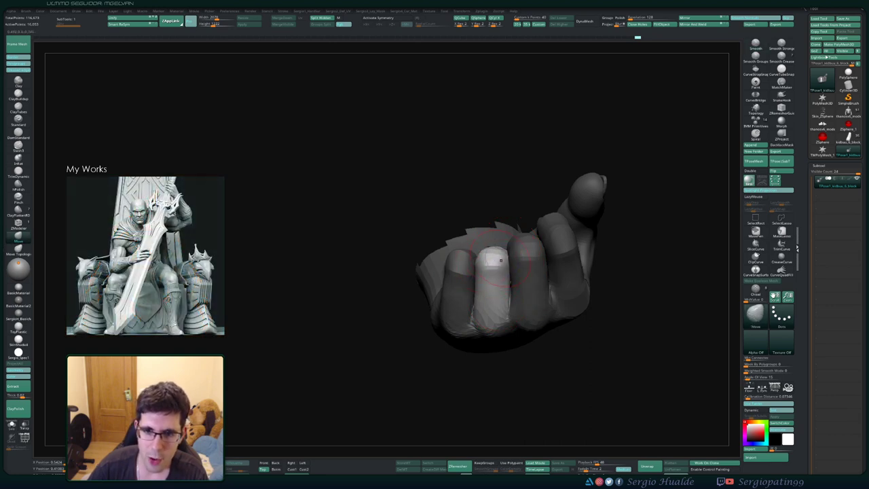
mouse_move(498, 272)
right_down()
mouse_move(500, 279)
mouse_move(479, 279)
mouse_move(468, 312)
mouse_move(485, 309)
right_up()
key(s)
mouse_move(498, 285)
mouse_down()
mouse_move(510, 286)
mouse_move(505, 274)
mouse_move(494, 278)
mouse_up()
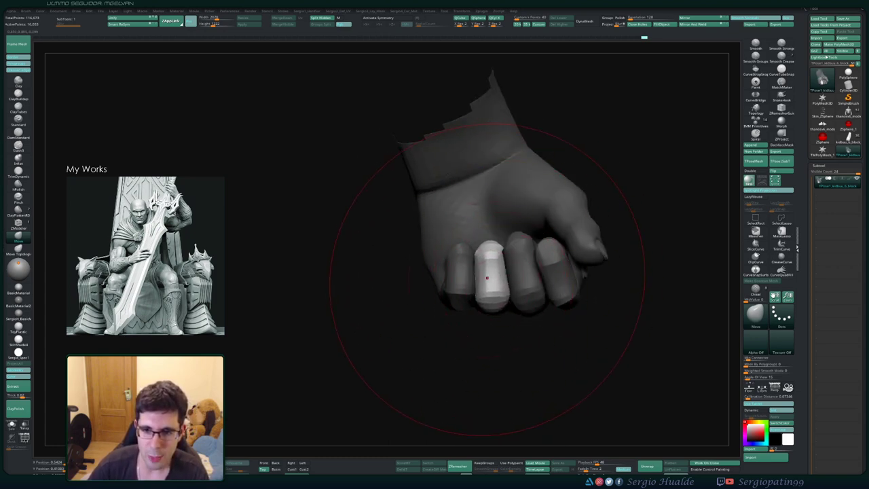
- Mask everything except the little finger and shift it towards the ring finger with the Move brush
right_drag(479, 285, 475, 304)
key(r)
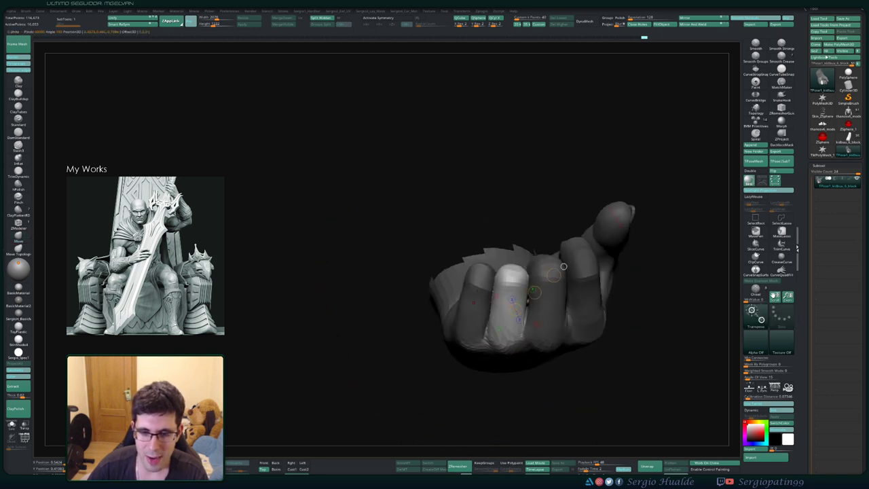
ctrl+click(475, 304)
key(q)
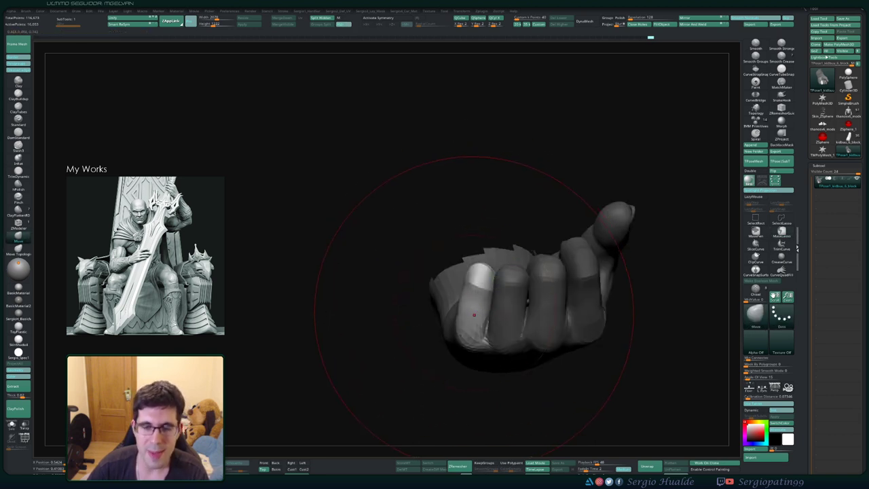
mouse_move(471, 313)
right_down()
mouse_move(501, 308)
mouse_move(481, 306)
right_up()
drag(455, 301, 471, 291)
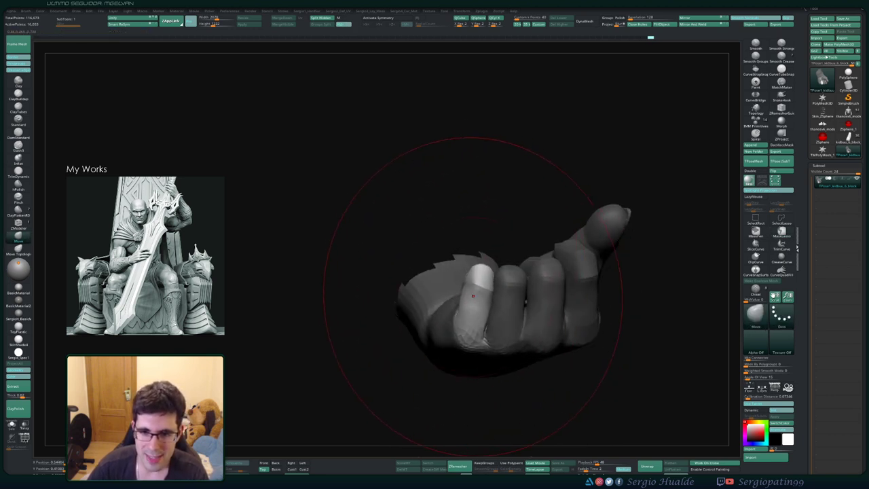
- Smooth the little finger's bent joints and palm-facing segment from several angles
mouse_move(471, 291)
right_down()
mouse_move(497, 287)
mouse_move(480, 290)
right_up()
shift+drag(470, 289, 469, 282)
mouse_move(457, 285)
right_down()
mouse_move(477, 289)
mouse_move(478, 280)
mouse_move(461, 277)
right_up()
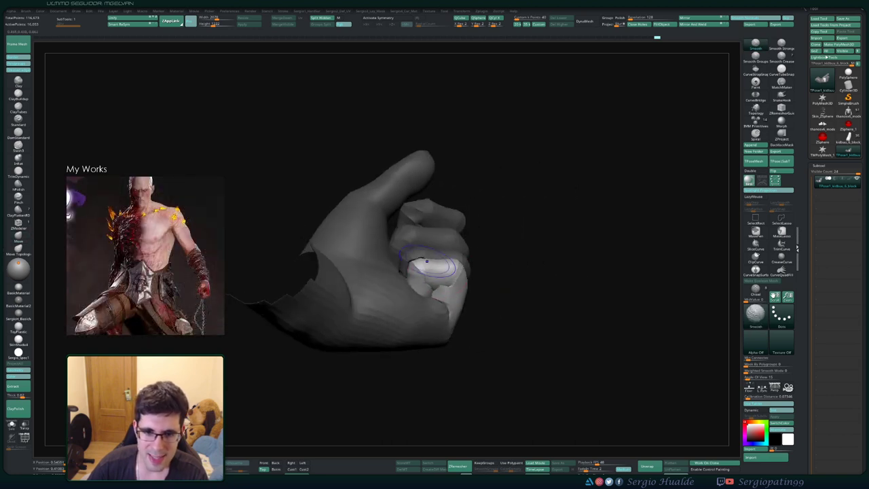
shift+drag(427, 261, 442, 266)
right_drag(442, 266, 456, 277)
shift+drag(427, 272, 415, 264)
right_drag(434, 264, 418, 256)
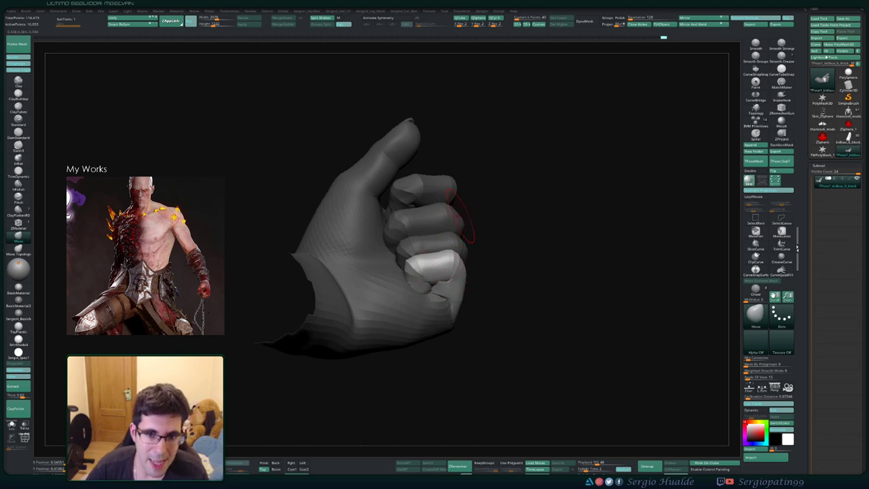
right_drag(477, 230, 466, 272)
shift+drag(465, 285, 454, 292)
ctrl+right_drag(454, 292, 446, 256)
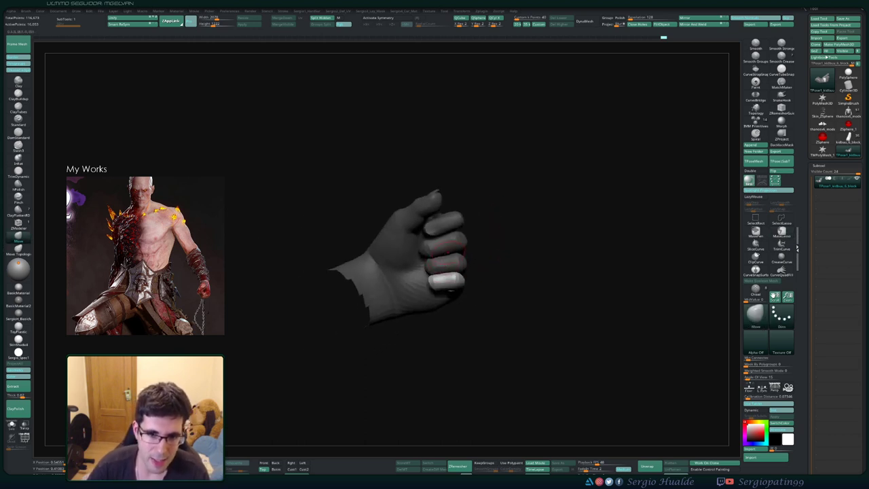
- Clear the current mask, mask everything except the index finger, and soften the mask edge
ctrl+right_drag(448, 224, 468, 231)
ctrl+drag(489, 233, 498, 245)
key(w)
ctrl+click(439, 258)
key(q)
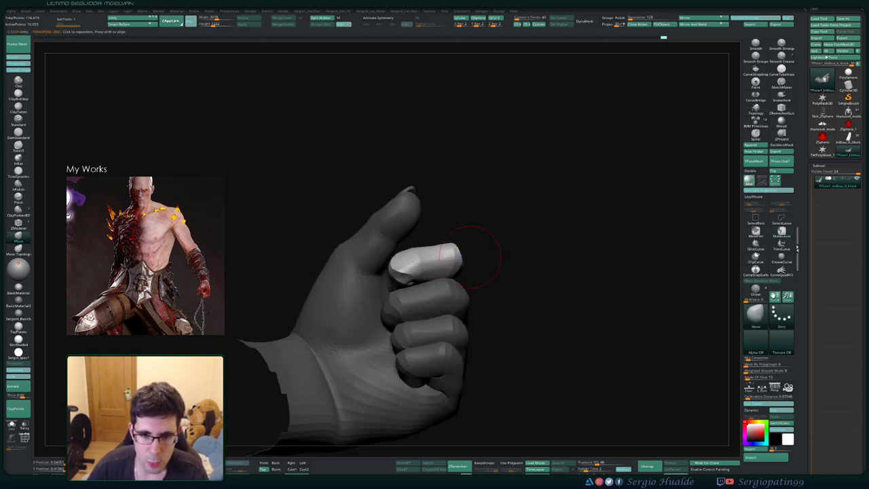
mouse_move(468, 252)
right_down()
mouse_move(521, 273)
mouse_move(499, 262)
right_up()
ctrl+click(496, 272)
- Smooth the index finger along its curled segments and around the bent joint
shift+drag(445, 255, 418, 268)
right_drag(456, 269, 429, 264)
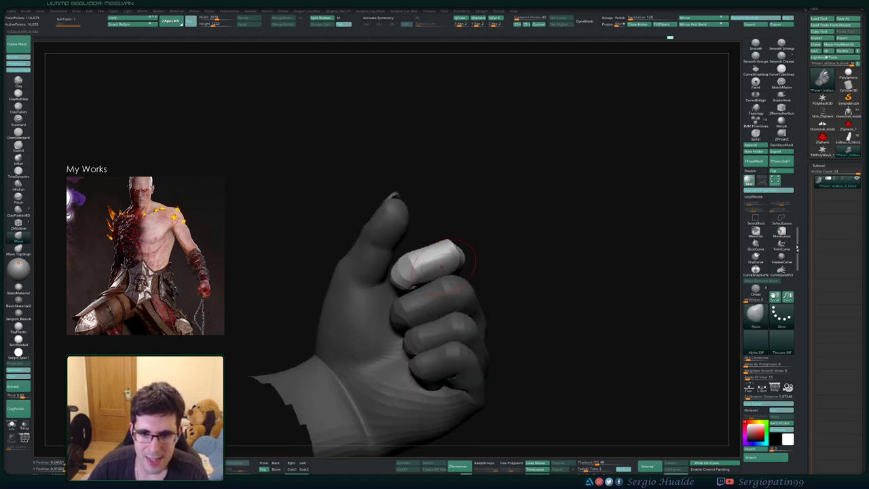
shift+drag(429, 265, 441, 257)
right_drag(485, 259, 460, 254)
shift+drag(473, 250, 463, 252)
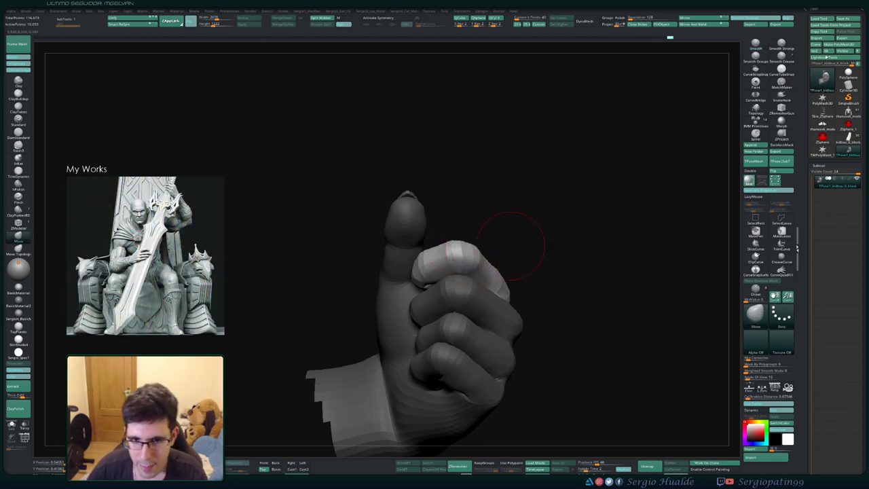
mouse_move(534, 257)
right_down()
mouse_move(525, 242)
mouse_move(479, 249)
mouse_move(510, 244)
right_up()
key(b)
key(s)
key(t)
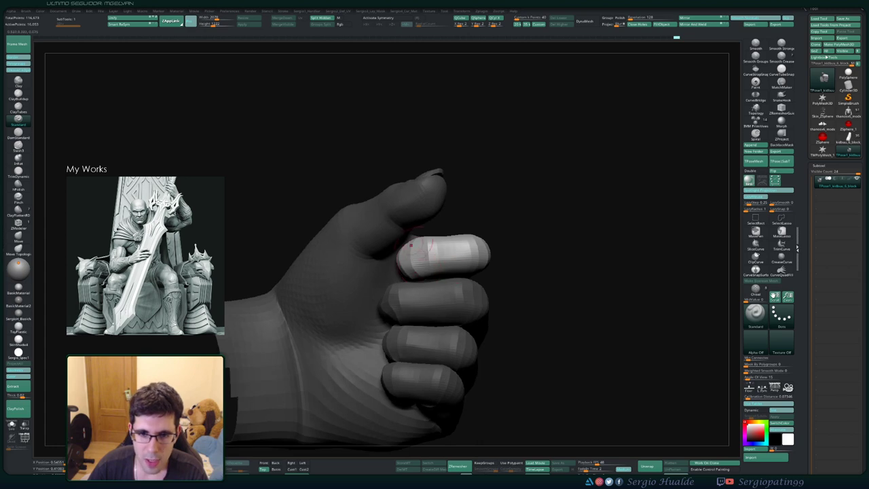
mouse_move(407, 267)
right_down()
mouse_move(419, 274)
mouse_move(400, 282)
mouse_move(429, 246)
right_up()
- Adjust the curled index finger's upper contour below the thumb with the Move brush
key(b)
key(m)
key(v)
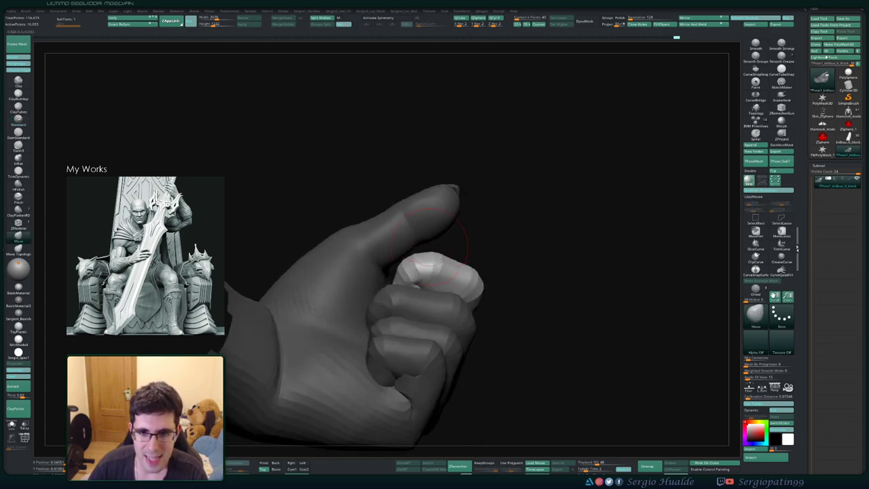
drag(417, 267, 413, 264)
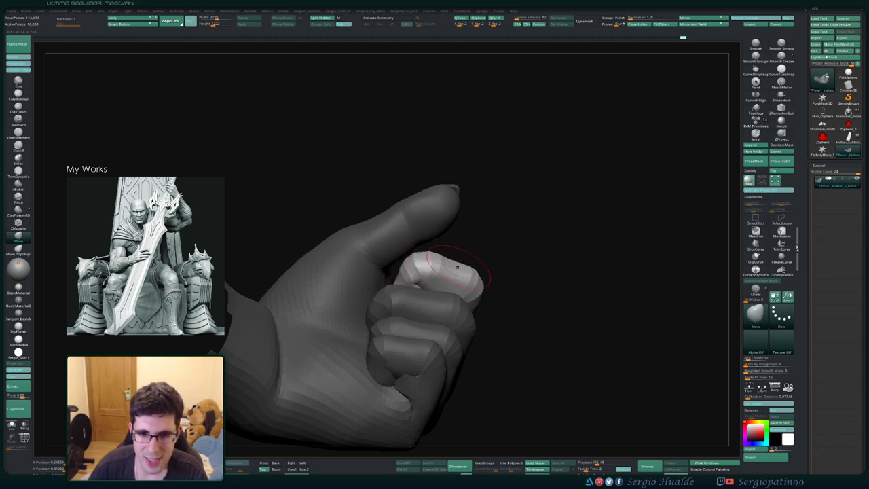
- Smooth the index finger's front and inner bend on the thumb side
right_drag(458, 268, 447, 296)
shift+drag(441, 304, 424, 304)
mouse_move(424, 304)
right_down()
mouse_move(401, 271)
mouse_move(475, 285)
right_up()
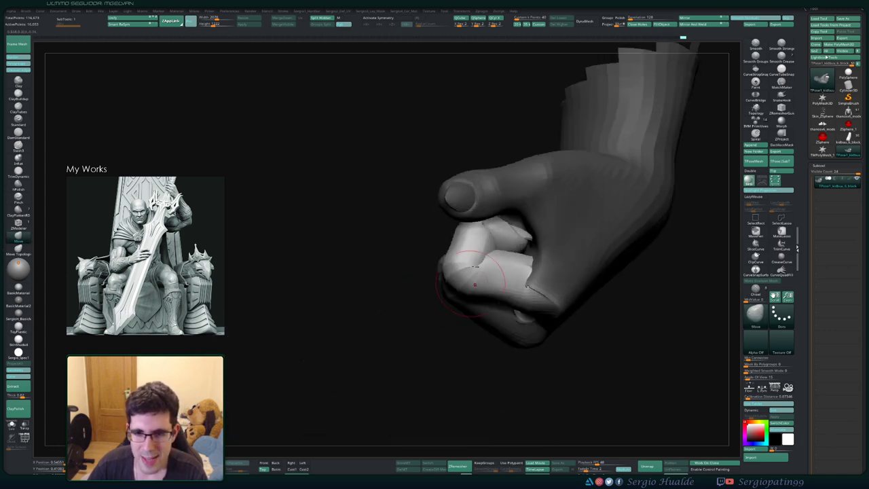
mouse_move(474, 284)
shift+mouse_down()
mouse_move(490, 253)
mouse_move(498, 256)
shift+mouse_up()
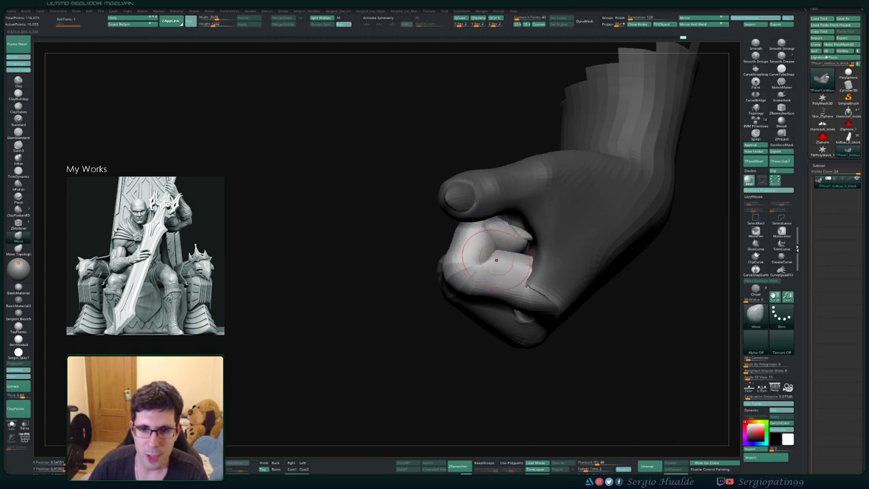
mouse_move(498, 257)
right_down()
mouse_move(468, 278)
mouse_move(466, 258)
mouse_move(486, 287)
mouse_move(527, 297)
mouse_move(552, 201)
mouse_move(550, 170)
mouse_move(485, 211)
mouse_move(434, 271)
mouse_move(453, 293)
mouse_move(458, 279)
mouse_move(469, 305)
mouse_move(450, 283)
mouse_move(494, 275)
right_up()
- Mask the thumb and all four fingers, leaving the palm and wrist unmasked
key(r)
ctrl+click(454, 282)
key(q)
key(ctrl+i)
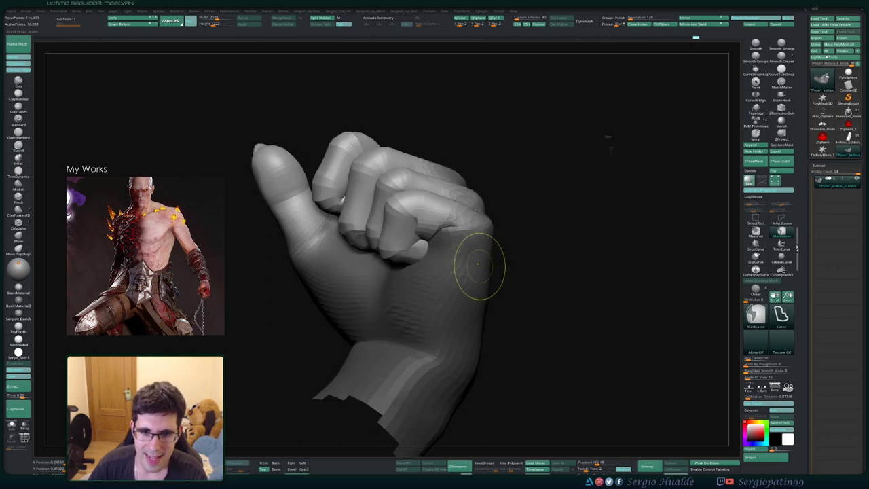
ctrl+click(514, 265)
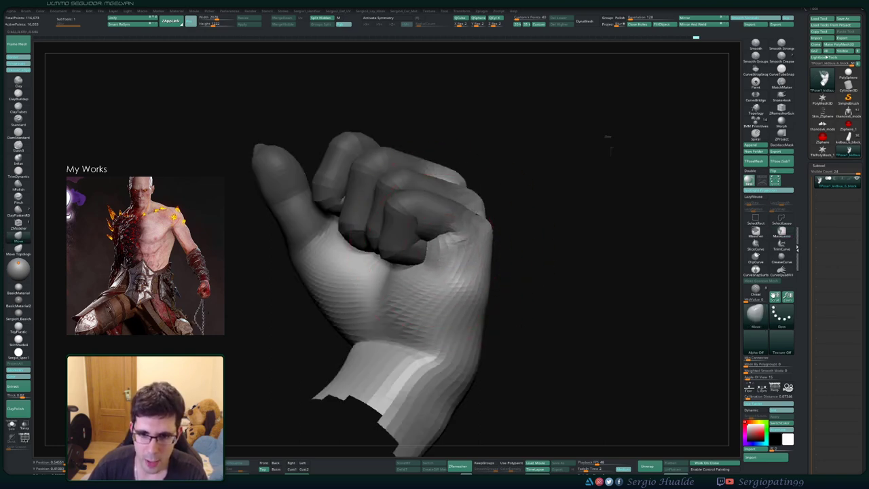
- Reshape the palm's outer edge below the little finger with a resized Move brush
right_drag(434, 274, 395, 282)
key(s)
drag(477, 284, 462, 284)
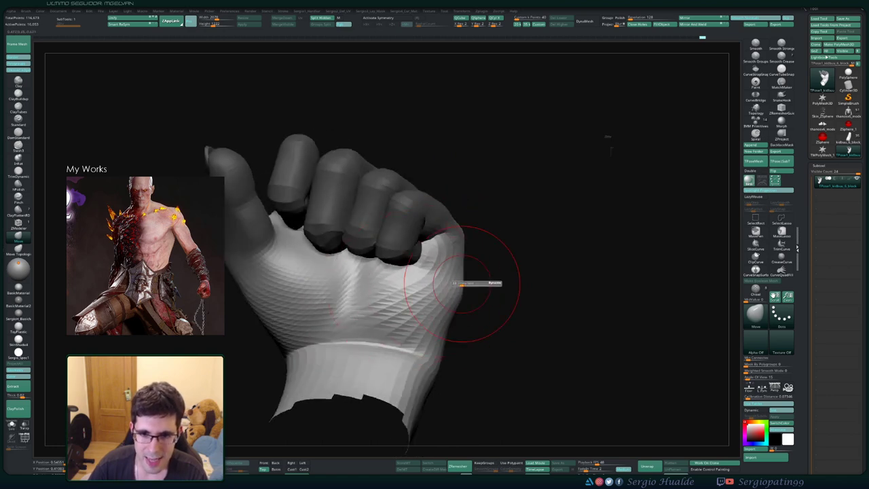
mouse_move(450, 315)
mouse_down()
mouse_move(458, 319)
mouse_move(444, 281)
mouse_up()
right_drag(451, 299, 393, 302)
mouse_move(469, 318)
mouse_down()
mouse_move(460, 318)
mouse_move(464, 342)
mouse_up()
right_drag(421, 340, 454, 332)
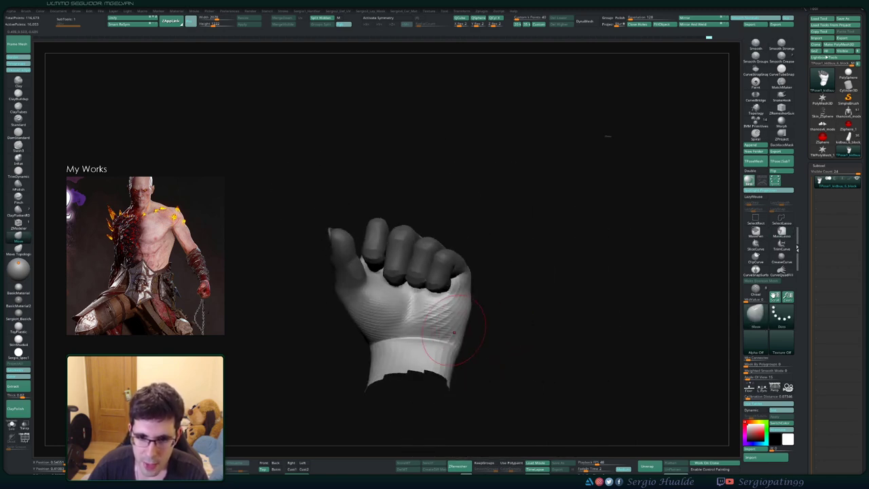
- Smooth the palm and the base of the thumb, adjusting the brush size and switching to the Standard brush
mouse_move(454, 332)
shift+mouse_down()
mouse_move(429, 312)
mouse_move(393, 312)
shift+mouse_up()
right_drag(377, 311, 395, 317)
key(s)
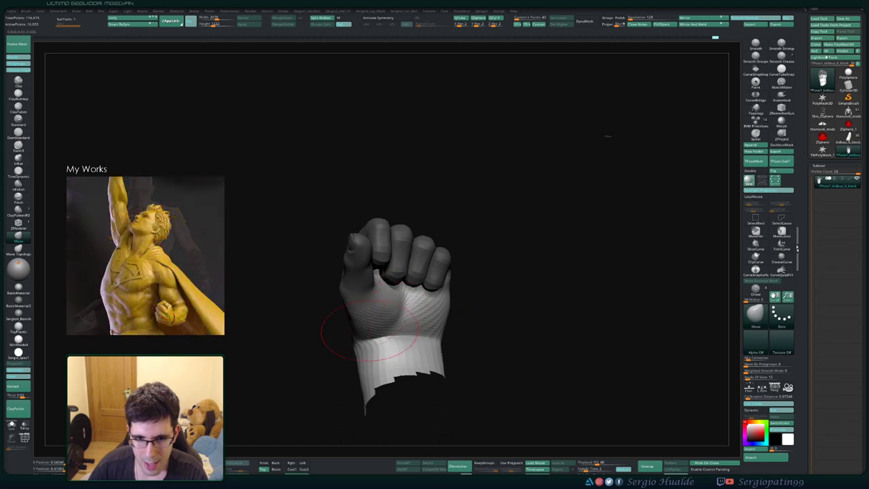
mouse_move(358, 339)
right_down()
mouse_move(382, 323)
mouse_move(380, 302)
right_up()
key(1)
key(s)
drag(347, 324, 344, 323)
right_drag(344, 323, 355, 302)
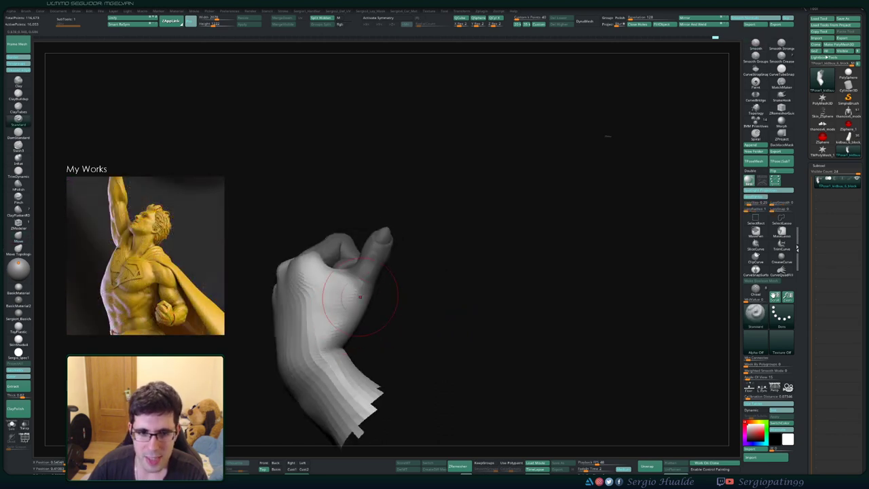
right_drag(344, 340, 343, 312)
shift+drag(343, 318, 332, 335)
- Switch back to the Move brush and clear the mask from the whole hand
mouse_move(334, 340)
right_down()
mouse_move(401, 328)
mouse_move(401, 360)
mouse_move(376, 369)
right_up()
right_drag(376, 370, 434, 373)
ctrl+right_drag(372, 288, 375, 314)
mouse_move(375, 313)
right_down()
mouse_move(394, 322)
mouse_move(415, 311)
mouse_move(449, 343)
right_up()
key(b)
key(m)
key(v)
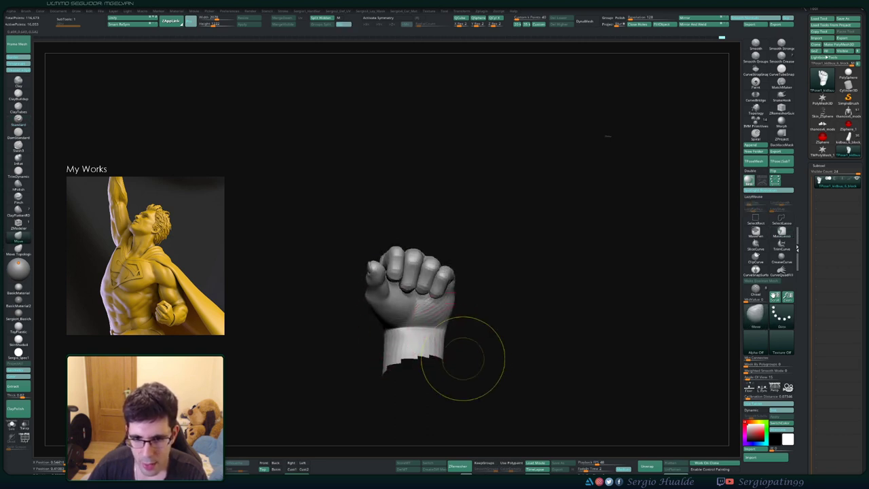
mouse_move(462, 355)
ctrl+mouse_down()
mouse_move(378, 422)
mouse_move(441, 372)
mouse_move(457, 347)
mouse_move(470, 359)
ctrl+mouse_up()
ctrl+click(457, 354)
mouse_move(468, 356)
right_down()
mouse_move(457, 320)
mouse_move(445, 320)
mouse_move(458, 314)
right_up()
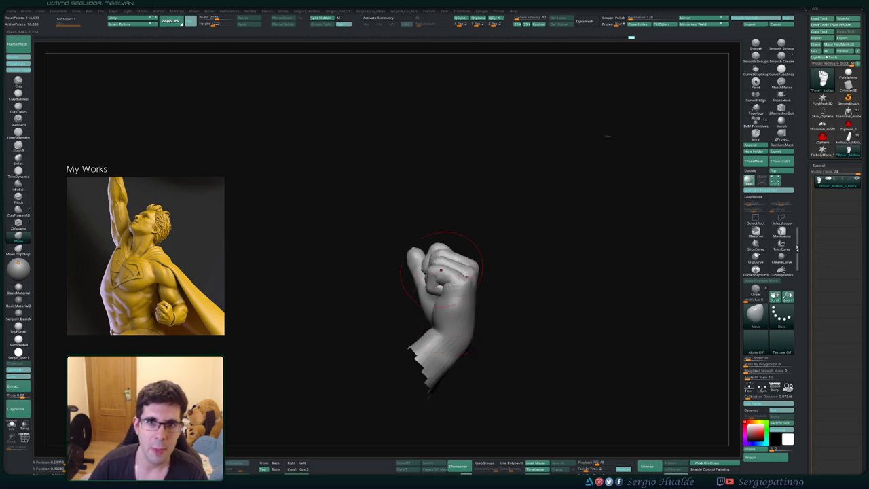
- Adjust the little finger's base with the Move brush and smooth its outer side around the knuckle
ctrl+right_drag(446, 265, 447, 308)
right_drag(447, 308, 427, 262)
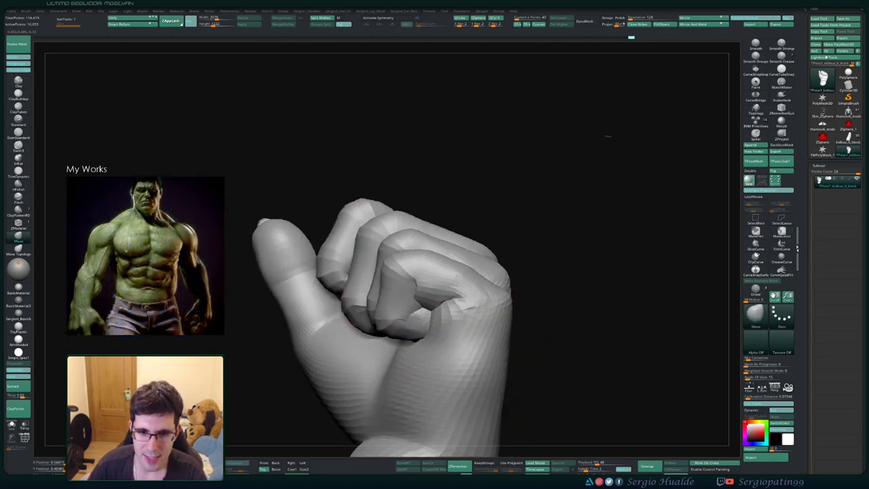
mouse_move(449, 279)
mouse_down()
mouse_move(446, 268)
mouse_move(481, 289)
mouse_up()
mouse_move(480, 289)
right_down()
mouse_move(504, 306)
mouse_move(489, 292)
right_up()
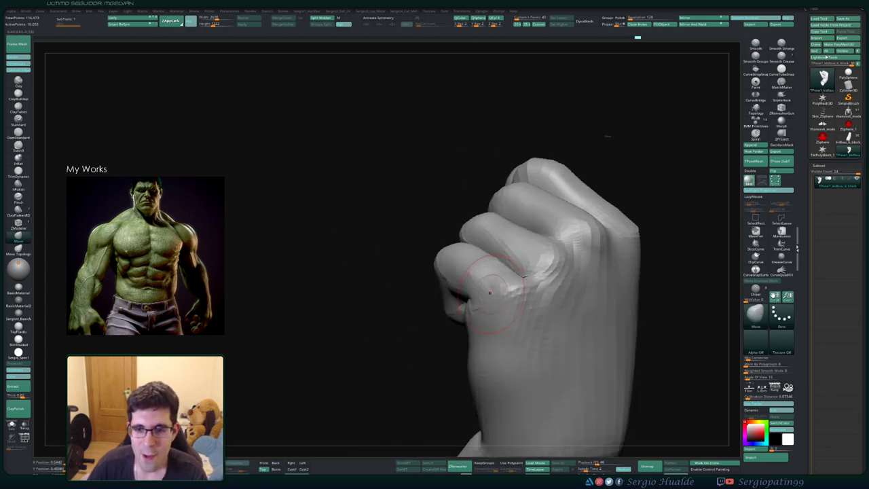
shift+drag(494, 285, 473, 275)
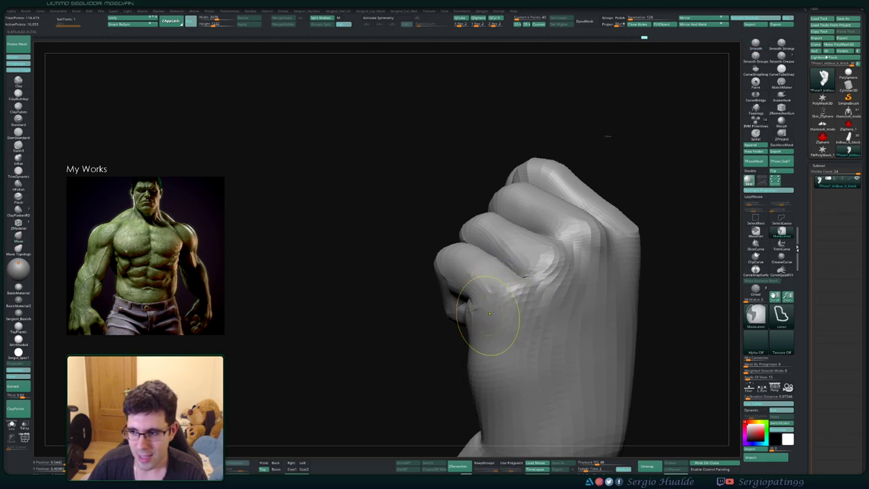
- Mask the whole hand except the little finger and soften the mask edge
mouse_move(486, 319)
ctrl+right_down()
mouse_move(482, 291)
mouse_move(466, 273)
ctrl+right_up()
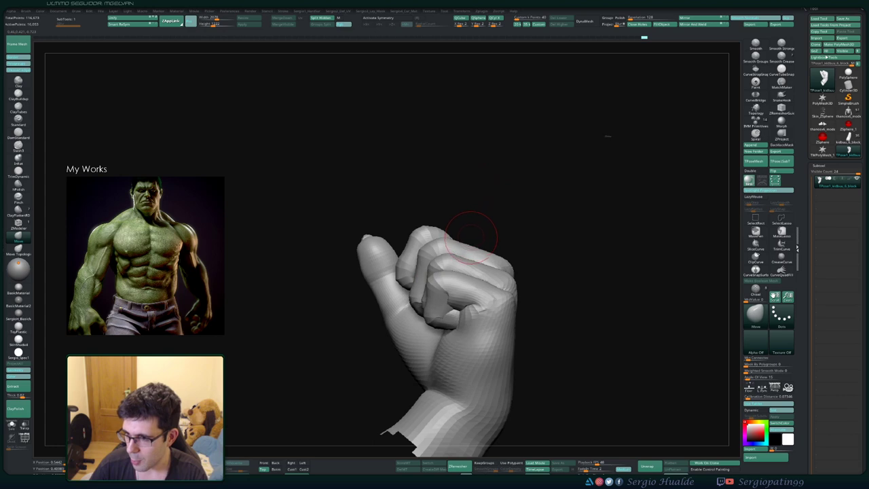
mouse_move(465, 249)
right_down()
mouse_move(479, 256)
mouse_move(447, 271)
right_up()
key(w)
ctrl+drag(494, 295, 536, 292)
key(q)
right_drag(577, 268, 561, 253)
ctrl+click(560, 252)
ctrl+click(564, 258)
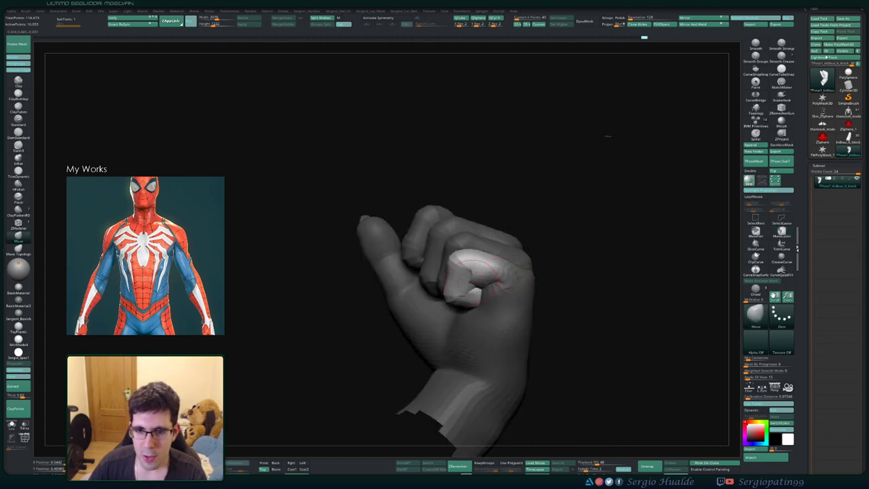
- Reshape the little finger's knuckle and tip with the Move brush, adjusting the brush size to the area being moved
drag(481, 260, 492, 262)
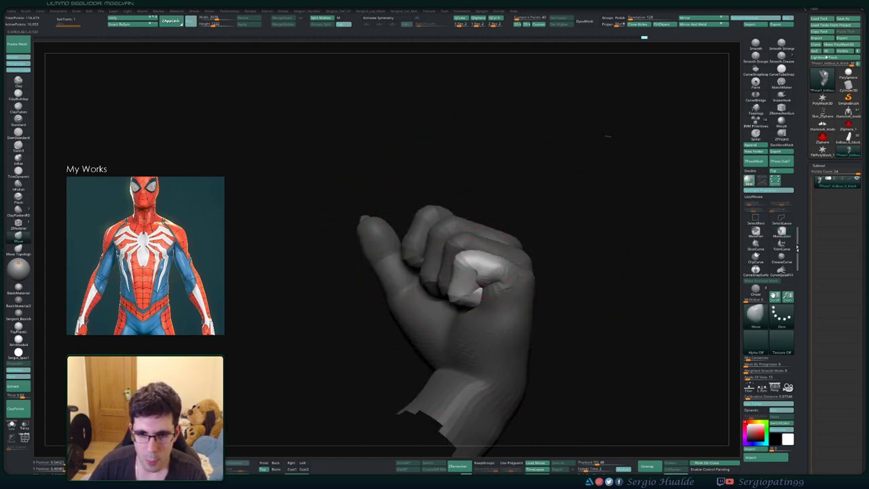
right_drag(500, 252, 549, 241)
key(s)
drag(463, 293, 471, 292)
right_drag(471, 293, 428, 303)
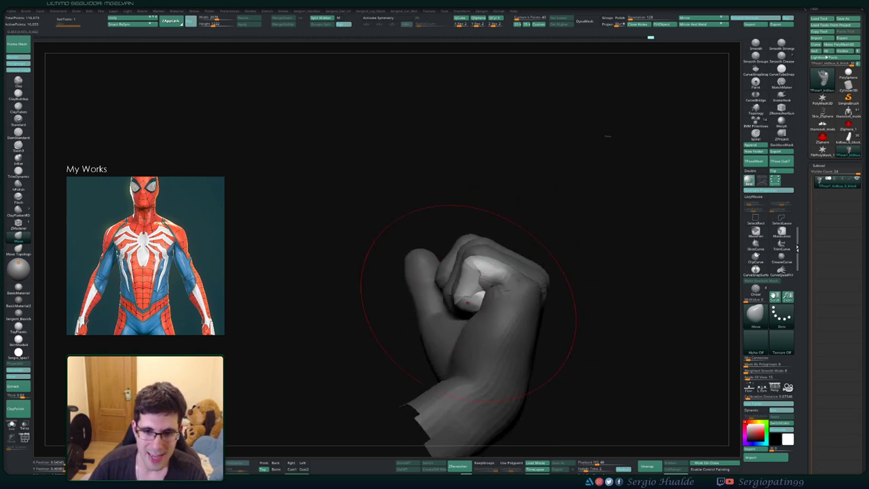
drag(468, 304, 464, 298)
key(s)
drag(509, 262, 498, 261)
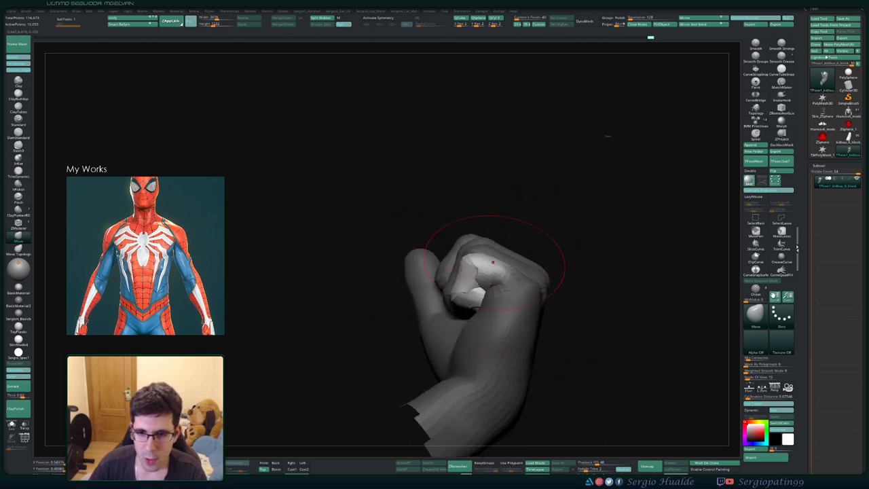
- Tuck in the curled segments of the little finger with the Move brush and smooth the finger's surface
right_drag(494, 259, 496, 284)
drag(482, 280, 477, 279)
mouse_move(479, 261)
shift+mouse_down()
mouse_move(469, 265)
mouse_move(461, 298)
shift+mouse_up()
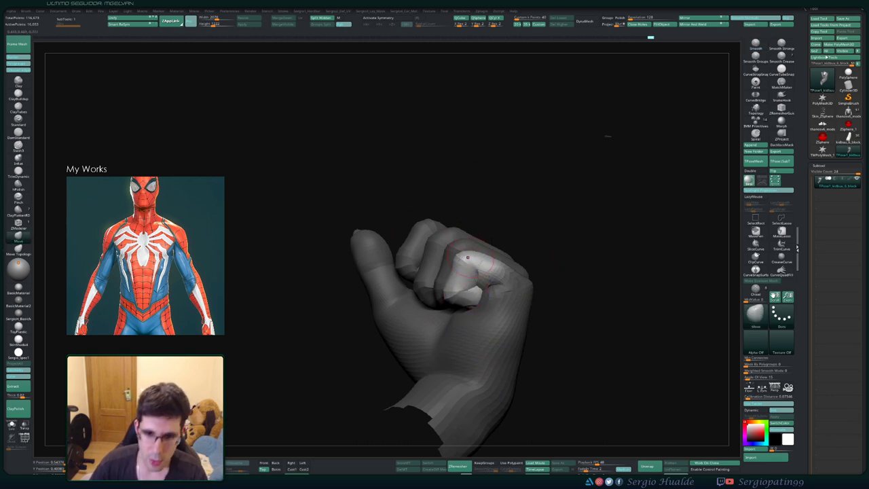
right_drag(468, 258, 490, 285)
shift+drag(492, 252, 483, 265)
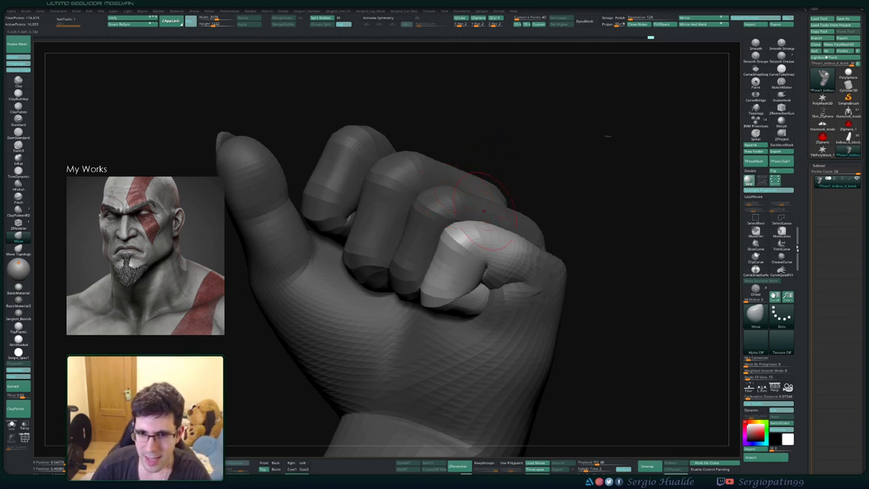
- Mask the whole hand except the middle finger and adjust its tip near the palm with the Move brush
drag(603, 180, 542, 198)
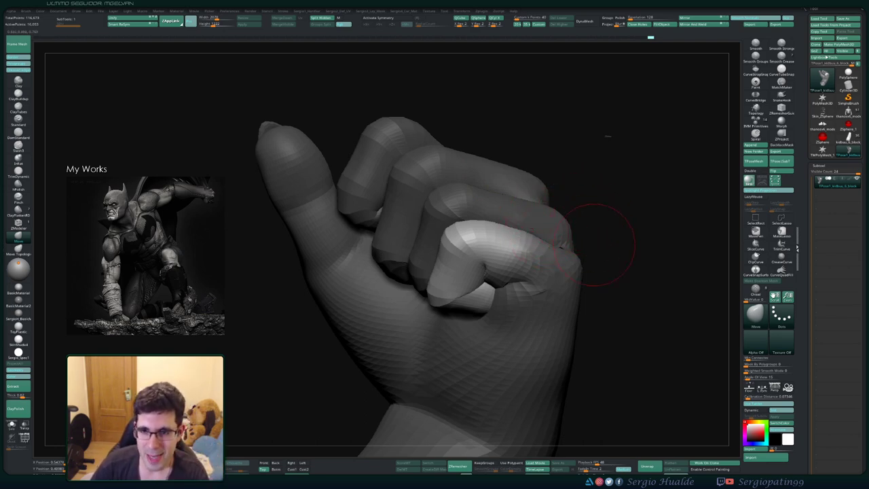
drag(594, 245, 595, 245)
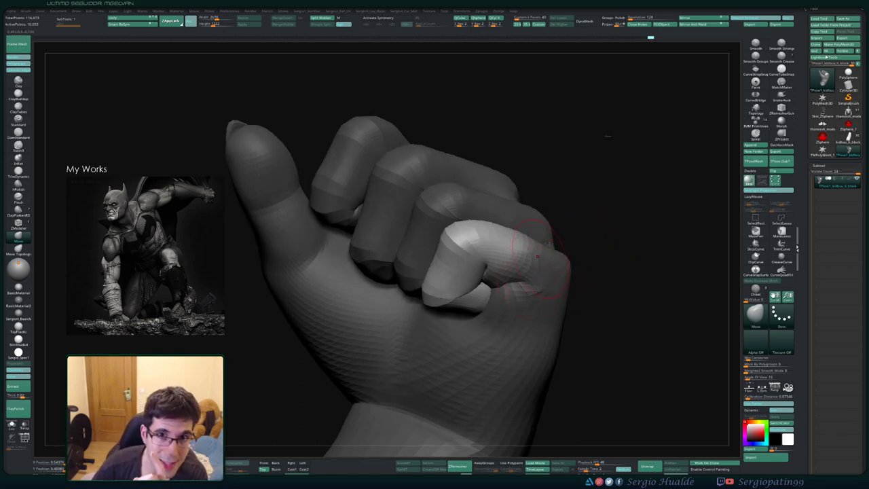
right_drag(589, 256, 563, 265)
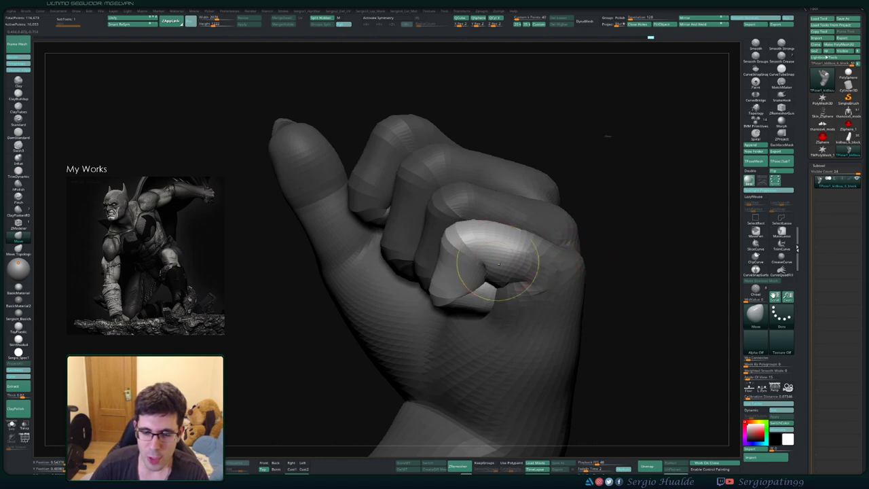
ctrl+right_drag(497, 273, 457, 277)
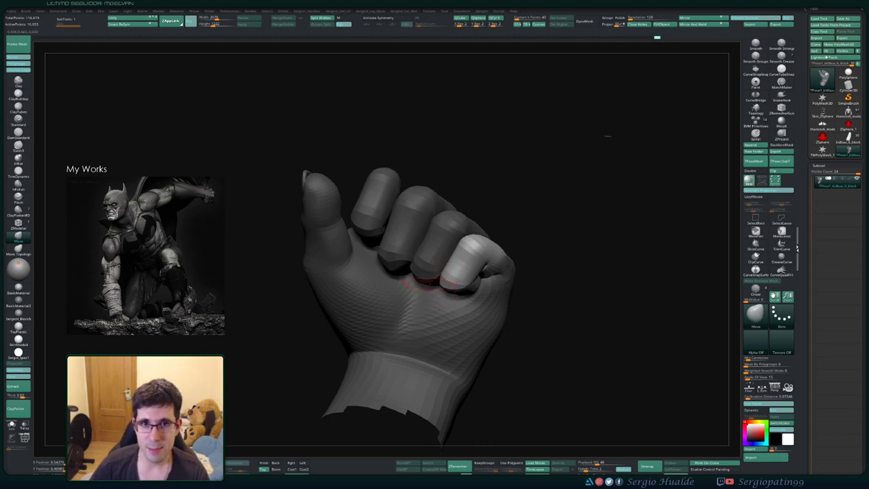
mouse_move(422, 285)
right_down()
mouse_move(405, 247)
mouse_move(388, 288)
mouse_move(400, 322)
mouse_move(391, 326)
right_up()
key(w)
ctrl+click(405, 261)
key(q)
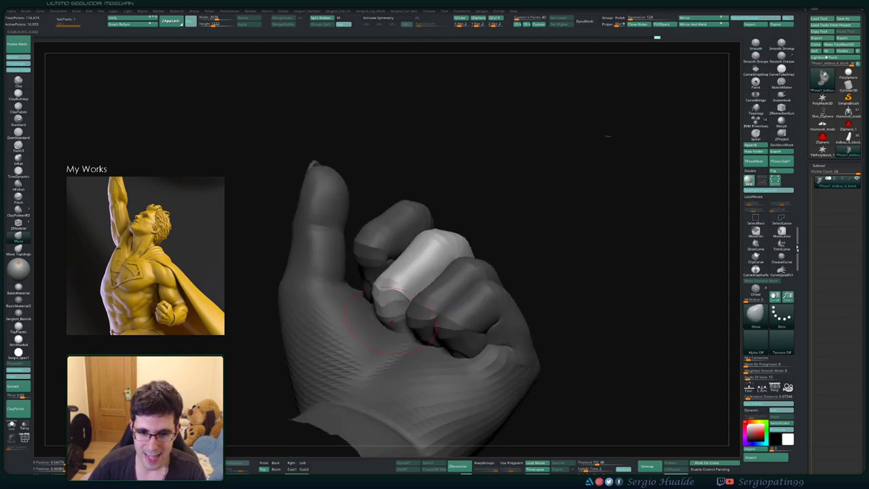
drag(391, 326, 406, 327)
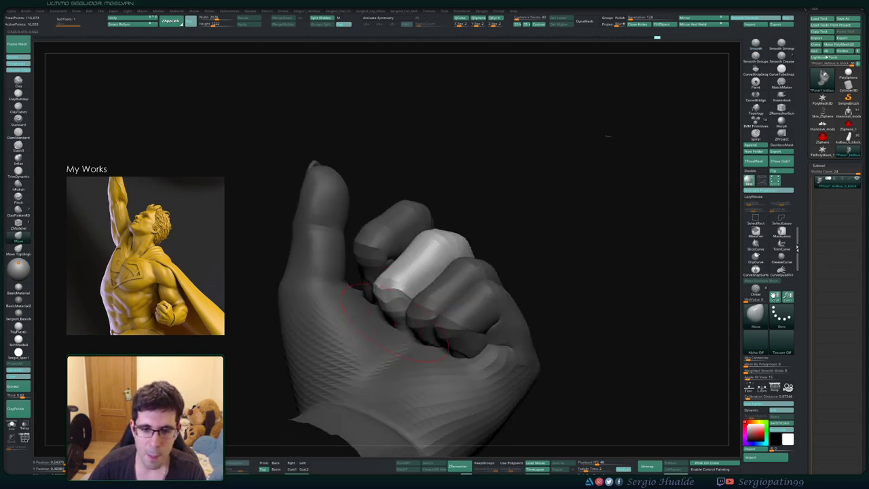
mouse_move(395, 323)
ctrl+right_down()
mouse_move(399, 285)
mouse_move(409, 302)
ctrl+right_up()
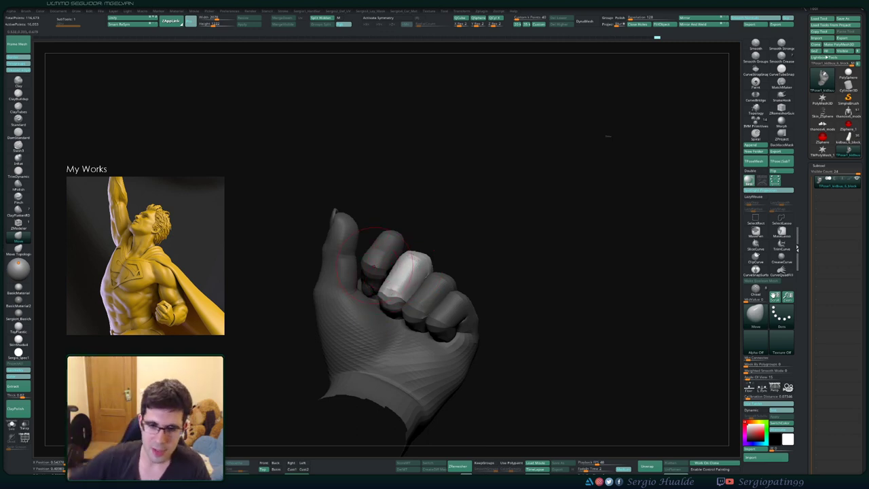
- Replace the mask so that only the index finger is unmasked, and soften the mask edge
mouse_move(407, 210)
right_down()
mouse_move(485, 251)
mouse_move(422, 269)
mouse_move(449, 238)
right_up()
ctrl+drag(448, 237, 460, 226)
key(w)
ctrl+click(418, 268)
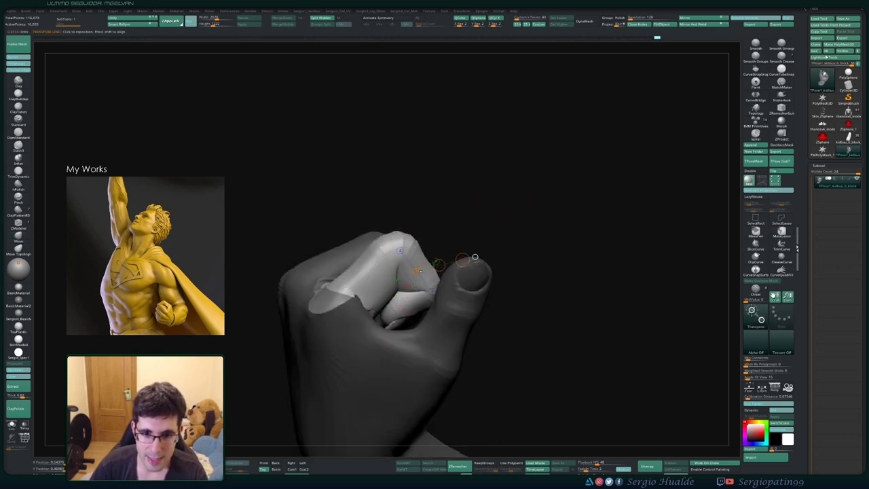
key(q)
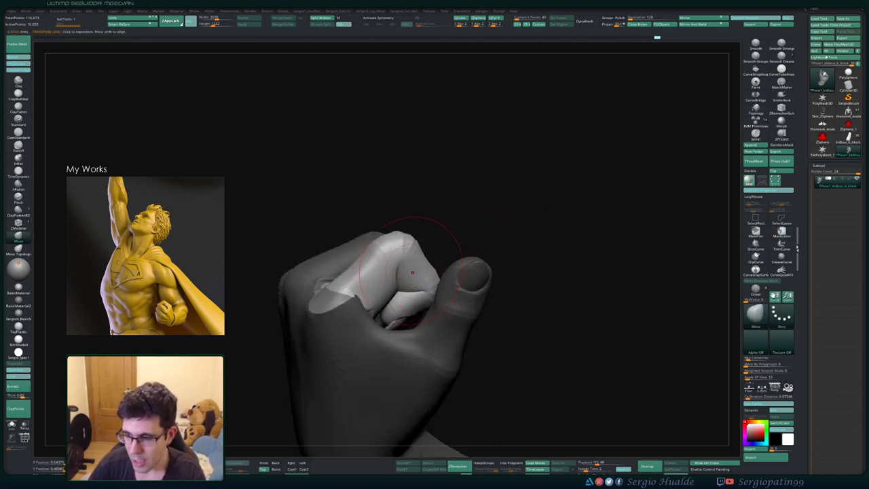
mouse_move(406, 282)
right_down()
mouse_move(391, 279)
mouse_move(400, 282)
right_up()
ctrl+click(391, 279)
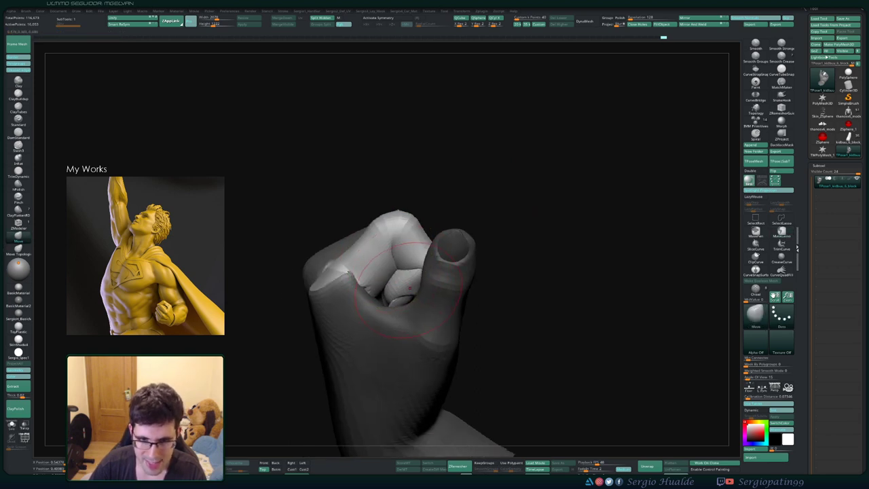
- Adjust the lower segments of the curled index finger using the Move brush at a new size
key(s)
drag(402, 290, 411, 290)
key(space)
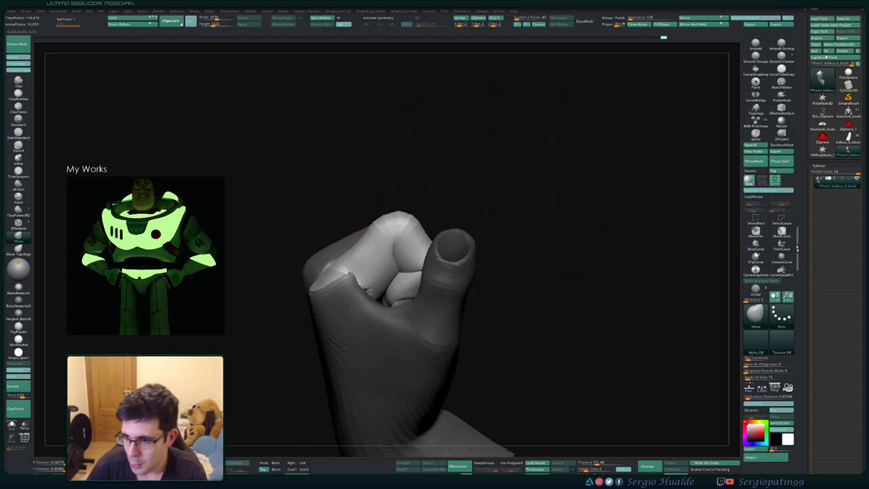
right_drag(471, 229, 507, 227)
right_drag(498, 267, 477, 250)
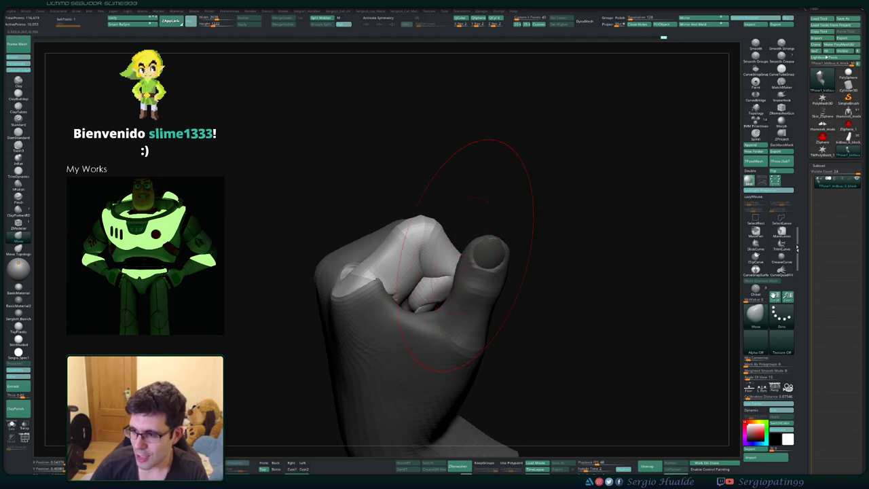
right_drag(466, 255, 458, 249)
mouse_move(483, 316)
alt+right_down()
mouse_move(418, 254)
mouse_move(450, 272)
mouse_move(413, 272)
mouse_move(430, 256)
alt+right_up()
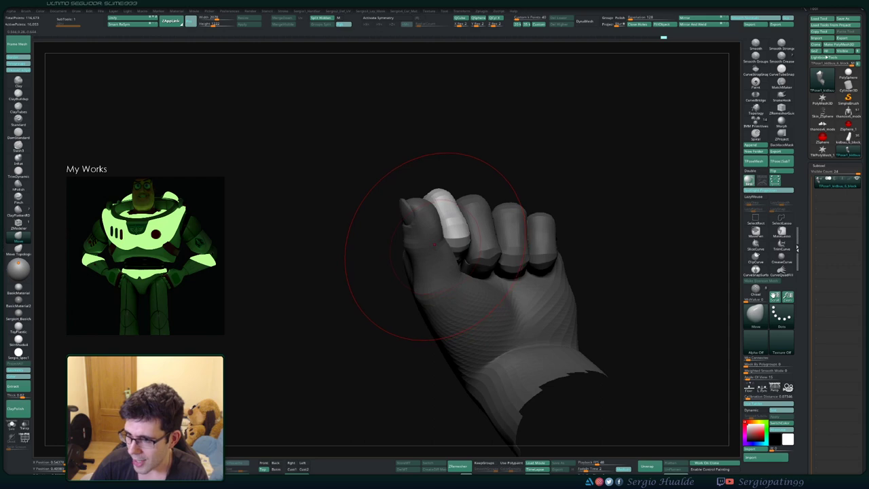
- Clear the index finger mask, mask the whole hand except the thumb, and soften the mask edge
right_drag(435, 245, 388, 266)
ctrl+drag(369, 287, 358, 299)
right_drag(358, 299, 329, 282)
key(w)
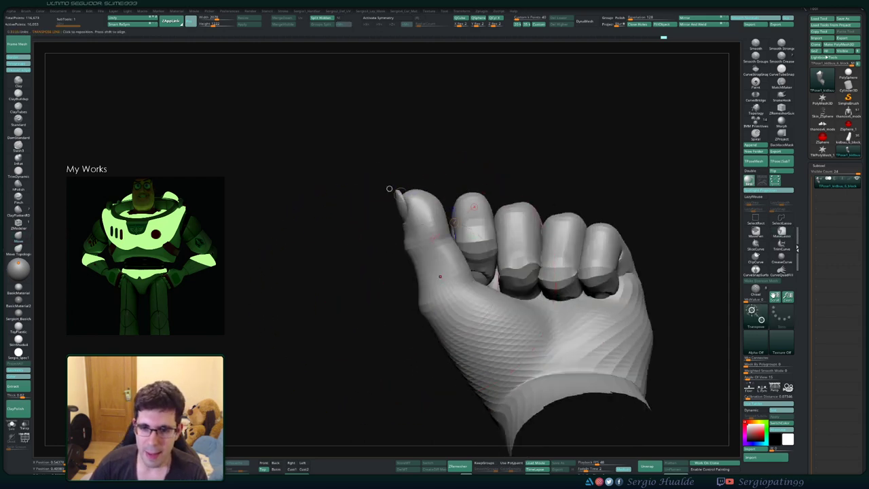
ctrl+click(440, 276)
key(q)
ctrl+click(453, 279)
ctrl+click(456, 281)
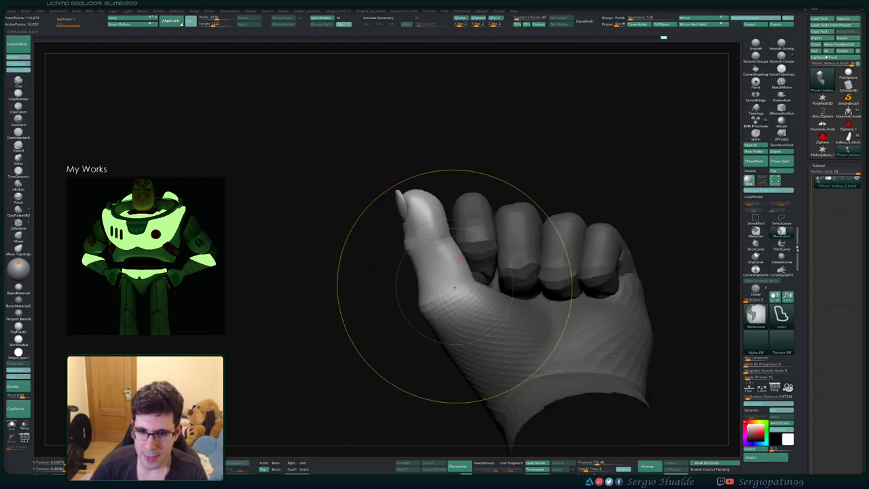
ctrl+click(454, 287)
- Rotate the thumb at its base, clear the mask, and reshape the thumb's base with the Move brush
alt+right_drag(461, 289, 442, 290)
key(r)
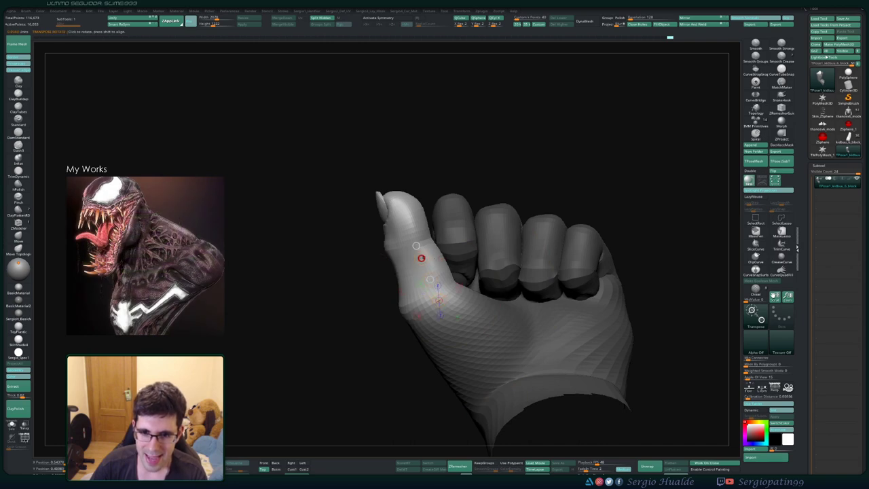
mouse_move(422, 258)
mouse_down()
mouse_move(440, 255)
mouse_move(416, 247)
mouse_up()
key(q)
mouse_move(431, 290)
ctrl+right_down()
mouse_move(416, 307)
mouse_move(463, 300)
ctrl+right_up()
mouse_move(449, 295)
ctrl+mouse_down()
mouse_move(442, 315)
mouse_move(392, 300)
ctrl+mouse_up()
key(s)
right_drag(392, 300, 347, 304)
mouse_move(456, 347)
mouse_down()
mouse_move(458, 327)
mouse_move(448, 310)
mouse_up()
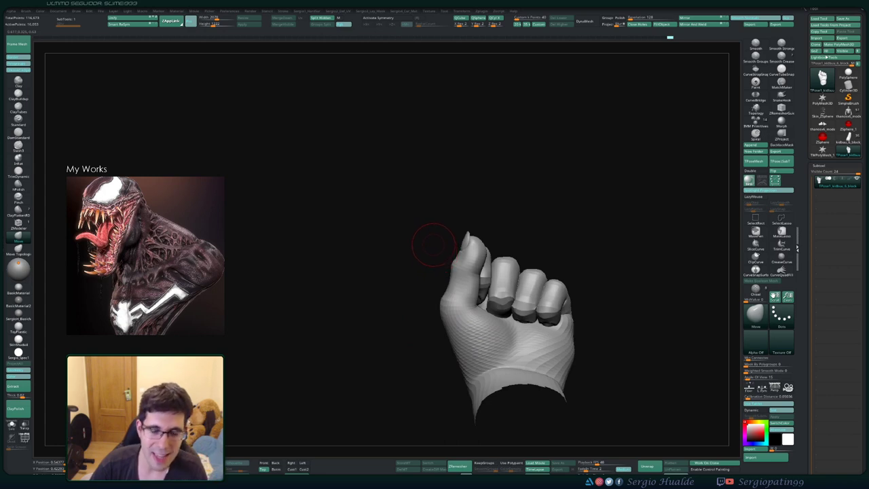
- Mask the hand from the thumb's lower joint down, leaving only the upper thumb unmasked
ctrl+right_drag(450, 275, 418, 281)
key(r)
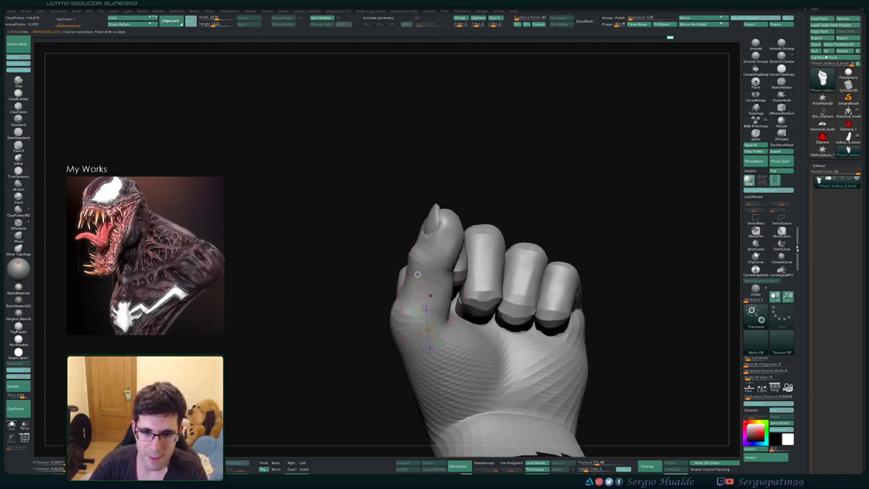
ctrl+drag(431, 288, 391, 260)
right_drag(381, 252, 372, 237)
ctrl+click(370, 234)
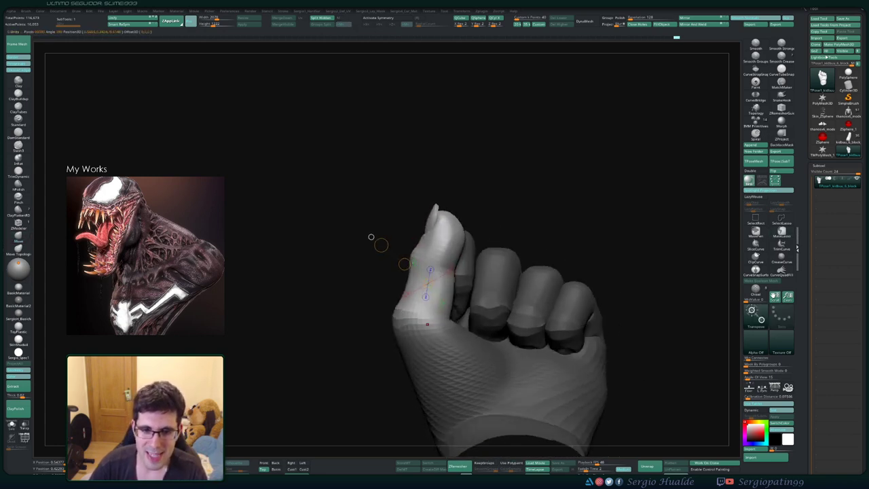
- Place the rotation pivot at the thumb's lower joint and rotate the upper thumb towards the fingers
click(426, 313)
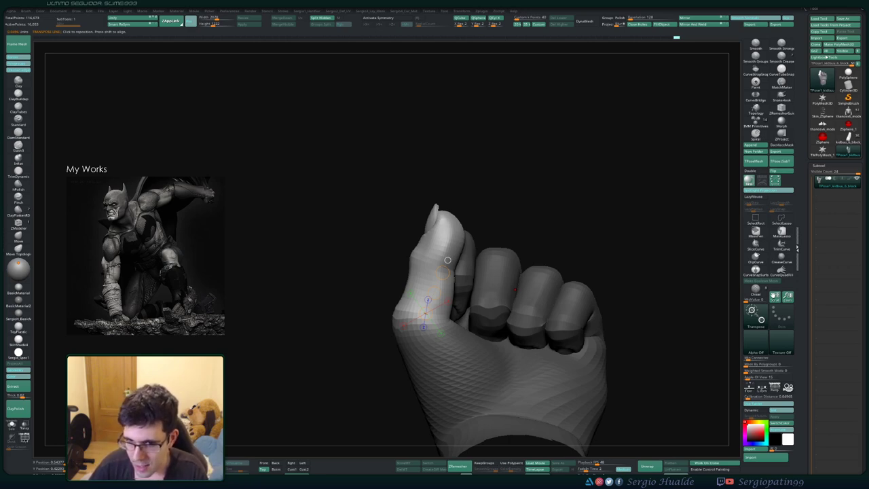
right_drag(515, 290, 533, 292)
right_drag(448, 261, 450, 257)
mouse_move(415, 313)
mouse_down()
mouse_move(439, 253)
mouse_move(452, 260)
mouse_move(430, 272)
mouse_up()
key(q)
right_drag(467, 259, 472, 261)
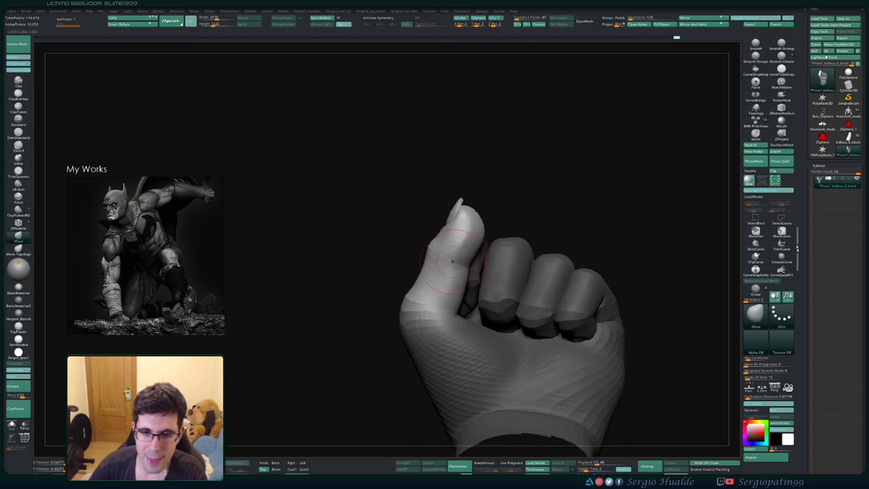
- Mask everything except the thumb's end segment and rotate that segment across the curled fingers
mouse_move(411, 244)
ctrl+mouse_down()
mouse_move(445, 256)
mouse_move(329, 388)
mouse_move(385, 253)
ctrl+mouse_up()
right_drag(440, 256, 464, 237)
key(r)
mouse_move(448, 255)
mouse_down()
mouse_move(489, 213)
mouse_move(509, 233)
mouse_up()
key(q)
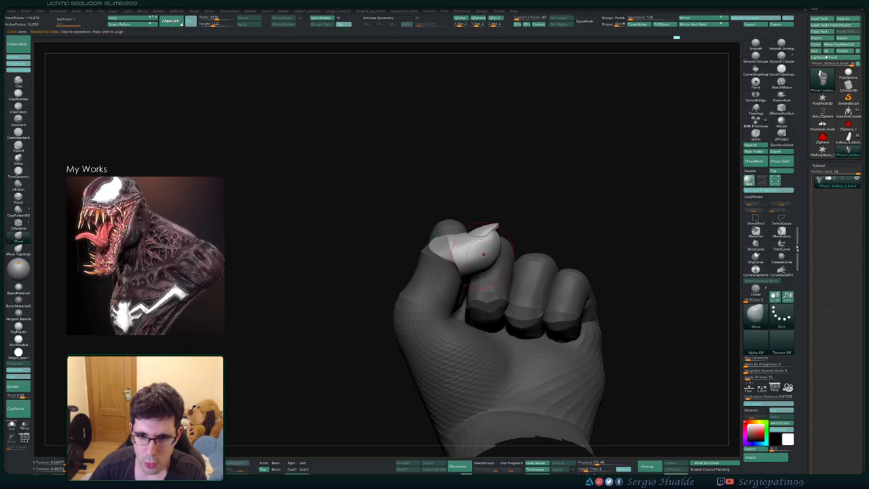
- Adjust the thumb's end segment against the fingers with the Move brush, checking it from several sides
mouse_move(498, 235)
right_down()
mouse_move(456, 316)
mouse_move(458, 292)
right_up()
right_drag(501, 258, 499, 292)
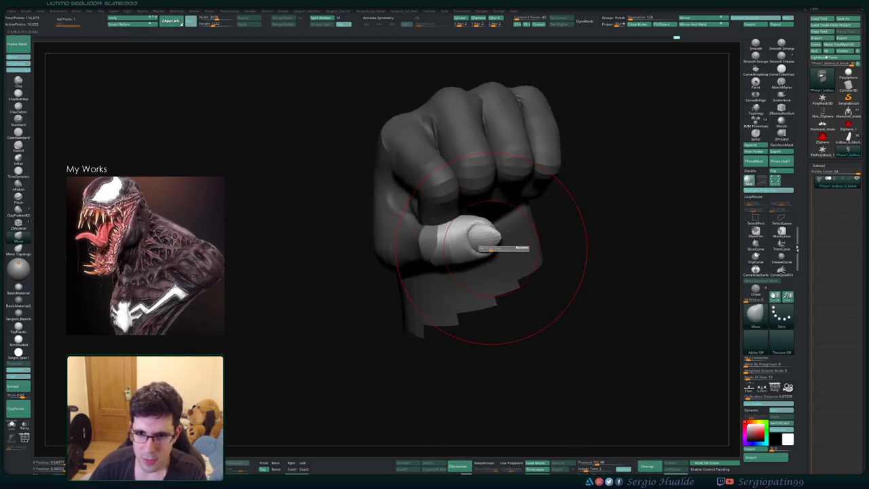
drag(494, 230, 499, 240)
right_drag(482, 272, 475, 220)
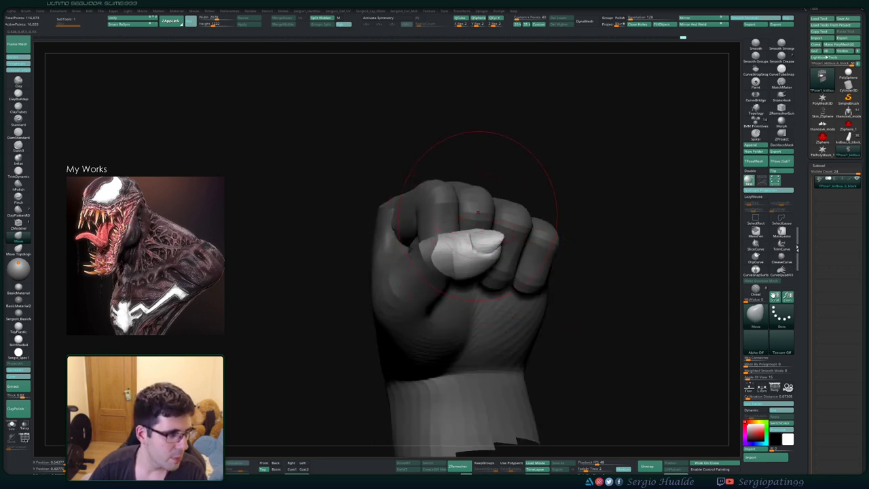
right_drag(498, 261, 480, 207)
right_drag(457, 261, 465, 215)
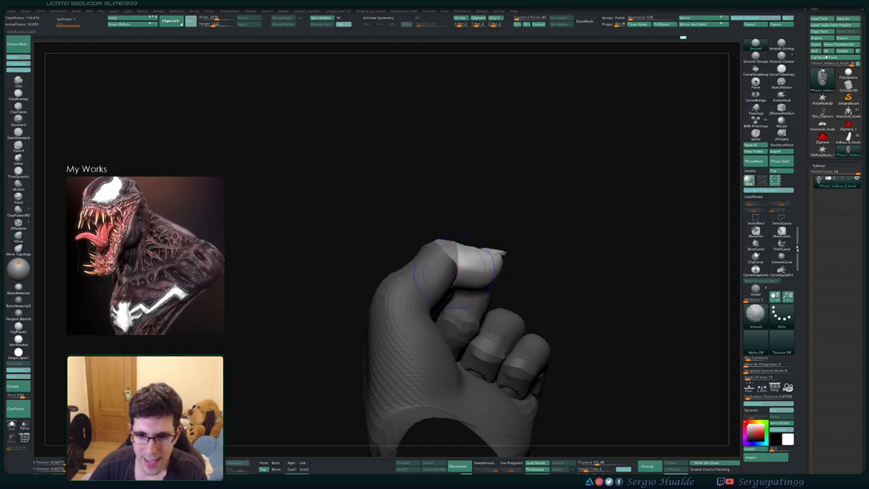
- Clear the mask from the hand and unhide the rest of the body to check the fist in the full pose
ctrl+drag(543, 238, 564, 255)
ctrl+right_drag(529, 265, 502, 224)
right_drag(478, 251, 478, 275)
ctrl+right_drag(489, 272, 601, 272)
ctrl+shift+click(519, 282)
mouse_move(536, 270)
right_down()
mouse_move(569, 276)
mouse_move(569, 251)
mouse_move(628, 265)
right_up()
mouse_move(597, 204)
mouse_down()
mouse_move(610, 353)
mouse_move(611, 332)
mouse_move(516, 292)
mouse_move(563, 268)
mouse_up()
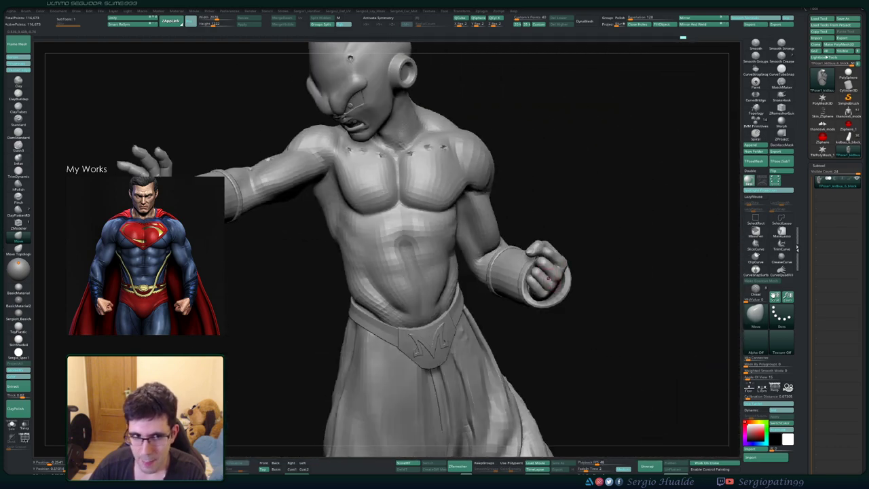
mouse_move(539, 272)
right_down()
mouse_move(611, 263)
mouse_move(614, 224)
mouse_move(604, 216)
mouse_move(606, 275)
right_up()
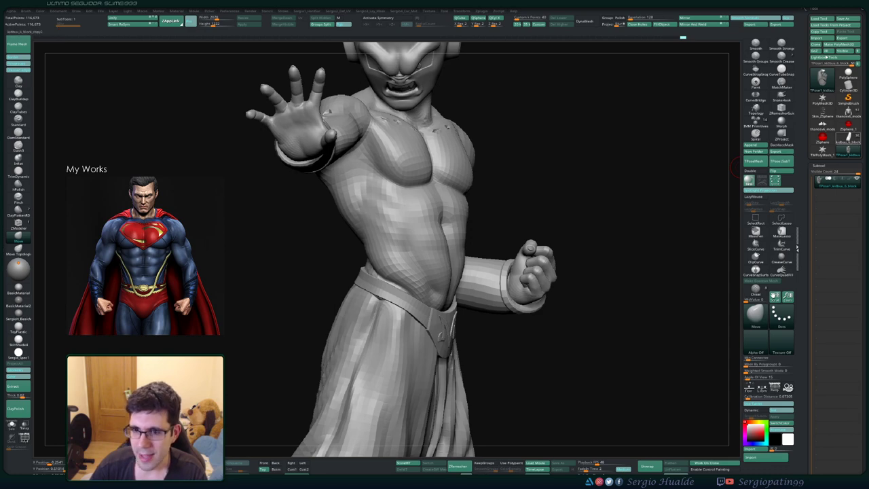
- Compare the posed fist with the original detailed model by switching between the original and the transpose tool
click(848, 138)
ctrl+right_drag(643, 253, 651, 225)
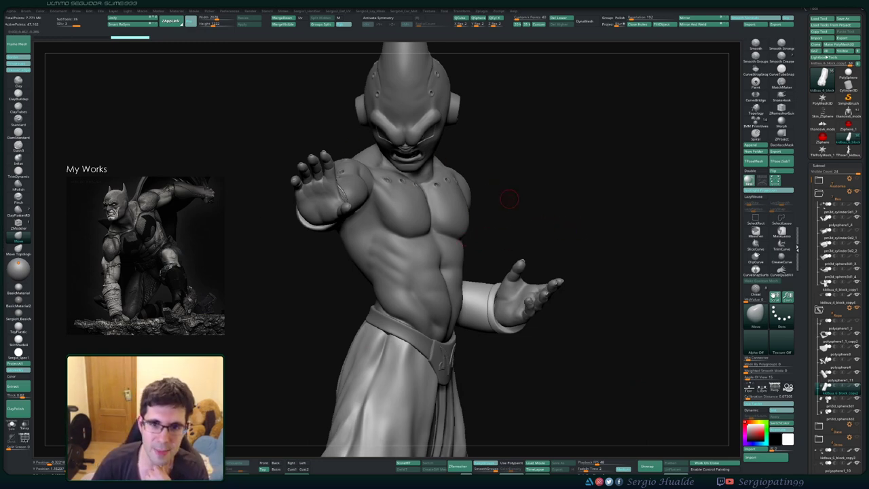
click(847, 150)
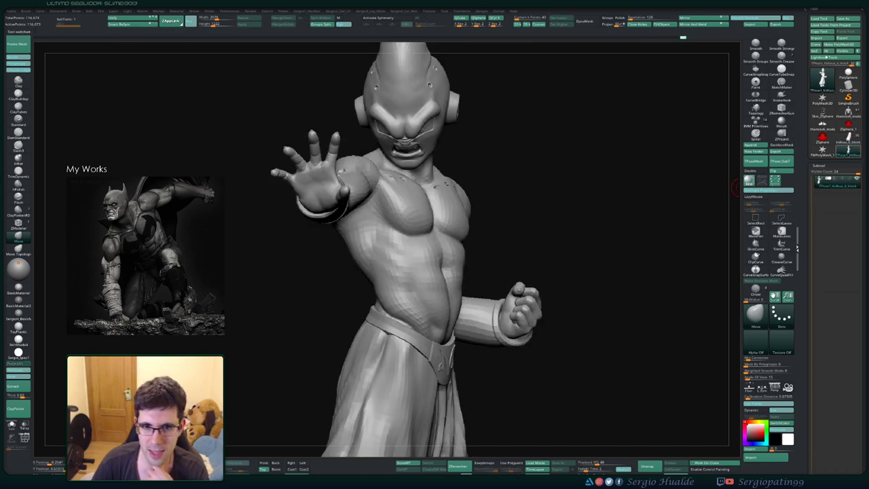
click(848, 139)
click(848, 151)
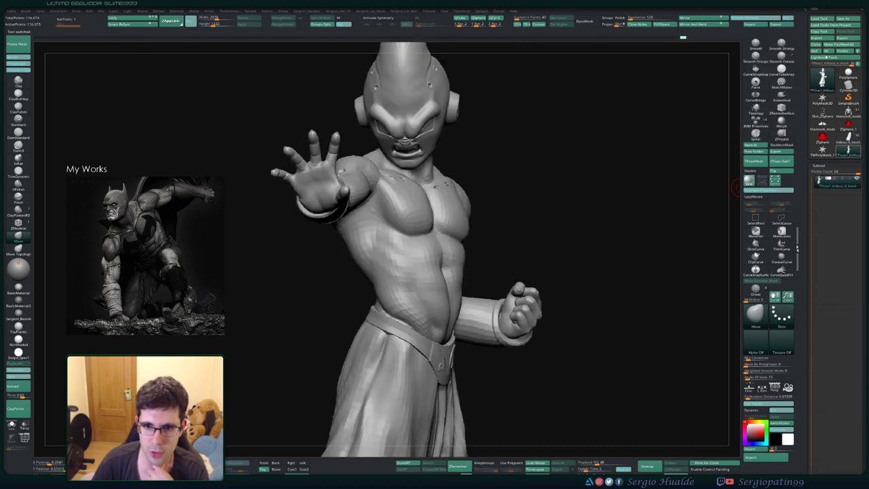
- Switch again between the detailed model and the posing tool, and check the outstretched arm and fist from the side
click(847, 138)
click(848, 151)
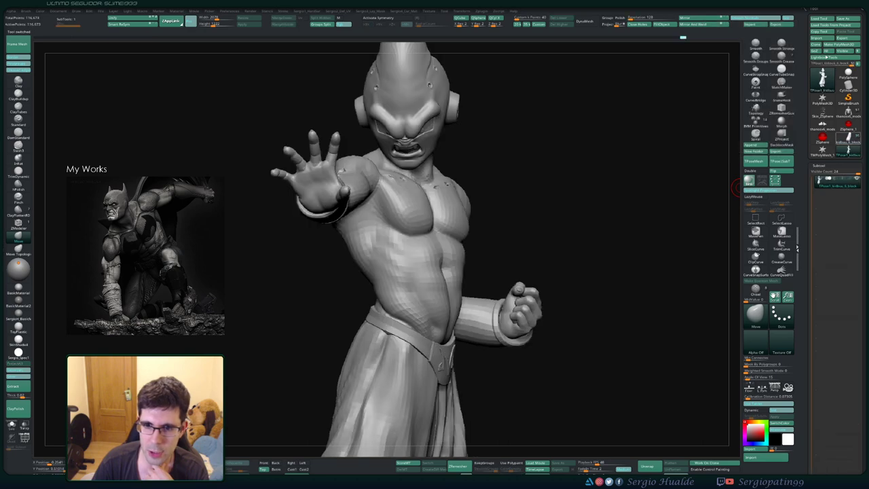
click(847, 138)
click(847, 150)
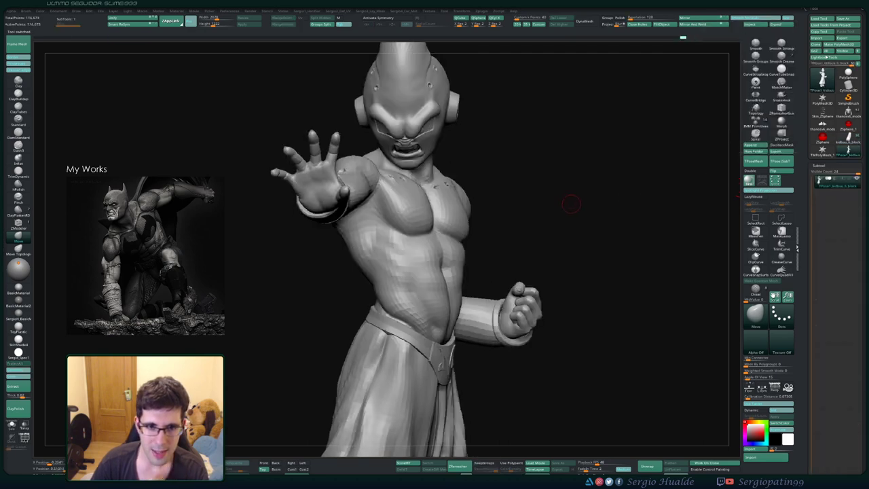
drag(572, 199, 685, 197)
drag(627, 192, 568, 187)
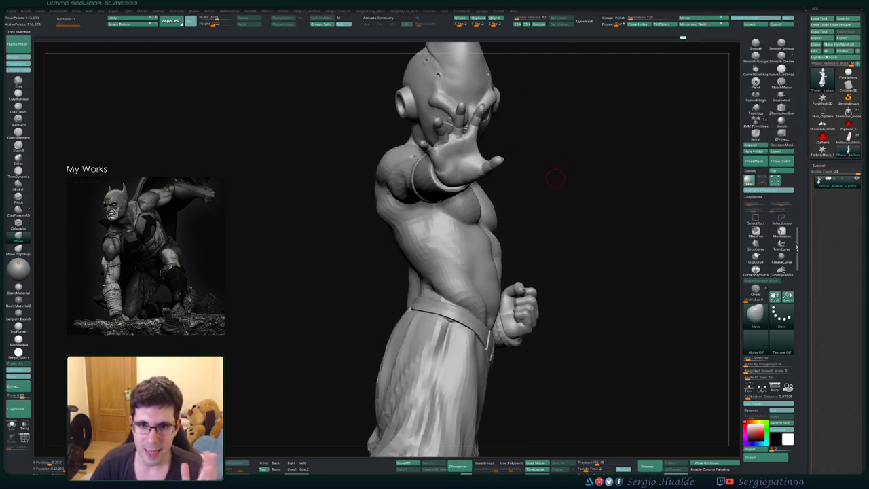
- Examine the balance of the full-figure pose from the front, side and back
right_drag(570, 203, 490, 266)
ctrl+right_drag(490, 266, 502, 193)
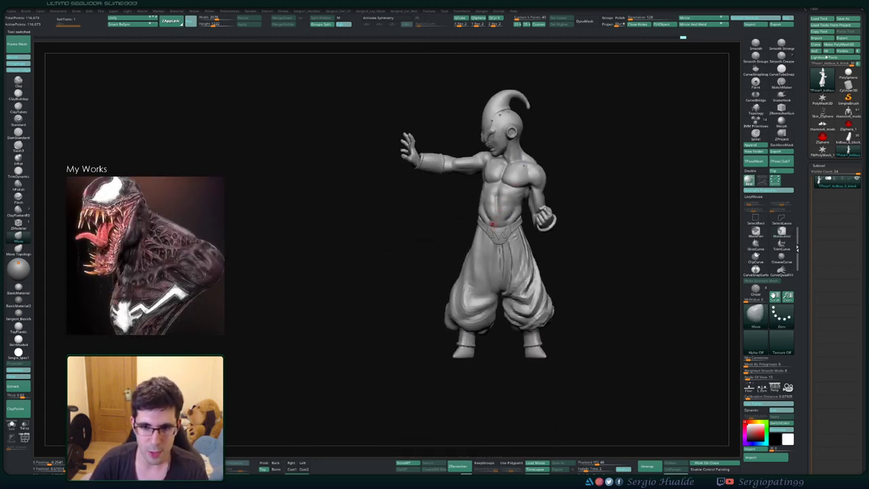
mouse_move(377, 241)
right_down()
mouse_move(515, 232)
mouse_move(489, 218)
mouse_move(489, 258)
mouse_move(434, 260)
right_up()
ctrl+right_drag(435, 260, 479, 248)
alt+right_drag(442, 227, 442, 266)
ctrl+right_drag(442, 266, 412, 282)
ctrl+right_drag(411, 281, 444, 307)
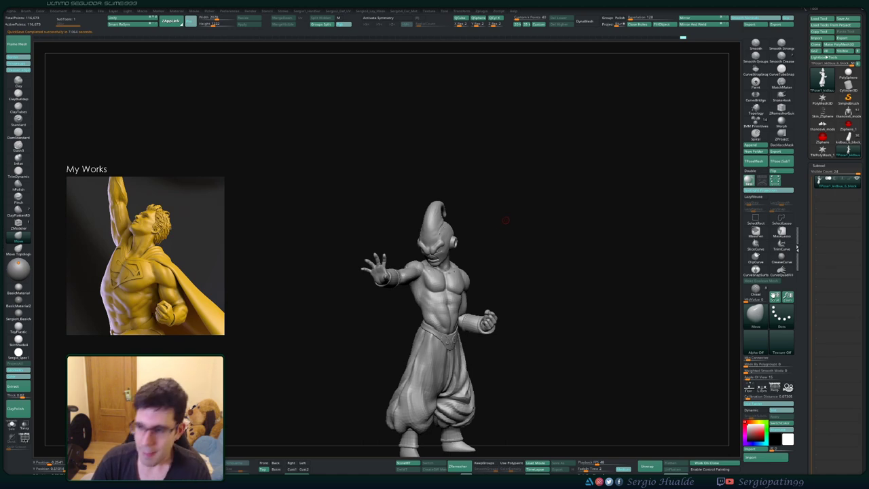
drag(521, 221, 494, 243)
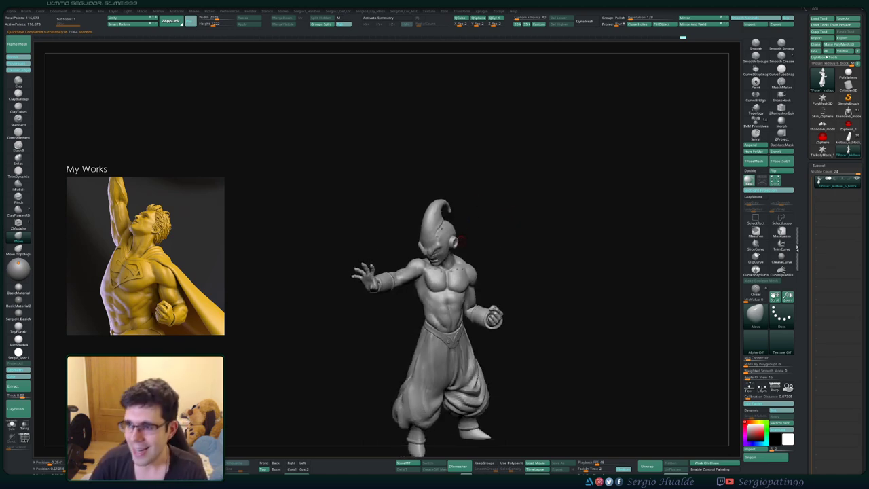
mouse_move(431, 287)
alt+right_down()
mouse_move(444, 242)
mouse_move(435, 278)
alt+right_up()
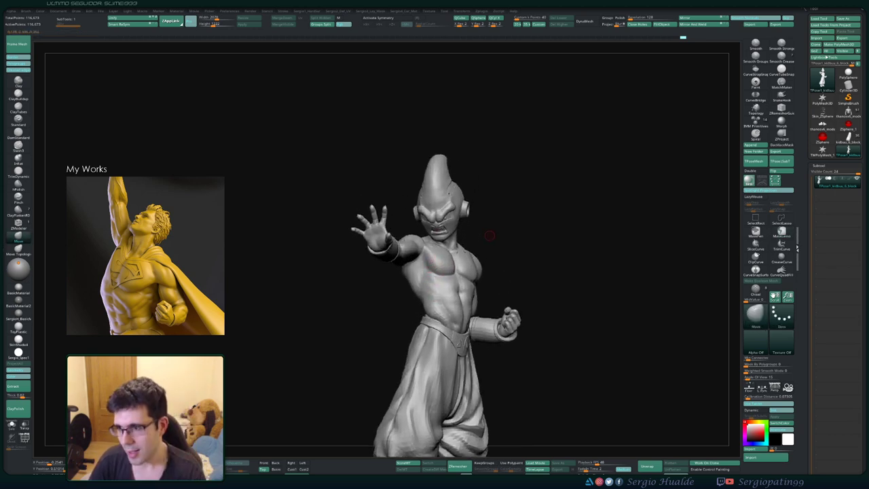
drag(526, 239, 516, 252)
alt+right_drag(446, 267, 454, 256)
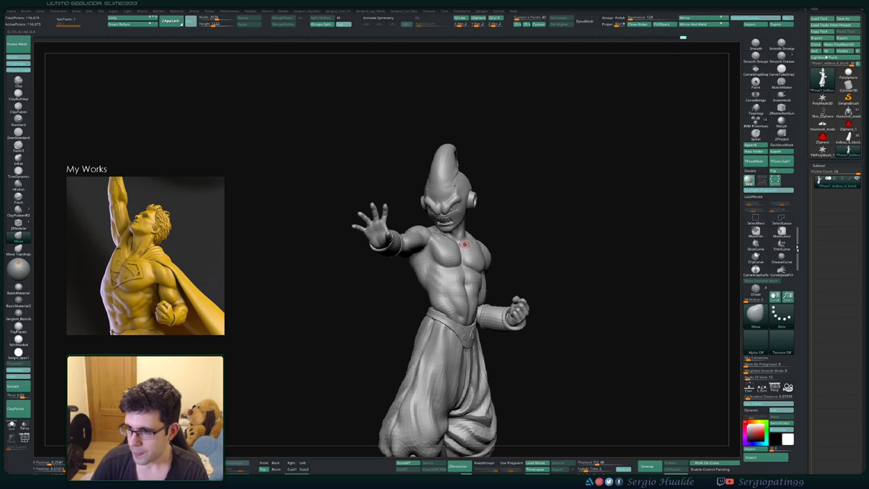
alt+right_drag(464, 244, 457, 266)
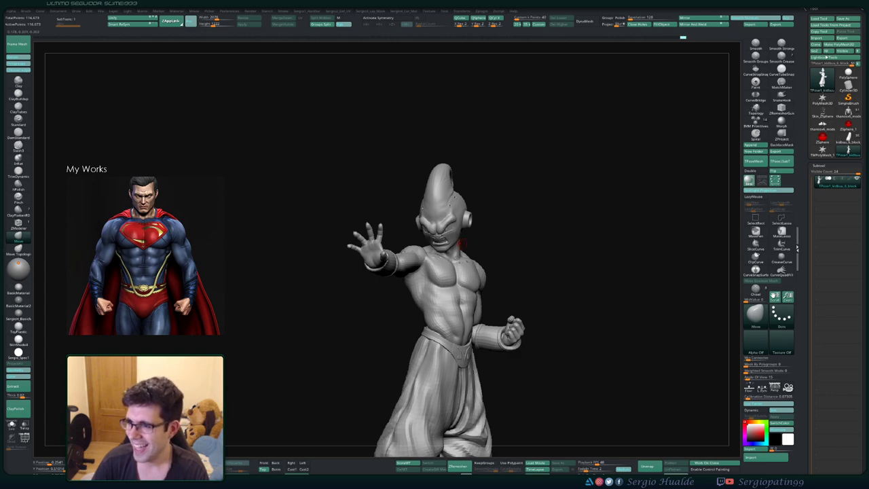
right_drag(471, 237, 495, 247)
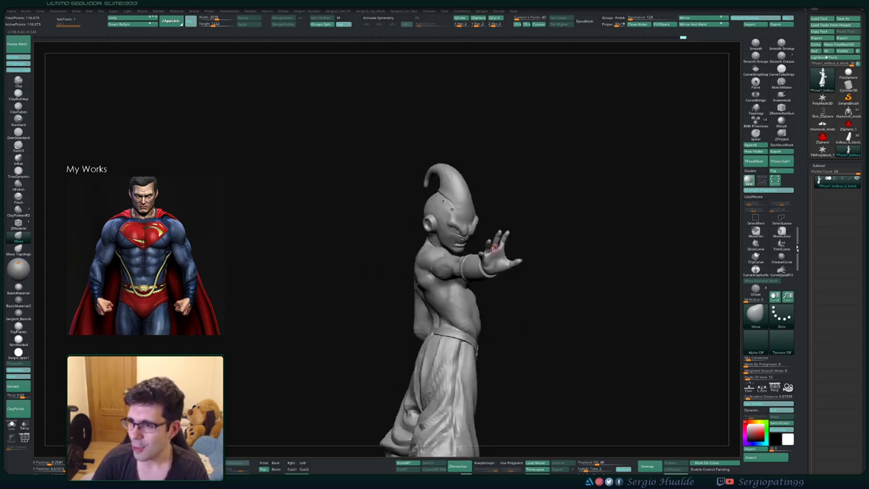
mouse_move(442, 285)
ctrl+right_down()
mouse_move(440, 254)
mouse_move(453, 268)
mouse_move(454, 237)
mouse_move(460, 267)
ctrl+right_up()
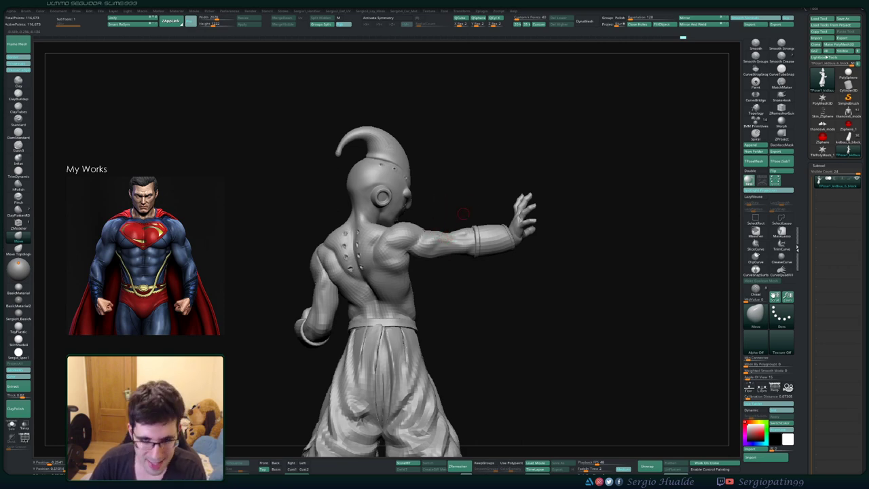
- Mask the whole upper body down to the waist, leaving the trousers and feet unmasked, and soften the mask
mouse_move(463, 214)
right_down()
mouse_move(442, 217)
mouse_move(441, 286)
mouse_move(457, 261)
right_up()
mouse_move(457, 261)
right_down()
mouse_move(409, 255)
mouse_move(422, 254)
mouse_move(430, 220)
mouse_move(508, 253)
right_up()
mouse_move(509, 235)
ctrl+mouse_down()
mouse_move(442, 233)
mouse_move(407, 286)
mouse_move(415, 453)
mouse_move(523, 238)
mouse_move(506, 238)
ctrl+mouse_up()
ctrl+click(499, 251)
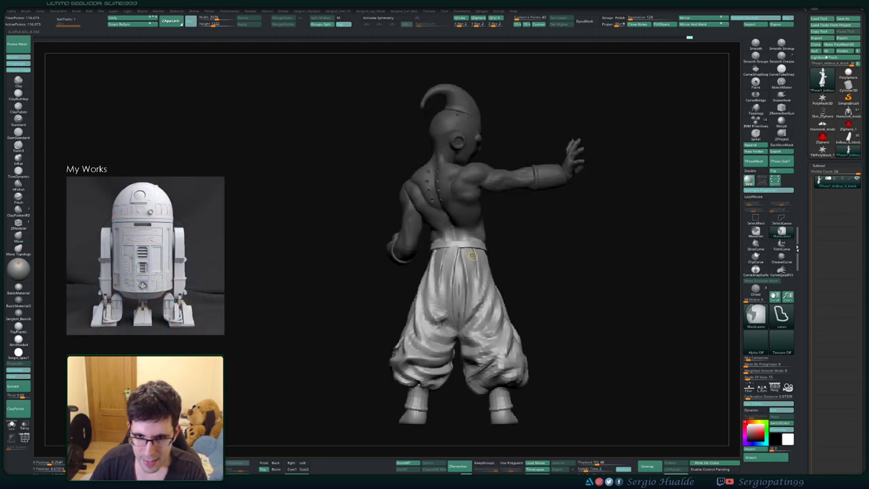
- Rotate the unmasked lower body about the waist with Transpose so both legs tilt sideways under the torso
key(r)
mouse_move(456, 229)
mouse_down()
mouse_move(471, 266)
mouse_move(458, 266)
mouse_move(474, 262)
mouse_up()
key(ctrl+z)
ctrl+right_drag(475, 246, 464, 257)
drag(463, 256, 470, 269)
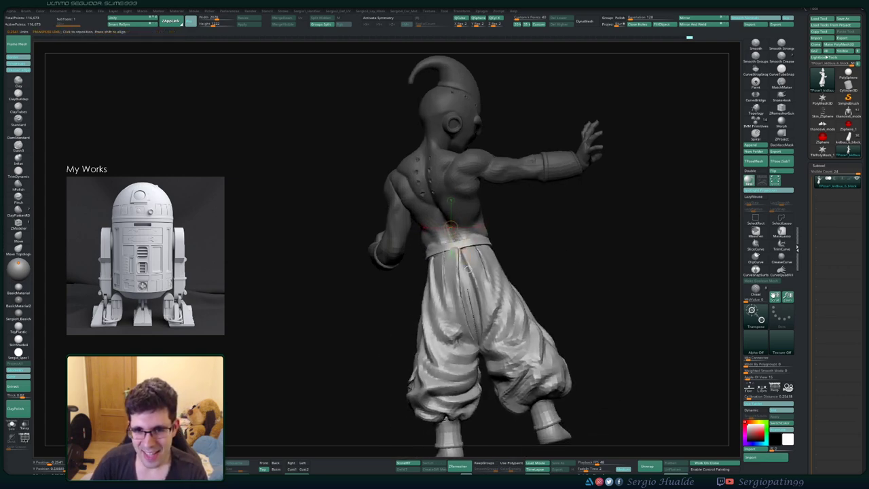
right_drag(469, 269, 424, 253)
key(ctrl+z)
ctrl+right_drag(424, 252, 433, 257)
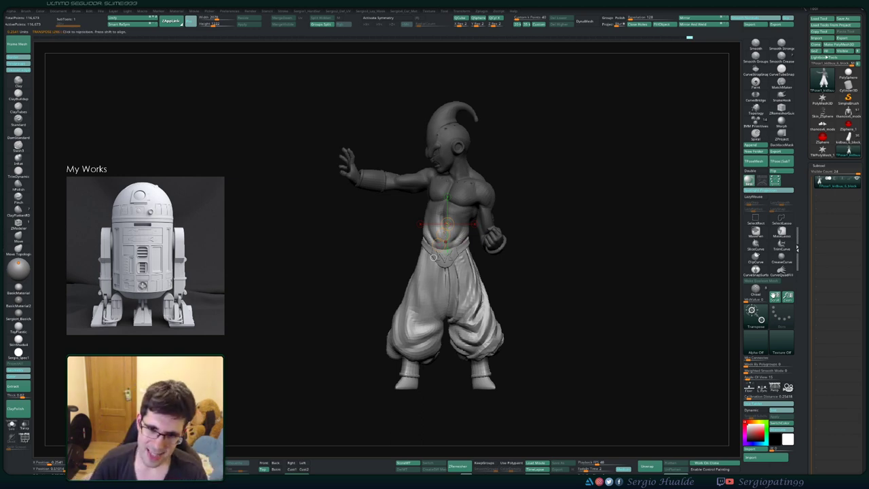
drag(438, 244, 436, 249)
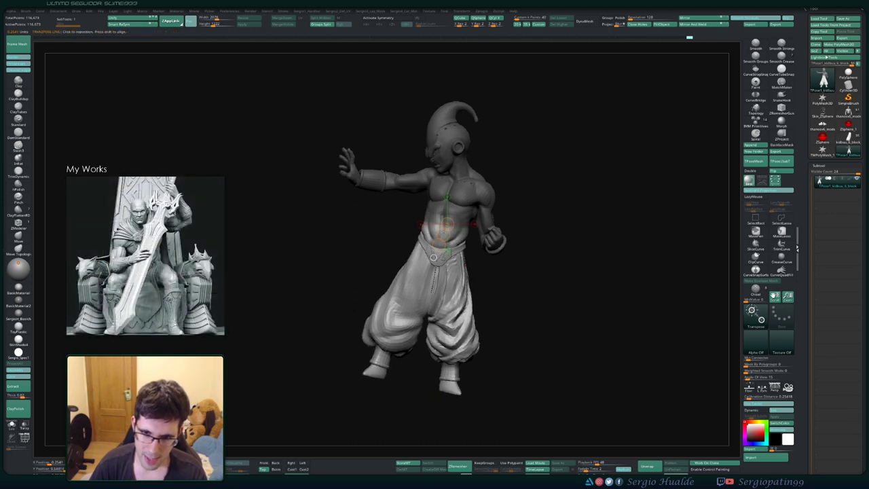
- Mask everything except the leg on the fist side and soften the mask's edge at the hip
alt+right_drag(466, 264, 440, 257)
ctrl+click(437, 254)
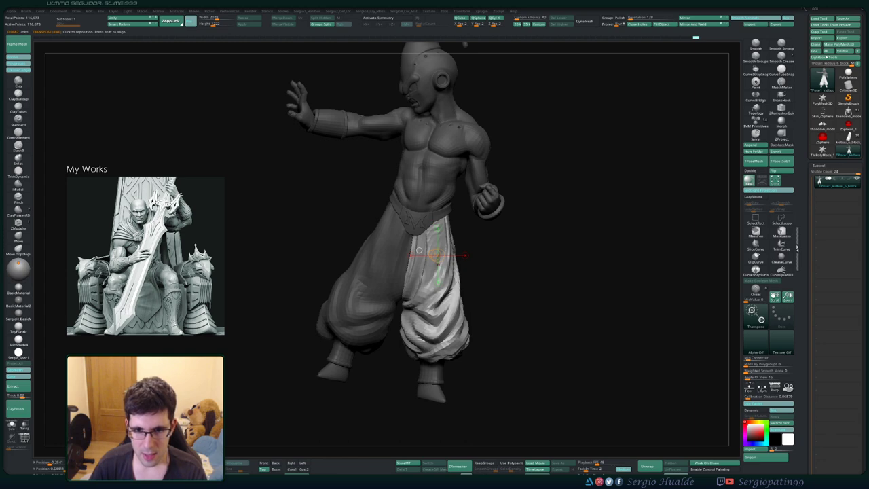
mouse_move(452, 198)
ctrl+mouse_down()
mouse_move(381, 278)
mouse_move(404, 300)
mouse_move(452, 217)
ctrl+mouse_up()
mouse_move(393, 332)
ctrl+mouse_down()
mouse_move(410, 197)
mouse_move(413, 204)
ctrl+mouse_up()
key(ctrl+i)
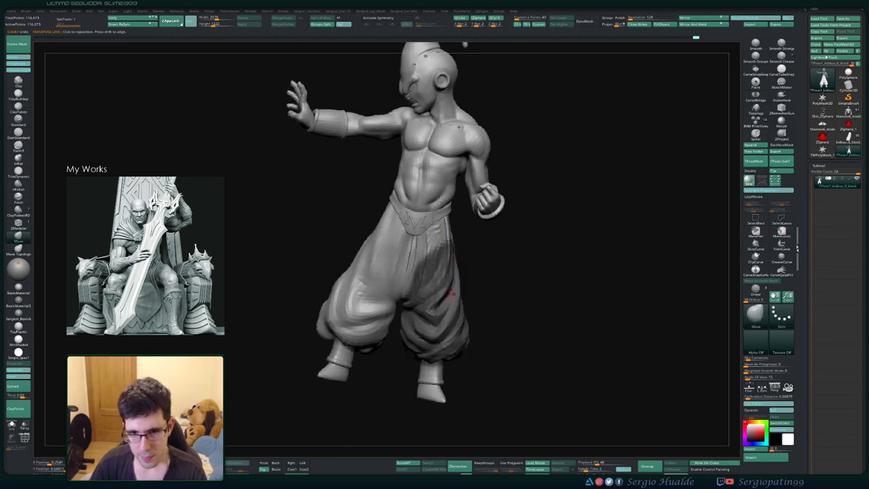
ctrl+click(452, 293)
ctrl+click(477, 283)
key(w)
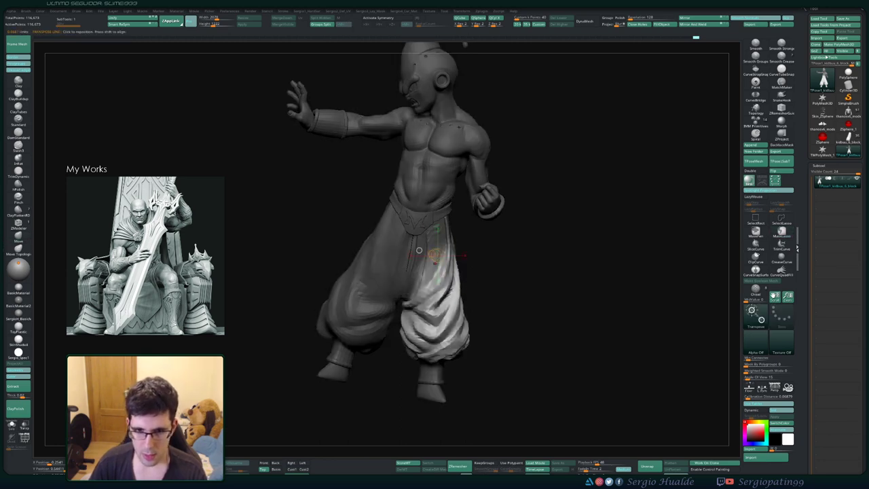
ctrl+alt+drag(462, 330, 403, 327)
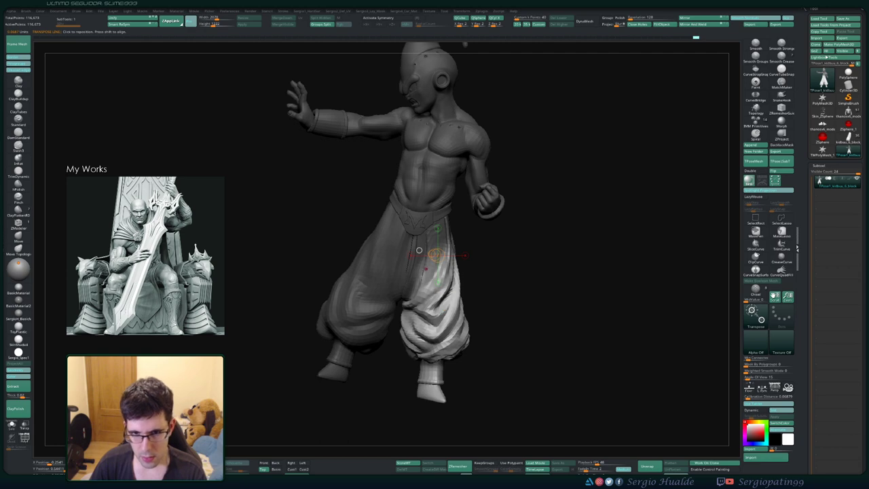
- Rotate the unmasked leg outward from the hip into a wider stance, adjusting it from the front and back
mouse_move(429, 266)
mouse_down()
mouse_move(430, 334)
mouse_move(453, 329)
mouse_up()
key(ctrl+z)
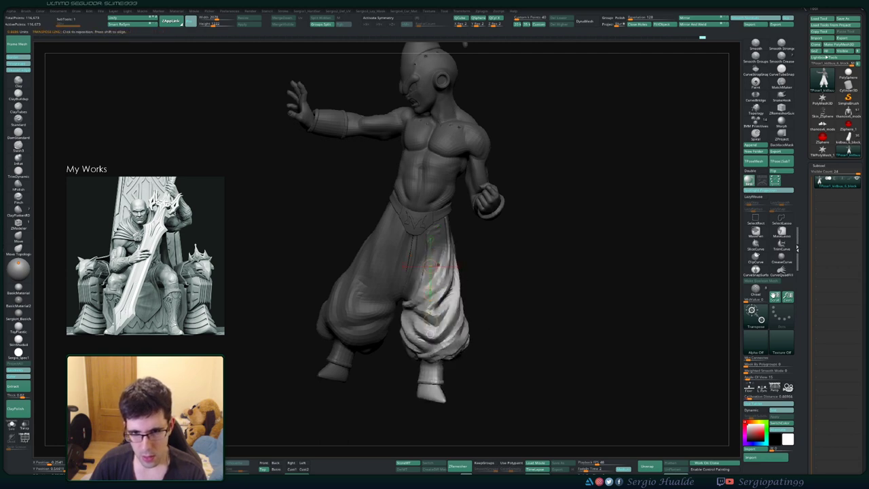
mouse_move(434, 238)
mouse_down()
mouse_move(452, 280)
mouse_move(465, 271)
mouse_move(451, 281)
mouse_move(460, 279)
mouse_up()
key(ctrl+z)
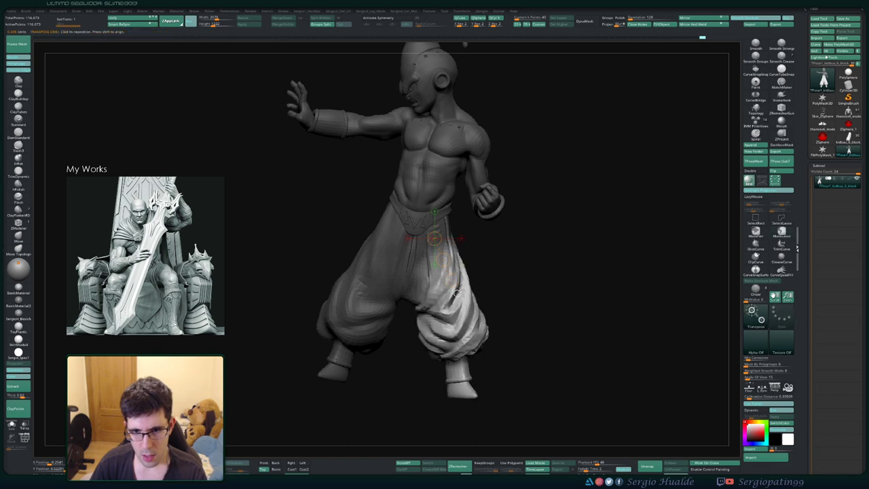
drag(577, 61, 406, 71)
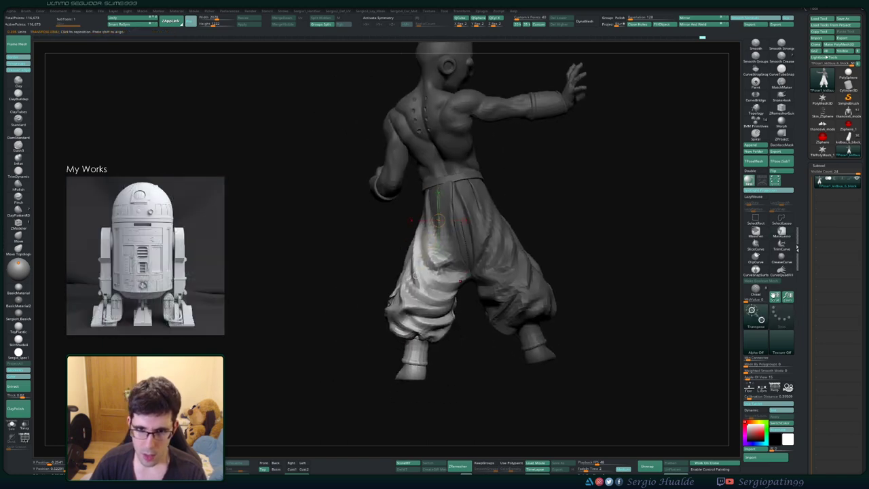
mouse_move(421, 263)
mouse_down()
mouse_move(405, 263)
mouse_move(425, 263)
mouse_up()
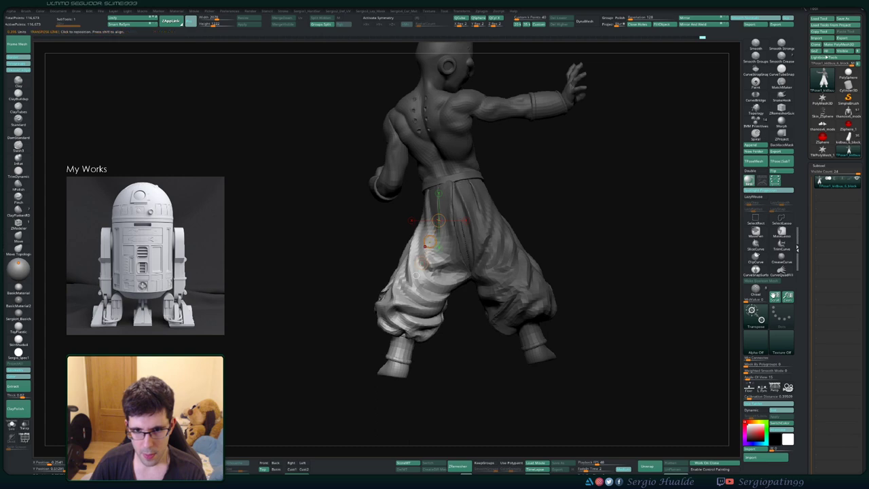
right_drag(425, 263, 577, 264)
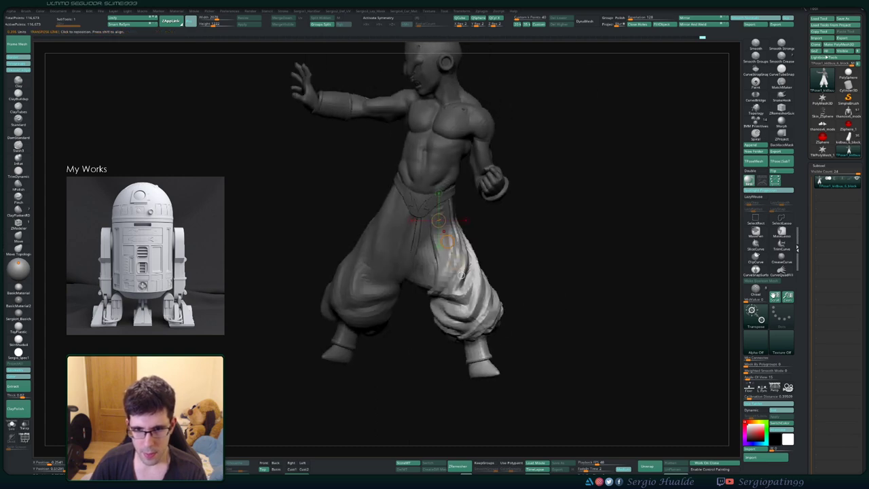
right_drag(443, 231, 419, 233)
drag(467, 266, 456, 247)
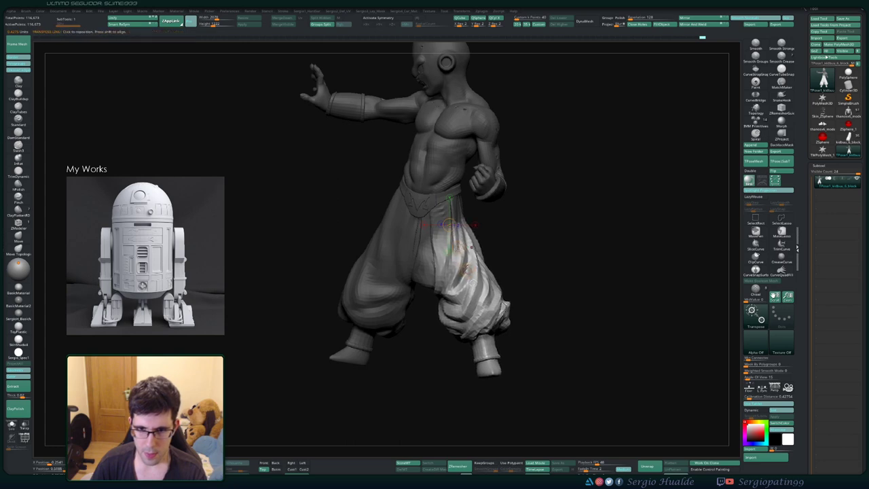
ctrl+right_drag(472, 247, 499, 220)
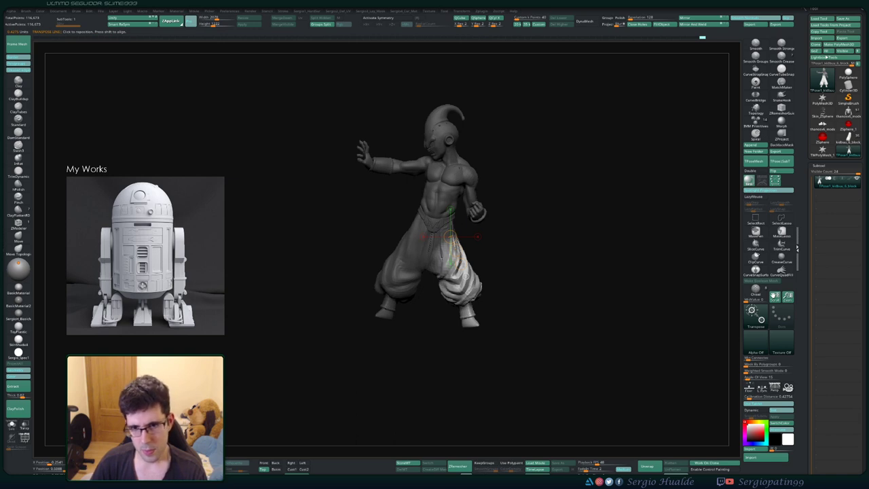
right_drag(498, 220, 509, 245)
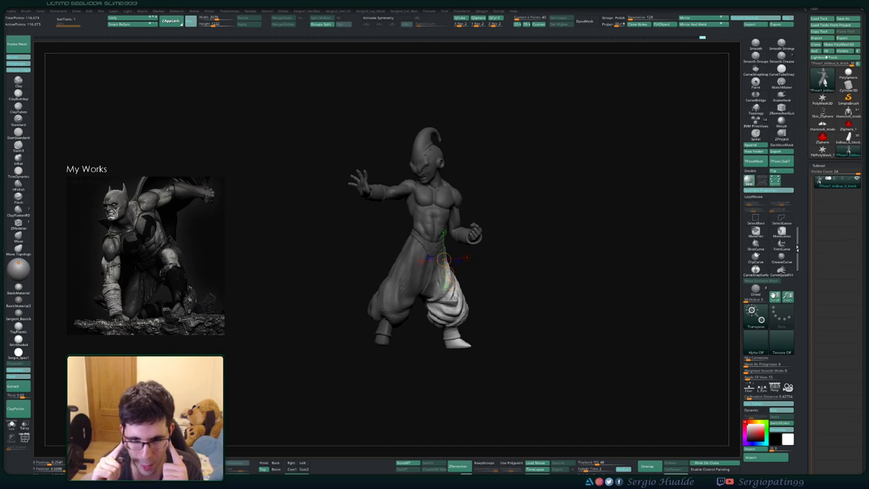
- Undo the leg and lower-body rotations back to the straight standing legs
key(ctrl+z)
key(ctrl+z)
key(ctrl+z)
key(ctrl+z)
key(ctrl+z)
key(ctrl+z)
key(ctrl+z)
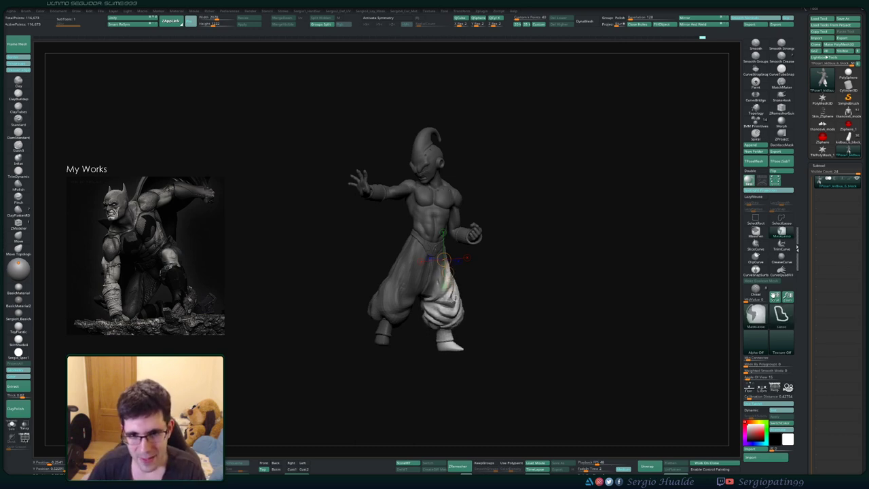
key(ctrl+z)
key(ctrl+z)
key(ctrl+z)
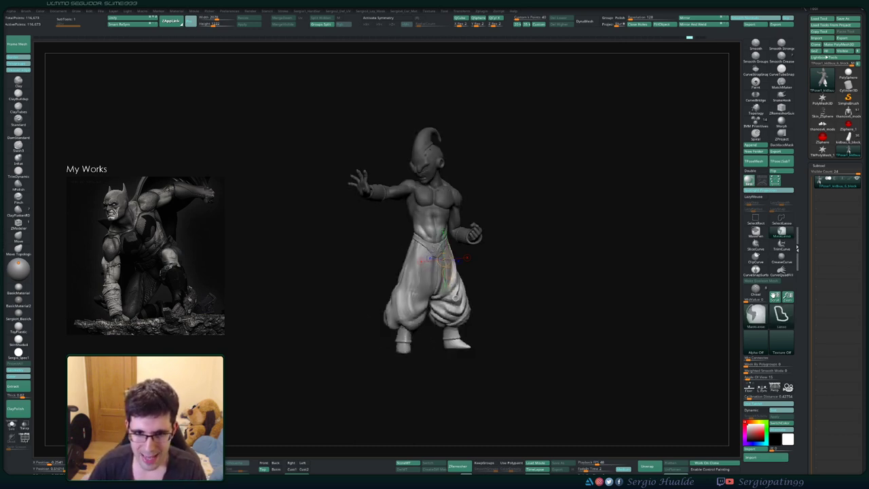
key(ctrl+shift+z)
key(ctrl+z)
- Clear the mask from the upper body
drag(521, 239, 460, 228)
key(q)
alt+drag(389, 161, 424, 230)
mouse_move(439, 265)
right_down()
mouse_move(468, 268)
mouse_move(465, 292)
mouse_move(386, 401)
mouse_move(369, 386)
mouse_move(430, 254)
mouse_move(444, 341)
mouse_move(468, 285)
mouse_move(445, 295)
mouse_move(488, 304)
mouse_move(428, 307)
mouse_move(450, 310)
mouse_move(450, 281)
mouse_move(471, 263)
mouse_move(492, 262)
right_up()
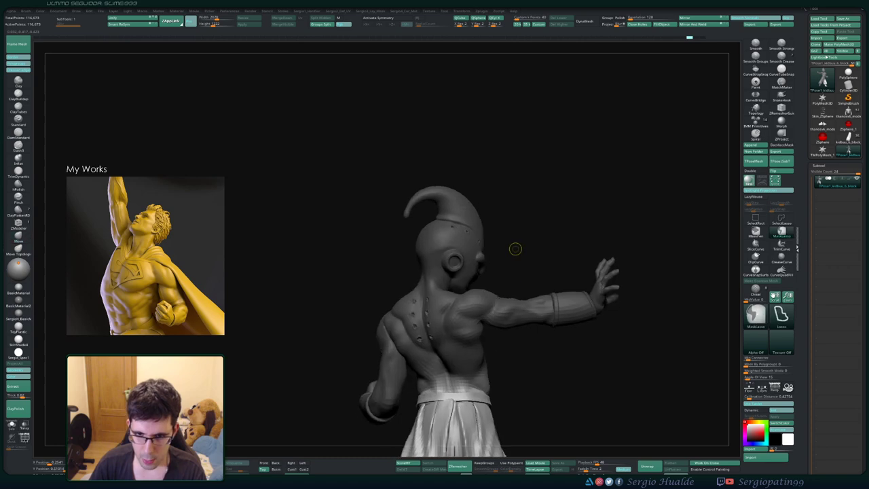
ctrl+drag(514, 249, 526, 261)
mouse_move(519, 257)
ctrl+right_down()
mouse_move(517, 305)
mouse_move(516, 258)
mouse_move(506, 292)
mouse_move(485, 309)
mouse_move(456, 301)
mouse_move(513, 289)
mouse_move(469, 295)
ctrl+right_up()
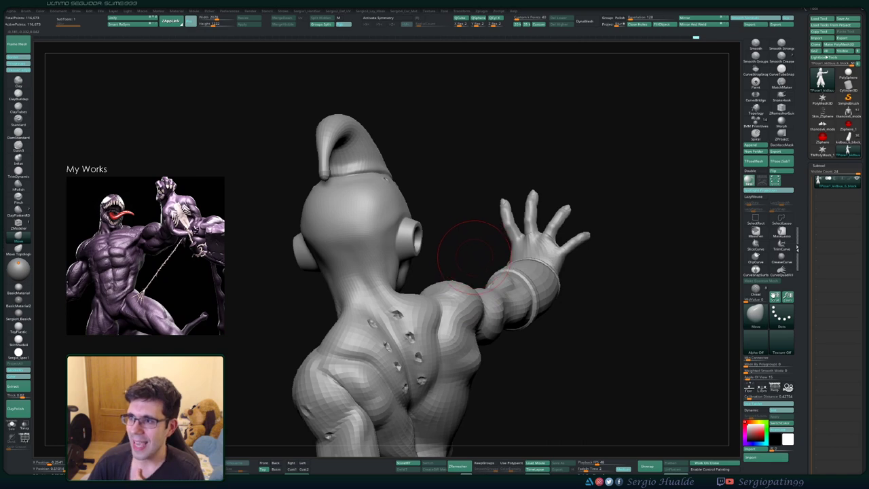
- Examine the shoulder, upper back and outstretched arm from behind
drag(487, 245, 503, 269)
right_drag(475, 308, 479, 290)
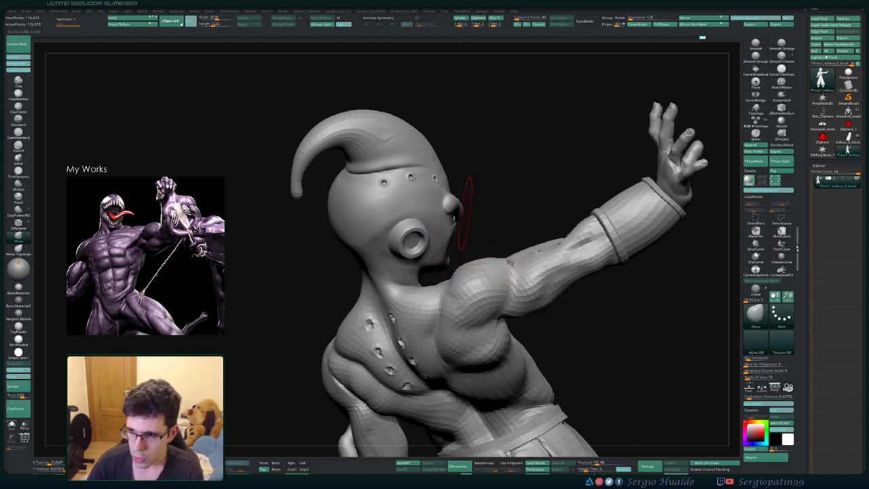
mouse_move(484, 248)
right_down()
mouse_move(495, 255)
mouse_move(482, 263)
right_up()
alt+right_drag(484, 297, 482, 266)
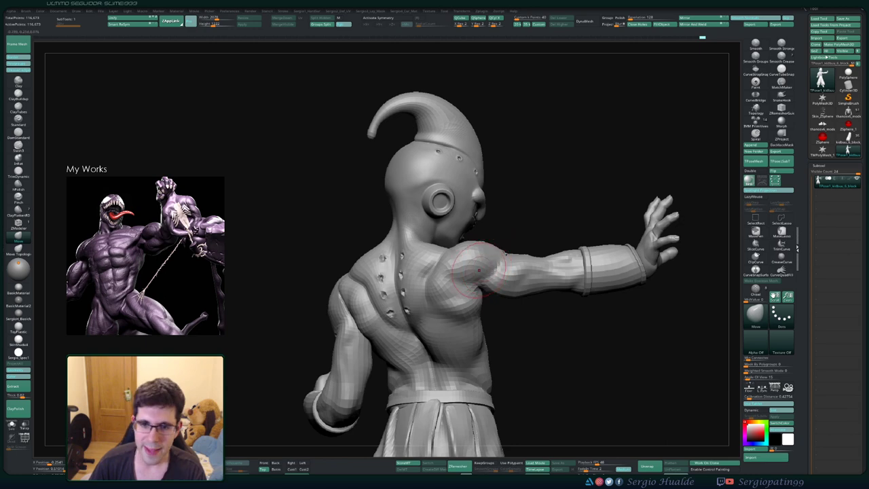
right_drag(479, 267, 431, 282)
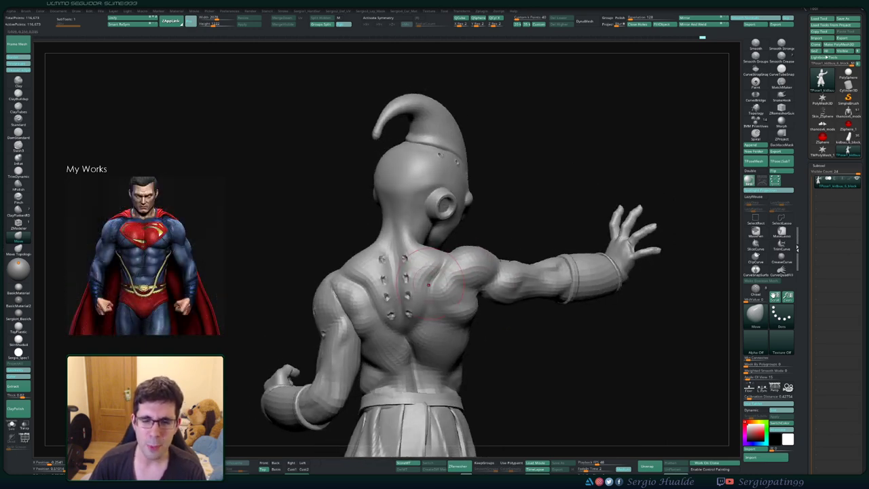
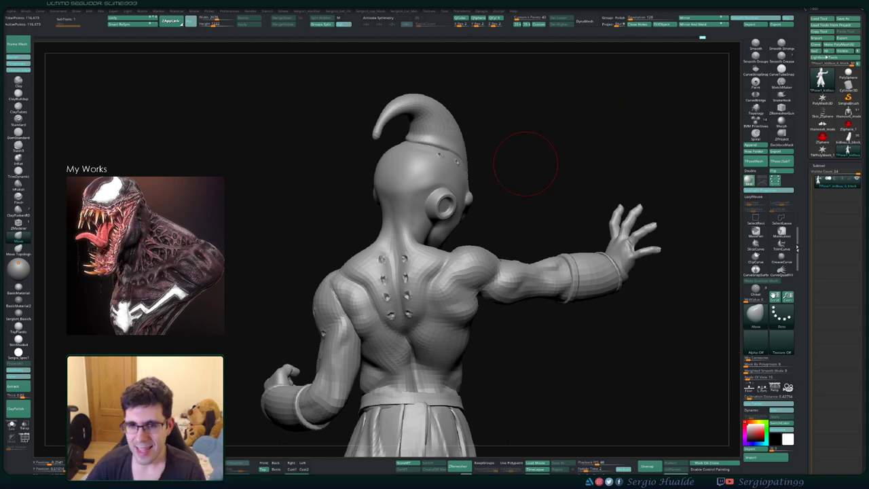
- Inspect the posed figure from behind and from the front, checking how the outstretched arm joins the shoulder
mouse_move(524, 200)
right_down()
mouse_move(475, 265)
mouse_move(475, 229)
mouse_move(543, 234)
mouse_move(530, 251)
right_up()
ctrl+right_drag(530, 251, 534, 294)
drag(538, 283, 527, 286)
mouse_move(532, 288)
right_down()
mouse_move(558, 263)
mouse_move(488, 267)
mouse_move(486, 251)
mouse_move(499, 252)
mouse_move(502, 268)
right_up()
drag(554, 268, 550, 273)
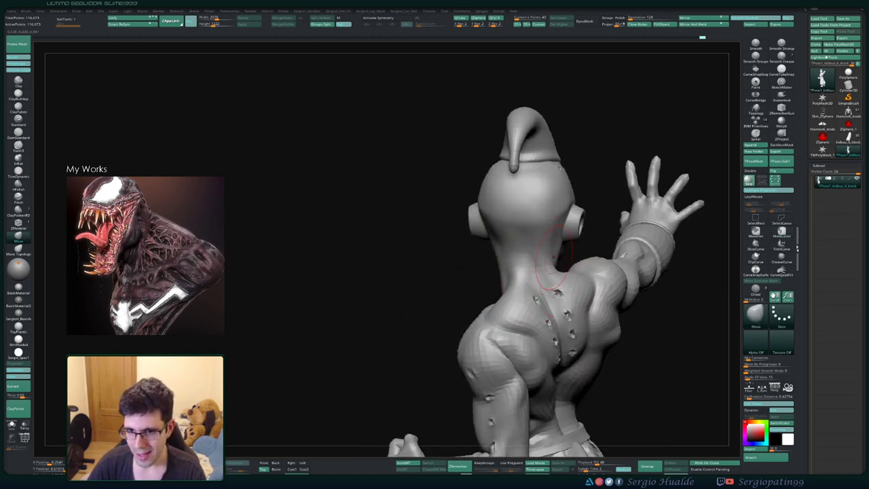
ctrl+right_drag(524, 282, 462, 265)
ctrl+right_drag(564, 262, 560, 240)
alt+right_drag(532, 294, 530, 252)
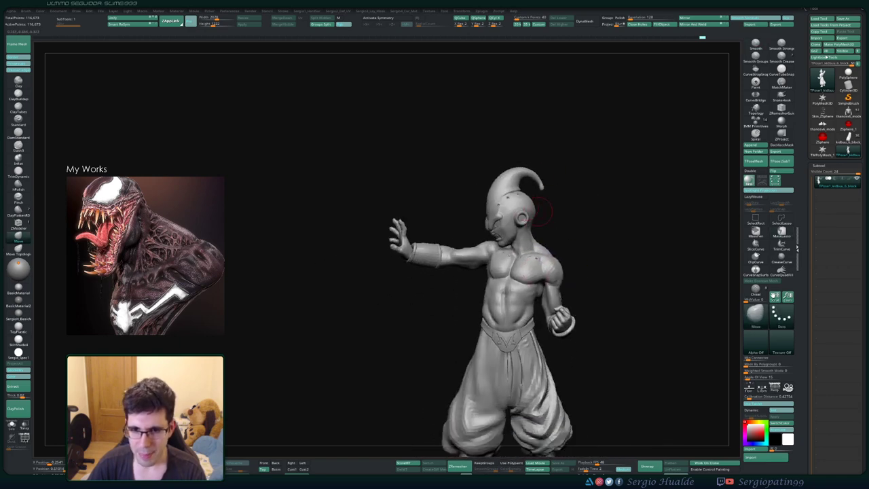
mouse_move(466, 220)
right_down()
mouse_move(514, 225)
mouse_move(467, 256)
right_up()
right_drag(466, 255, 483, 248)
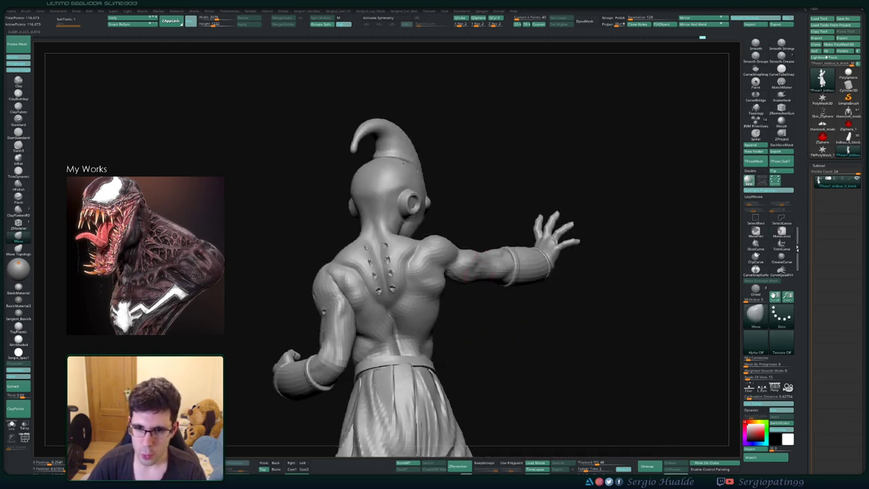
- Adjust the shape of the outstretched upper arm from behind with the Move brush
drag(478, 270, 481, 275)
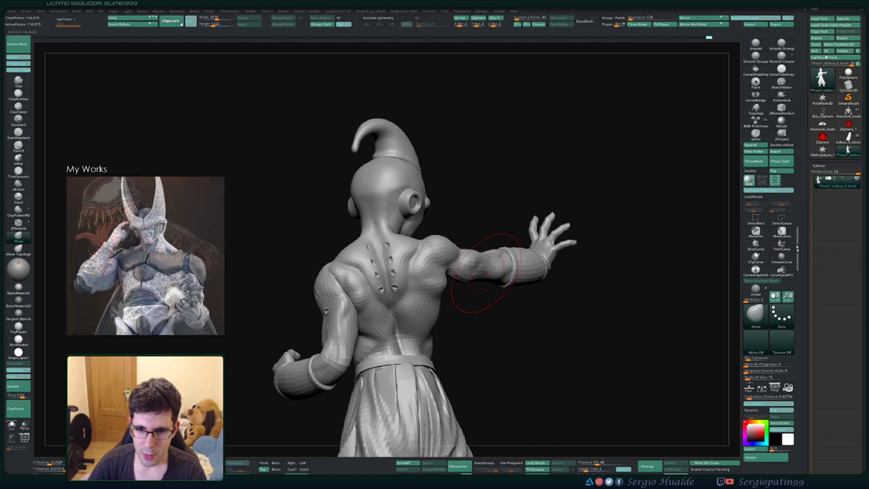
right_drag(480, 282, 491, 309)
mouse_move(492, 308)
ctrl+right_down()
mouse_move(498, 287)
mouse_move(476, 285)
mouse_move(489, 282)
mouse_move(457, 269)
ctrl+right_up()
ctrl+right_drag(458, 269, 461, 294)
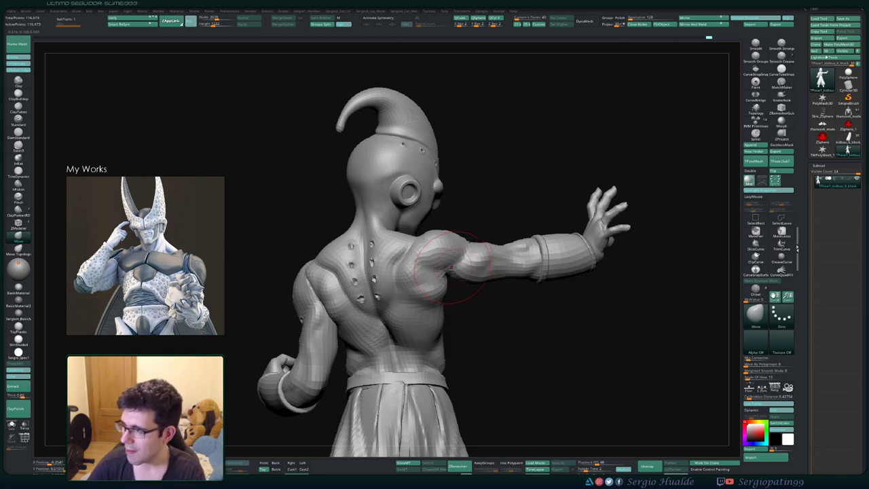
- Build up the back of the bent arm's shoulder with short Clay brush strokes
mouse_move(458, 293)
right_down()
mouse_move(435, 294)
mouse_move(448, 272)
mouse_move(466, 286)
right_up()
mouse_move(395, 290)
ctrl+right_down()
mouse_move(397, 324)
mouse_move(434, 315)
ctrl+right_up()
shift+drag(375, 261, 377, 276)
right_drag(380, 288, 422, 288)
key(b)
key(c)
key(l)
ctrl+right_drag(370, 262, 386, 289)
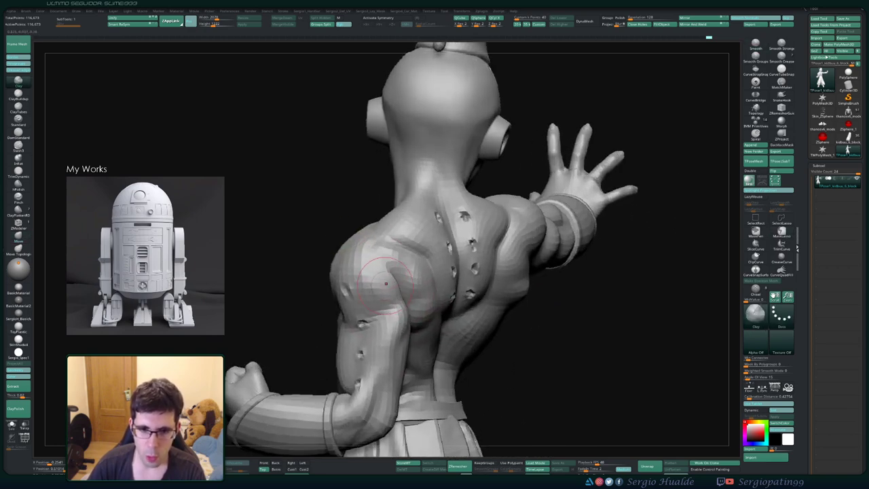
drag(373, 254, 393, 238)
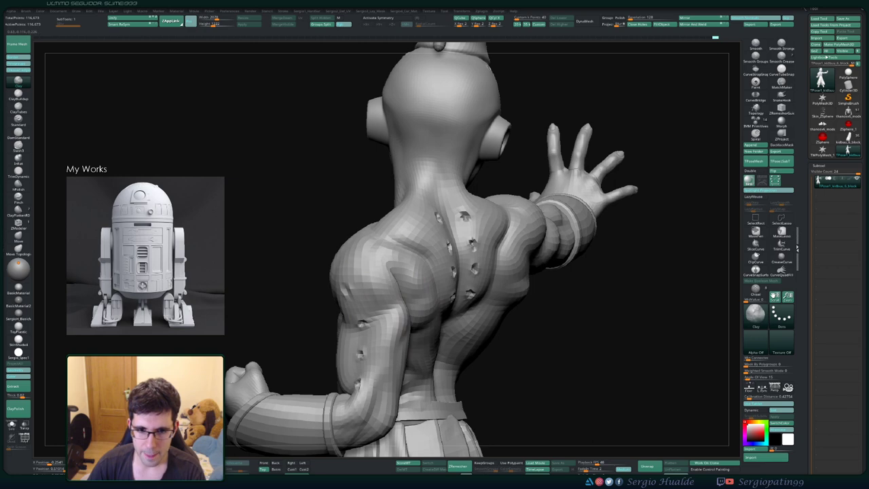
mouse_move(363, 272)
right_down()
mouse_move(402, 273)
mouse_move(347, 271)
right_up()
drag(365, 272, 397, 244)
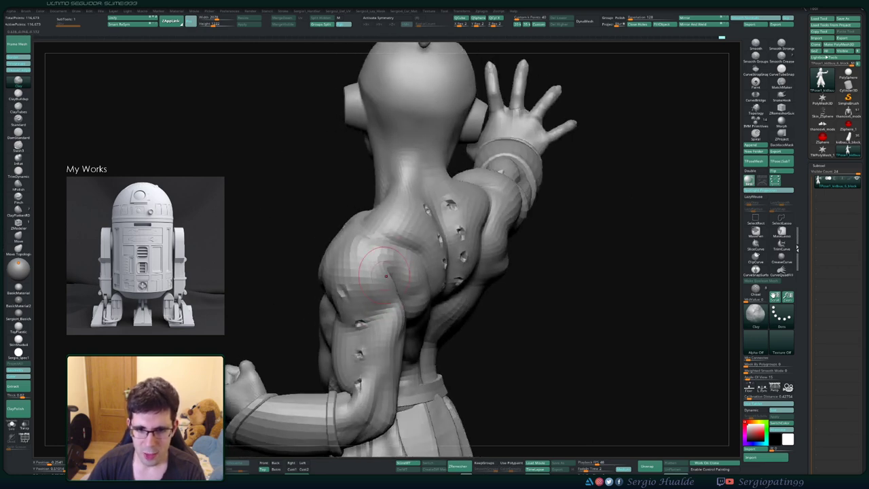
- Transfer the finished pose from the merged low-resolution mesh back to the original subtools with TPose|SubT
ctrl+right_drag(399, 291, 421, 224)
right_drag(499, 163, 422, 160)
mouse_move(432, 284)
alt+right_down()
mouse_move(437, 246)
mouse_move(471, 250)
alt+right_up()
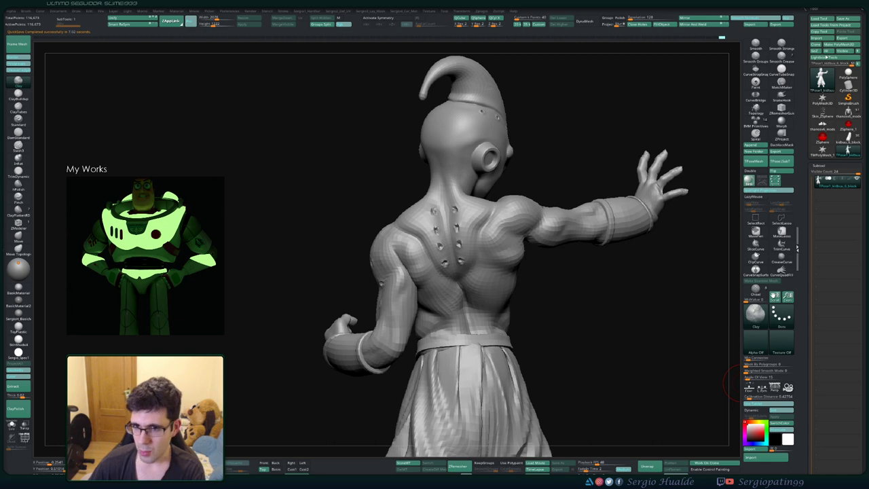
drag(332, 204, 303, 202)
right_click(302, 202)
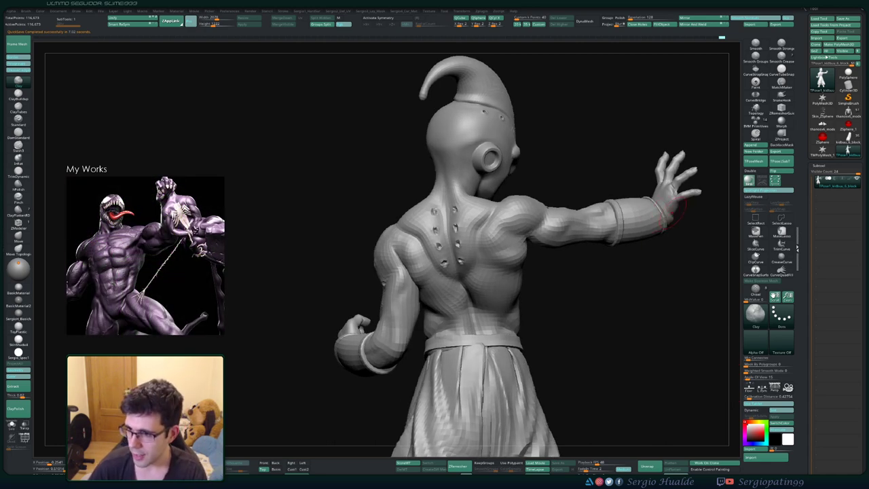
mouse_move(646, 287)
alt+right_down()
mouse_move(605, 289)
mouse_move(604, 275)
mouse_move(581, 285)
mouse_move(478, 287)
alt+right_up()
right_drag(597, 295, 525, 295)
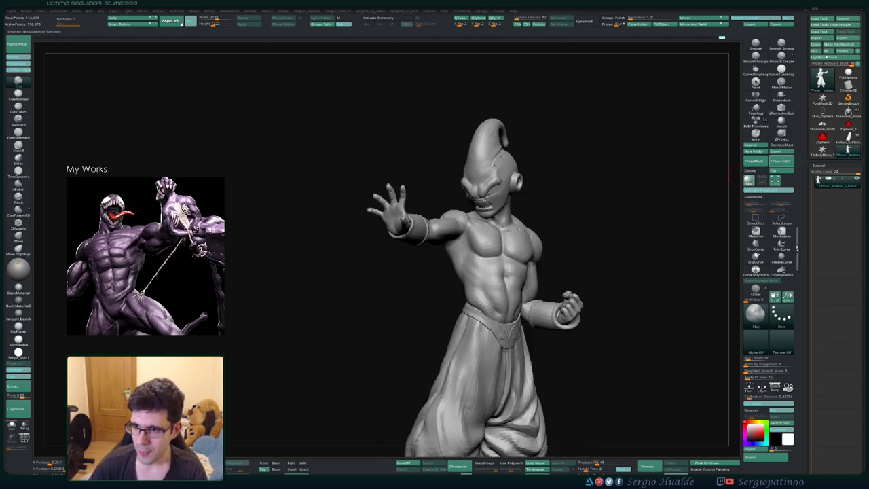
click(781, 161)
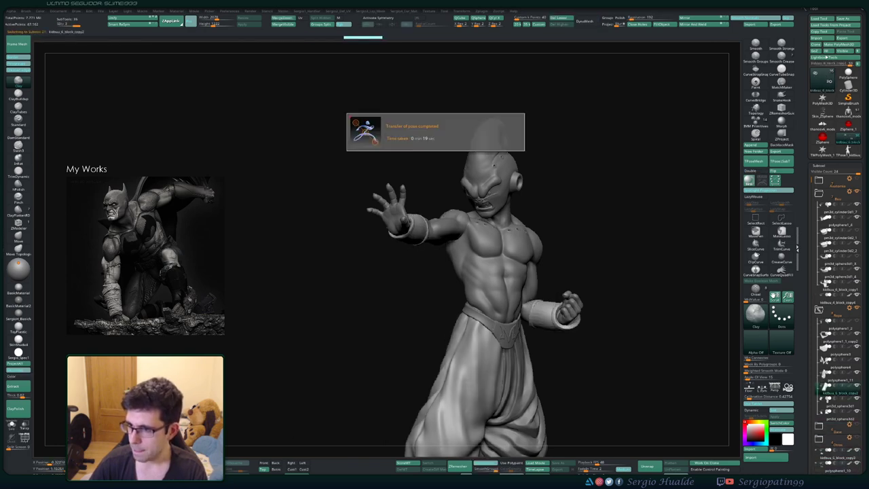
- Activate the transform gizmo on the posed character and enable Transpose All Selected Subtools
right_drag(645, 265, 577, 224)
right_drag(530, 269, 553, 277)
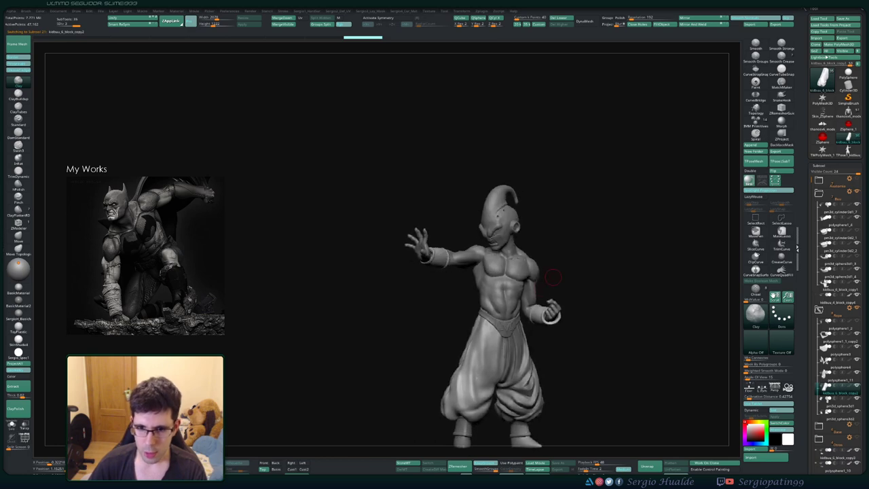
right_drag(534, 316, 513, 303)
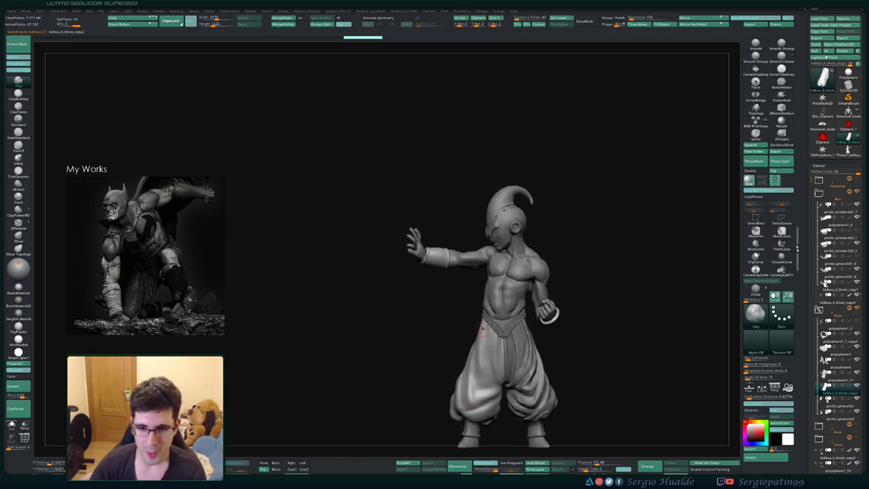
mouse_move(437, 293)
right_down()
mouse_move(506, 290)
mouse_move(488, 300)
mouse_move(445, 294)
right_up()
mouse_move(499, 329)
ctrl+right_down()
mouse_move(487, 255)
mouse_move(495, 285)
ctrl+right_up()
key(w)
key(y)
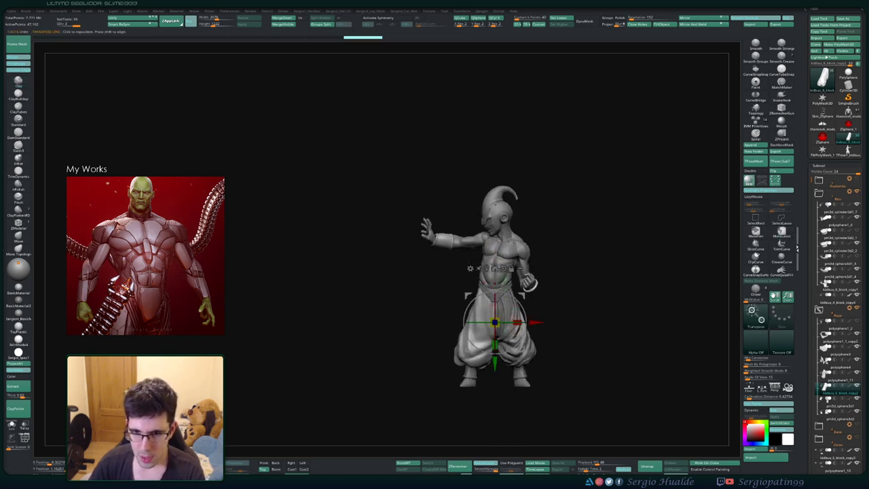
mouse_move(519, 342)
right_down()
mouse_move(520, 370)
mouse_move(520, 343)
right_up()
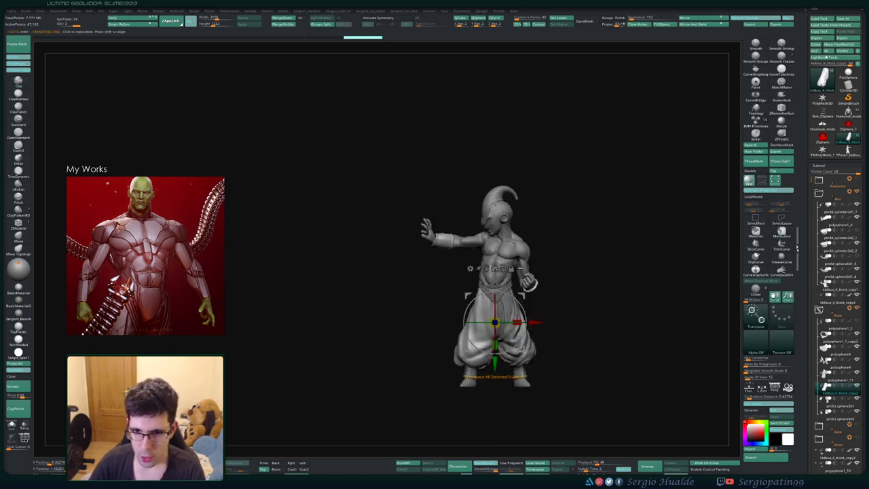
click(520, 268)
- Select the character's subtools and rotate the whole figure about its vertical axis to face the front of the base
ctrl+shift+click(575, 288)
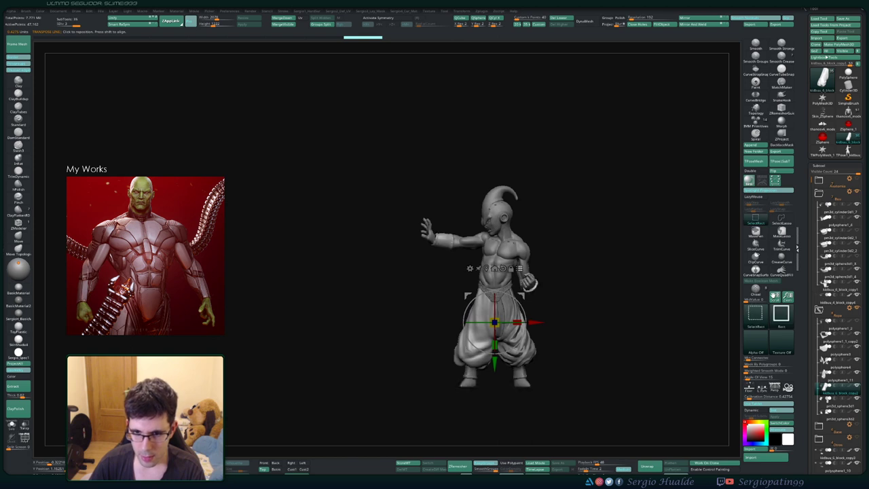
ctrl+shift+click(575, 287)
shift+right_drag(576, 288, 575, 353)
alt+drag(524, 334, 517, 301)
key(ctrl+z)
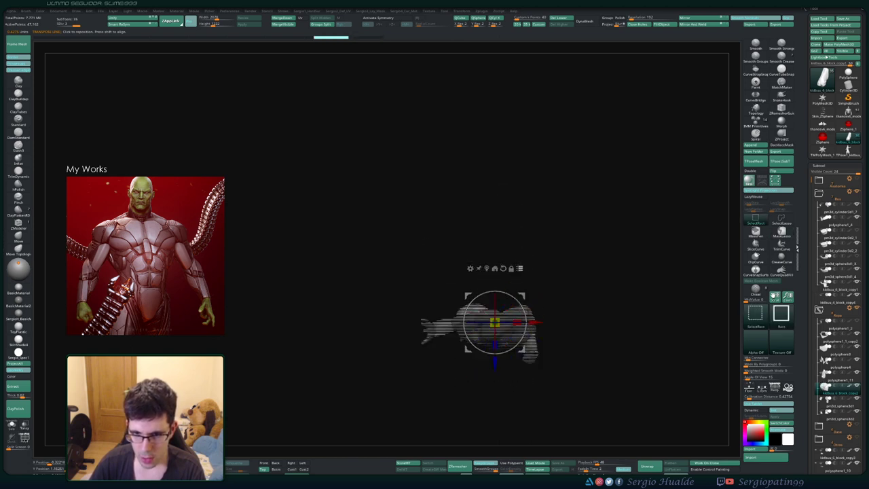
ctrl+shift+click(526, 293)
mouse_move(523, 334)
shift+mouse_down()
mouse_move(526, 320)
mouse_move(509, 292)
shift+mouse_up()
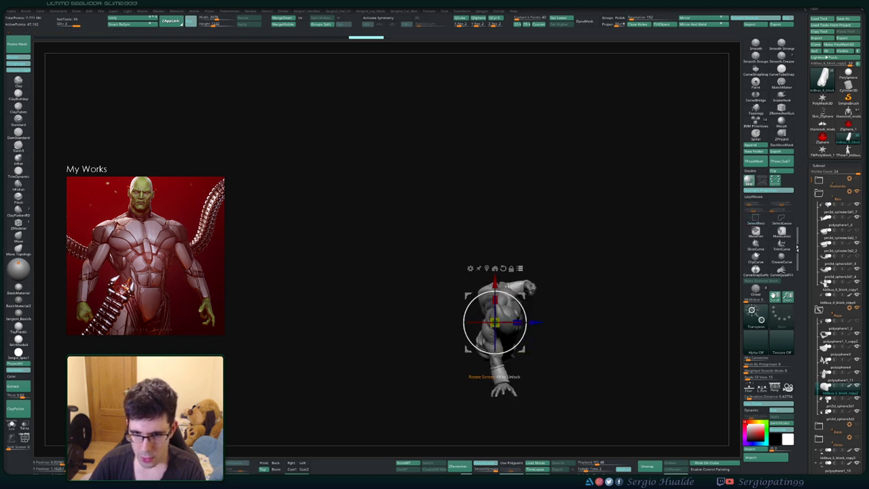
mouse_move(535, 322)
mouse_down()
mouse_move(525, 322)
mouse_move(553, 278)
mouse_move(543, 251)
mouse_move(535, 331)
mouse_move(512, 334)
mouse_up()
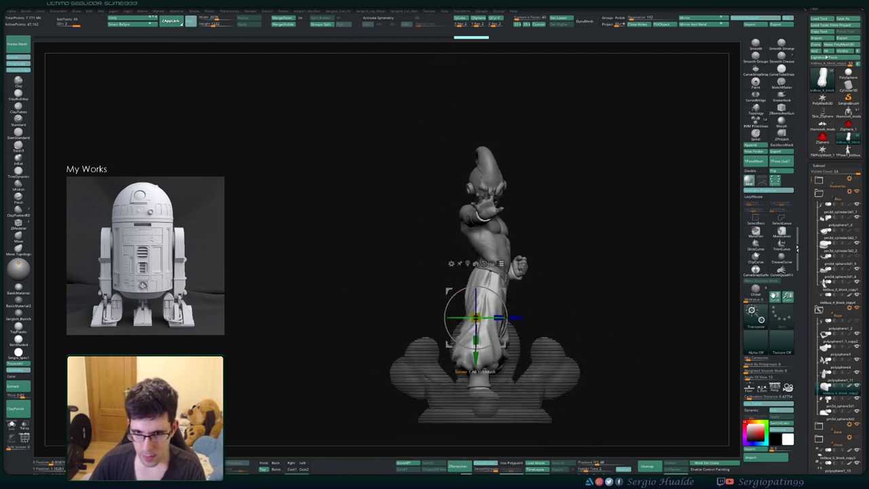
drag(487, 317, 453, 317)
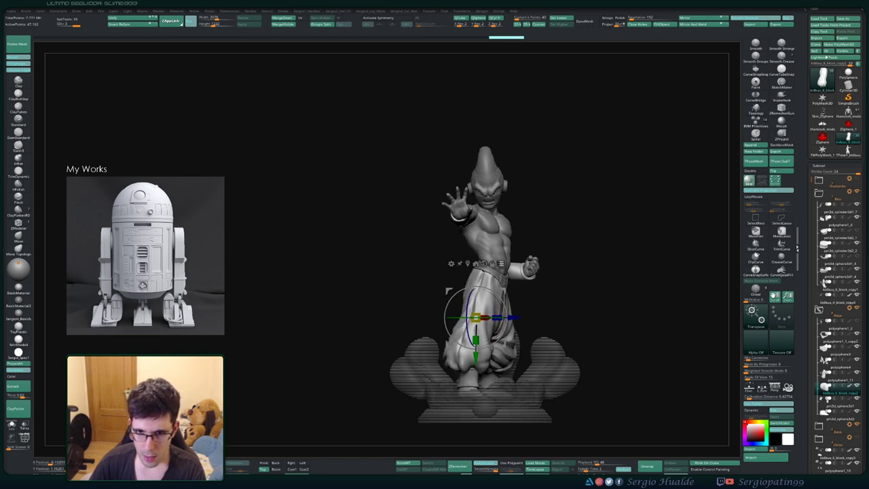
- Turn off Transpose All Selected Subtools and return to sculpting mode
key(q)
key(w)
click(500, 263)
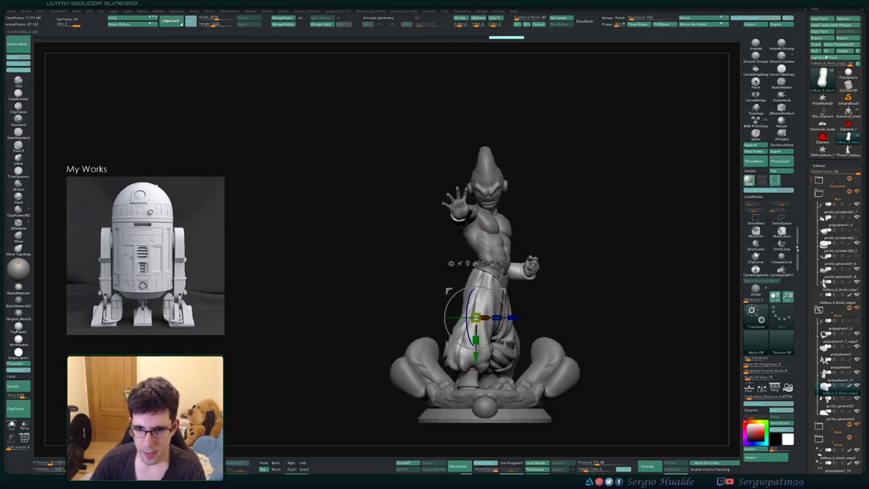
key(q)
- Examine the posed character on its base from the front, the sides and behind
mouse_move(515, 289)
ctrl+right_down()
mouse_move(517, 241)
mouse_move(490, 262)
mouse_move(445, 250)
ctrl+right_up()
right_drag(453, 360, 505, 350)
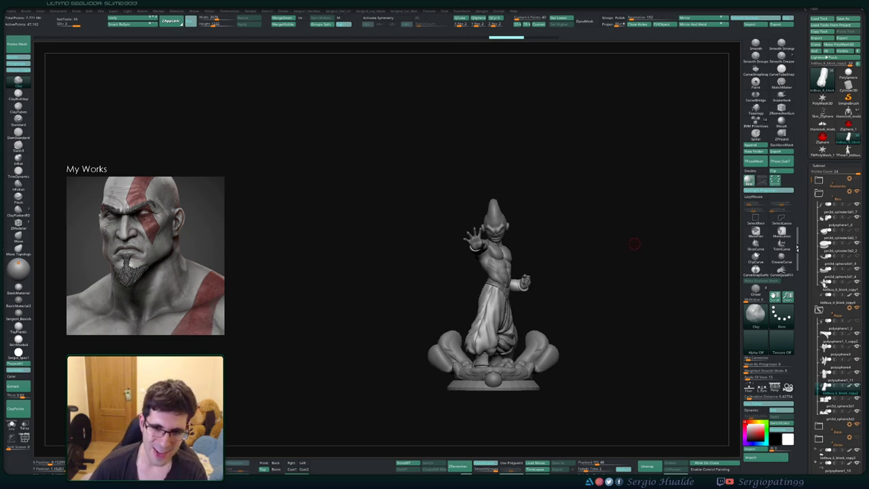
drag(612, 278, 601, 278)
ctrl+right_drag(601, 278, 601, 301)
drag(601, 302, 578, 295)
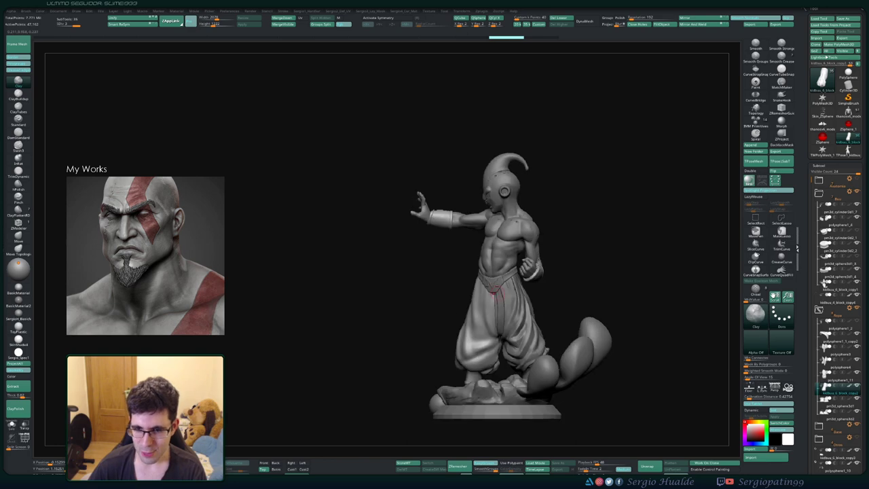
mouse_move(499, 294)
ctrl+right_down()
mouse_move(505, 314)
mouse_move(527, 314)
mouse_move(537, 282)
ctrl+right_up()
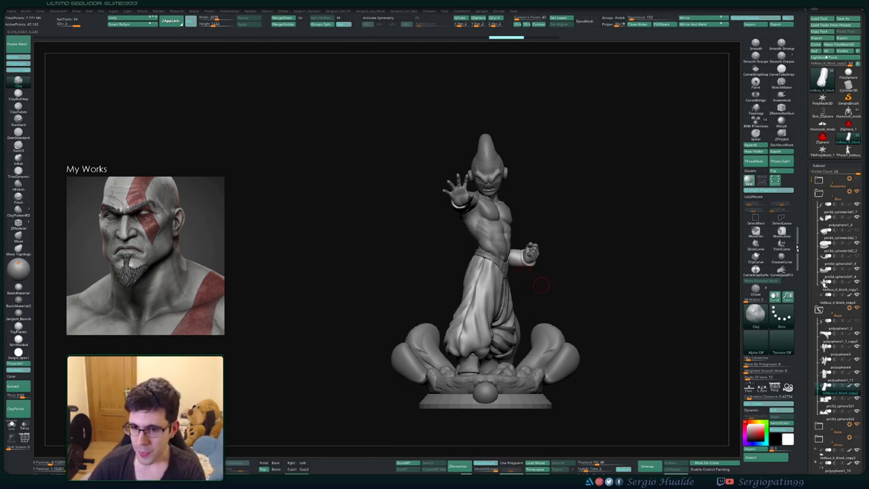
drag(541, 284, 563, 294)
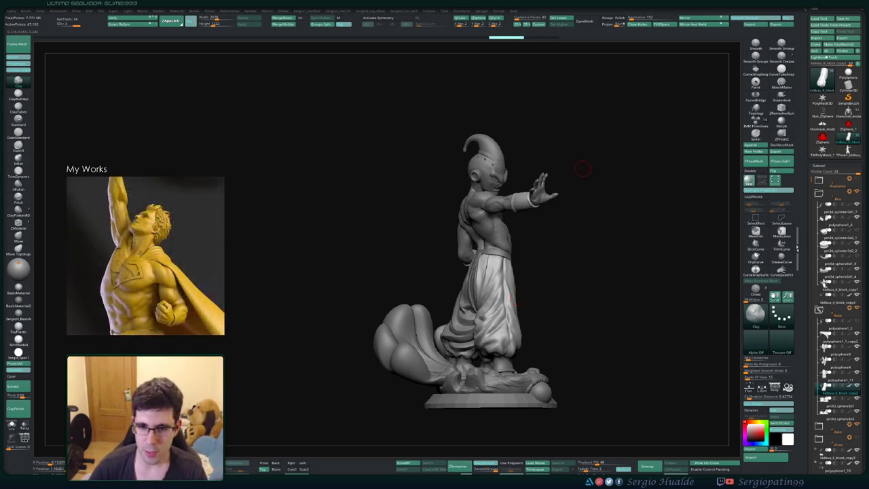
mouse_move(571, 236)
mouse_down()
mouse_move(585, 241)
mouse_move(565, 256)
mouse_move(590, 257)
mouse_move(415, 259)
mouse_up()
shift+right_drag(415, 259, 435, 258)
mouse_move(522, 257)
right_down()
mouse_move(438, 252)
mouse_move(441, 228)
mouse_move(451, 231)
right_up()
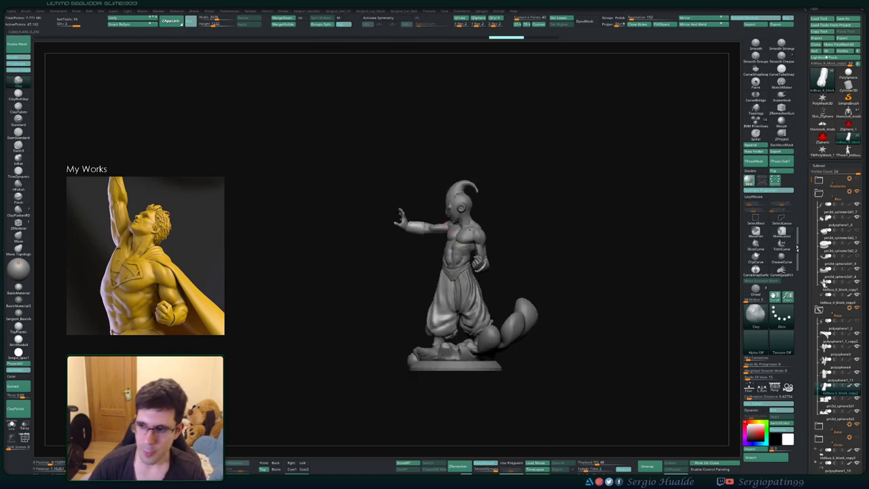
mouse_move(380, 210)
right_down()
mouse_move(435, 217)
mouse_move(444, 266)
right_up()
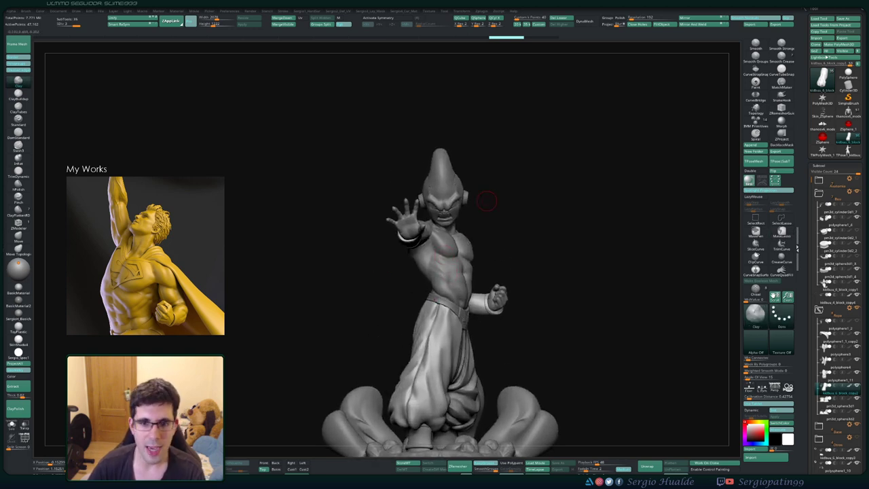
mouse_move(486, 200)
right_down()
mouse_move(457, 207)
mouse_move(458, 270)
mouse_move(469, 253)
mouse_move(474, 285)
mouse_move(509, 256)
mouse_move(491, 236)
right_up()
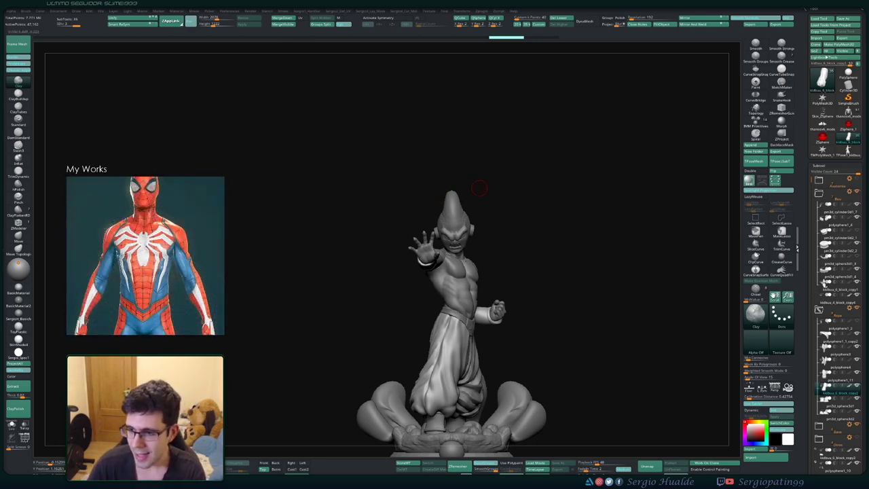
drag(505, 206, 496, 203)
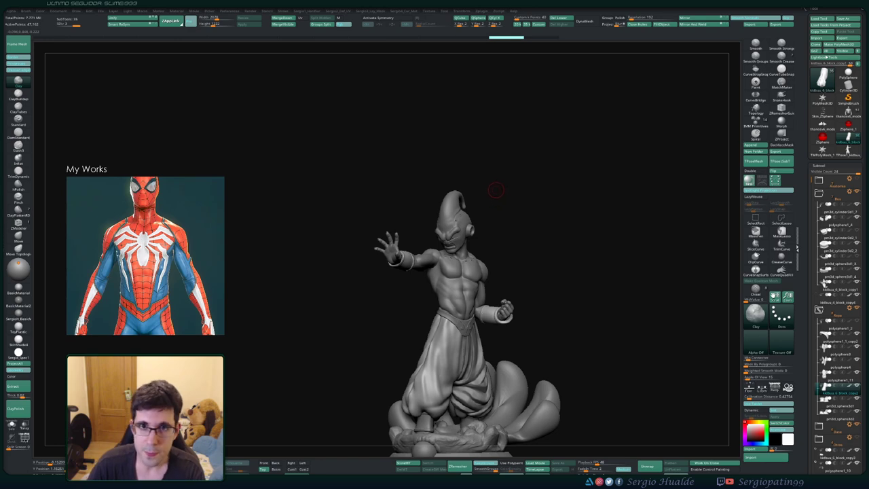
right_drag(480, 225, 470, 226)
mouse_move(470, 226)
alt+right_down()
mouse_move(467, 206)
mouse_move(470, 224)
alt+right_up()
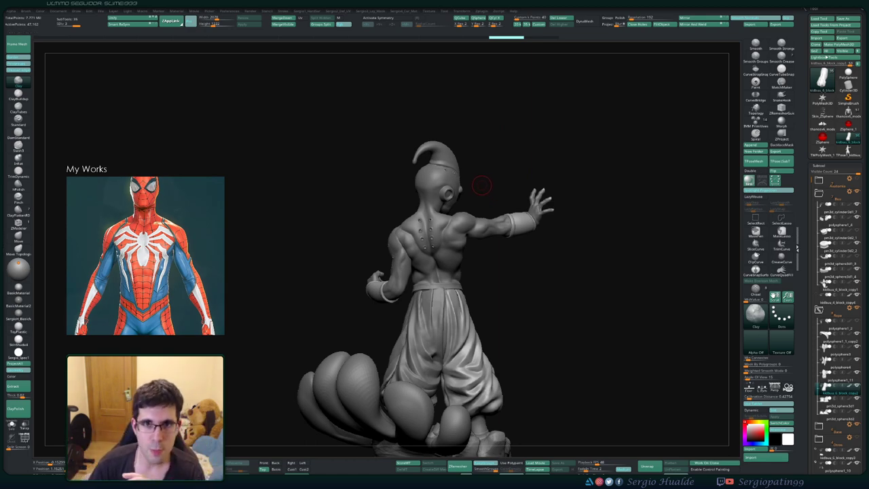
drag(479, 151, 464, 152)
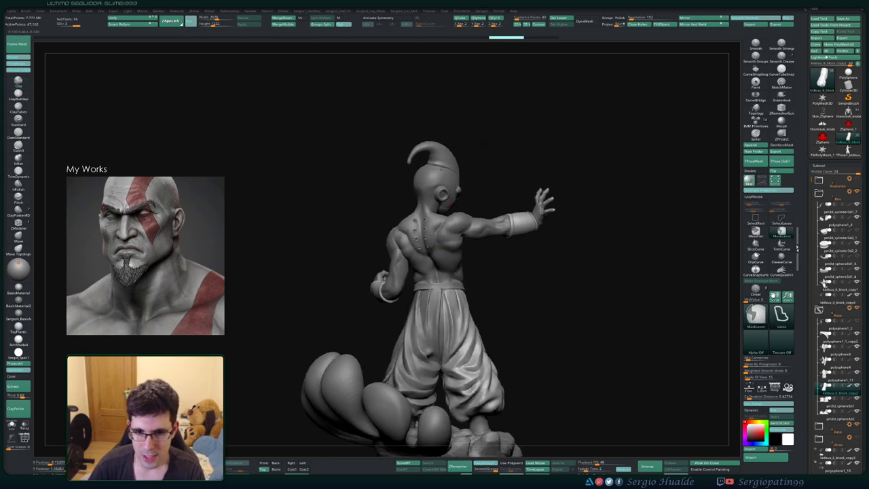
- Select the trousers subtool and pull the back of its waist up toward the belt with the Move brush
ctrl+right_drag(449, 203, 449, 244)
alt+right_drag(449, 245, 423, 234)
alt+click(394, 326)
right_drag(394, 326, 346, 326)
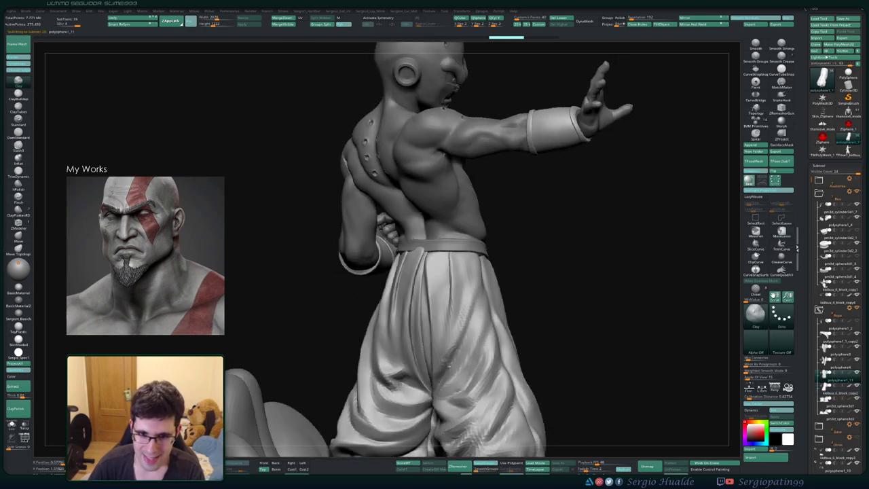
right_drag(449, 366, 433, 367)
key(b)
key(m)
key(v)
drag(430, 272, 434, 261)
right_drag(435, 261, 405, 263)
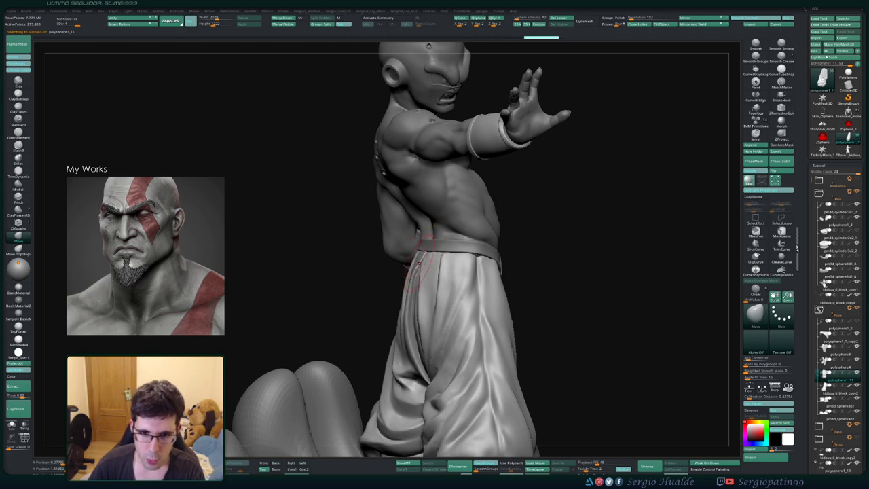
mouse_move(419, 264)
right_down()
mouse_move(449, 270)
mouse_move(438, 234)
mouse_move(430, 245)
right_up()
drag(426, 266, 425, 260)
right_drag(424, 261, 406, 264)
drag(426, 270, 432, 263)
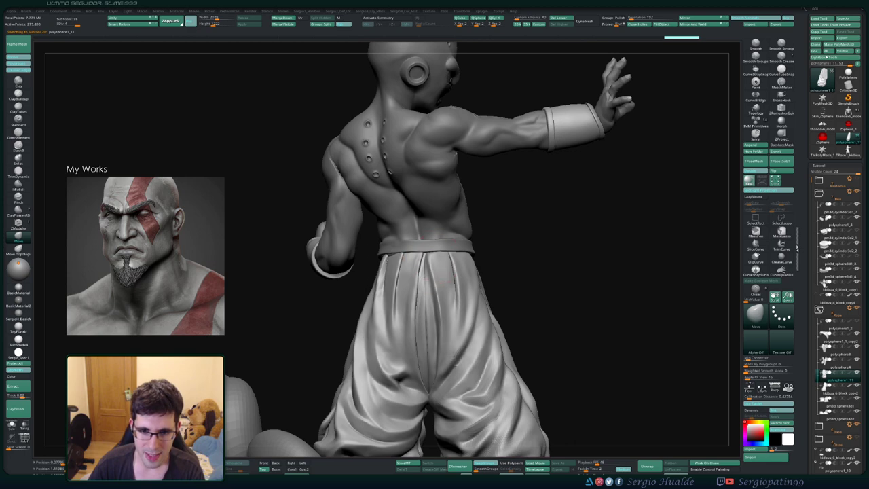
- Adjust the back and side of the trousers' waist against the belt with the Move brush
drag(427, 293, 427, 273)
mouse_move(424, 292)
alt+right_down()
mouse_move(423, 272)
mouse_move(407, 265)
alt+right_up()
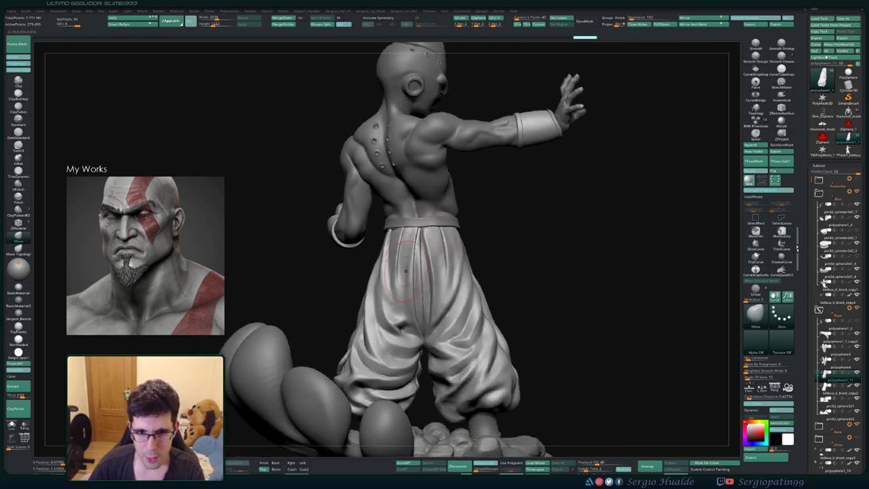
drag(407, 265, 411, 261)
mouse_move(400, 265)
right_down()
mouse_move(446, 271)
mouse_move(360, 248)
mouse_move(392, 246)
mouse_move(401, 279)
mouse_move(398, 270)
right_up()
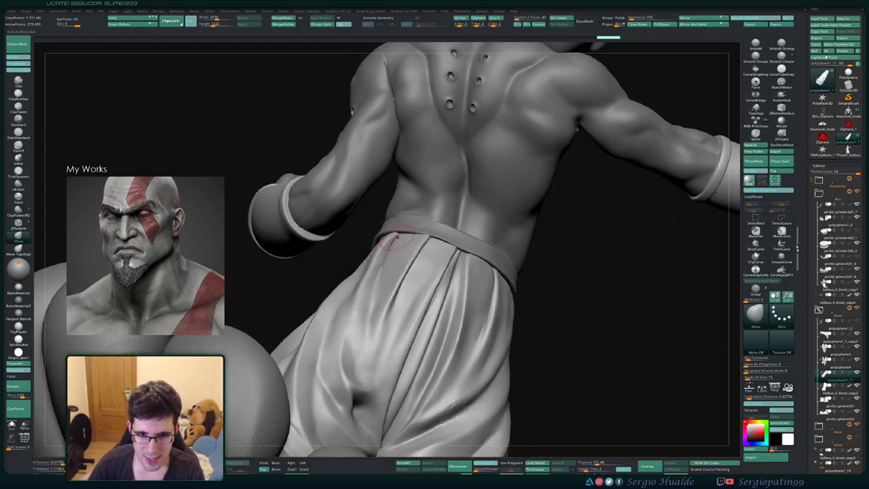
drag(389, 237, 397, 237)
right_drag(387, 244, 429, 241)
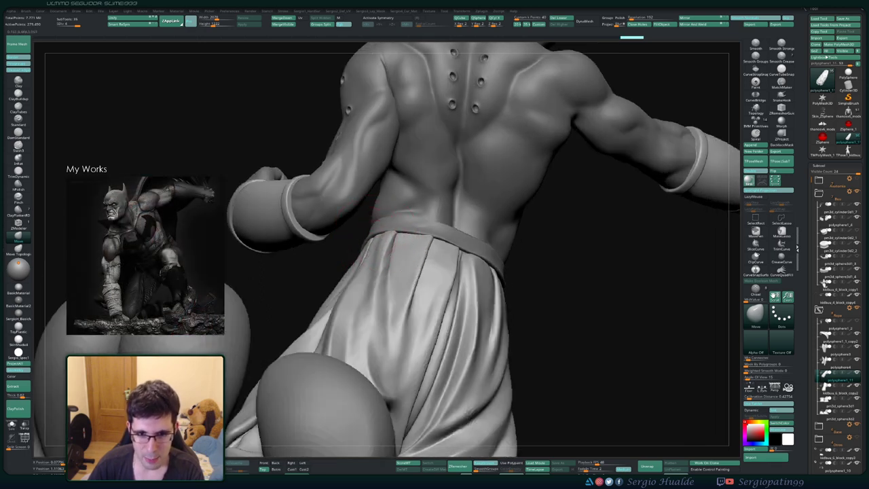
- Isolate the trousers, flatten the folds at the back of the waist with the TrimDynamic brush and show the other subtools again
key(s)
right_drag(409, 233, 383, 234)
key(shift+s)
ctrl+right_drag(383, 234, 382, 244)
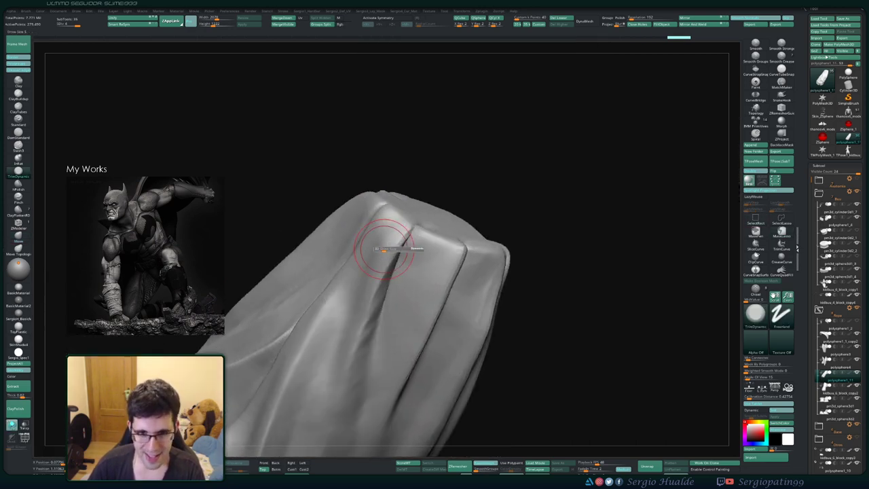
drag(397, 224, 390, 216)
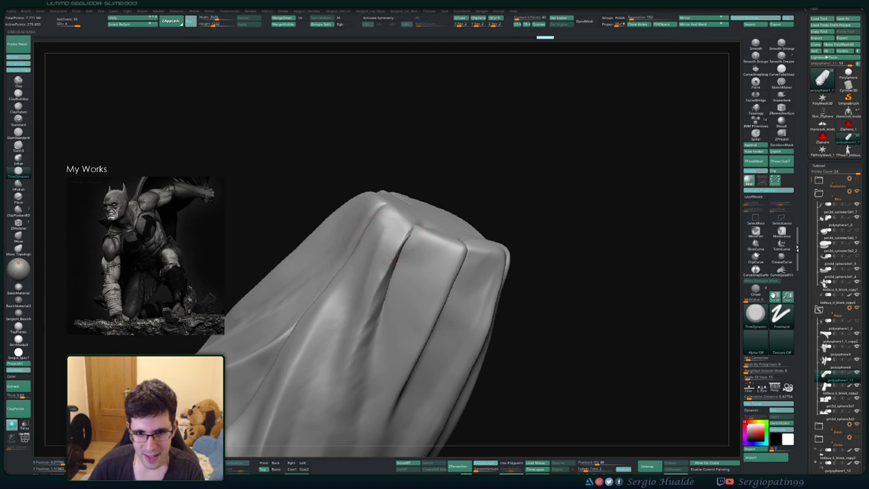
drag(394, 263, 403, 244)
mouse_move(348, 341)
mouse_down()
mouse_move(356, 322)
mouse_move(359, 343)
mouse_up()
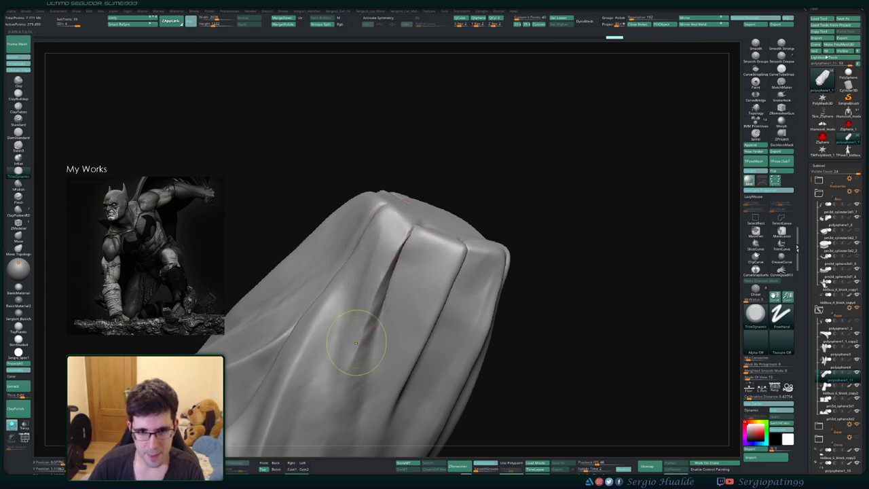
mouse_move(359, 344)
ctrl+right_down()
mouse_move(373, 295)
mouse_move(390, 280)
mouse_move(378, 277)
ctrl+right_up()
key(alt+s)
- Switch back to the Move brush and smooth the trousers' waistline just below the back of the belt
key(b)
key(m)
key(v)
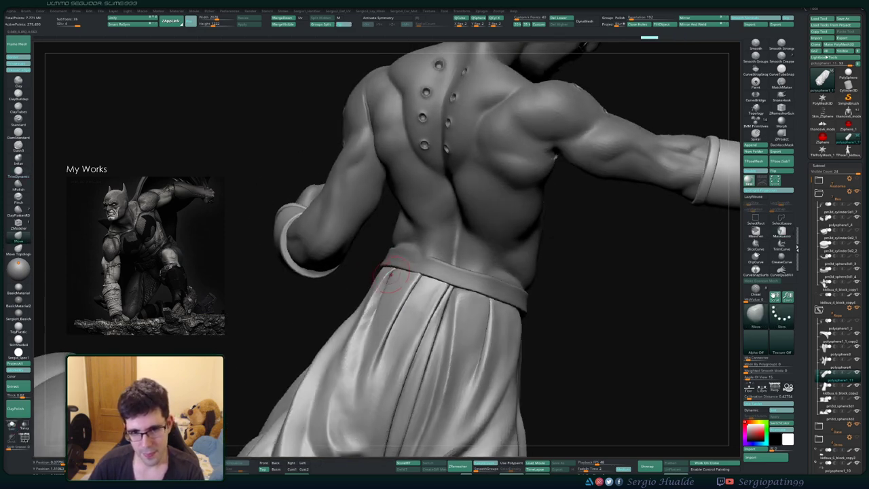
shift+drag(385, 274, 379, 280)
right_drag(379, 279, 450, 283)
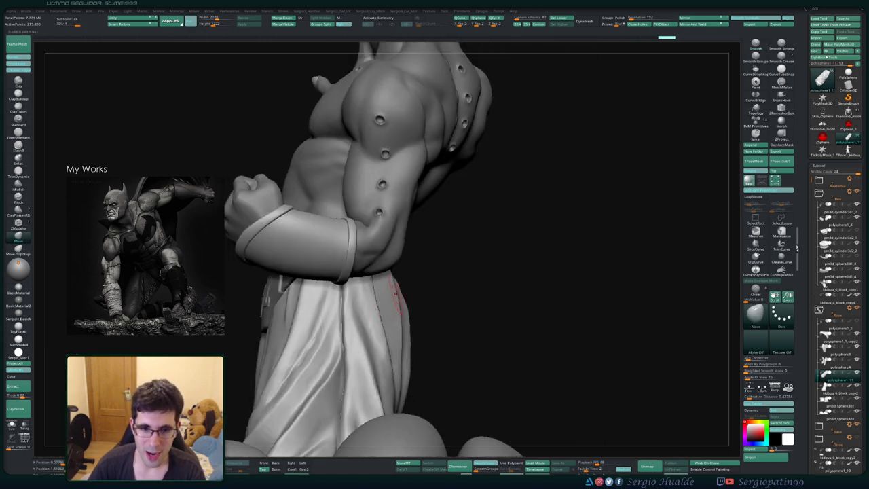
right_drag(398, 295, 360, 320)
- Select the body subtool and push the side of the torso inward below the outstretched arm with the Move brush
alt+click(439, 261)
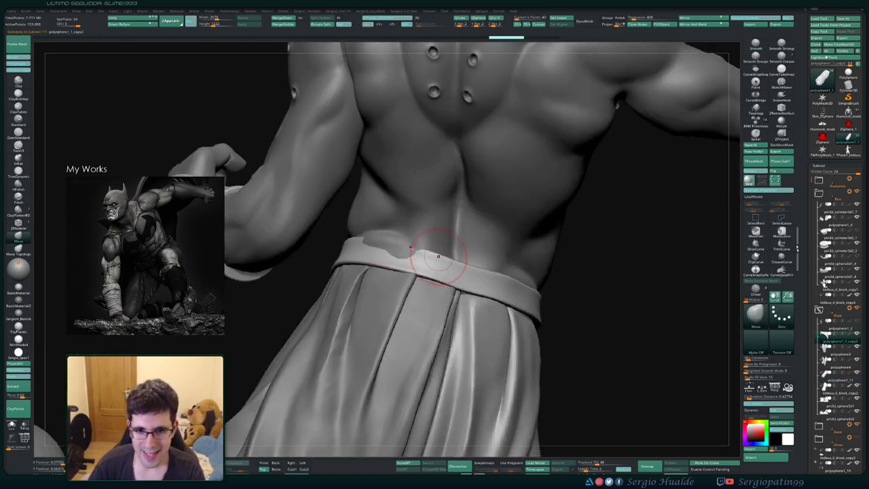
mouse_move(439, 256)
right_down()
mouse_move(425, 245)
mouse_move(442, 256)
mouse_move(415, 266)
mouse_move(455, 235)
mouse_move(404, 229)
mouse_move(425, 225)
mouse_move(404, 242)
right_up()
alt+click(411, 244)
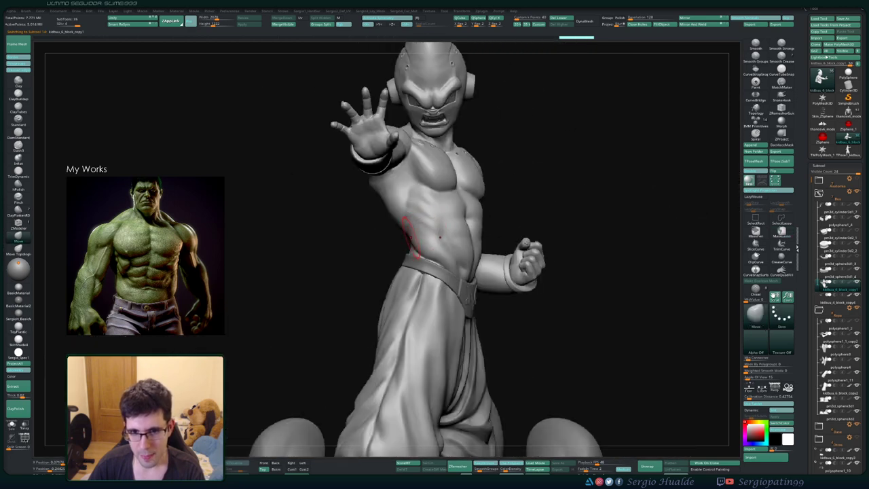
key(x)
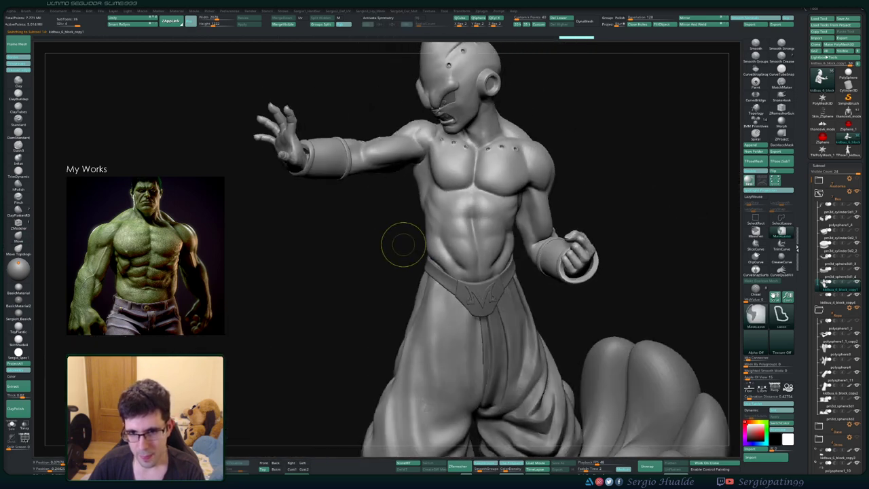
key(ctrl+z)
key(ctrl+shift+z)
key(ctrl+shift+z)
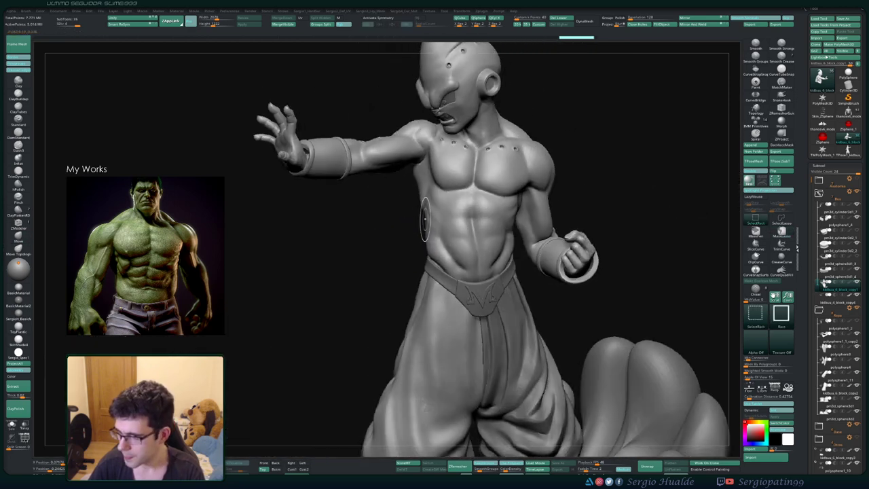
right_drag(435, 222, 399, 228)
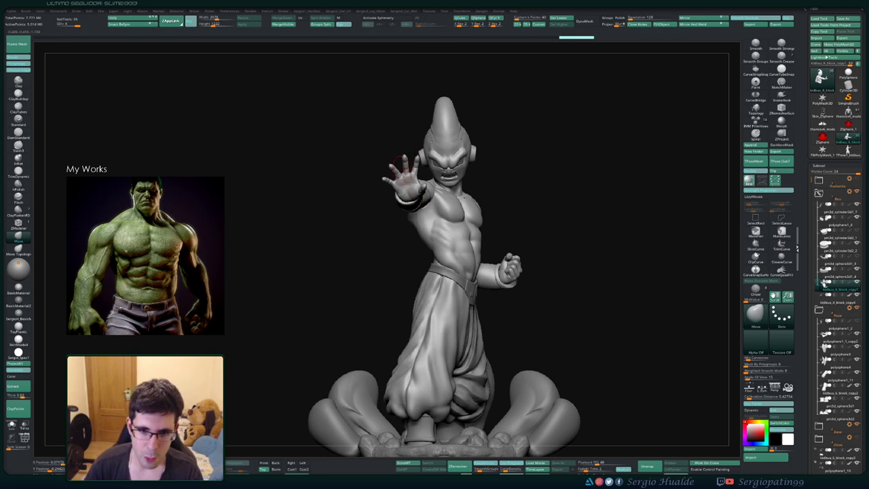
ctrl+right_drag(429, 236, 427, 265)
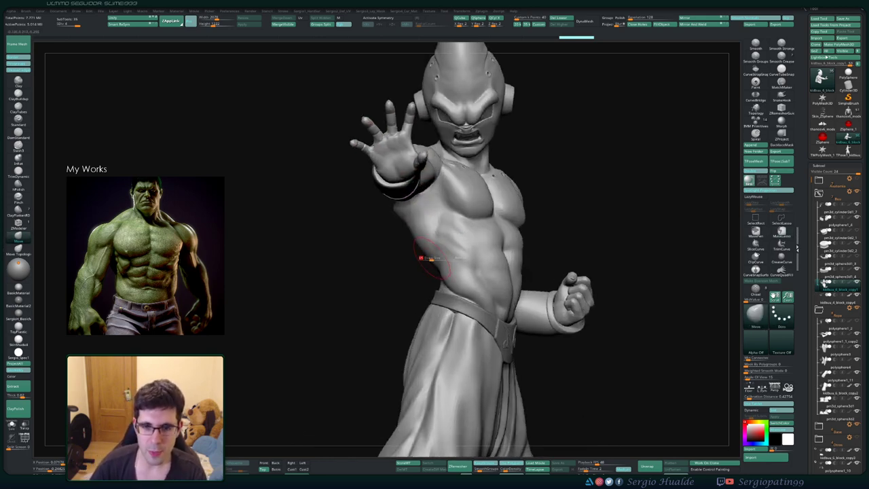
drag(424, 257, 433, 261)
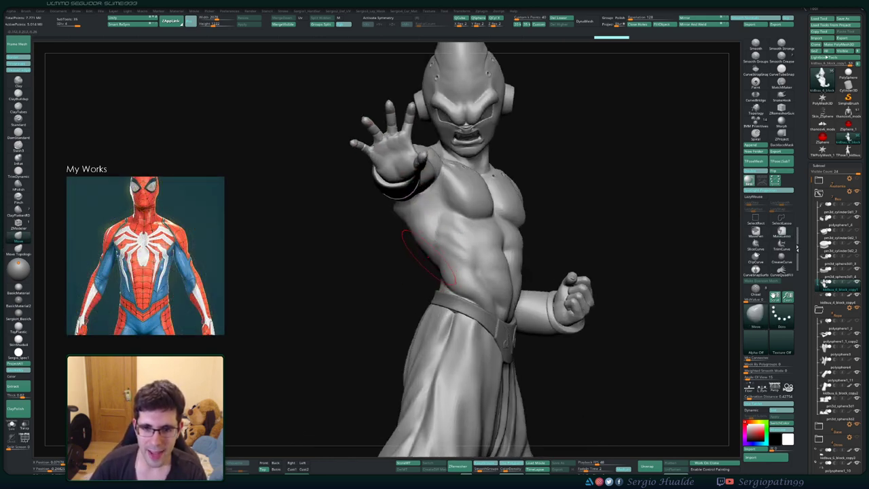
right_drag(431, 257, 413, 262)
- Lower the body by three subdivision levels and reshape the back muscle beneath the outstretched arm with the Move brush
key(shift+d)
key(shift+d)
key(shift+d)
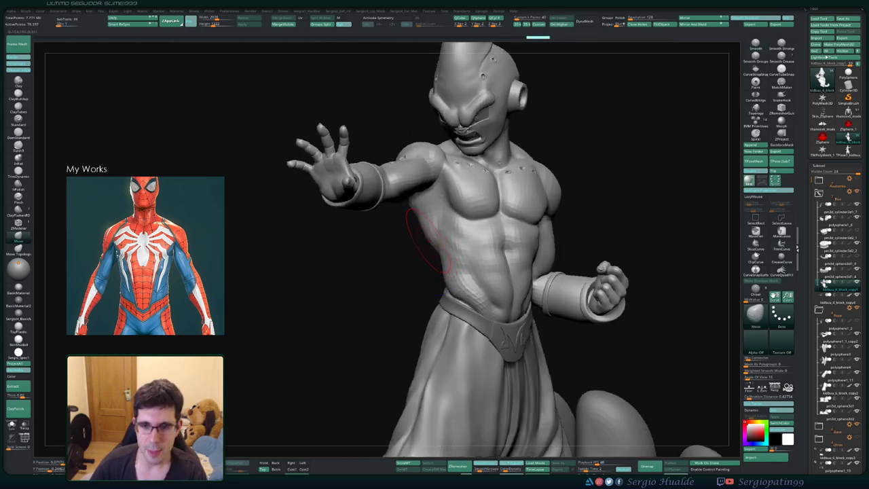
right_drag(428, 241, 483, 233)
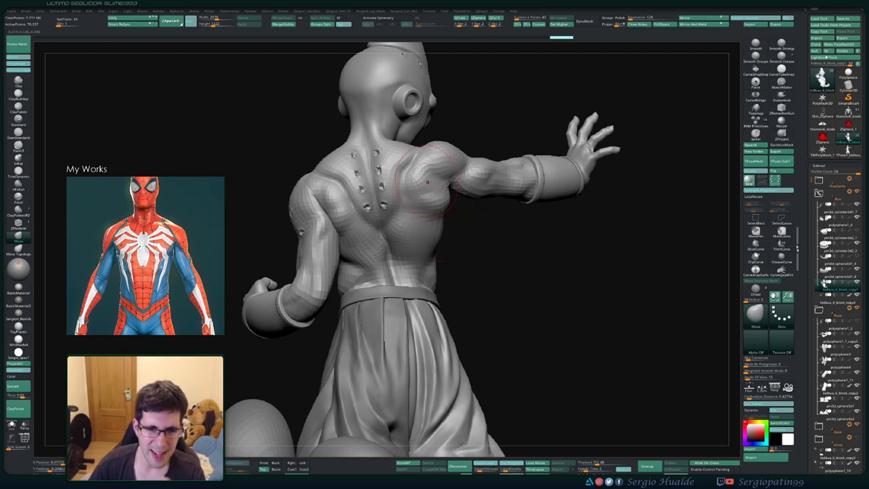
right_drag(469, 228, 448, 228)
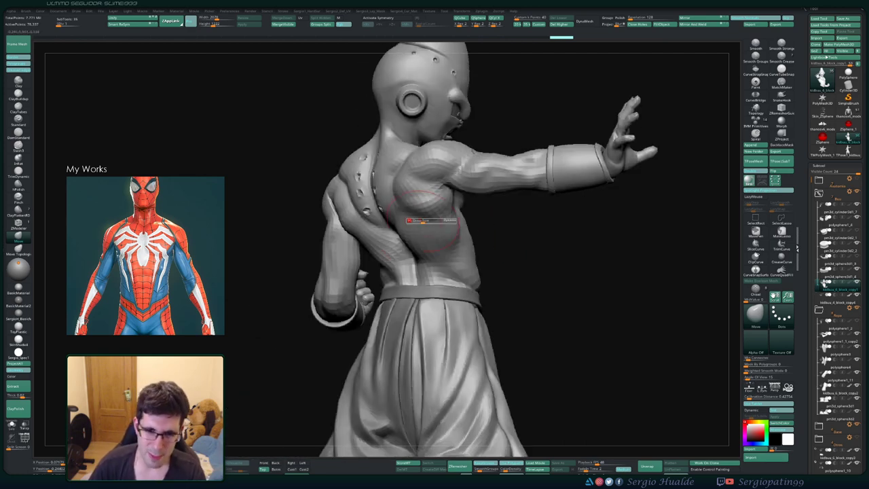
drag(430, 229, 435, 228)
right_drag(436, 228, 453, 222)
mouse_move(416, 201)
mouse_down()
mouse_move(414, 210)
mouse_move(428, 205)
mouse_up()
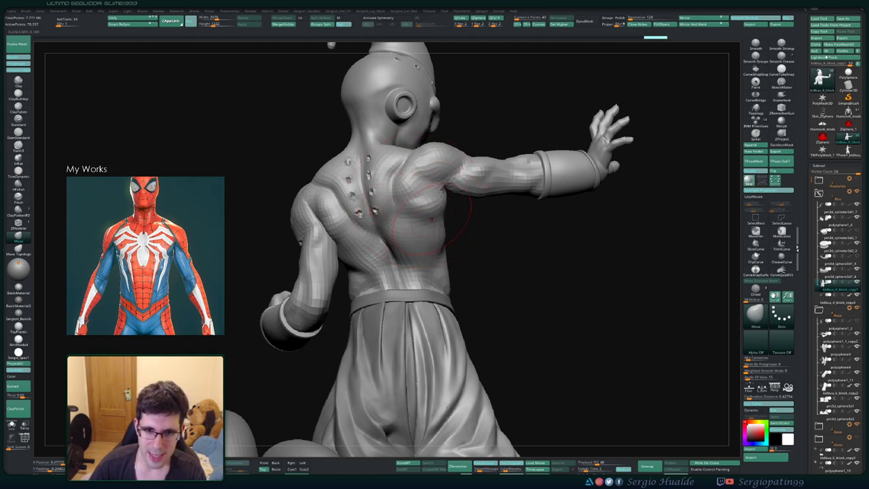
- Check the reshaped torso from the front and collapse the Ropa folder in the subtool list
mouse_move(428, 212)
right_down()
mouse_move(436, 229)
mouse_move(434, 204)
mouse_move(516, 210)
right_up()
mouse_move(401, 235)
right_down()
mouse_move(465, 203)
mouse_move(438, 202)
mouse_move(401, 278)
mouse_move(422, 251)
mouse_move(421, 187)
right_up()
right_drag(435, 245, 465, 229)
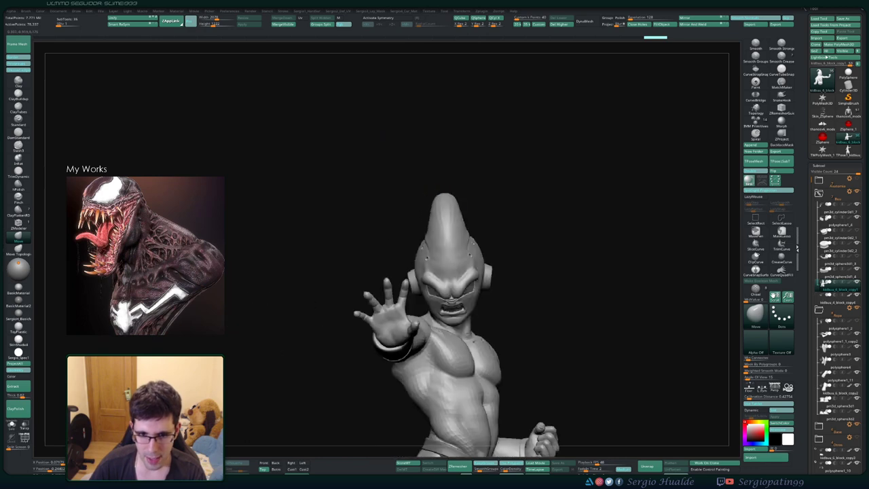
ctrl+right_drag(480, 259, 445, 225)
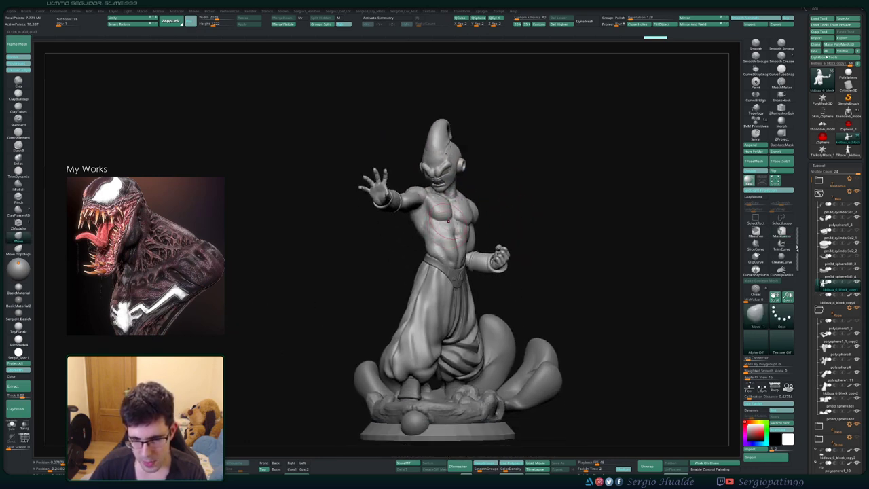
shift+right_drag(600, 251, 525, 240)
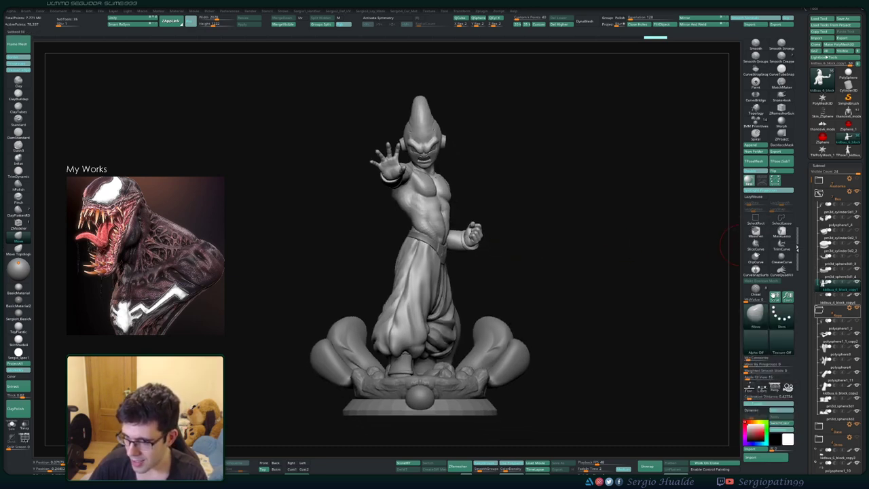
click(818, 309)
click(819, 336)
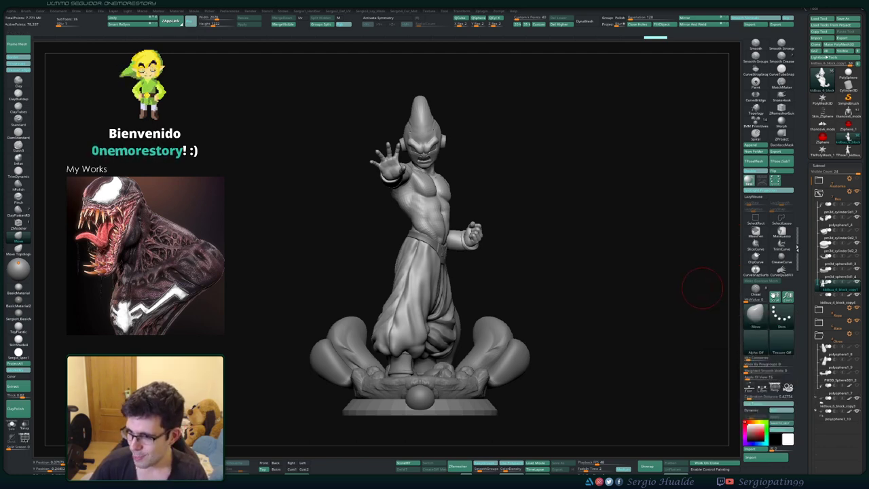
- Examine the posed figure's torso, arms and back from the front, the side and behind
drag(658, 262, 652, 312)
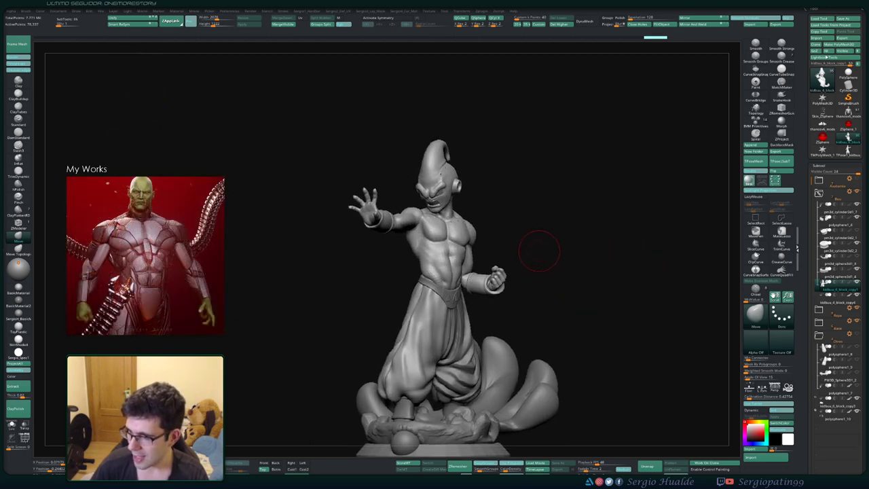
mouse_move(532, 249)
ctrl+right_down()
mouse_move(533, 289)
mouse_move(534, 268)
mouse_move(514, 245)
mouse_move(494, 264)
ctrl+right_up()
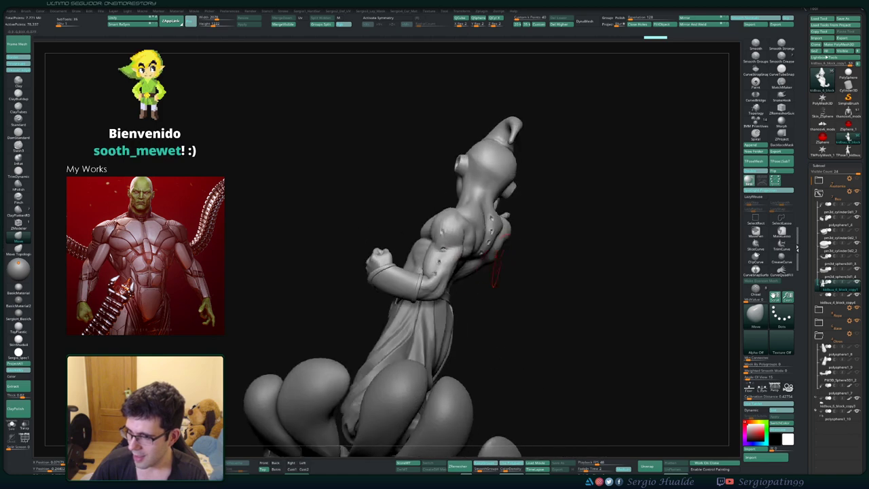
mouse_move(362, 252)
ctrl+right_down()
mouse_move(363, 278)
mouse_move(467, 275)
ctrl+right_up()
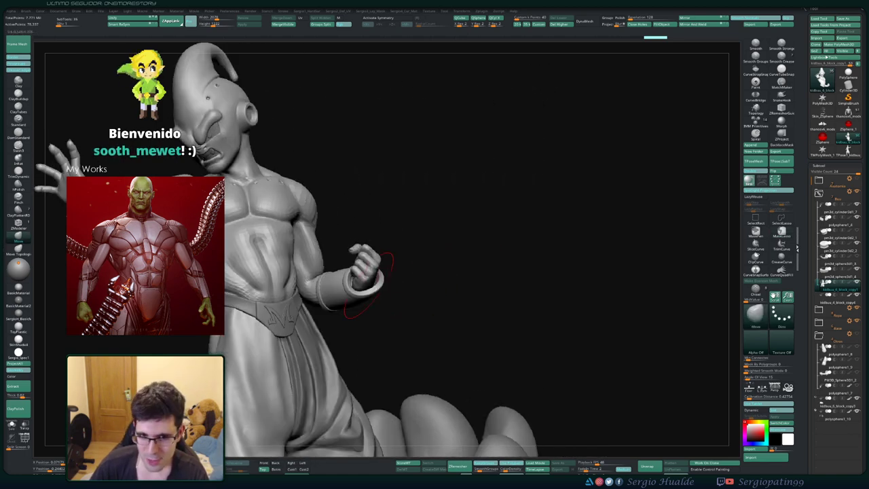
alt+right_drag(356, 271, 436, 276)
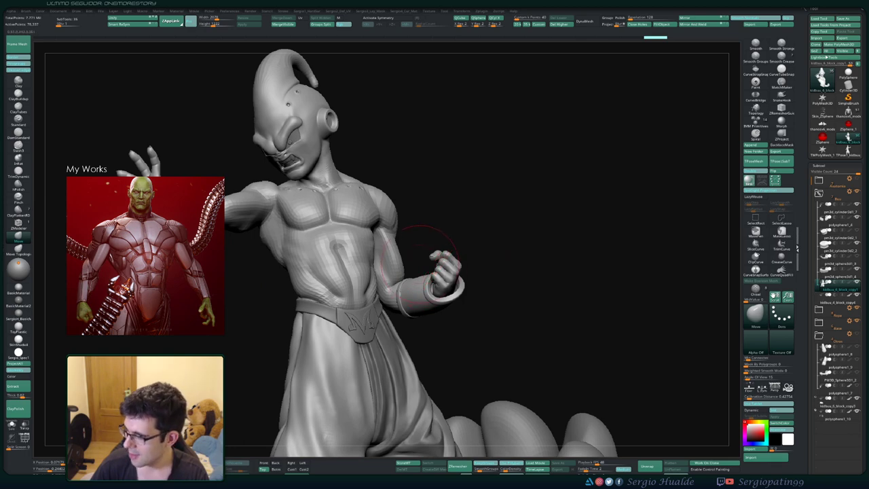
alt+right_drag(414, 258, 443, 256)
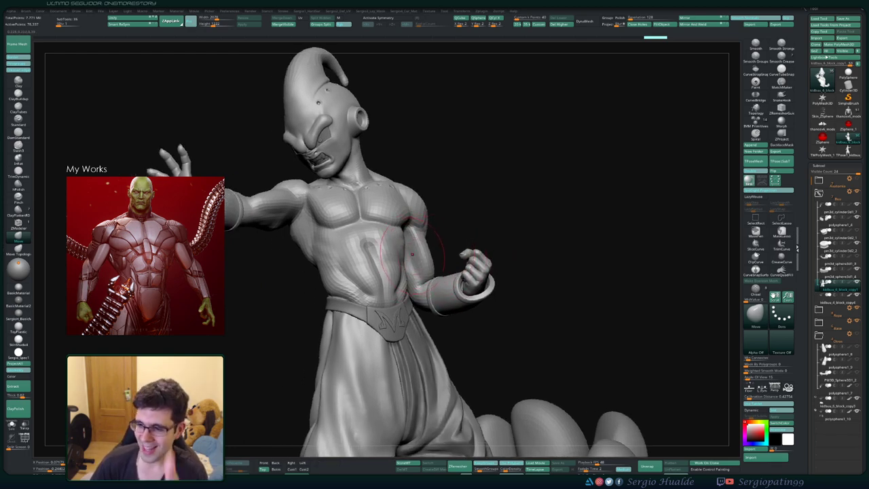
alt+right_drag(417, 266, 446, 267)
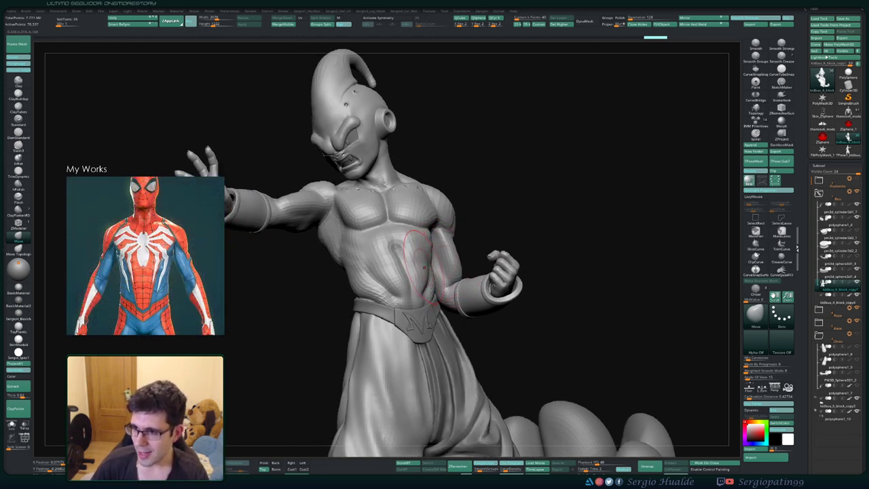
mouse_move(370, 284)
right_down()
mouse_move(322, 286)
mouse_move(413, 292)
right_up()
mouse_move(380, 240)
right_down()
mouse_move(445, 219)
mouse_move(456, 224)
mouse_move(418, 194)
right_up()
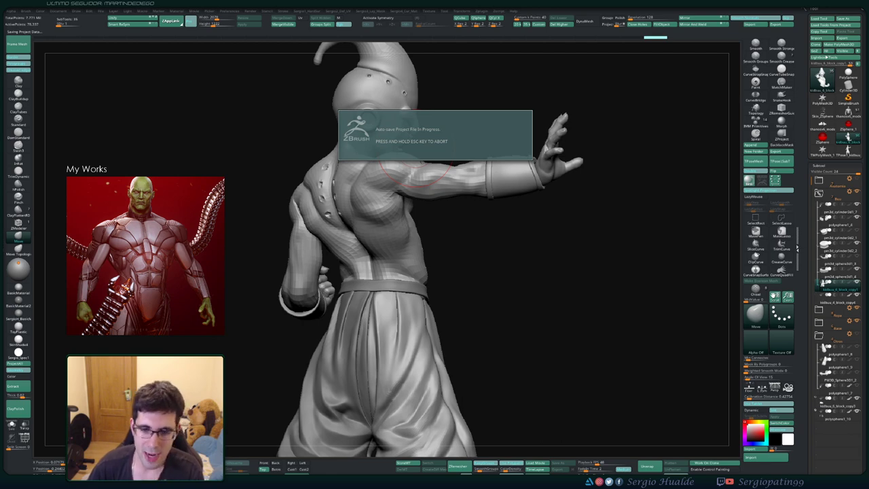
drag(509, 294, 511, 317)
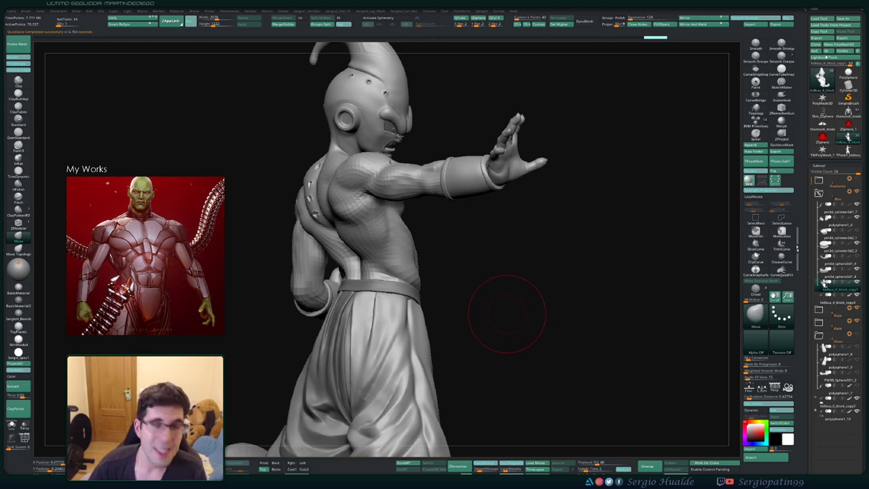
drag(509, 337, 519, 325)
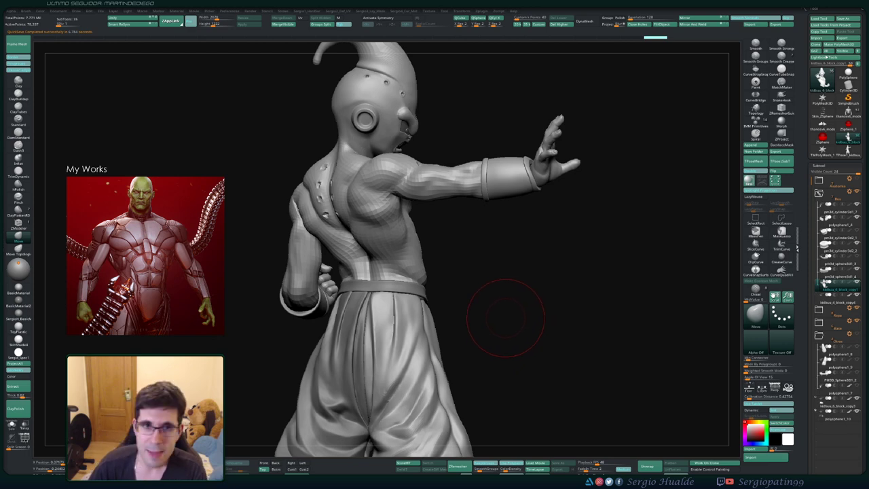
drag(509, 310, 520, 310)
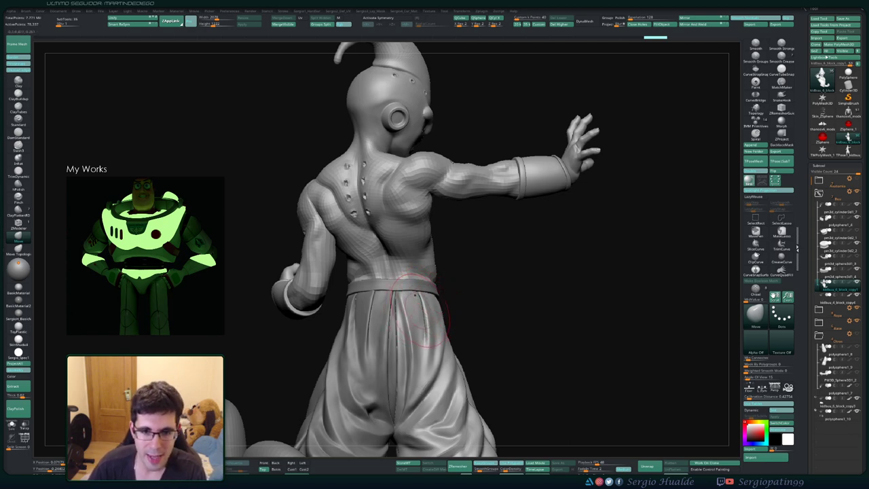
- Examine the trousers and belt from the front and inspect the face, eyes and open mouth up close
drag(507, 278, 319, 282)
ctrl+right_drag(319, 282, 319, 231)
alt+right_drag(366, 438, 367, 413)
mouse_move(469, 305)
right_down()
mouse_move(397, 301)
mouse_move(410, 311)
right_up()
ctrl+right_drag(413, 275, 416, 309)
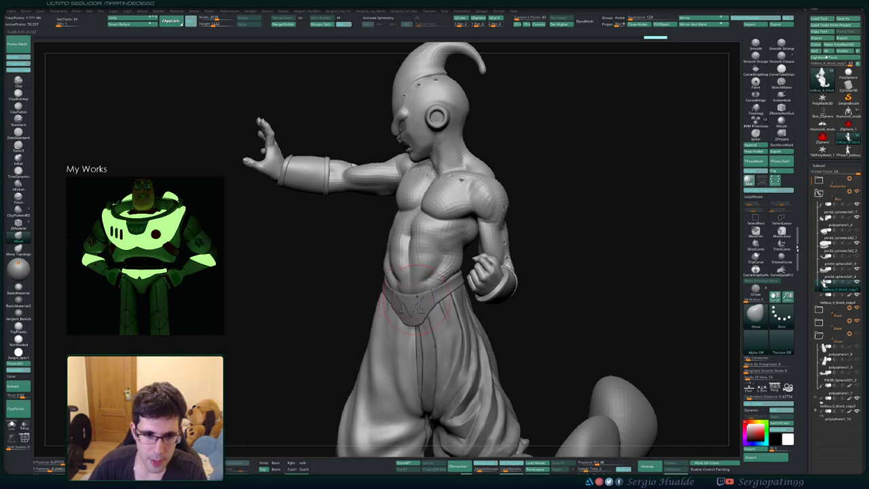
mouse_move(416, 299)
alt+right_down()
mouse_move(450, 293)
mouse_move(435, 316)
mouse_move(426, 286)
mouse_move(424, 302)
mouse_move(413, 304)
mouse_move(415, 282)
mouse_move(431, 338)
mouse_move(468, 309)
alt+right_up()
ctrl+right_drag(469, 309, 465, 350)
mouse_move(465, 349)
alt+right_down()
mouse_move(461, 312)
mouse_move(428, 311)
alt+right_up()
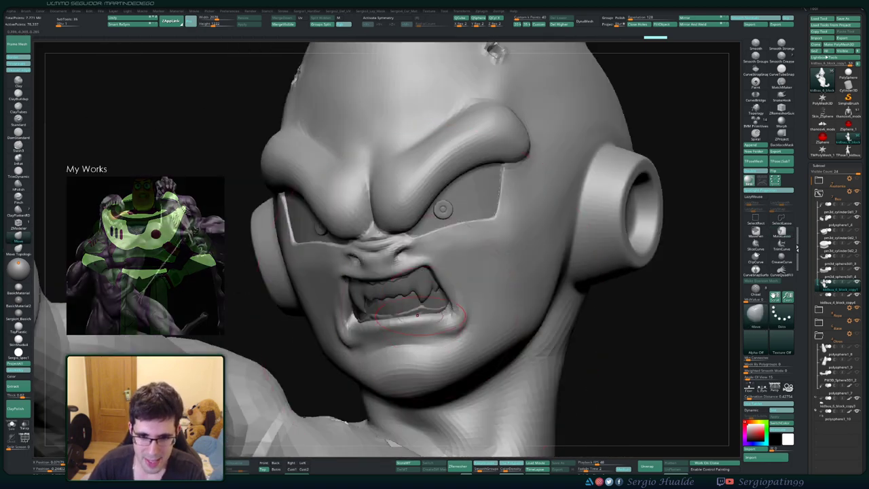
- Select the teeth subtool inside the open mouth and move two unused primitive subtools into the Otros folder
alt+click(422, 312)
key(alt+s)
key(alt+s)
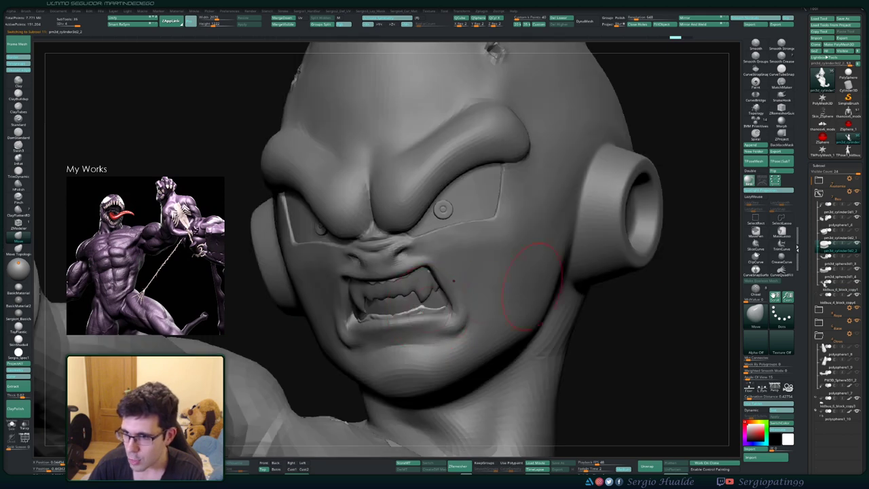
drag(838, 261, 840, 346)
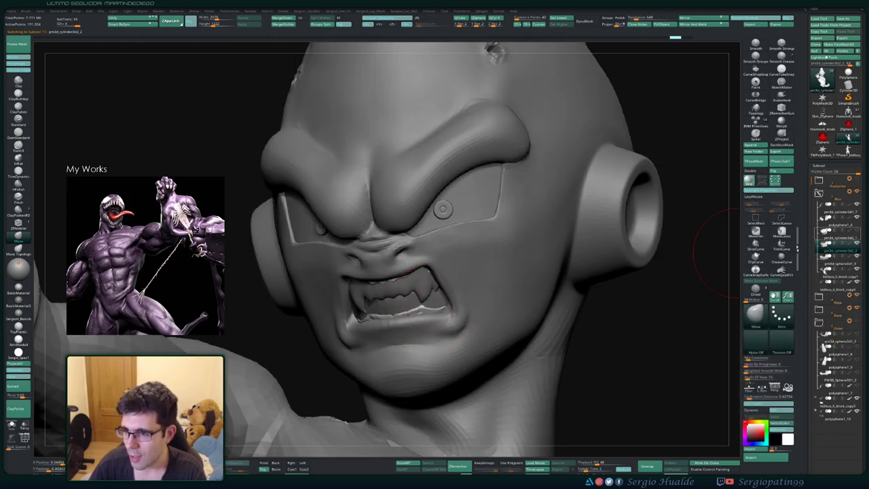
drag(840, 234, 840, 334)
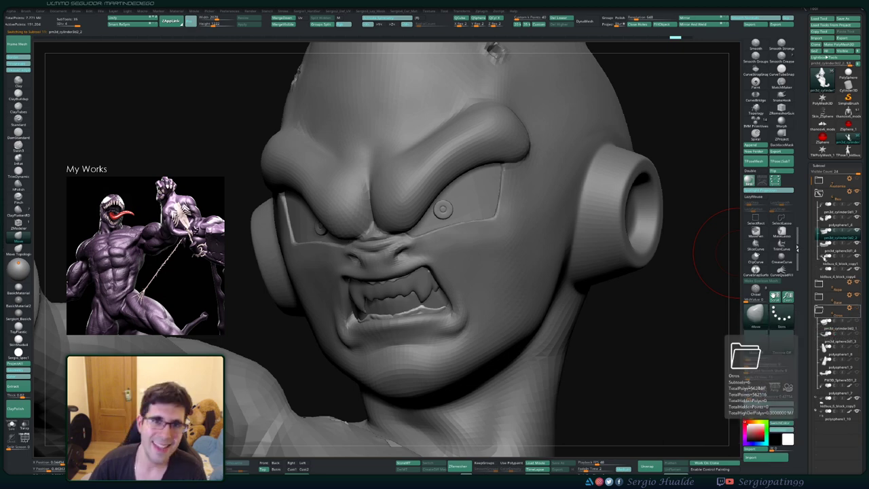
- Isolate the teeth subtool and adjust the bottom edge of the lower row with a smaller Move brush
key(alt+s)
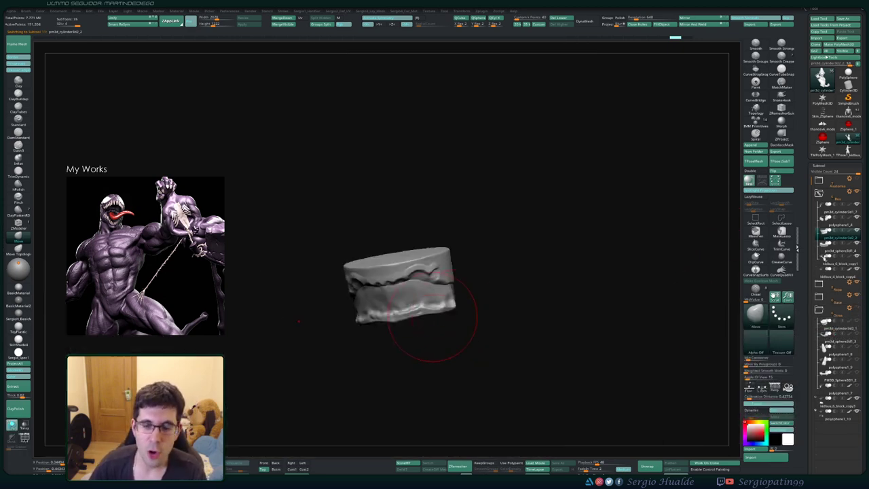
key(alt+s)
mouse_move(408, 318)
right_down()
mouse_move(418, 302)
mouse_move(412, 342)
right_up()
key(alt+s)
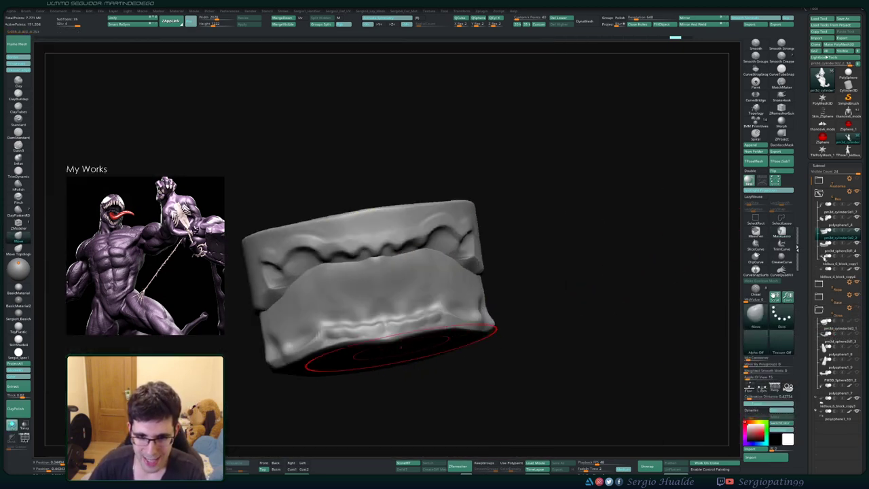
key(s)
drag(410, 339, 395, 339)
right_drag(341, 346, 284, 351)
key(x)
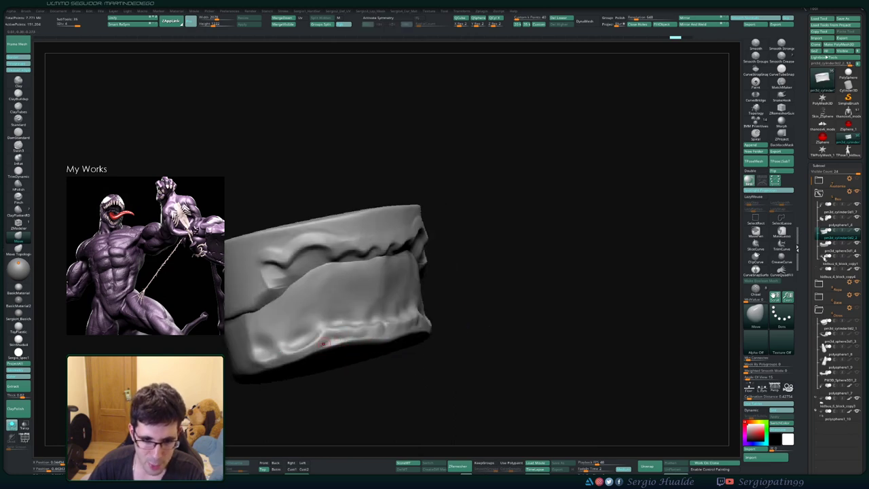
- Smooth the lower teeth's bottom ridge and rework it with the Clay brush, then show the whole figure again
shift+drag(333, 334, 353, 341)
right_drag(362, 345, 343, 347)
key(1)
mouse_move(336, 347)
mouse_down()
mouse_move(325, 351)
mouse_move(334, 345)
mouse_move(338, 353)
mouse_up()
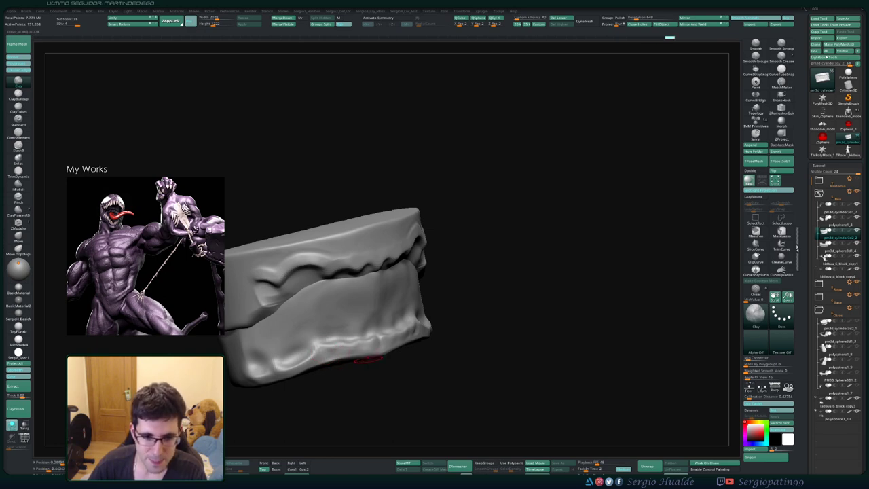
right_drag(345, 371, 384, 354)
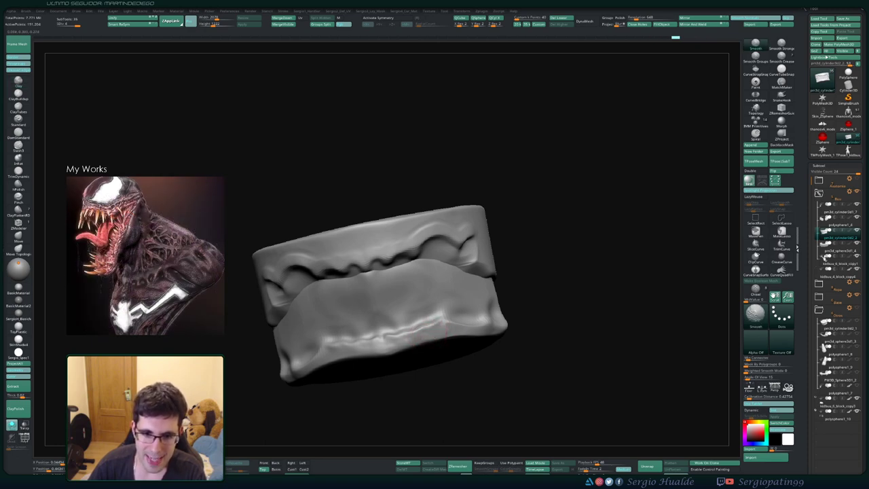
right_drag(391, 335, 400, 344)
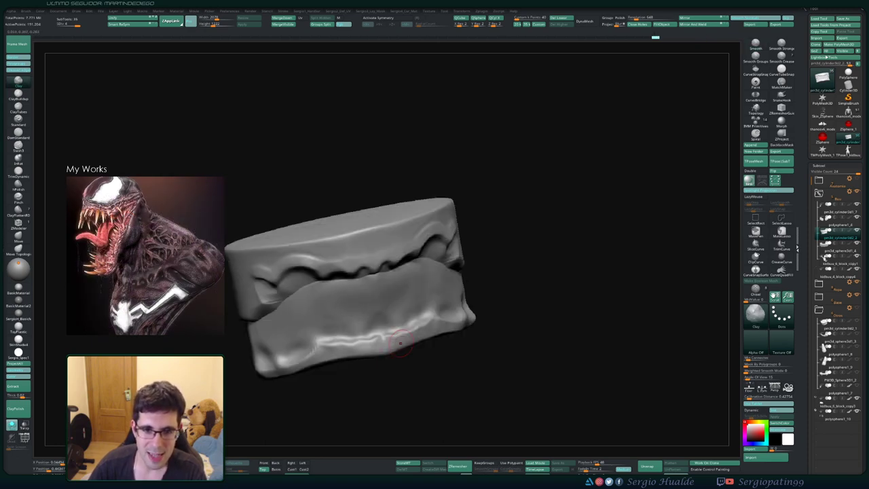
mouse_move(389, 284)
alt+right_down()
mouse_move(397, 333)
mouse_move(371, 305)
alt+right_up()
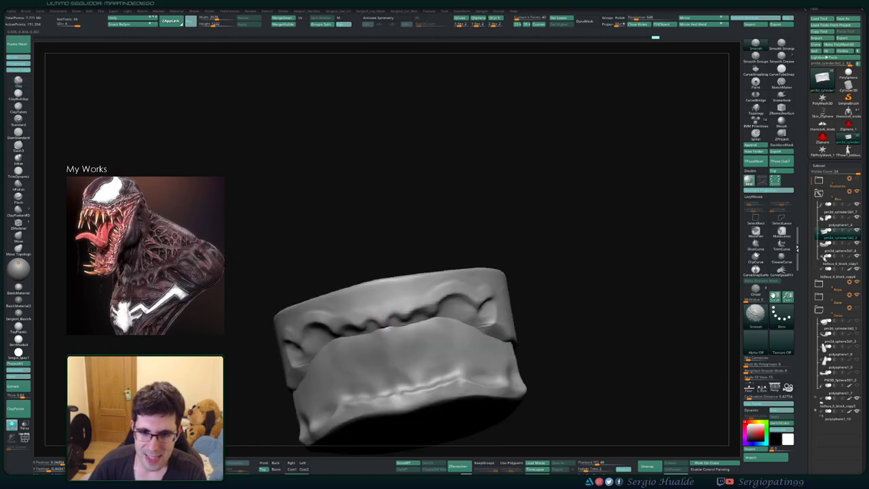
right_drag(455, 283, 503, 288)
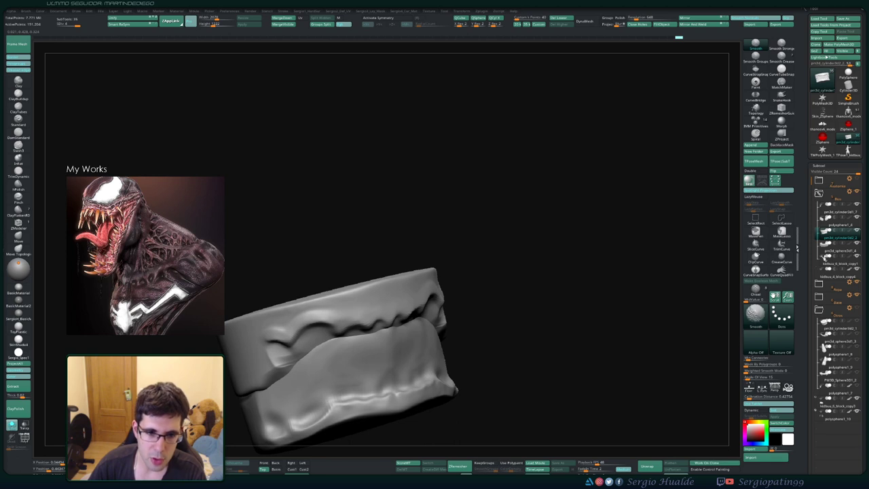
right_drag(396, 295, 376, 300)
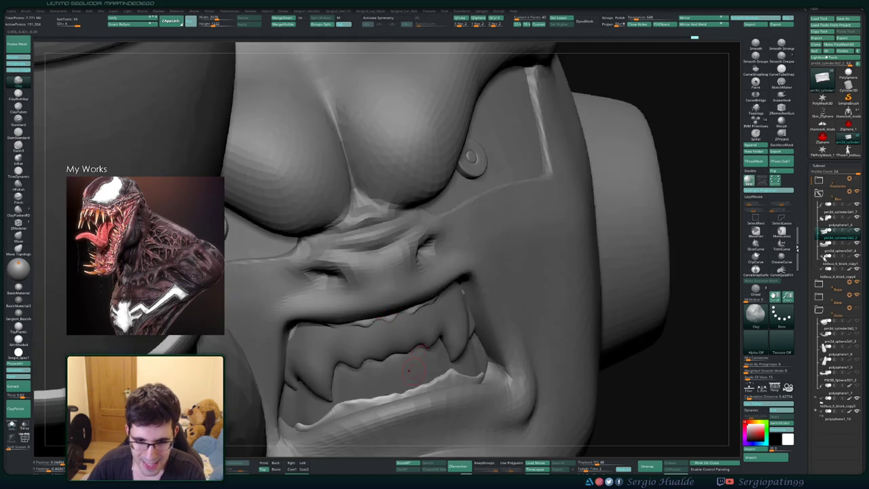
- Shift the lower teeth's gum edge along the lower lip with the Move brush
key(b)
key(m)
key(v)
right_drag(426, 395, 403, 398)
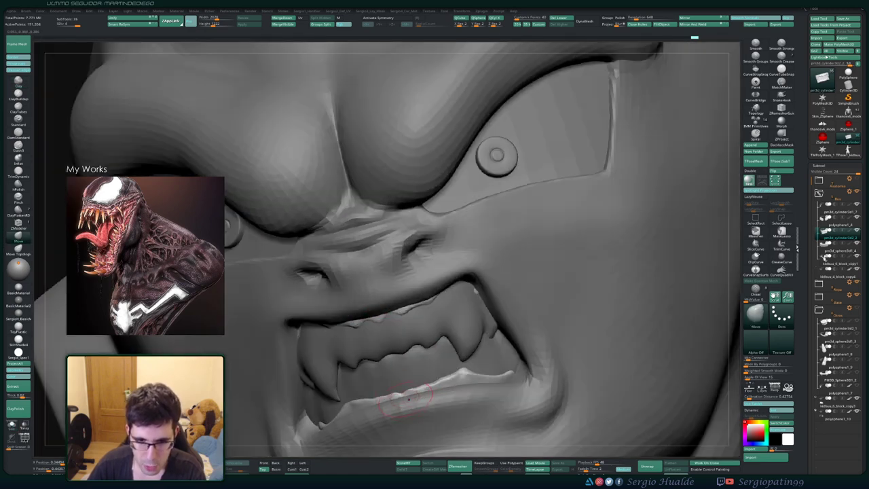
drag(425, 391, 414, 395)
right_drag(410, 392, 376, 327)
key(s)
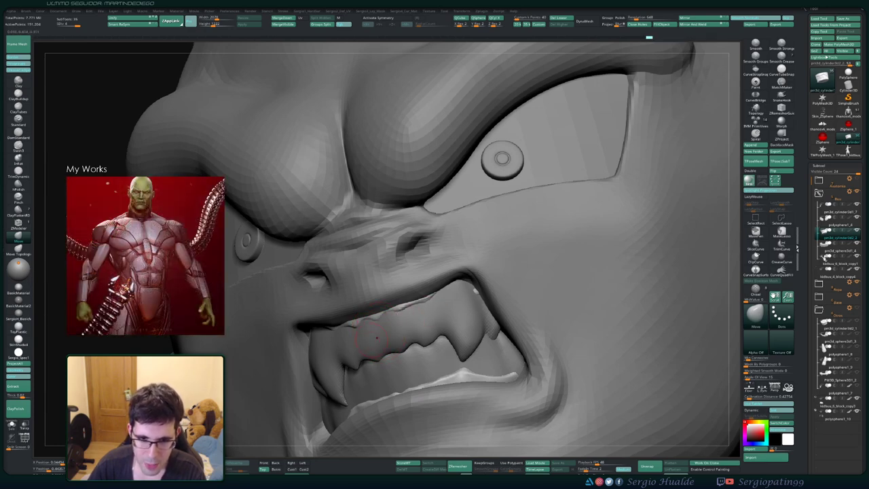
- Reposition the teeth inside the open mouth using the Move and Move Topological brushes
mouse_move(366, 327)
right_down()
mouse_move(428, 330)
mouse_move(360, 332)
mouse_move(407, 315)
mouse_move(463, 311)
mouse_move(411, 313)
mouse_move(453, 312)
mouse_move(441, 309)
right_up()
key(alt+s)
mouse_move(450, 309)
mouse_down()
mouse_move(468, 293)
mouse_move(454, 317)
mouse_up()
mouse_move(455, 320)
right_down()
mouse_move(428, 324)
mouse_move(436, 341)
mouse_move(441, 299)
right_up()
key(alt+s)
right_drag(441, 298, 419, 335)
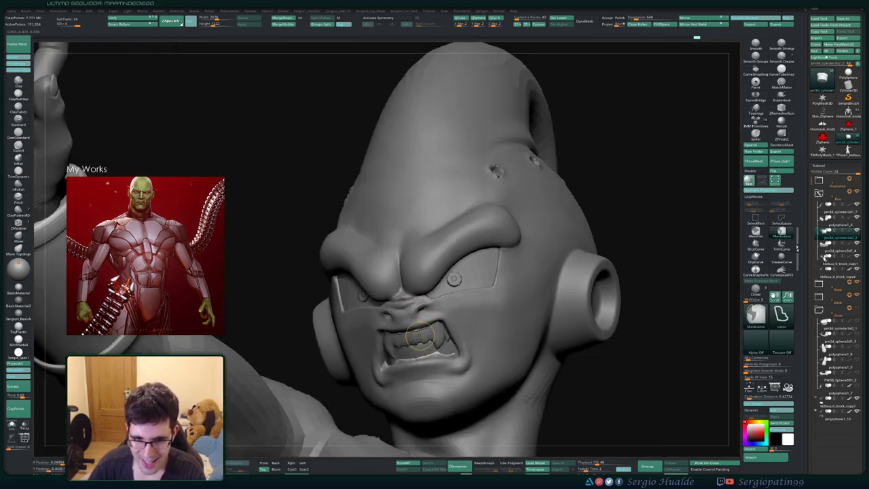
key(ctrl+z)
drag(428, 334, 423, 334)
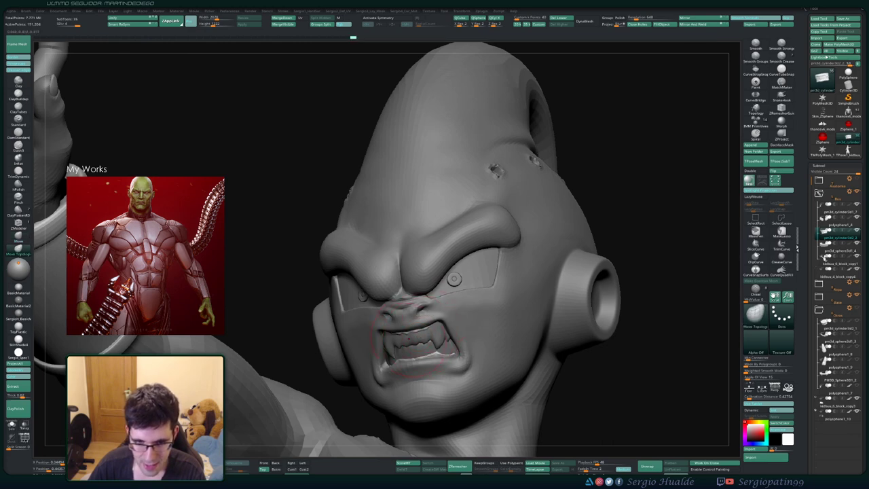
- Append a Sphere3D subtool to the figure and make it the active subtool
right_drag(423, 334, 438, 288)
ctrl+right_drag(439, 338, 436, 276)
mouse_move(436, 332)
ctrl+right_down()
mouse_move(436, 295)
mouse_move(468, 299)
ctrl+right_up()
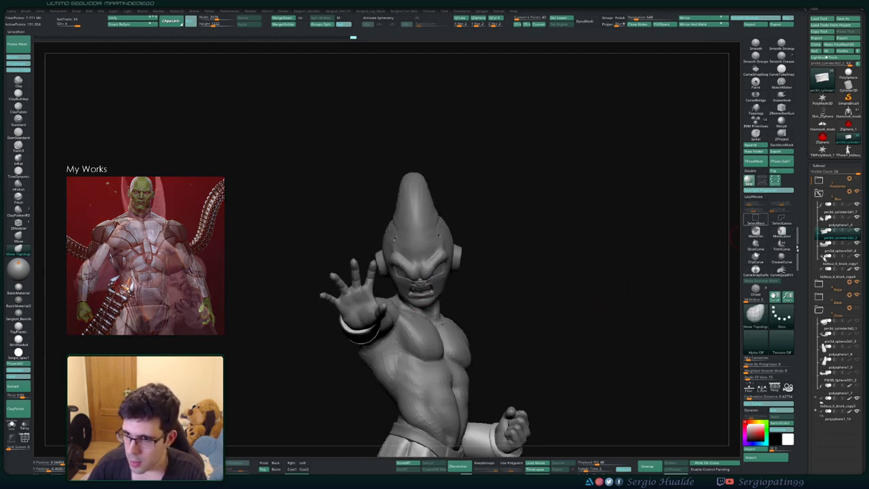
click(753, 145)
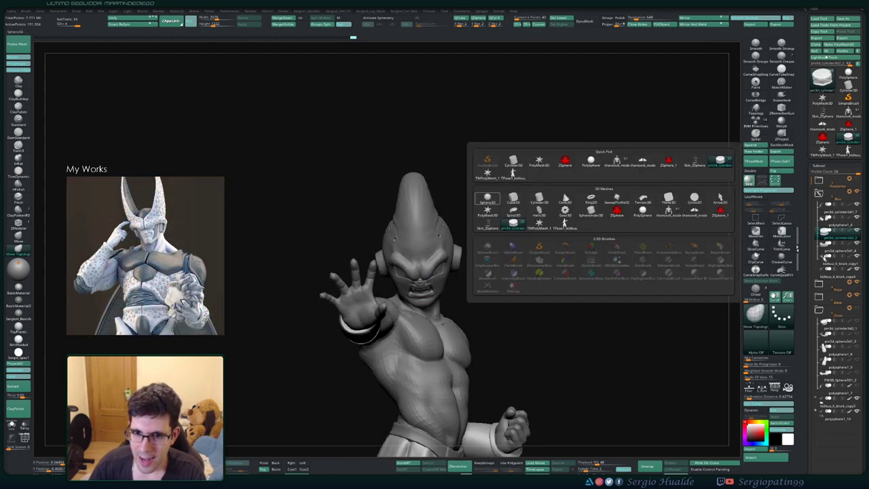
click(488, 198)
alt+click(419, 292)
ctrl+right_drag(420, 325, 447, 312)
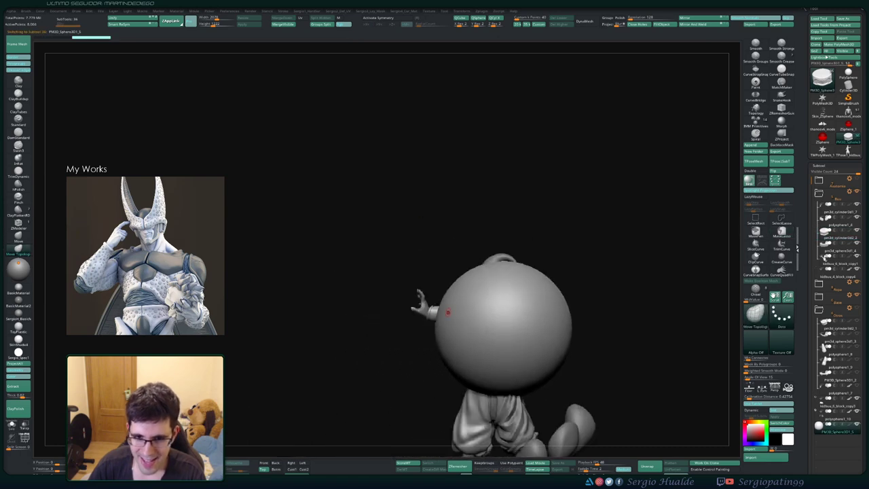
- Scale the new sphere down to an energy ball and place it in front of the outstretched palm
key(w)
drag(503, 329, 425, 276)
drag(398, 304, 379, 309)
ctrl+right_drag(407, 306, 418, 331)
drag(418, 331, 436, 328)
shift+right_drag(436, 329, 465, 329)
drag(464, 328, 416, 338)
key(q)
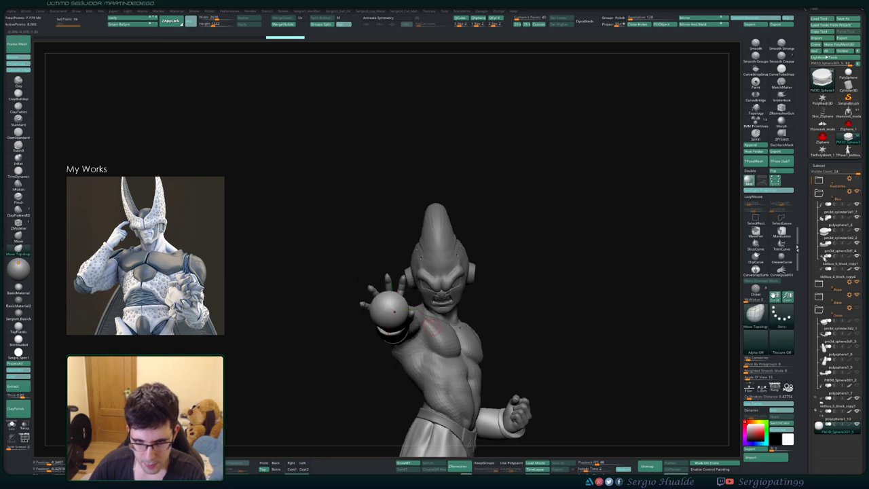
- Fine-tune the energy ball's placement by the outstretched hand, checking it from several angles
right_drag(416, 338, 272, 340)
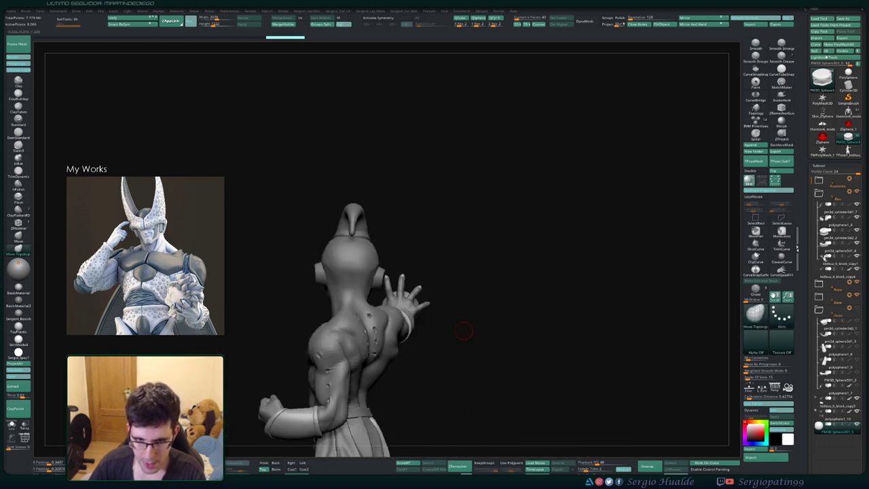
right_drag(465, 330, 412, 322)
key(w)
drag(465, 323, 461, 316)
key(q)
right_drag(489, 278, 400, 277)
mouse_move(536, 289)
right_down()
mouse_move(419, 303)
mouse_move(486, 309)
mouse_move(472, 310)
mouse_move(478, 291)
mouse_move(465, 277)
mouse_move(514, 293)
mouse_move(509, 267)
mouse_move(516, 269)
mouse_move(500, 274)
mouse_move(519, 273)
mouse_move(495, 287)
right_up()
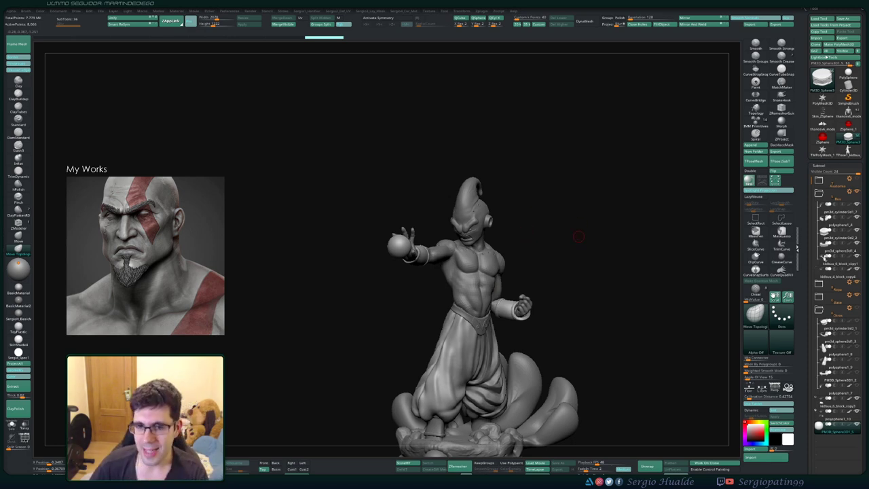
- Inspect the hand holding the energy ball from the side and save the project
mouse_move(578, 237)
right_down()
mouse_move(476, 201)
mouse_move(471, 228)
mouse_move(495, 282)
mouse_move(458, 215)
right_up()
ctrl+right_drag(362, 199, 380, 238)
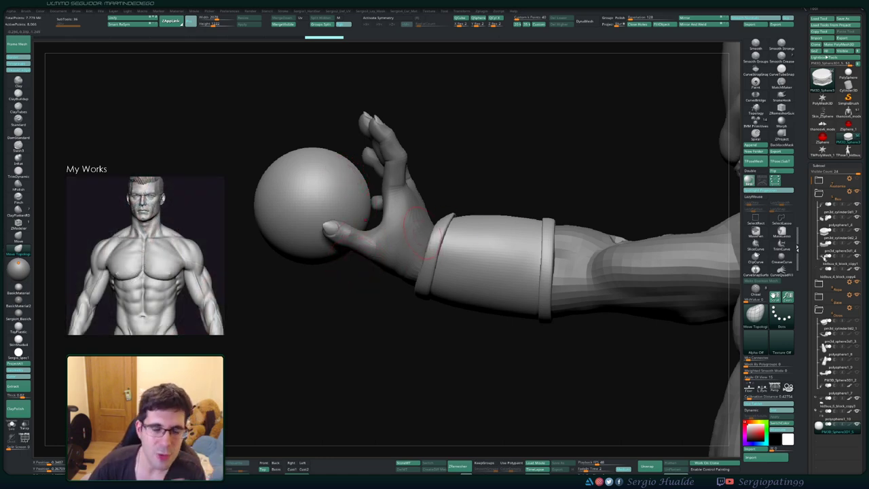
mouse_move(460, 254)
ctrl+right_down()
mouse_move(476, 261)
mouse_move(431, 260)
mouse_move(483, 276)
mouse_move(438, 252)
ctrl+right_up()
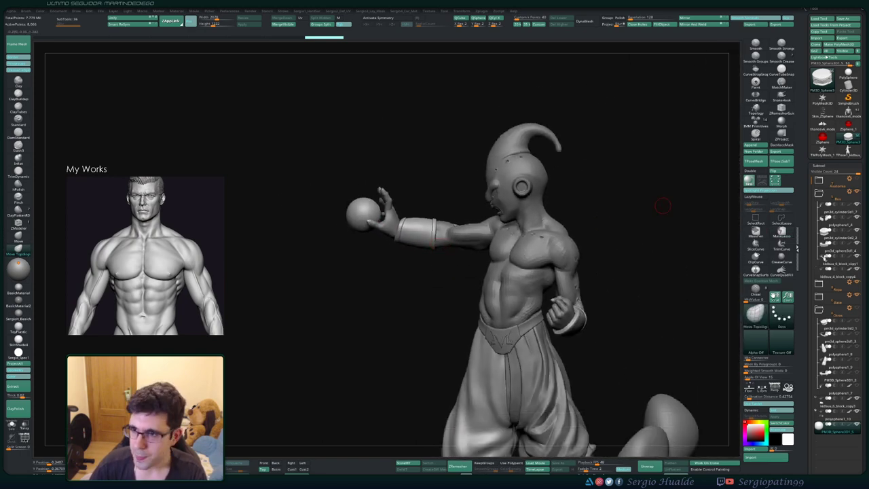
key(ctrl)
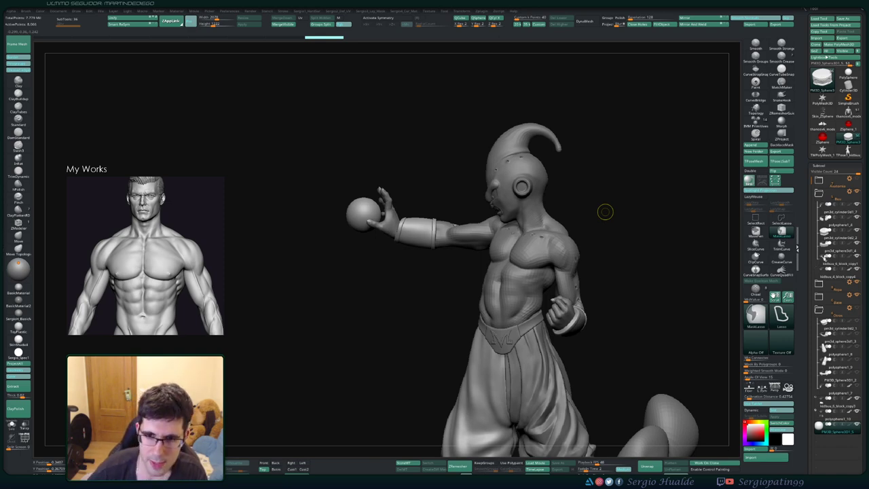
key(ctrl+s)
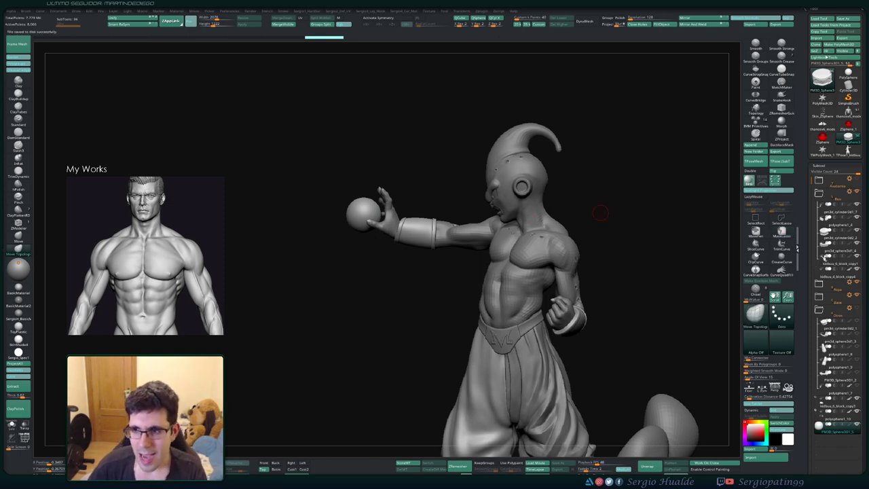
- Hide the Base folder and generate a TPoseMesh from the remaining visible subtools
drag(600, 213, 521, 219)
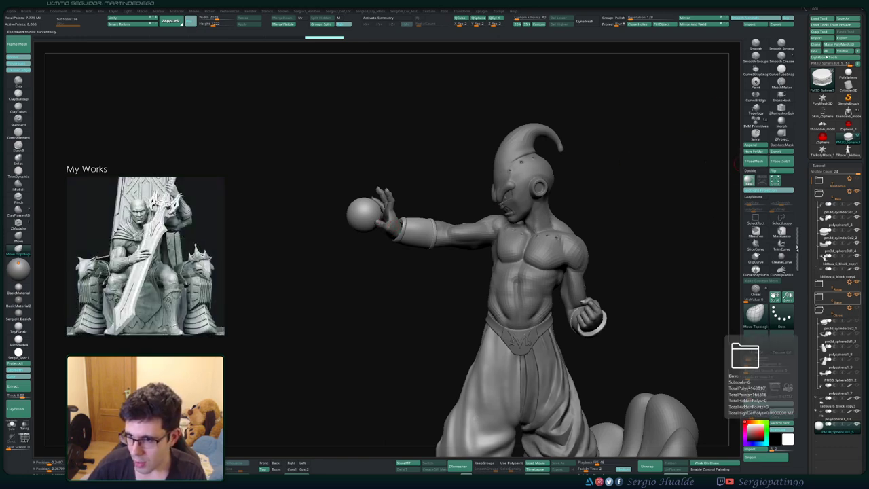
click(857, 295)
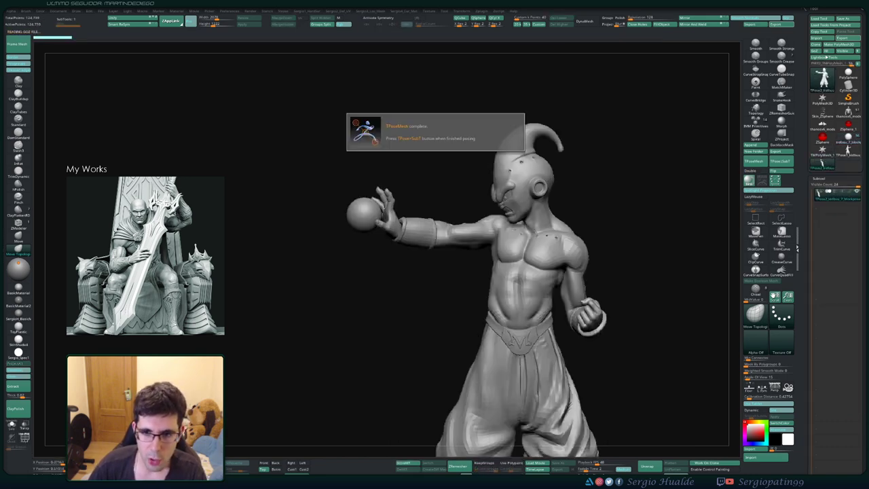
- Hide the energy ball's part of the posing mesh, leaving the outstretched hand unobstructed
drag(413, 258, 370, 223)
ctrl+right_drag(369, 223, 396, 271)
alt+right_drag(369, 200, 456, 272)
ctrl+shift+click(456, 273)
ctrl+shift+click(456, 273)
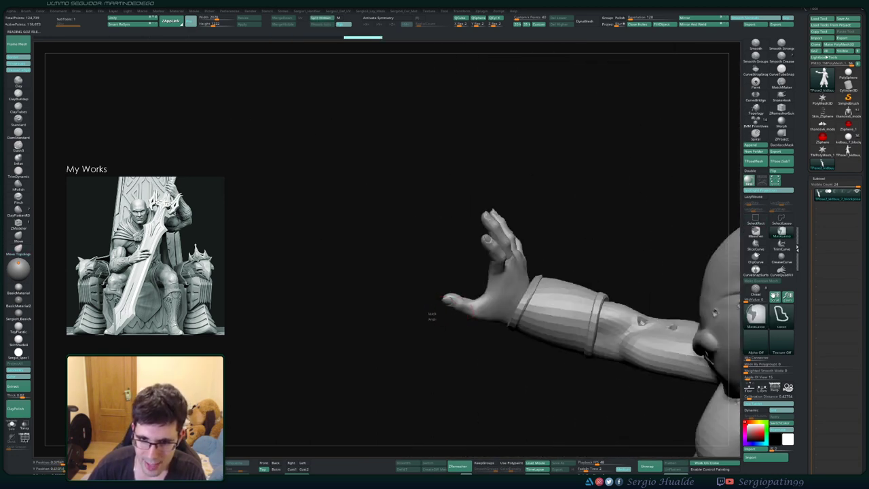
- Lasso-mask the outstretched hand's thumb, invert the mask so only the thumb stays editable, and soften its border
right_drag(492, 306, 494, 353)
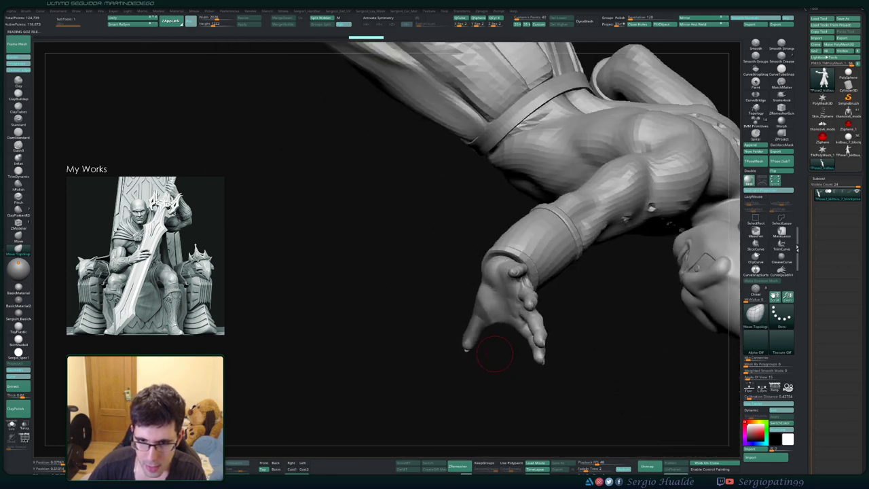
ctrl+drag(478, 305, 461, 355)
mouse_move(464, 353)
right_down()
mouse_move(474, 299)
mouse_move(490, 285)
mouse_move(453, 299)
mouse_move(483, 314)
mouse_move(461, 273)
right_up()
ctrl+click(468, 312)
ctrl+click(461, 274)
ctrl+click(495, 312)
right_drag(499, 313, 496, 322)
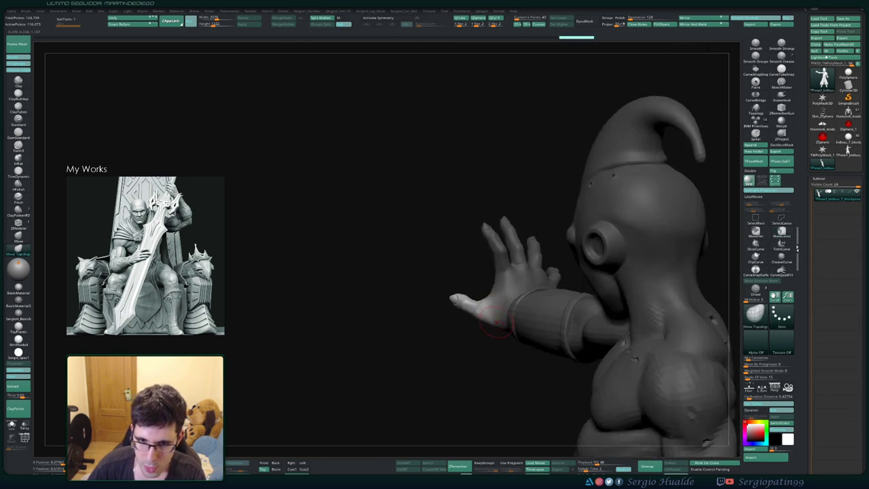
key(w)
ctrl+click(496, 322)
- Rotate the outstretched hand's thumb into a new pose with the Transpose line, working from the back and front
key(y)
drag(494, 311, 470, 312)
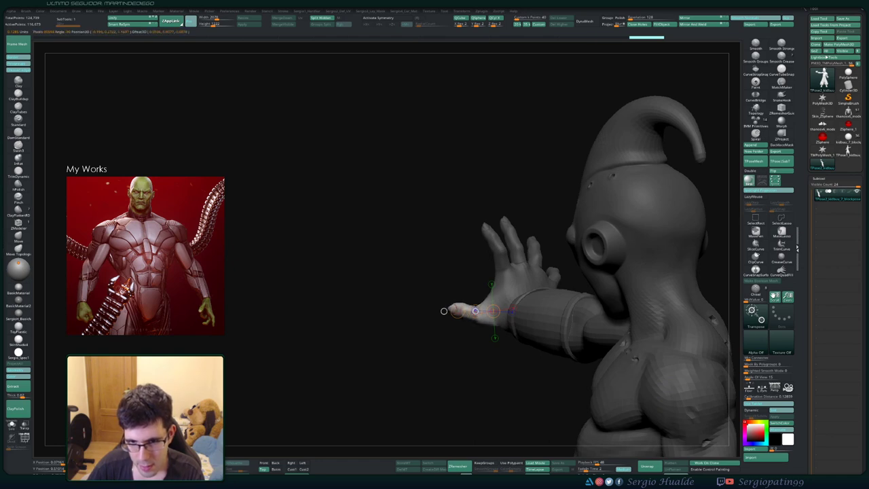
drag(475, 311, 474, 310)
drag(380, 312, 428, 299)
drag(507, 332, 478, 298)
mouse_move(407, 285)
mouse_down()
mouse_move(417, 360)
mouse_move(452, 342)
mouse_move(414, 326)
mouse_move(407, 271)
mouse_move(557, 285)
mouse_move(482, 295)
mouse_move(536, 321)
mouse_move(520, 314)
mouse_up()
key(q)
key(r)
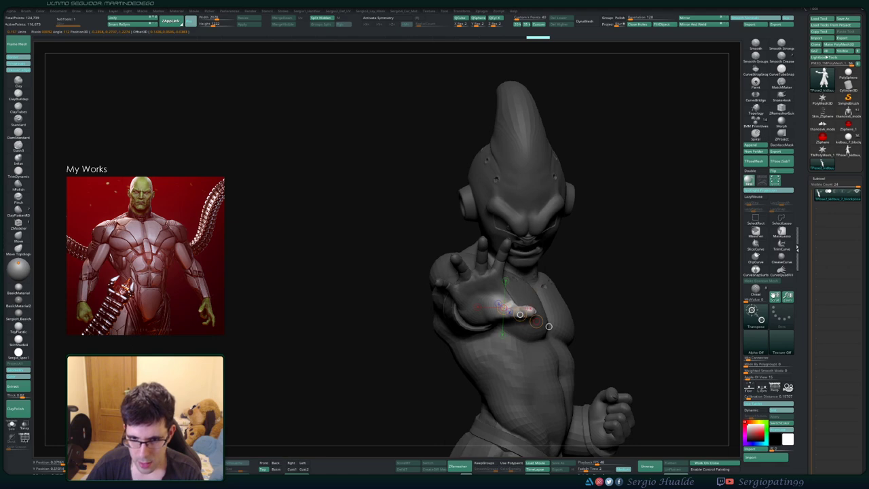
key(q)
- Check the new thumb pose from several angles and clear the mask from the posing mesh
mouse_move(611, 312)
mouse_down()
mouse_move(435, 319)
mouse_move(421, 387)
mouse_move(438, 397)
mouse_move(509, 387)
mouse_move(502, 359)
mouse_move(435, 387)
mouse_up()
ctrl+right_drag(506, 380, 502, 325)
mouse_move(502, 325)
right_down()
mouse_move(577, 319)
mouse_move(582, 248)
right_up()
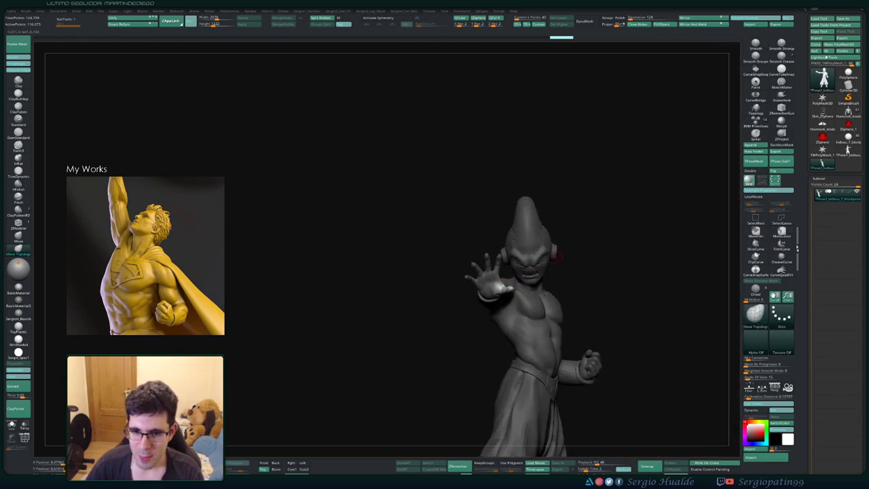
ctrl+drag(582, 249, 600, 265)
right_drag(713, 288, 673, 290)
alt+right_drag(673, 291, 675, 214)
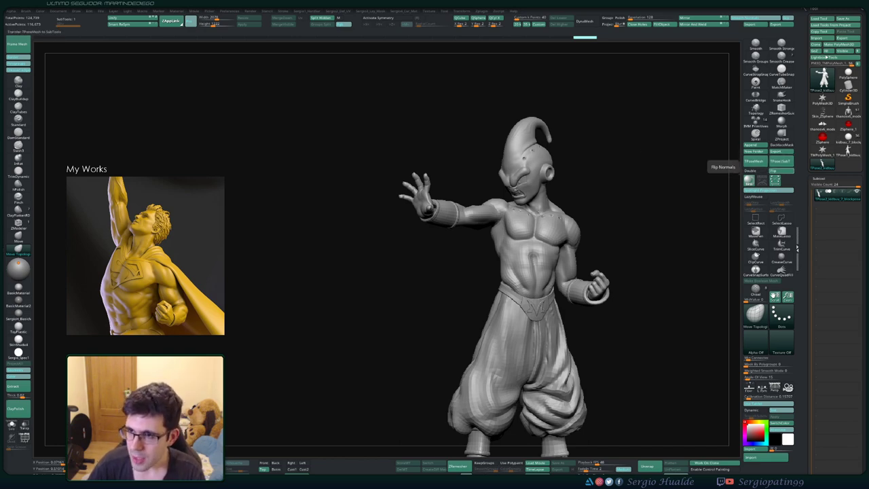
- Transfer the new pose from the posing mesh to all subtools and inspect the outstretched hand around the energy ball
click(780, 162)
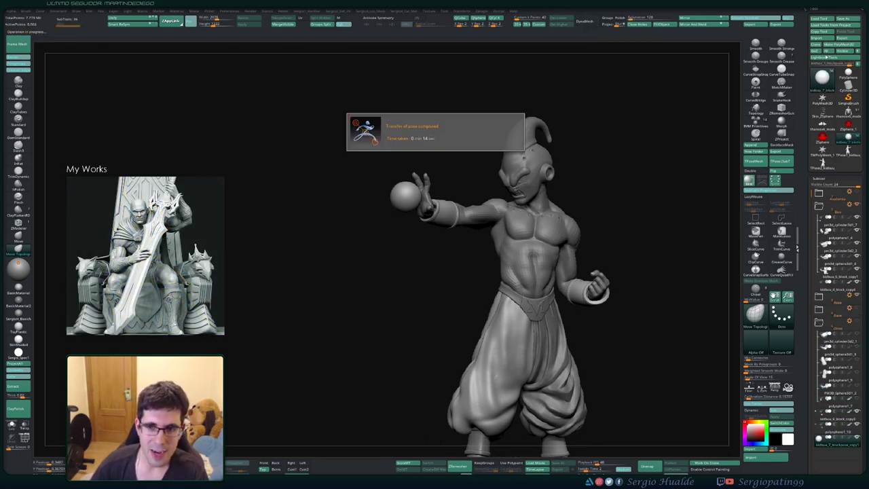
drag(298, 224, 542, 212)
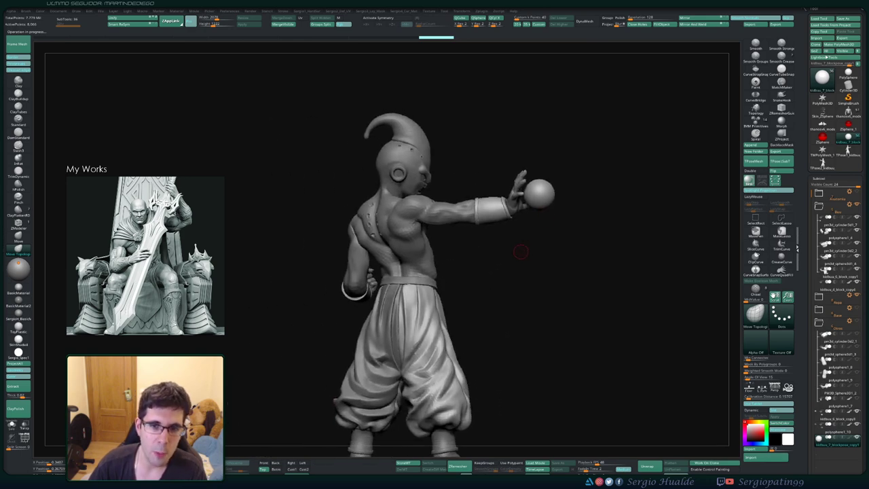
drag(521, 251, 522, 265)
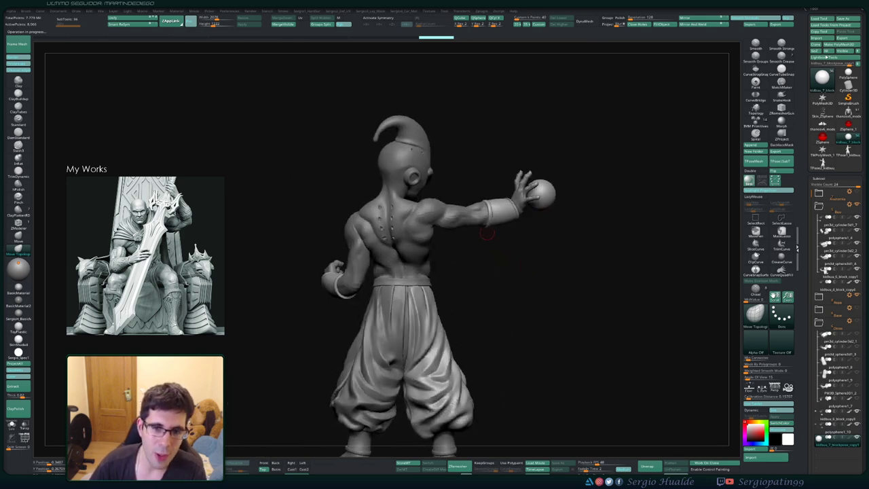
ctrl+right_drag(524, 197, 526, 265)
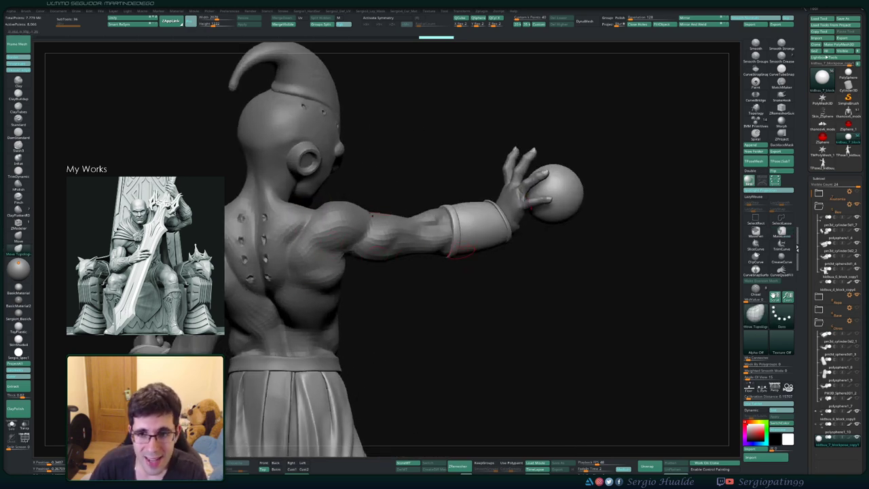
alt+right_drag(494, 236, 497, 275)
mouse_move(446, 218)
right_down()
mouse_move(505, 222)
mouse_move(522, 235)
mouse_move(521, 209)
mouse_move(477, 227)
mouse_move(533, 190)
right_up()
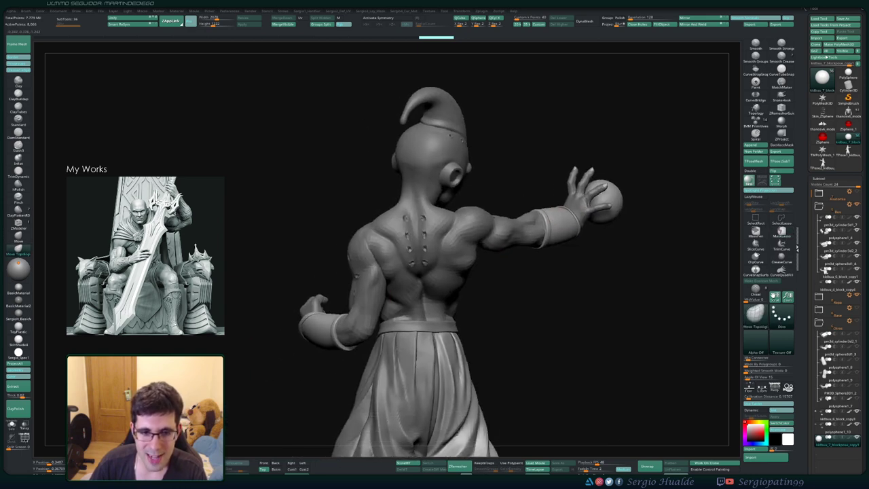
- Select the body subtool, collapse its folder, and hide the trouser pieces
alt+click(407, 339)
alt+click(370, 320)
right_drag(444, 282, 380, 285)
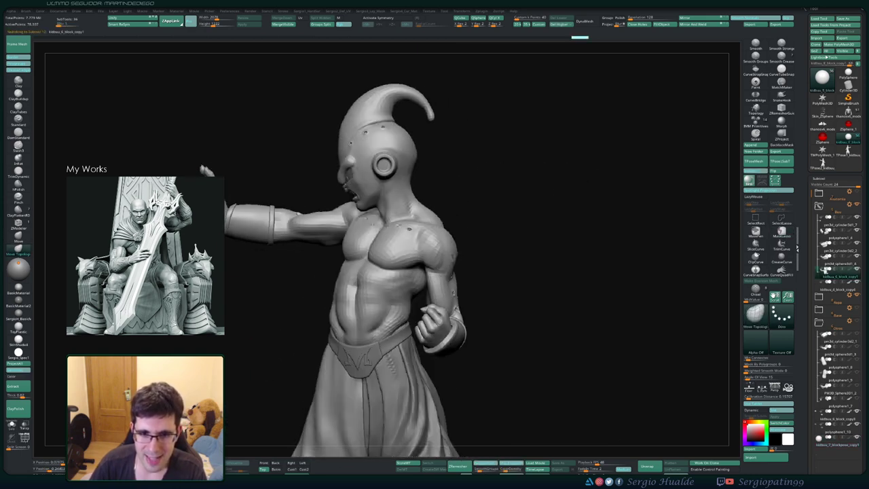
mouse_move(391, 362)
alt+right_down()
mouse_move(429, 355)
mouse_move(430, 297)
alt+right_up()
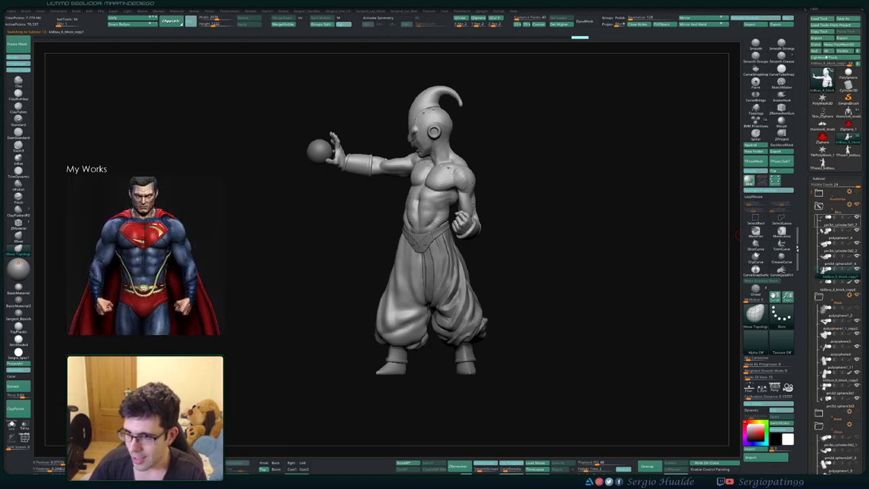
click(818, 206)
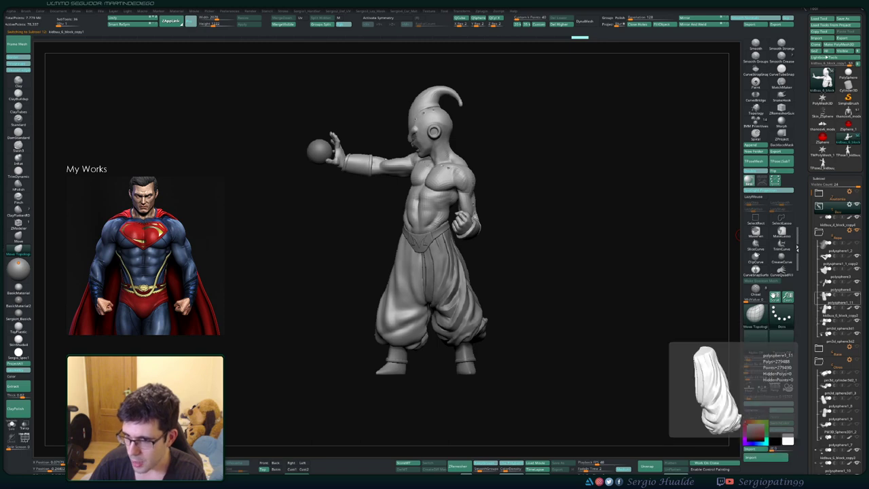
click(856, 295)
click(857, 308)
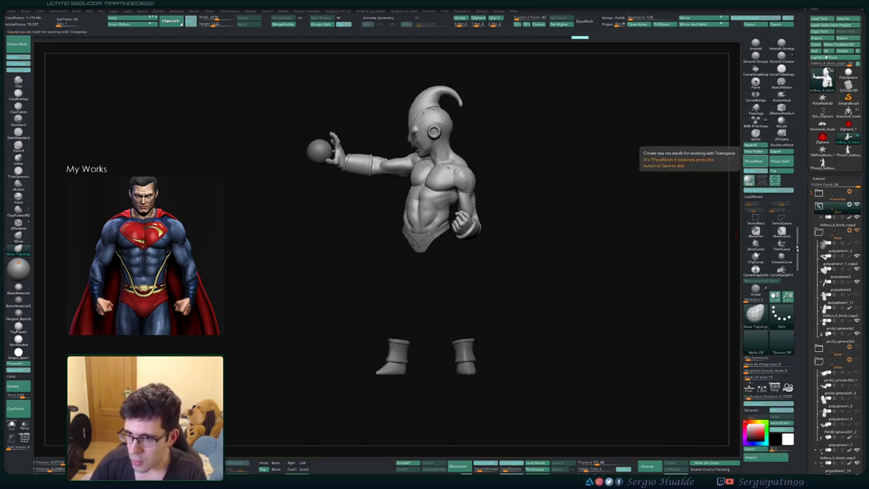
- Append a Sphere3D subtool, shrink and stretch it into a narrow vertical ellipsoid, and move it below the pelvis
click(750, 144)
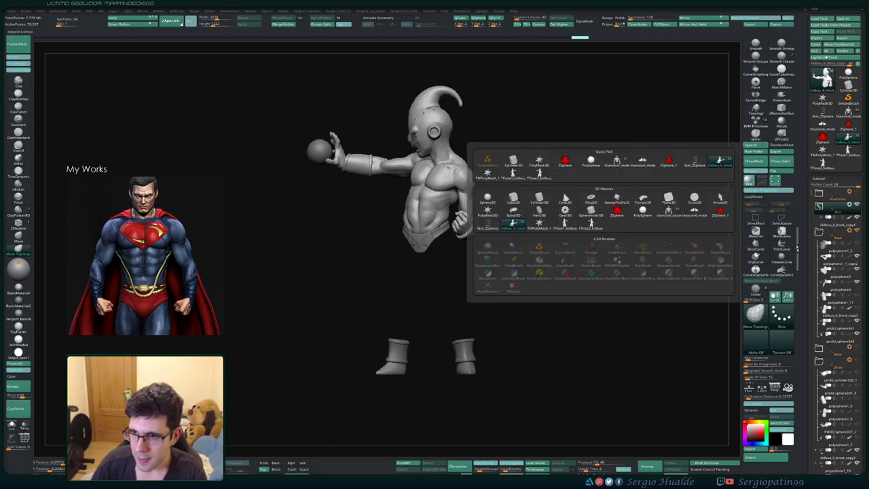
click(487, 199)
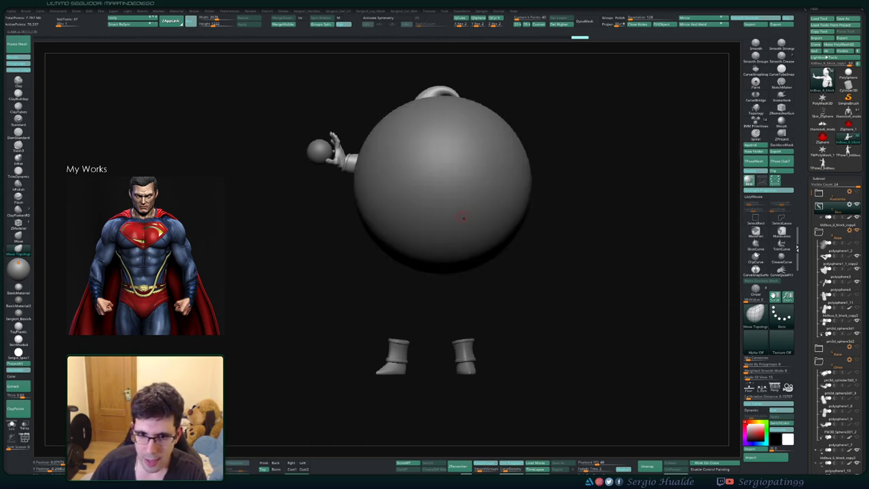
mouse_move(433, 189)
shift+mouse_down()
mouse_move(433, 238)
mouse_move(435, 228)
mouse_move(456, 303)
shift+mouse_up()
key(y)
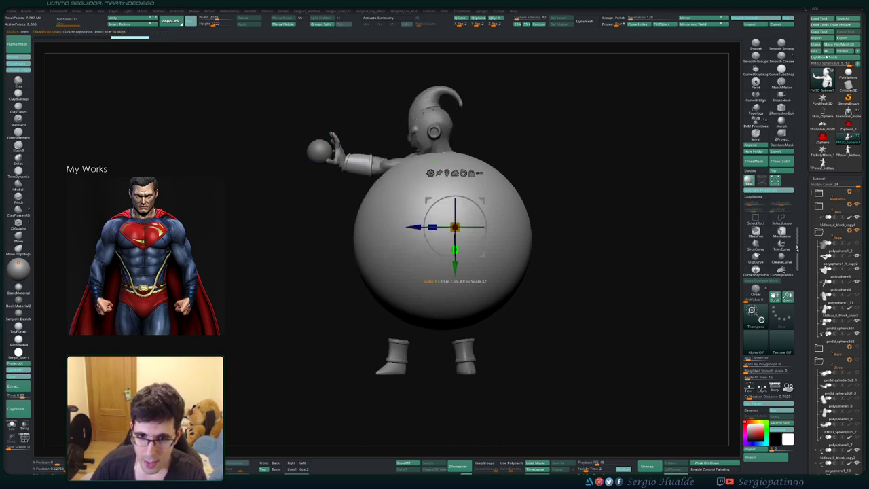
drag(454, 249, 455, 274)
drag(455, 227, 372, 300)
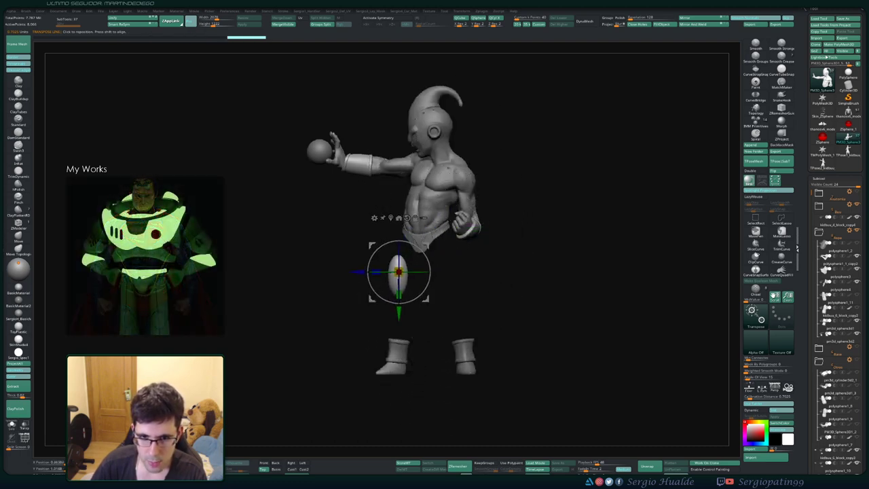
- Position, tilt and stretch the ellipsoid to form a leg between the pelvis and one boot
shift+drag(468, 306, 536, 305)
drag(438, 273, 347, 249)
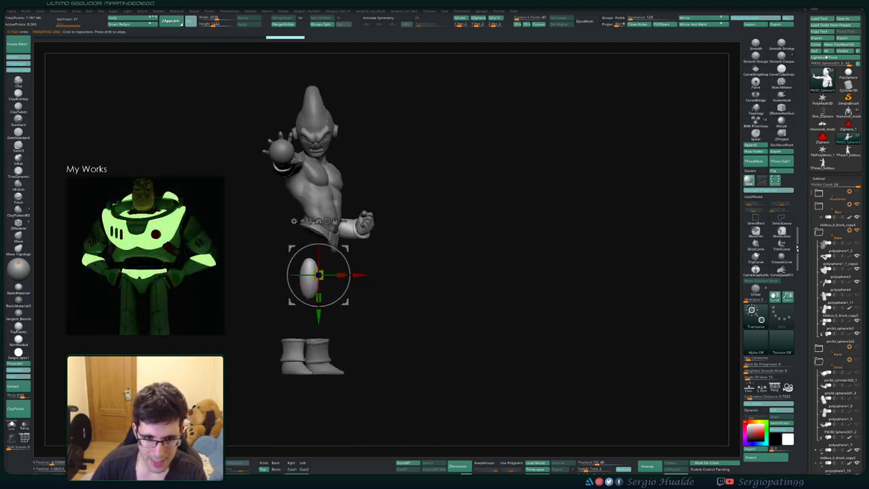
drag(421, 306, 441, 323)
drag(382, 321, 341, 337)
drag(434, 326, 384, 326)
drag(366, 309, 380, 324)
mouse_move(434, 325)
mouse_down()
mouse_move(332, 326)
mouse_move(431, 327)
mouse_move(437, 337)
mouse_up()
- Duplicate the leg shape for the other side, align it with its boot, and check both legs from several angles
ctrl+drag(379, 324, 353, 326)
drag(418, 323, 410, 306)
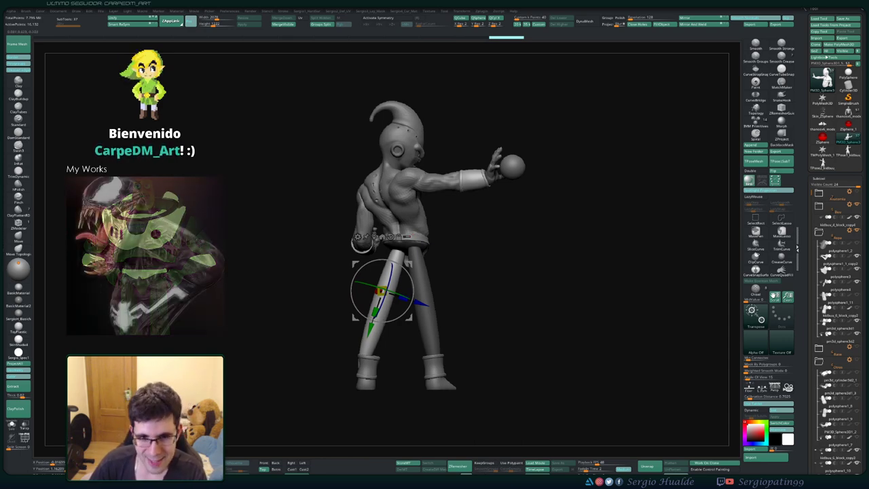
drag(489, 325, 402, 310)
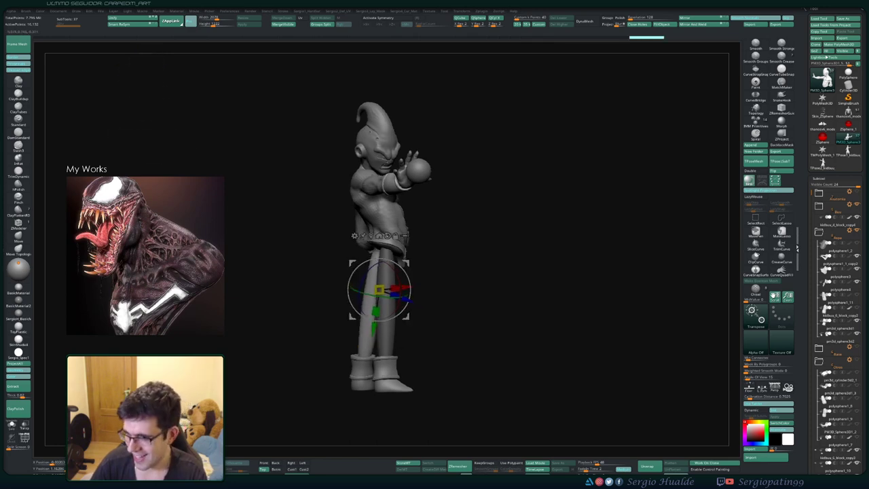
drag(489, 326, 602, 303)
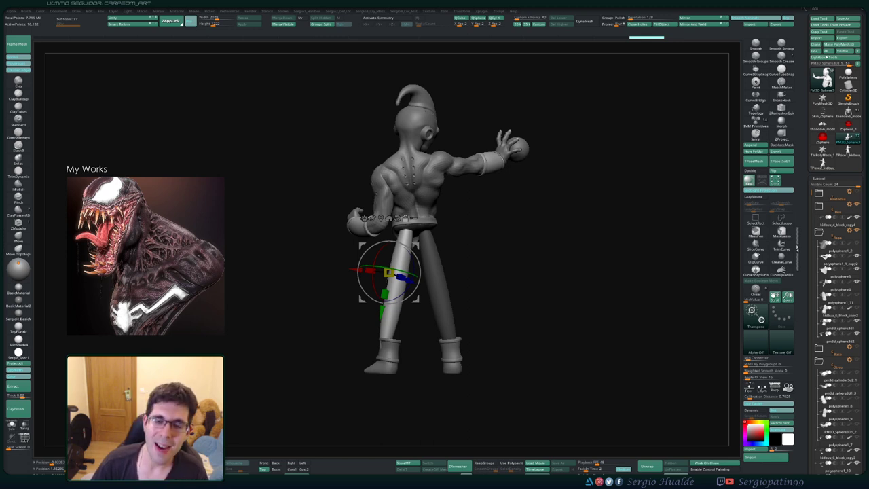
drag(503, 292, 607, 292)
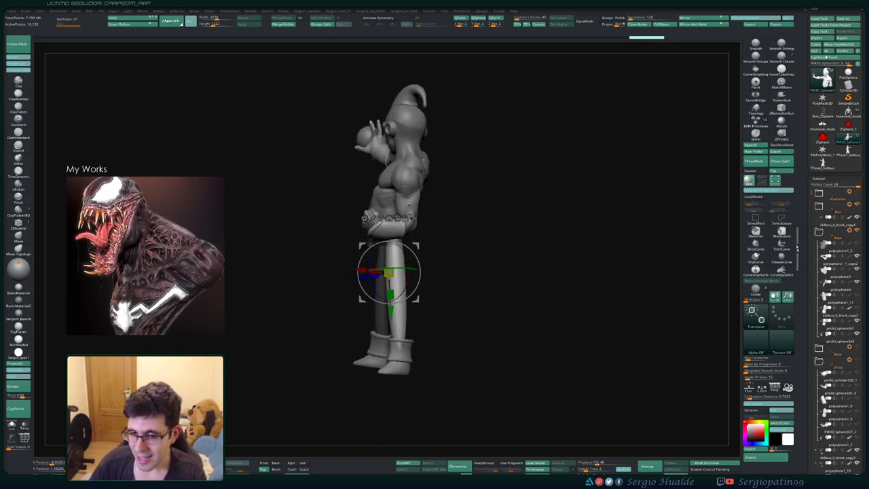
drag(516, 292, 631, 289)
- Adjust the shape of the new legs with an enlarged Move brush
key(q)
drag(465, 294, 485, 302)
key(s)
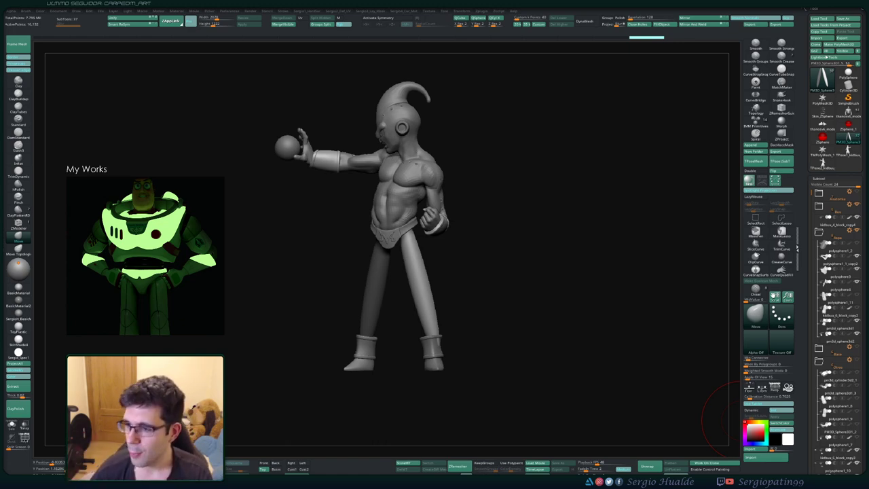
drag(741, 421, 763, 419)
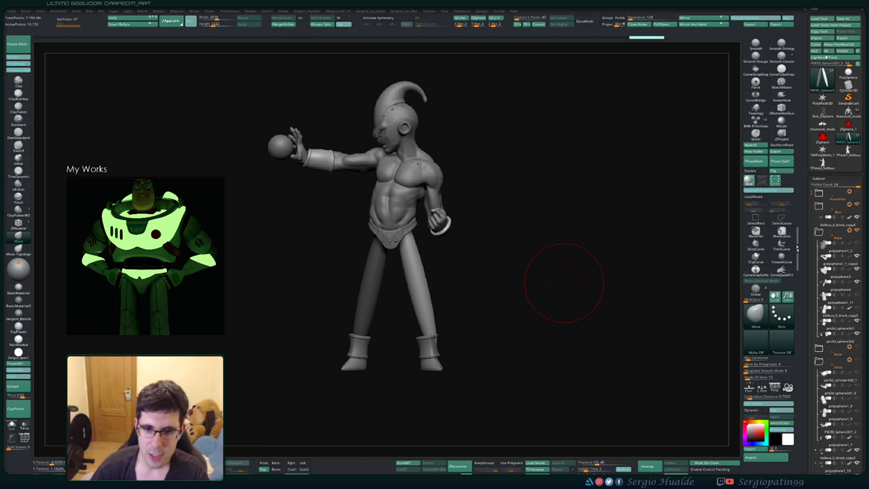
mouse_move(438, 275)
mouse_down()
mouse_move(445, 317)
mouse_move(424, 310)
mouse_up()
key(s)
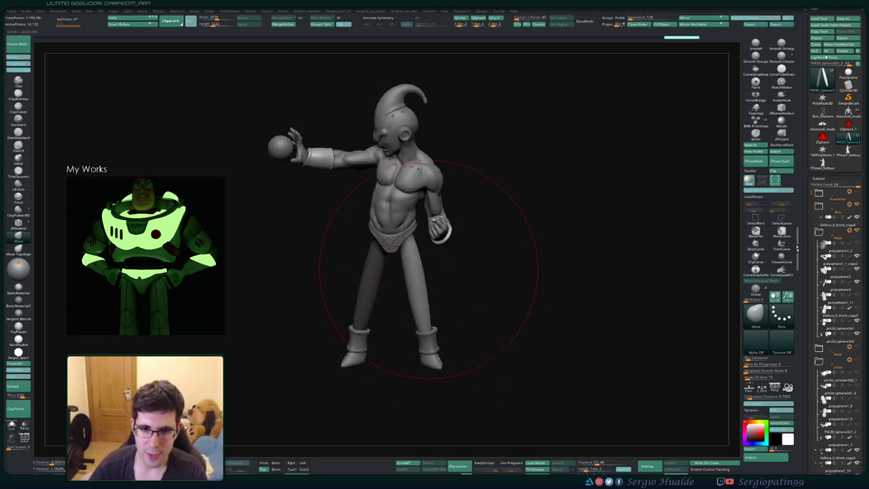
mouse_move(428, 269)
mouse_down()
mouse_move(436, 245)
mouse_move(411, 238)
mouse_up()
- Switch to the Inflat brush for adding volume to the new legs
key(b)
key(i)
key(n)
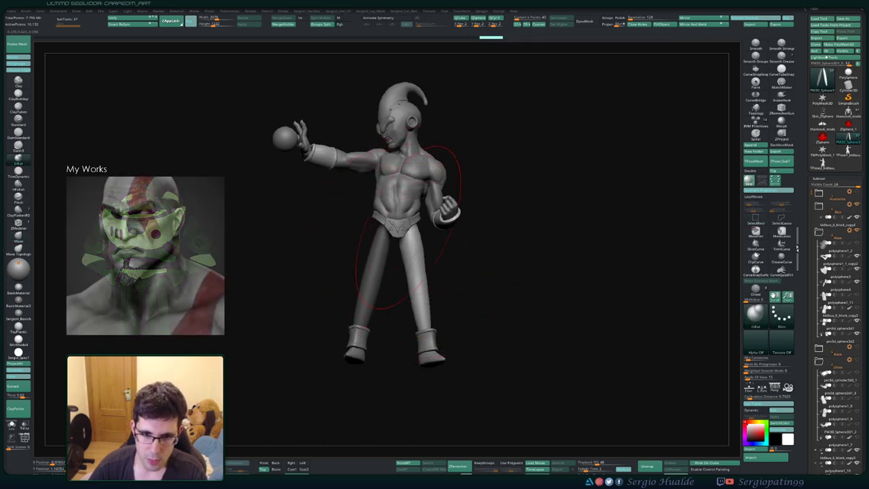
- Inflate the character's unmasked left leg along the thigh, and refine its side silhouette with the Move brush
right_drag(441, 238, 380, 231)
drag(418, 234, 402, 302)
right_drag(407, 299, 384, 313)
key(b)
key(m)
key(v)
drag(392, 309, 407, 291)
drag(399, 330, 388, 331)
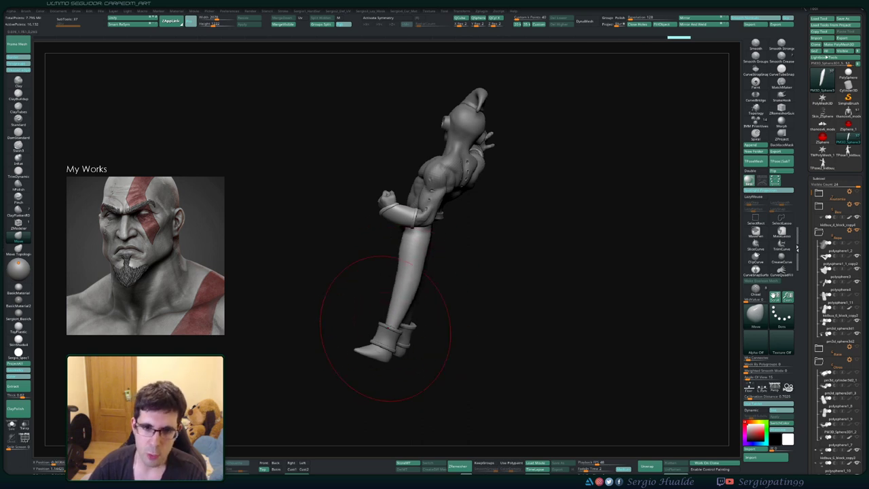
mouse_move(384, 333)
right_down()
mouse_move(489, 326)
mouse_move(380, 321)
right_up()
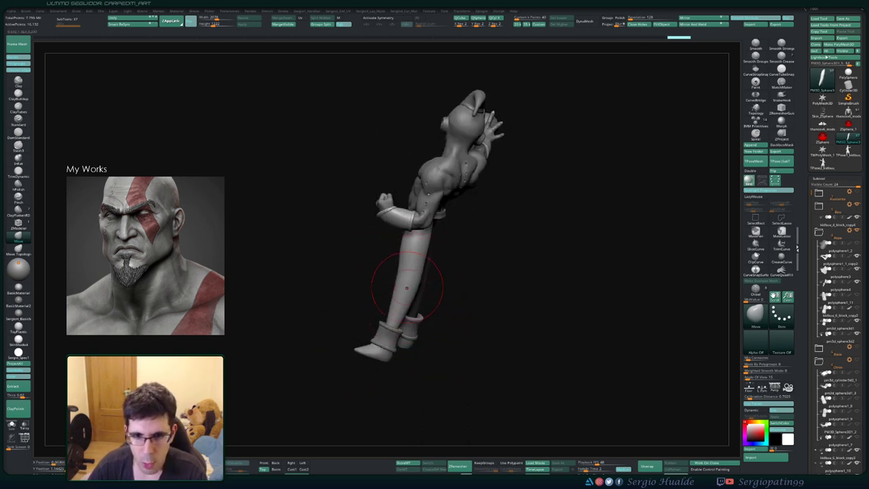
drag(407, 287, 410, 284)
- Invert the leg mask and add volume along the character's right leg with a resized Inflate brush
right_drag(411, 283, 366, 284)
mouse_move(437, 289)
right_down()
mouse_move(402, 280)
mouse_move(410, 267)
right_up()
ctrl+click(438, 264)
key(b)
key(i)
key(n)
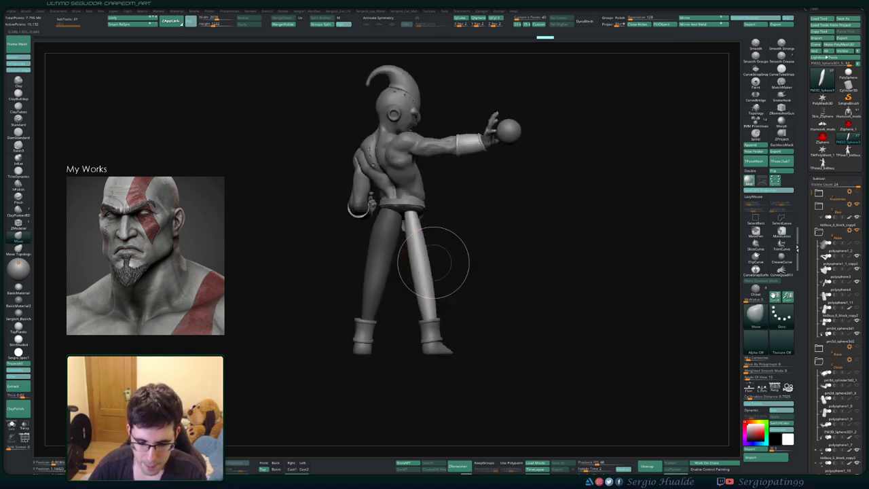
key(s)
drag(434, 266, 442, 266)
mouse_move(406, 217)
mouse_down()
mouse_move(406, 250)
mouse_move(426, 302)
mouse_up()
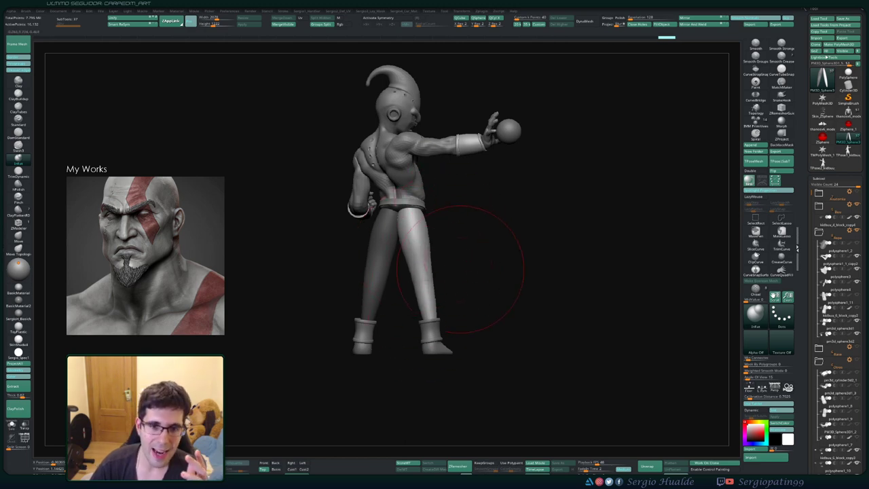
- Clear the leg mask and thin the lower part of the character's left leg by deflating it with the Inflate brush
mouse_move(459, 271)
right_down()
mouse_move(479, 276)
mouse_move(465, 275)
right_up()
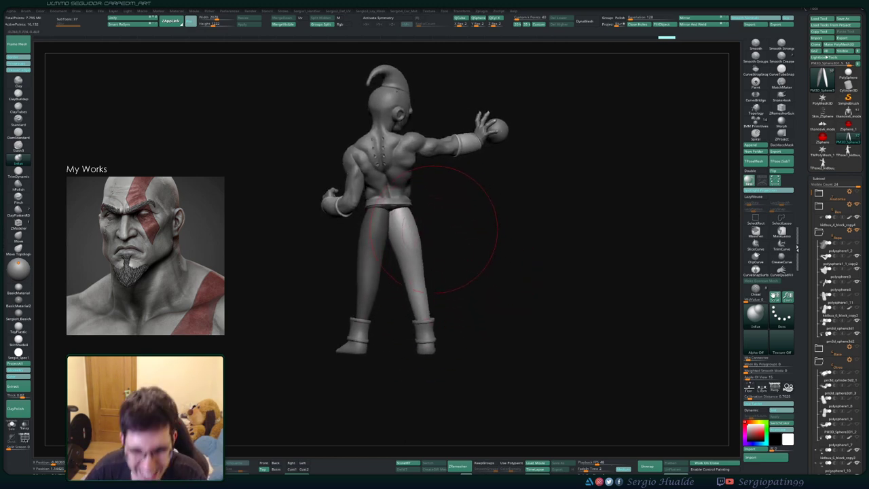
mouse_move(467, 243)
right_down()
mouse_move(453, 243)
mouse_move(473, 255)
mouse_move(580, 256)
mouse_move(464, 262)
right_up()
alt+right_drag(464, 262, 488, 285)
ctrl+right_drag(489, 285, 468, 271)
alt+right_drag(463, 294, 436, 324)
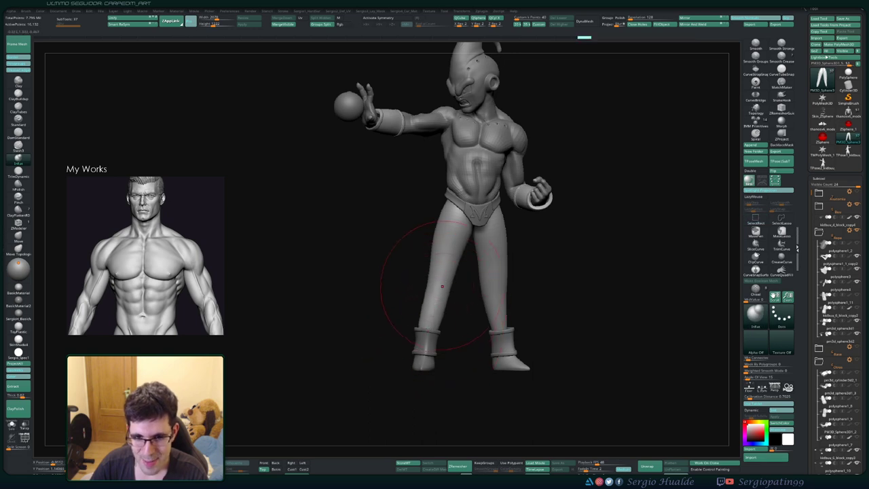
alt+drag(490, 285, 498, 280)
right_drag(500, 281, 480, 285)
alt+drag(491, 282, 502, 318)
- Reshape the contours of the lower legs with the Move brush, adjusting them from several angles
mouse_move(501, 318)
right_down()
mouse_move(507, 326)
mouse_move(475, 331)
right_up()
key(b)
key(m)
key(v)
drag(501, 316, 515, 323)
right_drag(513, 327, 536, 328)
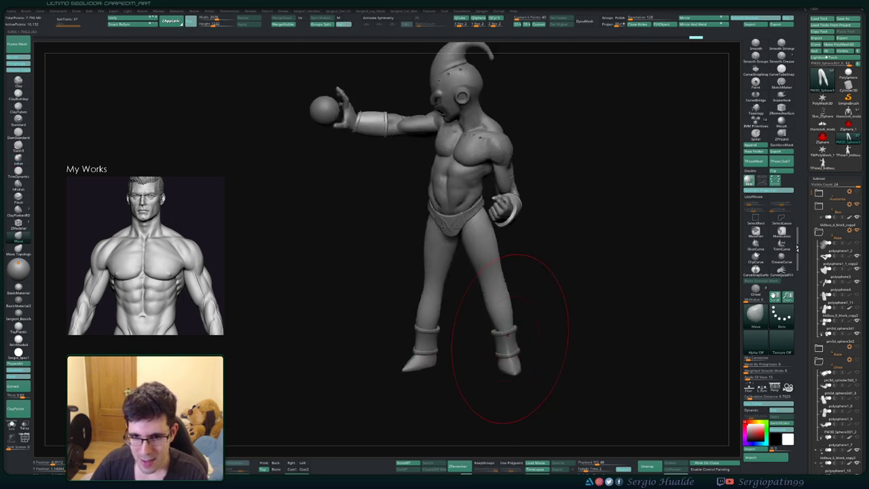
drag(509, 329, 502, 323)
mouse_move(504, 323)
right_down()
mouse_move(517, 329)
mouse_move(492, 281)
mouse_move(540, 294)
mouse_move(517, 292)
mouse_move(508, 340)
mouse_move(494, 288)
mouse_move(468, 292)
mouse_move(468, 279)
mouse_move(469, 312)
right_up()
key(s)
key(s)
mouse_move(470, 292)
mouse_down()
mouse_move(480, 295)
mouse_move(469, 304)
mouse_move(438, 299)
mouse_up()
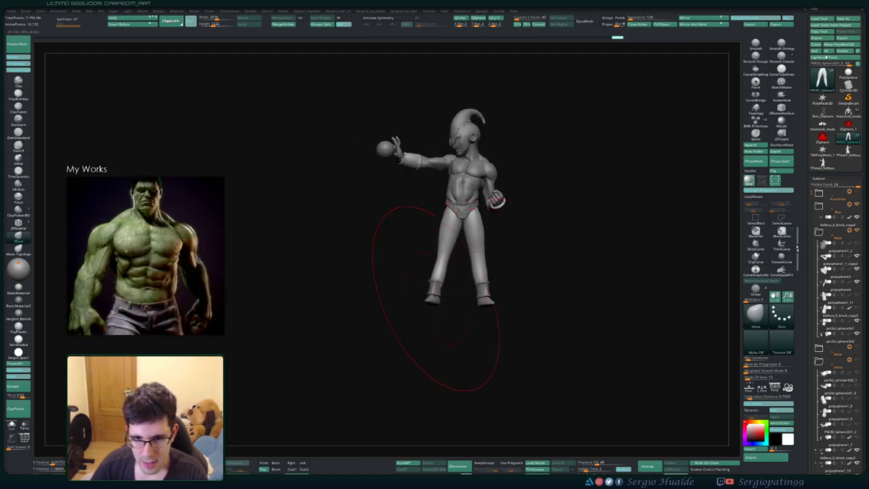
- Select the boots and ankle cuffs together and lower them by about 0.0542 with the gizmo
alt+click(436, 299)
mouse_move(459, 311)
shift+right_down()
mouse_move(460, 320)
mouse_move(490, 306)
shift+right_up()
ctrl+right_drag(490, 306, 492, 333)
key(w)
key(ctrl+shift)
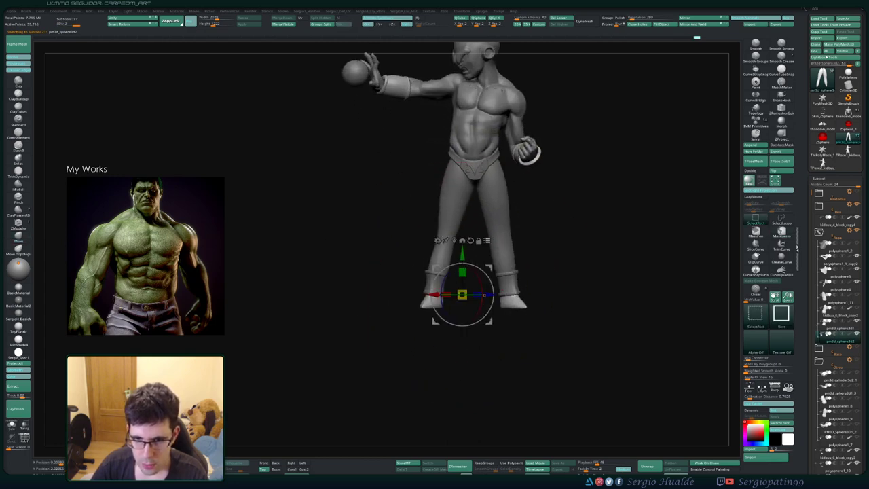
ctrl+shift+click(483, 295)
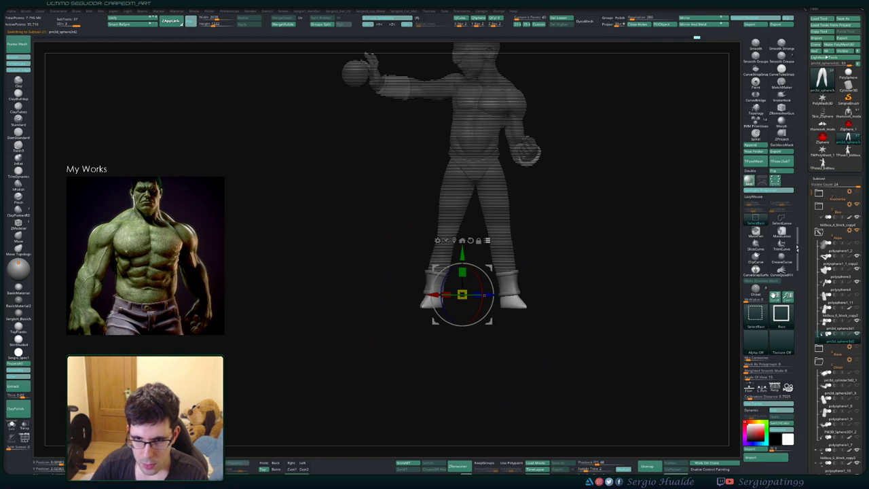
drag(462, 253, 462, 258)
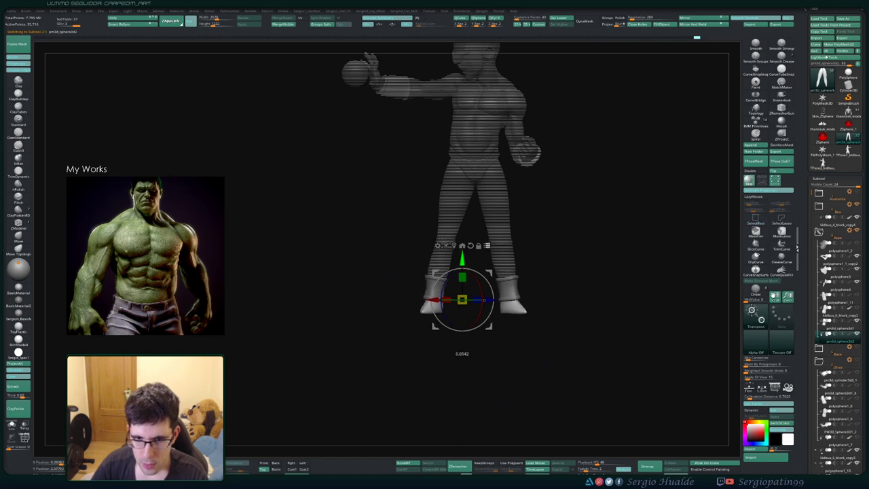
key(q)
key(w)
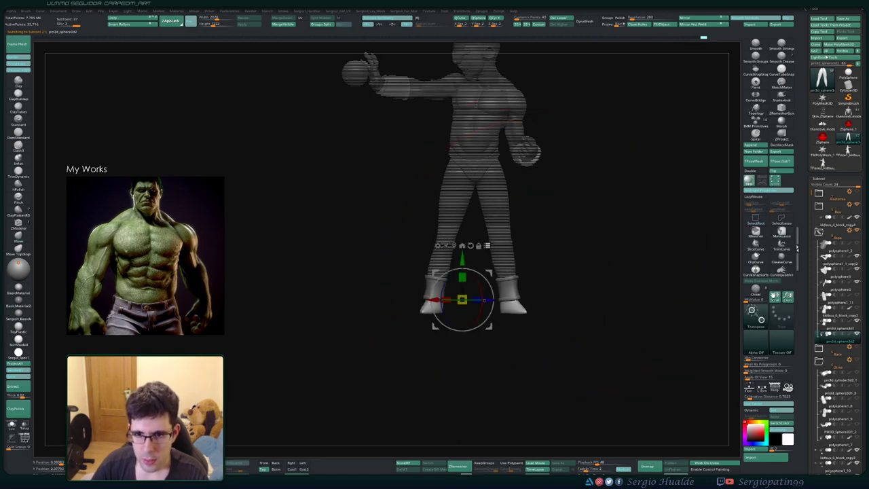
key(q)
- Make the legs mesh the active subtool
ctrl+right_drag(502, 289, 509, 246)
mouse_move(509, 246)
right_down()
mouse_move(542, 258)
mouse_move(477, 260)
mouse_move(464, 251)
right_up()
mouse_move(458, 210)
ctrl+right_down()
mouse_move(467, 263)
mouse_move(500, 262)
ctrl+right_up()
key(s)
click(477, 232)
alt+click(447, 239)
mouse_move(447, 238)
right_down()
mouse_move(488, 239)
mouse_move(433, 267)
mouse_move(456, 260)
right_up()
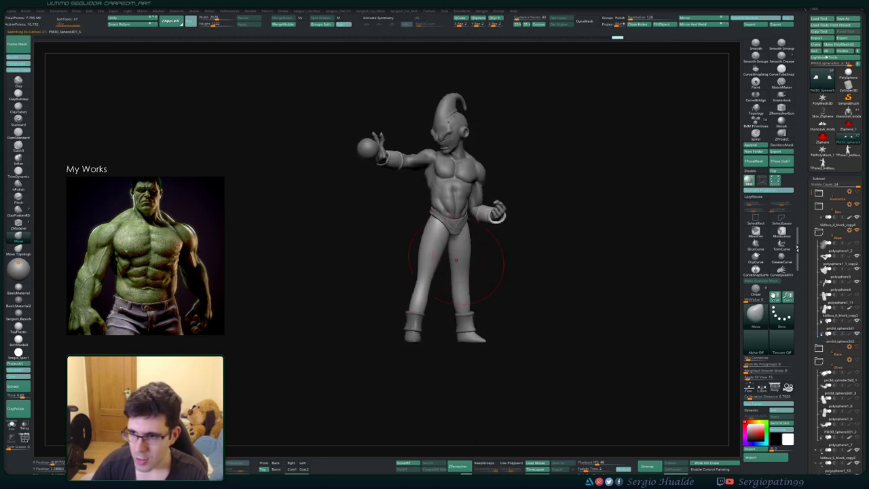
- Show the Base subtool folder so the pedestal, rocks and tail-like shapes accompany the figure
click(848, 347)
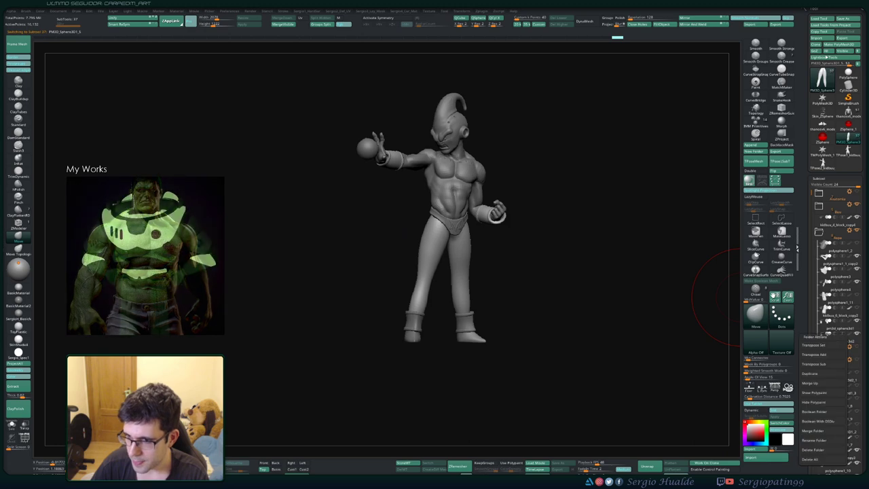
click(856, 347)
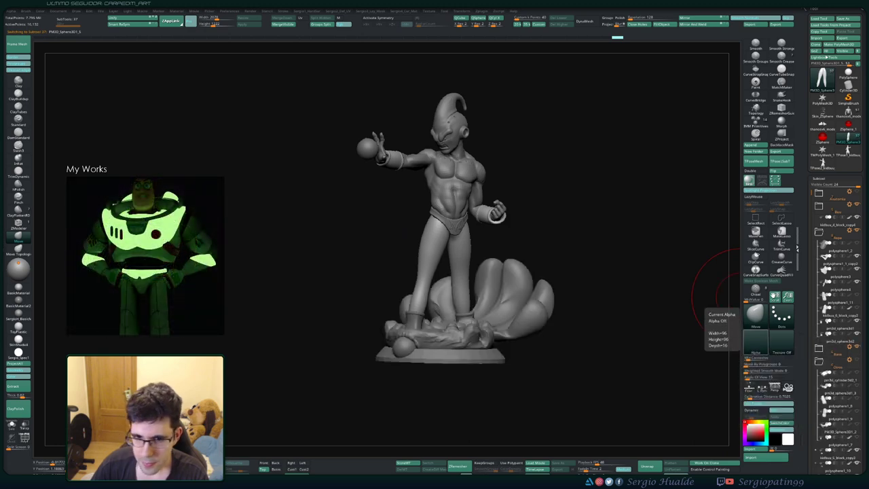
mouse_move(614, 293)
right_down()
mouse_move(678, 291)
mouse_move(600, 297)
mouse_move(669, 257)
right_up()
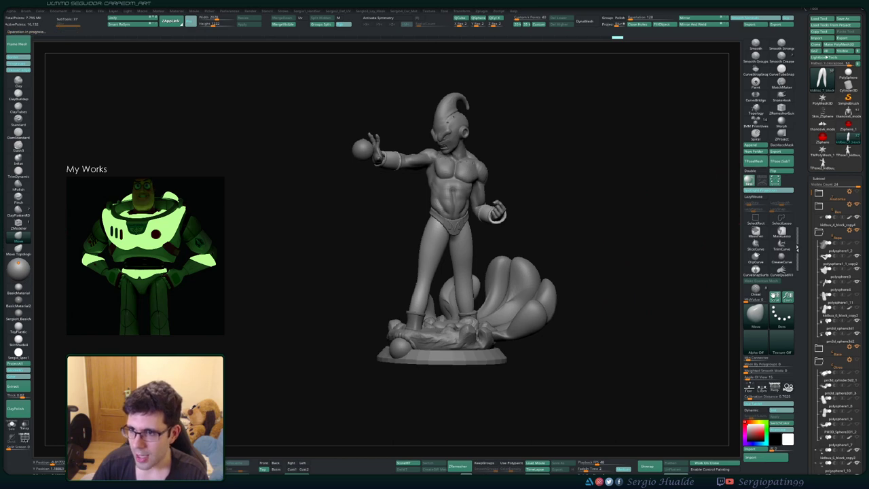
- Go through the subtool list and combine the visible subtools into one Transpose Master posing mesh
click(836, 208)
click(837, 221)
key(Down)
key(Down)
key(Down)
key(Down)
key(Down)
key(Down)
key(Down)
key(Down)
key(Down)
key(Down)
key(Down)
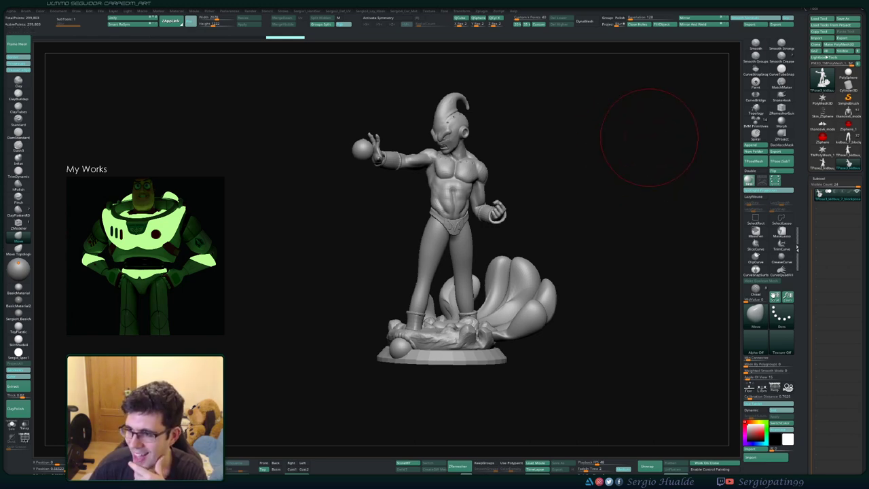
- Examine the combined figure and base from the front, back and side
mouse_move(574, 183)
shift+mouse_down()
mouse_move(625, 186)
mouse_move(619, 219)
shift+mouse_up()
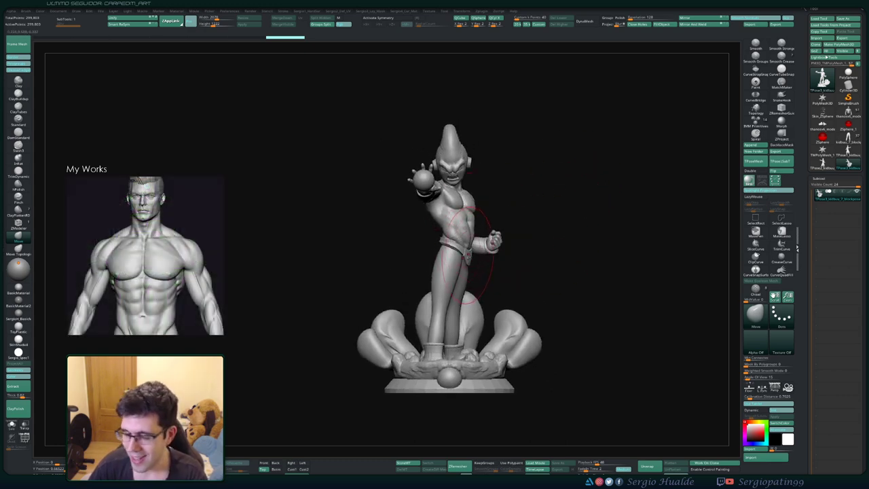
ctrl+right_drag(464, 259, 449, 274)
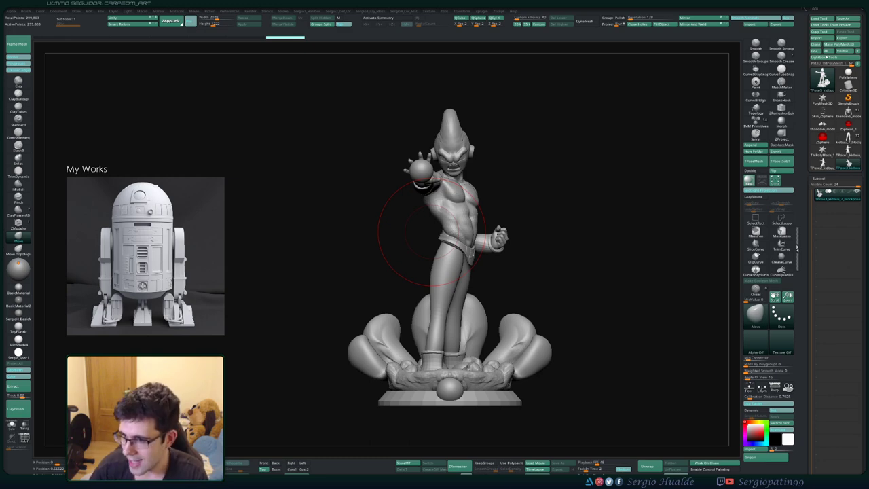
right_drag(587, 236, 254, 255)
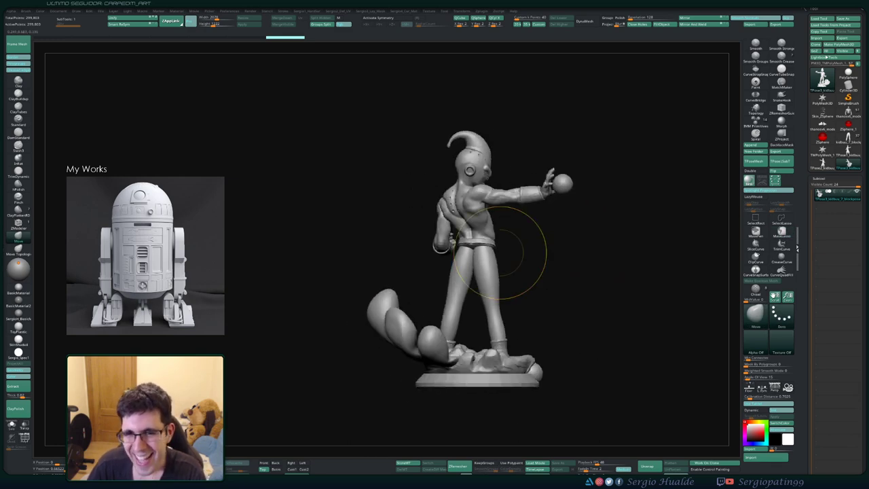
mouse_move(500, 253)
ctrl+right_down()
mouse_move(538, 253)
mouse_move(332, 254)
mouse_move(592, 262)
mouse_move(493, 296)
ctrl+right_up()
alt+right_drag(493, 296, 427, 325)
right_drag(438, 271, 413, 242)
mouse_move(480, 277)
right_down()
mouse_move(462, 263)
mouse_move(484, 290)
right_up()
right_drag(455, 334, 456, 318)
alt+right_drag(456, 318, 420, 277)
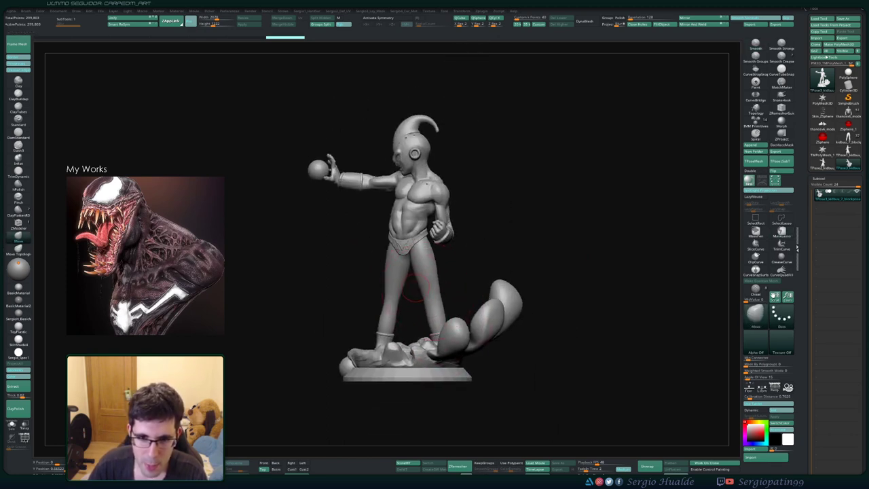
- Hide the legs and ankle cuffs of the combined posing mesh
ctrl+shift+click(418, 277)
ctrl+shift+click(418, 277)
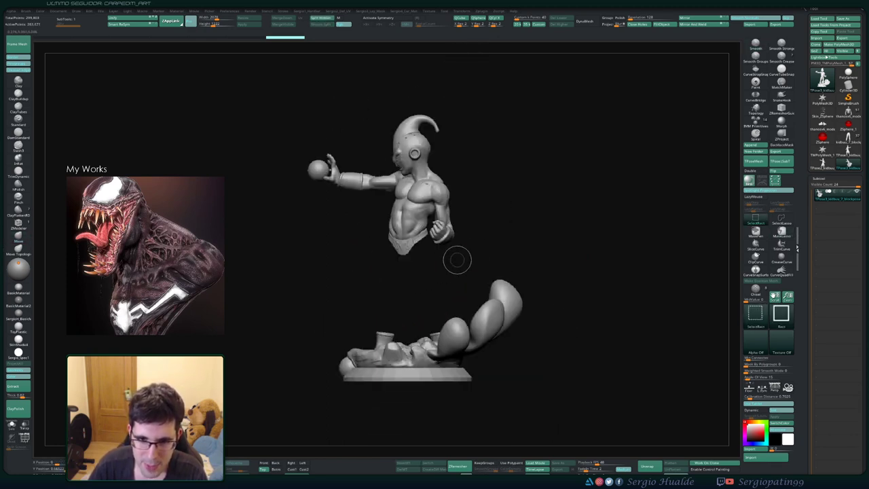
ctrl+shift+click(381, 335)
ctrl+right_drag(387, 318, 399, 366)
mouse_move(408, 299)
right_down()
mouse_move(388, 339)
mouse_move(434, 244)
right_up()
ctrl+shift+click(388, 340)
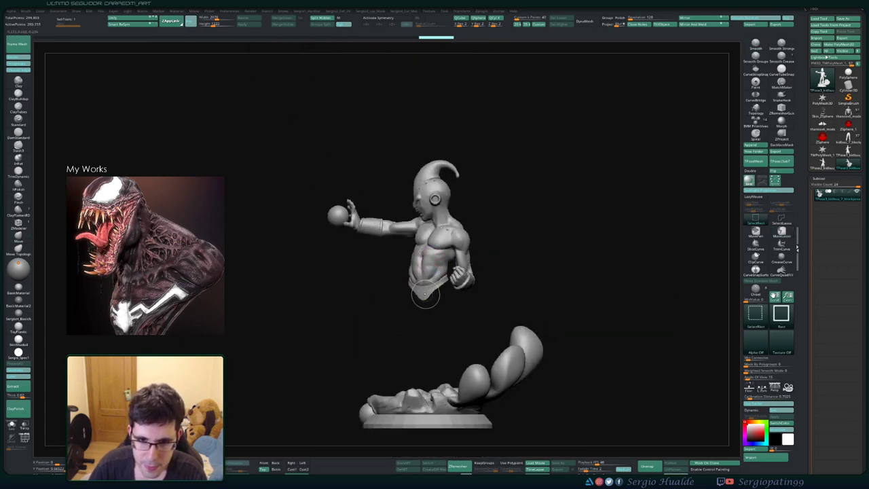
- Hide the rest of the character with the ball, mask the remaining base, and restore full visibility
ctrl+shift+click(425, 294)
ctrl+shift+click(432, 272)
ctrl+alt+shift+drag(502, 247, 410, 303)
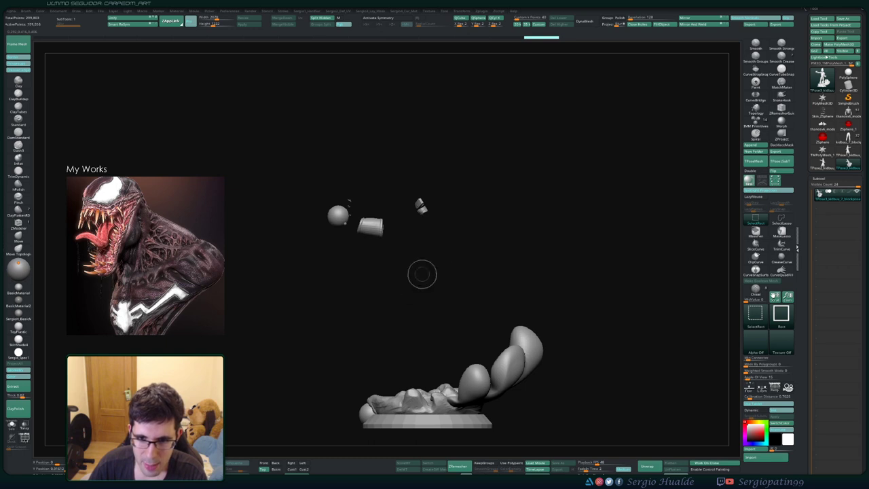
ctrl+alt+shift+drag(484, 169, 280, 274)
ctrl+click(377, 272)
ctrl+shift+click(411, 275)
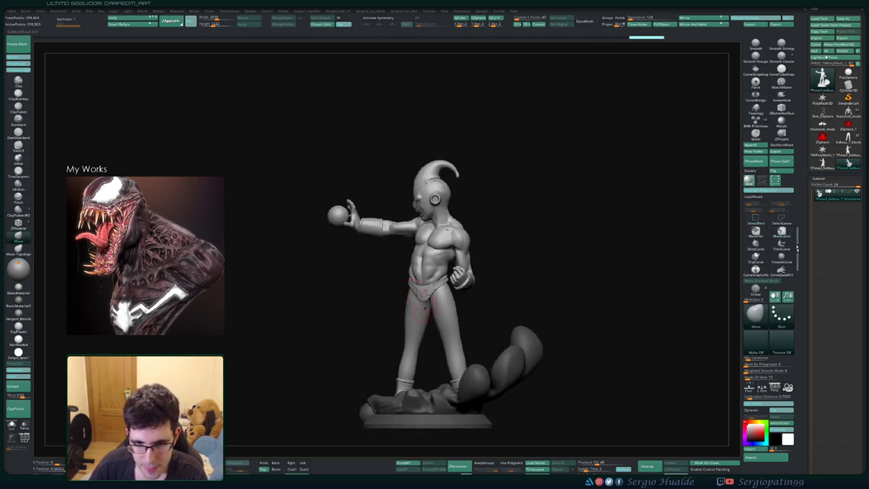
- Raise the unmasked character with the gizmo so the boots stand higher on the rocky base
key(w)
drag(442, 205, 442, 194)
drag(577, 237, 678, 238)
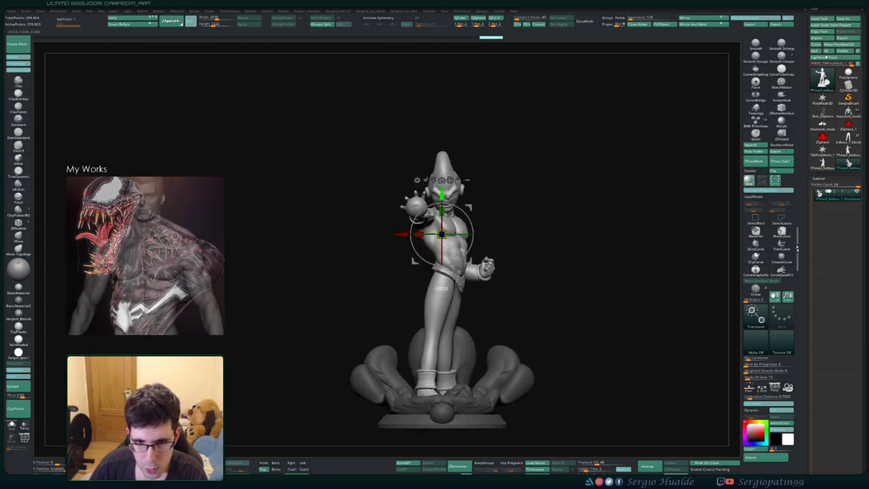
alt+drag(584, 285, 526, 275)
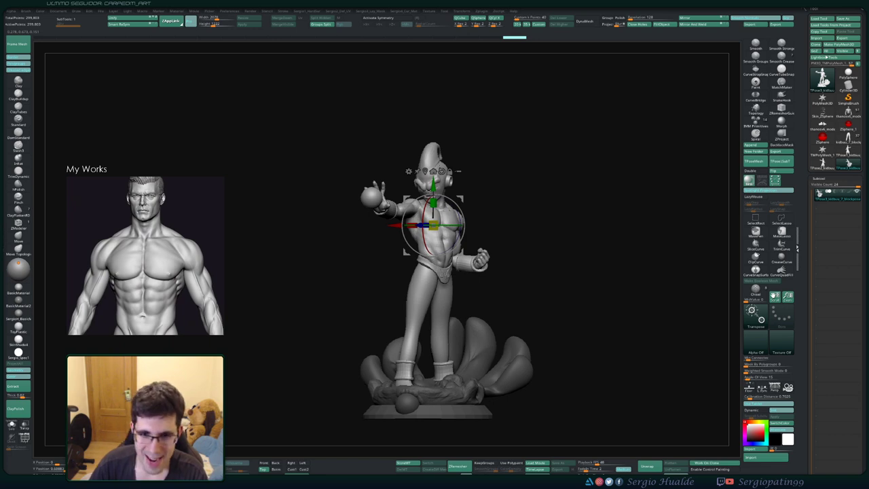
drag(570, 281, 519, 281)
key(q)
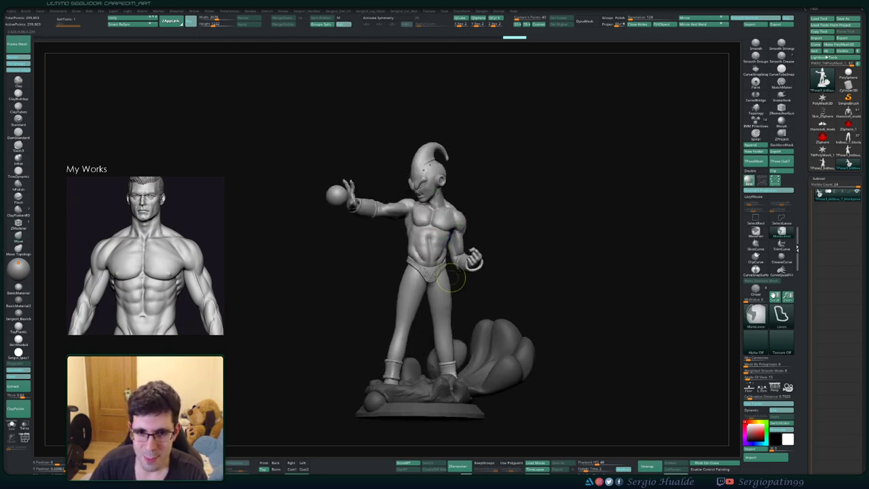
- Examine the raised figure's pose and its placement on the base from the front, back and sides
mouse_move(451, 277)
ctrl+right_down()
mouse_move(438, 244)
mouse_move(513, 244)
ctrl+right_up()
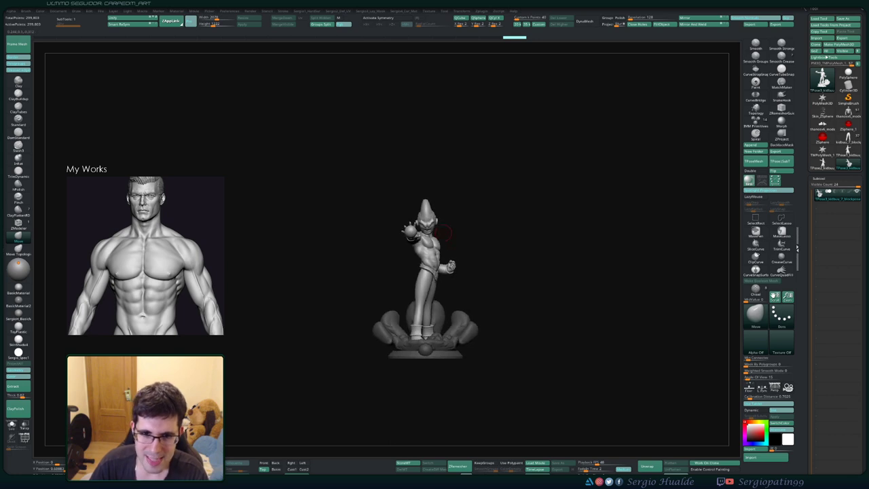
ctrl+right_drag(443, 233, 432, 297)
ctrl+right_drag(432, 297, 548, 288)
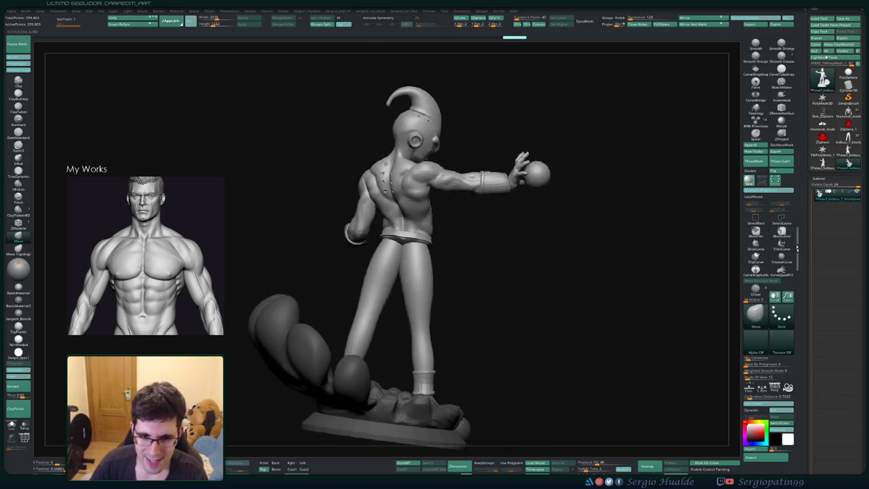
mouse_move(499, 264)
right_down()
mouse_move(473, 255)
mouse_move(431, 296)
mouse_move(431, 285)
mouse_move(415, 307)
mouse_move(427, 333)
mouse_move(428, 302)
mouse_move(407, 291)
mouse_move(420, 286)
right_up()
mouse_move(420, 287)
ctrl+right_down()
mouse_move(420, 301)
mouse_move(403, 293)
mouse_move(454, 285)
ctrl+right_up()
right_drag(484, 241, 488, 238)
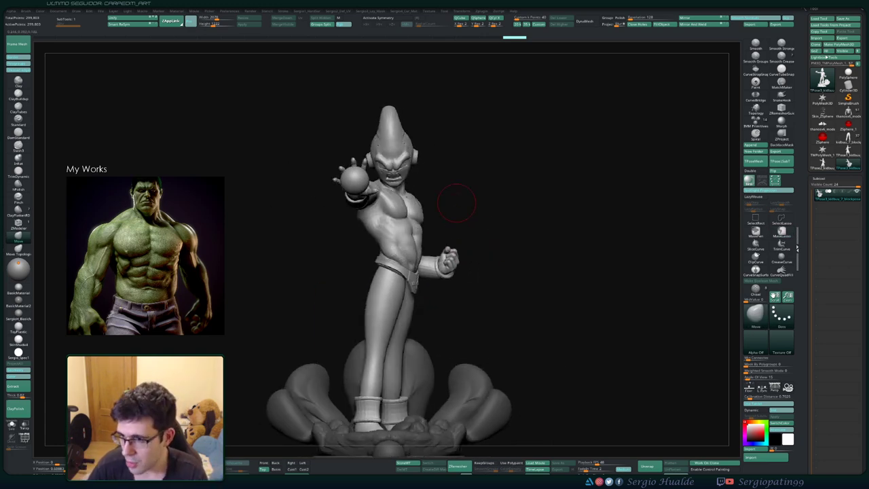
right_drag(444, 224, 468, 217)
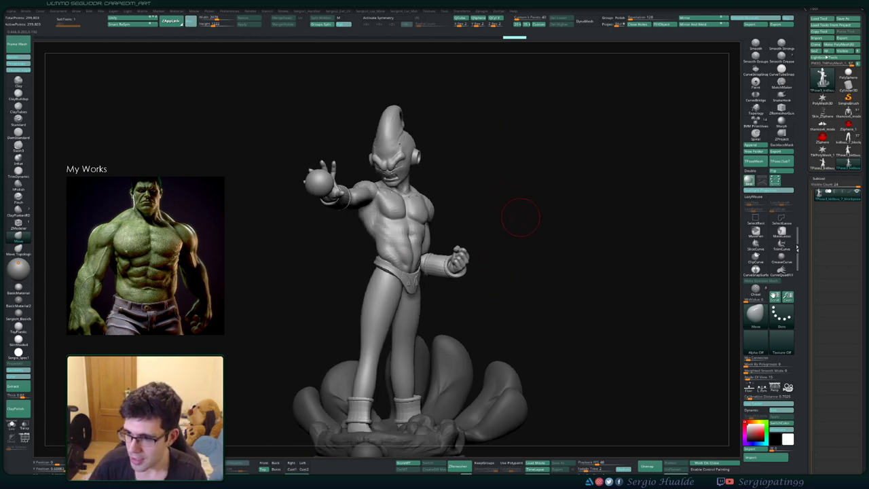
drag(520, 217, 534, 229)
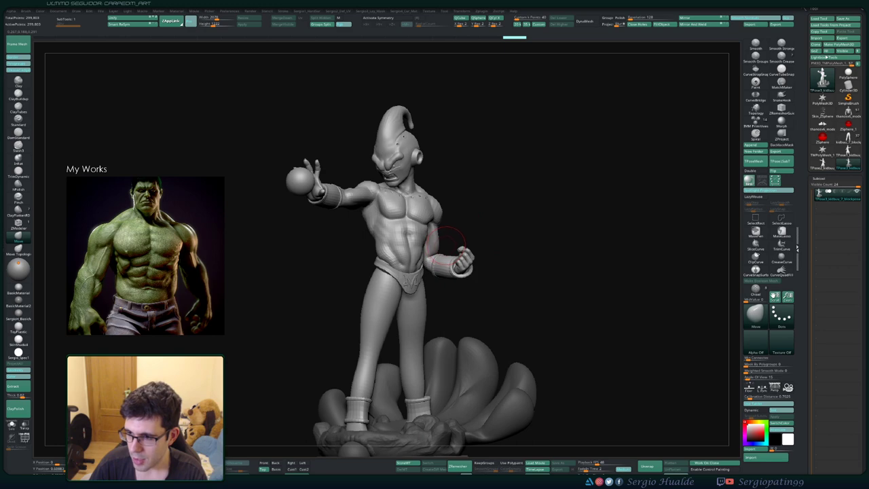
ctrl+right_drag(434, 251, 442, 229)
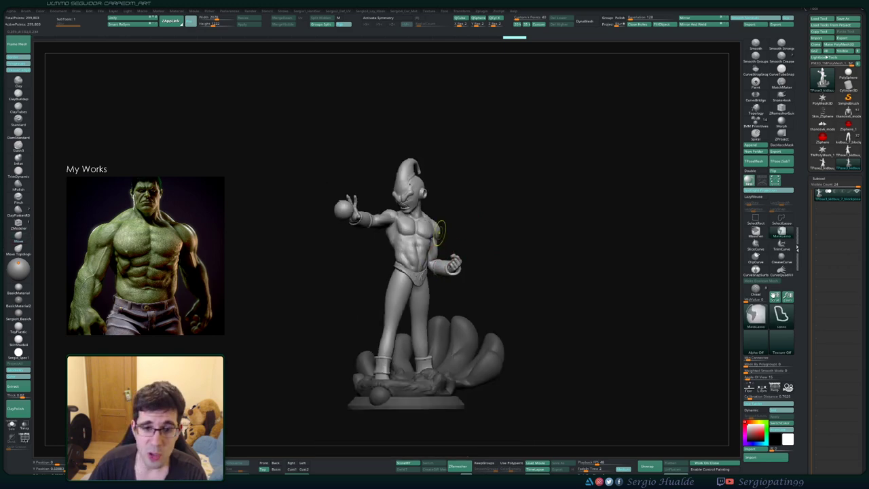
right_drag(410, 263, 434, 257)
right_drag(434, 256, 417, 252)
right_drag(495, 244, 467, 245)
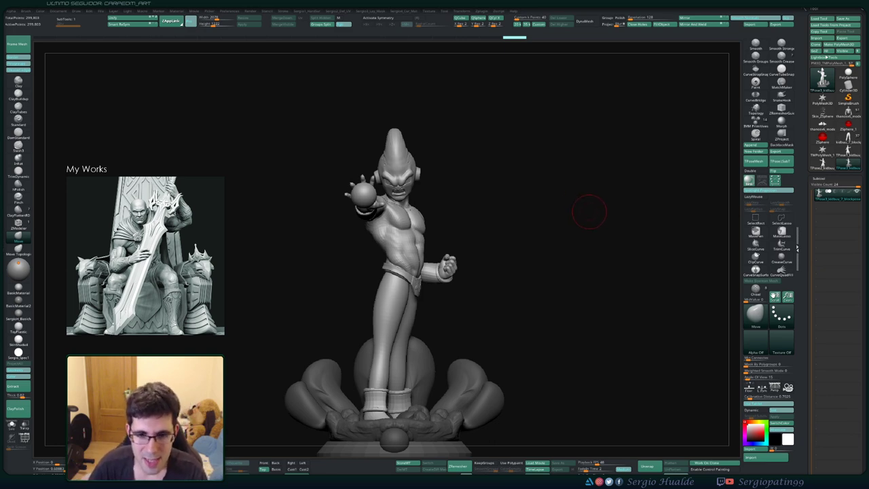
- Review the figure's stance and leg alignment on the base from front, three-quarter and rear views
drag(589, 212, 542, 227)
ctrl+right_drag(417, 217, 411, 241)
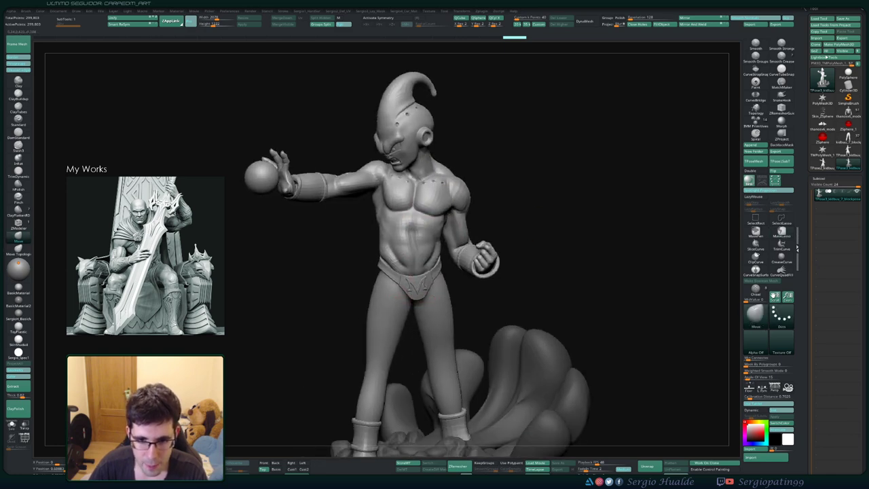
alt+right_drag(397, 285, 426, 222)
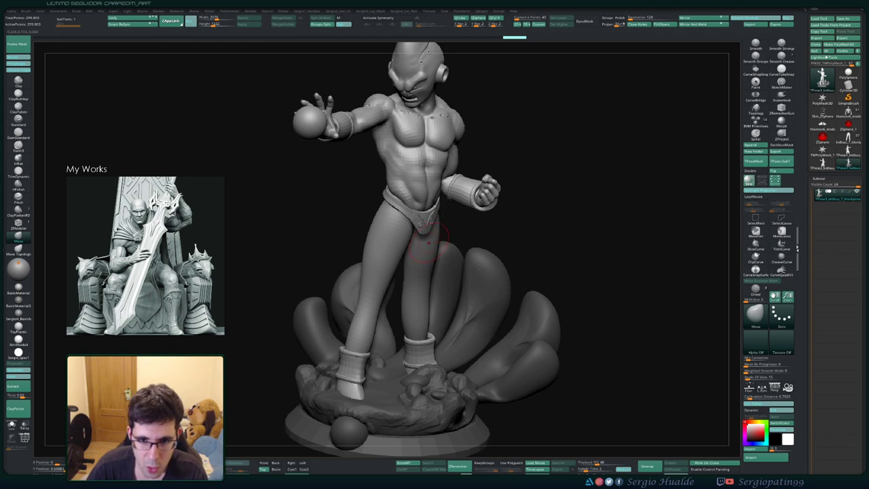
mouse_move(428, 243)
shift+right_down()
mouse_move(451, 234)
mouse_move(458, 252)
shift+right_up()
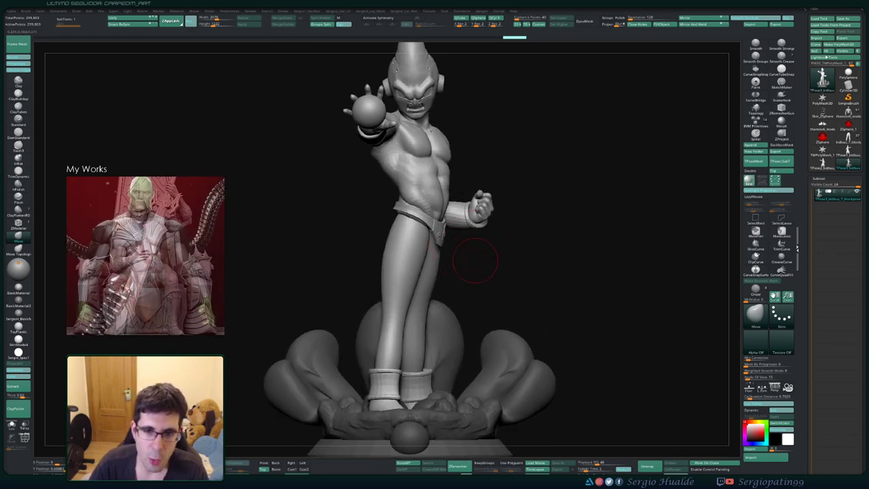
drag(475, 261, 497, 250)
right_drag(473, 247, 483, 270)
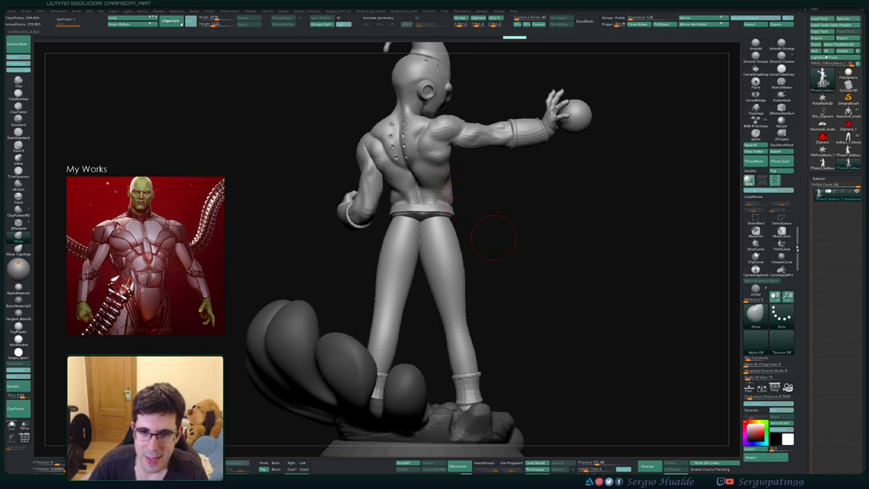
mouse_move(494, 238)
right_down()
mouse_move(453, 279)
mouse_move(479, 290)
mouse_move(469, 224)
mouse_move(451, 246)
right_up()
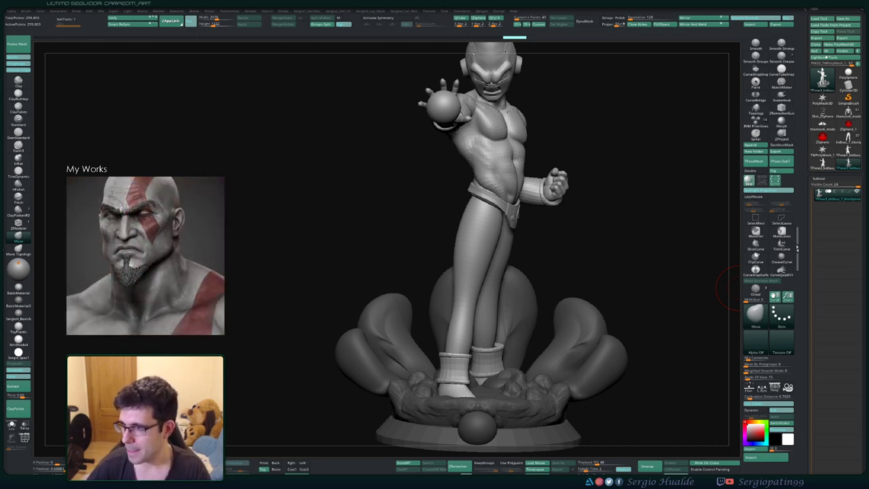
drag(302, 202, 306, 201)
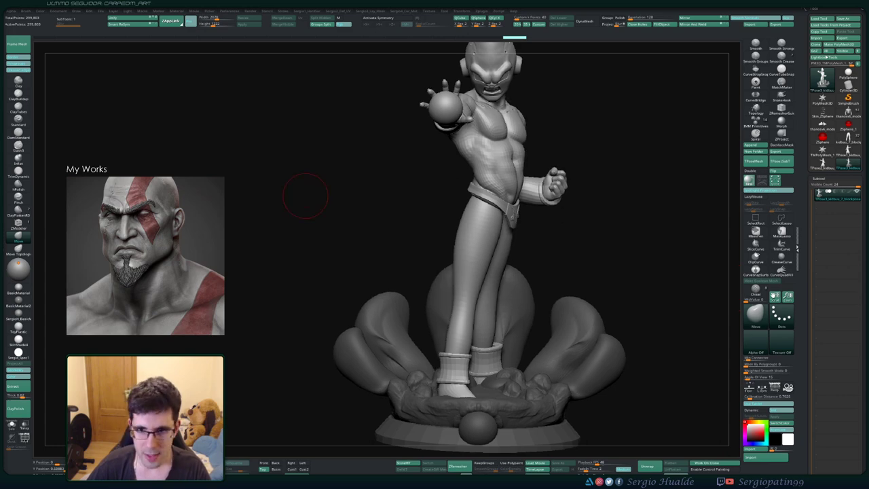
right_drag(654, 236, 658, 224)
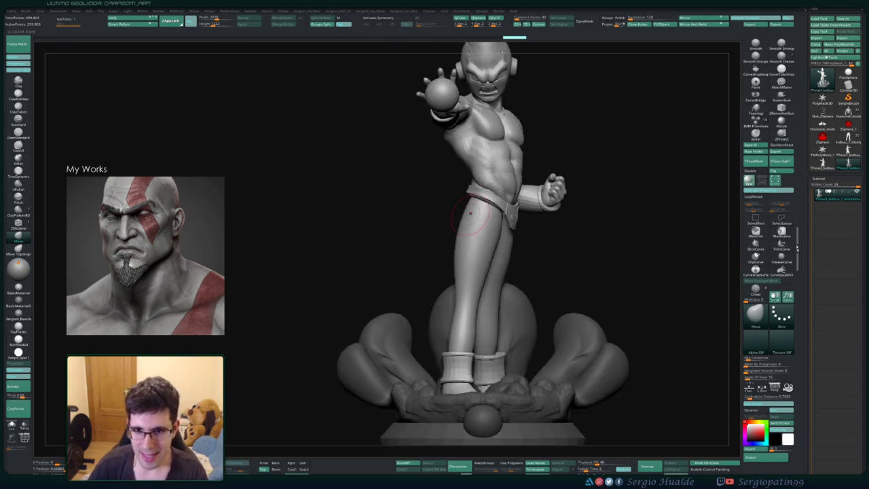
- Clear the existing mask and hide the base's curved lobes, rocks, pedestal and small front sphere
right_drag(481, 224, 536, 290)
key(w)
ctrl+click(481, 245)
key(q)
ctrl+drag(634, 263, 645, 275)
ctrl+shift+click(566, 314)
ctrl+shift+click(566, 314)
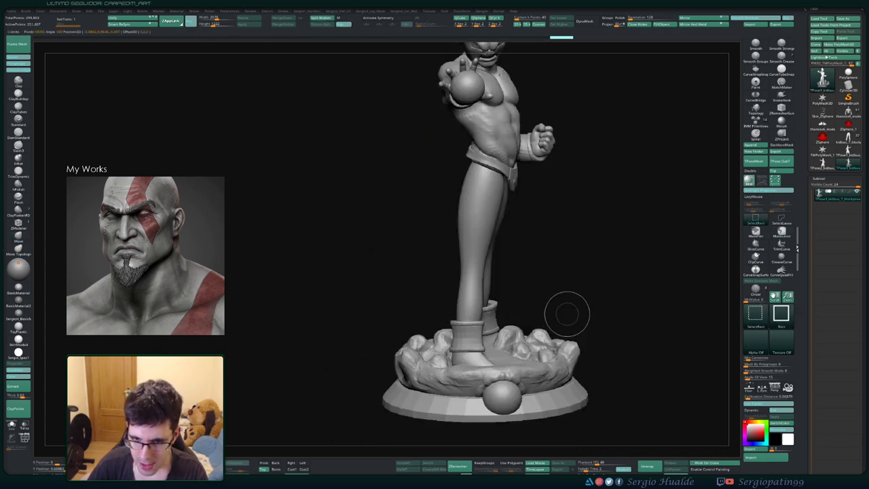
ctrl+shift+click(544, 338)
ctrl+shift+click(533, 376)
ctrl+shift+click(535, 381)
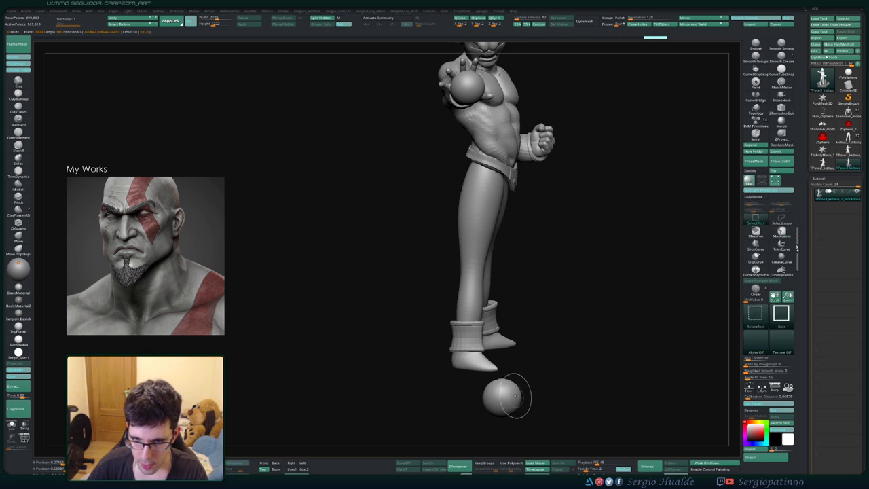
ctrl+shift+click(513, 396)
- Isolate and mask the base parts, show the whole sculpture, and turn the masked parts into one polygroup
ctrl+shift+drag(579, 328, 589, 346)
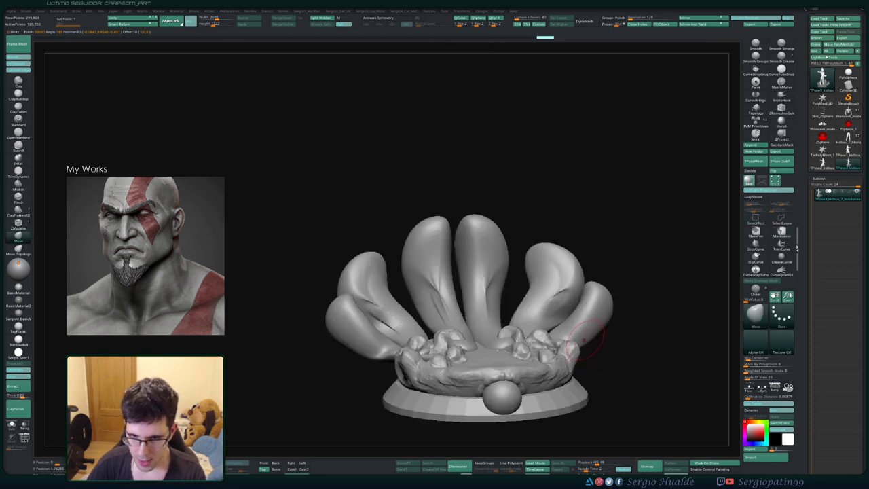
ctrl+click(616, 337)
ctrl+shift+click(629, 339)
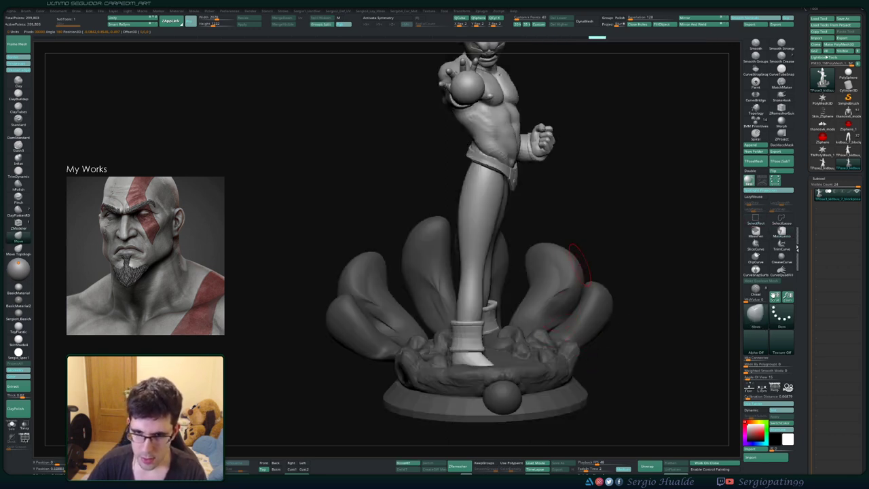
key(ctrl+w)
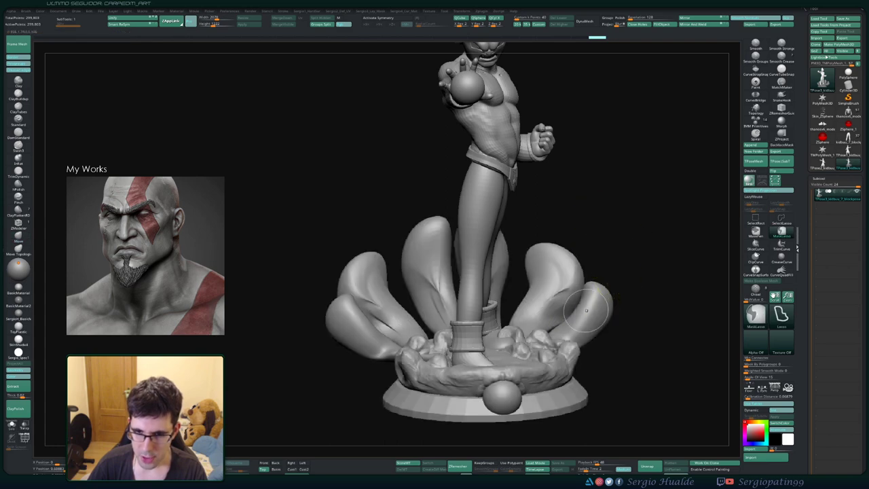
- Hide the base, mask everything except the legs, and inspect the figure's polygroups with PolyFrame
ctrl+shift+click(579, 308)
ctrl+shift+click(577, 307)
key(w)
ctrl+click(477, 224)
key(q)
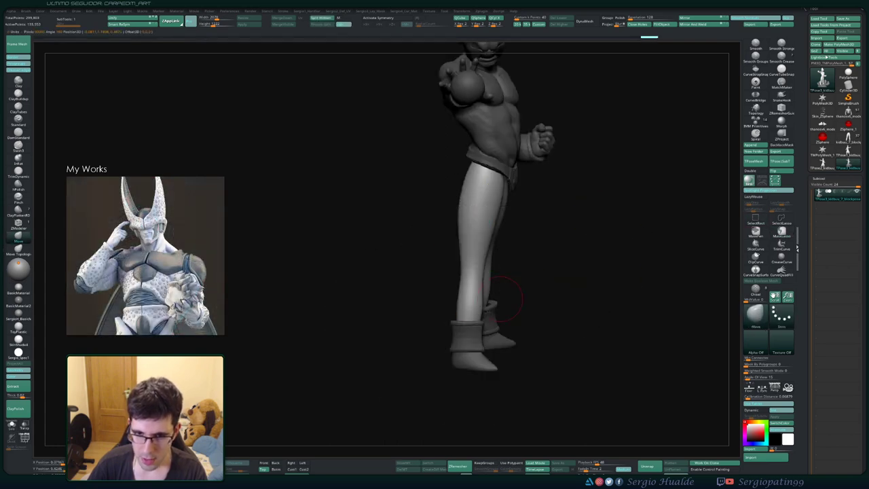
mouse_move(514, 301)
mouse_down()
mouse_move(462, 334)
mouse_move(517, 330)
mouse_move(468, 308)
mouse_move(516, 297)
mouse_move(463, 297)
mouse_up()
key(shift+f)
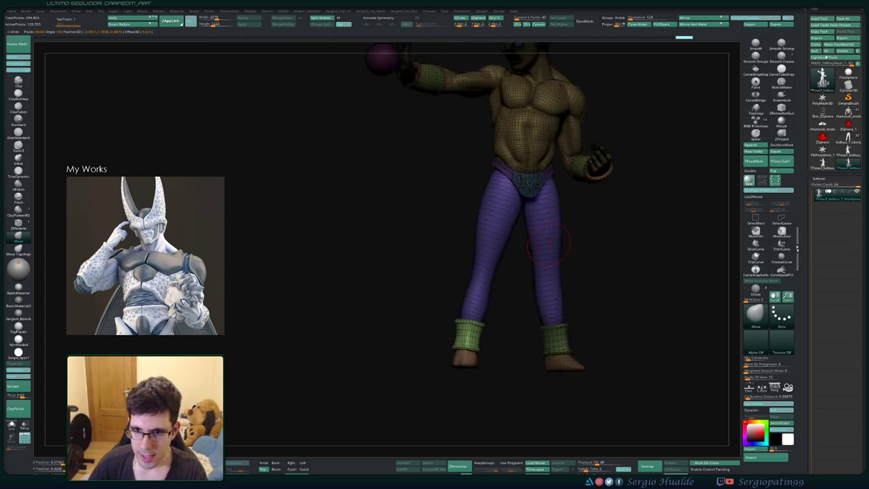
key(shift+f)
- Clear the mask, switch the visible parts to the legs and base, and restore the full sculpture
ctrl+drag(571, 247, 591, 268)
ctrl+shift+click(551, 279)
ctrl+shift+drag(574, 239, 619, 283)
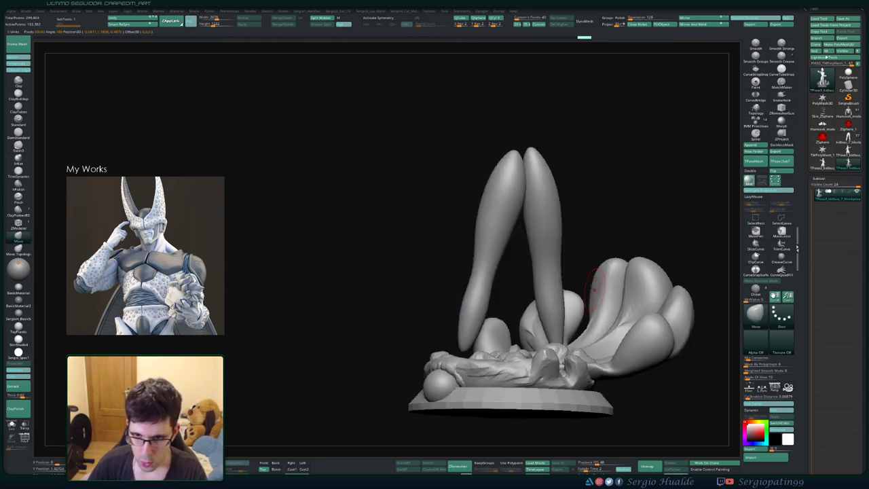
ctrl+shift+click(603, 289)
ctrl+shift+click(599, 270)
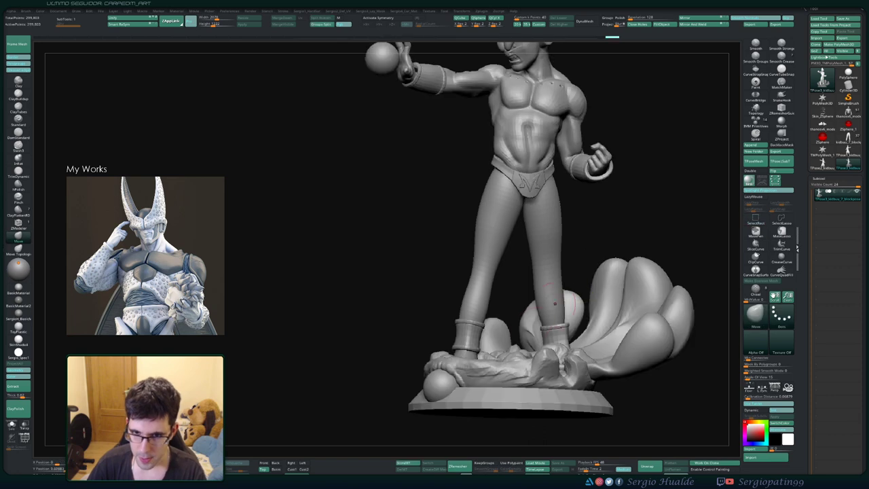
- Hide the grouped base and mask the figure except its right leg with the ankle cuff and boot
ctrl+shift+click(507, 369)
ctrl+shift+click(507, 370)
drag(469, 380, 490, 380)
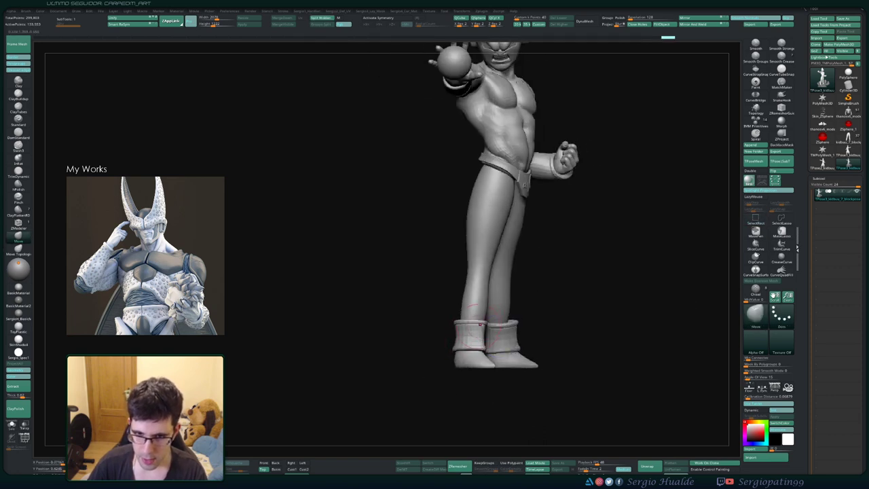
key(w)
ctrl+click(476, 306)
key(q)
mouse_move(553, 312)
mouse_down()
mouse_move(520, 311)
mouse_move(433, 354)
mouse_move(509, 299)
mouse_move(533, 253)
mouse_up()
- Place the gizmo pivot at the right hip and rotate the unmasked leg about it
key(w)
alt+click(498, 167)
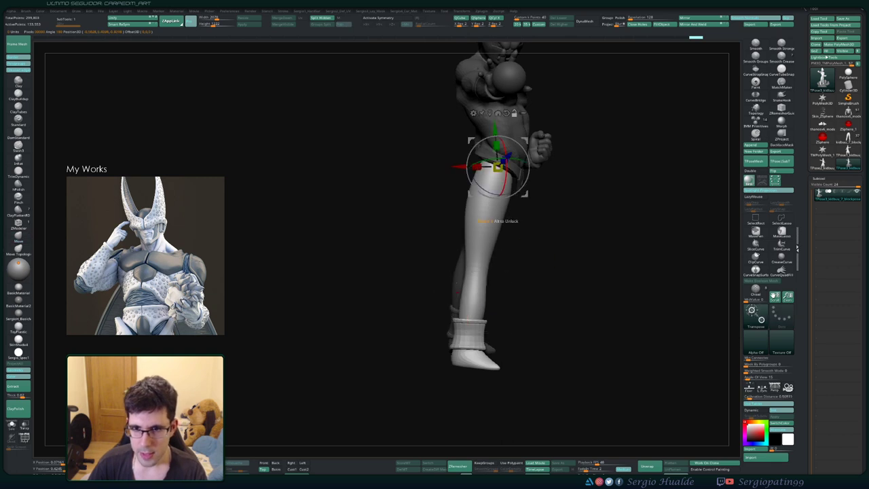
drag(528, 165, 528, 171)
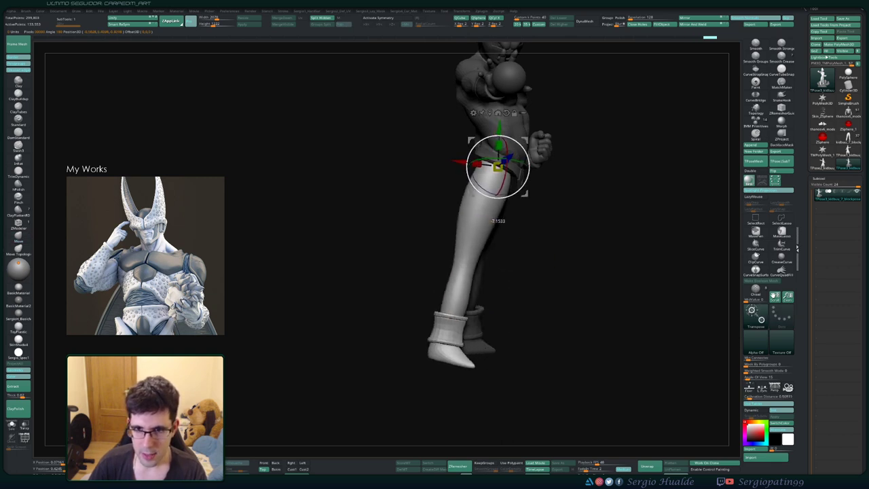
drag(564, 271, 585, 226)
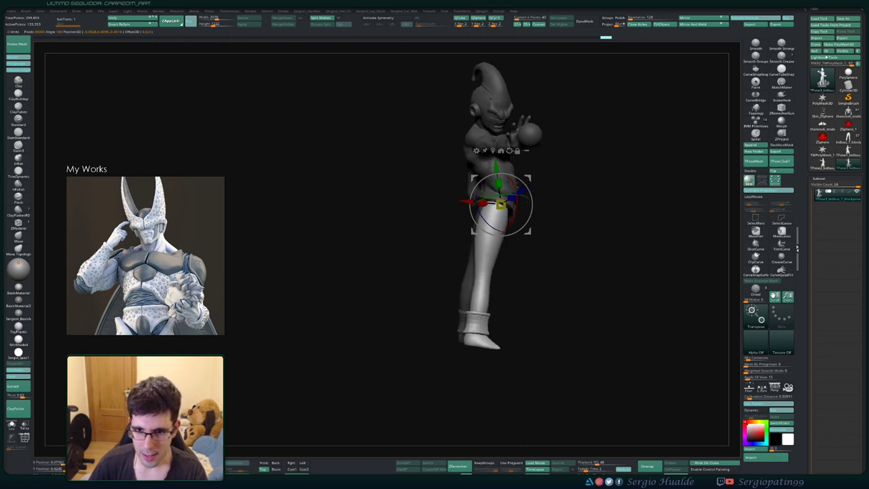
- Reshape the right thigh below the hip with an enlarged Move brush
key(q)
key(s)
drag(518, 266, 483, 259)
drag(496, 229, 500, 230)
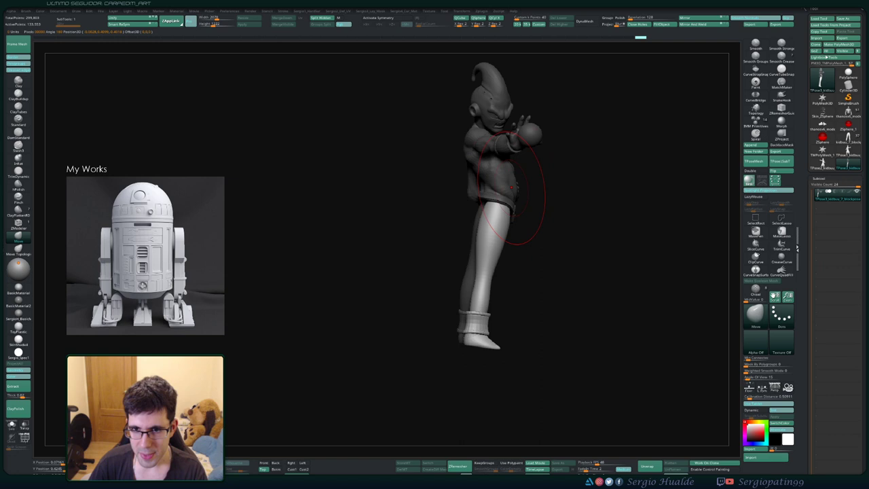
drag(569, 204, 545, 205)
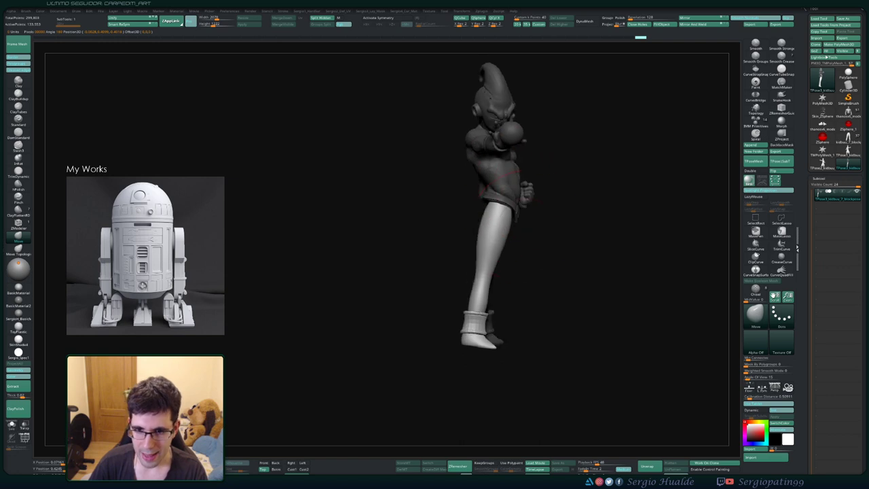
drag(499, 251, 494, 253)
key(s)
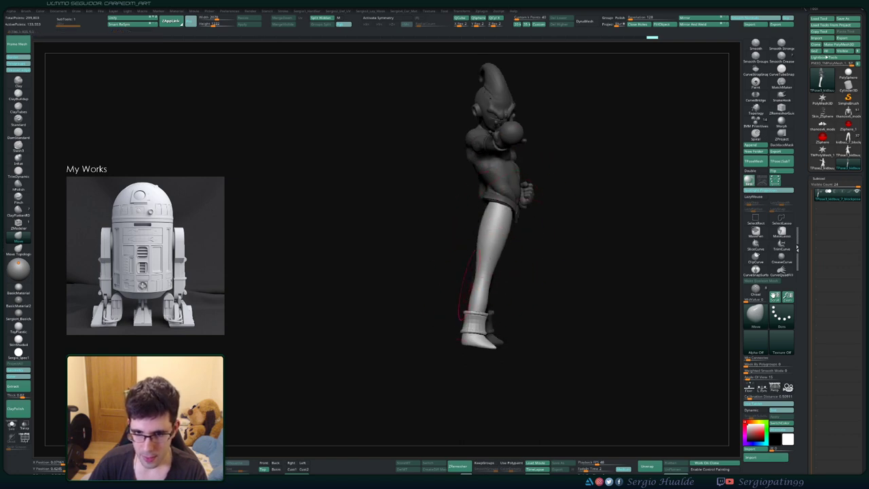
- Adjust the lower right leg above the ankle cuff with the Move Topological brush and check it from several angles
mouse_move(473, 292)
mouse_down()
mouse_move(589, 304)
mouse_move(553, 305)
mouse_up()
key(b)
key(m)
key(t)
drag(479, 291, 471, 293)
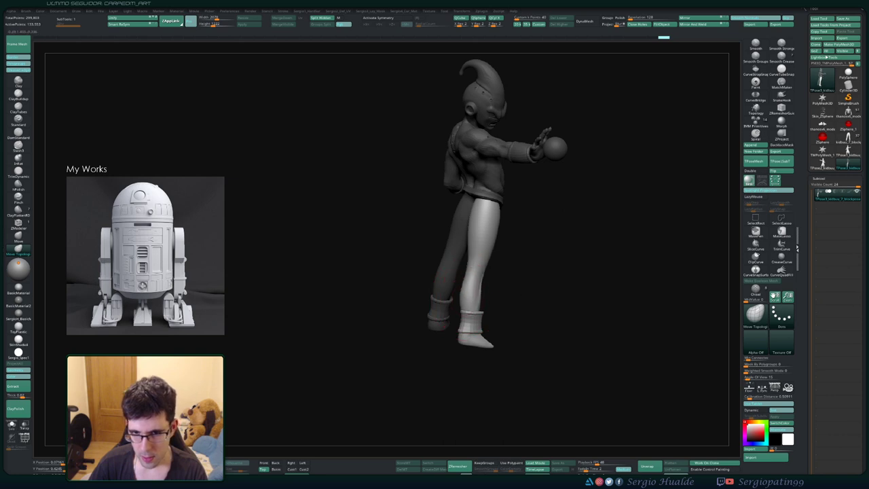
drag(529, 301, 487, 299)
drag(567, 280, 516, 277)
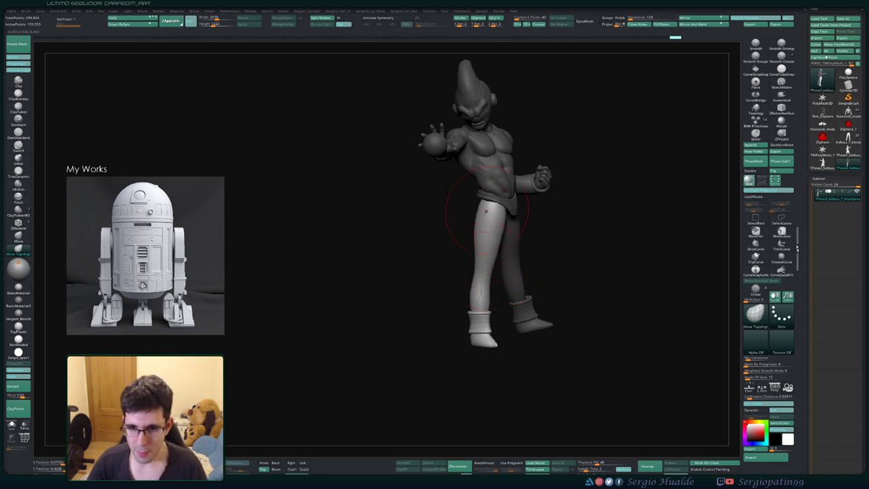
mouse_move(540, 265)
mouse_down()
mouse_move(486, 267)
mouse_move(542, 268)
mouse_move(506, 264)
mouse_move(457, 293)
mouse_up()
- Replace the leg mask with one that leaves only the right ankle cuff and boot unmasked
mouse_move(429, 298)
right_down()
mouse_move(471, 297)
mouse_move(460, 292)
right_up()
ctrl+shift+click(470, 248)
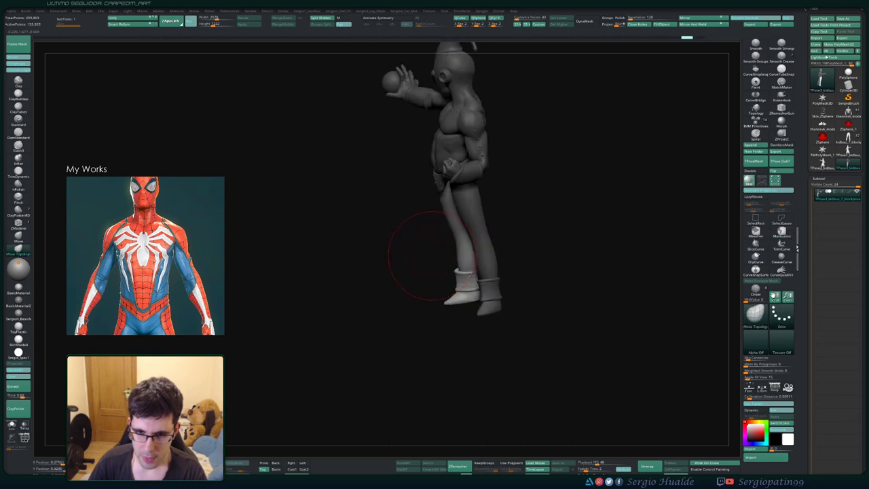
key(w)
ctrl+drag(462, 240, 449, 203)
mouse_move(501, 261)
ctrl+mouse_down()
mouse_move(546, 248)
mouse_move(610, 253)
ctrl+mouse_up()
key(q)
ctrl+click(473, 311)
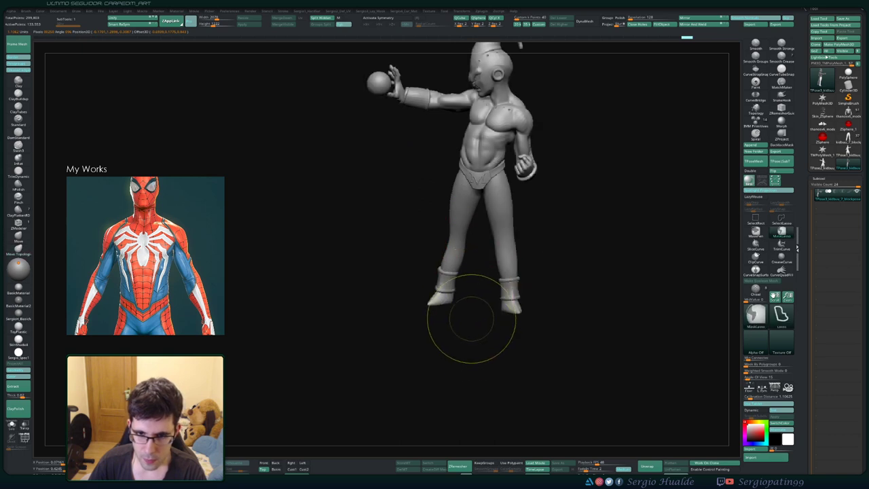
ctrl+click(472, 320)
ctrl+click(474, 312)
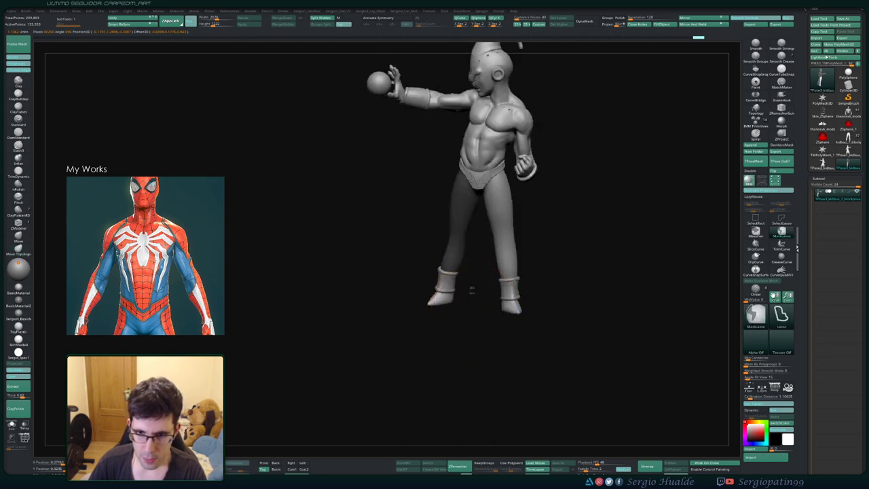
mouse_move(470, 290)
ctrl+mouse_down()
mouse_move(578, 77)
mouse_move(329, 47)
mouse_move(333, 68)
ctrl+mouse_up()
alt+drag(340, 149, 318, 144)
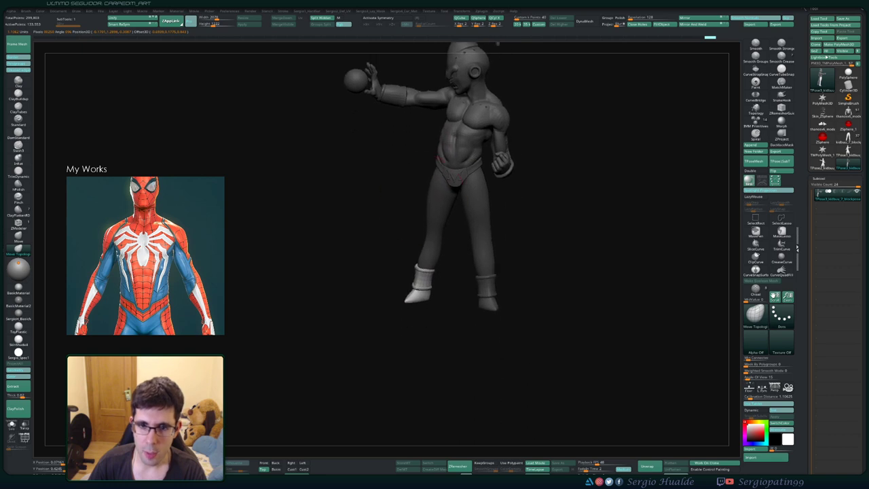
- Place the gizmo pivot at the right ankle and rotate the unmasked cuff and boot
drag(498, 234, 413, 234)
key(w)
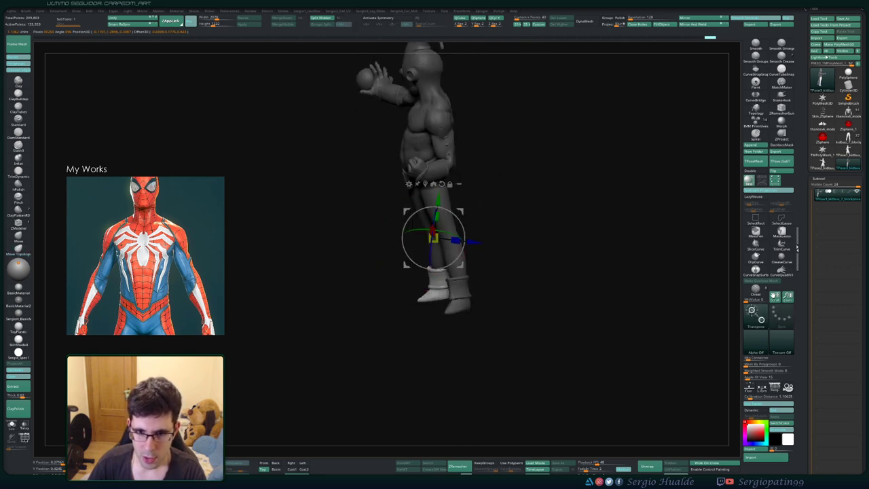
drag(503, 246, 611, 258)
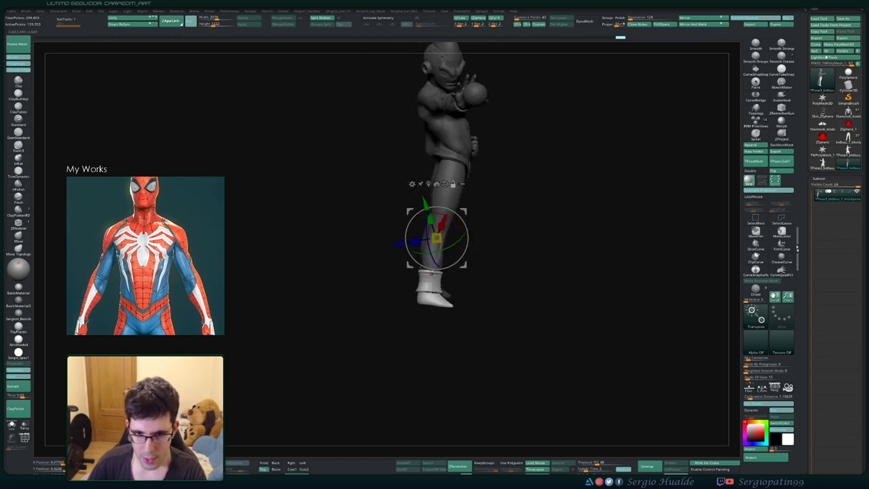
alt+click(431, 273)
mouse_move(406, 253)
mouse_down()
mouse_move(298, 262)
mouse_move(298, 227)
mouse_up()
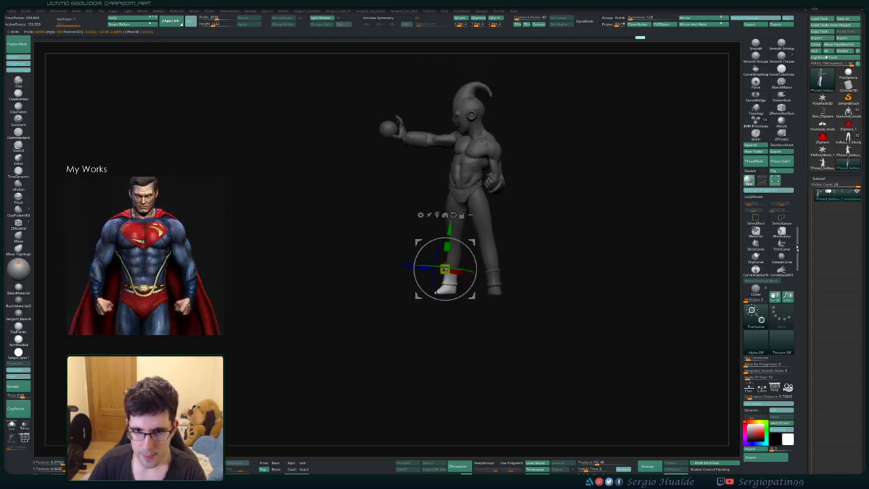
- Fine-tune the rotation of the right cuff and boot from the front and clear the mask
key(q)
mouse_move(521, 248)
mouse_down()
mouse_move(536, 246)
mouse_move(521, 242)
mouse_move(505, 259)
mouse_move(529, 259)
mouse_up()
ctrl+right_drag(465, 190, 468, 238)
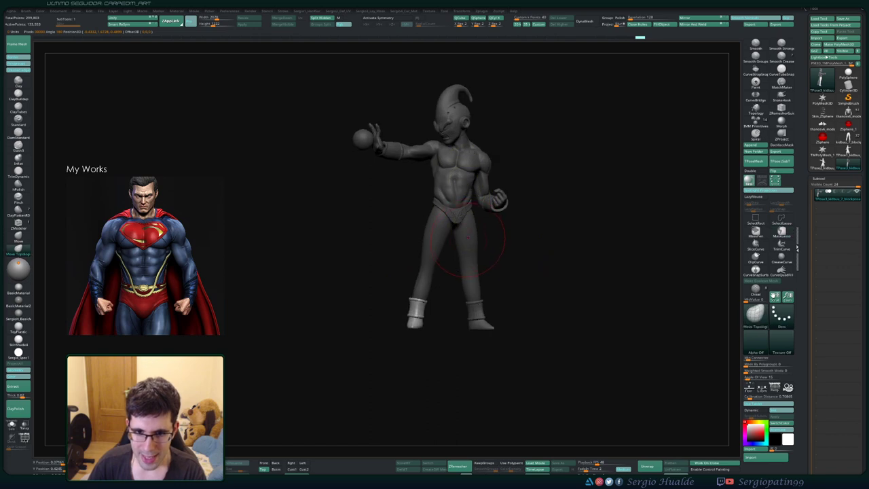
key(w)
mouse_move(439, 329)
mouse_down()
mouse_move(445, 332)
mouse_move(446, 314)
mouse_up()
key(q)
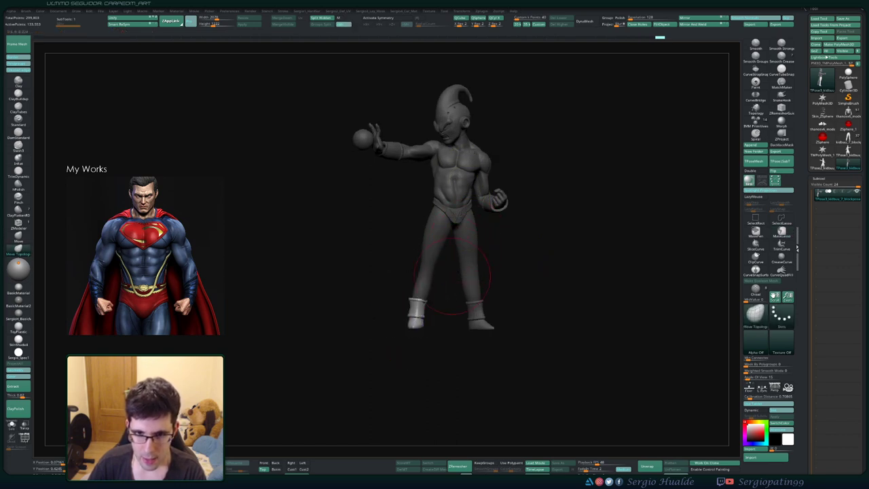
mouse_move(466, 255)
alt+mouse_down()
mouse_move(455, 281)
mouse_move(489, 288)
mouse_move(484, 280)
alt+mouse_up()
key(ctrl)
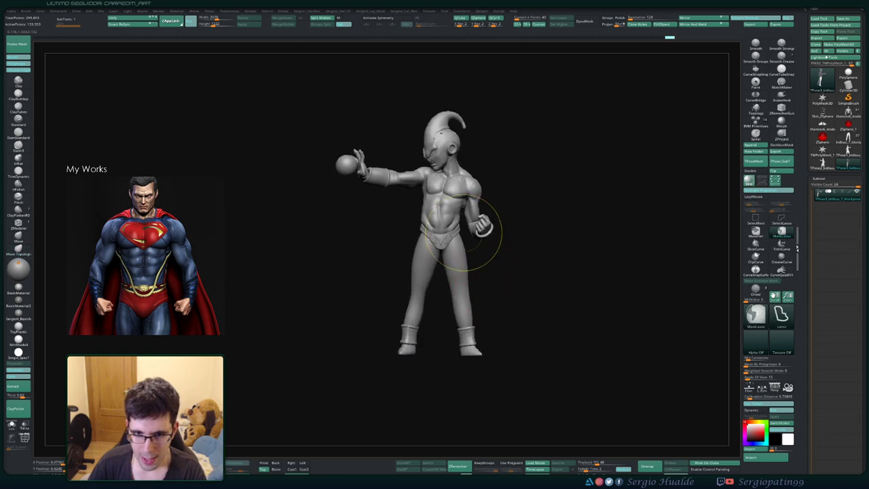
- Lasso-mask the hips and legs, soften the mask edge and invert it so only the lower body stays unmasked
ctrl+drag(399, 231, 510, 367)
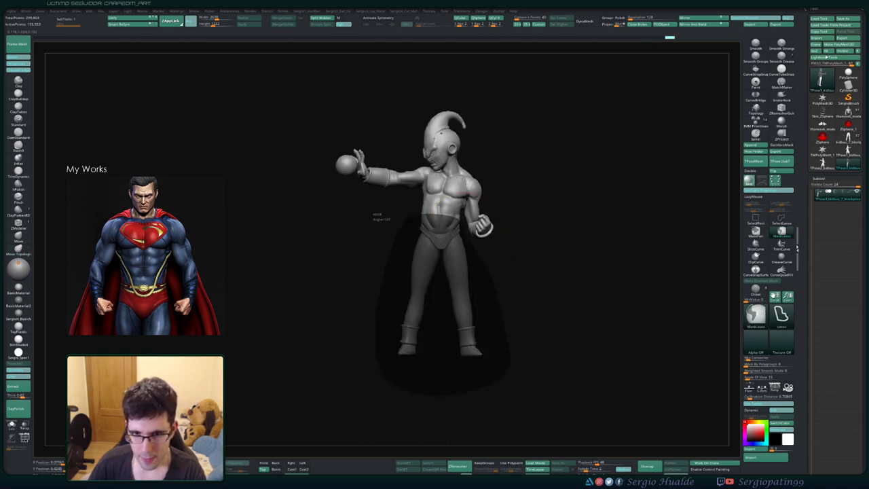
ctrl+drag(401, 218, 407, 215)
mouse_move(508, 277)
mouse_down()
mouse_move(468, 261)
mouse_move(461, 247)
mouse_up()
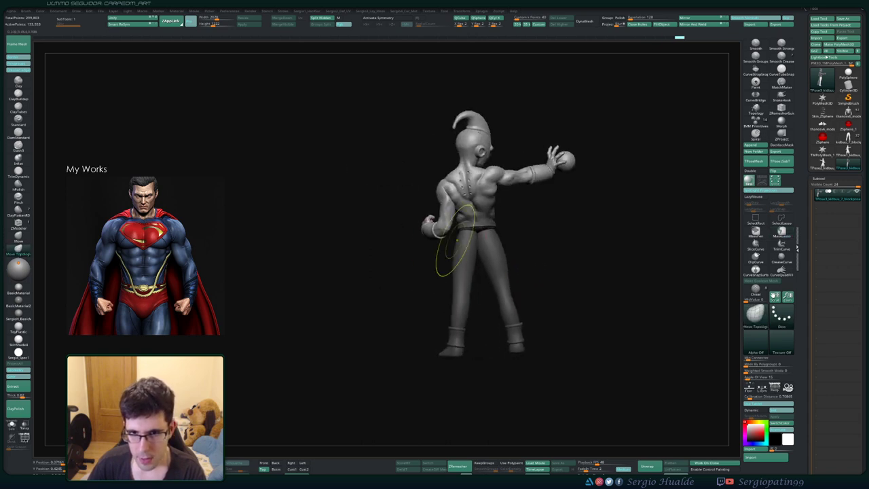
ctrl+right_drag(462, 247, 551, 233)
mouse_move(555, 217)
ctrl+mouse_down()
mouse_move(469, 217)
mouse_move(541, 233)
ctrl+mouse_up()
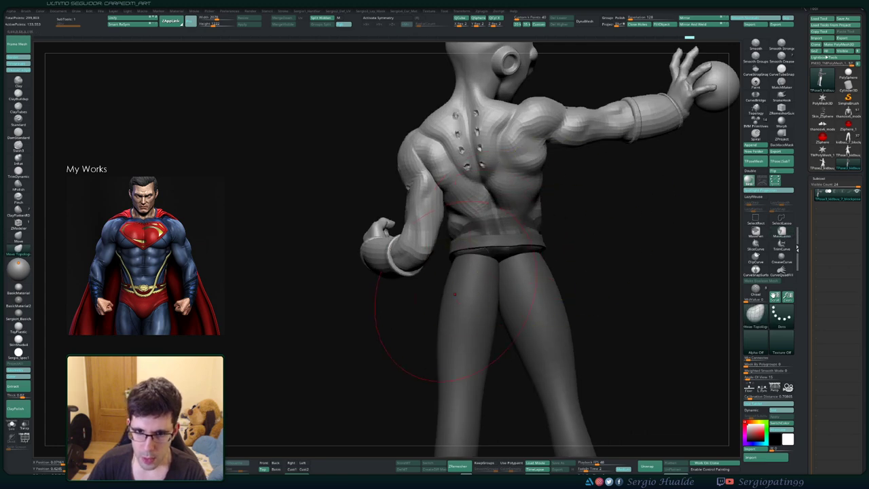
mouse_move(422, 302)
right_down()
mouse_move(505, 305)
mouse_move(477, 264)
right_up()
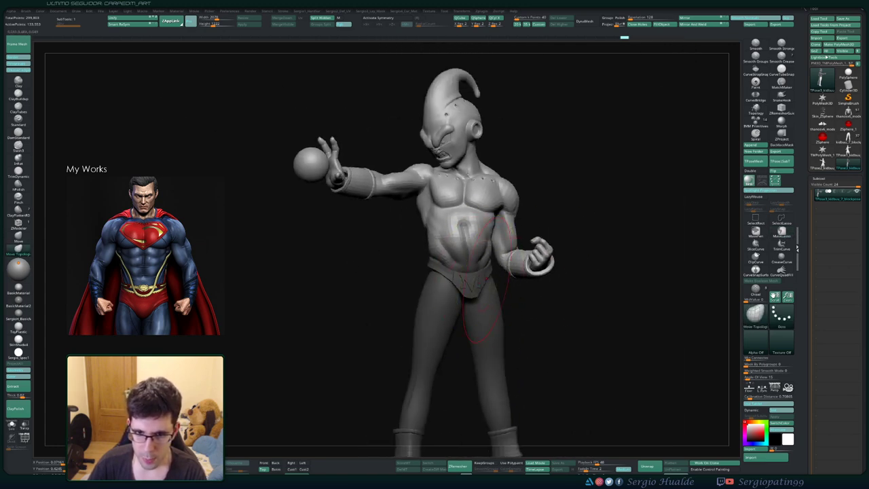
ctrl+click(526, 315)
mouse_move(534, 334)
alt+right_down()
mouse_move(535, 261)
mouse_move(514, 260)
alt+right_up()
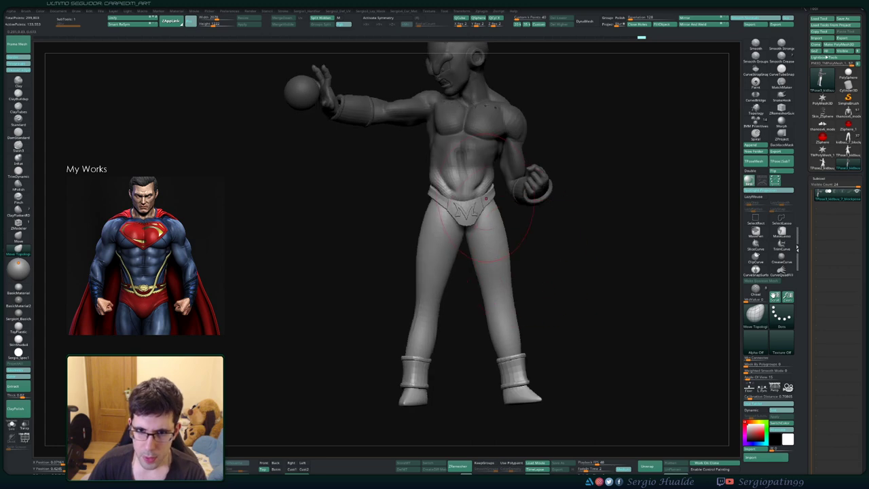
- Place the gizmo pivot at the waist, rotate the lower body slightly beneath the torso and clear the mask
key(w)
alt+click(464, 173)
drag(491, 189, 486, 195)
key(q)
mouse_move(490, 203)
ctrl+right_down()
mouse_move(444, 227)
mouse_move(507, 221)
mouse_move(490, 233)
mouse_move(528, 230)
mouse_move(441, 232)
mouse_move(494, 224)
mouse_move(515, 243)
mouse_move(485, 243)
mouse_move(564, 251)
mouse_move(461, 260)
ctrl+right_up()
key(w)
key(q)
key(w)
click(475, 143)
ctrl+drag(519, 237, 533, 255)
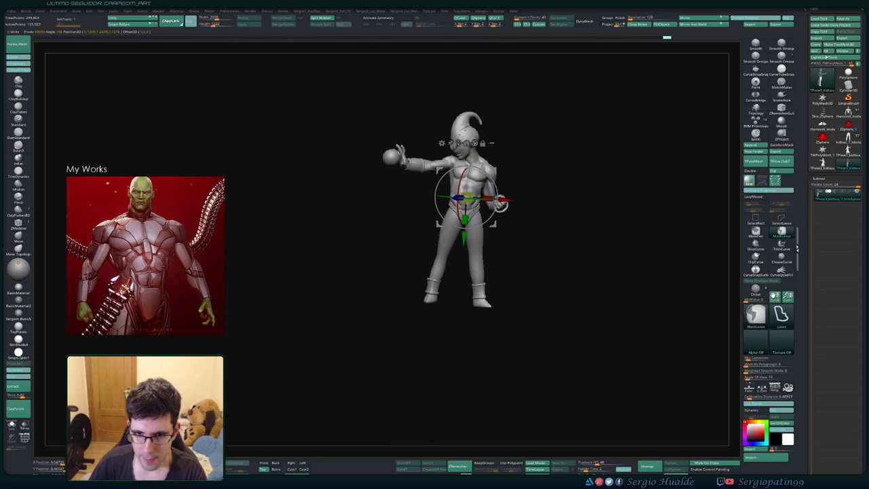
- Mask the figure so only its left leg is unmasked and place the gizmo pivot at the left hip
ctrl+click(480, 261)
key(q)
right_drag(510, 272, 502, 272)
mouse_move(514, 268)
ctrl+mouse_down()
mouse_move(521, 310)
mouse_move(520, 298)
ctrl+mouse_up()
mouse_move(509, 234)
ctrl+right_down()
mouse_move(496, 259)
mouse_move(500, 231)
ctrl+right_up()
key(w)
alt+click(469, 191)
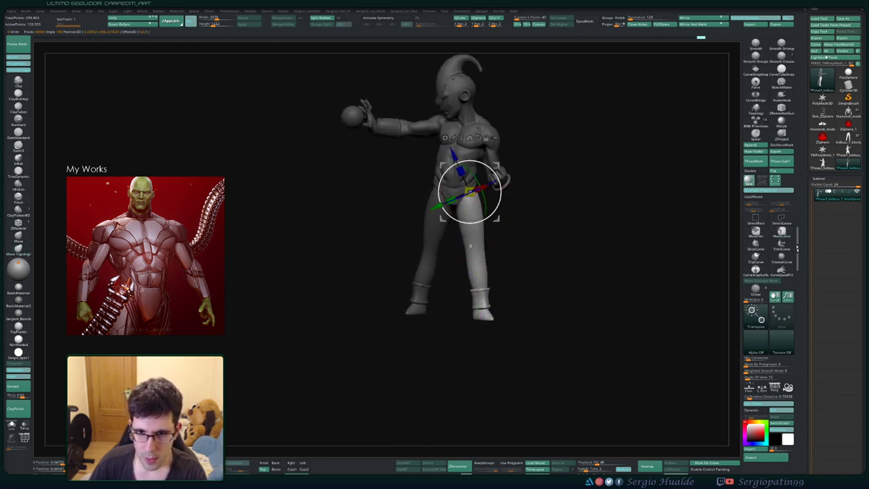
- Rotate the left leg around the hip pivot, adjusting its angle from the front and the side
mouse_move(489, 216)
mouse_down()
mouse_move(494, 210)
mouse_move(484, 212)
mouse_up()
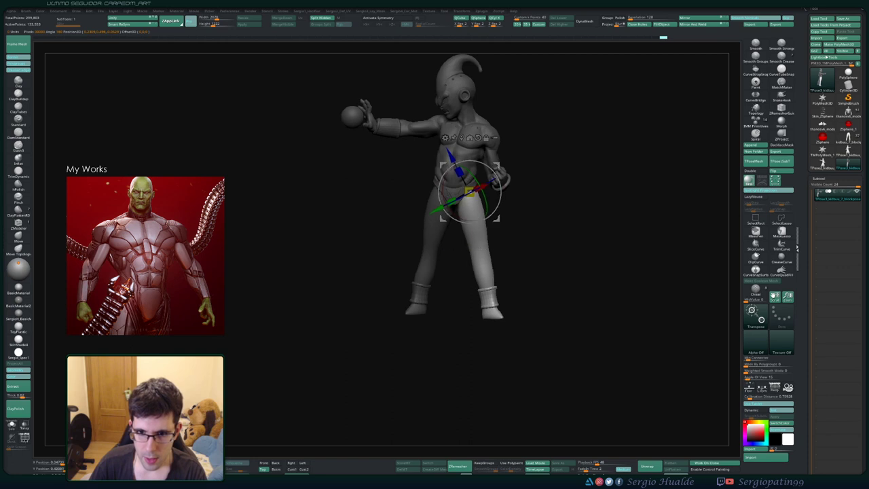
right_drag(519, 229, 478, 228)
drag(485, 219, 474, 223)
right_drag(484, 234, 564, 238)
drag(480, 221, 482, 221)
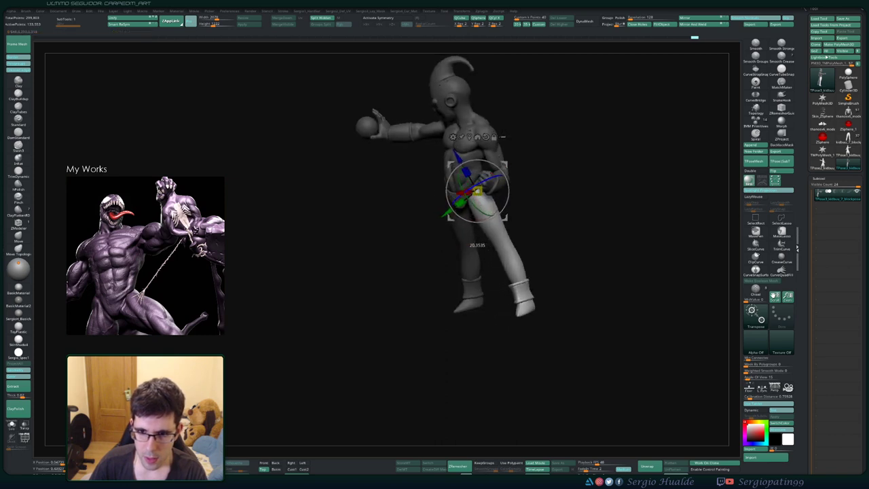
mouse_move(498, 234)
right_down()
mouse_move(528, 234)
mouse_move(497, 234)
mouse_move(500, 256)
mouse_move(501, 247)
right_up()
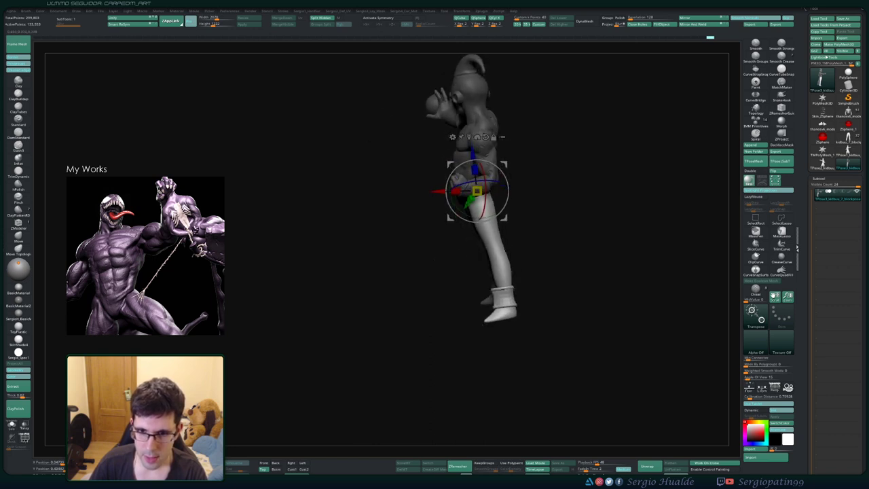
- Add the left thigh to the mask, place the pivot at the knee and adjust the lower leg's angle
ctrl+drag(547, 171, 456, 138)
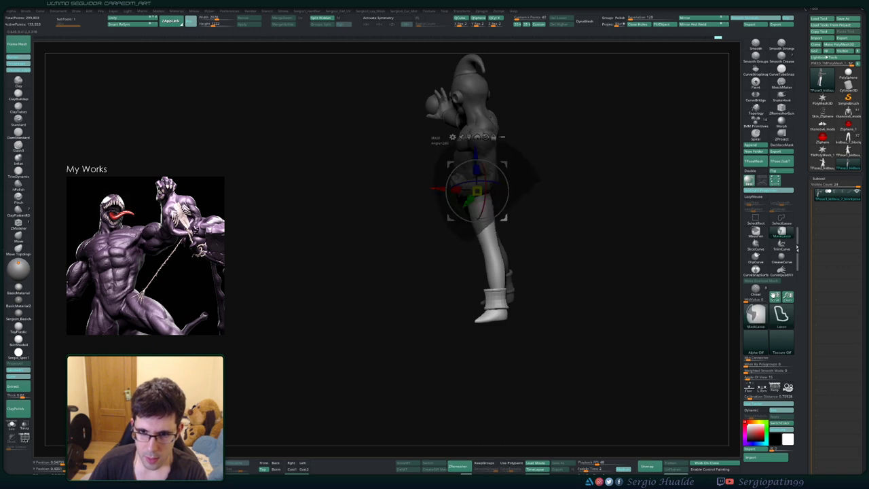
ctrl+drag(476, 236, 510, 229)
alt+click(491, 241)
mouse_move(491, 241)
right_down()
mouse_move(475, 246)
mouse_move(550, 233)
mouse_move(448, 237)
mouse_move(489, 237)
right_up()
- Leave only the left cuff and boot unmasked, rotate them around an ankle pivot and undo the last change
mouse_move(515, 286)
ctrl+mouse_down()
mouse_move(378, 248)
mouse_move(526, 160)
ctrl+mouse_up()
alt+click(510, 287)
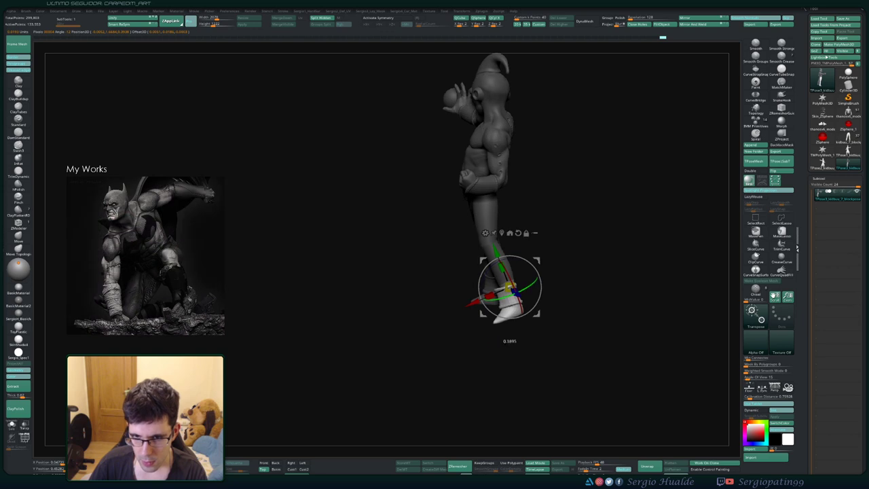
ctrl+click(512, 303)
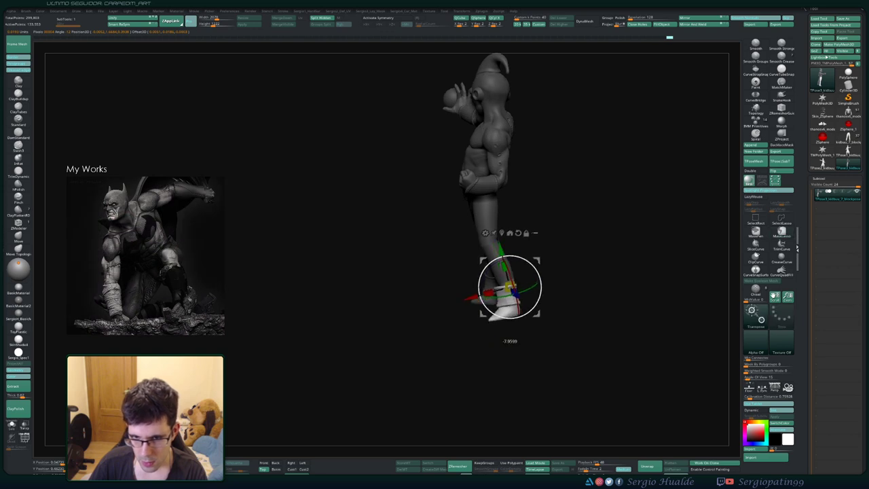
drag(538, 313, 551, 368)
right_drag(564, 363, 604, 356)
key(ctrl+z)
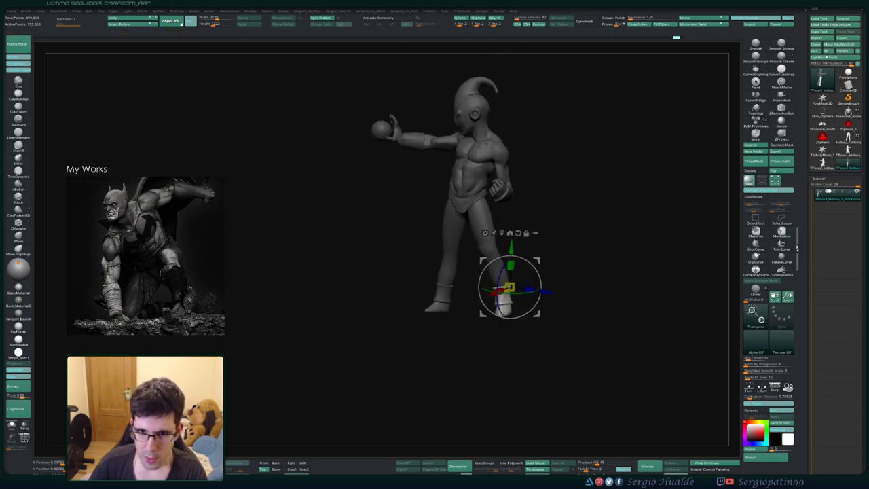
- Rebuild the mask to free the entire left leg, place the pivot at the hip and rotate the leg slightly outward
ctrl+click(601, 346)
key(q)
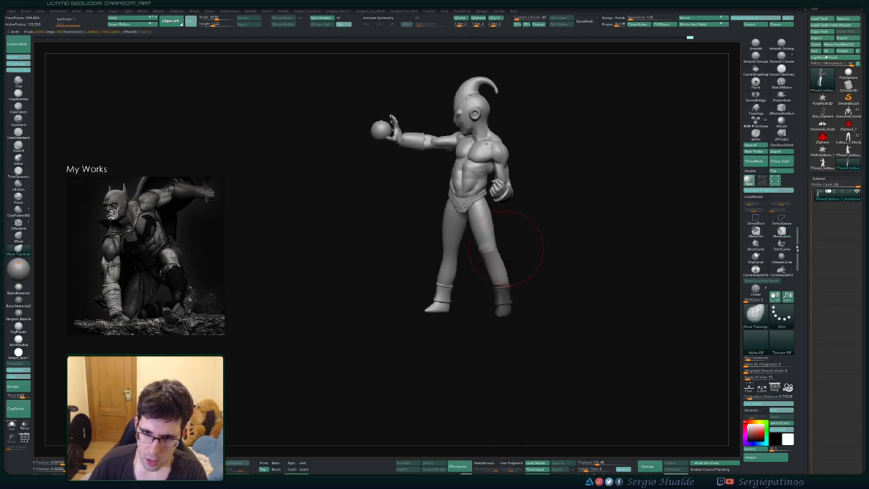
key(w)
ctrl+click(487, 246)
key(q)
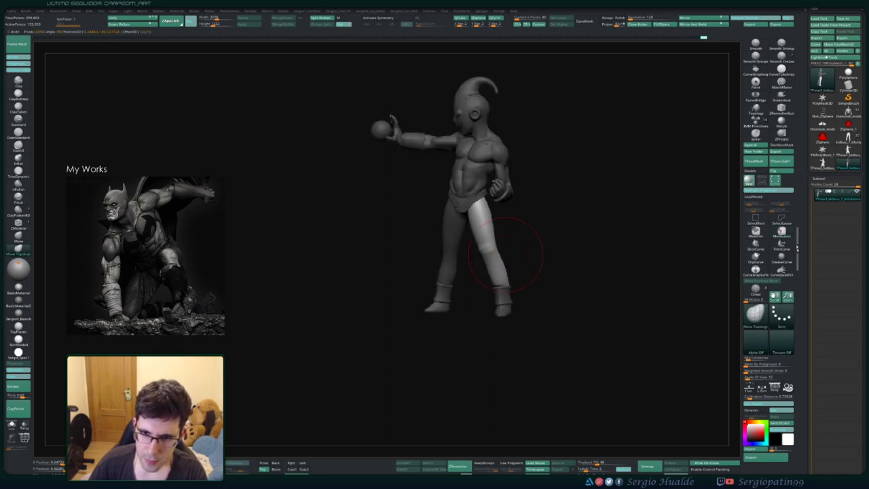
mouse_move(526, 273)
ctrl+alt+mouse_down()
mouse_move(478, 314)
mouse_move(546, 298)
ctrl+alt+mouse_up()
key(w)
alt+click(478, 206)
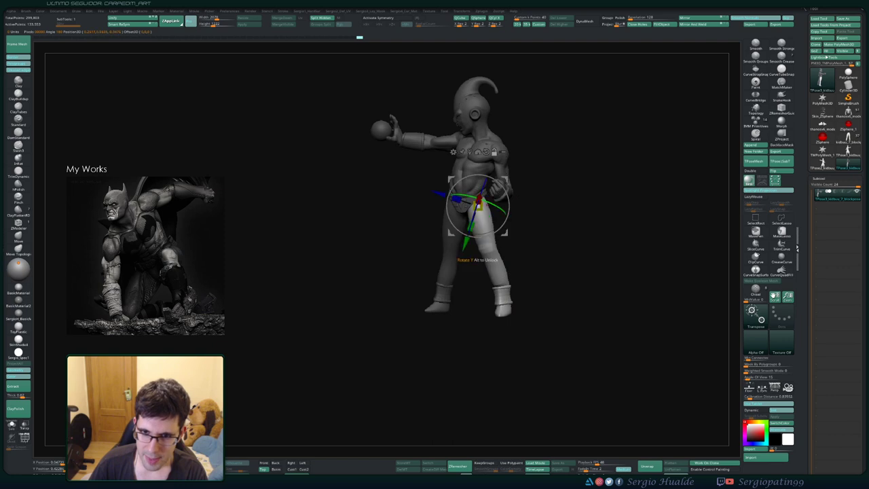
drag(507, 180, 510, 181)
drag(547, 221, 529, 221)
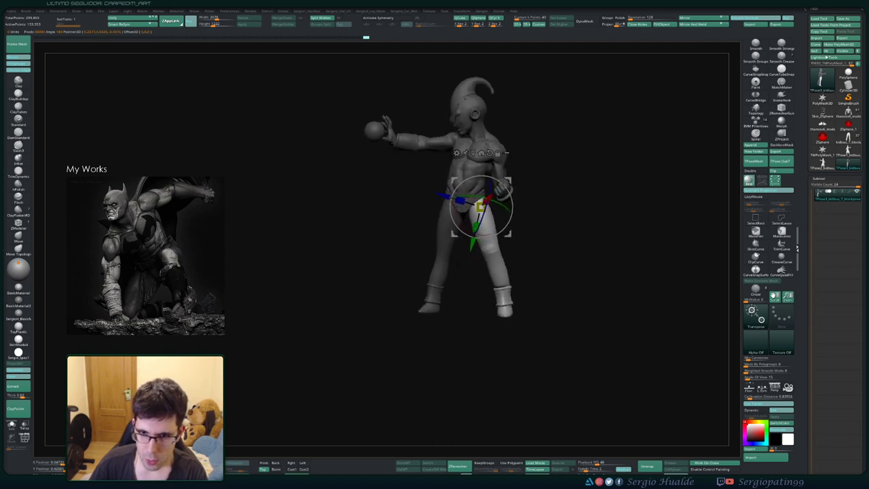
- Reshape the left leg between knee and ankle with the Move Topological brush, working from front and back
key(q)
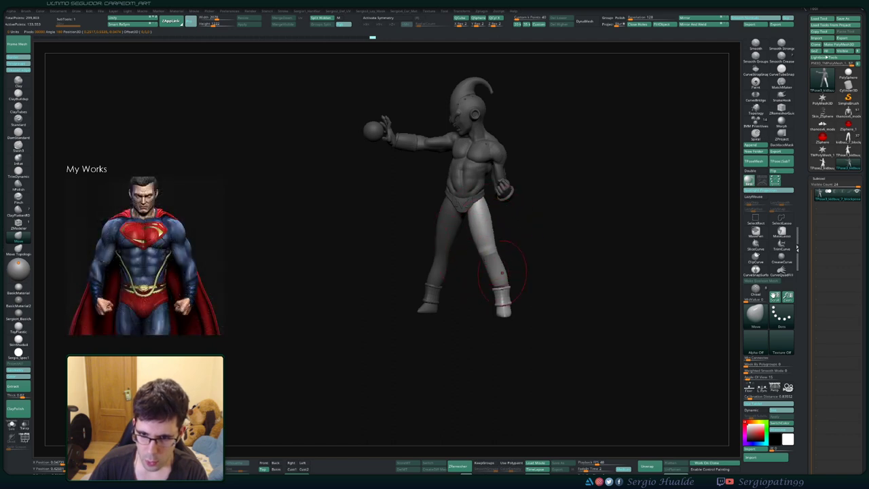
key(b)
key(m)
key(t)
drag(496, 275, 487, 274)
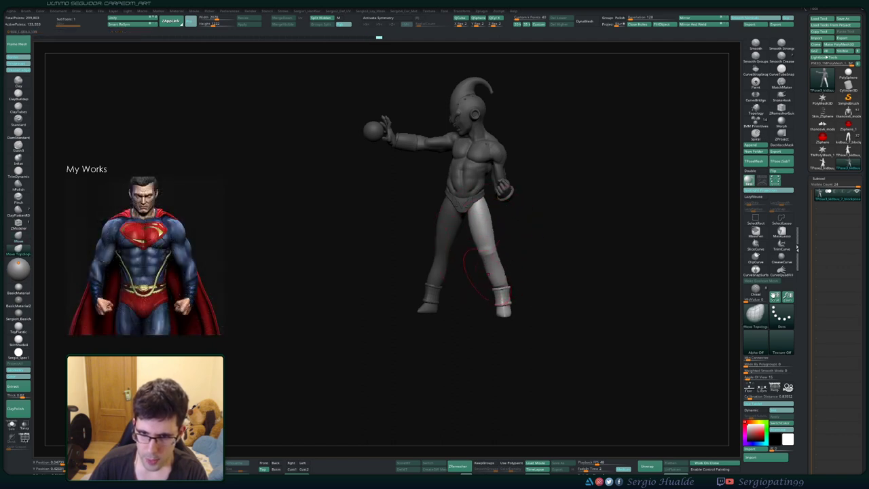
mouse_move(598, 274)
mouse_down()
mouse_move(511, 266)
mouse_move(584, 261)
mouse_move(533, 237)
mouse_move(559, 239)
mouse_move(492, 252)
mouse_up()
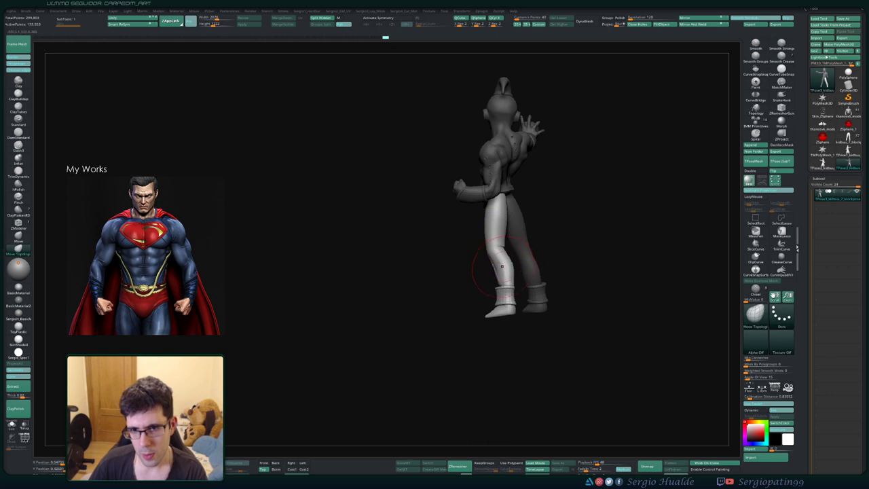
drag(475, 281, 471, 279)
mouse_move(529, 261)
mouse_down()
mouse_move(606, 243)
mouse_move(538, 247)
mouse_move(577, 230)
mouse_up()
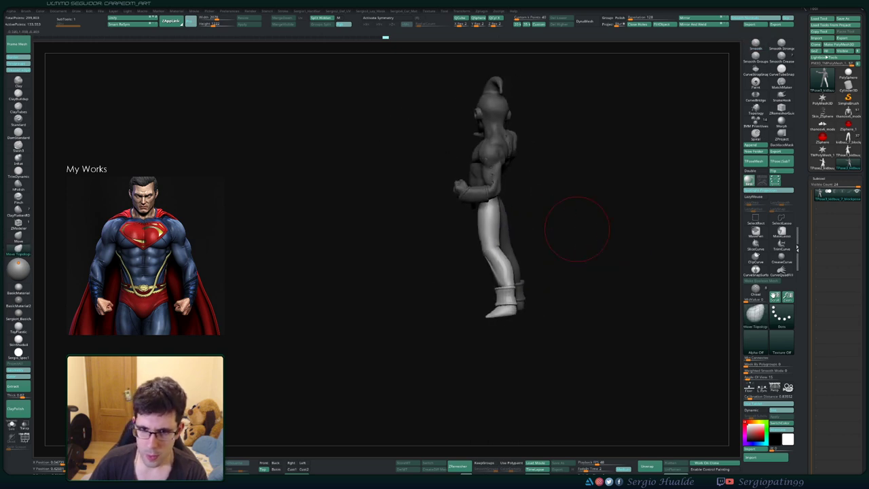
- Reposition the gizmo pivot at the left hip in side view and swing the unmasked leg forward
key(w)
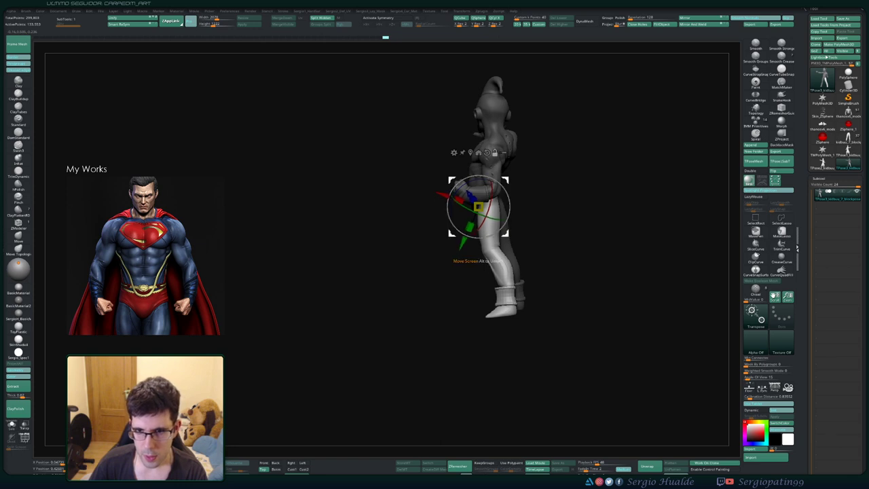
alt+drag(479, 207, 486, 200)
drag(513, 227, 512, 226)
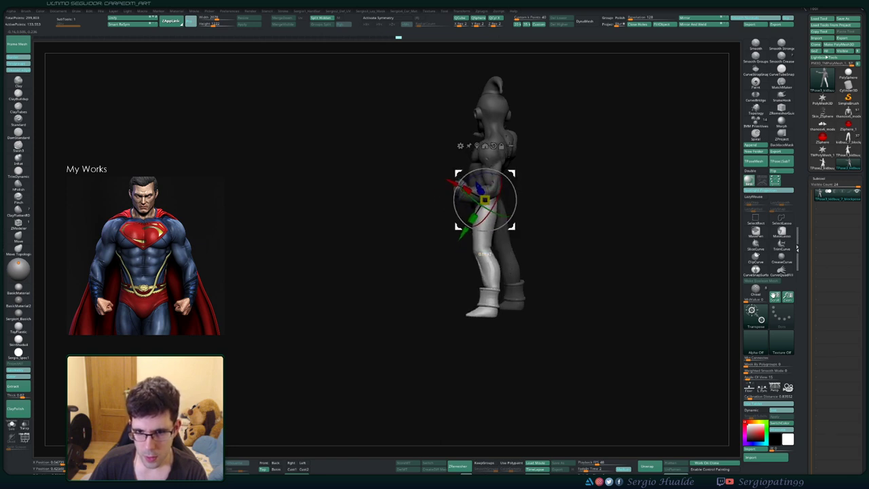
- Mask the left thigh, rotate the lower leg around a knee pivot and clear the mask
key(ctrl)
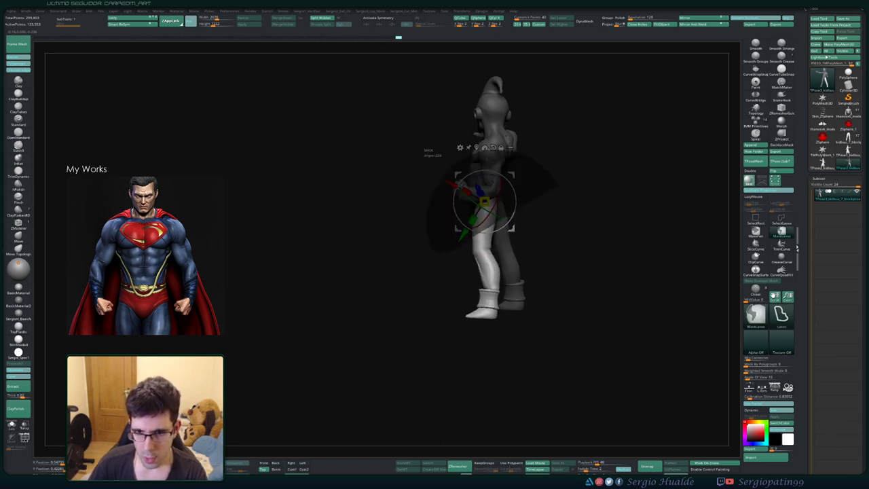
drag(583, 268, 543, 267)
drag(483, 248, 482, 303)
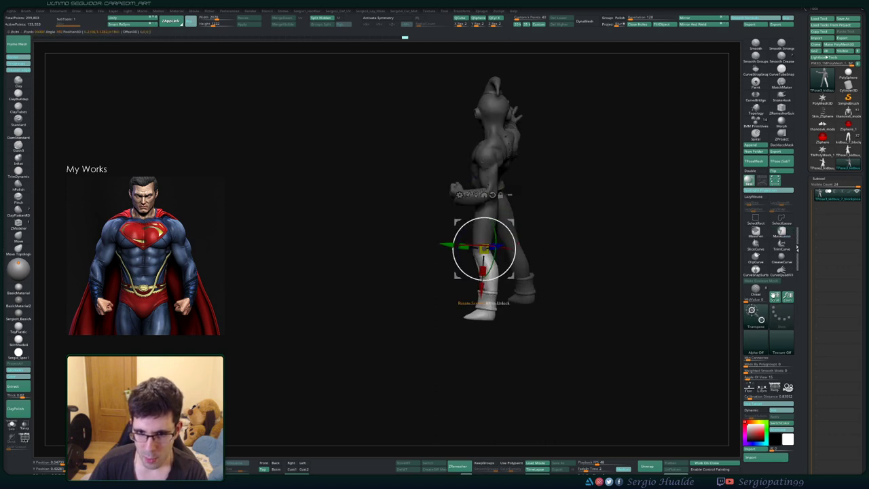
drag(515, 254, 515, 250)
drag(570, 271, 641, 270)
ctrl+right_drag(642, 270, 641, 238)
drag(641, 270, 597, 270)
ctrl+right_drag(597, 270, 597, 302)
drag(597, 302, 587, 302)
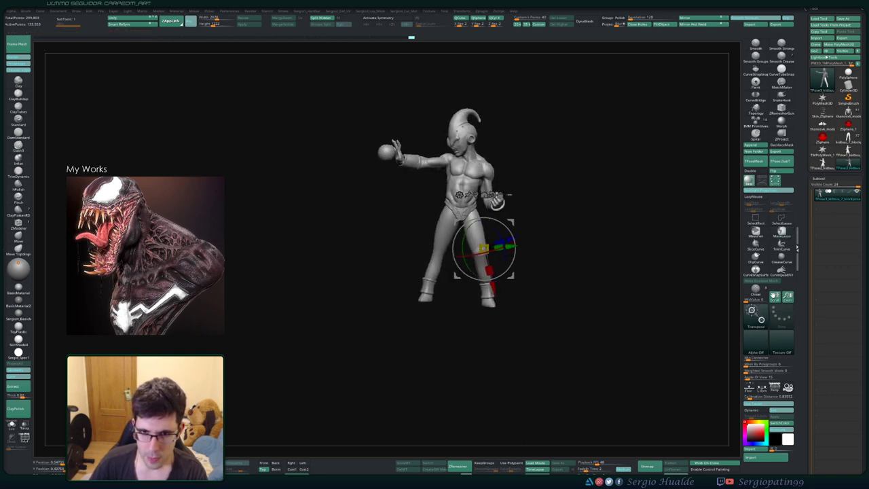
- Lasso-mask the hips and legs again, then soften and invert the mask to free the lower body
key(q)
drag(494, 224, 481, 224)
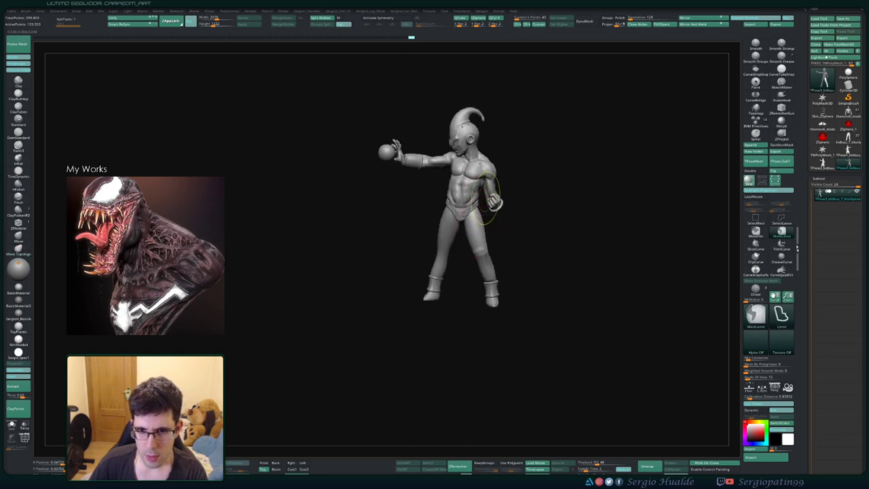
ctrl+drag(416, 205, 525, 310)
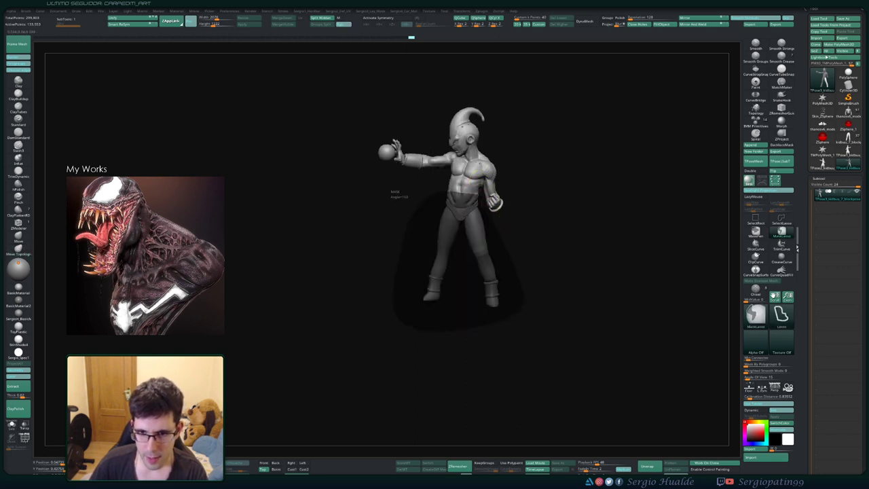
drag(529, 221, 484, 222)
ctrl+click(523, 200)
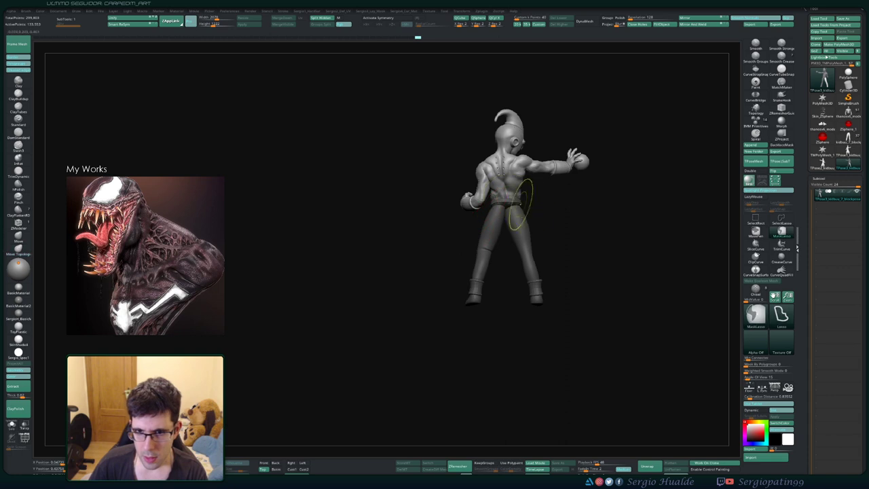
drag(526, 201, 587, 205)
ctrl+click(577, 204)
- Rotate the lower body around a pivot at the waist, clear the mask and check the stance from several angles
key(w)
alt+click(500, 189)
drag(522, 211, 525, 209)
key(q)
drag(561, 232, 615, 233)
mouse_move(477, 258)
mouse_down()
mouse_move(478, 247)
mouse_move(535, 248)
mouse_move(545, 270)
mouse_move(519, 268)
mouse_move(564, 262)
mouse_move(516, 260)
mouse_move(575, 246)
mouse_up()
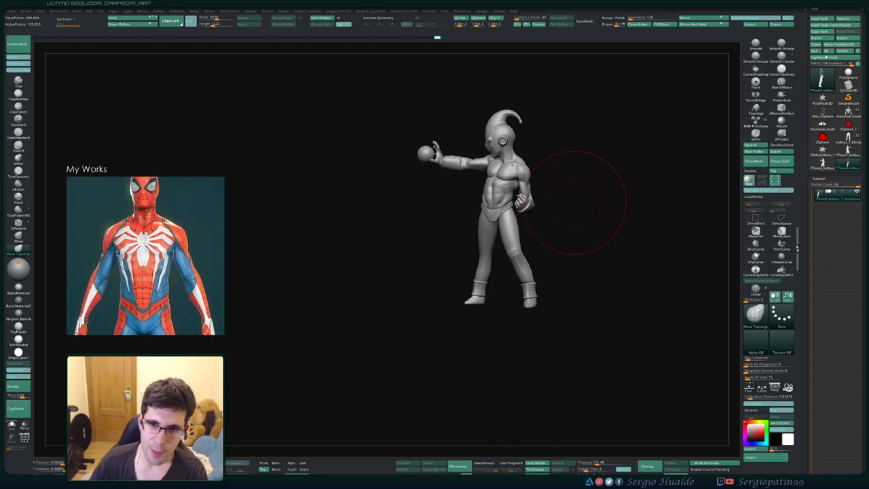
drag(575, 202, 589, 228)
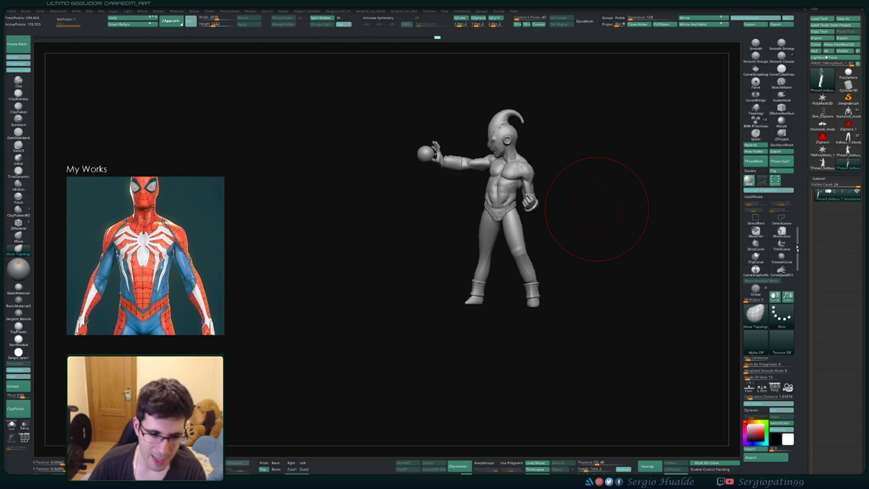
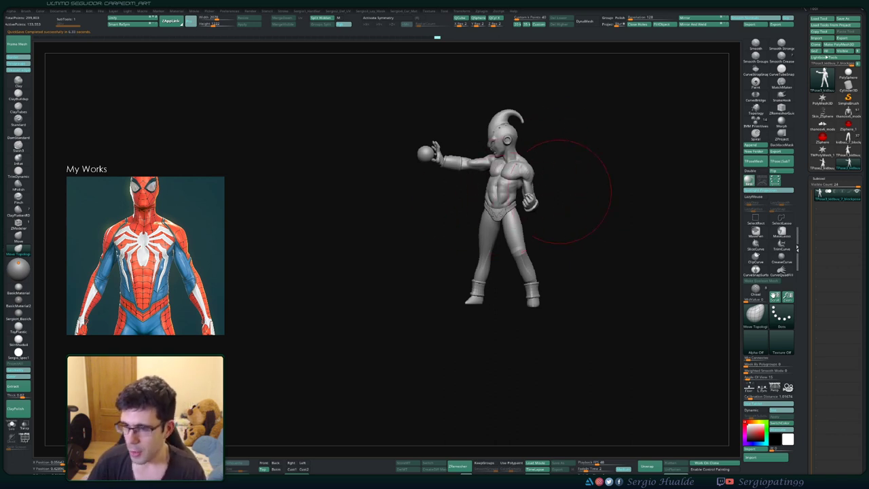
- Isolate the left leg with an inverted mask and position the gizmo pivot at its hip from front and back
drag(560, 191, 621, 197)
mouse_move(530, 225)
alt+mouse_down()
mouse_move(522, 235)
mouse_move(544, 298)
mouse_move(484, 378)
mouse_move(533, 350)
alt+mouse_up()
key(w)
ctrl+click(504, 242)
mouse_move(462, 364)
ctrl+mouse_down()
mouse_move(428, 368)
mouse_move(426, 327)
ctrl+mouse_up()
alt+drag(408, 339, 393, 370)
alt+drag(488, 276, 483, 241)
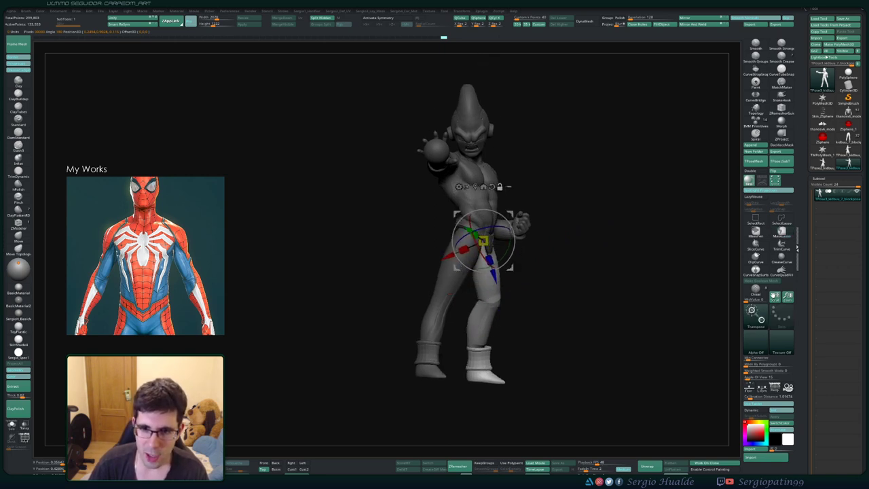
drag(394, 346, 536, 343)
alt+drag(483, 240, 496, 238)
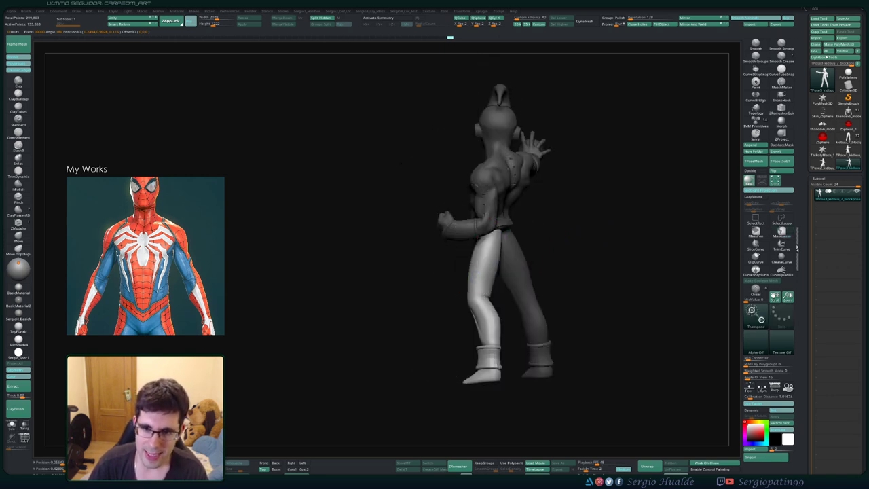
- Set the pivot at the left hip and adjust the isolated left leg's angle from the back, side and front
drag(394, 346, 475, 345)
drag(509, 248, 512, 239)
drag(407, 342, 388, 343)
alt+drag(485, 239, 493, 235)
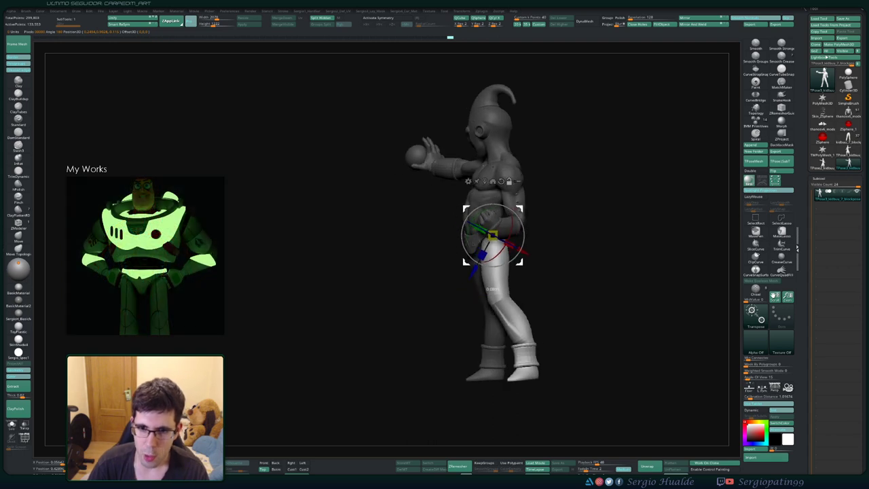
drag(394, 345, 470, 345)
drag(523, 244, 523, 240)
mouse_move(394, 345)
alt+mouse_down()
mouse_move(399, 289)
mouse_move(414, 306)
alt+mouse_up()
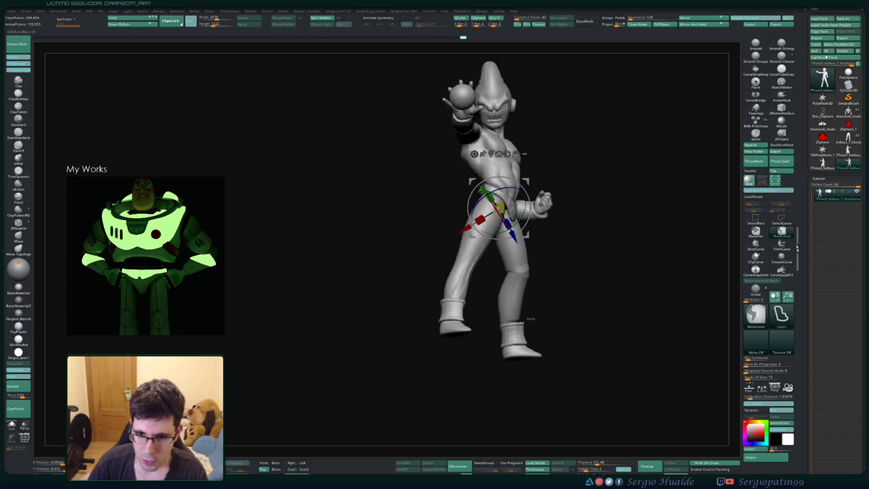
- Isolate the left foot and boot with an inverted lasso mask and rotate them around an ankle pivot, ending with the mask cleared
ctrl+drag(483, 330, 486, 323)
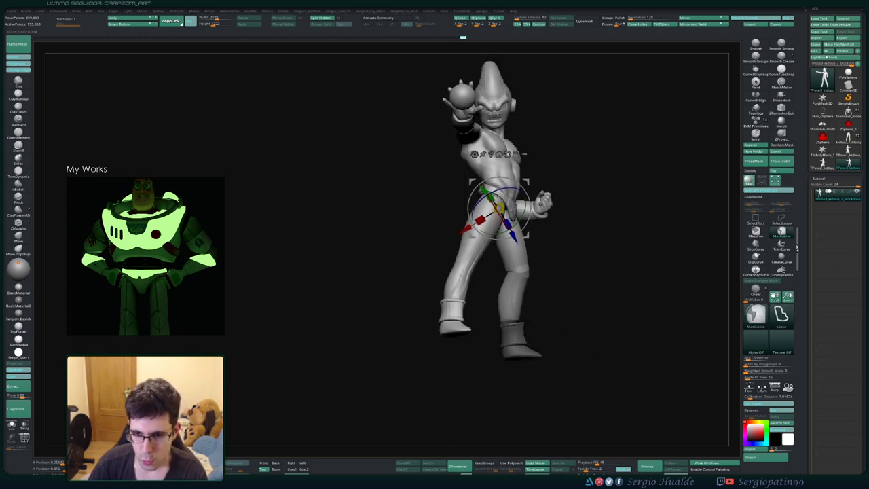
ctrl+click(479, 343)
alt+click(509, 322)
drag(567, 340, 565, 367)
drag(539, 328, 549, 303)
key(q)
drag(548, 302, 536, 295)
mouse_move(536, 296)
right_down()
mouse_move(543, 329)
mouse_move(518, 312)
mouse_move(519, 338)
mouse_move(535, 328)
mouse_move(535, 302)
right_up()
key(w)
mouse_move(535, 303)
right_down()
mouse_move(547, 303)
mouse_move(532, 301)
right_up()
key(q)
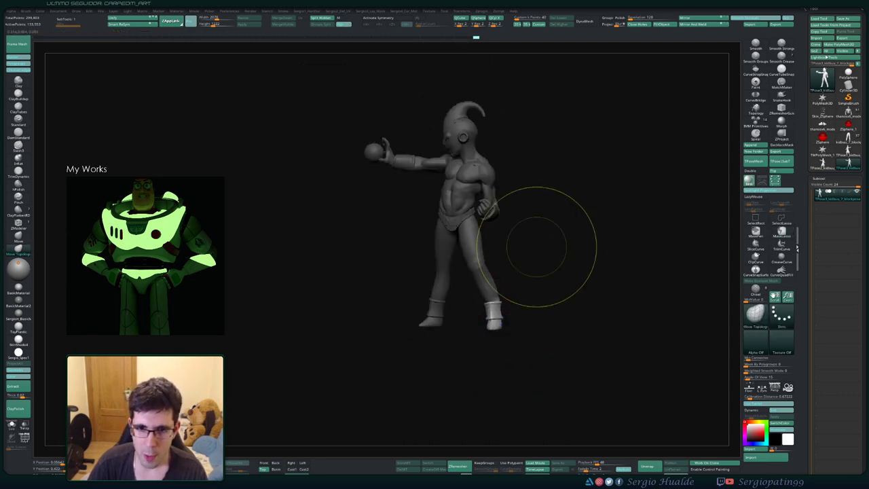
ctrl+drag(535, 247, 540, 276)
- Nudge both feet into a better stance with the Move brush and undo the last adjustment
right_drag(489, 272, 502, 272)
drag(490, 272, 494, 272)
mouse_move(502, 272)
right_down()
mouse_move(549, 275)
mouse_move(505, 277)
mouse_move(520, 281)
mouse_move(505, 282)
mouse_move(516, 291)
right_up()
key(s)
key(b)
key(m)
key(v)
drag(480, 304, 485, 313)
key(s)
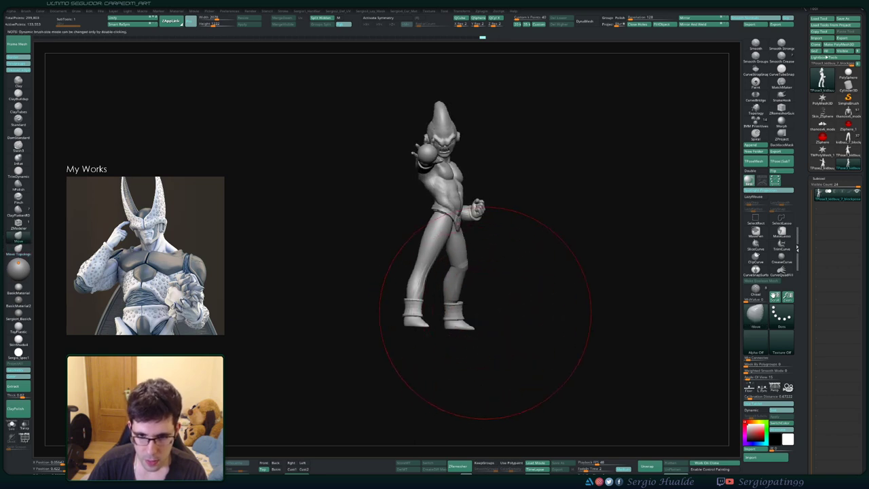
mouse_move(485, 313)
right_down()
mouse_move(535, 313)
mouse_move(487, 314)
right_up()
drag(456, 317, 463, 317)
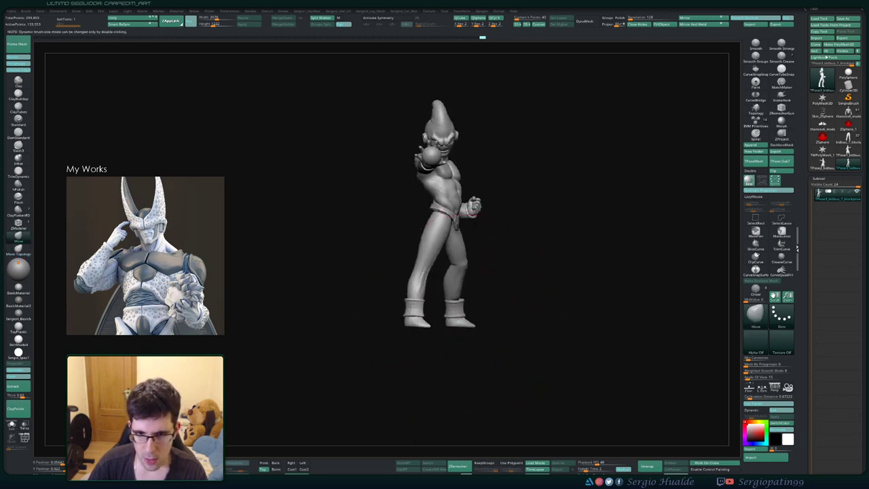
mouse_move(415, 326)
right_down()
mouse_move(369, 325)
mouse_move(420, 325)
right_up()
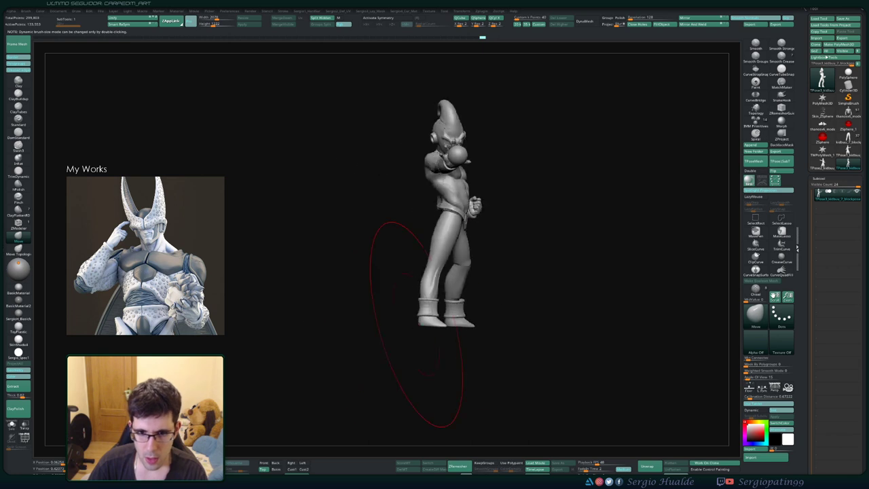
drag(417, 324, 411, 324)
mouse_move(435, 325)
ctrl+right_down()
mouse_move(468, 296)
mouse_move(488, 296)
mouse_move(477, 333)
ctrl+right_up()
key(ctrl+z)
right_drag(477, 333, 461, 333)
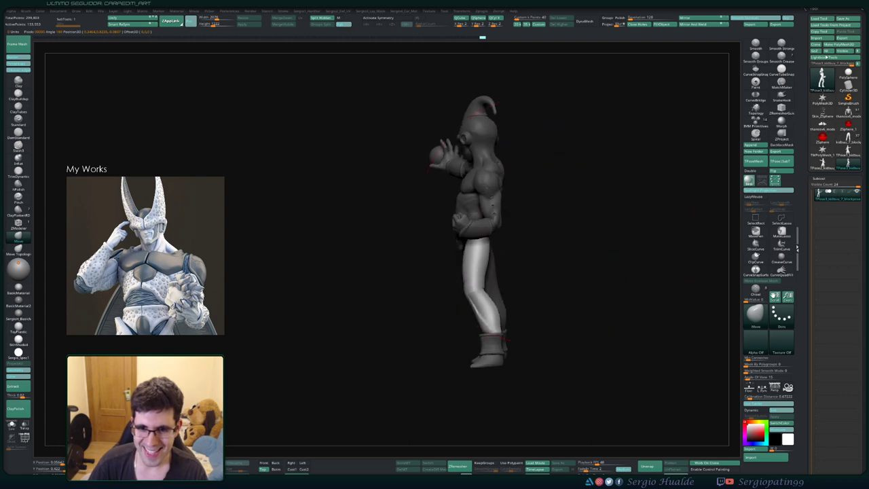
- Mask everything except the left foot, adjust its angle around an ankle pivot and clear the mask
drag(551, 221, 533, 233)
key(w)
drag(597, 258, 505, 264)
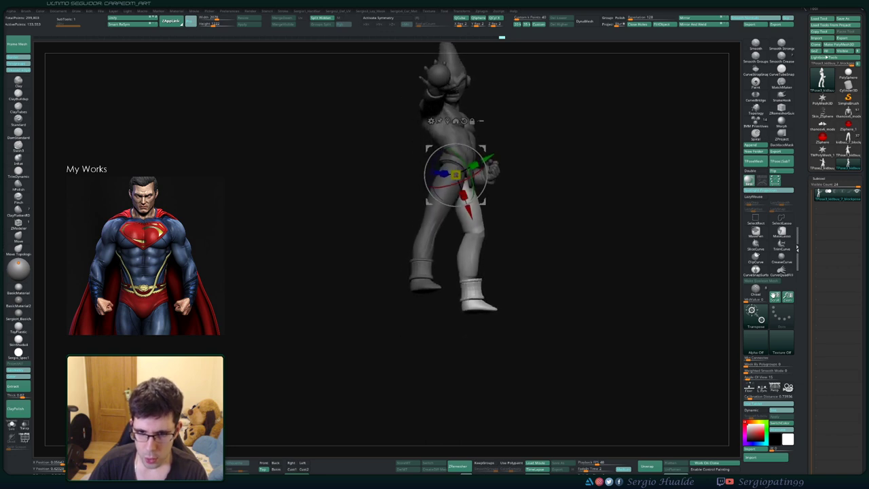
key(ctrl)
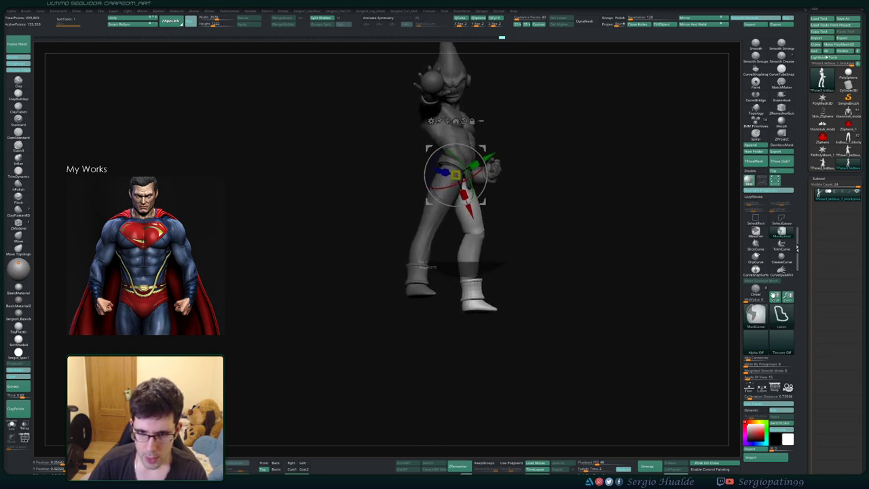
mouse_move(505, 265)
ctrl+mouse_down()
mouse_move(411, 109)
mouse_move(410, 122)
ctrl+mouse_up()
alt+click(466, 279)
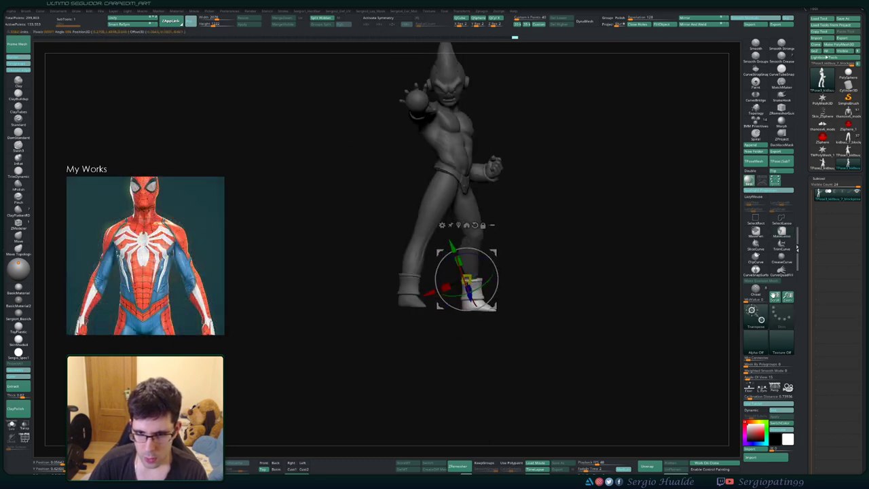
mouse_move(584, 265)
mouse_down()
mouse_move(512, 266)
mouse_move(638, 266)
mouse_move(520, 296)
mouse_up()
key(q)
ctrl+drag(459, 282, 481, 309)
- Isolate the right leg together with its boot using a mask and adjust the leg around a pivot at the hip
key(w)
ctrl+click(438, 234)
key(q)
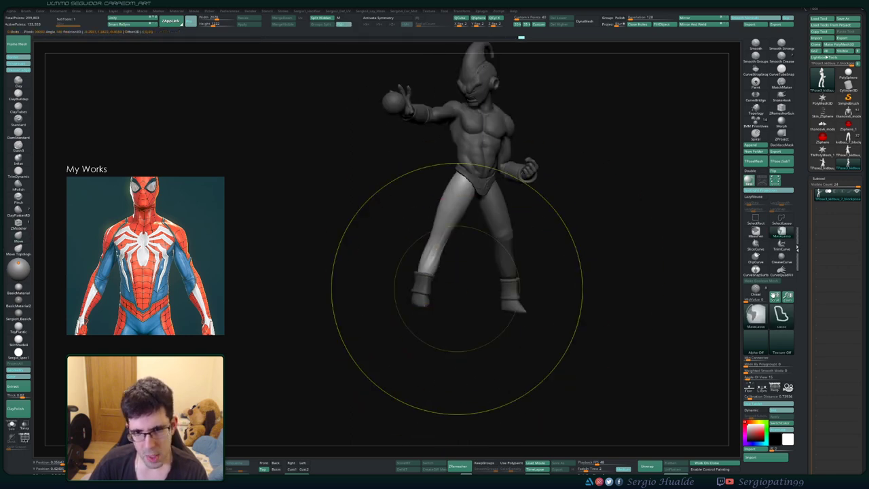
ctrl+alt+drag(447, 271, 450, 307)
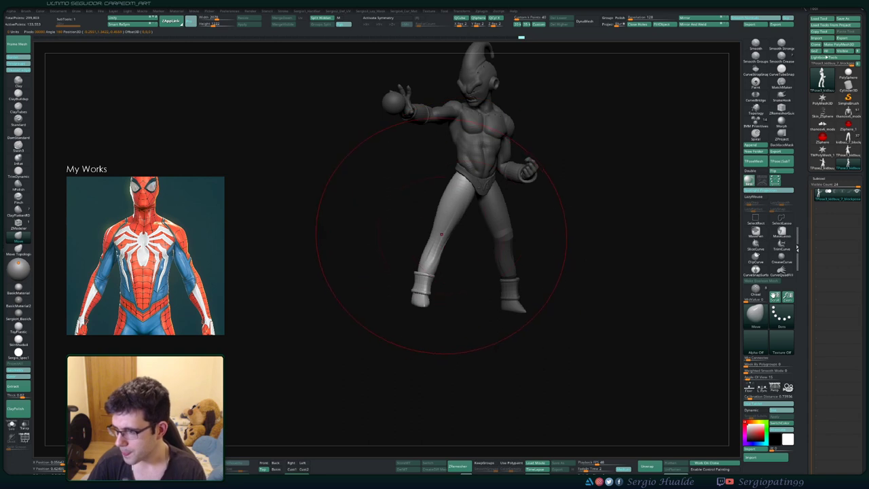
drag(470, 261, 533, 263)
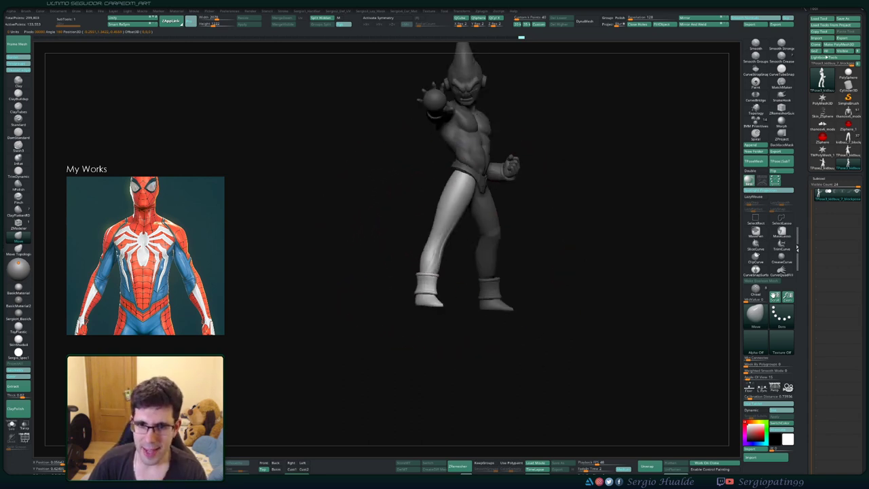
drag(465, 220, 452, 237)
key(w)
alt+click(458, 206)
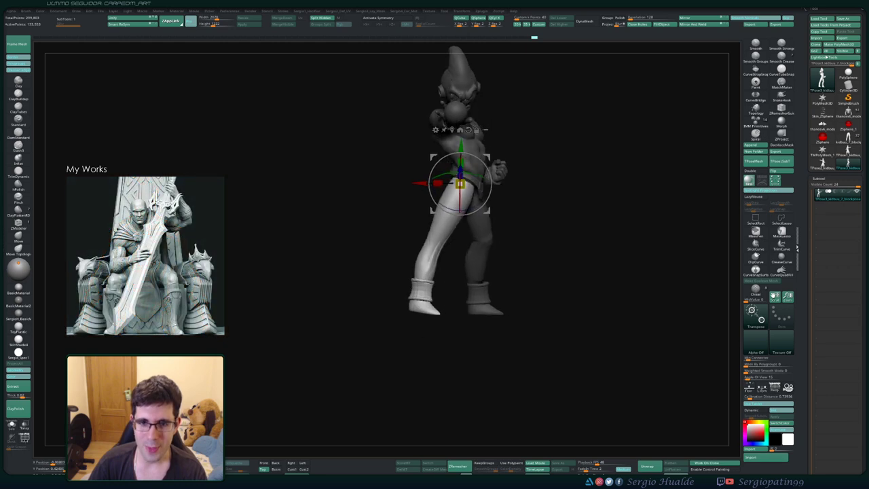
drag(611, 272, 583, 273)
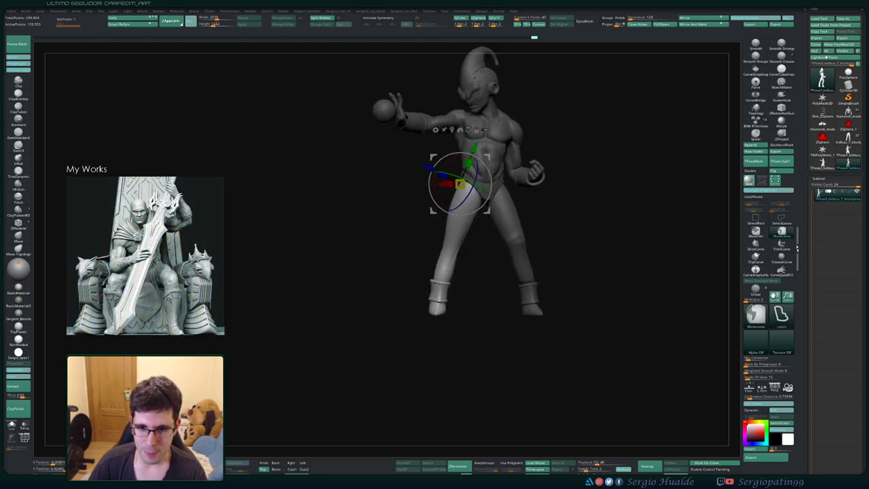
- Extend the mask over the right leg so only the foot and boot stay free, and set the pivot at the ankle
ctrl+click(444, 266)
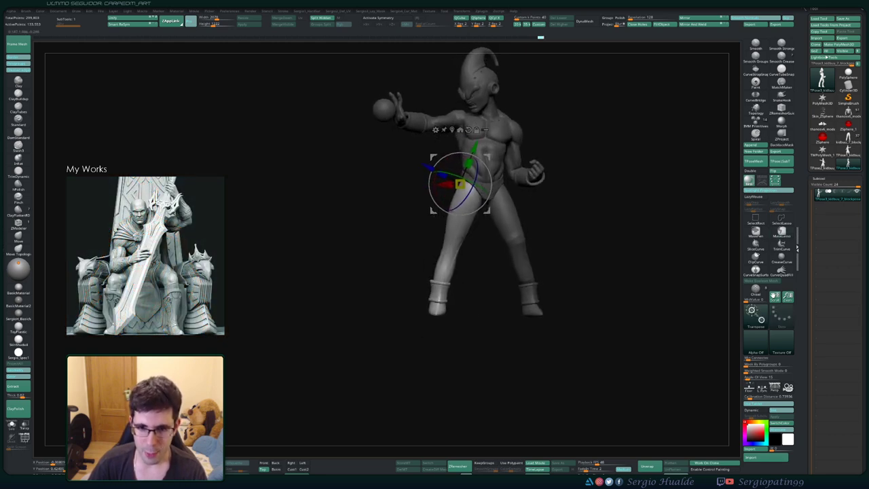
mouse_move(421, 277)
mouse_down()
mouse_move(403, 171)
mouse_move(509, 204)
mouse_up()
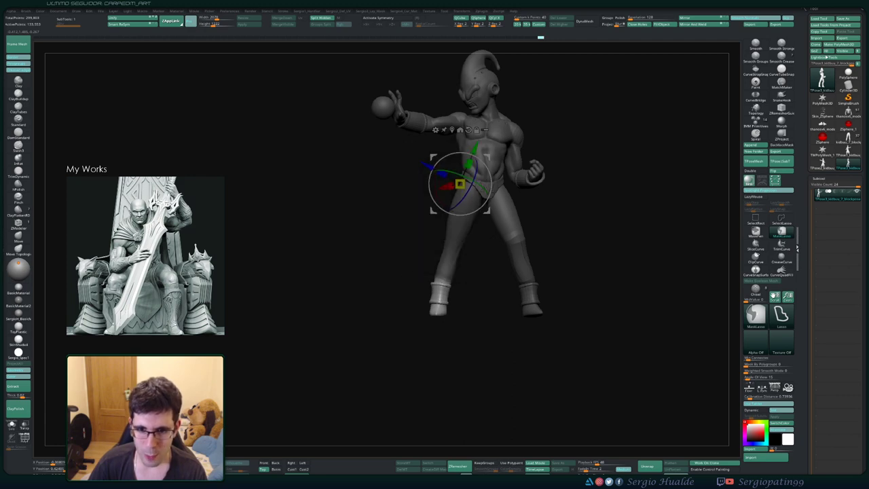
ctrl+click(448, 271)
mouse_move(459, 283)
ctrl+mouse_down()
mouse_move(412, 245)
mouse_move(517, 274)
mouse_move(407, 288)
ctrl+mouse_up()
alt+click(425, 283)
drag(461, 332, 380, 329)
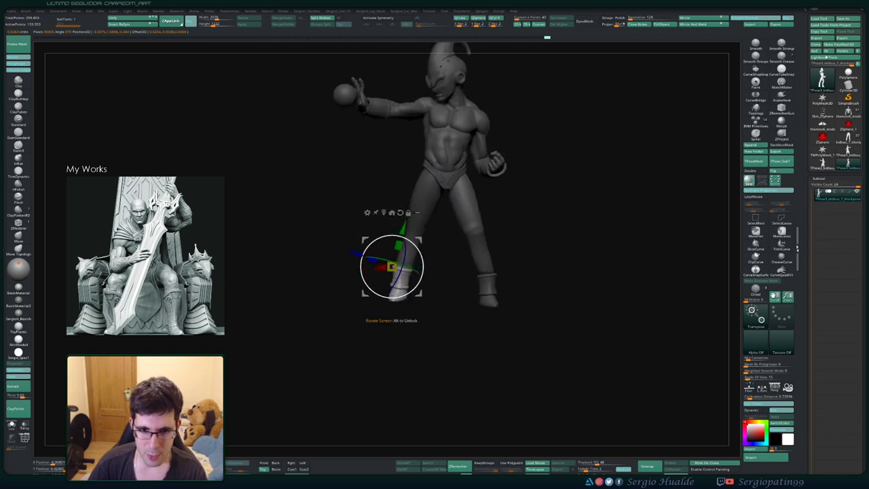
- Rotate and reposition the right foot around its ankle pivot, checking it from the front, side and back
mouse_move(405, 264)
mouse_down()
mouse_move(422, 273)
mouse_move(402, 264)
mouse_move(420, 276)
mouse_move(410, 274)
mouse_up()
key(ctrl+z)
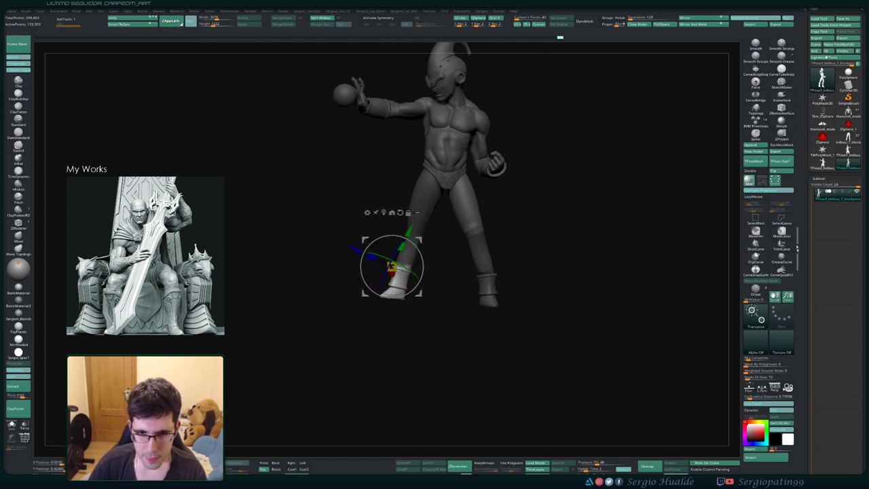
drag(468, 340, 587, 343)
mouse_move(475, 339)
right_down()
mouse_move(485, 333)
mouse_move(468, 342)
right_up()
right_drag(432, 280, 397, 280)
drag(430, 278, 430, 282)
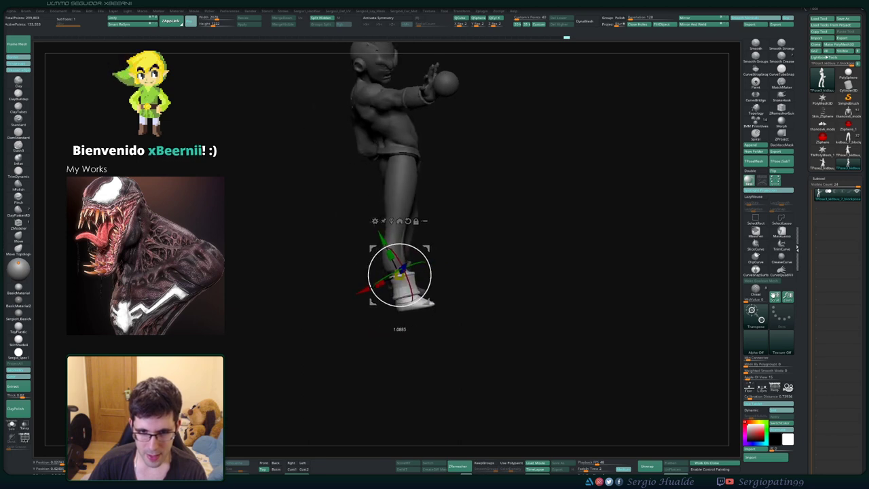
right_drag(447, 285, 417, 285)
drag(431, 279, 430, 286)
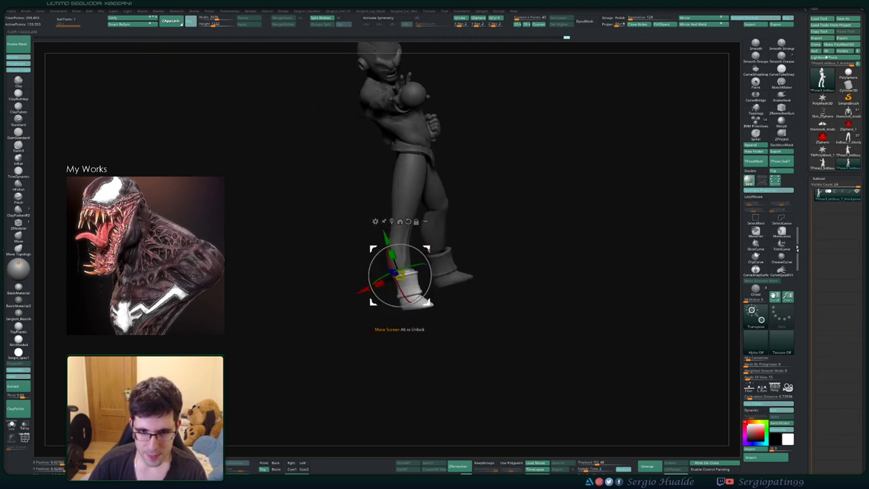
right_drag(530, 272, 482, 275)
mouse_move(482, 275)
ctrl+right_down()
mouse_move(484, 360)
mouse_move(485, 302)
mouse_move(604, 288)
mouse_move(452, 251)
mouse_move(516, 252)
mouse_move(503, 255)
ctrl+right_up()
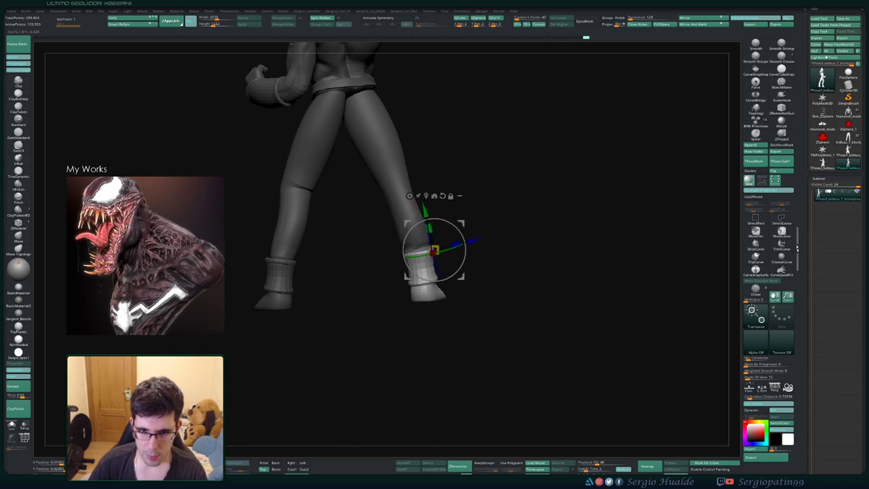
right_drag(529, 255, 392, 253)
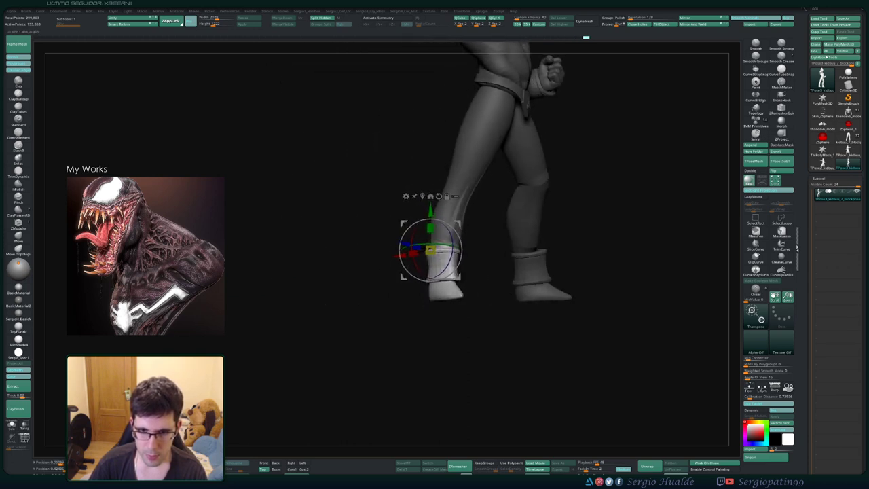
right_drag(516, 270, 455, 268)
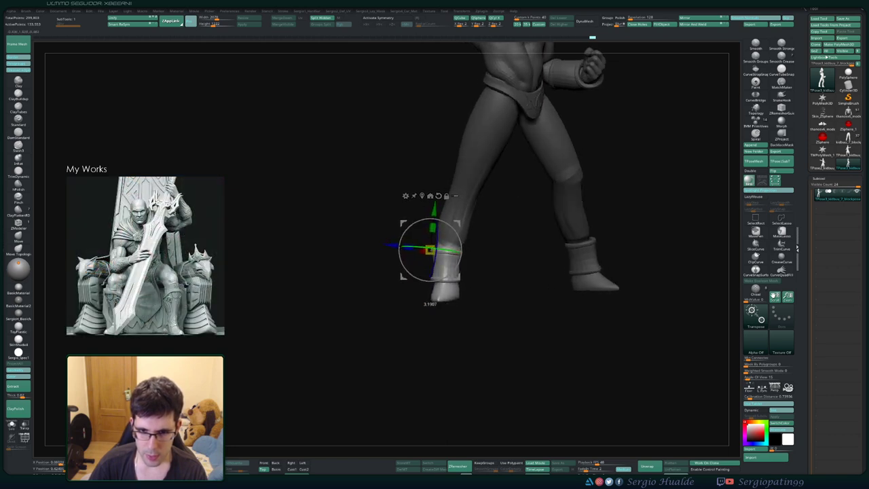
- Invert the mask to protect the right boot and reshape the lower shin above its cuff with the Move brush
ctrl+click(469, 254)
key(q)
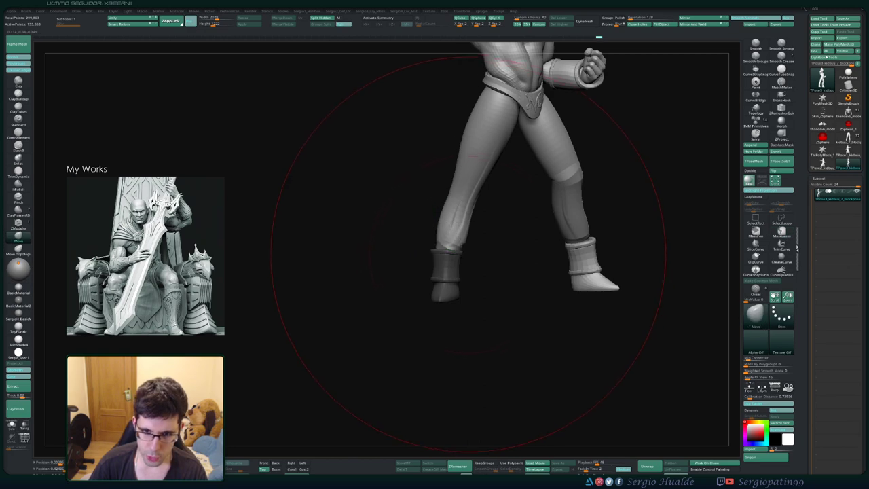
key(s)
drag(468, 253, 458, 251)
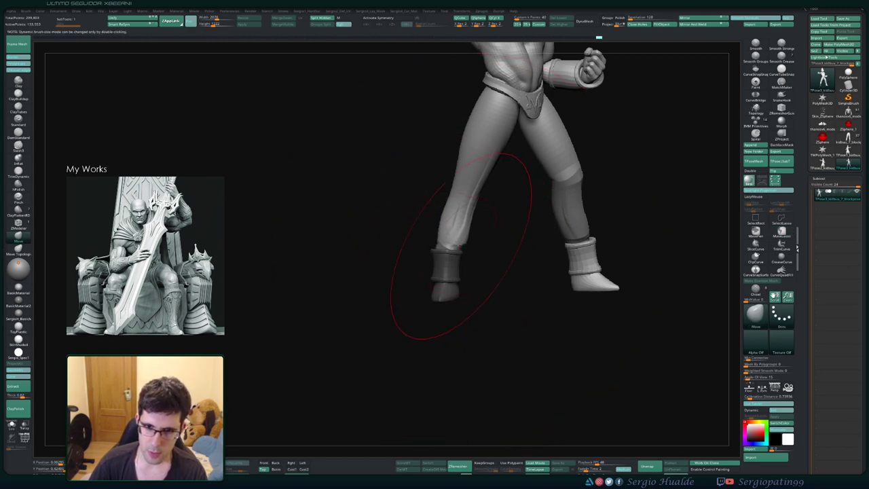
ctrl+click(458, 239)
mouse_move(461, 243)
shift+mouse_down()
mouse_move(469, 251)
mouse_move(414, 259)
shift+mouse_up()
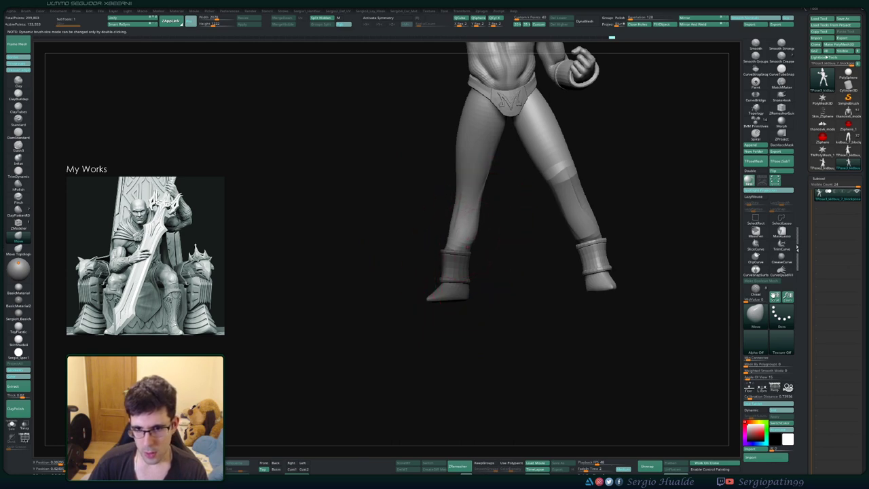
mouse_move(473, 264)
ctrl+right_down()
mouse_move(475, 224)
mouse_move(461, 220)
mouse_move(492, 240)
mouse_move(491, 211)
mouse_move(547, 213)
ctrl+right_up()
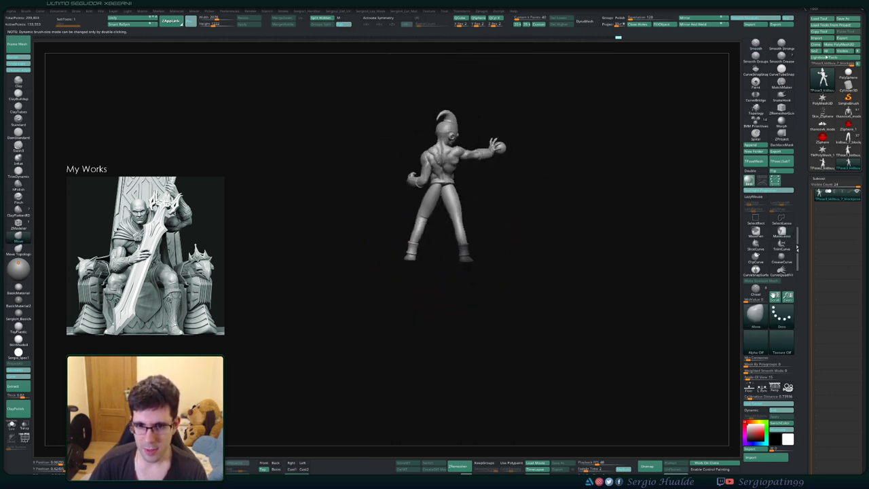
- Isolate the left leg and its boot from the back view, adjust the leg's angle and clear the mask
right_drag(455, 208, 459, 253)
right_click(402, 260)
ctrl+drag(435, 269, 468, 301)
key(w)
ctrl+click(419, 237)
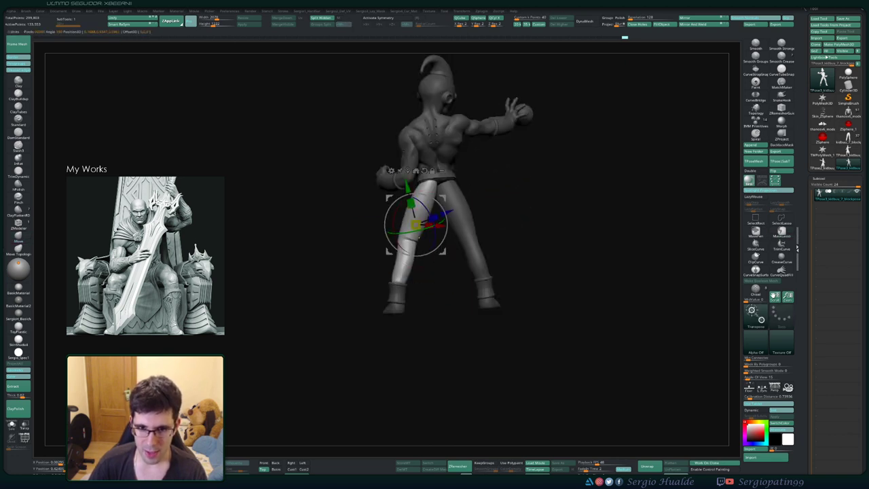
mouse_move(359, 268)
ctrl+alt+mouse_down()
mouse_move(428, 266)
mouse_move(439, 253)
ctrl+alt+mouse_up()
key(q)
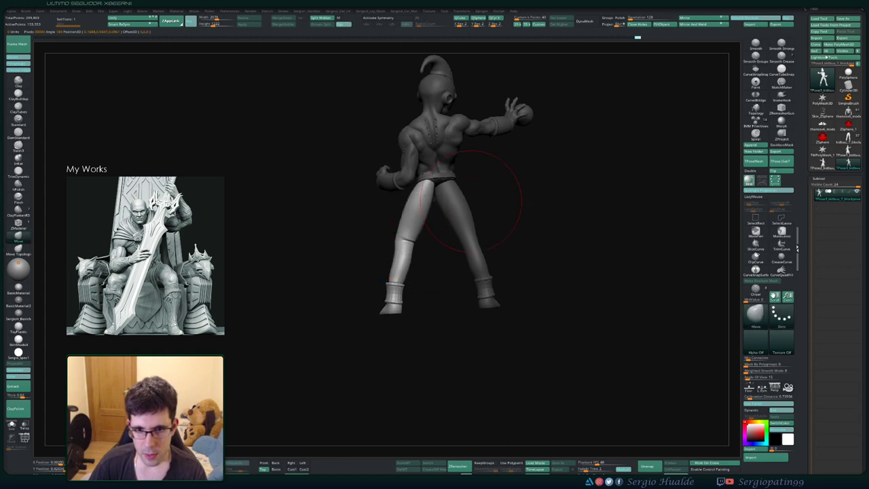
right_drag(470, 202, 483, 208)
ctrl+drag(484, 210, 498, 227)
- Isolate the right leg and its boot with a mask and adjust the leg's stance
key(w)
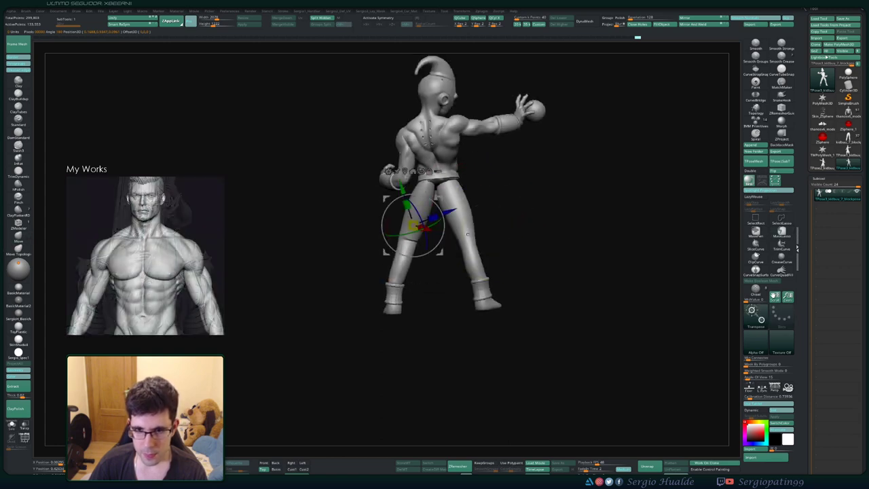
ctrl+click(467, 234)
key(q)
mouse_move(520, 266)
ctrl+alt+mouse_down()
mouse_move(465, 264)
mouse_move(544, 256)
ctrl+alt+mouse_up()
key(w)
right_drag(544, 257, 616, 256)
key(q)
mouse_move(519, 203)
alt+right_down()
mouse_move(489, 247)
mouse_move(484, 217)
mouse_move(475, 246)
mouse_move(483, 218)
mouse_move(522, 228)
mouse_move(522, 216)
alt+right_up()
- Lasso-mask the hips and legs, soften the mask edge and place the gizmo pivot at the abdomen for posing the torso
mouse_move(521, 212)
ctrl+mouse_down()
mouse_move(436, 202)
mouse_move(366, 432)
mouse_move(577, 435)
ctrl+mouse_up()
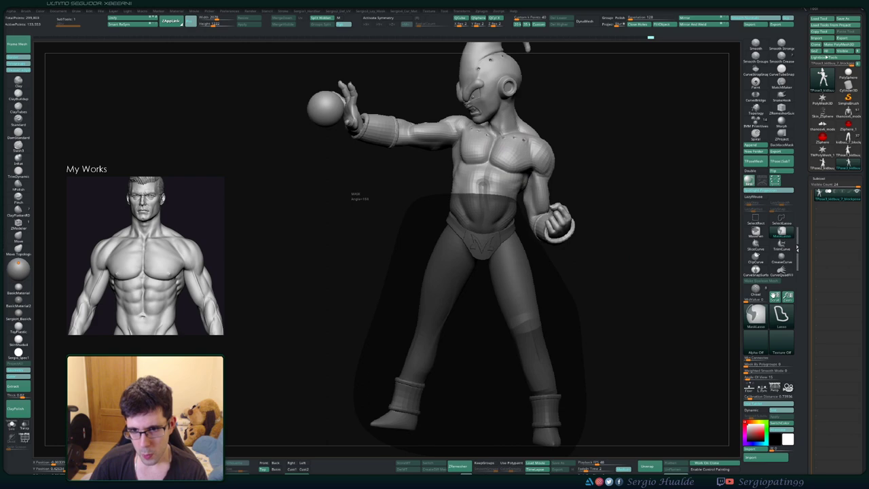
ctrl+drag(536, 227, 521, 205)
ctrl+right_drag(521, 204, 516, 177)
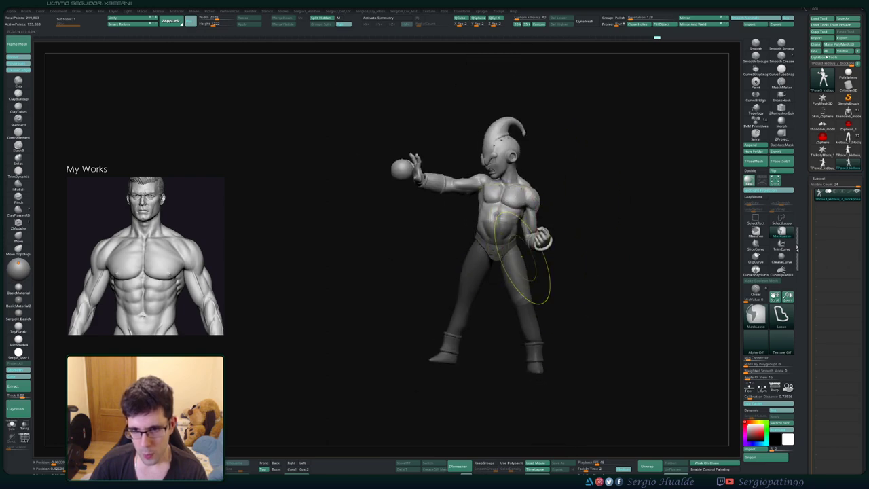
mouse_move(521, 256)
right_down()
mouse_move(544, 287)
mouse_move(522, 271)
mouse_move(534, 270)
right_up()
key(w)
click(487, 239)
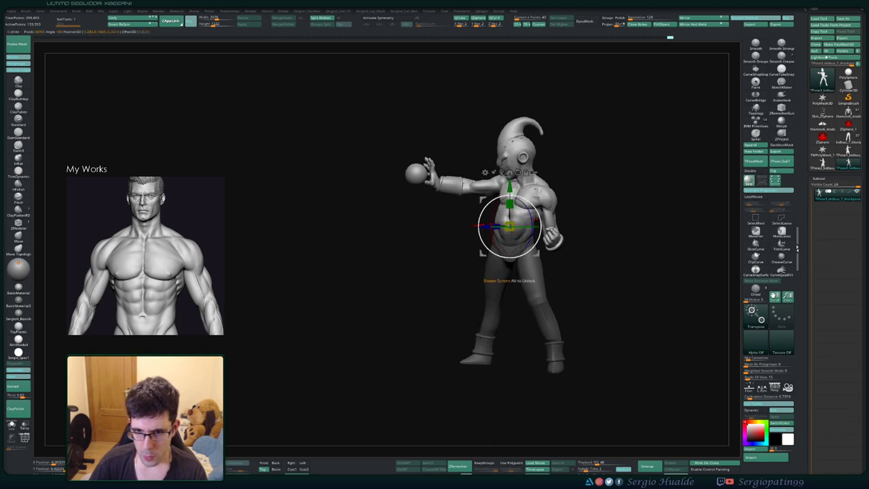
- Invert the mask to protect the upper body, rotate the hips and legs slightly about the abdomen pivot and clear the mask
drag(481, 238, 482, 242)
key(ctrl+z)
key(ctrl+i)
right_drag(482, 241, 507, 243)
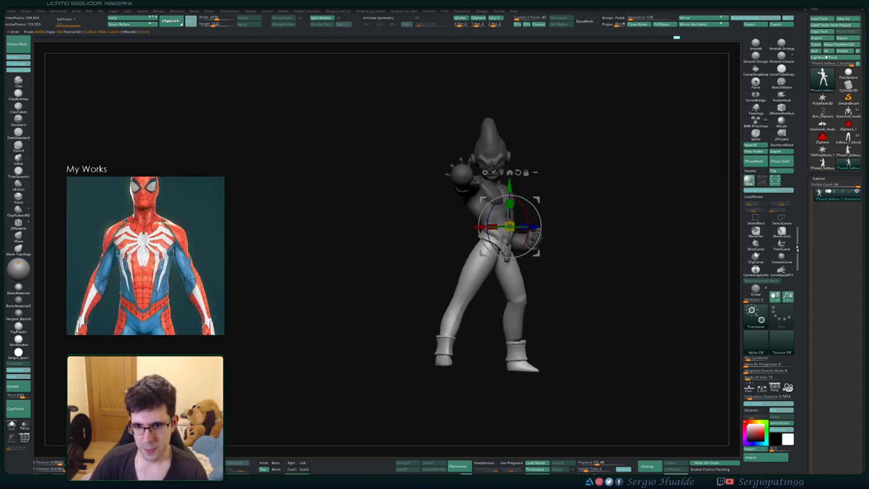
drag(481, 241, 482, 244)
right_drag(483, 245, 435, 244)
key(q)
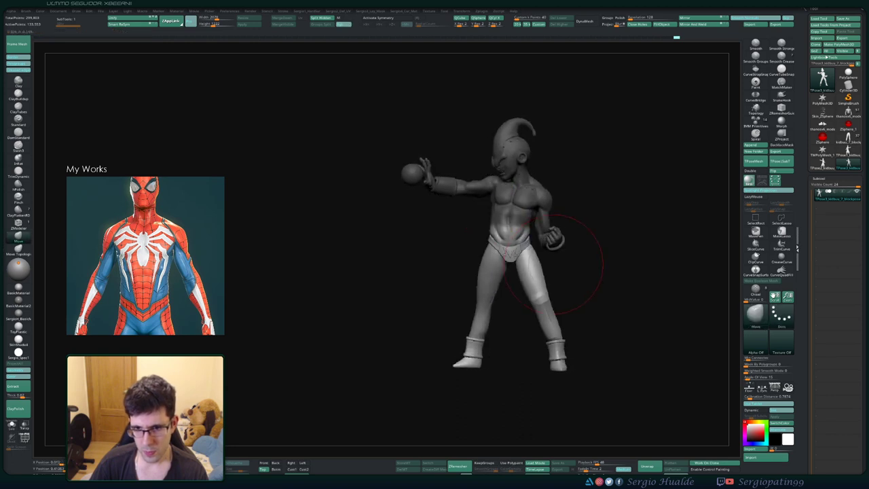
mouse_move(583, 251)
ctrl+right_down()
mouse_move(584, 210)
mouse_move(598, 209)
ctrl+right_up()
ctrl+drag(592, 244, 572, 271)
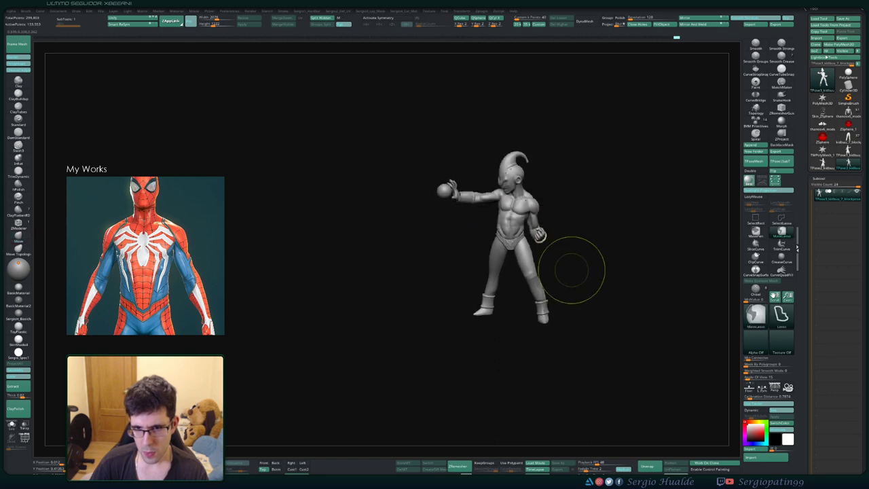
ctrl+right_drag(573, 270, 572, 305)
right_drag(516, 256, 499, 255)
drag(523, 255, 511, 248)
key(ctrl+z)
- Examine the figure's balance and leg stance from the side, front and back
mouse_move(502, 239)
right_down()
mouse_move(517, 237)
mouse_move(528, 200)
right_up()
right_drag(528, 210, 517, 256)
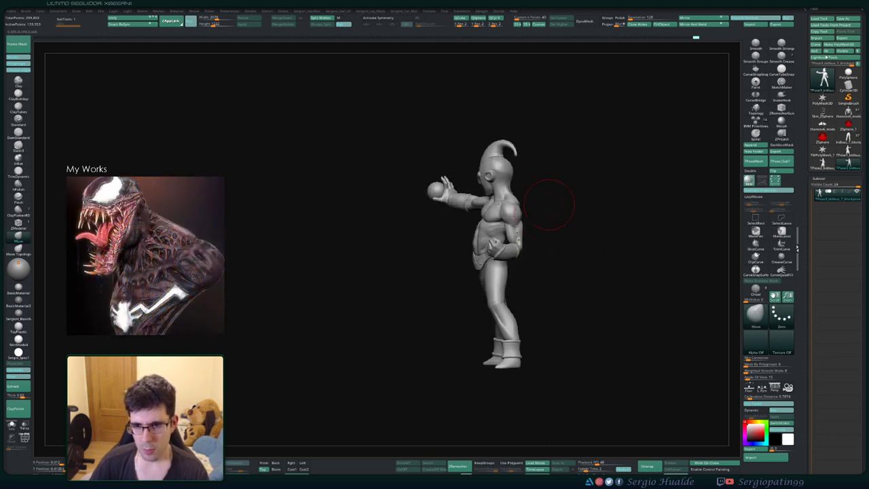
right_drag(549, 204, 547, 191)
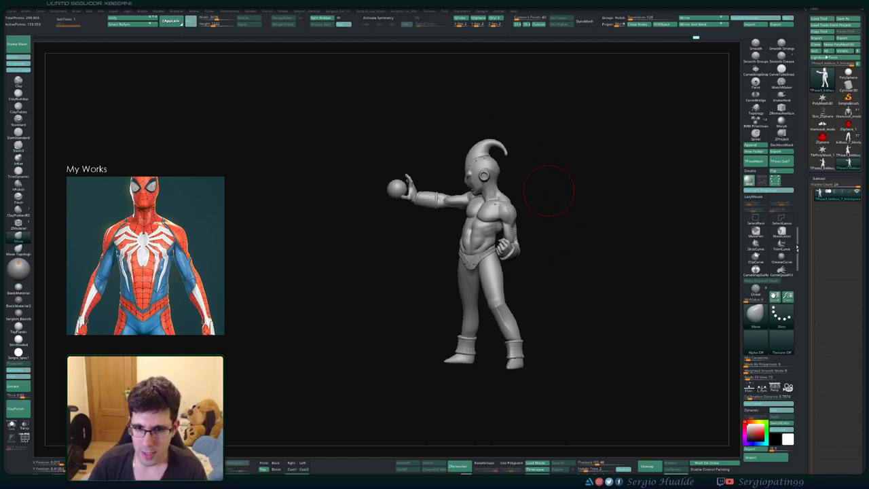
right_drag(549, 191, 621, 194)
ctrl+right_drag(459, 248, 497, 274)
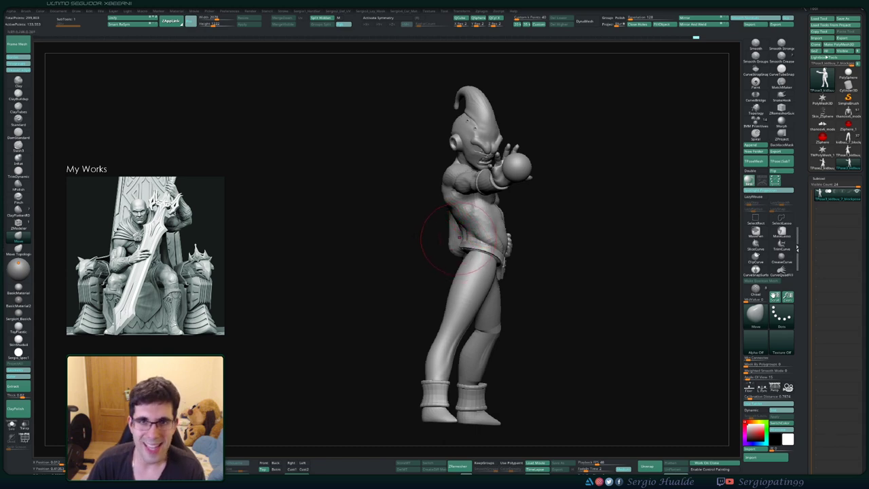
right_drag(471, 253, 539, 260)
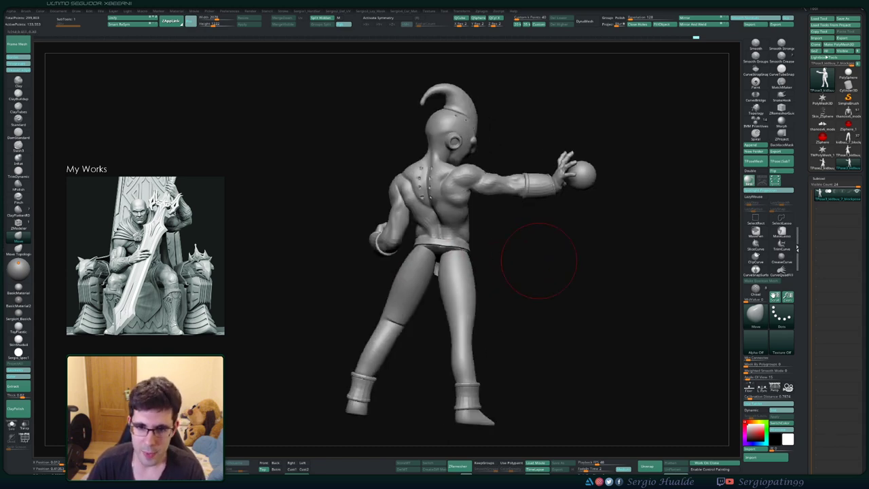
alt+right_drag(422, 271, 457, 241)
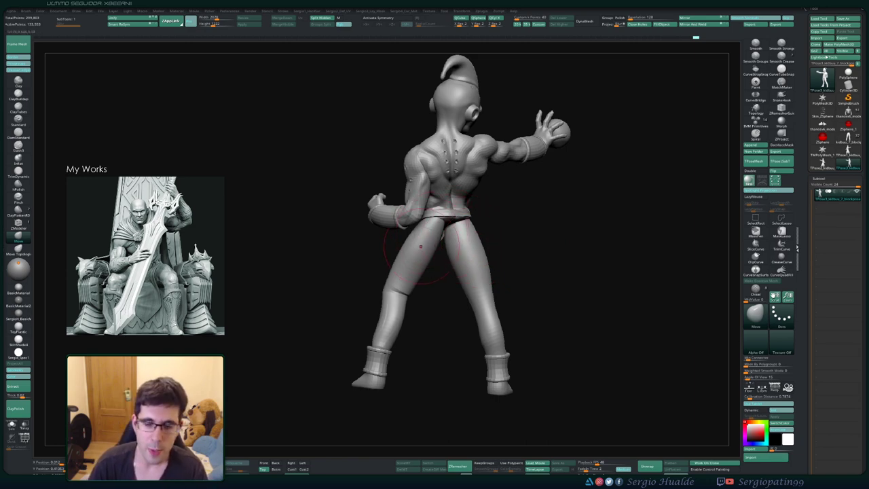
mouse_move(423, 249)
right_down()
mouse_move(429, 283)
mouse_move(424, 262)
right_up()
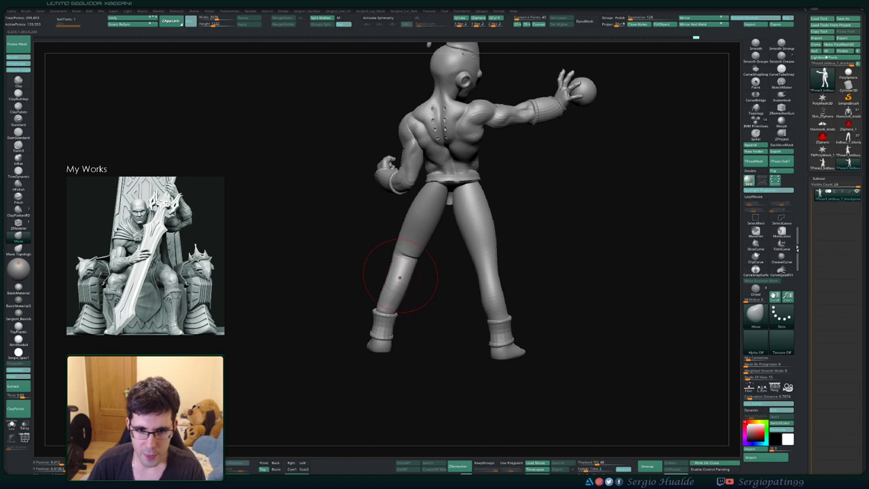
- Reshape the left lower leg below the knee with the Move Topological brush from the back view
key(b)
key(m)
key(t)
drag(398, 275, 392, 278)
right_drag(384, 279, 398, 280)
mouse_move(399, 282)
mouse_down()
mouse_move(391, 285)
mouse_move(400, 296)
mouse_up()
right_drag(396, 293, 411, 288)
drag(411, 285, 399, 279)
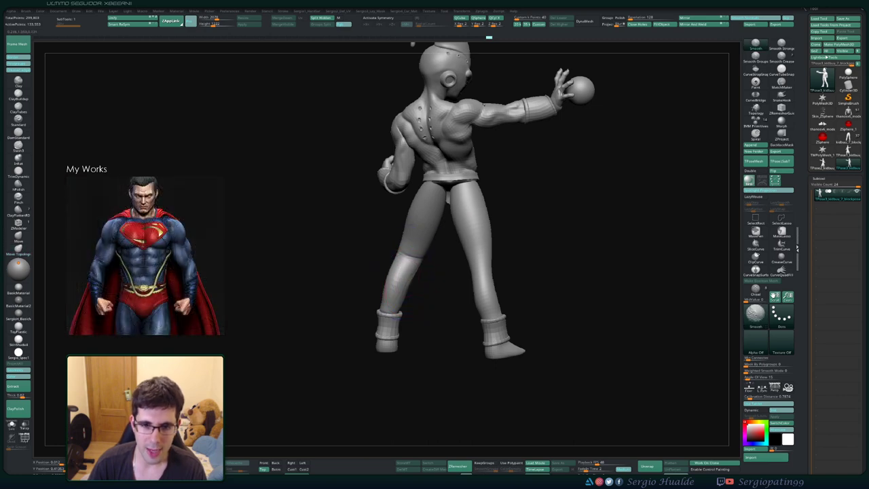
- Lasso-mask the legs from the waistband down in the back view and soften the mask edge
mouse_move(402, 273)
right_down()
mouse_move(426, 266)
mouse_move(411, 258)
mouse_move(447, 266)
mouse_move(433, 266)
mouse_move(430, 278)
mouse_move(416, 270)
mouse_move(441, 227)
right_up()
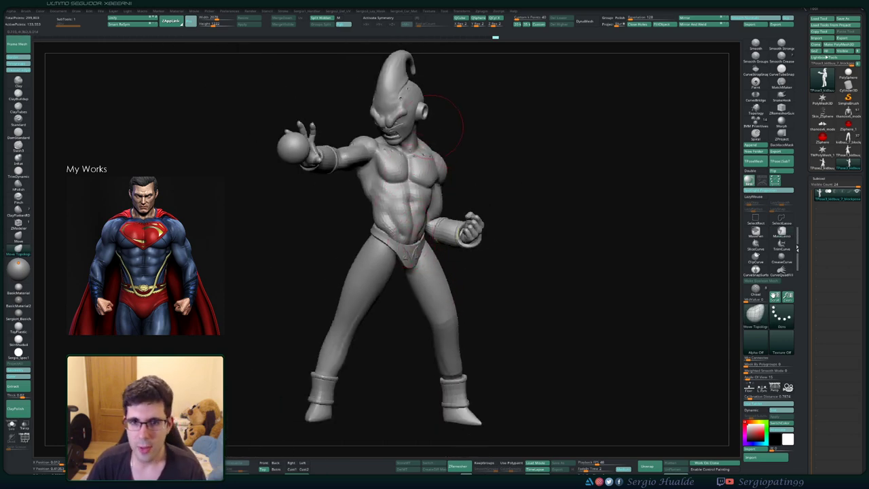
right_drag(416, 223, 403, 222)
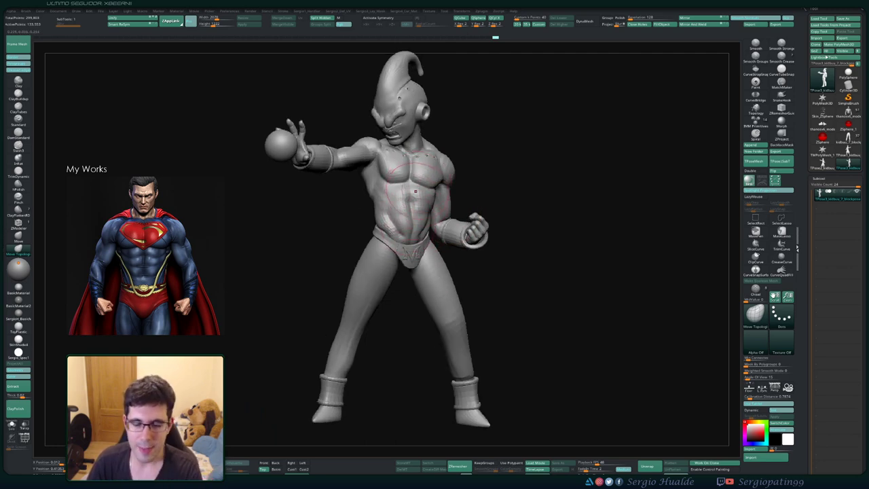
right_drag(416, 192, 468, 204)
right_drag(407, 238, 569, 266)
mouse_move(485, 238)
ctrl+right_down()
mouse_move(490, 269)
mouse_move(473, 249)
ctrl+right_up()
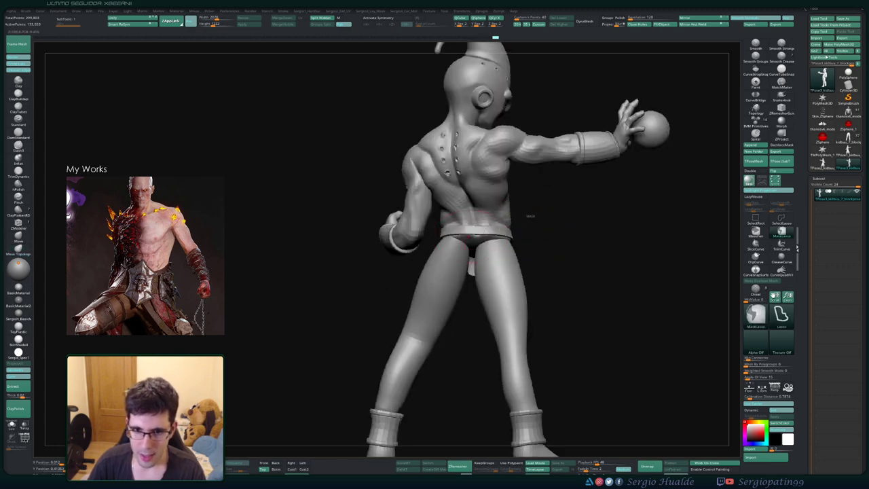
mouse_move(442, 217)
ctrl+mouse_down()
mouse_move(399, 266)
mouse_move(551, 371)
mouse_move(565, 360)
ctrl+mouse_up()
alt+right_drag(564, 370, 555, 249)
ctrl+right_drag(554, 249, 553, 224)
key(f)
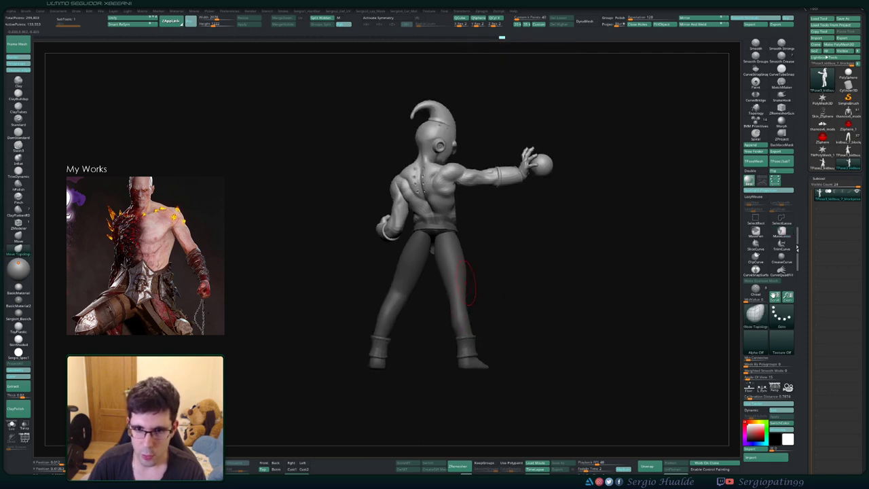
ctrl+click(466, 231)
mouse_move(473, 235)
right_down()
mouse_move(401, 236)
mouse_move(521, 234)
mouse_move(474, 231)
right_up()
- Adjust the legs against the torso with the gizmo, protecting the upper body with the mask, and clear the mask
key(w)
drag(463, 234, 462, 237)
right_drag(468, 235, 442, 216)
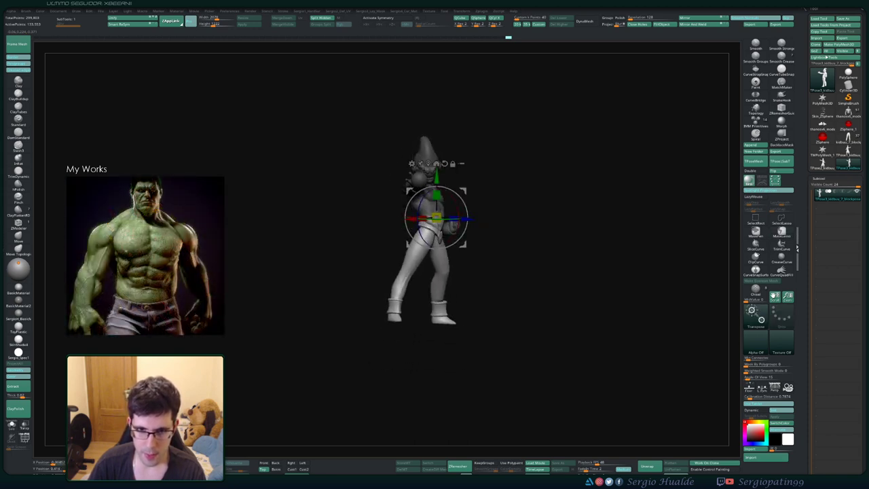
key(q)
mouse_move(500, 281)
right_down()
mouse_move(468, 283)
mouse_move(489, 258)
right_up()
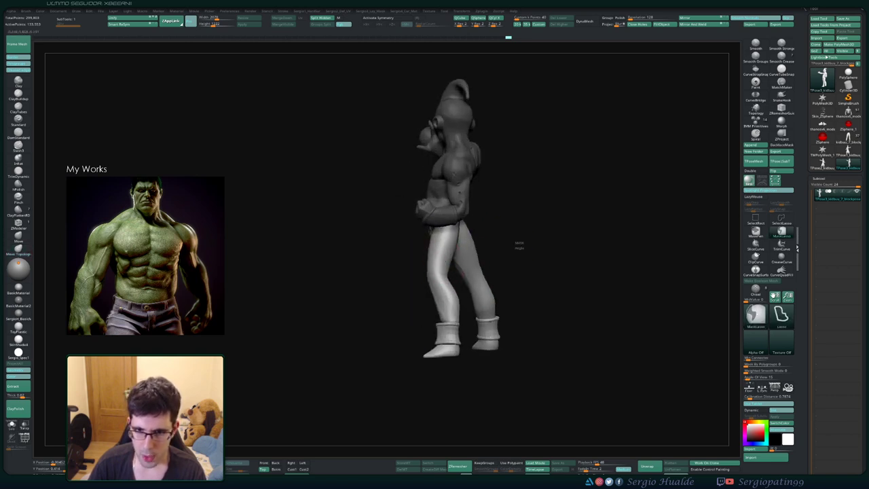
ctrl+drag(518, 242, 521, 248)
- Isolate the left leg above its boot with a mask and set up a resized Move brush for reshaping it
key(w)
ctrl+click(446, 275)
key(q)
right_drag(448, 279, 443, 252)
key(b)
key(m)
key(v)
key(s)
mouse_move(443, 252)
mouse_down()
mouse_move(450, 262)
mouse_move(437, 287)
mouse_up()
right_drag(430, 274, 484, 299)
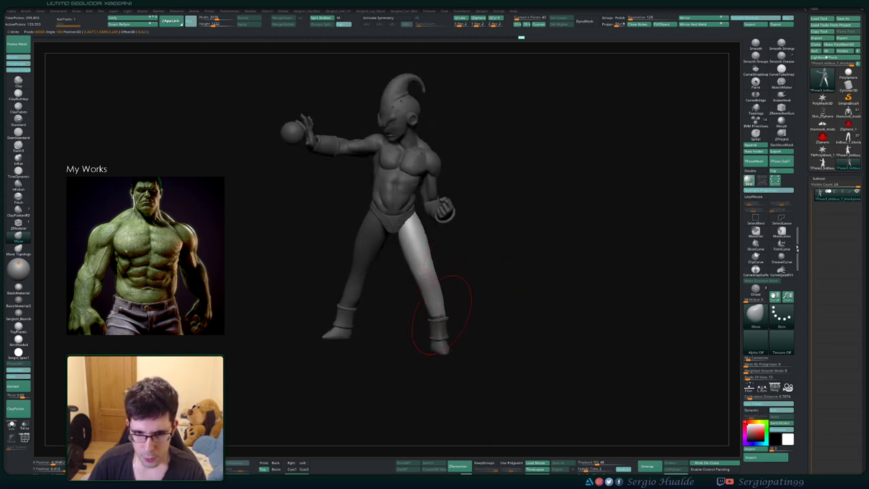
- Reshape the left shin, thigh and knee with the Move brush from the front and side
mouse_move(437, 291)
mouse_down()
mouse_move(431, 284)
mouse_move(437, 317)
mouse_up()
right_drag(445, 318, 424, 285)
key(s)
drag(424, 285, 427, 275)
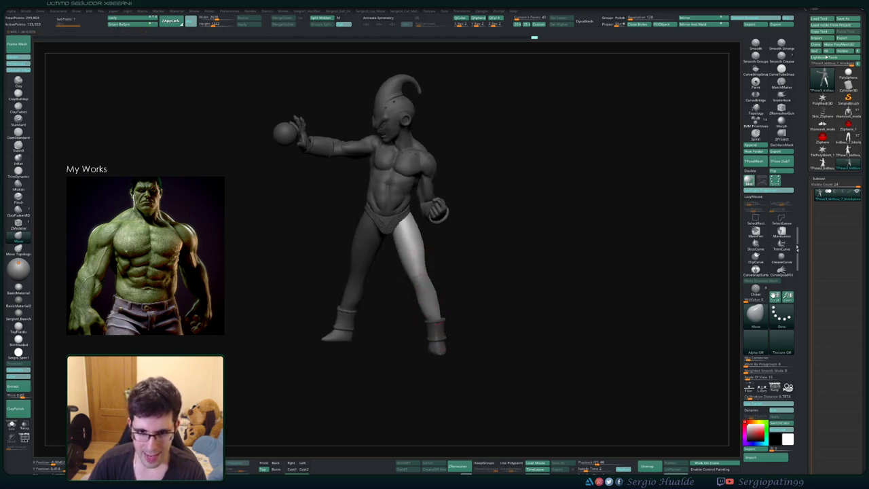
mouse_move(436, 321)
right_down()
mouse_move(417, 317)
mouse_move(465, 301)
right_up()
right_drag(397, 234, 412, 250)
drag(402, 238, 399, 263)
right_drag(402, 257, 398, 236)
drag(398, 237, 393, 237)
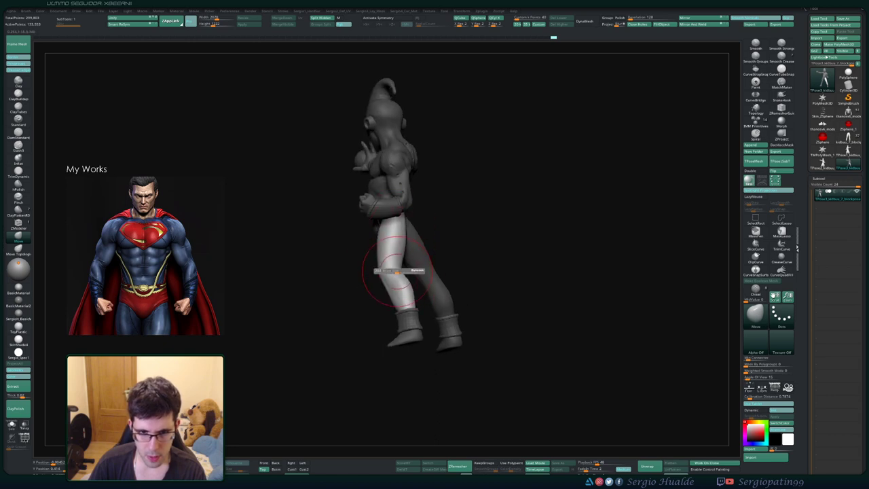
drag(381, 272, 387, 275)
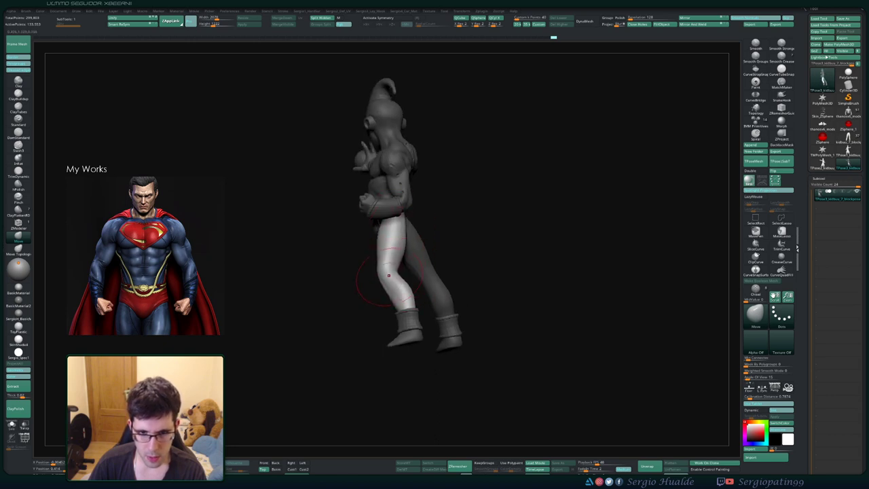
- Reshape the left upper thigh where it meets the hip with the Move brush, working from behind and in front
mouse_move(408, 318)
right_down()
mouse_move(413, 370)
mouse_move(413, 306)
mouse_move(380, 292)
mouse_move(405, 288)
right_up()
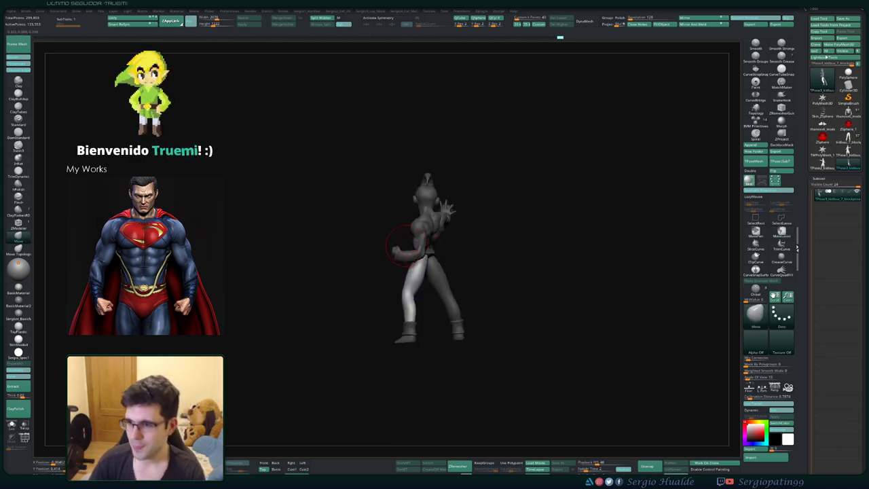
mouse_move(442, 291)
right_down()
mouse_move(409, 292)
mouse_move(421, 257)
mouse_move(442, 272)
mouse_move(427, 253)
mouse_move(403, 252)
right_up()
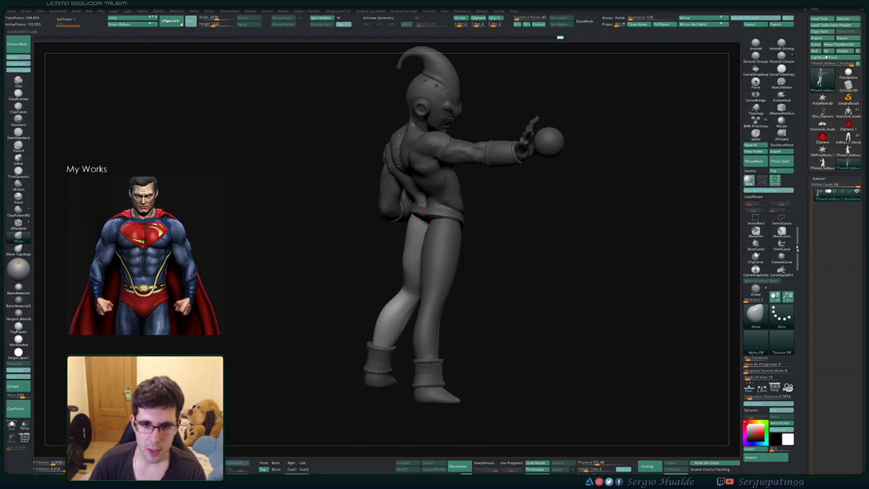
drag(412, 248, 416, 243)
mouse_move(399, 234)
right_down()
mouse_move(414, 226)
mouse_move(458, 232)
mouse_move(418, 239)
mouse_move(456, 249)
mouse_move(459, 232)
mouse_move(452, 262)
mouse_move(456, 255)
right_up()
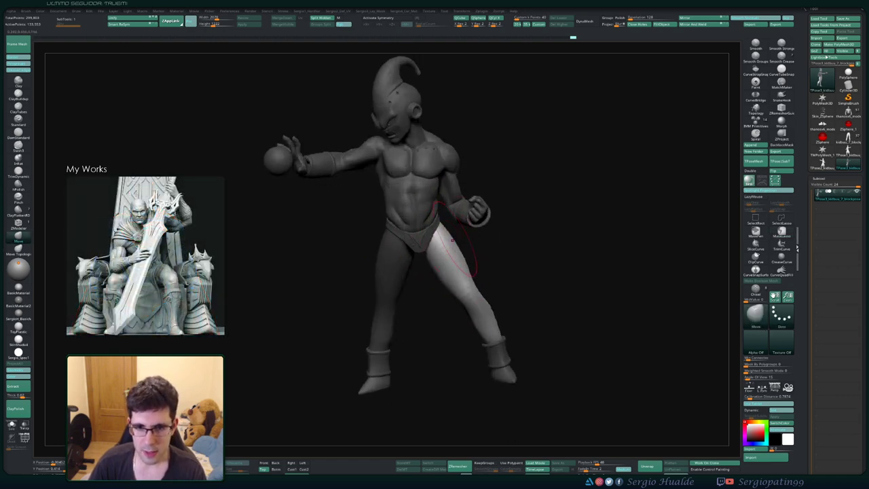
drag(442, 225, 449, 227)
mouse_move(468, 231)
right_down()
mouse_move(455, 239)
mouse_move(461, 254)
mouse_move(483, 217)
right_up()
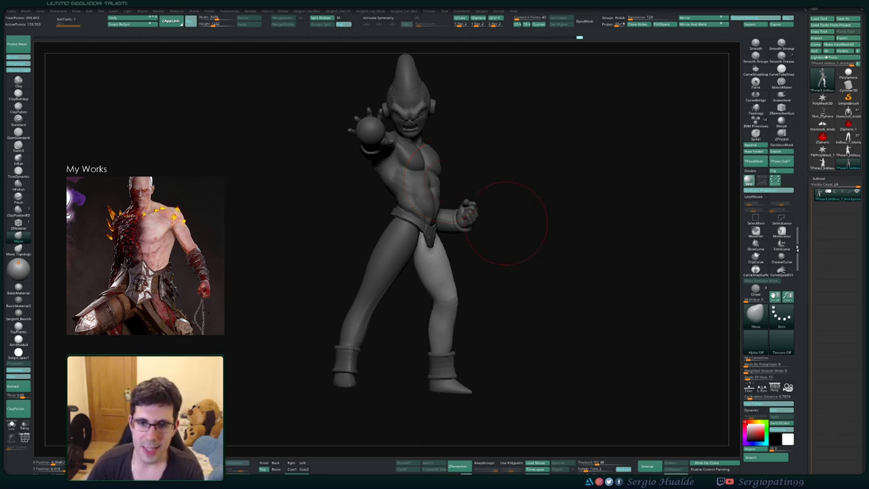
- Clear the mask, isolate the right leg above its boot and reshape its upper thigh with the Move brush
drag(505, 231, 514, 270)
key(w)
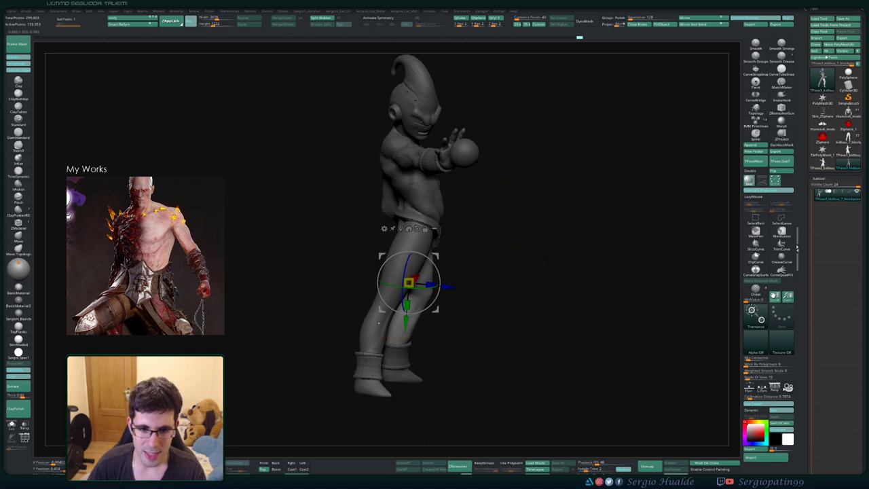
ctrl+click(378, 323)
key(q)
ctrl+right_drag(415, 297, 417, 271)
key(s)
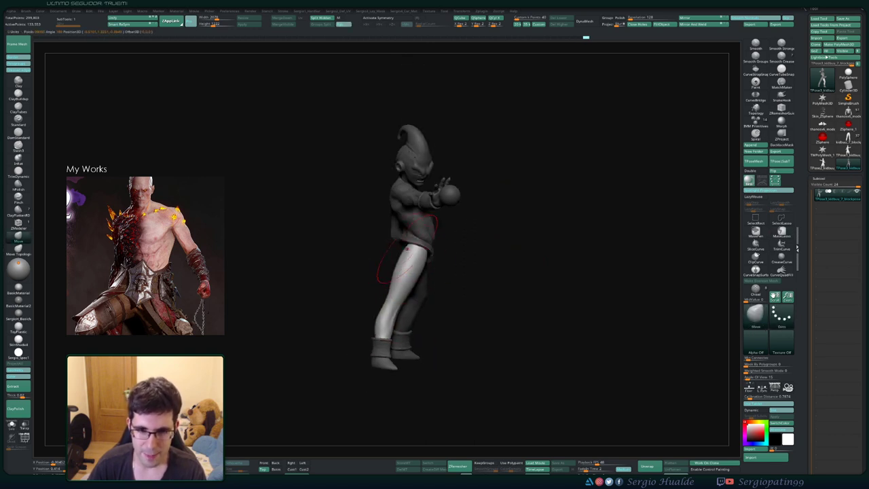
drag(417, 265, 419, 263)
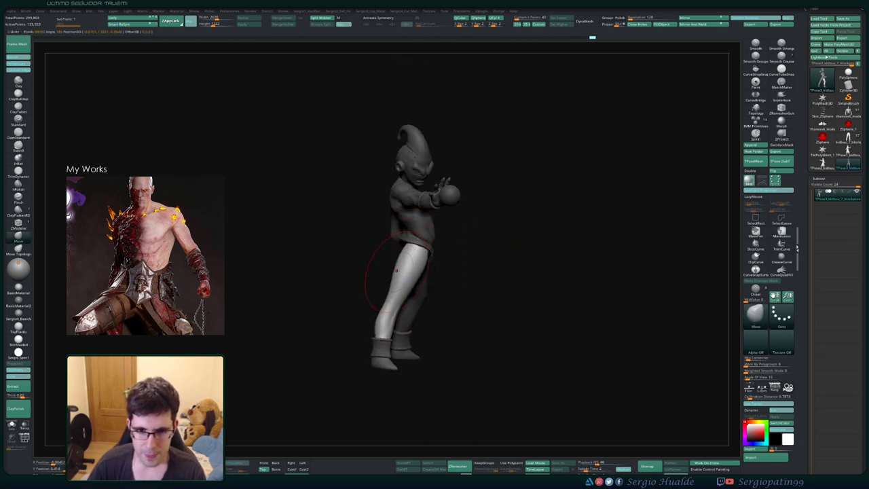
right_drag(396, 271, 418, 280)
- Reshape the right lower leg above the boot with a resized Move brush from several angles
key(s)
drag(385, 314, 379, 312)
right_drag(380, 312, 407, 319)
drag(380, 316, 386, 316)
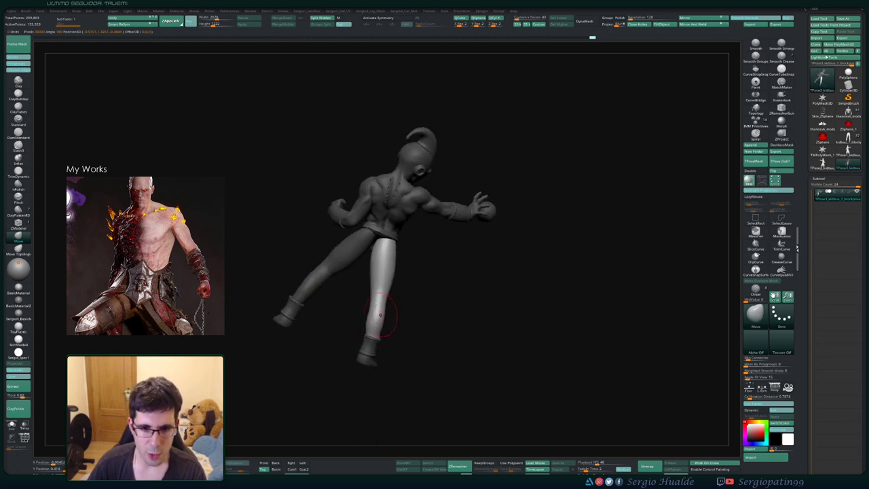
right_drag(380, 314, 357, 322)
right_drag(402, 343, 375, 347)
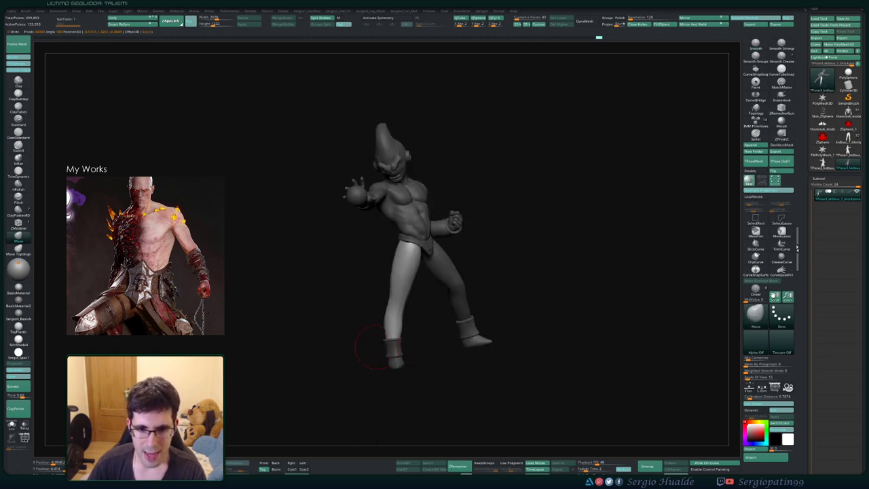
mouse_move(375, 317)
right_down()
mouse_move(350, 319)
mouse_move(418, 327)
mouse_move(401, 330)
right_up()
drag(398, 352, 402, 349)
right_drag(400, 348, 405, 347)
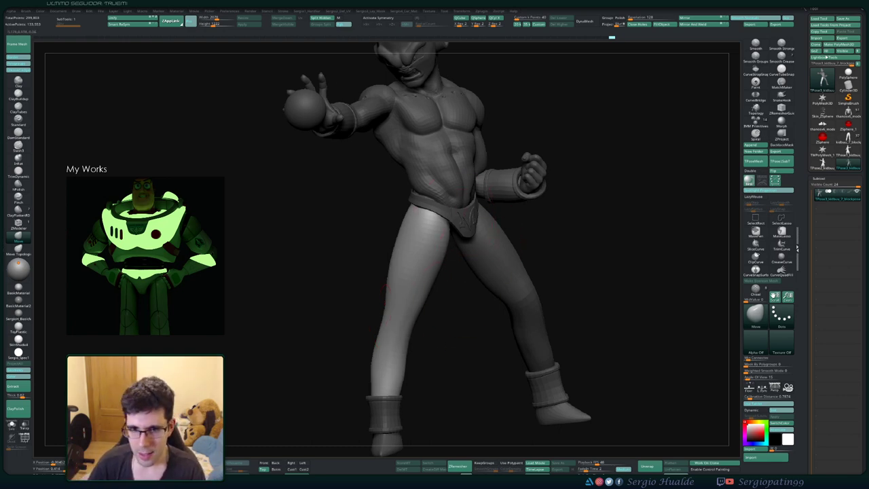
- Adjust the right inner thigh near the groin with the Move brush and smooth the surface above the knee
mouse_move(402, 262)
right_down()
mouse_move(453, 260)
mouse_move(445, 224)
mouse_move(434, 224)
right_up()
drag(449, 229, 458, 238)
shift+drag(399, 308, 405, 297)
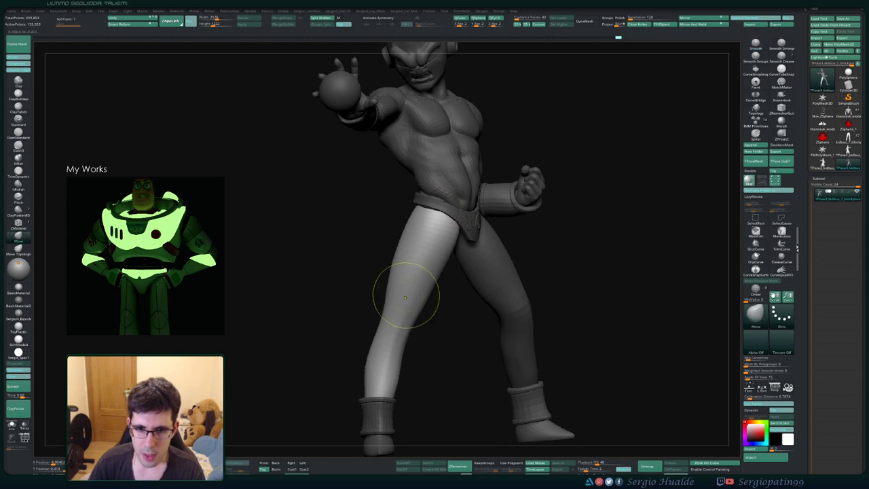
- Release the right leg's mask and isolate the left leg above its boot from the back view
mouse_move(405, 295)
ctrl+right_down()
mouse_move(407, 269)
mouse_move(456, 274)
mouse_move(431, 265)
mouse_move(439, 247)
mouse_move(453, 244)
mouse_move(442, 265)
mouse_move(437, 257)
ctrl+right_up()
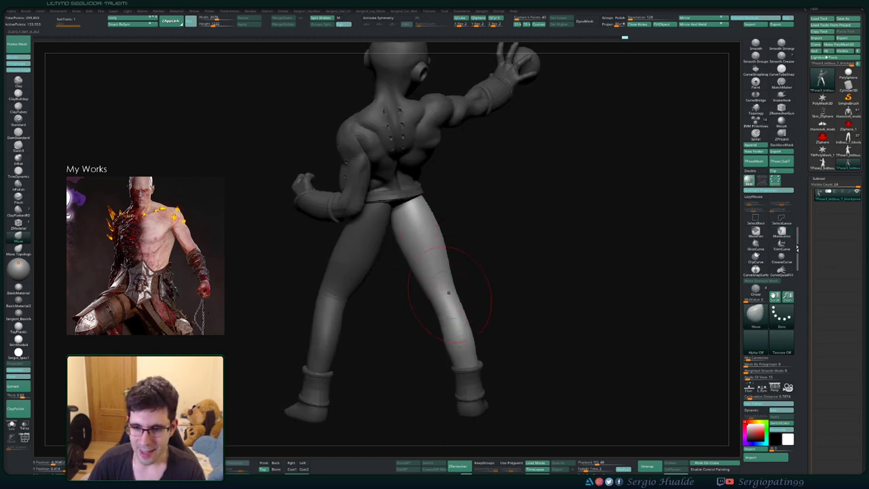
ctrl+right_drag(448, 299, 438, 235)
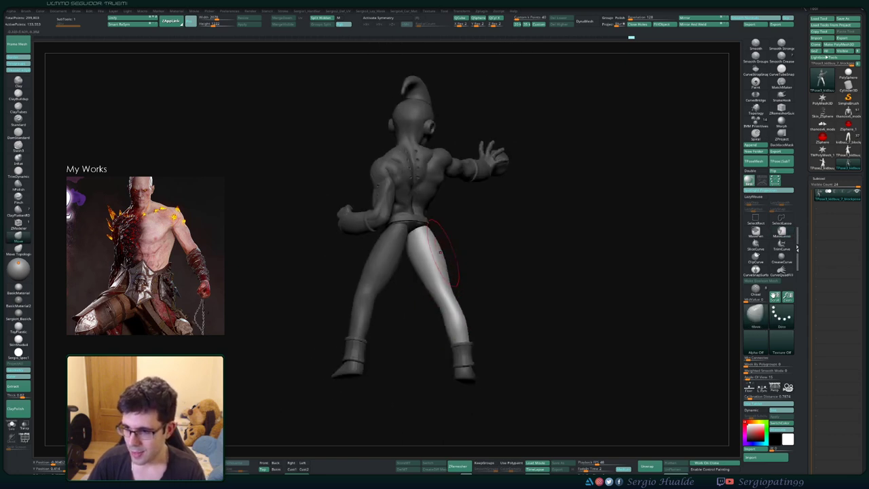
mouse_move(494, 246)
right_down()
mouse_move(450, 266)
mouse_move(445, 259)
mouse_move(445, 277)
mouse_move(434, 277)
right_up()
right_drag(407, 239, 374, 234)
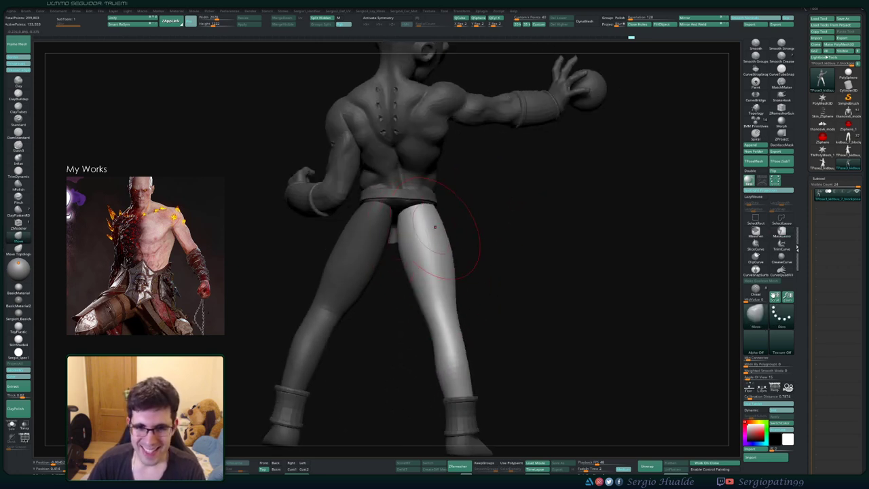
ctrl+click(462, 232)
ctrl+drag(377, 322, 385, 313)
key(w)
ctrl+click(366, 272)
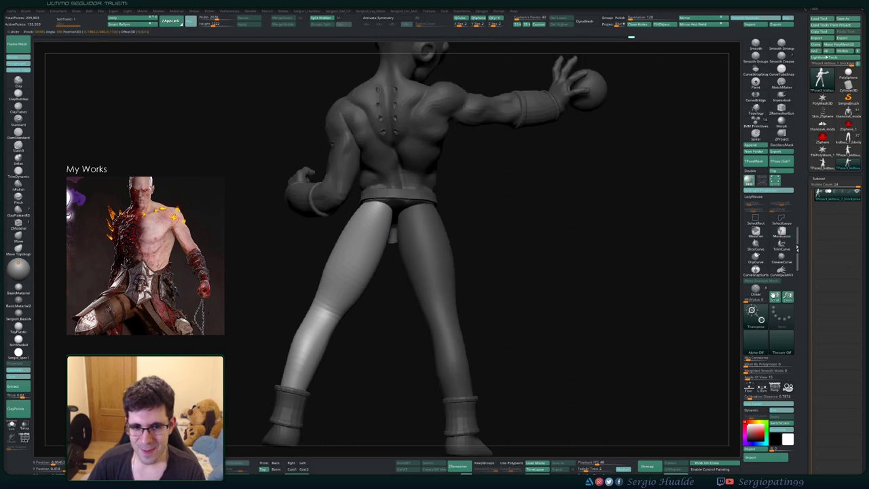
- Pull the left inner thigh inward near the groin with the Move brush and smooth it from the back view
key(q)
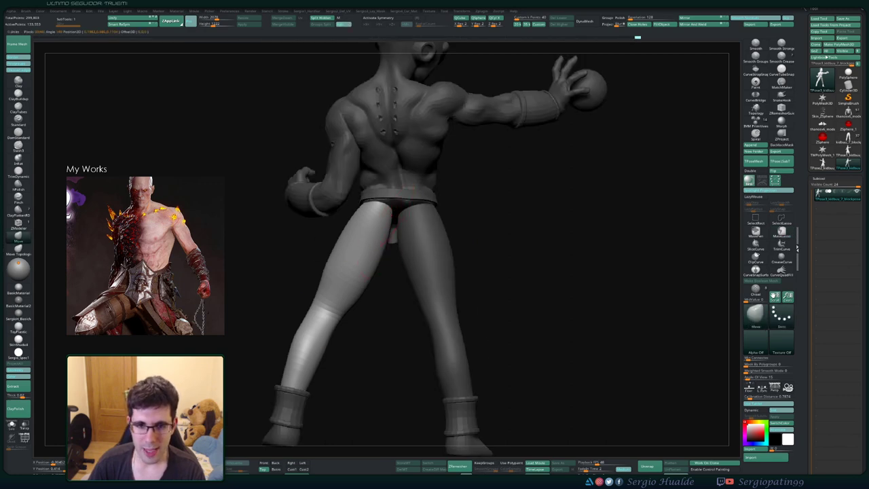
mouse_move(379, 243)
mouse_down()
mouse_move(392, 237)
mouse_move(393, 245)
mouse_up()
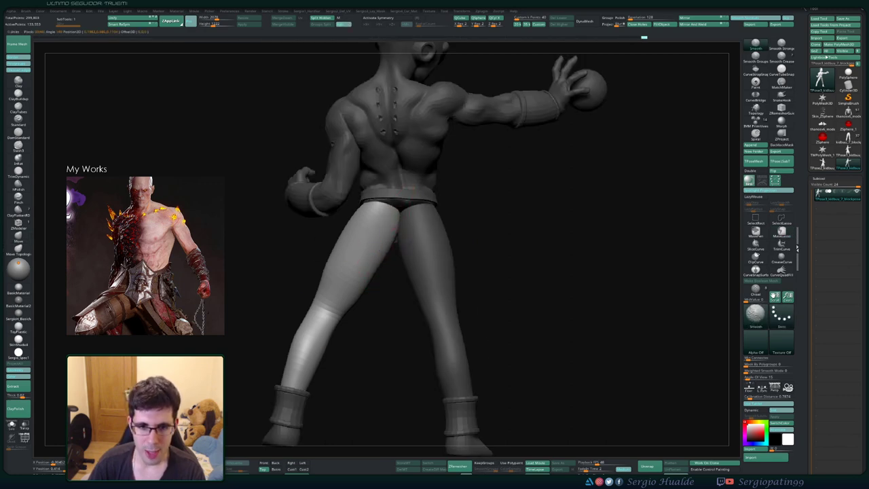
mouse_move(415, 259)
right_down()
mouse_move(396, 255)
mouse_move(422, 238)
right_up()
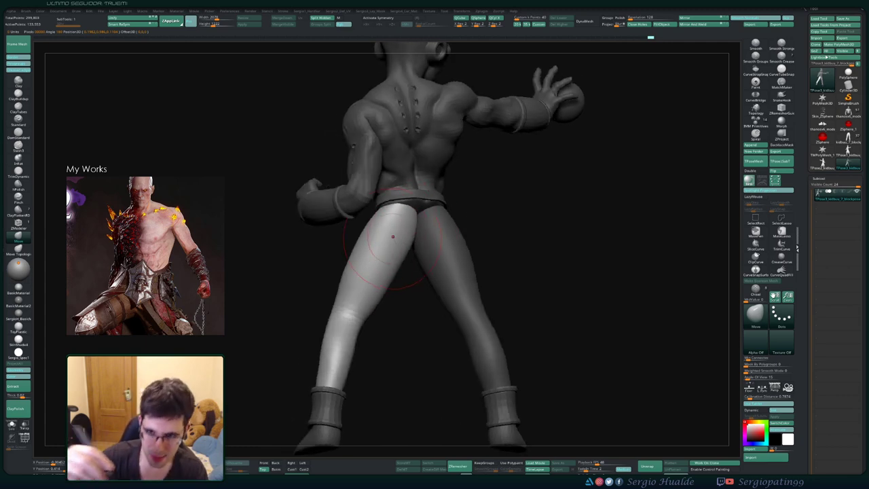
right_drag(482, 210, 431, 218)
mouse_move(431, 218)
ctrl+right_down()
mouse_move(430, 204)
mouse_move(413, 228)
mouse_move(448, 234)
ctrl+right_up()
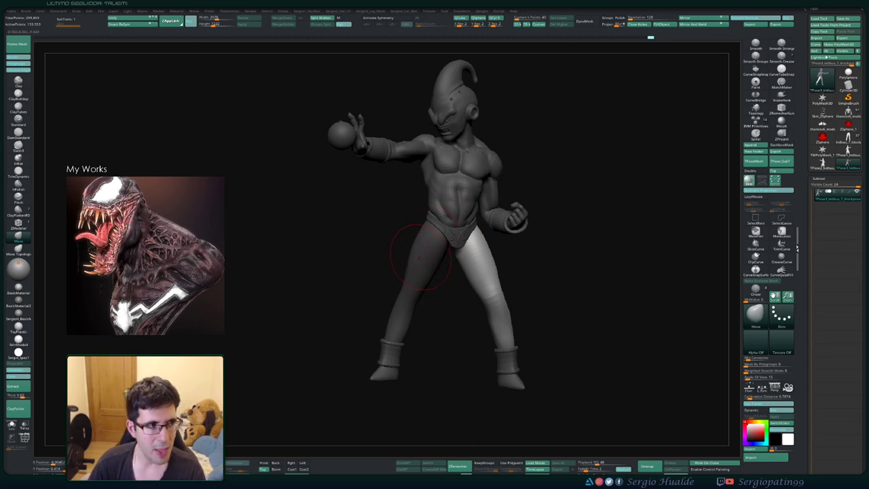
- Clear the leg mask and refine the shape of the legs with a resized Move Topological brush from several angles
right_drag(449, 292, 441, 293)
ctrl+drag(434, 294, 442, 304)
right_drag(437, 299, 420, 300)
key(s)
drag(420, 300, 409, 301)
key(s)
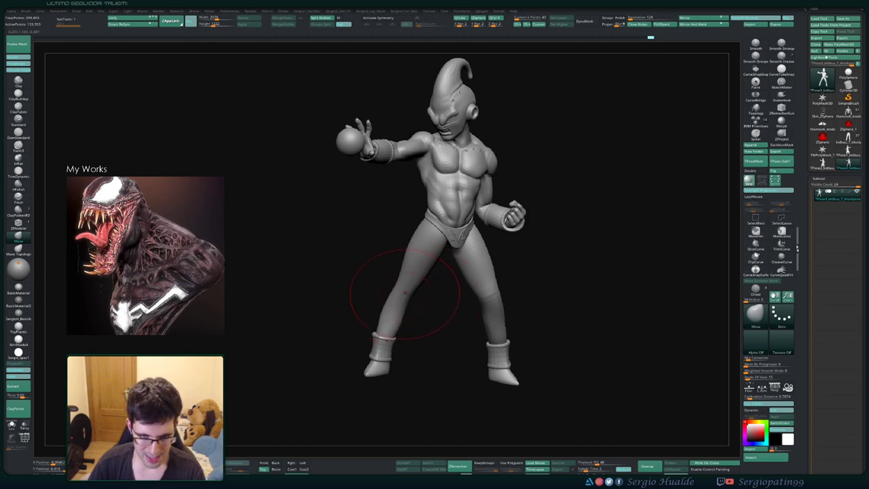
key(b)
key(m)
key(t)
right_drag(415, 291, 430, 299)
key(s)
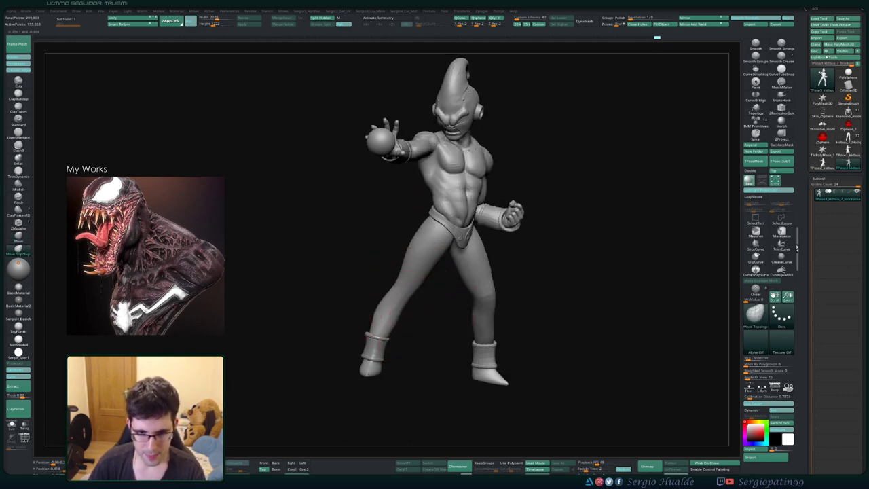
right_drag(399, 325, 391, 321)
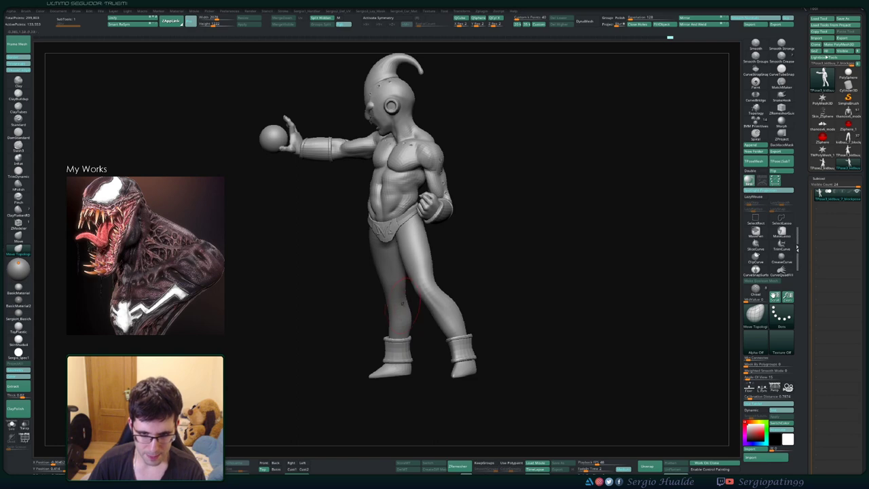
mouse_move(428, 304)
right_down()
mouse_move(402, 298)
mouse_move(429, 283)
mouse_move(425, 296)
mouse_move(417, 284)
mouse_move(393, 288)
mouse_move(442, 257)
mouse_move(458, 287)
mouse_move(440, 274)
mouse_move(435, 291)
right_up()
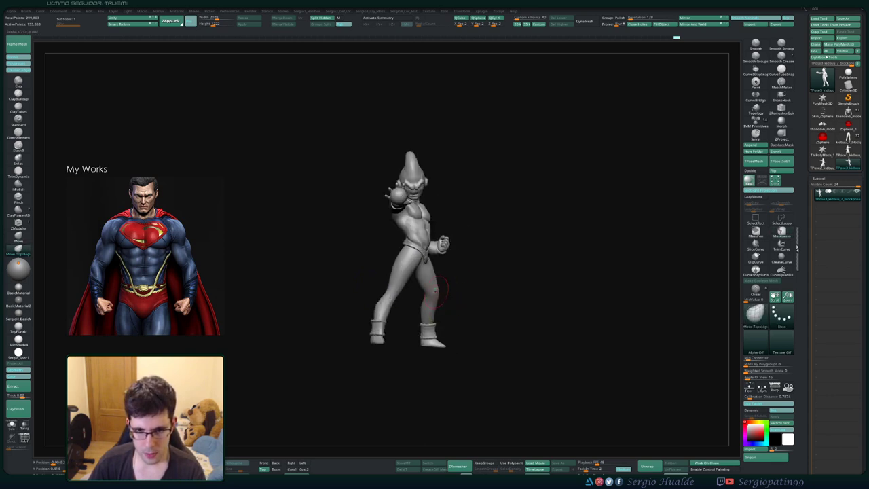
- Mask everything except the left leg and boot, place the gizmo at the hip and slightly reposition the leg
key(w)
ctrl+drag(427, 271, 433, 320)
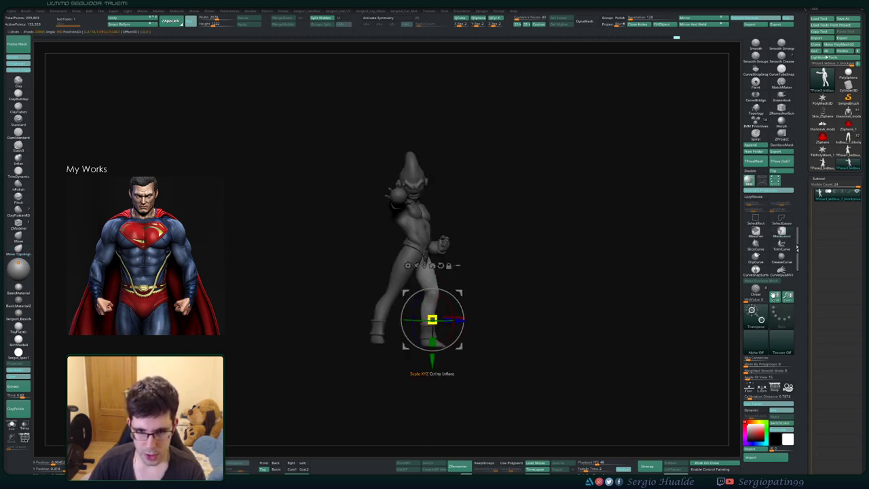
key(q)
ctrl+alt+drag(476, 356, 458, 310)
key(w)
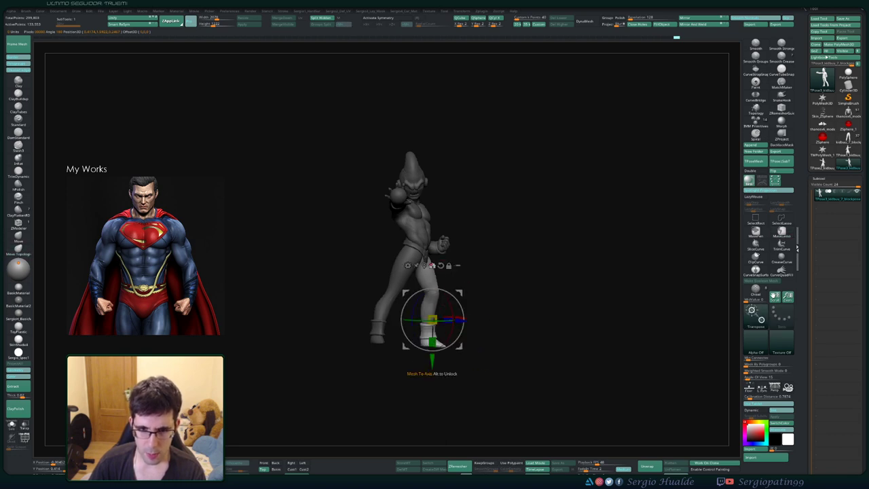
click(433, 265)
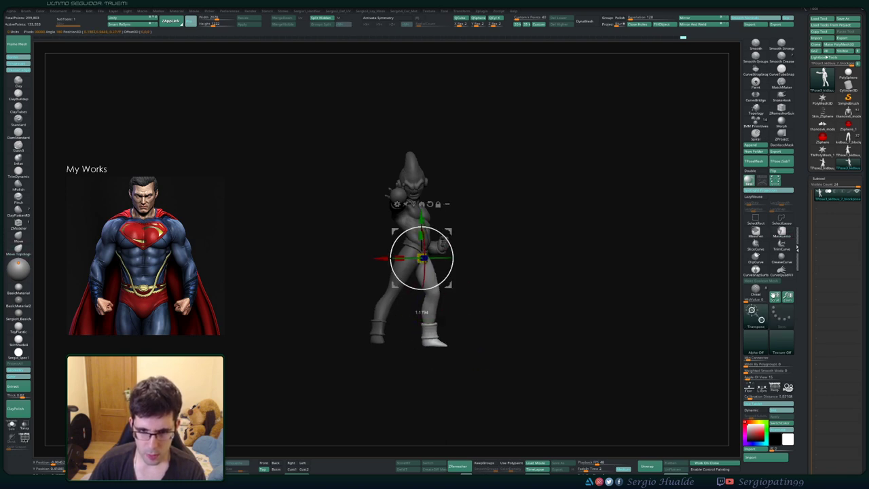
drag(448, 284, 450, 280)
drag(422, 253, 422, 257)
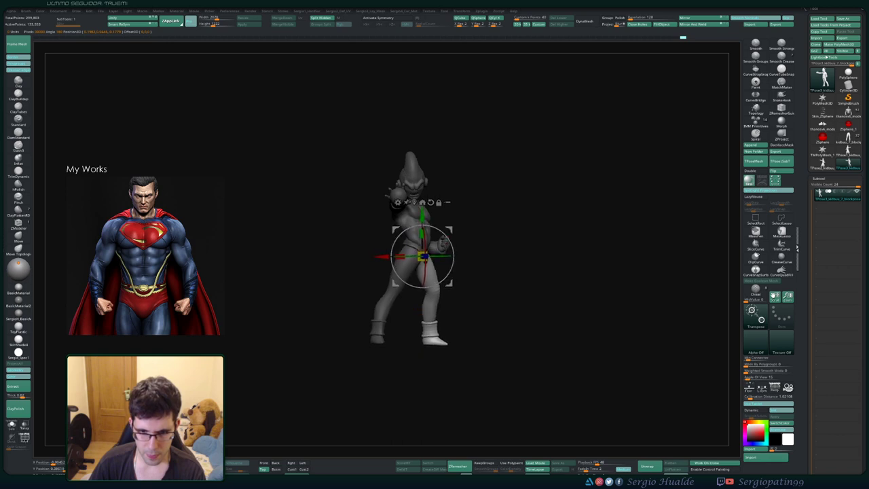
drag(449, 283, 450, 283)
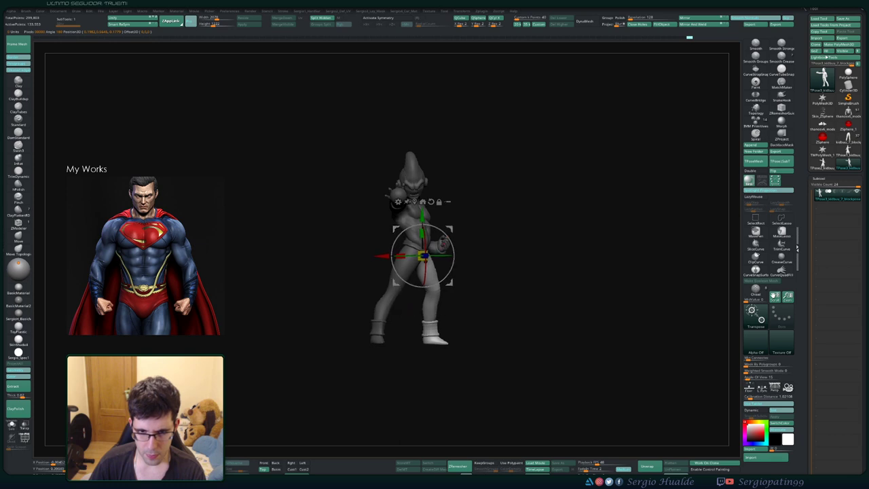
- Reshape the isolated left leg with a large Move brush from the back and side, and clear its mask
key(q)
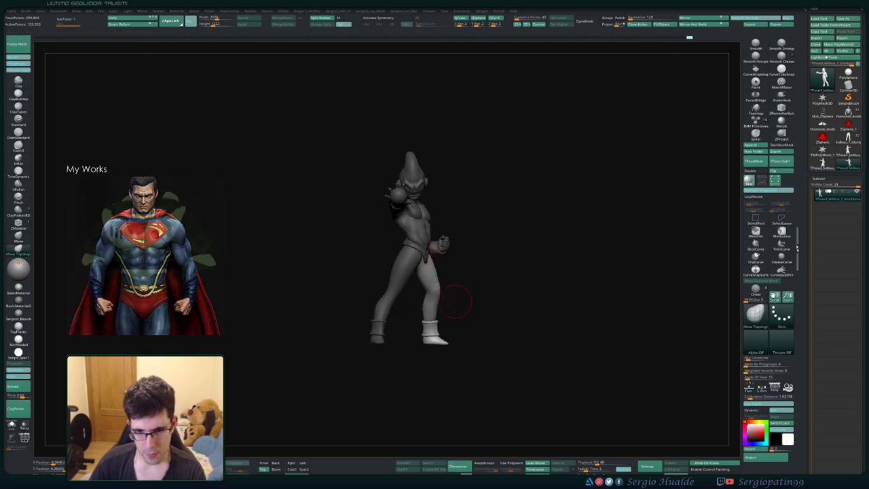
key(b)
key(m)
key(v)
key(s)
mouse_move(451, 320)
mouse_down()
mouse_move(475, 327)
mouse_move(439, 337)
mouse_move(370, 326)
mouse_up()
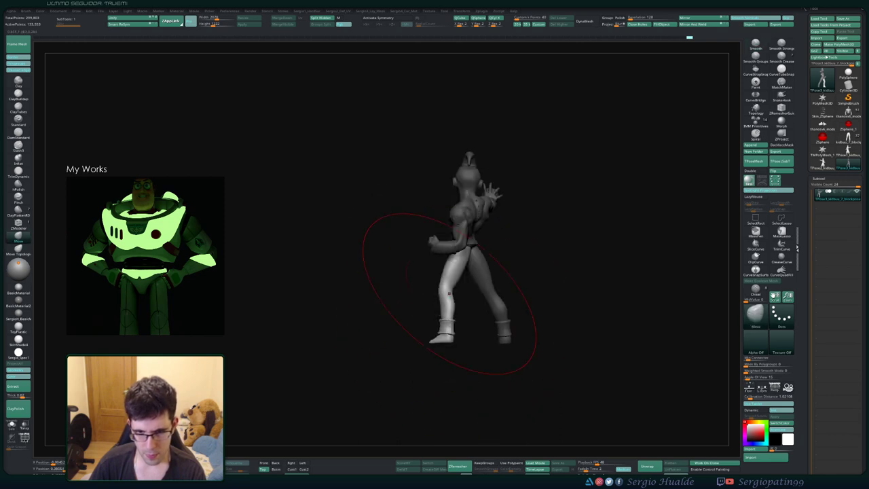
mouse_move(463, 292)
mouse_down()
mouse_move(483, 278)
mouse_move(499, 288)
mouse_move(486, 293)
mouse_move(505, 297)
mouse_move(494, 300)
mouse_up()
ctrl+right_drag(494, 300, 494, 280)
drag(494, 281, 467, 278)
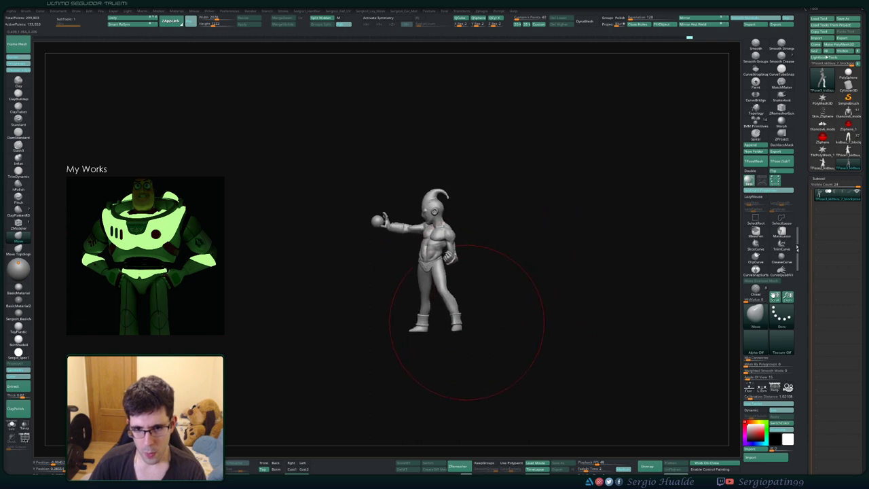
ctrl+right_drag(442, 313, 462, 330)
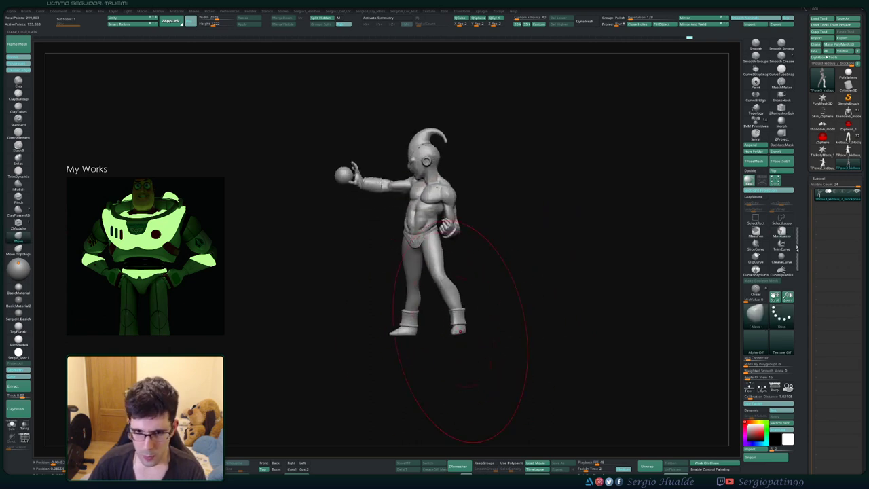
- Isolate the left leg with a mask, adjust its position with the gizmo at the knee, and clear the mask
key(ctrl)
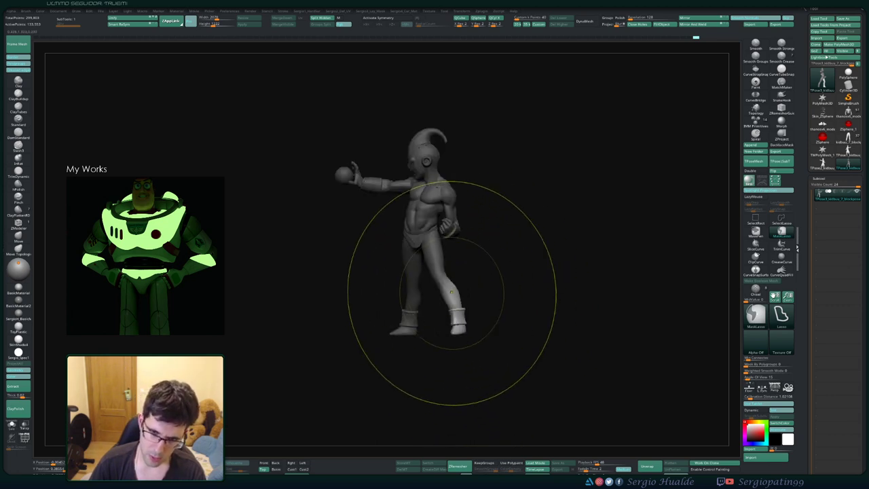
ctrl+click(472, 288)
key(w)
alt+click(449, 286)
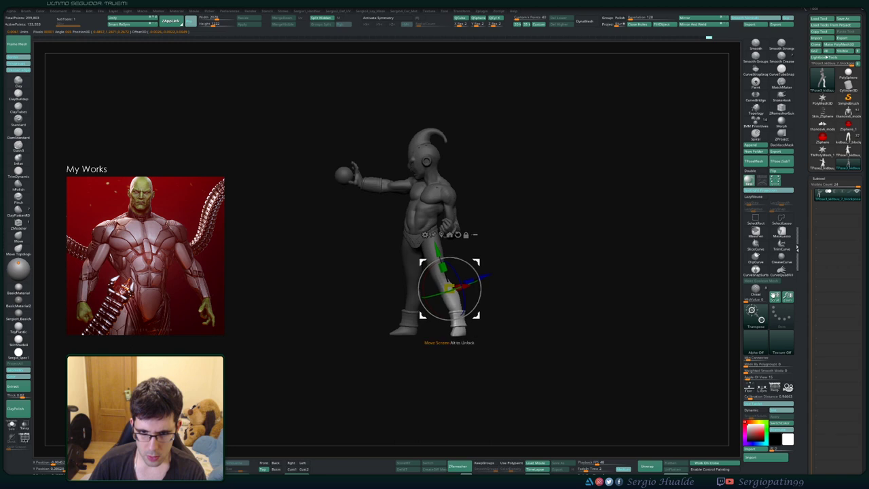
key(q)
ctrl+right_drag(468, 285, 467, 242)
ctrl+drag(467, 241, 469, 282)
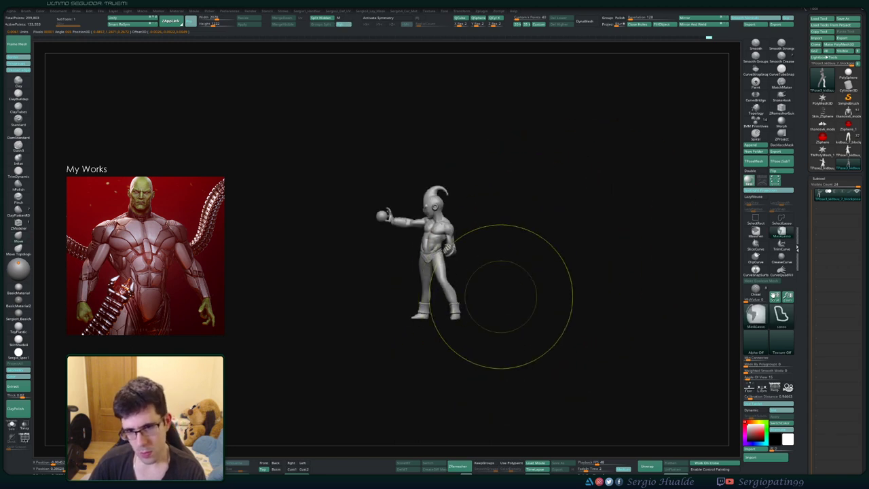
- Transfer the adjusted pose back to the original subtools and inspect the figure on its rocky base from all sides
right_drag(475, 294, 502, 285)
mouse_move(457, 266)
right_down()
mouse_move(529, 272)
mouse_move(441, 270)
right_up()
ctrl+right_drag(429, 234, 444, 249)
click(781, 161)
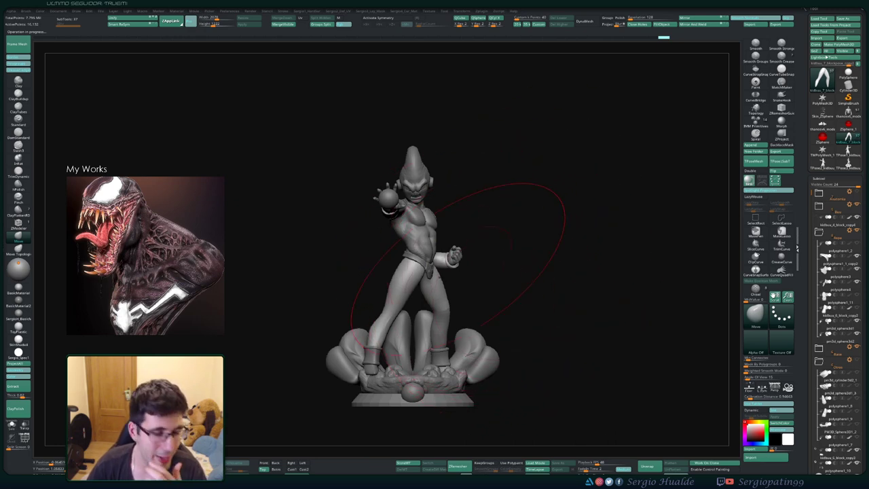
drag(462, 271, 603, 275)
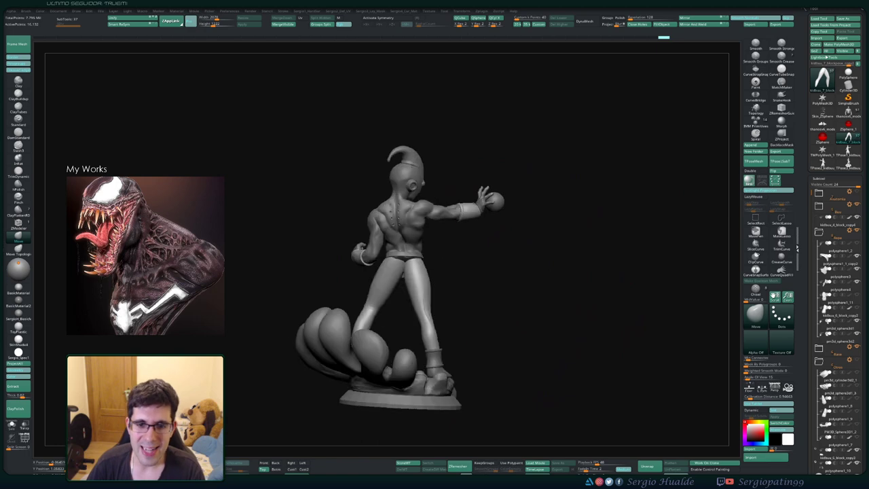
drag(530, 287, 399, 312)
- Smooth the surfaces of both legs from the front and back with a resized Smooth brush
key(s)
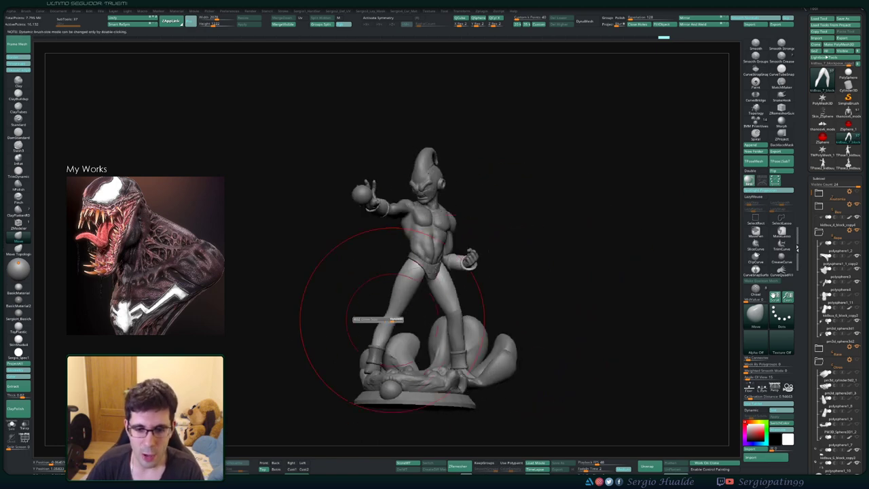
ctrl+right_drag(392, 320, 370, 302)
right_drag(370, 303, 404, 316)
key(s)
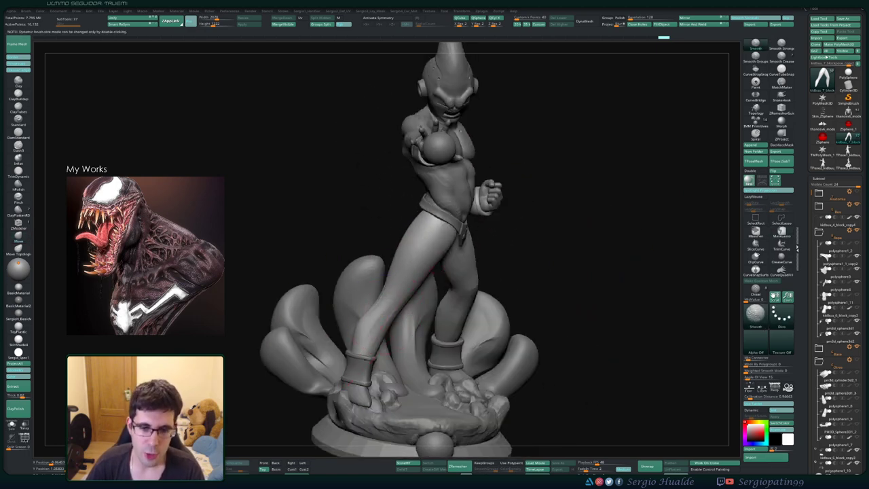
shift+drag(404, 312, 429, 237)
right_drag(424, 285, 506, 288)
shift+drag(518, 271, 505, 299)
right_drag(478, 299, 505, 299)
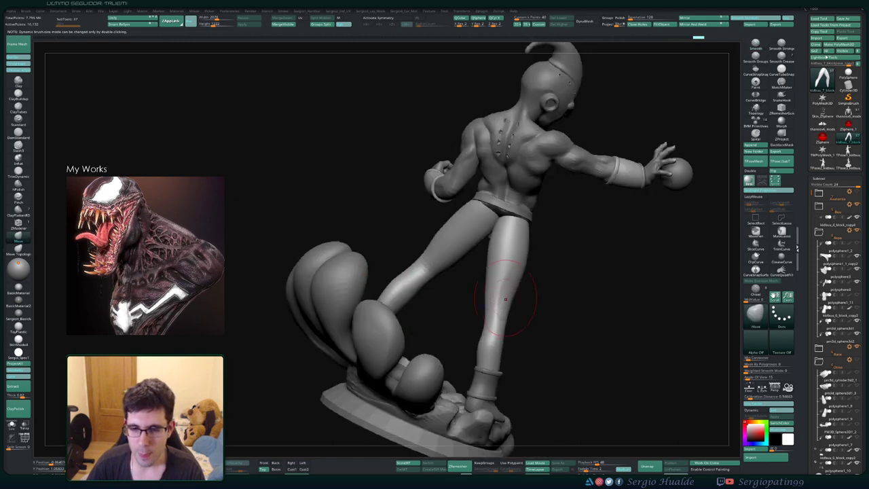
shift+drag(505, 300, 489, 294)
shift+drag(461, 248, 382, 319)
mouse_move(436, 314)
ctrl+right_down()
mouse_move(468, 309)
mouse_move(430, 266)
mouse_move(433, 252)
mouse_move(386, 311)
ctrl+right_up()
mouse_move(386, 312)
right_down()
mouse_move(382, 342)
mouse_move(380, 292)
mouse_move(336, 305)
mouse_move(444, 278)
right_up()
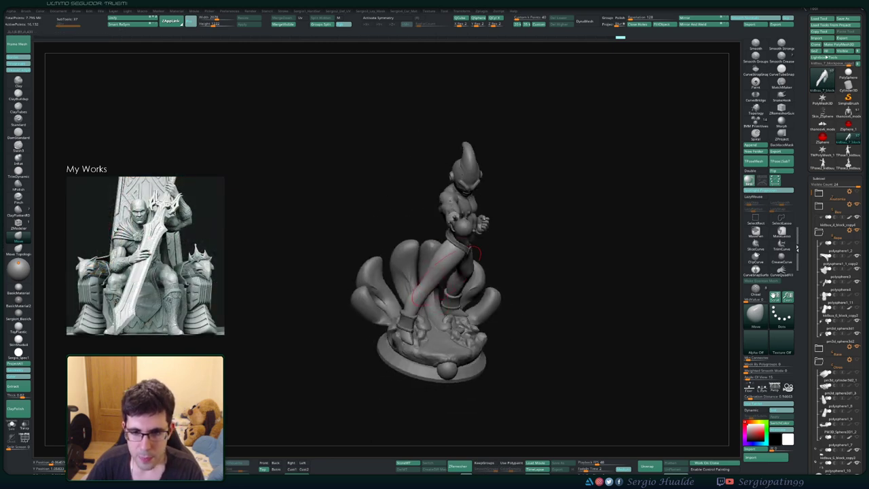
- Refine the right leg's contour above the boot with the Move and Move Topological brushes
drag(426, 277, 417, 279)
mouse_move(397, 289)
right_down()
mouse_move(429, 305)
mouse_move(434, 319)
right_up()
key(b)
key(m)
key(t)
ctrl+right_drag(411, 293, 416, 323)
drag(422, 317, 417, 310)
key(x)
key(x)
right_drag(425, 299, 427, 216)
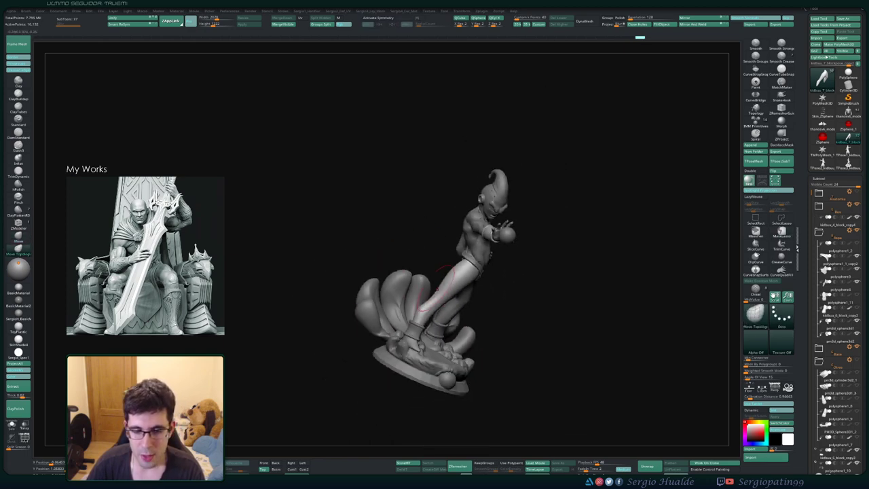
right_drag(475, 272, 441, 313)
- Select the legs subtool and adjust the left leg around the knee with a resized Move Topological brush
alt+click(483, 272)
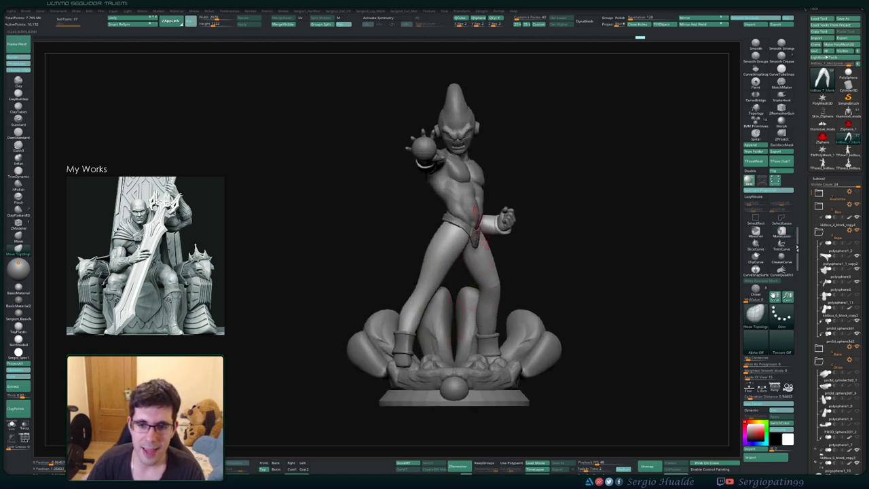
right_drag(521, 239, 501, 221)
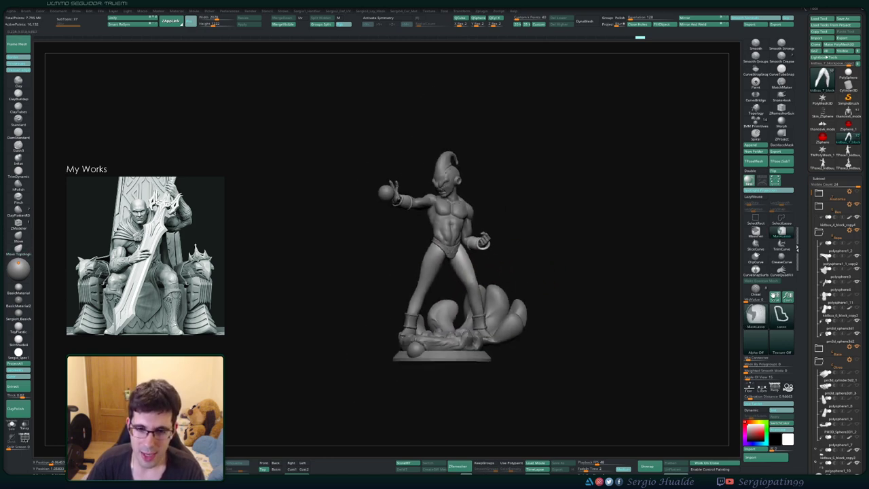
mouse_move(471, 263)
right_down()
mouse_move(500, 272)
mouse_move(514, 254)
mouse_move(464, 250)
mouse_move(457, 260)
mouse_move(469, 257)
right_up()
mouse_move(470, 256)
ctrl+right_down()
mouse_move(470, 297)
mouse_move(477, 291)
mouse_move(462, 298)
ctrl+right_up()
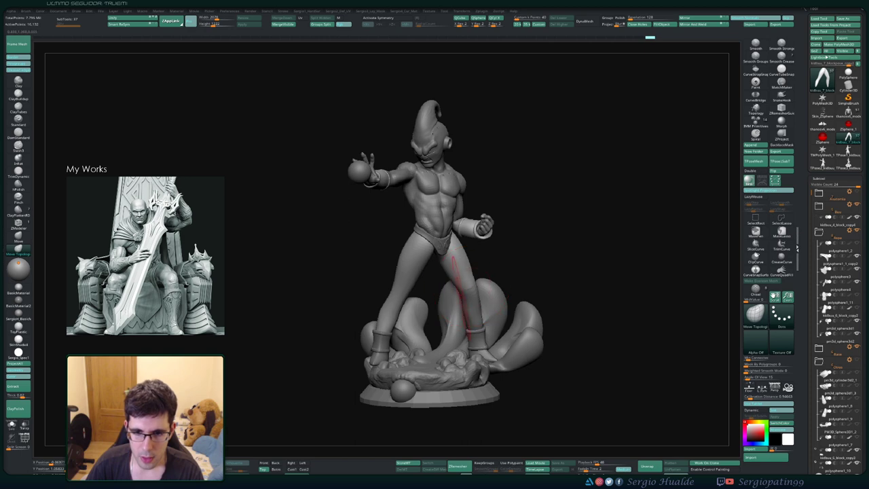
drag(473, 298, 478, 296)
right_drag(467, 296, 483, 288)
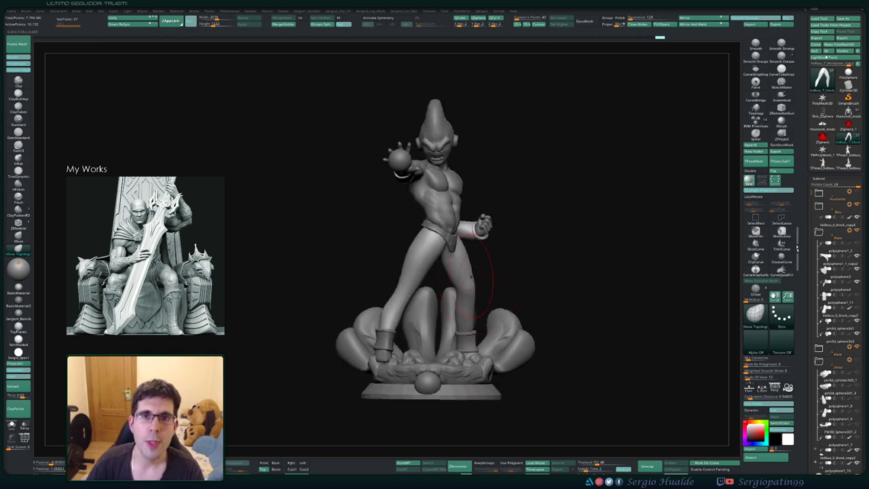
key(s)
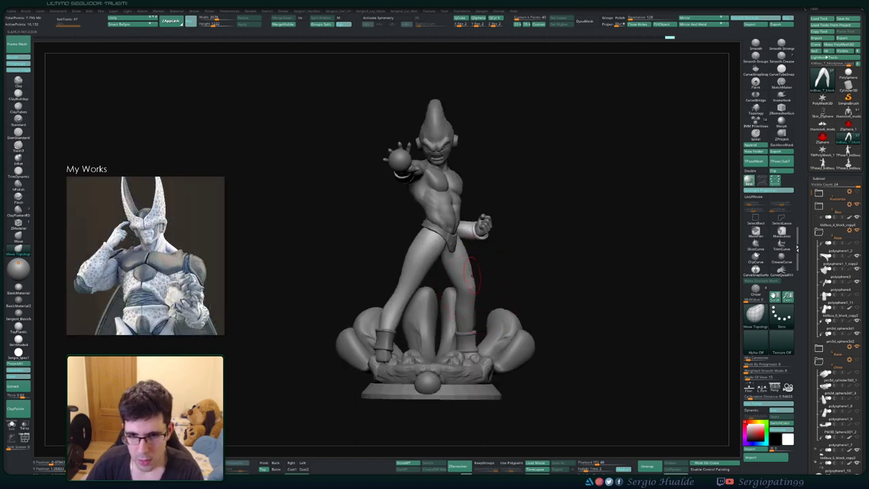
- Reshape the left thigh and lower leg from the side with the Move Topological brush and check the overall stance
right_drag(510, 273, 476, 271)
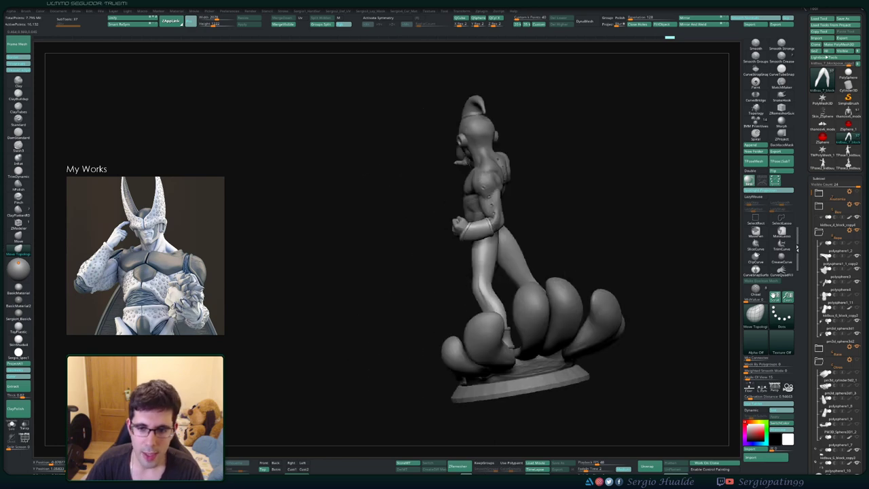
drag(480, 269, 483, 280)
mouse_move(518, 283)
right_down()
mouse_move(490, 292)
mouse_move(496, 300)
right_up()
drag(496, 283, 484, 313)
mouse_move(434, 316)
right_down()
mouse_move(500, 303)
mouse_move(495, 244)
mouse_move(560, 284)
mouse_move(540, 271)
right_up()
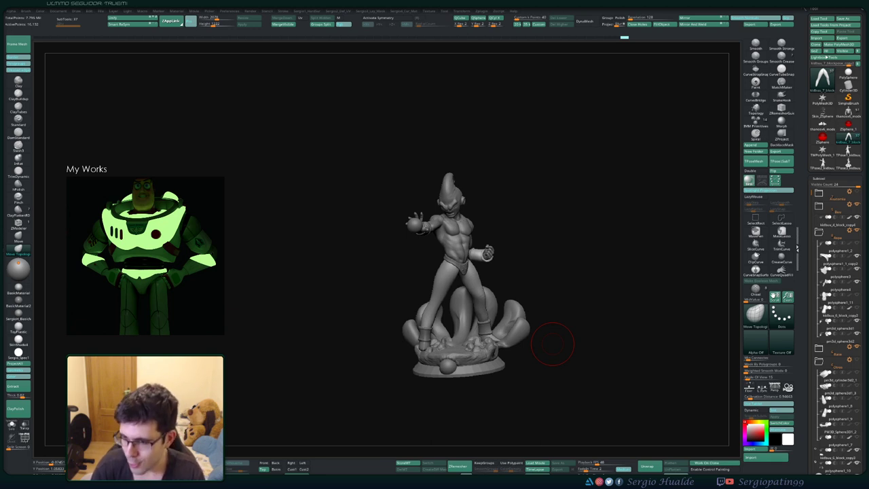
mouse_move(580, 245)
mouse_down()
mouse_move(571, 278)
mouse_move(558, 284)
mouse_move(547, 274)
mouse_move(547, 296)
mouse_up()
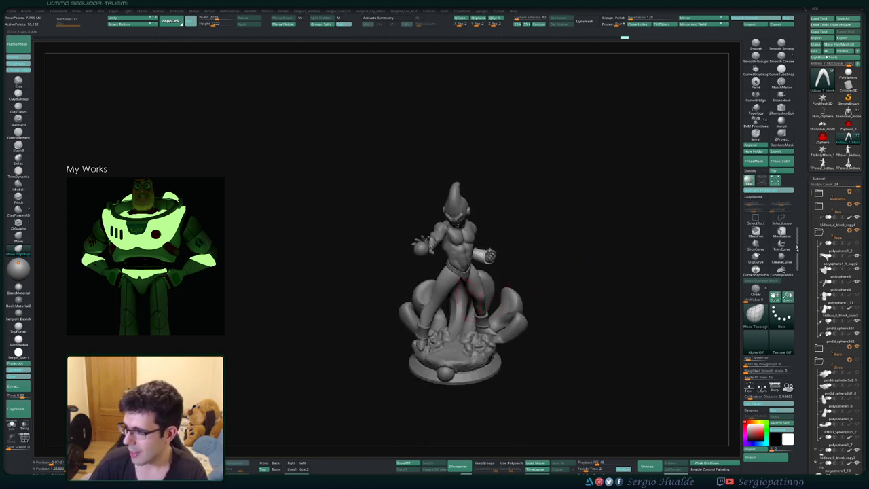
- Select the rocky base subtool and set the gizmo to transform all selected subtools together
mouse_move(529, 277)
mouse_down()
mouse_move(516, 298)
mouse_move(556, 343)
mouse_move(557, 275)
mouse_up()
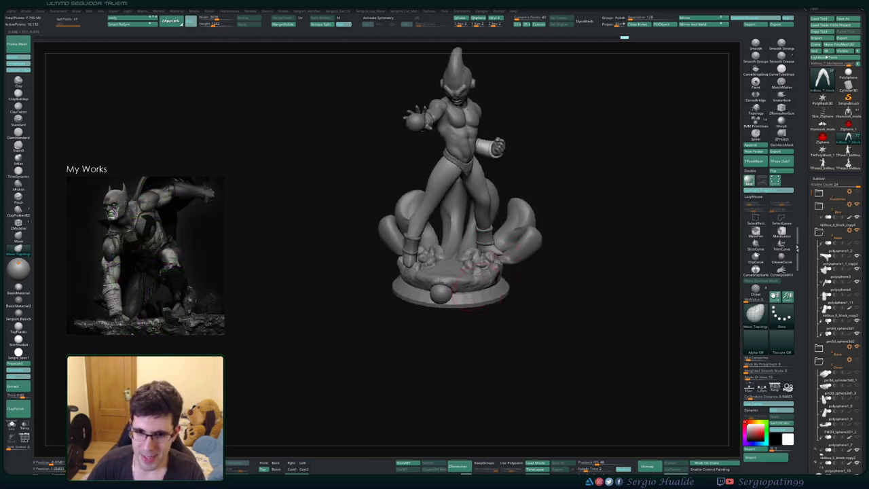
right_drag(520, 290, 517, 320)
ctrl+right_drag(468, 275, 473, 303)
alt+click(475, 287)
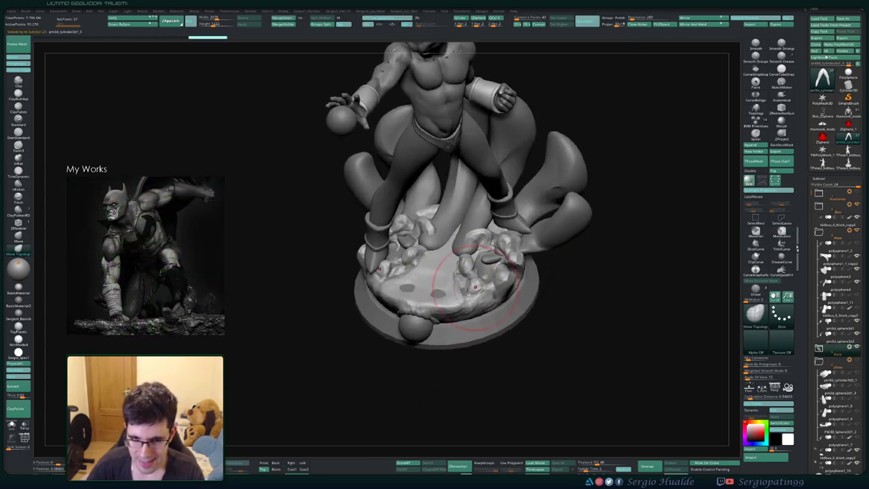
key(w)
click(467, 203)
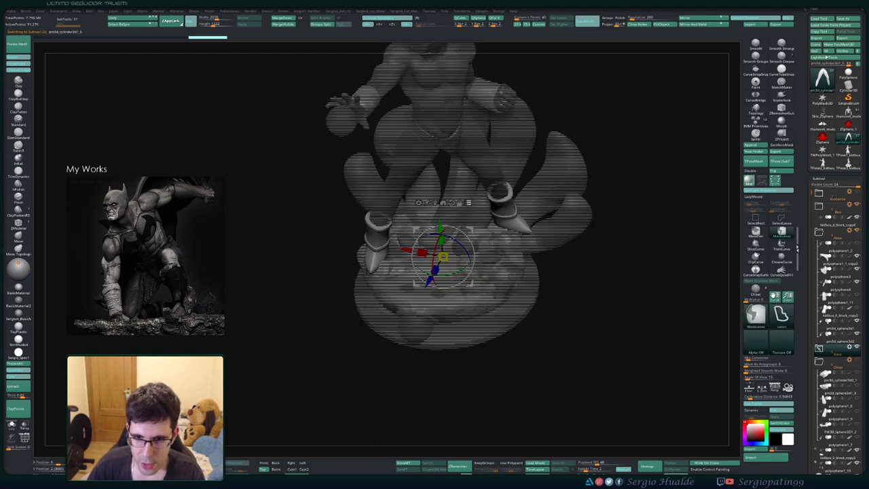
- Add the rocks, the energy tendrils and the round plinth to the multi-subtool selection and show their polygroups
ctrl+right_drag(470, 268, 470, 302)
ctrl+shift+click(461, 302)
ctrl+shift+click(497, 264)
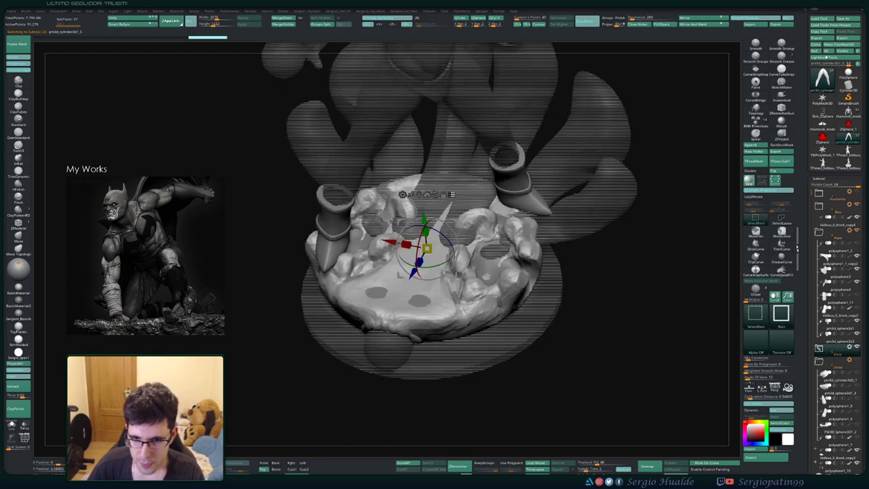
ctrl+shift+click(565, 202)
ctrl+shift+click(515, 328)
ctrl+right_drag(508, 315, 500, 210)
ctrl+right_drag(499, 210, 479, 238)
key(shift+f)
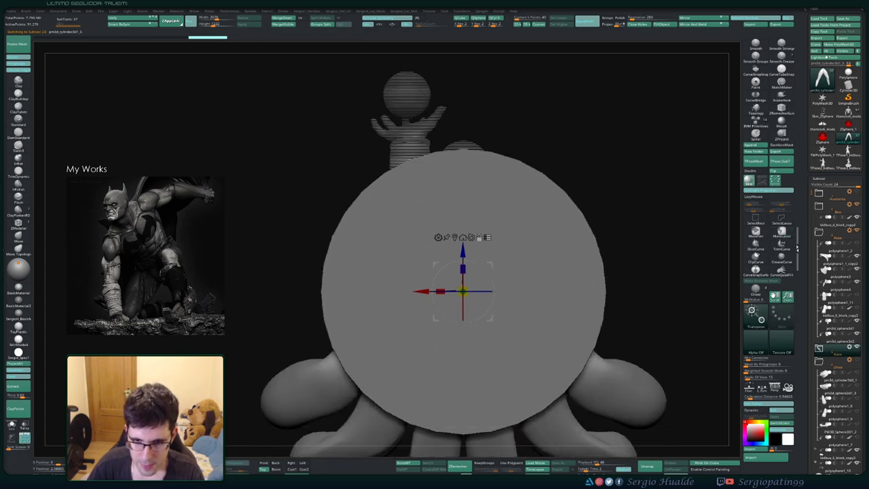
- Try to scale up the selected base parts uniformly with the gizmo
drag(462, 292, 473, 290)
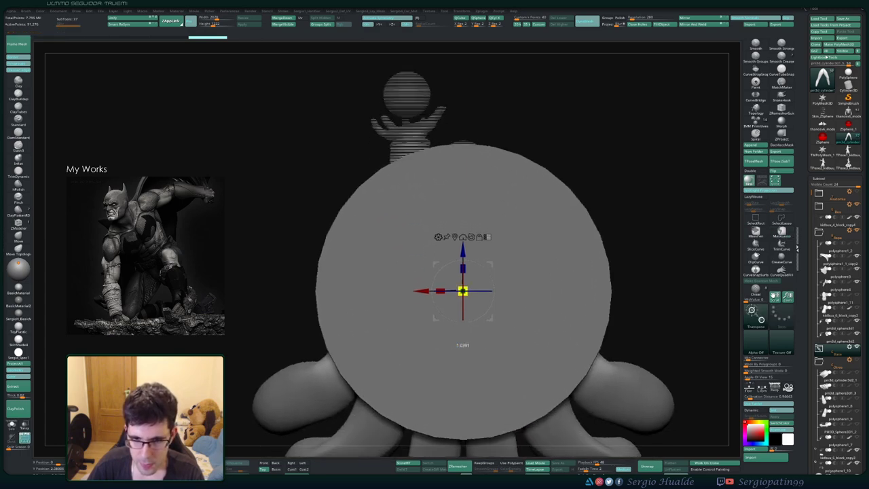
ctrl+right_drag(475, 290, 477, 352)
mouse_move(483, 225)
mouse_down()
mouse_move(495, 225)
mouse_move(485, 224)
mouse_up()
key(ctrl+z)
key(ctrl+z)
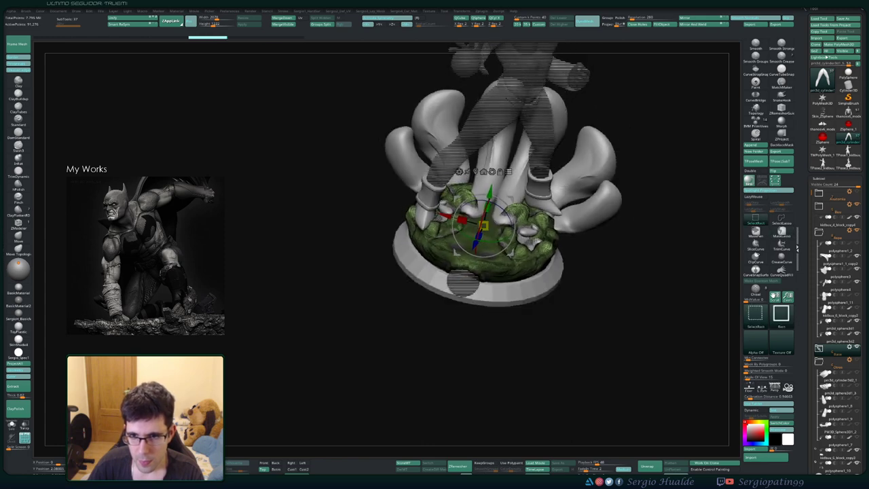
- Exclude the boots from the selection, include the front sphere, and scale the whole base assembly up slightly
ctrl+shift+click(541, 180)
ctrl+shift+click(544, 204)
ctrl+right_drag(535, 215, 527, 186)
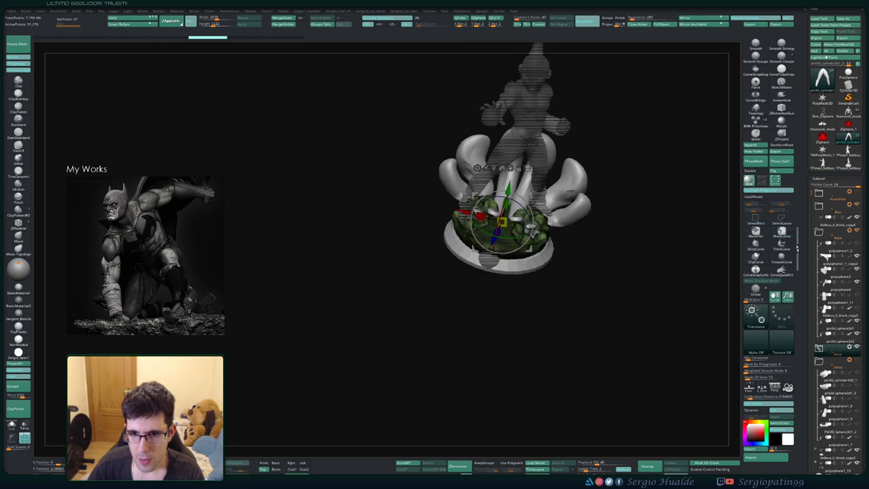
ctrl+shift+click(489, 259)
mouse_move(501, 222)
mouse_down()
mouse_move(577, 222)
mouse_move(515, 222)
mouse_up()
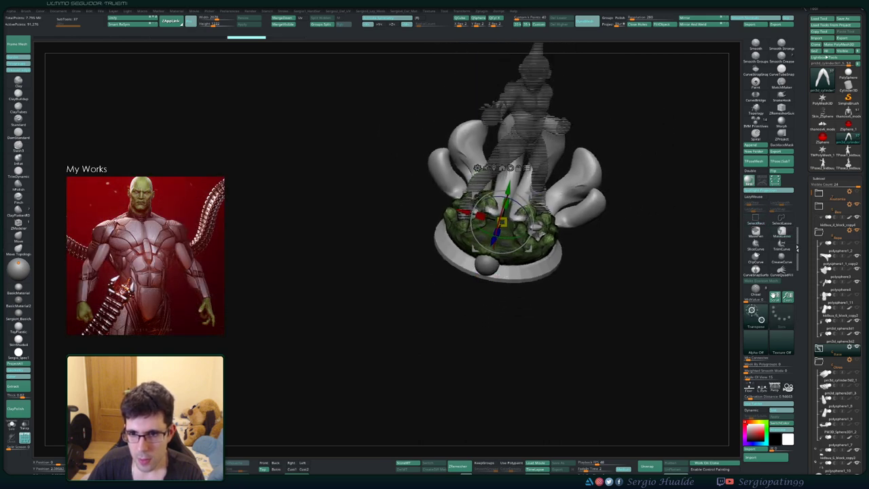
- Reposition the base assembly under the figure's feet, leave multi-subtool transform mode and hide the polygroup display
right_drag(518, 222, 506, 240)
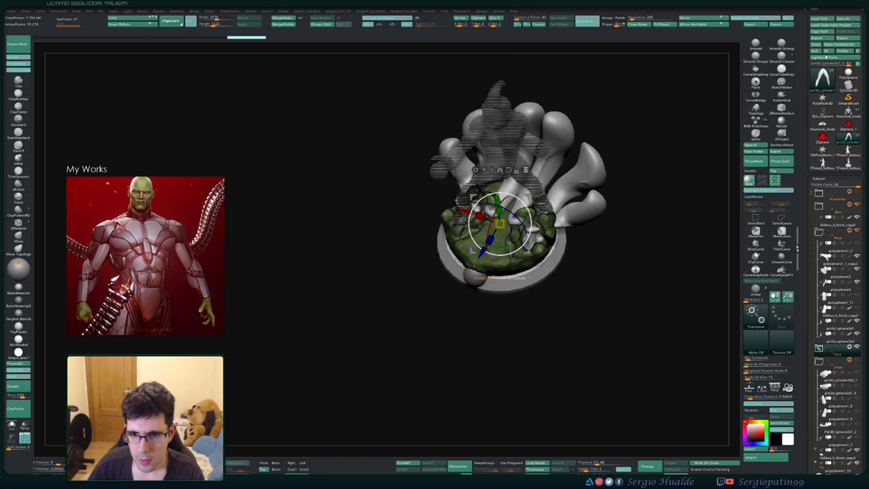
drag(527, 250, 527, 249)
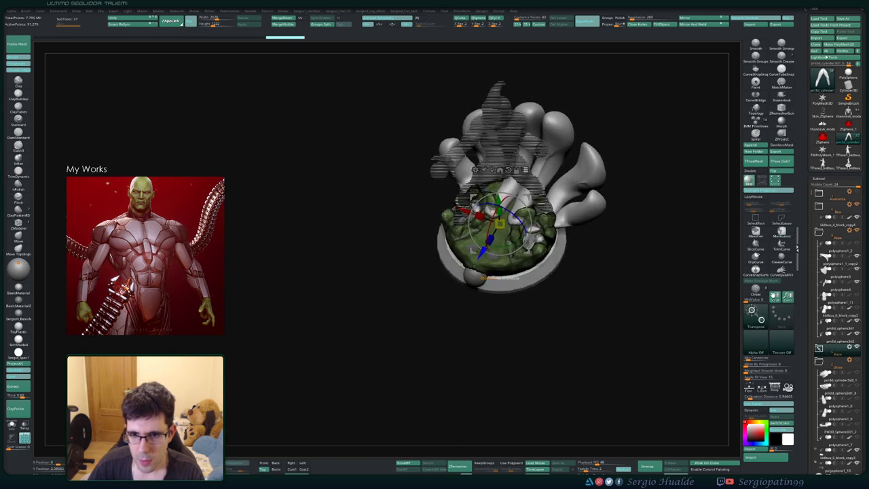
drag(466, 209, 505, 222)
right_drag(505, 248, 504, 206)
key(q)
key(w)
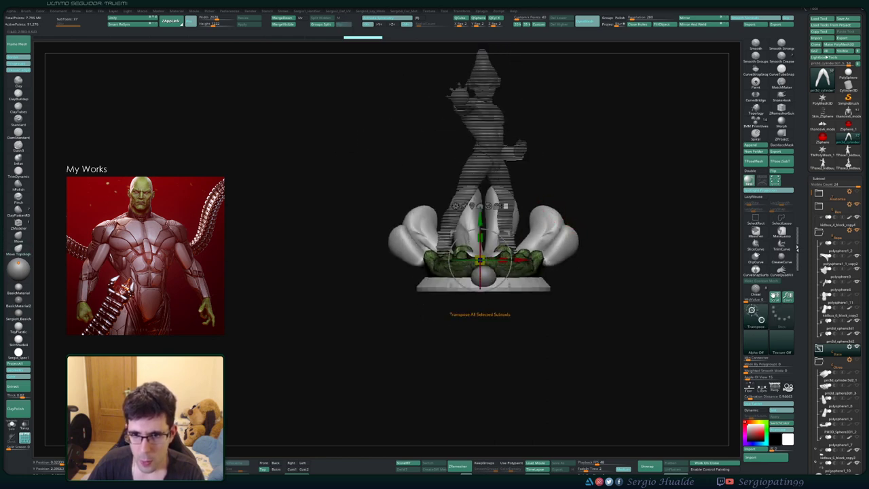
click(504, 206)
key(q)
mouse_move(541, 248)
ctrl+right_down()
mouse_move(555, 177)
mouse_move(547, 206)
ctrl+right_up()
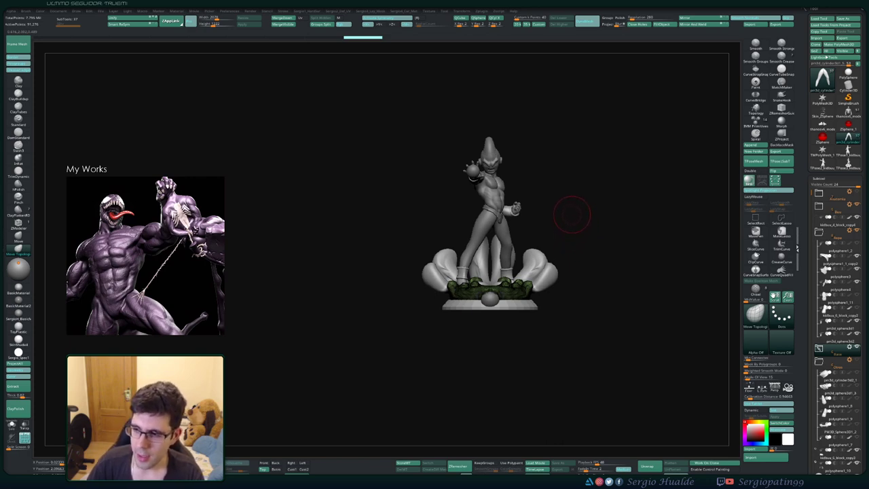
drag(577, 237, 574, 246)
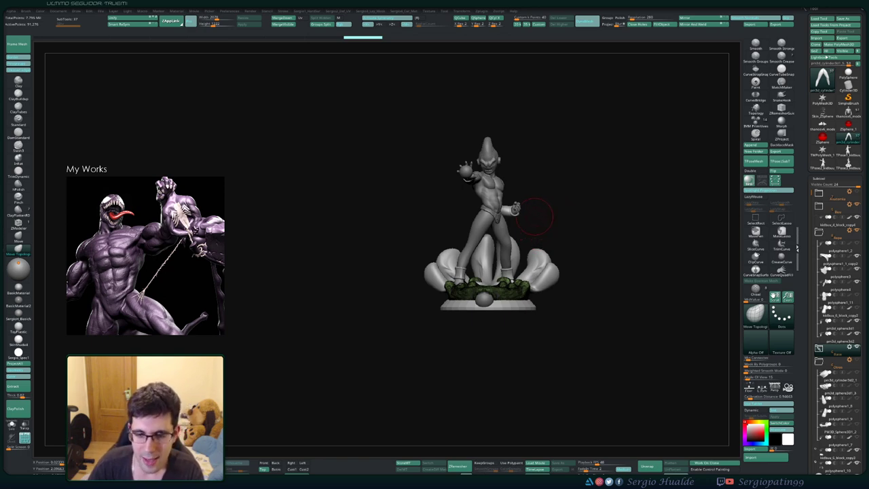
key(shift+f)
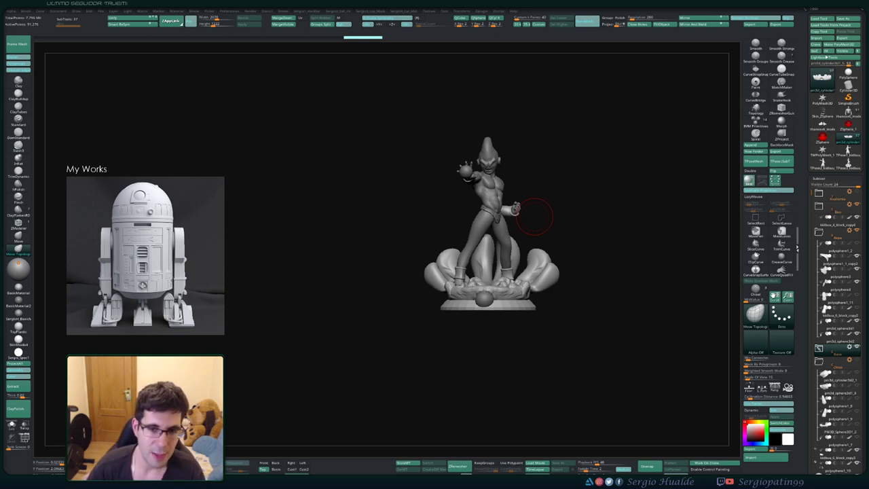
- Select the legs subtool and reshape the left knee and thigh with the Move Topological brush from several angles
ctrl+right_drag(530, 215, 498, 256)
alt+click(496, 212)
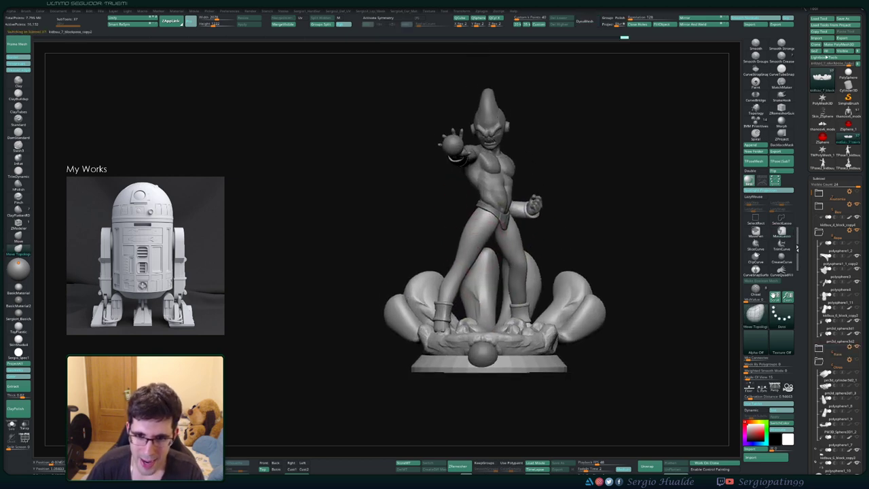
key(w)
mouse_move(456, 274)
right_down()
mouse_move(441, 295)
mouse_move(441, 261)
mouse_move(414, 298)
mouse_move(448, 272)
mouse_move(424, 252)
mouse_move(458, 259)
right_up()
key(q)
right_drag(581, 258, 545, 257)
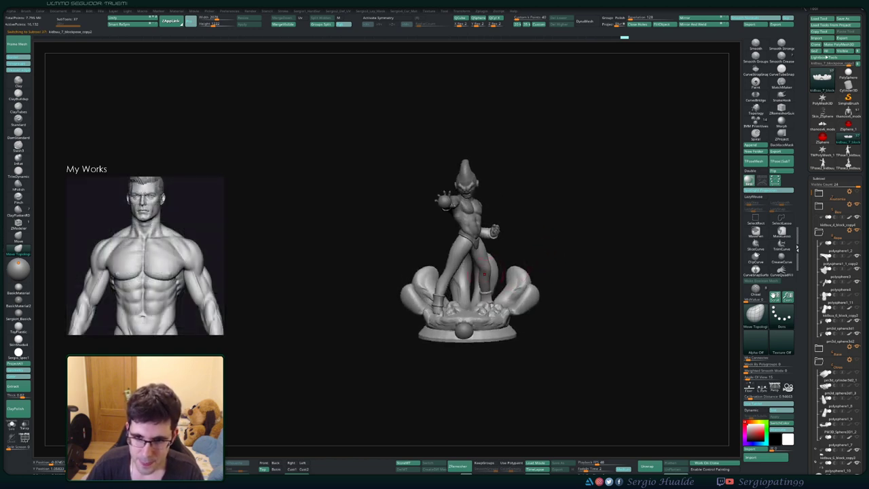
ctrl+right_drag(484, 275, 468, 285)
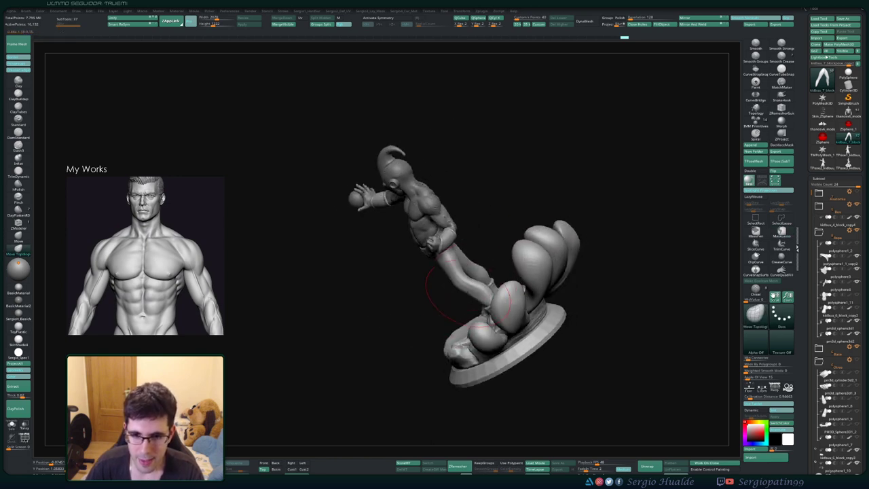
drag(465, 286, 449, 288)
right_drag(441, 288, 463, 283)
mouse_move(463, 270)
mouse_down()
mouse_move(459, 286)
mouse_move(458, 255)
mouse_up()
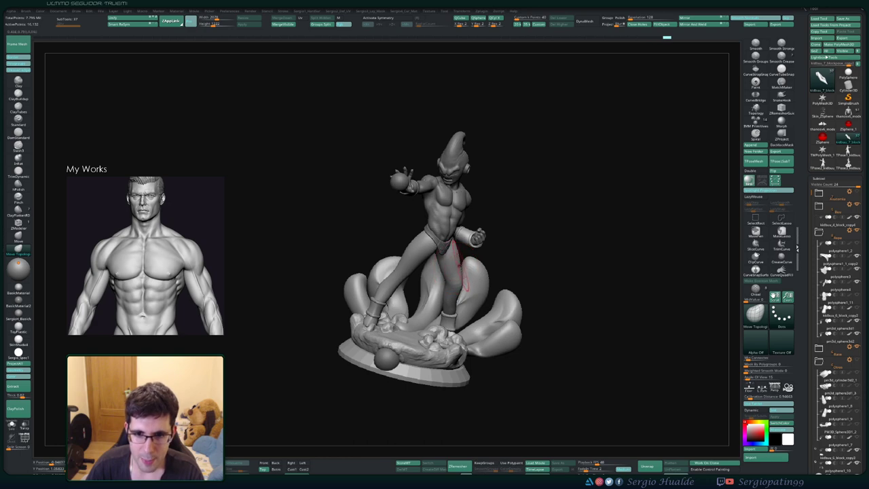
mouse_move(458, 255)
right_down()
mouse_move(483, 229)
mouse_move(445, 257)
mouse_move(393, 259)
mouse_move(325, 246)
right_up()
drag(453, 254, 455, 262)
- Try to smooth the back of the left thigh
right_drag(465, 257, 407, 258)
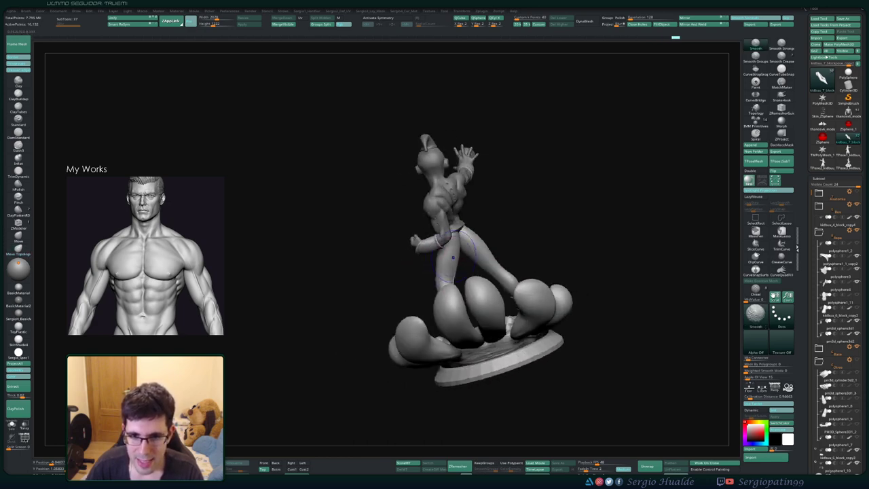
shift+drag(466, 235, 466, 252)
right_drag(466, 252, 411, 259)
shift+drag(472, 240, 473, 253)
right_drag(468, 256, 425, 270)
- Try to reshape the left lower leg from behind, and undo the recent leg strokes
drag(456, 280, 454, 285)
right_drag(454, 285, 443, 296)
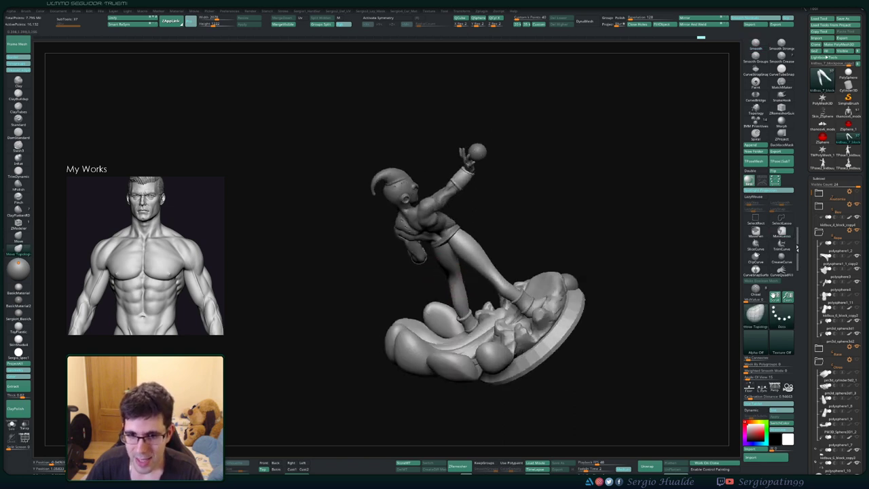
key(ctrl+z)
drag(454, 285, 457, 287)
mouse_move(457, 287)
right_down()
mouse_move(468, 268)
mouse_move(457, 285)
right_up()
key(ctrl+z)
key(ctrl+z)
key(ctrl+z)
key(ctrl+z)
key(ctrl+z)
- Smooth the left lower leg from behind and check the stance from the front
shift+drag(458, 286, 458, 292)
right_drag(458, 296, 464, 305)
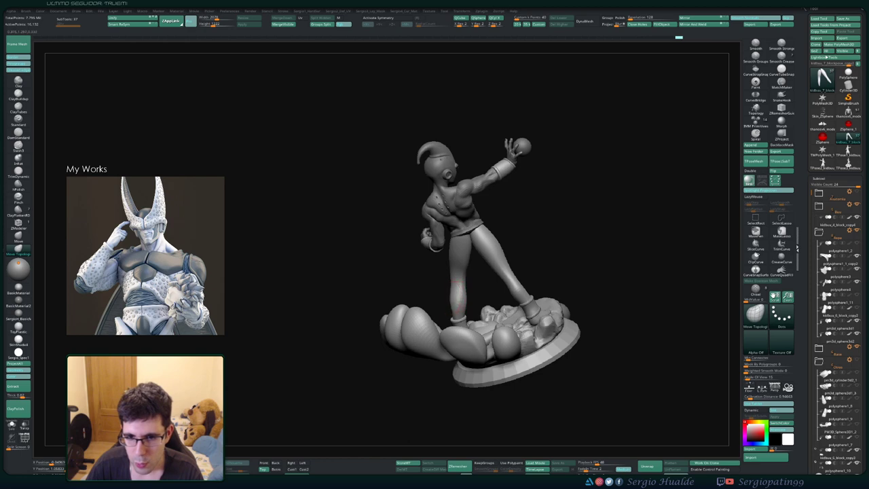
right_drag(452, 302, 512, 265)
ctrl+right_drag(475, 294, 473, 275)
right_drag(473, 275, 456, 288)
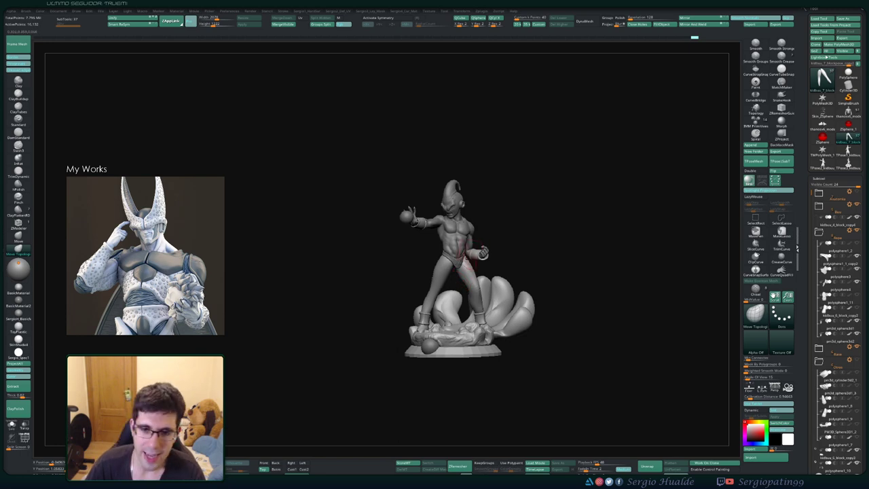
- Switch to the Move brush and refine the outer contour of the right thigh
mouse_move(465, 259)
ctrl+right_down()
mouse_move(473, 300)
mouse_move(487, 312)
mouse_move(473, 295)
mouse_move(482, 288)
mouse_move(472, 313)
mouse_move(438, 282)
mouse_move(454, 272)
mouse_move(446, 272)
ctrl+right_up()
key(b)
key(m)
key(v)
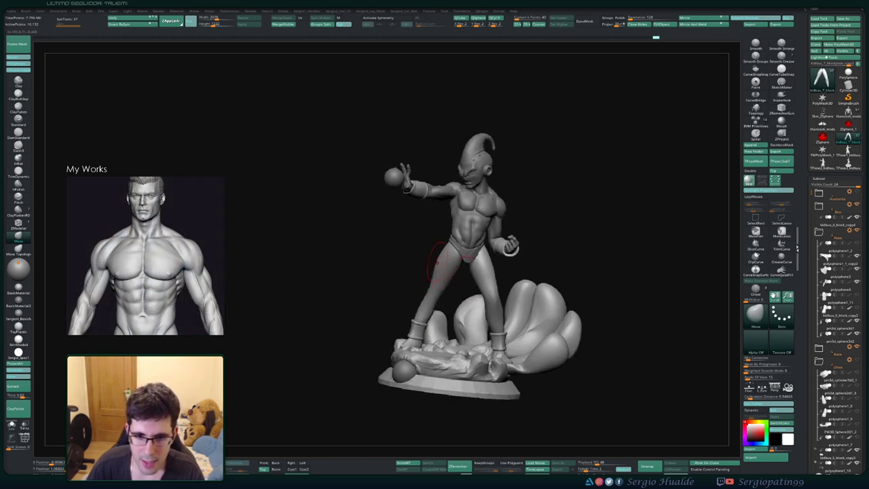
ctrl+right_drag(442, 289, 443, 273)
mouse_move(443, 273)
right_down()
mouse_move(507, 285)
mouse_move(443, 276)
right_up()
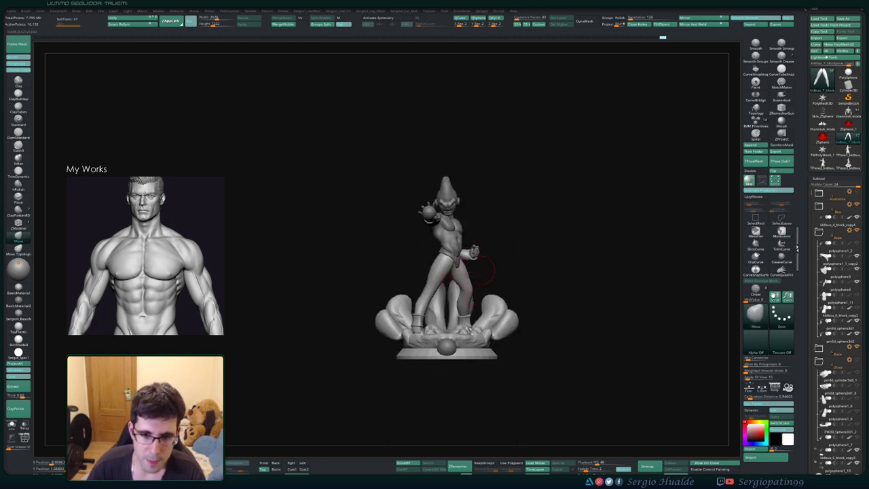
- Give each leg its own polygroup and mask the right leg so only the left one stays editable
ctrl+right_drag(467, 275, 464, 287)
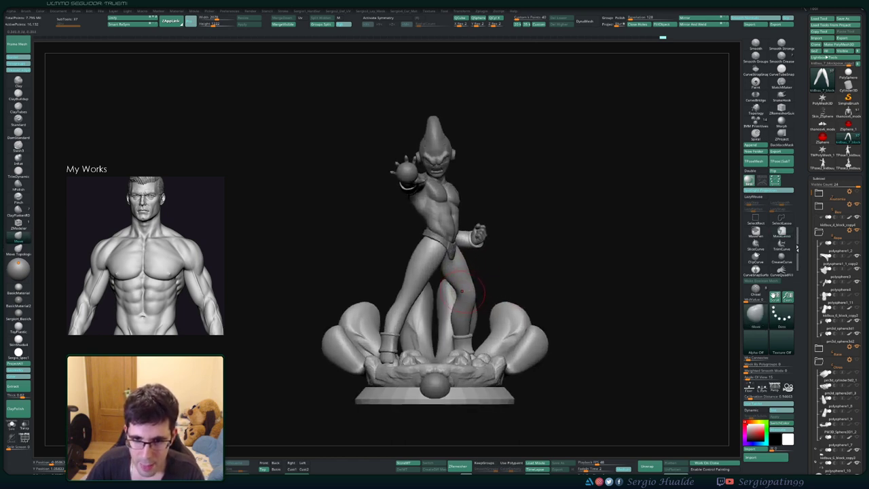
key(w)
key(shift+f)
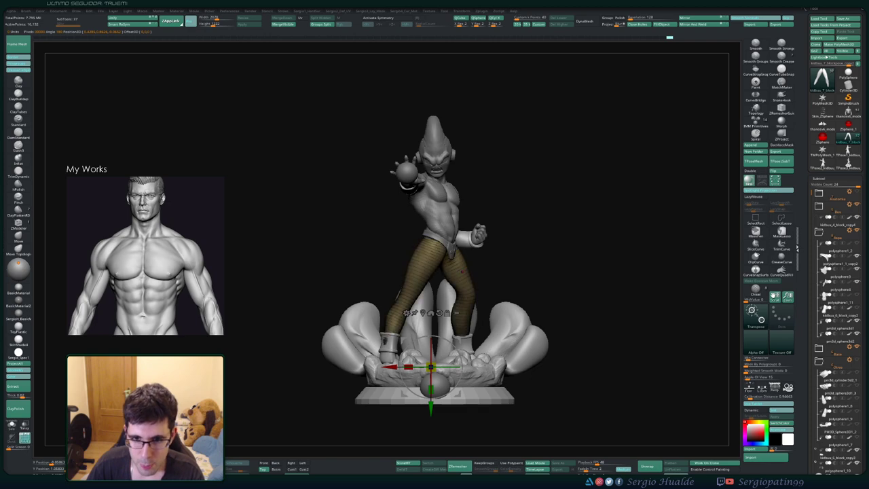
key(ctrl+g)
ctrl+click(468, 276)
key(q)
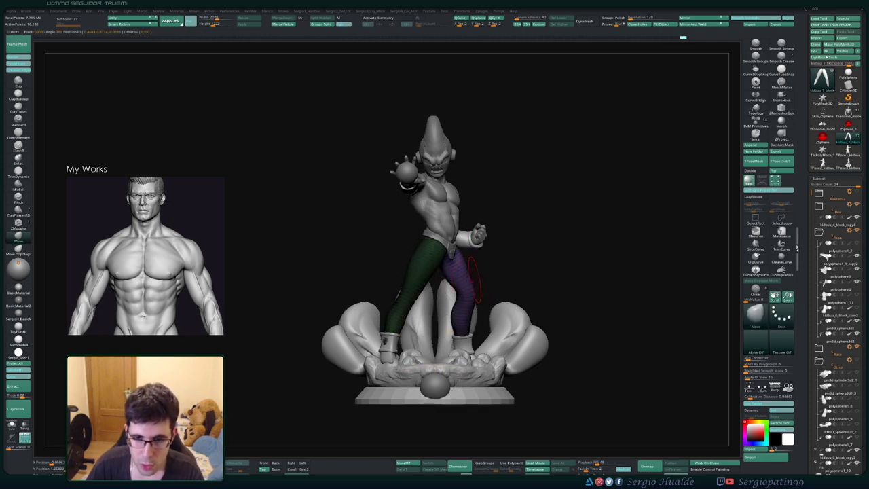
key(shift+f)
- Enable the gizmo's multi-subtool transform and limit the selection to the legs and boots
right_drag(467, 330, 422, 207)
key(w)
click(484, 170)
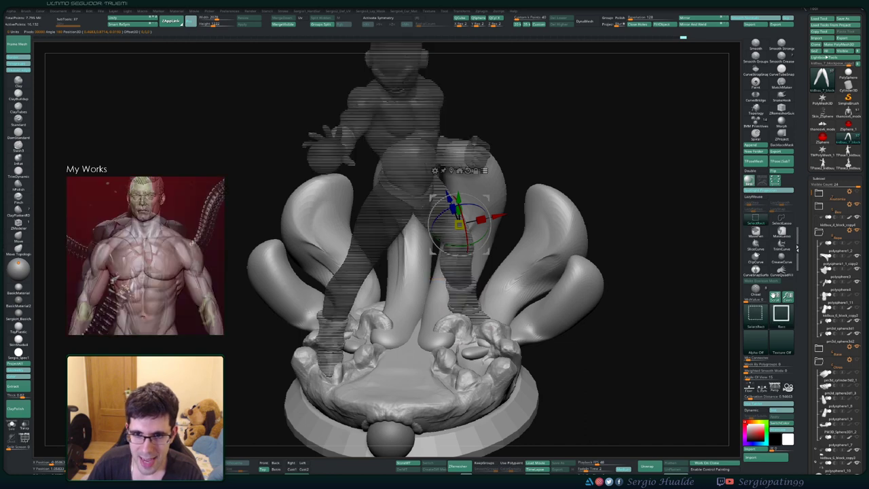
ctrl+shift+drag(543, 129, 577, 156)
ctrl+shift+click(577, 156)
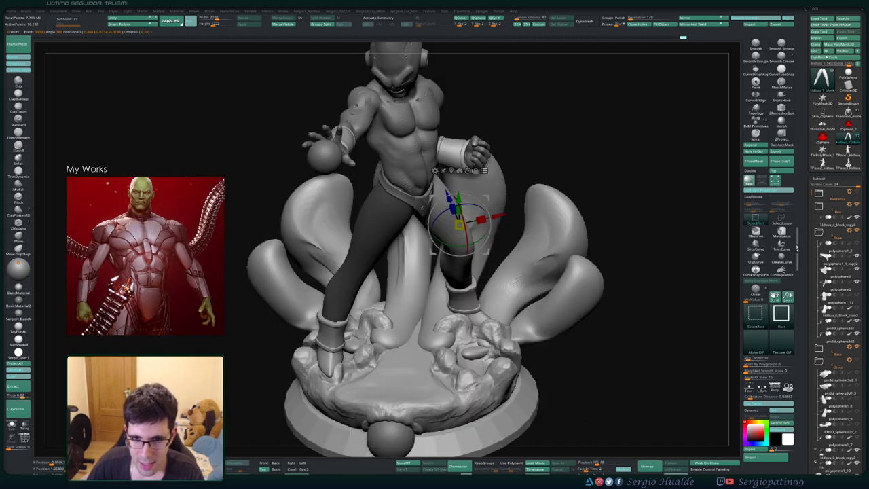
ctrl+shift+click(464, 299)
ctrl+shift+click(473, 320)
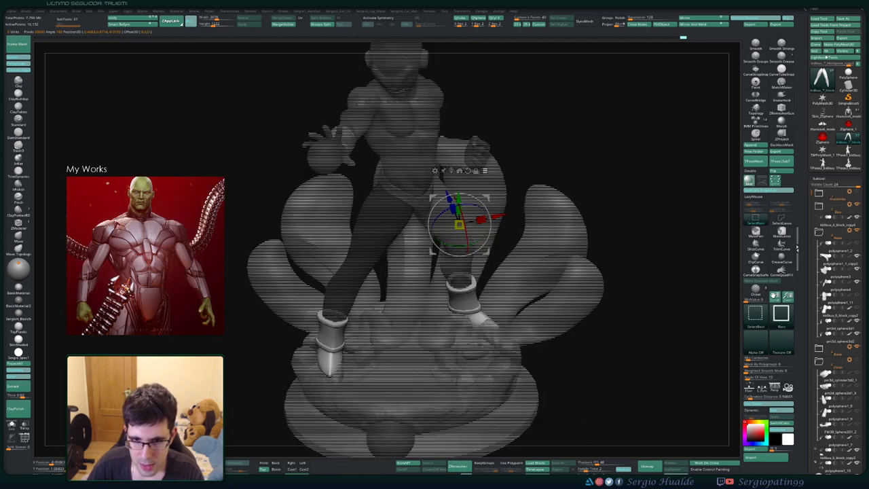
ctrl+shift+click(461, 266)
mouse_move(610, 183)
shift+mouse_down()
mouse_move(607, 136)
mouse_move(604, 172)
shift+mouse_up()
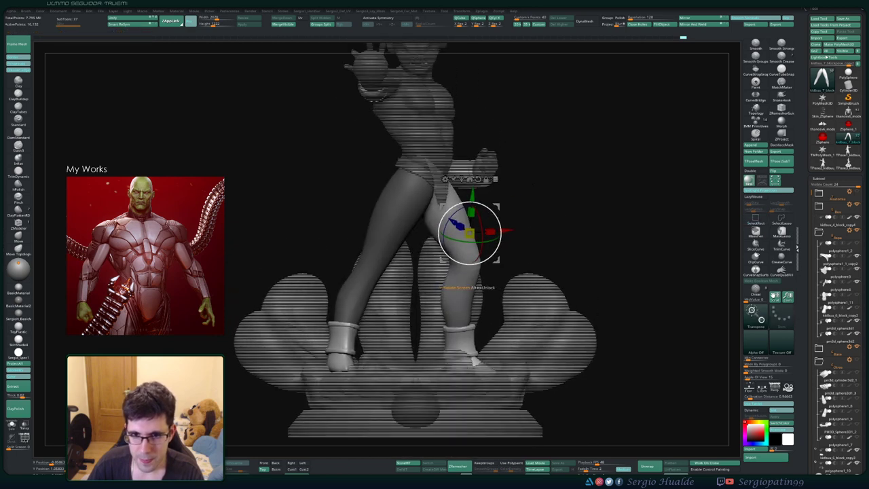
- Try to reposition the left leg together with the boots, and to mask around the right leg and boot
drag(475, 241, 464, 241)
key(ctrl+z)
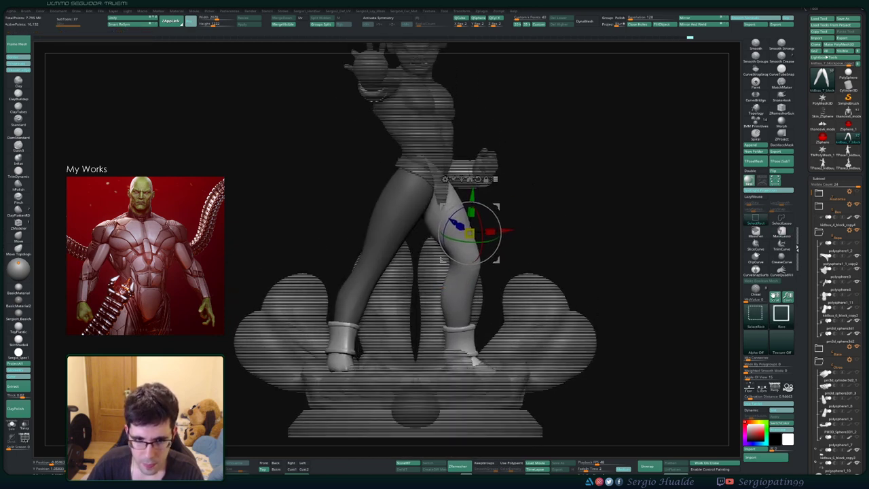
key(ctrl+z)
mouse_move(331, 245)
ctrl+mouse_down()
mouse_move(316, 270)
mouse_move(367, 379)
ctrl+mouse_up()
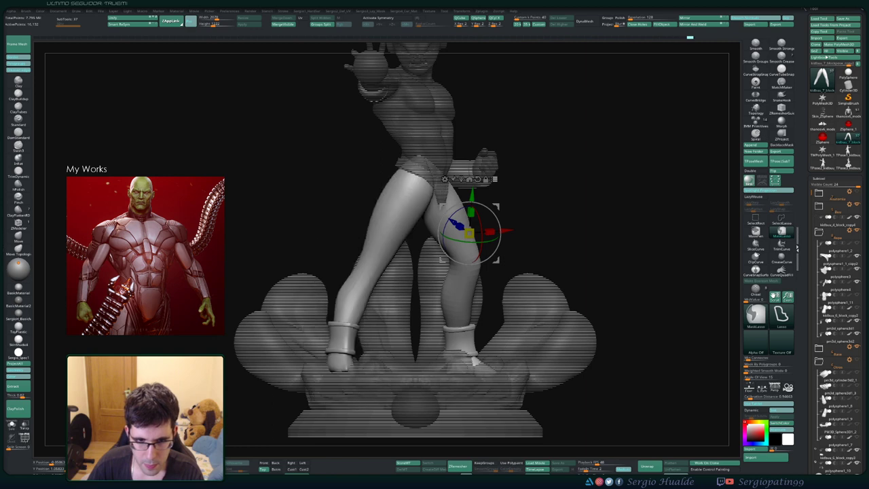
key(ctrl+z)
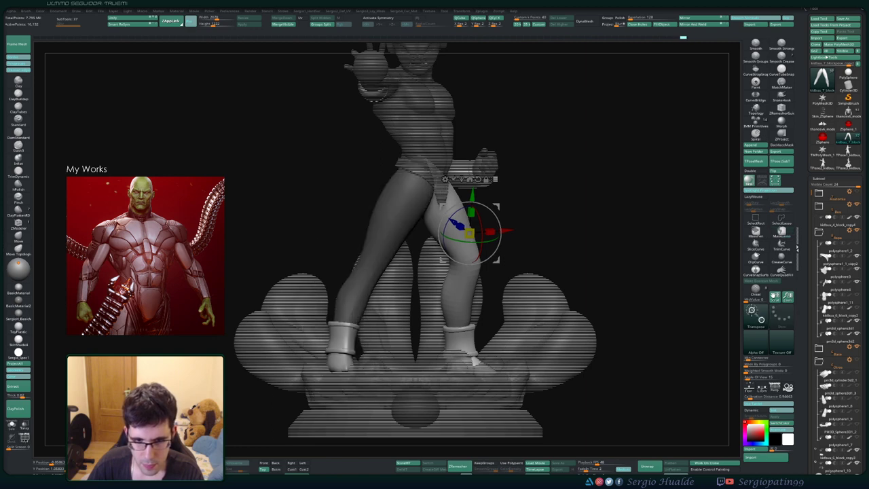
- Mask the right boot's cuff and foot so that only the left boot stays editable, and reselect the legs
alt+click(342, 341)
mouse_move(320, 256)
ctrl+mouse_down()
mouse_move(337, 406)
mouse_move(365, 325)
ctrl+mouse_up()
alt+click(342, 361)
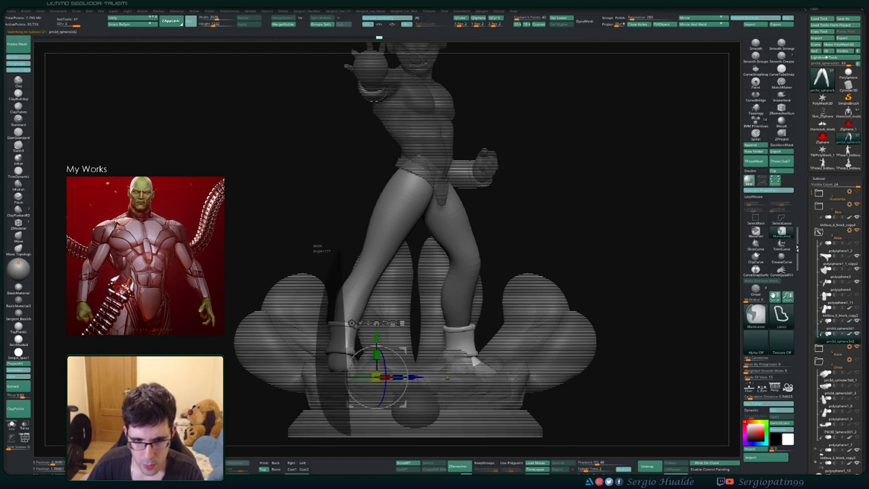
alt+click(475, 361)
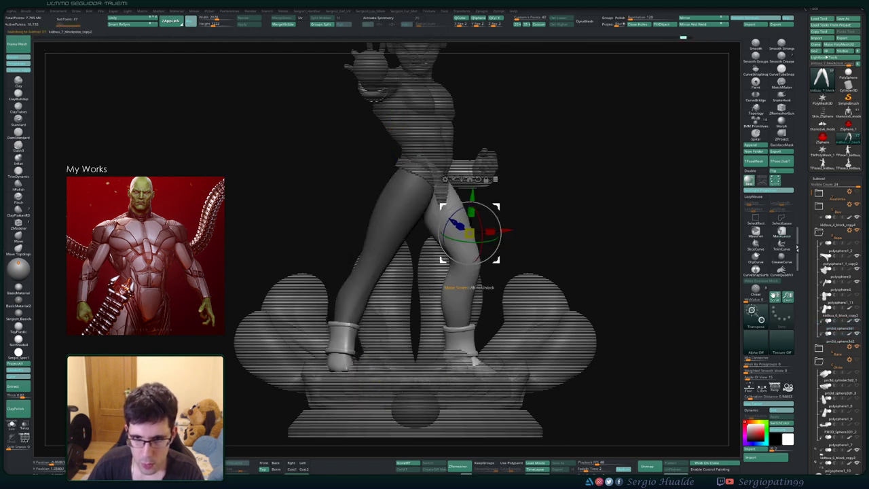
- Try to shift the unmasked left leg and boot sideways and undo the move
drag(507, 230, 512, 230)
drag(590, 169, 529, 234)
key(ctrl+z)
- Correct the mask on the boot cuffs so the left cuff is editable, and make the legs the active subtool again
alt+click(494, 297)
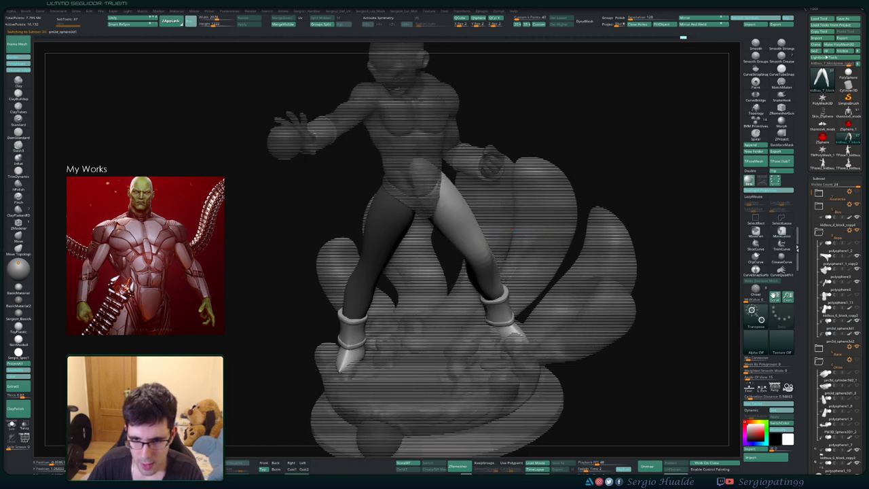
mouse_move(622, 188)
ctrl+alt+mouse_down()
mouse_move(517, 193)
mouse_move(577, 316)
mouse_move(592, 288)
ctrl+alt+mouse_up()
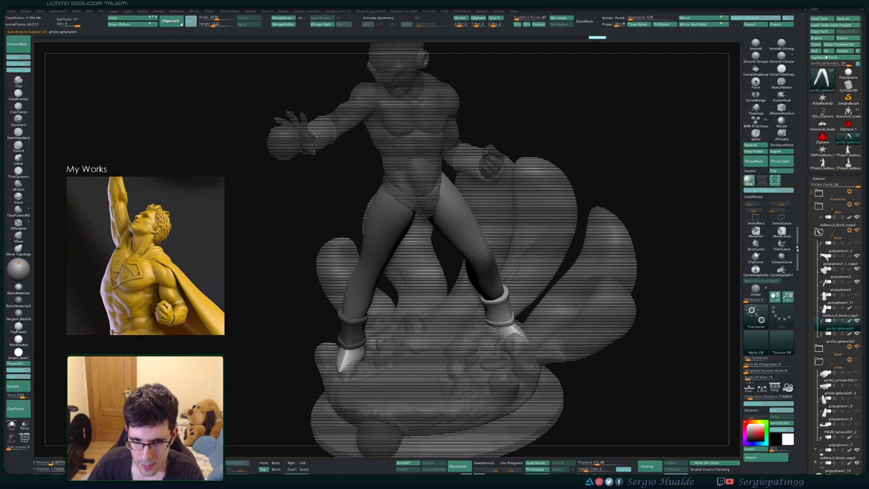
alt+click(470, 229)
mouse_move(563, 217)
mouse_down()
mouse_move(600, 190)
mouse_move(568, 213)
mouse_move(576, 354)
mouse_move(593, 322)
mouse_up()
alt+click(507, 332)
alt+click(478, 236)
shift+drag(570, 224, 601, 200)
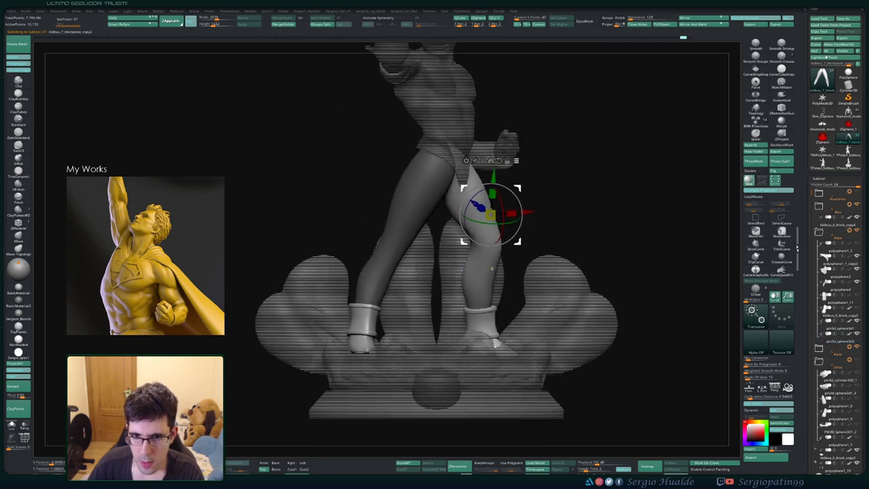
- Move the unmasked left leg and its boot slightly outward, and return to sculpting with the Move brush
drag(520, 242, 528, 243)
mouse_move(551, 245)
ctrl+right_down()
mouse_move(551, 218)
mouse_move(551, 241)
ctrl+right_up()
key(q)
key(w)
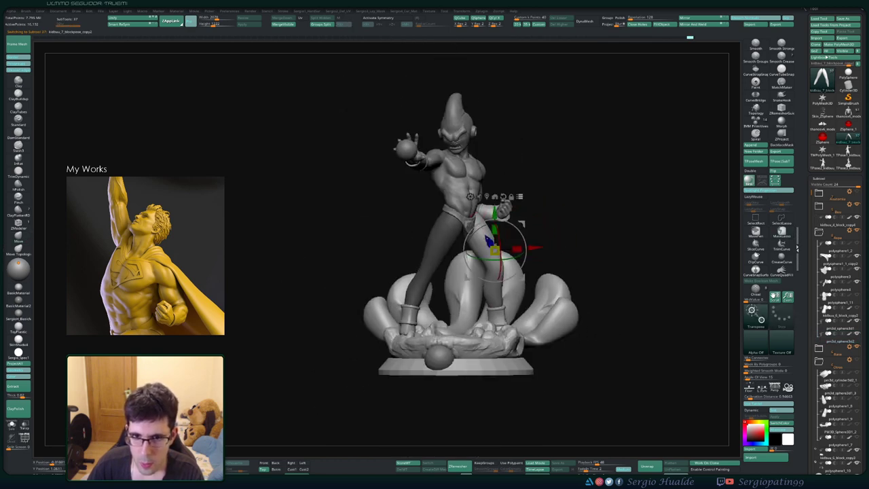
key(q)
ctrl+drag(490, 230, 503, 272)
ctrl+right_drag(502, 272, 506, 248)
mouse_move(506, 248)
right_down()
mouse_move(540, 246)
mouse_move(485, 236)
right_up()
mouse_move(439, 204)
alt+right_down()
mouse_move(459, 252)
mouse_move(516, 261)
mouse_move(541, 253)
mouse_move(474, 246)
mouse_move(435, 254)
mouse_move(449, 269)
mouse_move(433, 276)
mouse_move(399, 274)
mouse_move(412, 273)
alt+right_up()
mouse_move(573, 285)
right_down()
mouse_move(549, 287)
mouse_move(583, 294)
right_up()
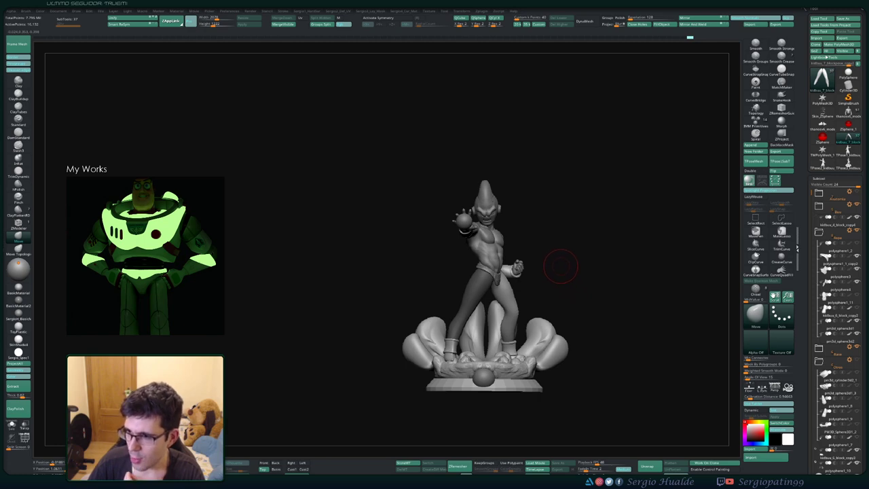
- Refine the contour of the left thigh with small Move brush strokes from several angles
drag(583, 264, 572, 260)
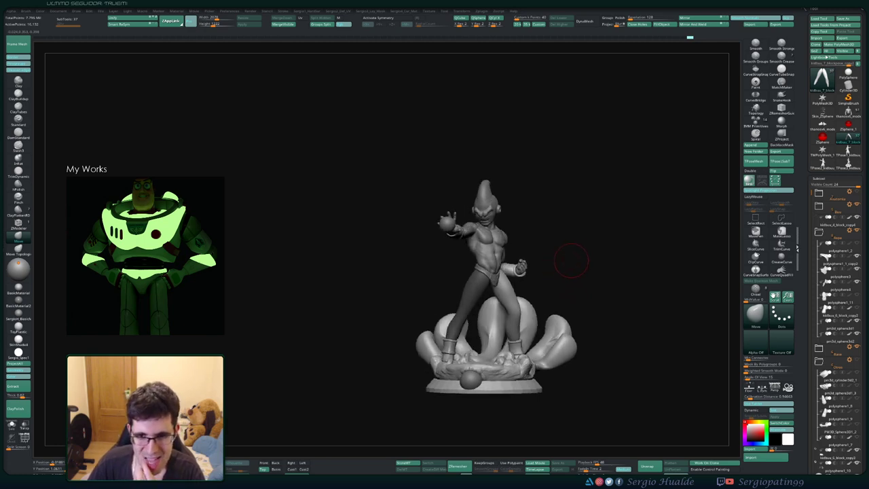
mouse_move(547, 239)
right_down()
mouse_move(531, 244)
mouse_move(528, 271)
mouse_move(494, 280)
right_up()
mouse_move(494, 281)
alt+right_down()
mouse_move(497, 302)
mouse_move(486, 312)
mouse_move(511, 308)
mouse_move(484, 306)
alt+right_up()
drag(484, 308, 488, 309)
right_drag(488, 308, 521, 312)
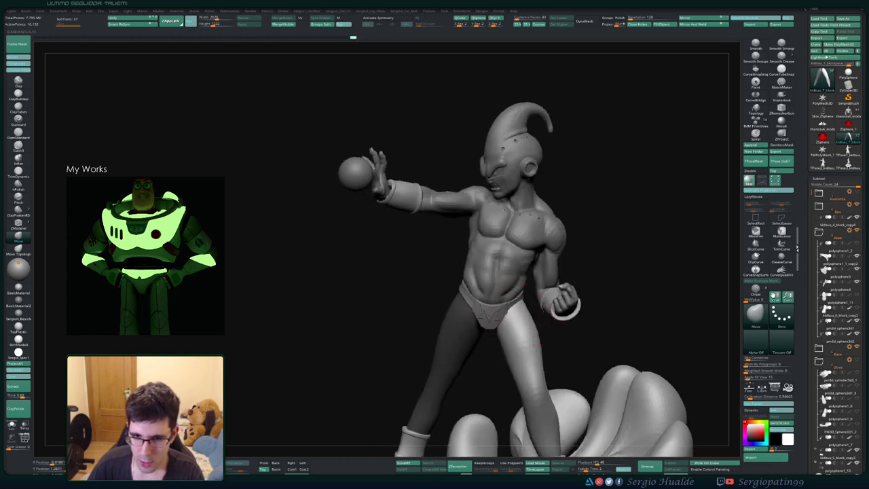
drag(521, 312, 525, 315)
mouse_move(527, 315)
right_down()
mouse_move(528, 341)
mouse_move(516, 339)
right_up()
drag(517, 343, 520, 346)
mouse_move(529, 360)
right_down()
mouse_move(520, 358)
mouse_move(533, 401)
mouse_move(523, 348)
right_up()
drag(504, 343, 509, 378)
- Switch to the Standard brush and add volume to the lower part of the left leg
key(b)
key(s)
key(t)
key(s)
right_drag(518, 355, 553, 366)
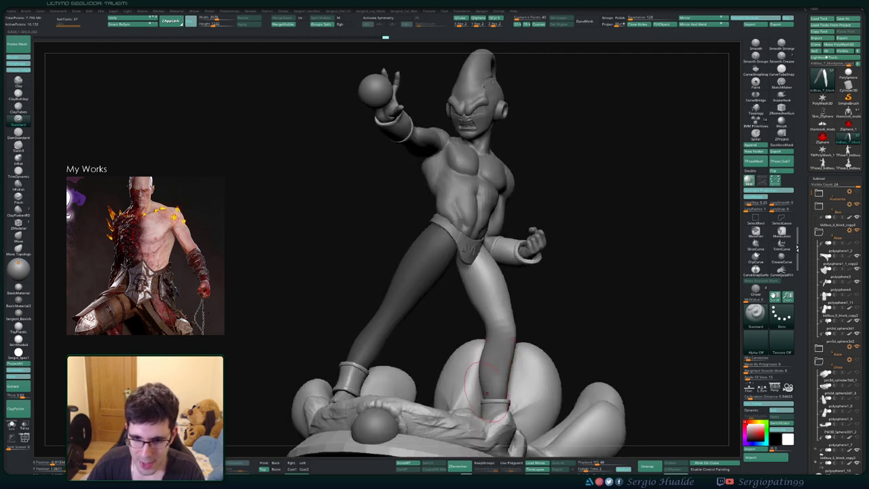
drag(495, 375, 496, 357)
right_drag(533, 363, 507, 360)
drag(501, 357, 503, 370)
- Examine the full figure and base from the side, front and three-quarter views to judge the leg pose
mouse_move(519, 363)
right_down()
mouse_move(553, 371)
mouse_move(551, 333)
right_up()
right_drag(550, 332, 509, 290)
right_drag(509, 290, 525, 278)
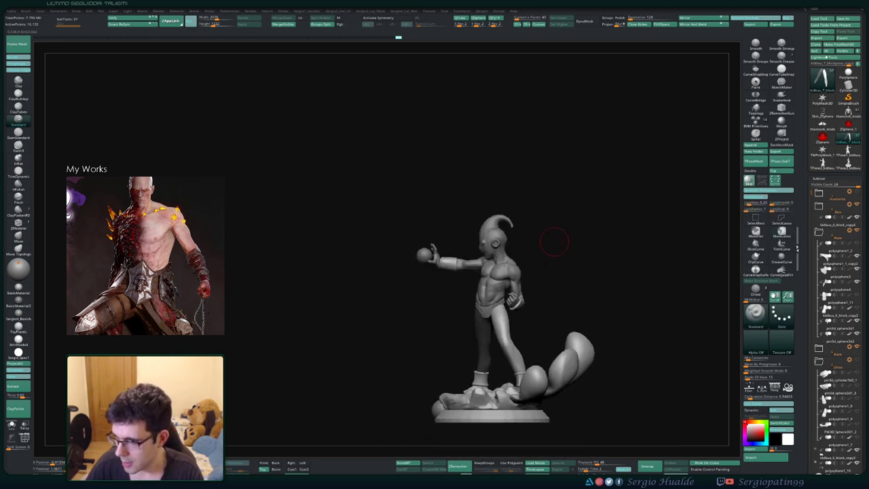
alt+right_drag(607, 247, 576, 240)
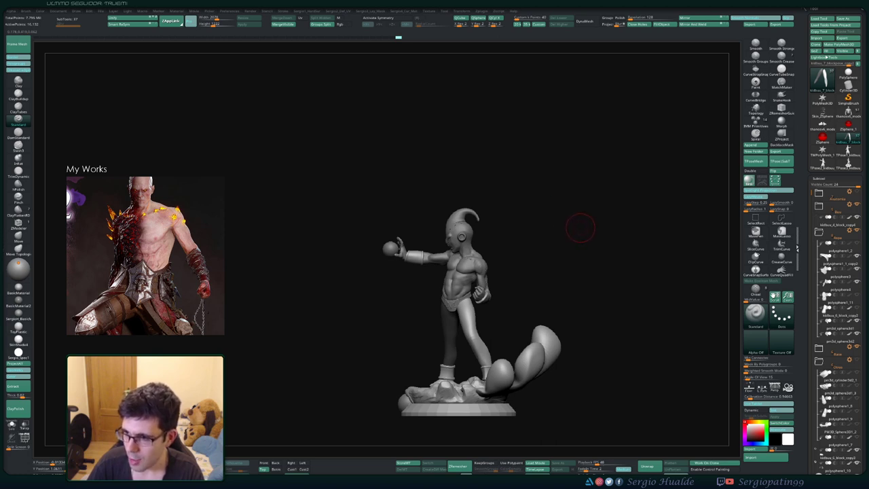
right_drag(575, 245, 662, 245)
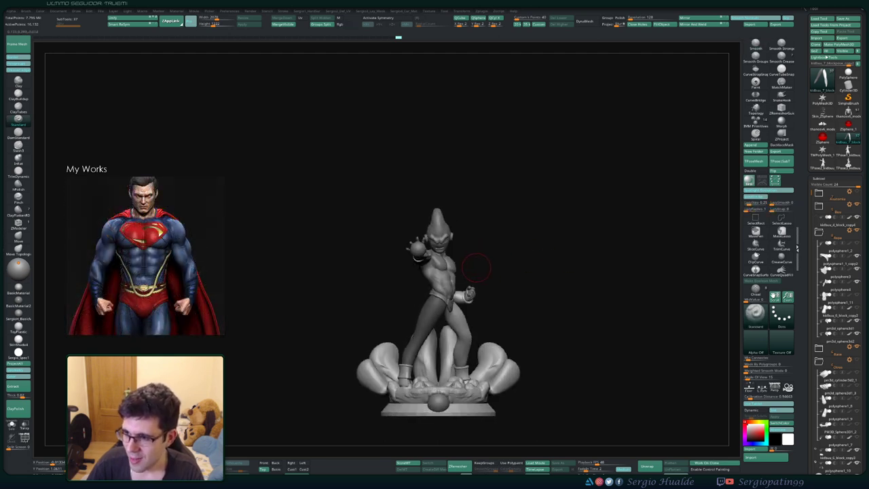
mouse_move(478, 268)
ctrl+right_down()
mouse_move(492, 293)
mouse_move(507, 277)
ctrl+right_up()
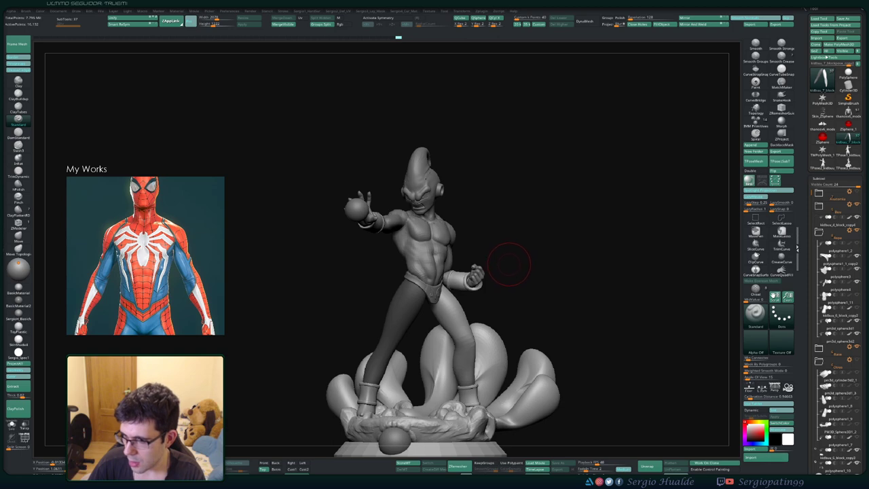
mouse_move(499, 268)
ctrl+right_down()
mouse_move(493, 275)
mouse_move(518, 249)
ctrl+right_up()
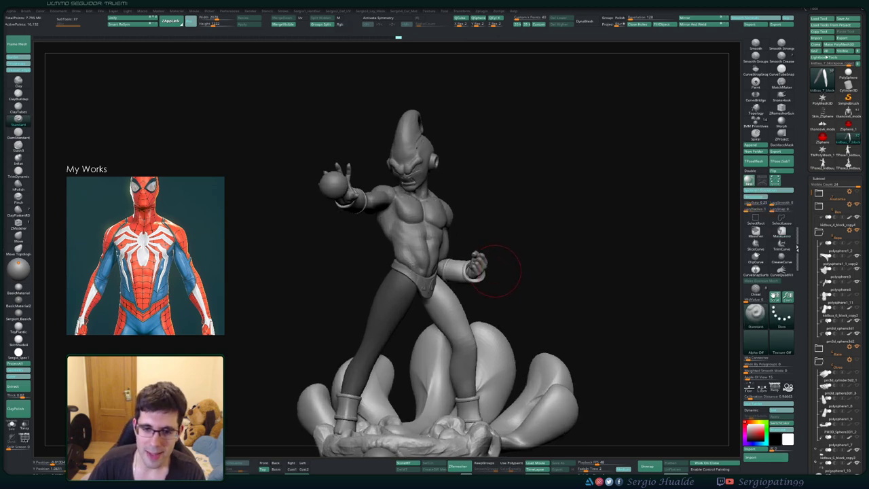
- Clear the mask from the legs and save the file
ctrl+drag(518, 249, 519, 294)
mouse_move(482, 293)
alt+right_down()
mouse_move(485, 313)
mouse_move(473, 314)
alt+right_up()
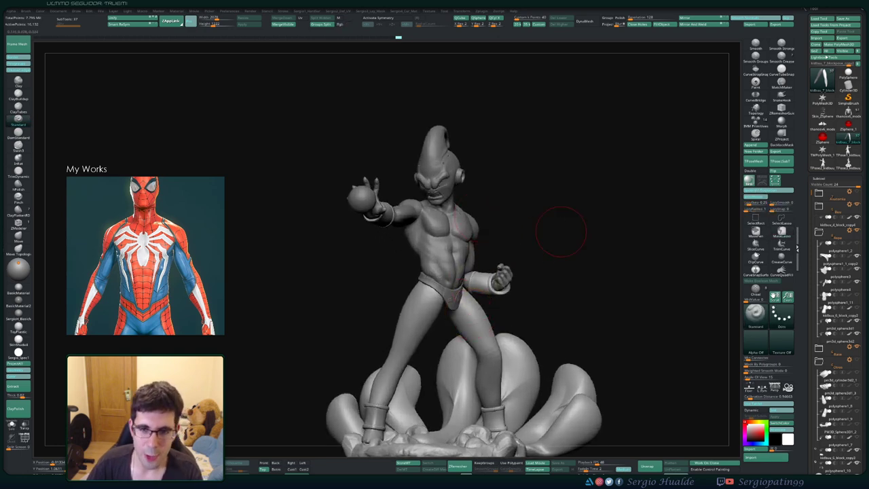
key(ctrl)
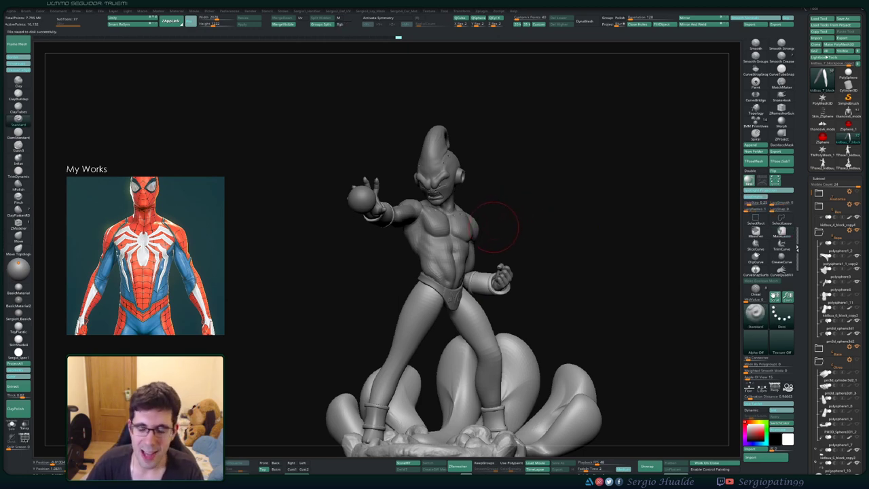
drag(528, 242, 506, 243)
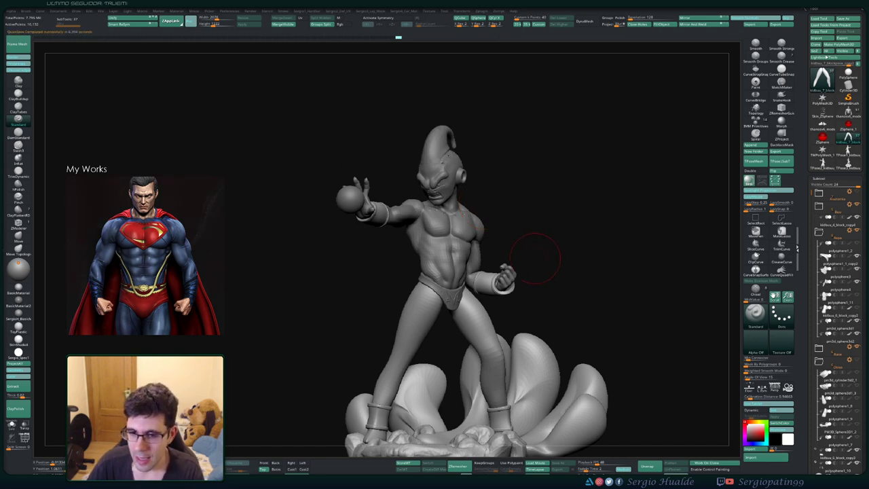
drag(585, 263, 634, 265)
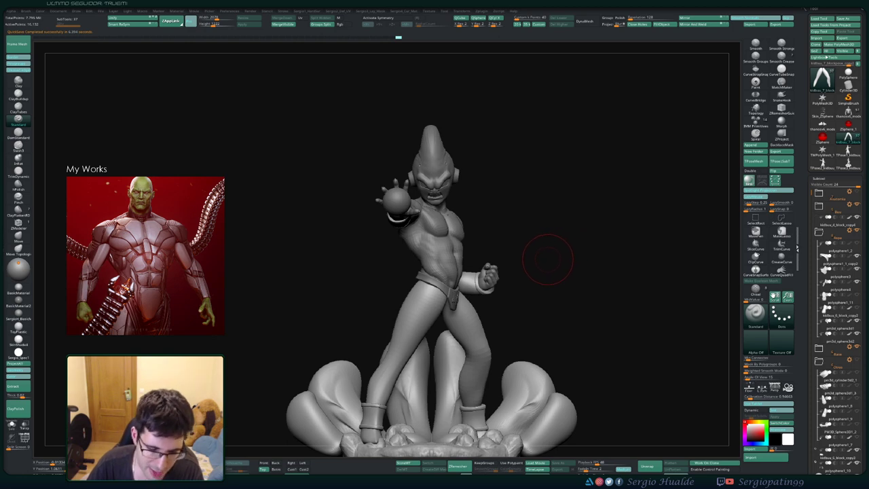
mouse_move(579, 272)
mouse_down()
mouse_move(563, 275)
mouse_move(581, 263)
mouse_up()
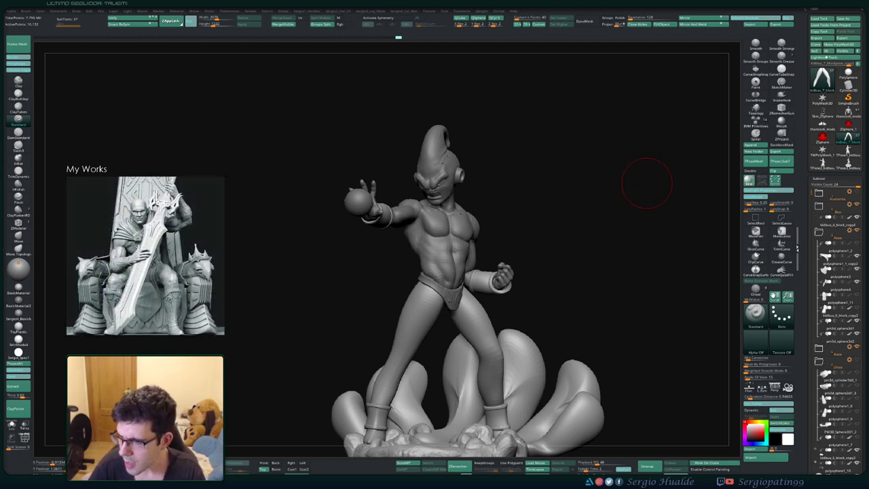
drag(616, 212, 655, 216)
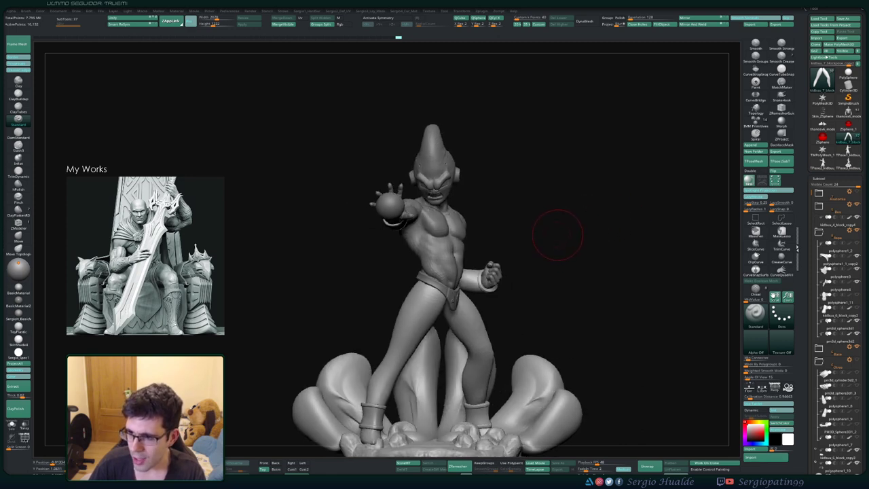
mouse_move(556, 237)
alt+mouse_down()
mouse_move(550, 228)
mouse_move(635, 249)
mouse_move(577, 248)
alt+mouse_up()
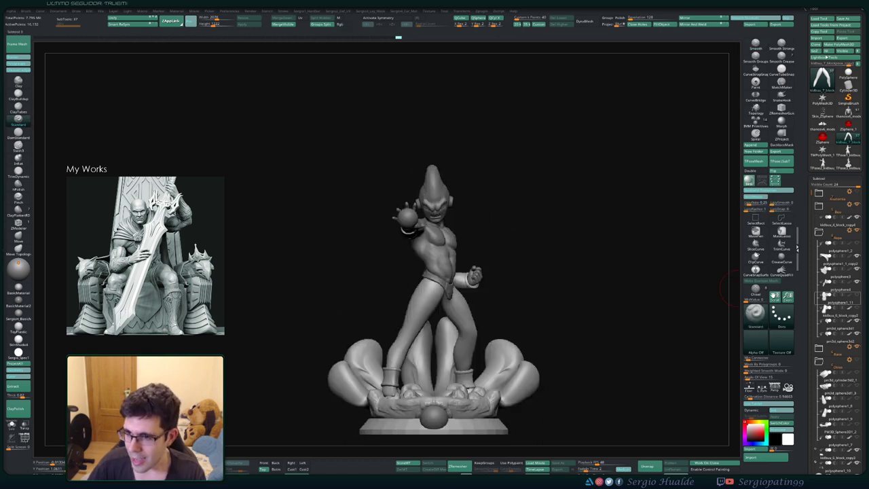
- Duplicate the trouser leg pieces and move one copy of each into the Otros folder as a backup
click(840, 298)
drag(641, 313, 601, 320)
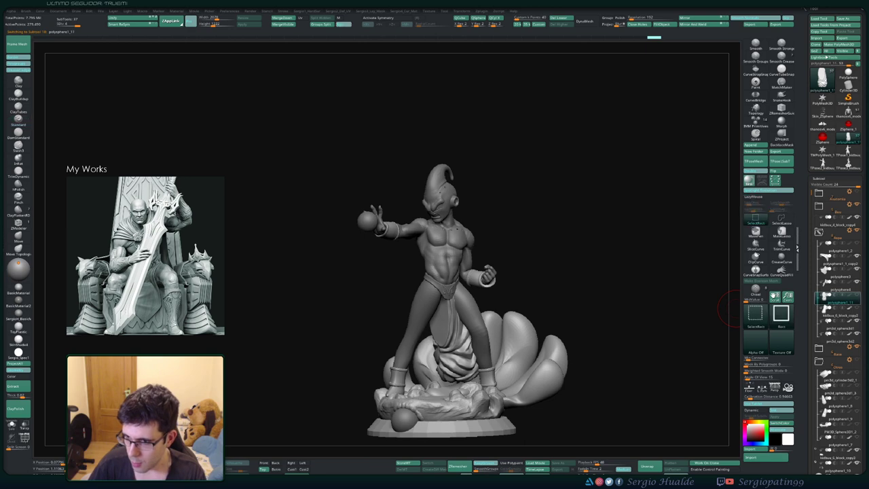
key(ctrl+shift+d)
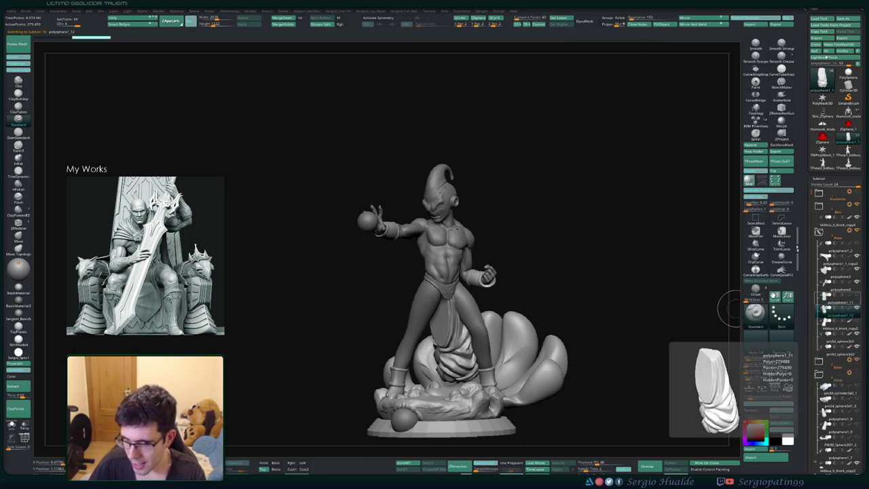
click(839, 298)
drag(840, 298, 840, 376)
drag(839, 312, 839, 379)
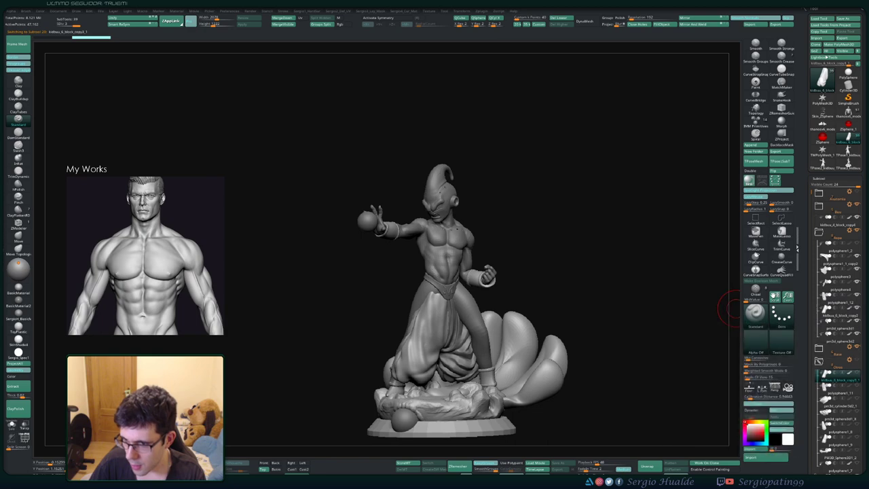
- Compare the two copies of the left trouser piece in solo view, collapse the Otros folder and show everything again
key(alt+s)
click(839, 390)
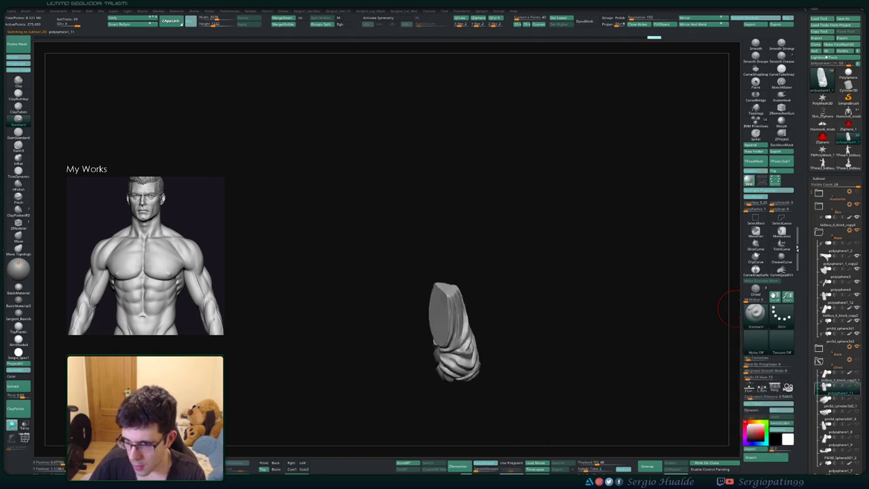
click(840, 313)
click(839, 300)
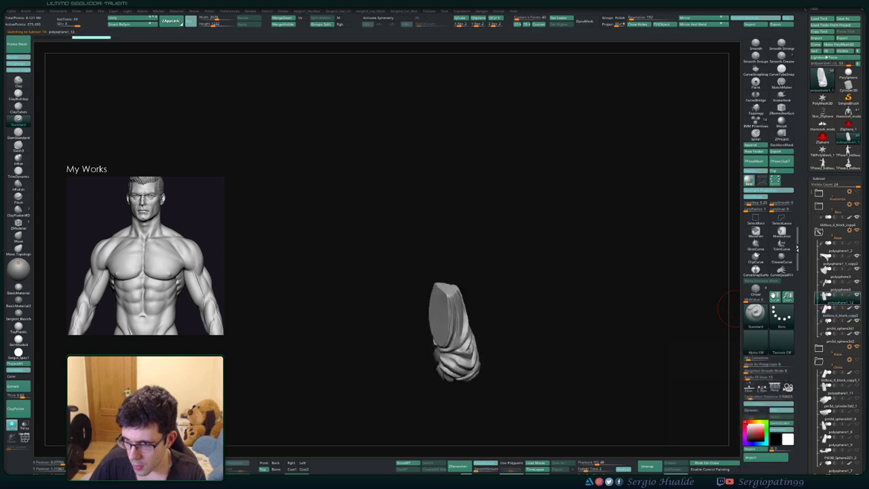
click(819, 361)
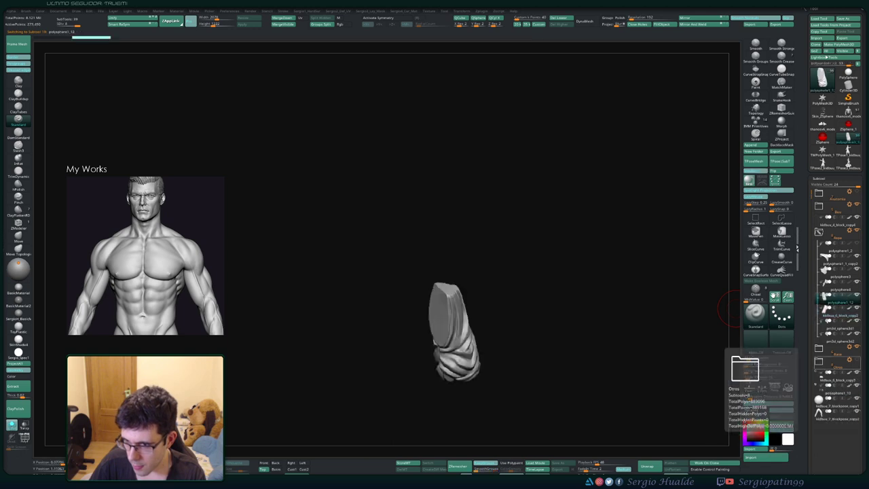
key(alt+s)
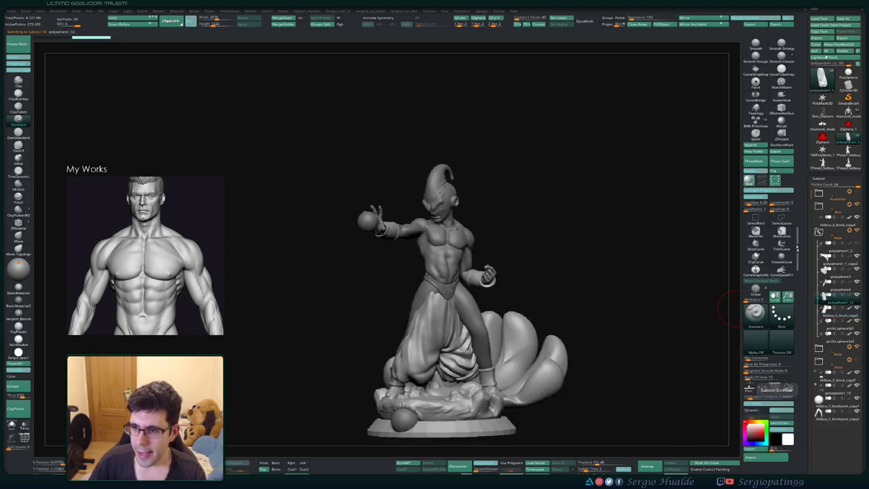
- Hide the right trouser leg and lower the left trouser piece by three subdivision levels
mouse_move(593, 310)
mouse_down()
mouse_move(631, 310)
mouse_move(598, 308)
mouse_up()
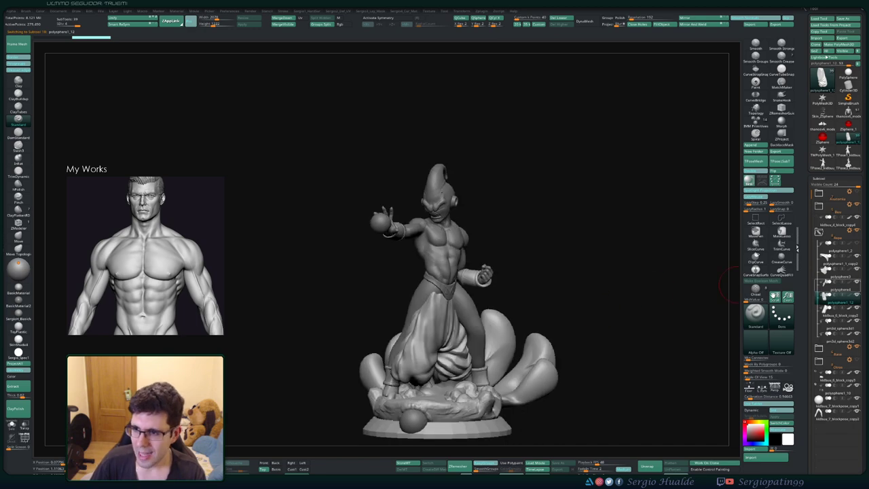
click(857, 308)
right_drag(486, 301, 465, 306)
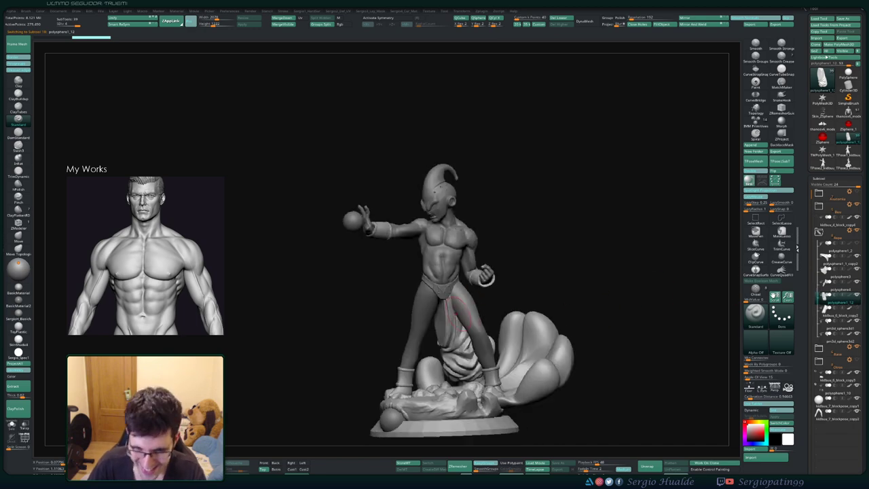
key(shift+d)
key(shift+d)
key(shift+d)
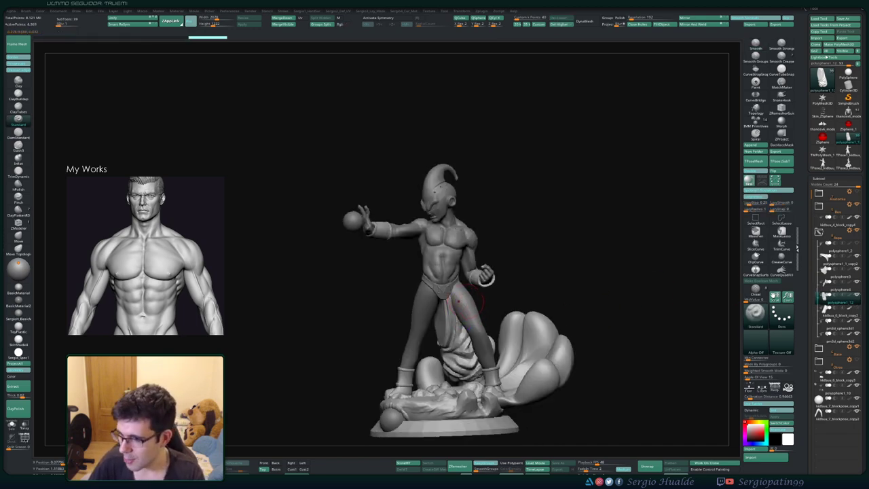
- Reposition the left trouser piece with the transform gizmo so it sits under the hip around the left leg
right_drag(457, 298, 446, 306)
key(w)
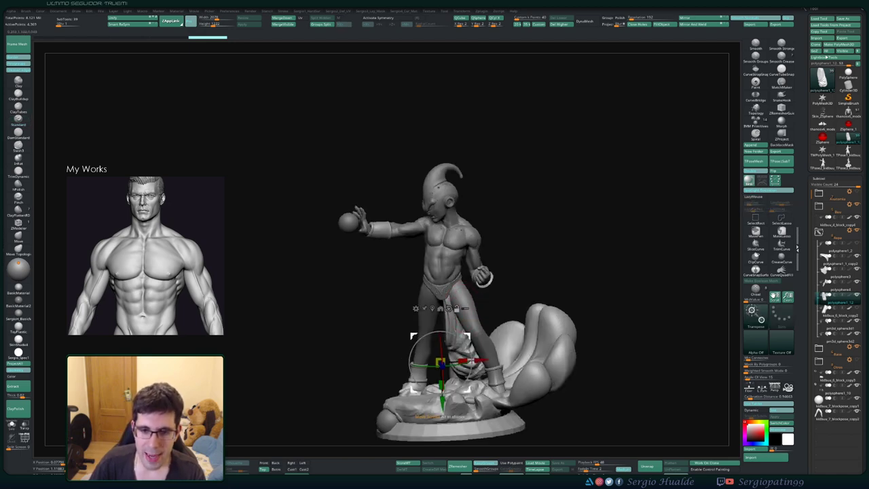
mouse_move(441, 362)
alt+mouse_down()
mouse_move(456, 297)
mouse_move(449, 303)
mouse_move(462, 304)
mouse_move(449, 304)
mouse_move(458, 332)
alt+mouse_up()
right_drag(458, 331, 373, 326)
drag(460, 330, 449, 332)
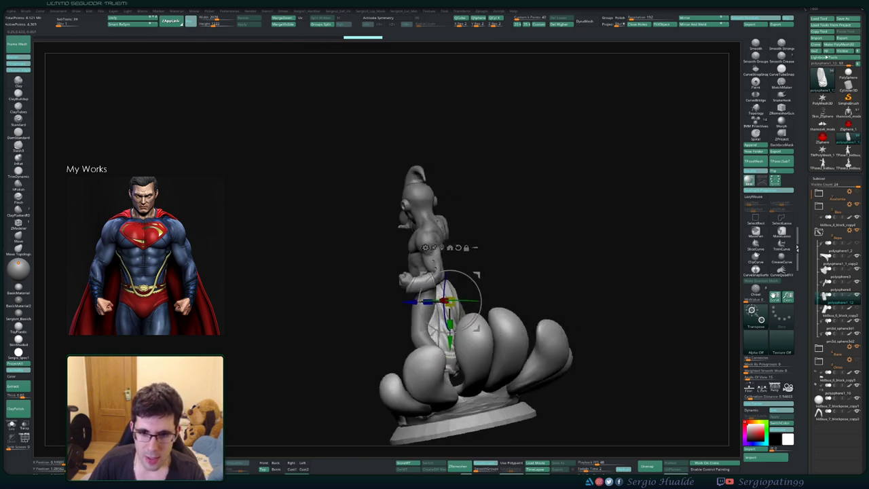
right_drag(475, 331, 423, 329)
drag(449, 301, 433, 299)
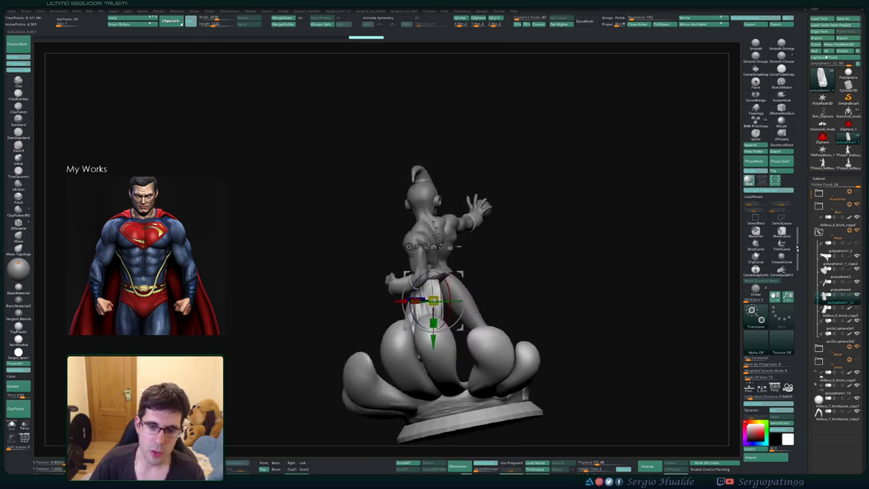
right_drag(435, 302, 570, 304)
drag(435, 340, 434, 342)
right_drag(438, 342, 482, 340)
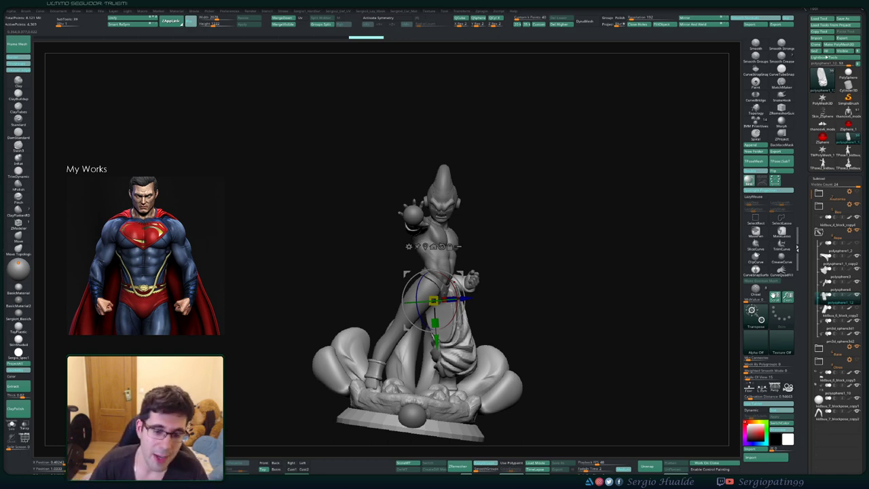
drag(624, 224, 462, 234)
key(q)
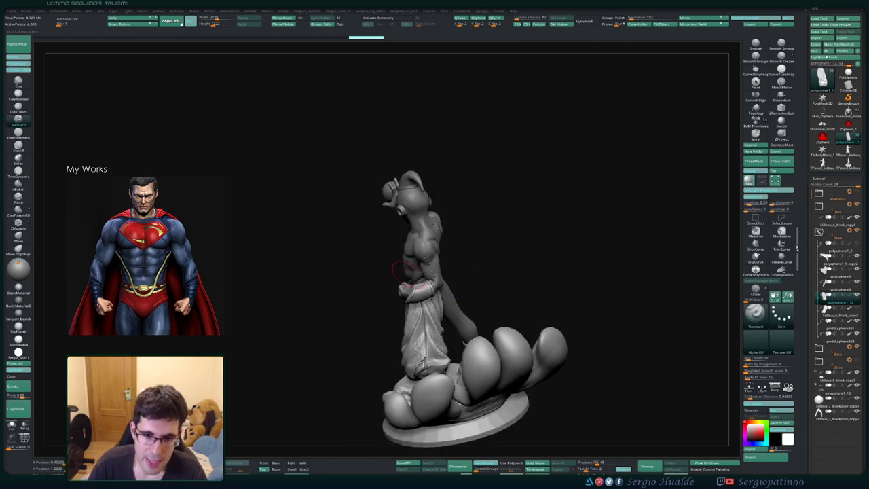
- Reshape the left trouser piece's waist and outer thigh with the Move brush to follow the hip and upper leg
mouse_move(409, 276)
ctrl+right_down()
mouse_move(453, 342)
mouse_move(445, 343)
ctrl+right_up()
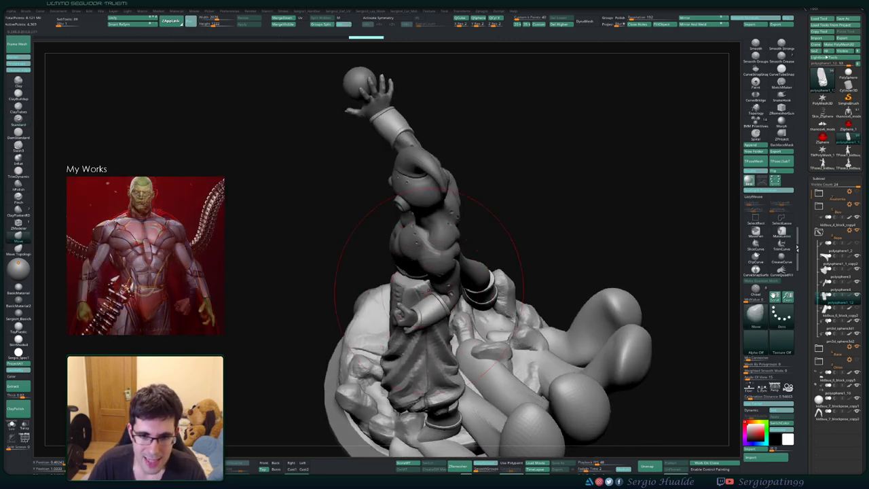
drag(399, 285, 407, 288)
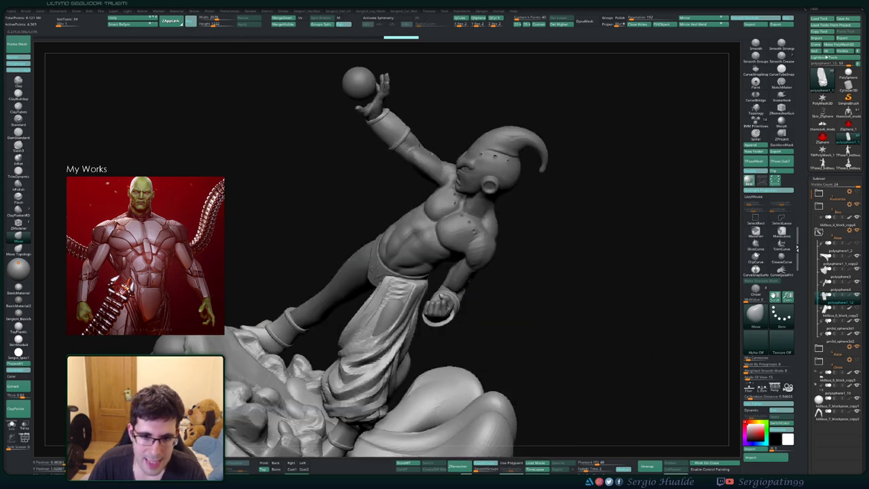
drag(390, 298, 397, 296)
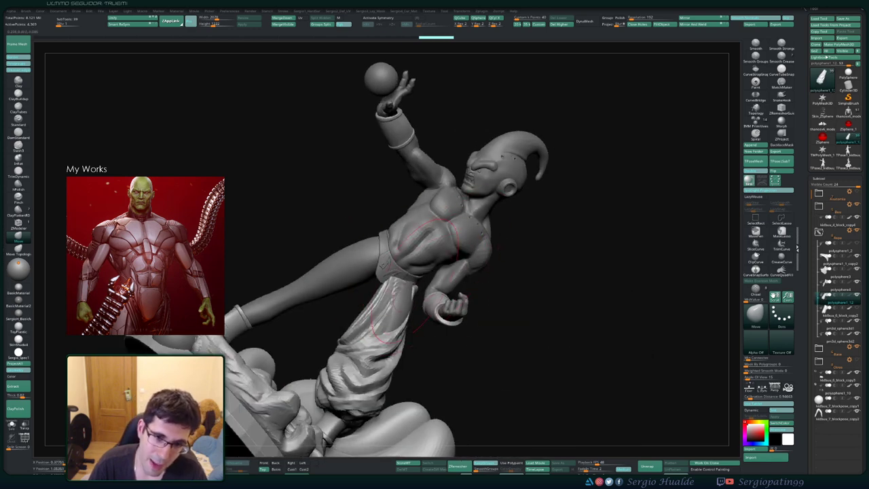
right_drag(442, 285, 377, 305)
drag(382, 322, 387, 329)
right_drag(327, 327, 387, 319)
key(s)
drag(388, 319, 383, 319)
right_drag(381, 322, 422, 326)
drag(375, 325, 368, 322)
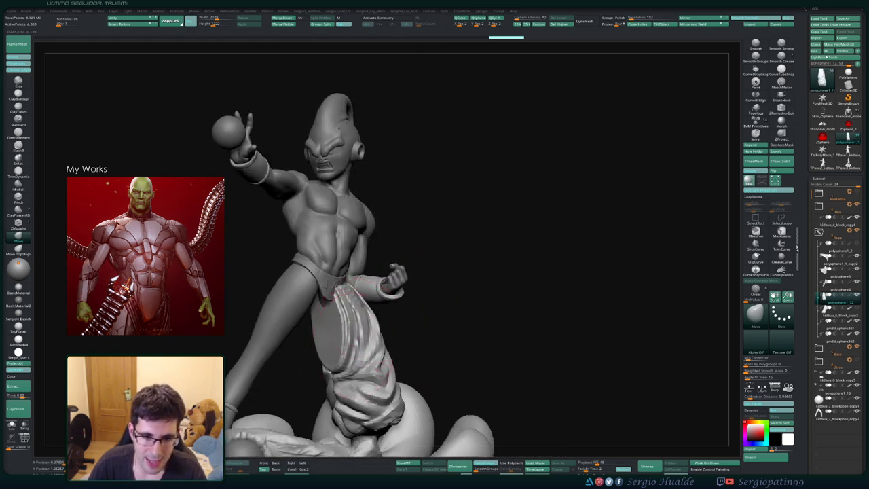
- Pull the inner thigh side of the left trouser piece into shape around the leg, comparing the last strokes through undo and redo
right_drag(364, 327, 415, 333)
drag(342, 350, 334, 348)
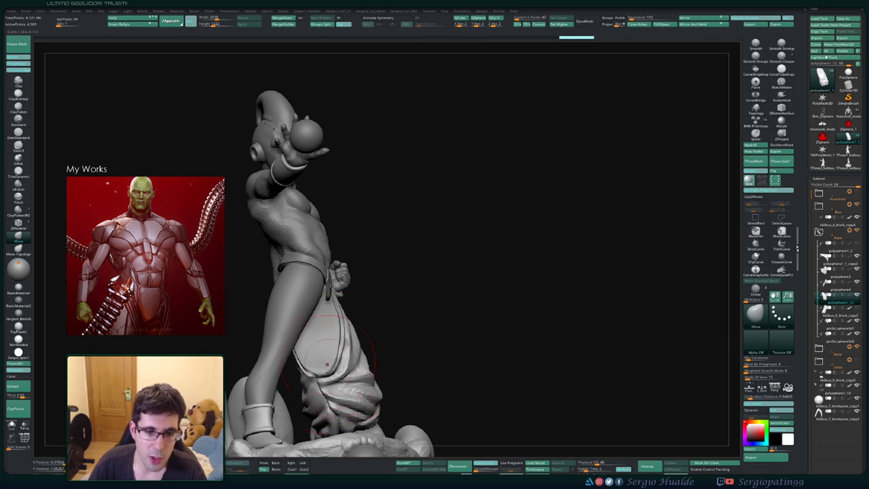
drag(350, 368, 346, 367)
right_drag(346, 367, 316, 366)
drag(333, 361, 331, 362)
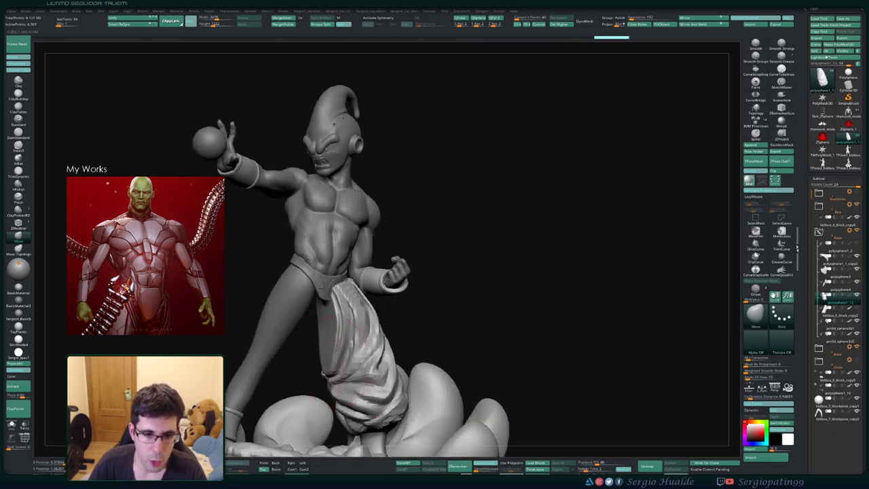
mouse_move(327, 359)
right_down()
mouse_move(357, 317)
mouse_move(340, 298)
right_up()
key(ctrl+z)
key(s)
key(ctrl+shift+z)
key(ctrl+shift+z)
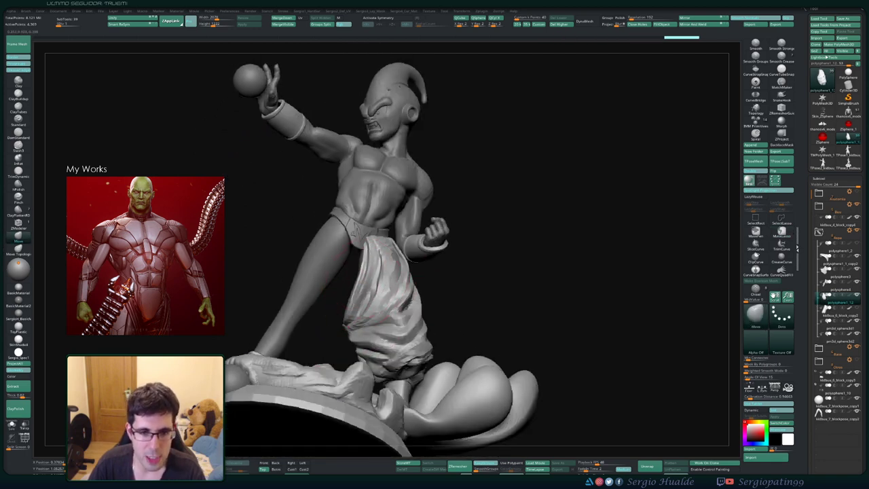
- Adjust the left trouser piece's inner knee area and raise its rear waist edge up to the briefs
drag(353, 304, 346, 302)
right_drag(326, 302, 434, 306)
right_drag(360, 308, 370, 305)
key(s)
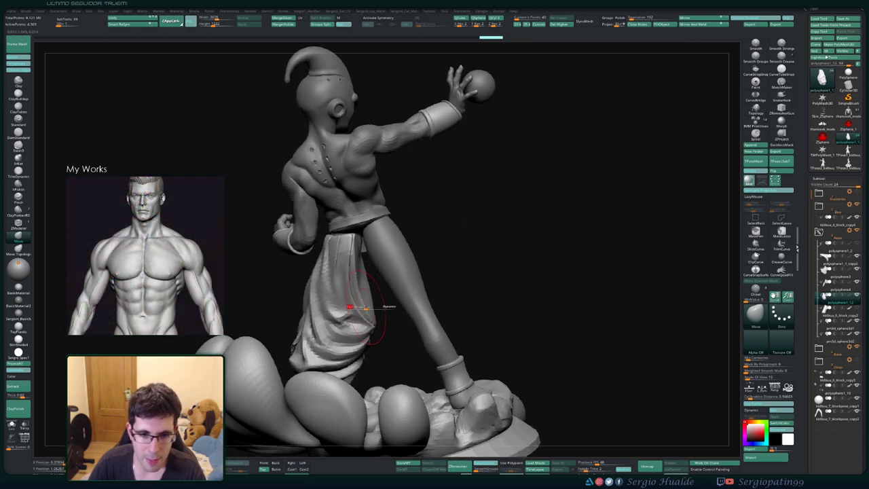
drag(365, 308, 371, 290)
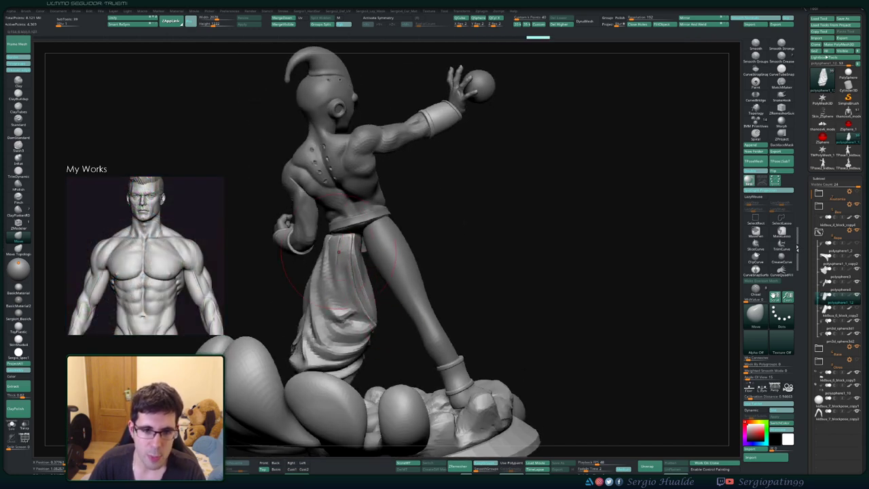
right_drag(380, 292, 426, 293)
drag(348, 235, 351, 224)
right_drag(359, 231, 499, 243)
ctrl+right_drag(332, 224, 347, 258)
drag(360, 294, 355, 299)
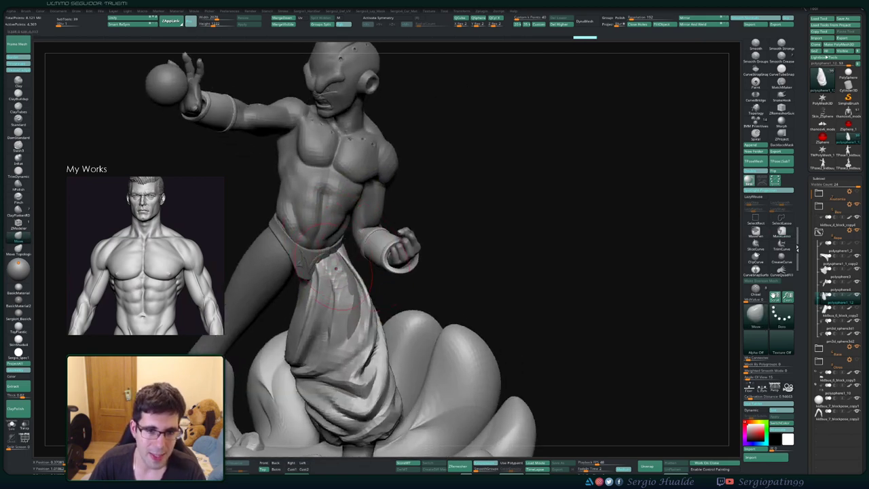
- Fit the front upper edge of the left trouser piece against the hip and reshape its front and inner thigh
right_drag(354, 299, 393, 282)
drag(366, 288, 371, 284)
mouse_move(390, 271)
right_down()
mouse_move(348, 293)
mouse_move(351, 279)
right_up()
drag(350, 266, 339, 247)
right_drag(335, 304, 358, 324)
drag(363, 321, 355, 322)
right_drag(366, 320, 333, 316)
drag(354, 316, 351, 317)
right_drag(298, 314, 376, 315)
drag(323, 312, 319, 310)
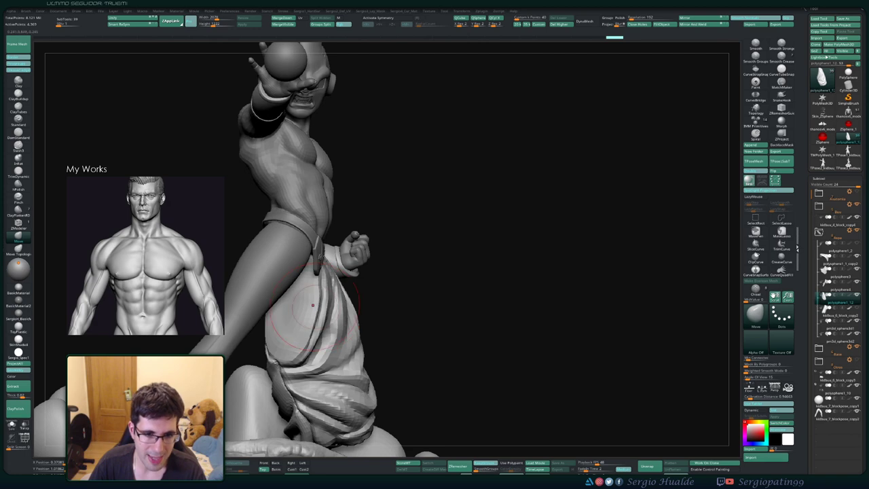
ctrl+right_drag(313, 305, 315, 261)
right_drag(339, 299, 299, 300)
alt+right_drag(380, 342, 339, 321)
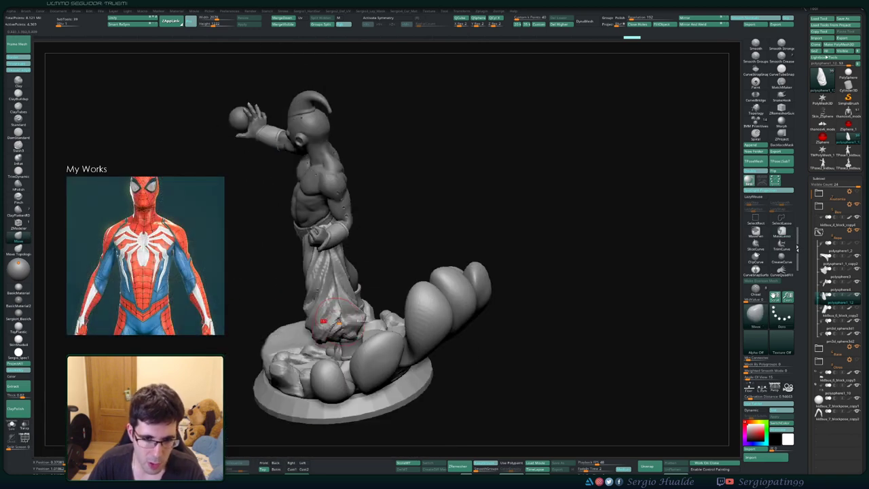
mouse_move(339, 321)
mouse_down()
mouse_move(353, 322)
mouse_move(338, 325)
mouse_up()
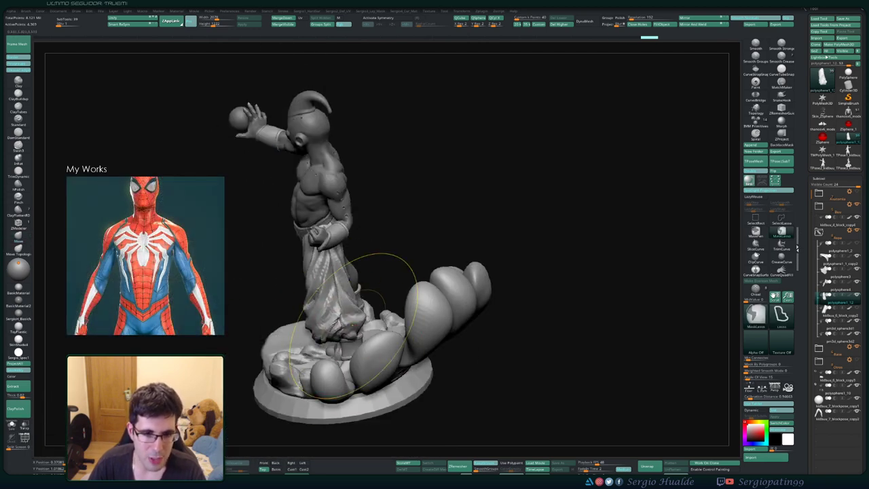
mouse_move(408, 239)
right_down()
mouse_move(399, 268)
mouse_move(402, 261)
right_up()
key(ctrl+z)
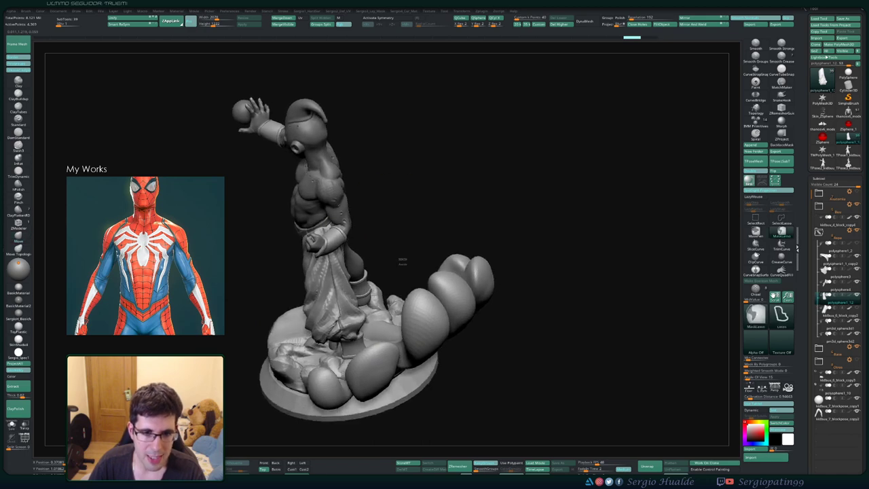
- Mask the upper part of the left trouser piece, rotate and shift its lower part over the shin, and clear the mask
ctrl+drag(225, 250, 408, 187)
key(w)
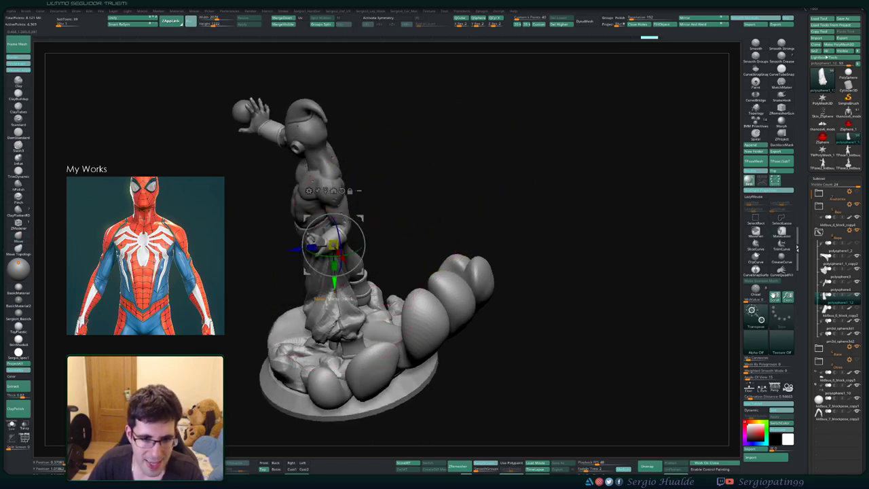
alt+click(330, 293)
drag(329, 322, 333, 322)
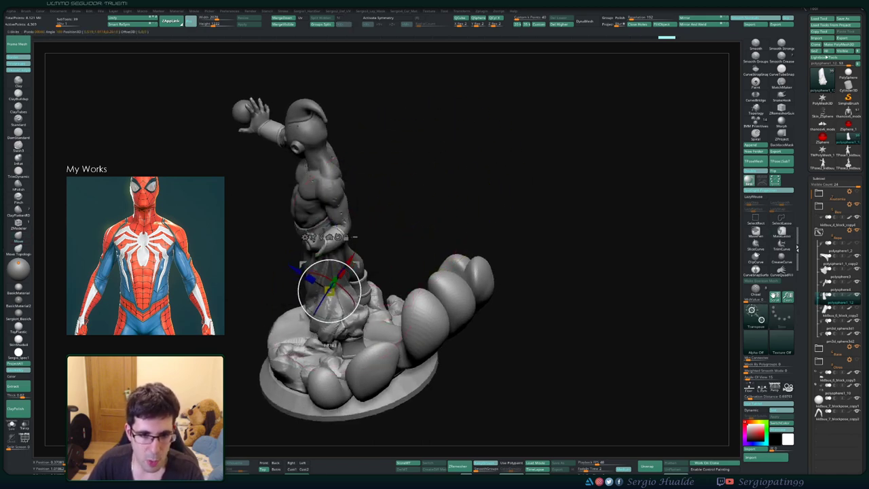
drag(330, 291, 329, 290)
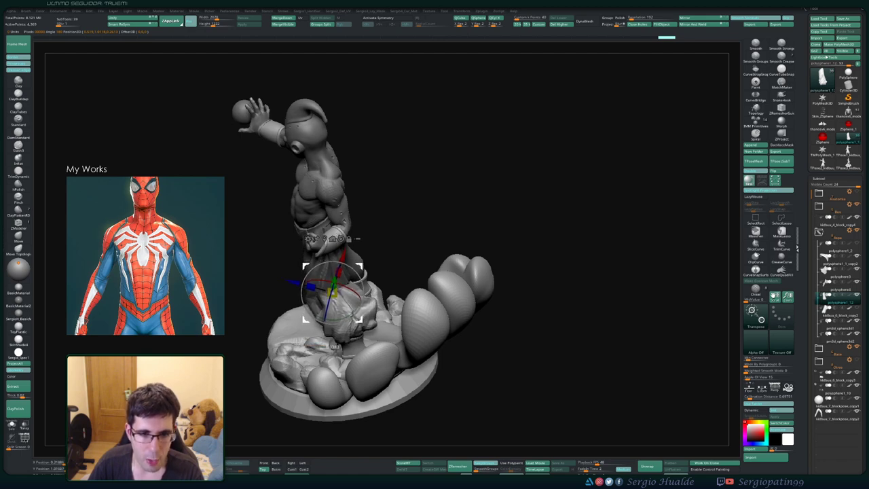
key(q)
mouse_move(359, 315)
right_down()
mouse_move(397, 229)
mouse_move(376, 305)
right_up()
ctrl+click(376, 309)
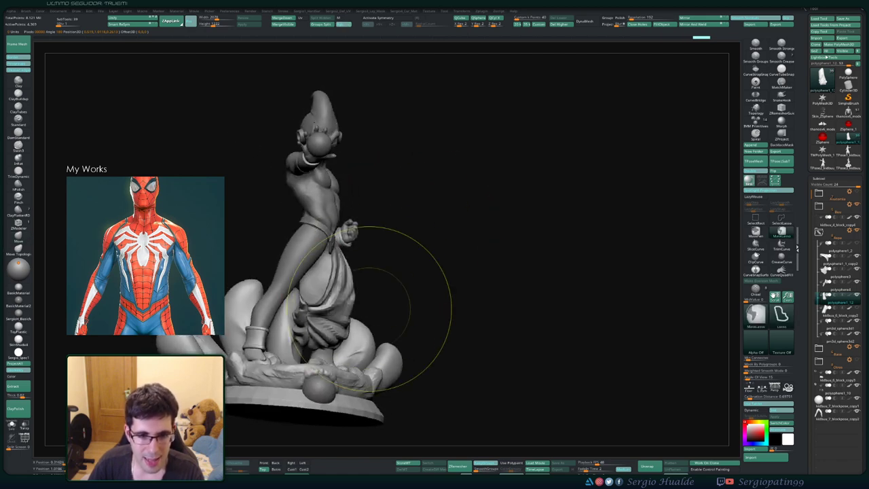
- Pull the knee and lower folds of the left trouser piece closer to the shin with a resized Move brush
key(s)
drag(365, 306, 349, 305)
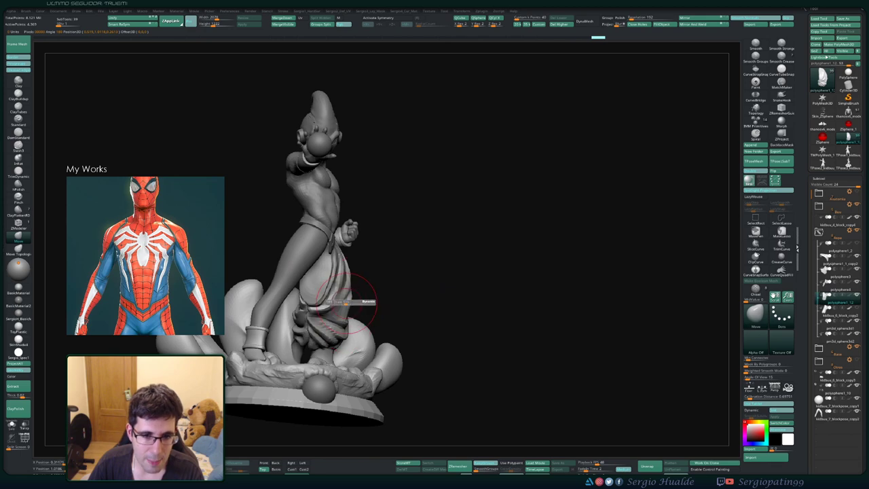
mouse_move(384, 296)
right_down()
mouse_move(352, 293)
mouse_move(367, 277)
mouse_move(381, 283)
right_up()
key(s)
drag(357, 290, 350, 292)
right_drag(355, 303, 369, 307)
key(s)
drag(323, 342, 332, 337)
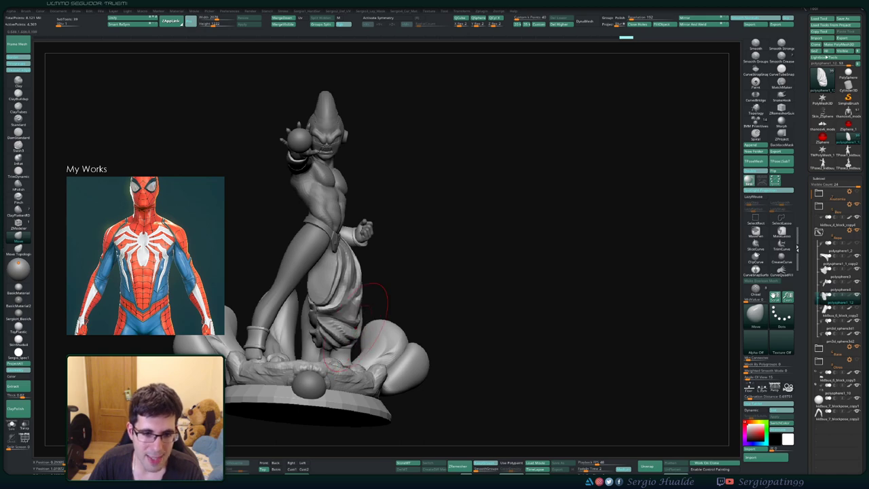
- Hide the base folder and reshape the left trouser piece's lower folds and front outline around the calf
right_drag(339, 329, 373, 334)
drag(346, 341, 352, 336)
mouse_move(360, 334)
right_down()
mouse_move(378, 320)
mouse_move(335, 335)
mouse_move(411, 336)
right_up()
click(857, 347)
mouse_move(411, 335)
right_down()
mouse_move(388, 334)
mouse_move(375, 354)
right_up()
drag(386, 365, 390, 357)
mouse_move(389, 346)
right_down()
mouse_move(370, 340)
mouse_move(392, 317)
right_up()
drag(366, 303, 358, 301)
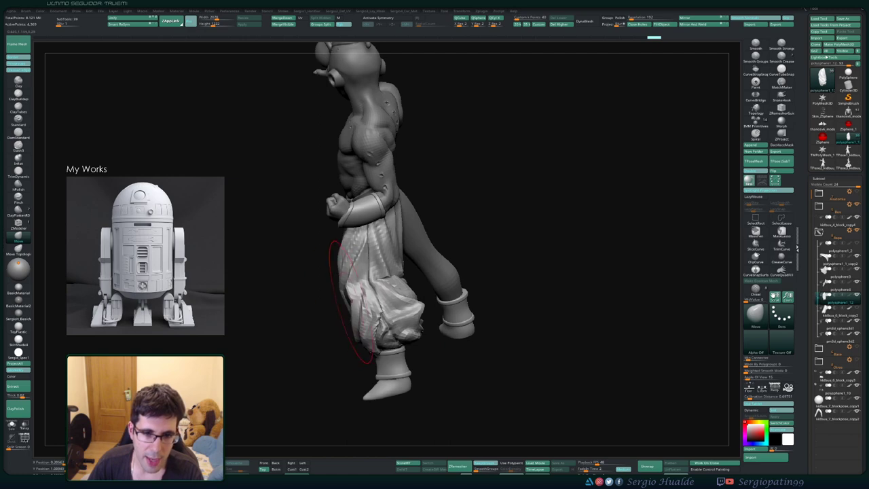
- Try reshaping the back and calf folds of the left trouser piece, and undo the recent Move strokes
right_drag(367, 296, 357, 306)
drag(400, 316, 396, 315)
right_drag(445, 298, 426, 292)
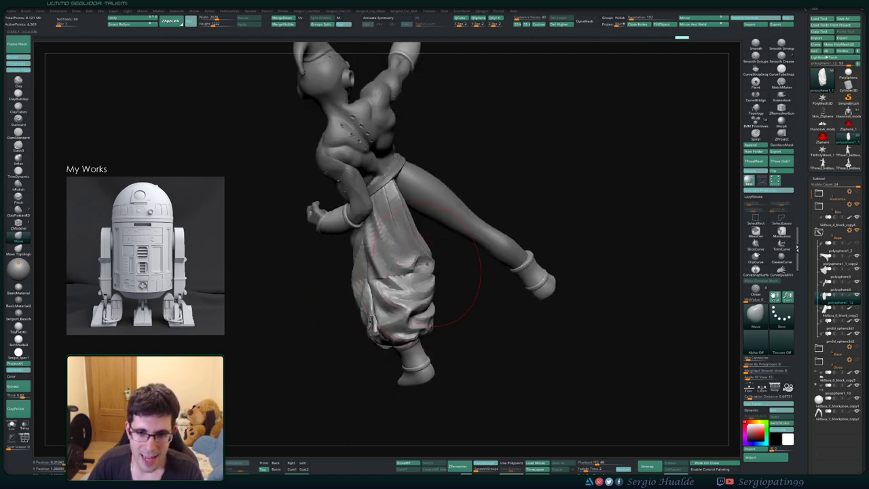
drag(431, 251, 427, 288)
mouse_move(445, 289)
right_down()
mouse_move(412, 285)
mouse_move(441, 322)
right_up()
key(ctrl+z)
key(ctrl+z)
key(ctrl+z)
key(ctrl+z)
key(ctrl+z)
key(ctrl+z)
key(ctrl+z)
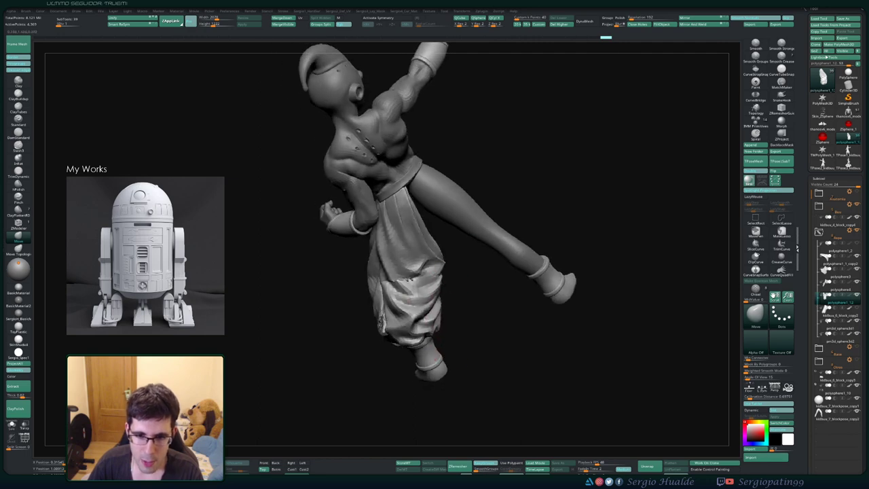
- Reshape the left trouser piece's cuff and lower folds so they gather around the ankle above the boot
drag(437, 358, 435, 354)
right_drag(435, 339, 473, 331)
mouse_move(339, 282)
right_down()
mouse_move(417, 280)
mouse_move(428, 306)
mouse_move(415, 299)
right_up()
drag(406, 327, 403, 331)
mouse_move(403, 330)
right_down()
mouse_move(438, 300)
mouse_move(397, 315)
right_up()
drag(397, 316, 394, 317)
right_drag(394, 318, 376, 316)
drag(394, 314, 405, 302)
right_drag(391, 305, 415, 310)
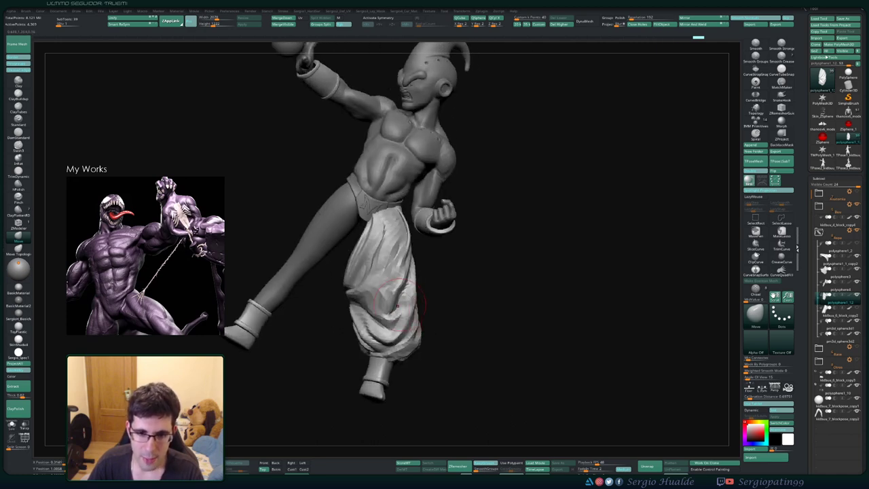
- Adjust the folds over the shin and shape the front thigh of the left trouser piece along the leg
drag(404, 310, 401, 322)
mouse_move(401, 319)
right_down()
mouse_move(387, 274)
mouse_move(400, 281)
mouse_move(415, 333)
mouse_move(409, 325)
right_up()
drag(393, 243, 389, 259)
right_drag(410, 248, 395, 255)
drag(394, 255, 390, 256)
mouse_move(413, 255)
right_down()
mouse_move(431, 260)
mouse_move(399, 258)
right_up()
drag(400, 259, 390, 252)
right_drag(415, 260, 369, 263)
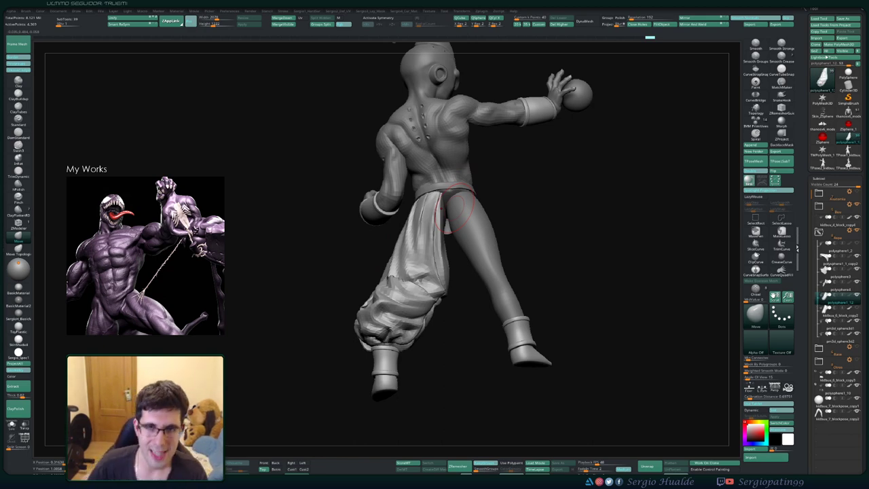
- Push out the rear inner side of the left trouser piece near the knee and refine its back thigh
right_drag(463, 310, 485, 277)
drag(445, 245, 456, 245)
drag(453, 277, 458, 297)
right_drag(468, 299, 454, 308)
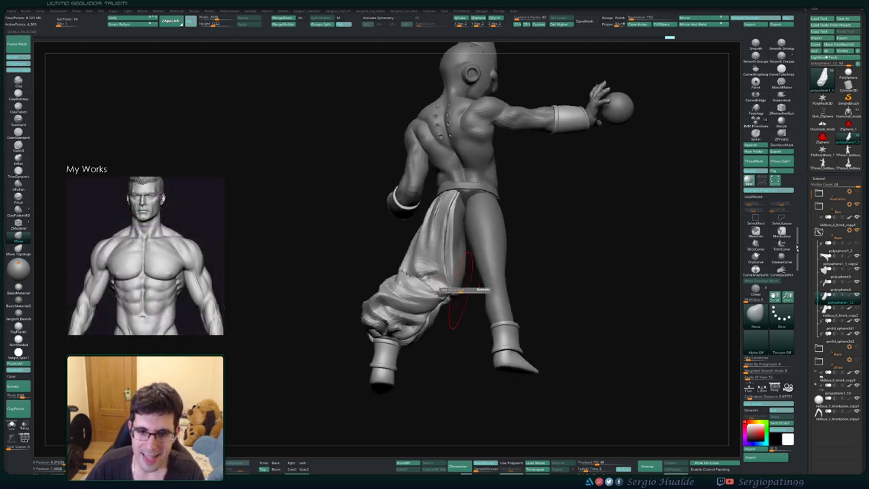
drag(452, 292, 457, 296)
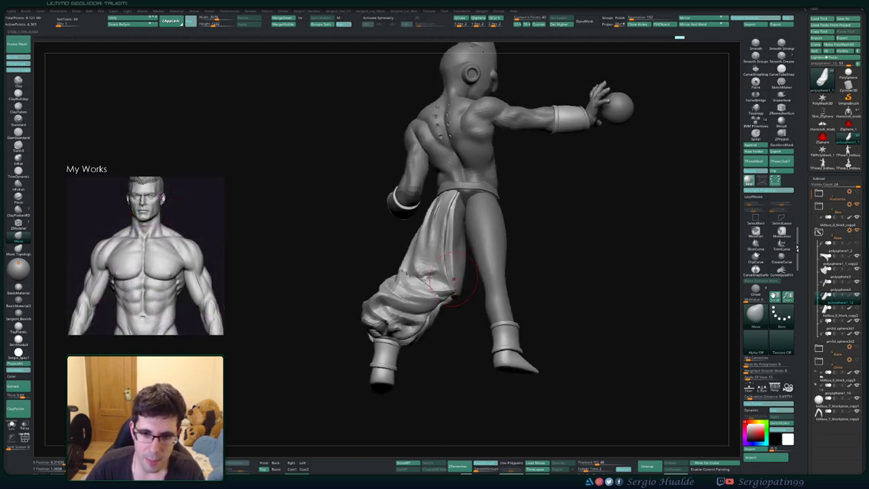
right_drag(456, 279, 478, 288)
drag(454, 256, 458, 231)
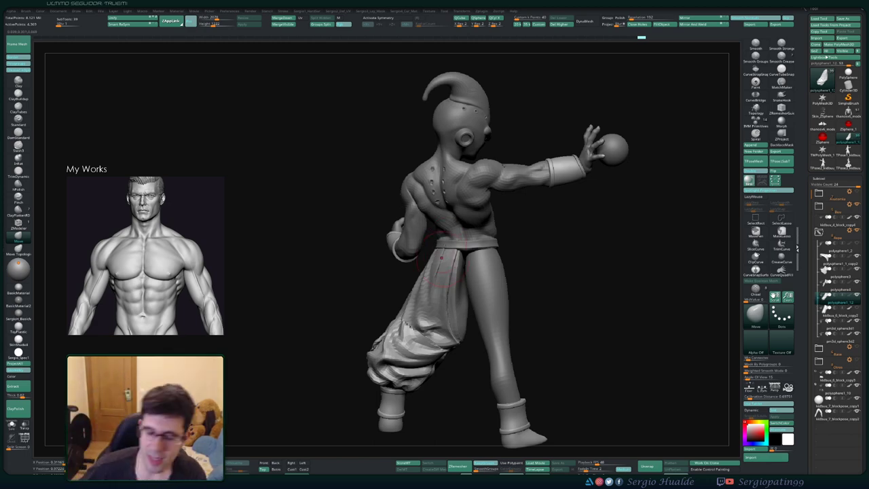
- Reshape the outer knee and calf outline of the left trouser piece with a resized Move brush
right_drag(414, 290, 587, 299)
alt+right_drag(415, 308, 438, 296)
key(s)
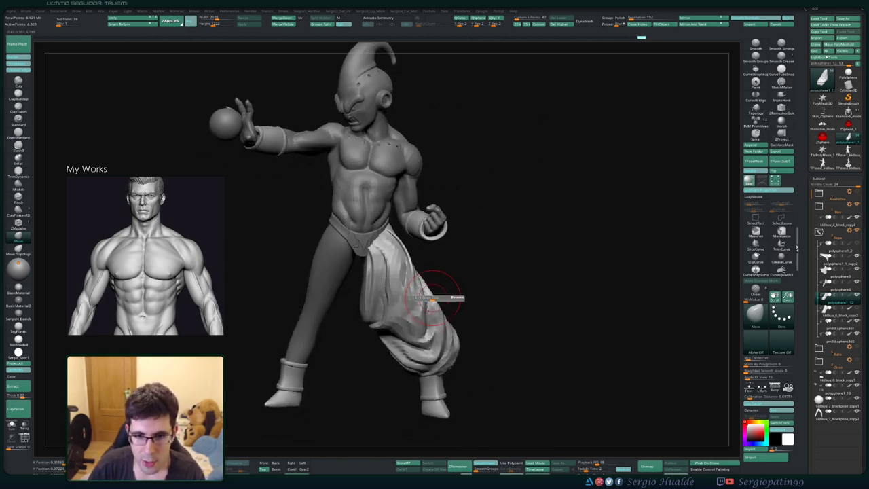
drag(438, 296, 449, 296)
right_drag(481, 316, 451, 321)
drag(468, 333, 459, 329)
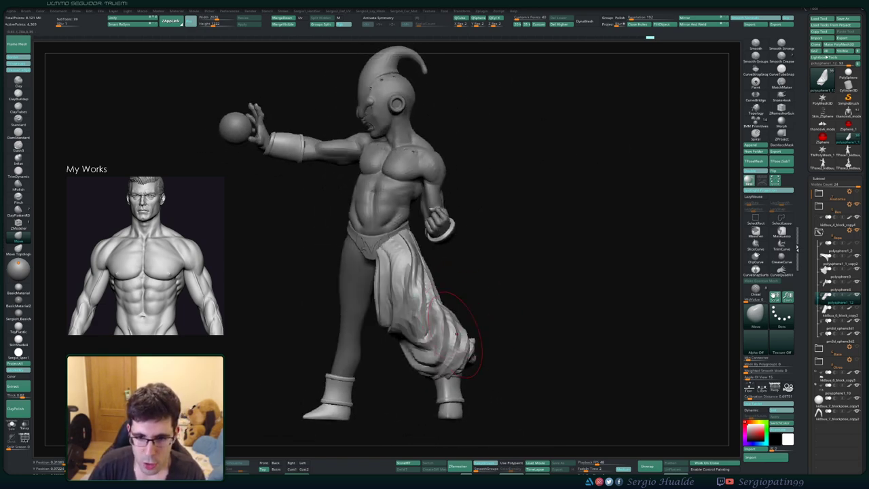
- Pull the lower calf area of the left trouser piece into a fuller shape around the bent leg
right_drag(381, 345, 419, 348)
drag(382, 346, 416, 350)
right_drag(388, 370, 444, 322)
drag(449, 319, 411, 335)
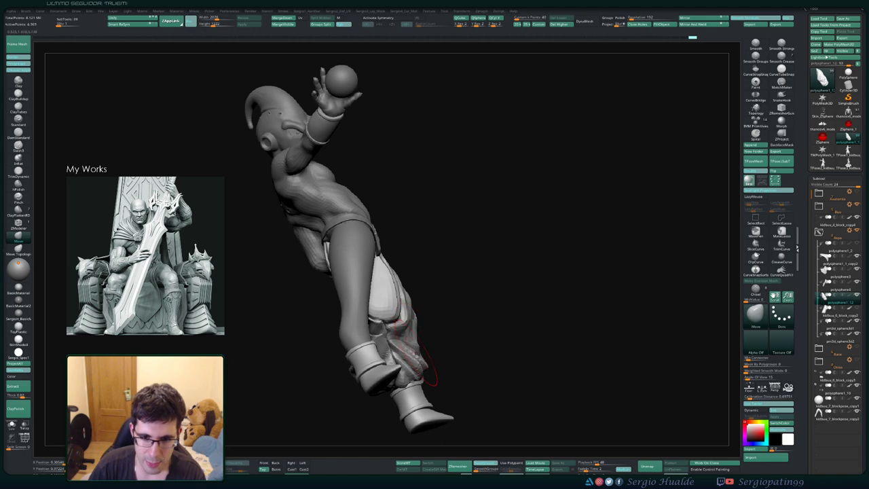
- Nudge the gathered folds around the shin and inner calf of the left trouser piece with the Move brush
right_drag(432, 380, 478, 372)
drag(399, 360, 393, 357)
right_drag(383, 359, 354, 350)
drag(370, 361, 387, 357)
mouse_move(332, 370)
right_down()
mouse_move(397, 361)
mouse_move(356, 365)
right_up()
drag(359, 368, 351, 367)
right_drag(304, 368, 319, 369)
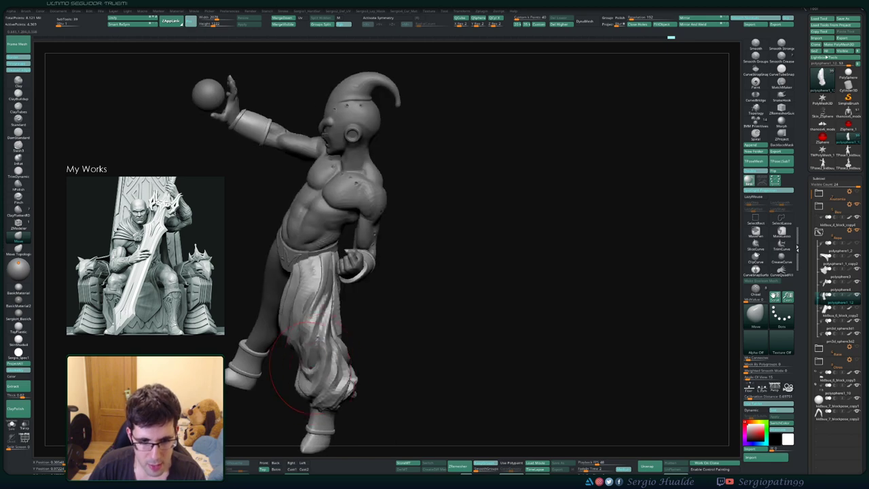
drag(310, 373, 306, 369)
- Refine the outer calf silhouette of the left trouser piece above the boot with small Move brush adjustments
ctrl+right_drag(316, 372, 310, 359)
right_drag(309, 360, 346, 347)
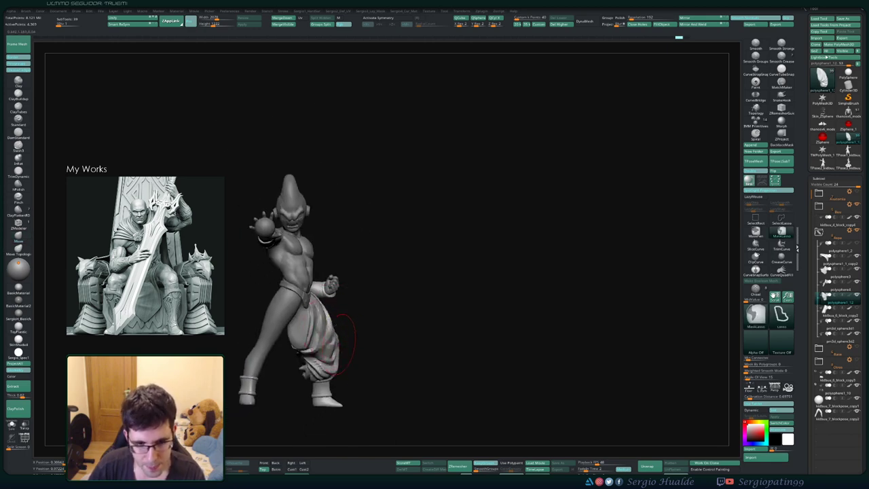
right_drag(347, 356, 329, 347)
drag(329, 347, 336, 354)
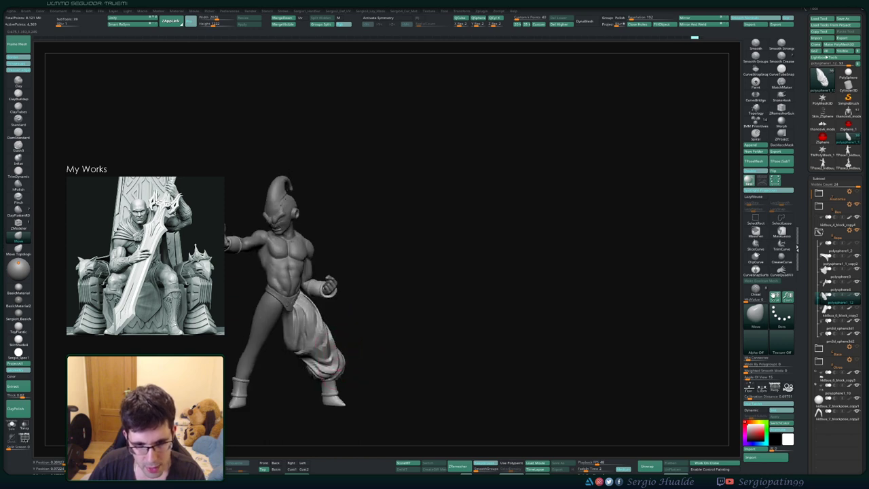
right_drag(316, 356, 324, 353)
drag(326, 353, 330, 356)
right_drag(330, 356, 341, 342)
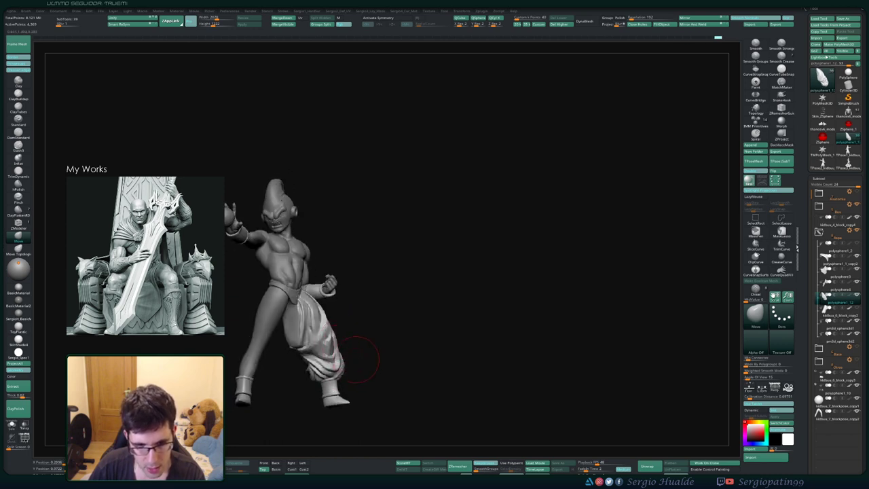
drag(356, 358, 358, 341)
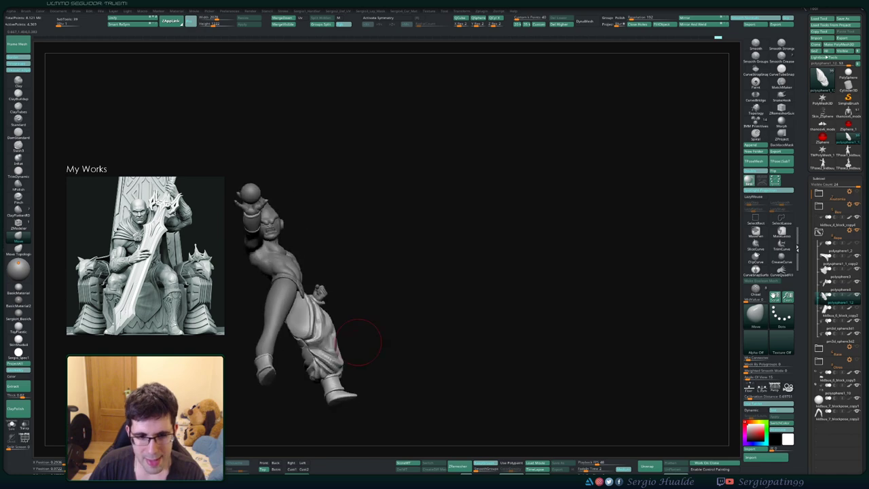
- Shape the upper front and inner thigh of the left trouser piece below the waistband
right_drag(321, 343, 329, 328)
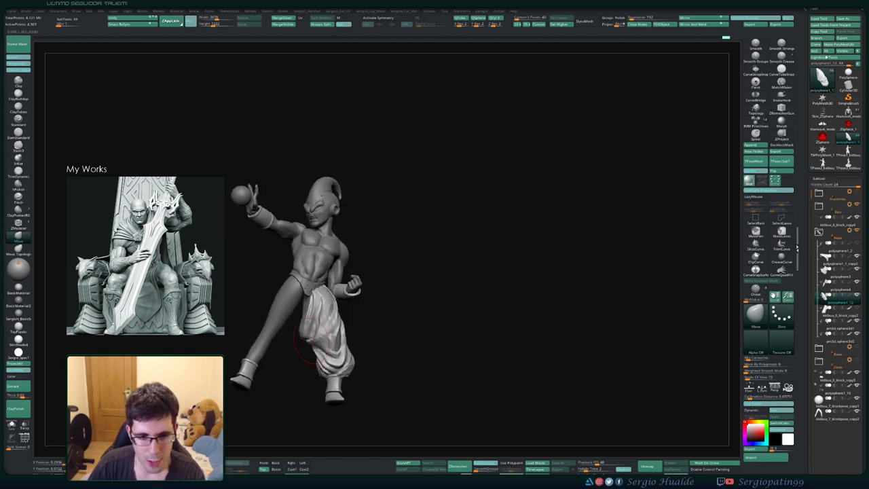
drag(329, 325, 325, 322)
right_drag(325, 322, 304, 302)
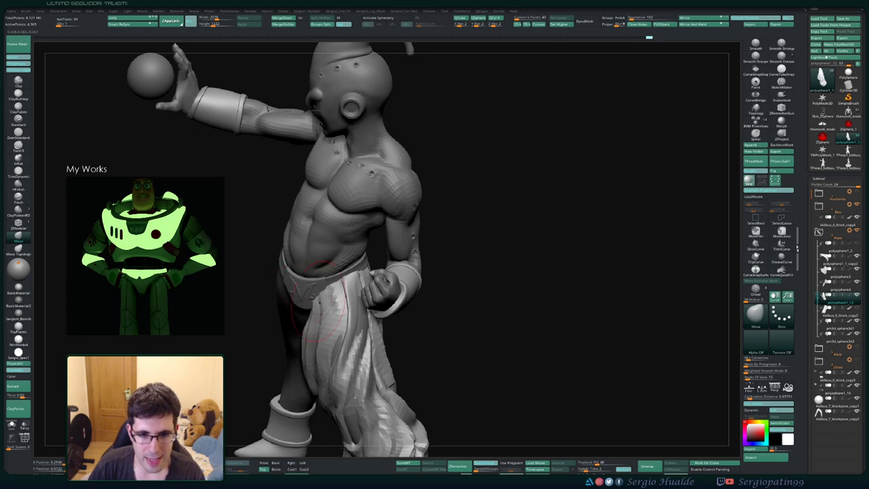
drag(321, 299, 331, 296)
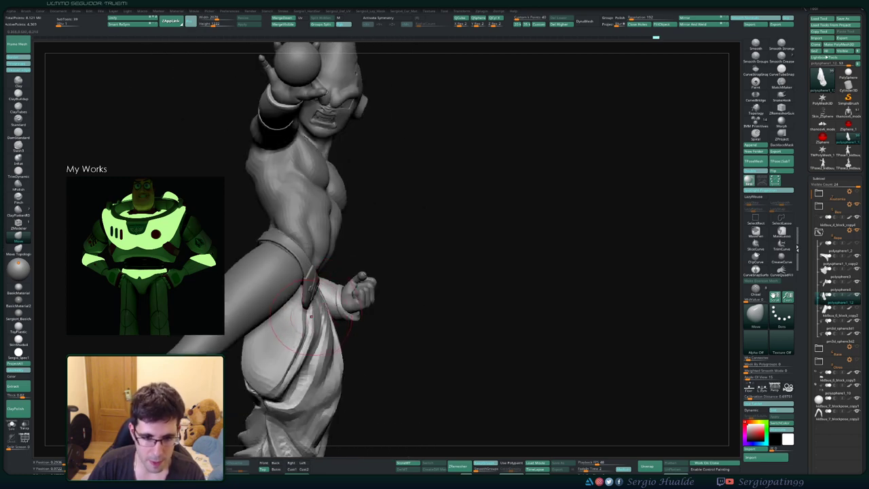
drag(293, 327, 282, 342)
right_drag(284, 340, 235, 336)
- Examine the left trouser piece's fit and silhouette from the side and front
right_drag(356, 302, 325, 297)
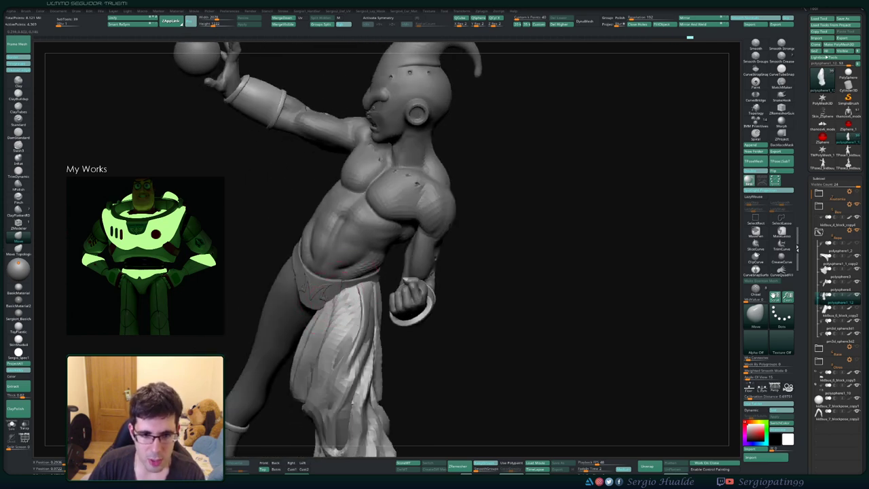
ctrl+right_drag(349, 297, 346, 268)
mouse_move(346, 268)
right_down()
mouse_move(316, 271)
mouse_move(316, 295)
mouse_move(358, 297)
mouse_move(342, 301)
mouse_move(349, 295)
mouse_move(339, 328)
mouse_move(339, 276)
mouse_move(349, 279)
right_up()
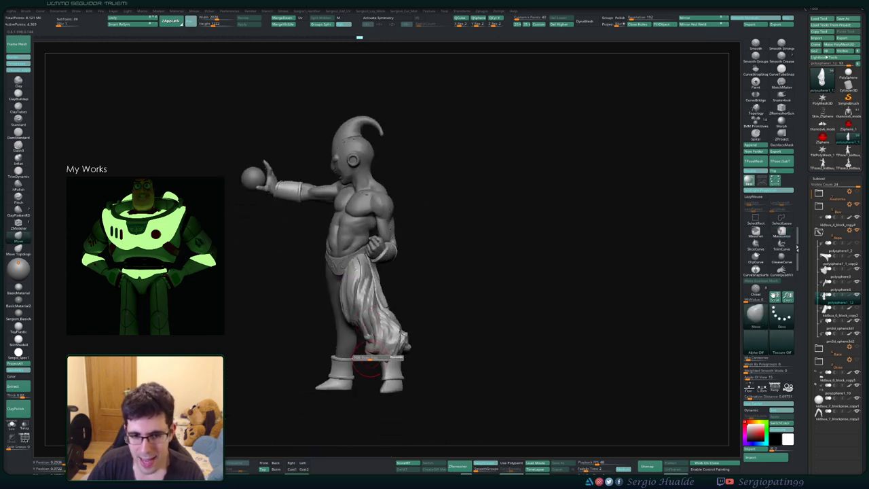
right_drag(375, 344, 404, 344)
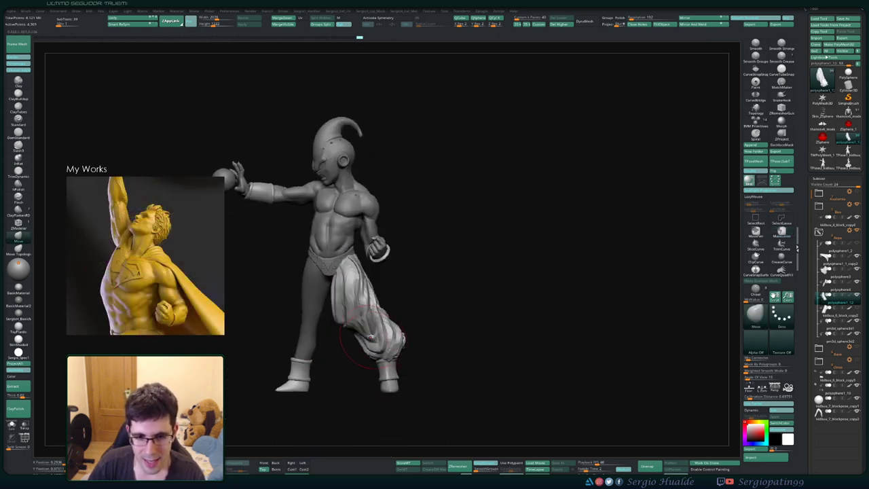
mouse_move(320, 312)
right_down()
mouse_move(360, 327)
mouse_move(349, 319)
right_up()
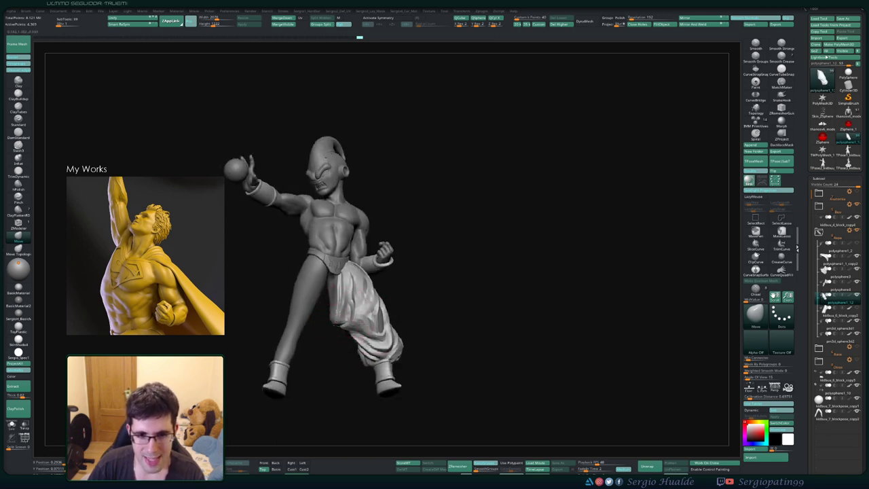
right_drag(343, 317, 338, 305)
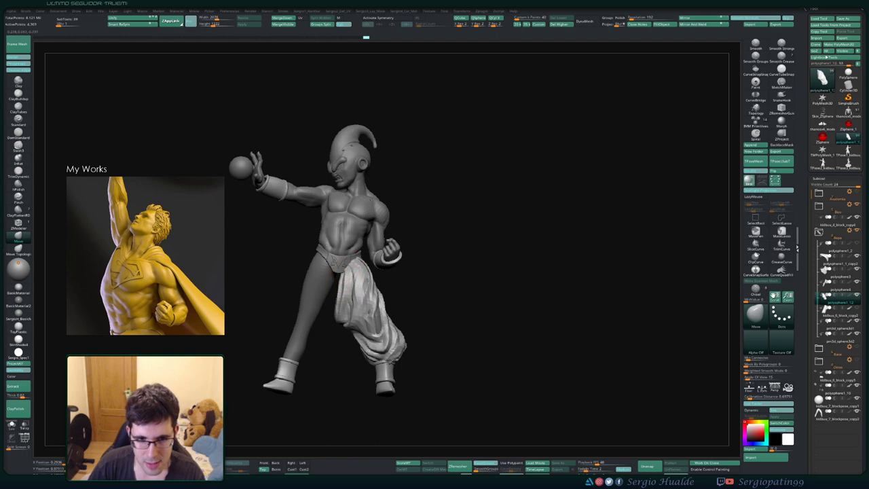
mouse_move(339, 269)
ctrl+right_down()
mouse_move(325, 320)
mouse_move(364, 272)
ctrl+right_up()
- Isolate the left trouser piece to adjust its upper rear inner edge, and bring the other parts back into view
key(ctrl+z)
key(alt+s)
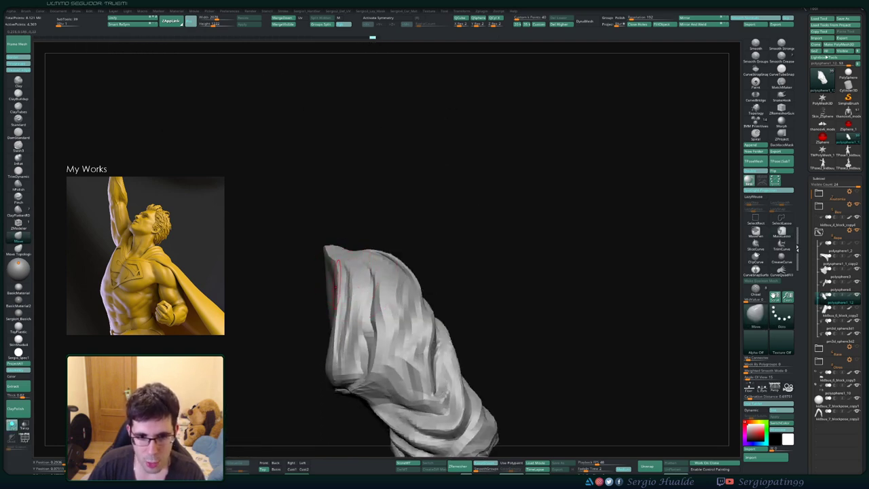
right_drag(336, 288, 407, 299)
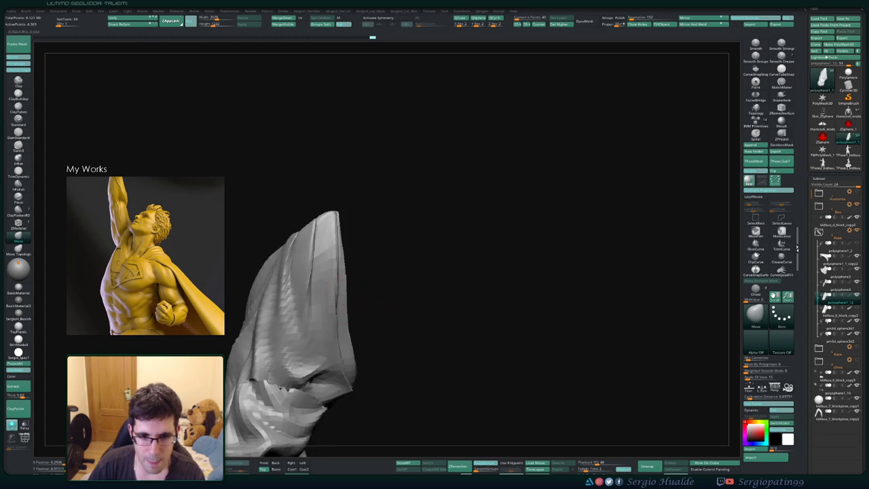
drag(340, 266, 344, 263)
key(alt+s)
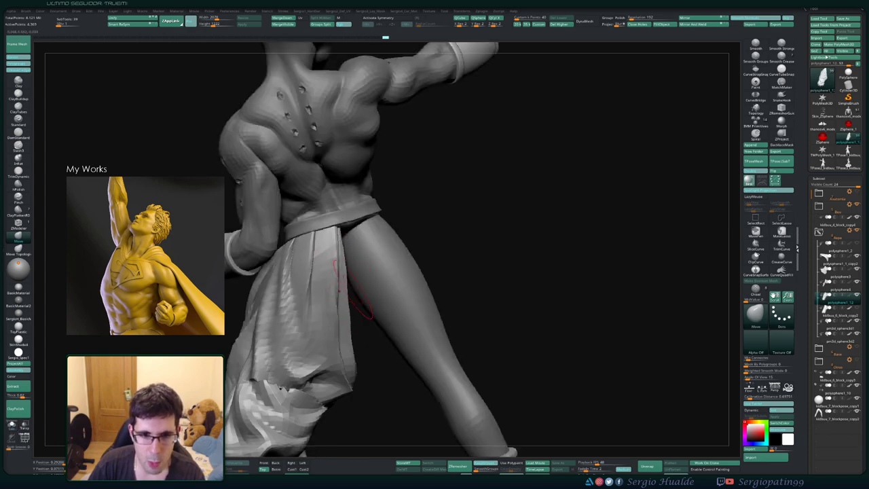
- Pull in the rear inner knee bulge of the left trouser piece with the Move brush
right_drag(359, 305, 348, 313)
ctrl+right_drag(376, 395, 355, 373)
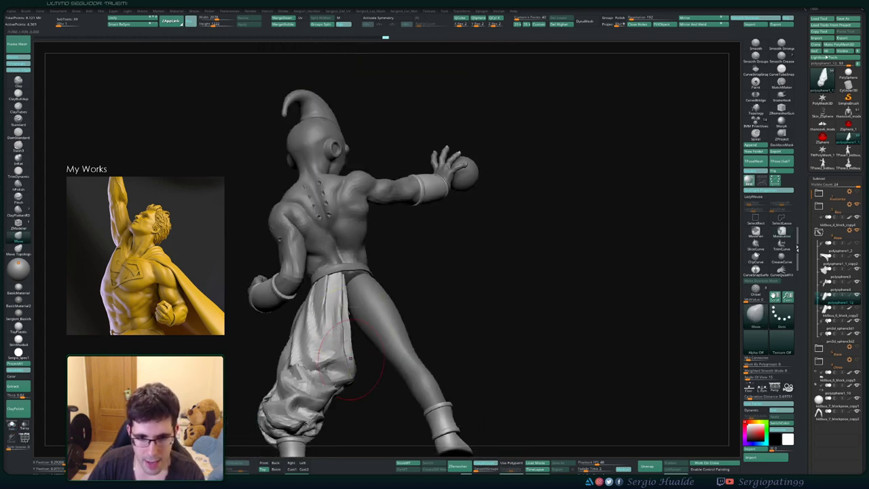
drag(336, 378, 332, 376)
right_drag(380, 373, 271, 378)
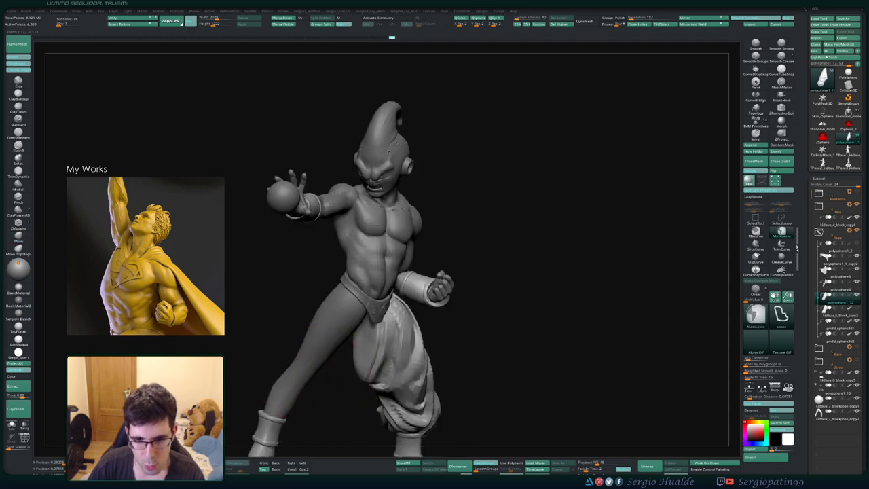
mouse_move(339, 394)
ctrl+right_down()
mouse_move(326, 360)
mouse_move(356, 364)
mouse_move(356, 343)
mouse_move(337, 311)
mouse_move(340, 360)
ctrl+right_up()
mouse_move(339, 360)
right_down()
mouse_move(363, 354)
mouse_move(402, 372)
right_up()
key(s)
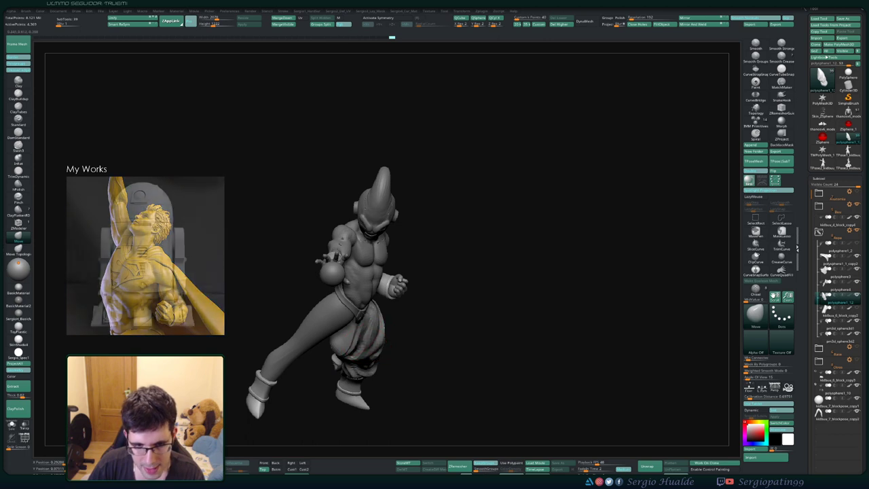
- Show and activate the hidden second trouser-leg subtool kidbuu_6_block_copy2
drag(367, 352, 362, 349)
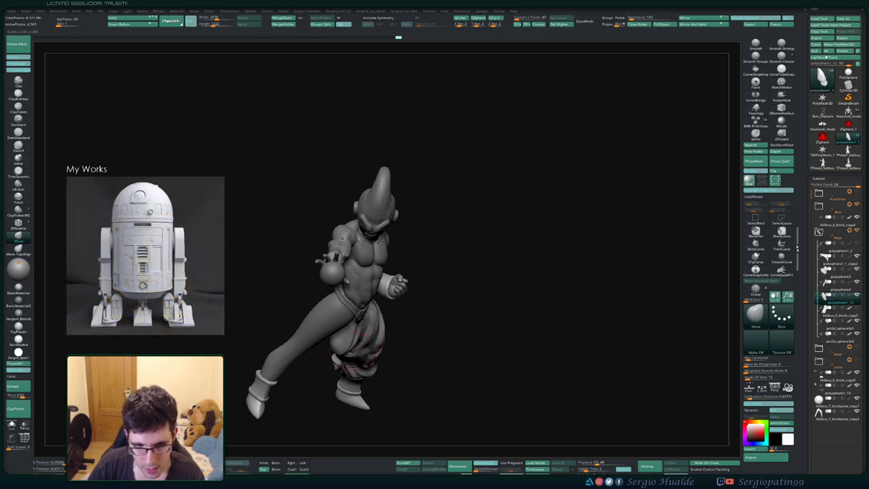
right_drag(371, 350, 352, 306)
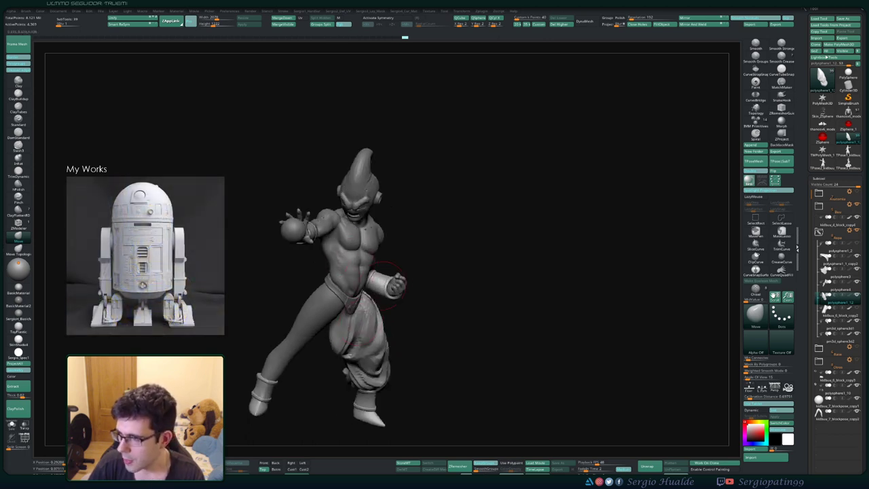
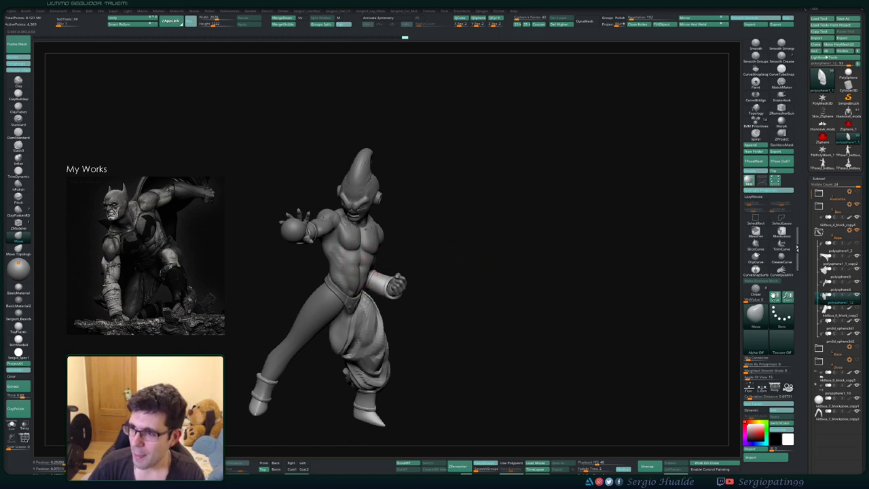
mouse_move(464, 269)
mouse_down()
mouse_move(506, 267)
mouse_move(470, 266)
mouse_up()
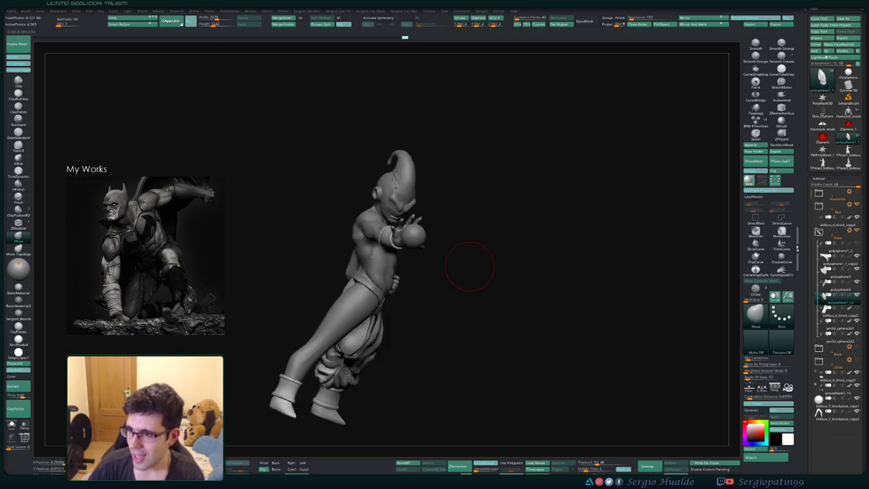
mouse_move(446, 286)
right_down()
mouse_move(412, 301)
mouse_move(406, 270)
mouse_move(407, 298)
mouse_move(420, 307)
mouse_move(396, 290)
mouse_move(419, 282)
mouse_move(370, 316)
mouse_move(393, 290)
right_up()
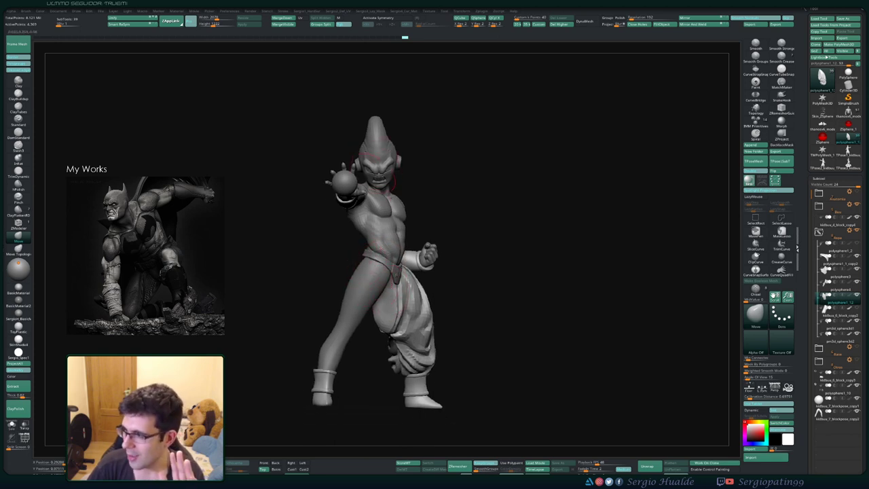
drag(370, 234, 394, 268)
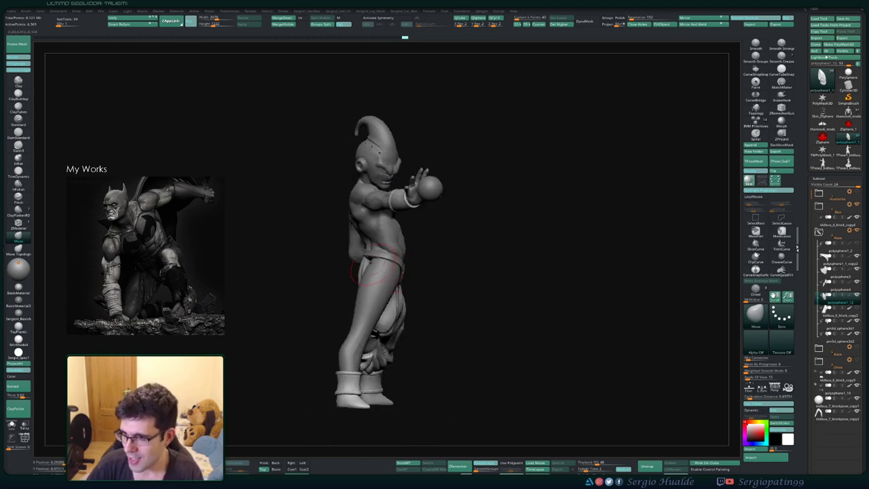
right_drag(378, 271, 453, 247)
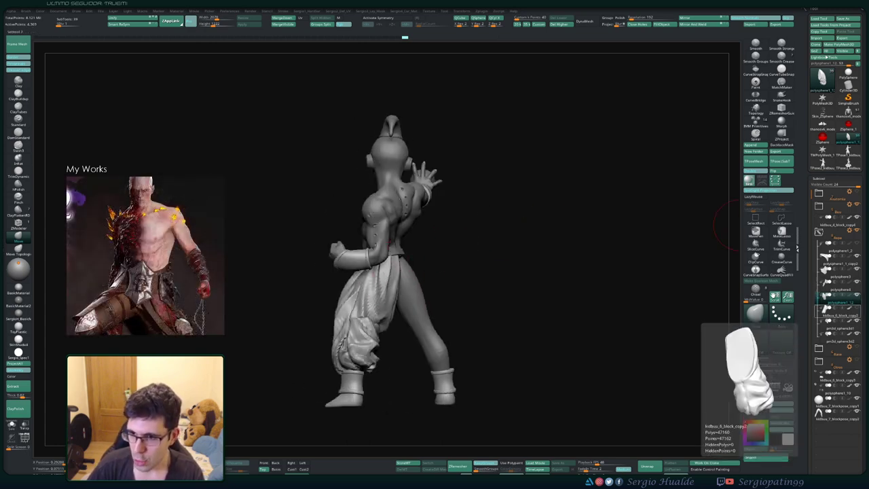
click(839, 312)
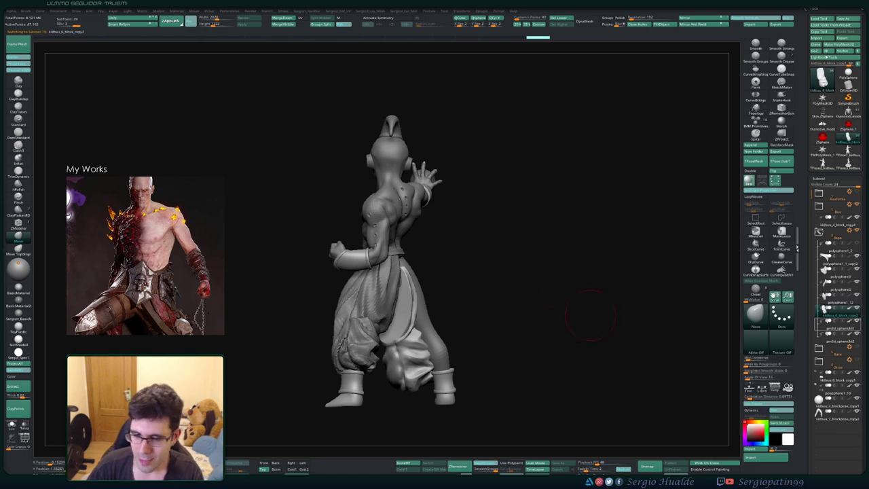
- Reposition the second trouser leg with the transform gizmo so it covers the figure's bare right leg
right_drag(530, 319, 473, 322)
mouse_move(499, 328)
alt+mouse_down()
mouse_move(518, 304)
mouse_move(494, 304)
alt+mouse_up()
key(w)
mouse_move(420, 305)
mouse_down()
mouse_move(408, 307)
mouse_move(426, 319)
mouse_up()
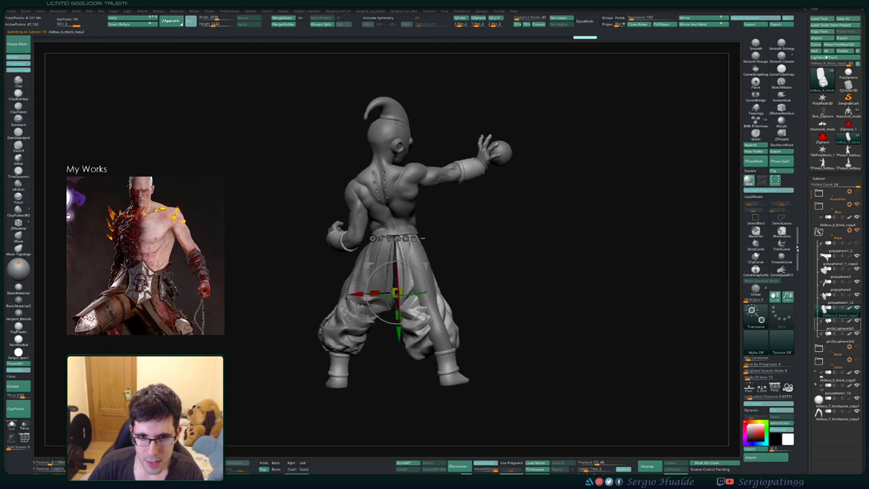
mouse_move(509, 316)
mouse_down()
mouse_move(422, 316)
mouse_move(414, 293)
mouse_move(422, 301)
mouse_up()
key(q)
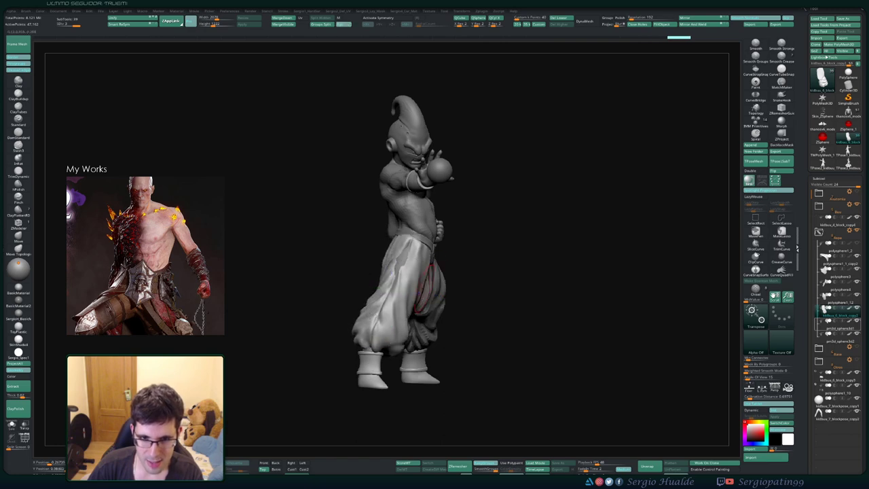
- Reshape the right trouser leg's calf bulge and its back below the waist with the Move brush
drag(387, 334, 383, 328)
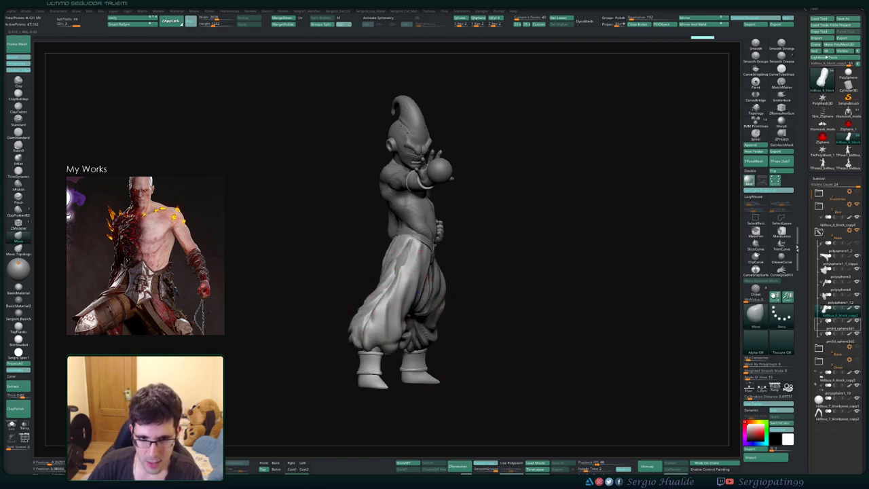
mouse_move(306, 333)
mouse_down()
mouse_move(409, 322)
mouse_move(401, 320)
mouse_up()
drag(441, 333, 478, 329)
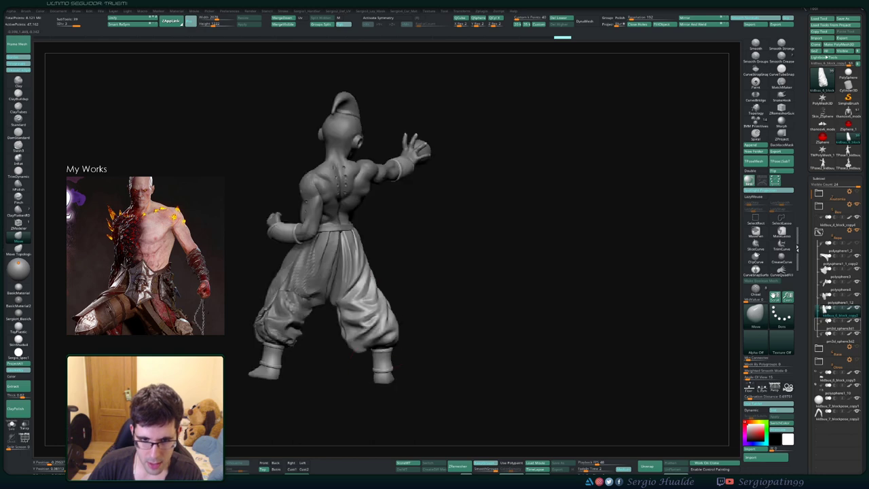
drag(351, 333, 355, 332)
drag(441, 333, 444, 313)
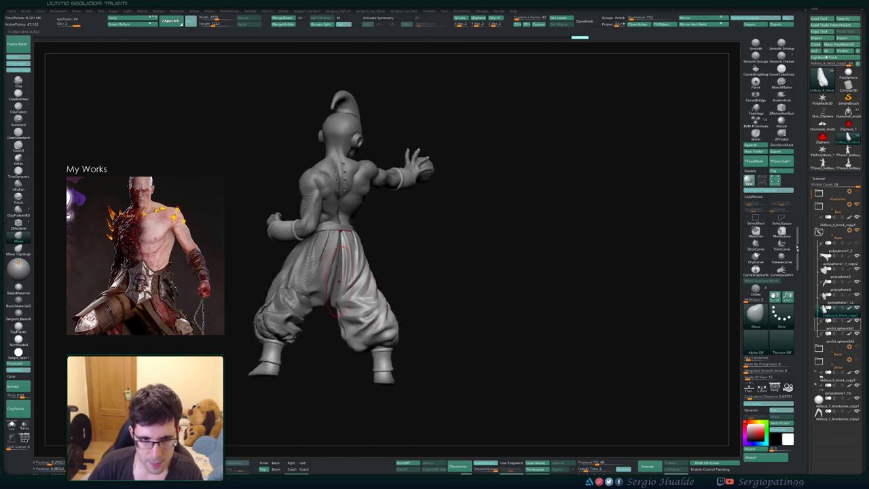
drag(343, 263, 346, 262)
drag(441, 299, 451, 298)
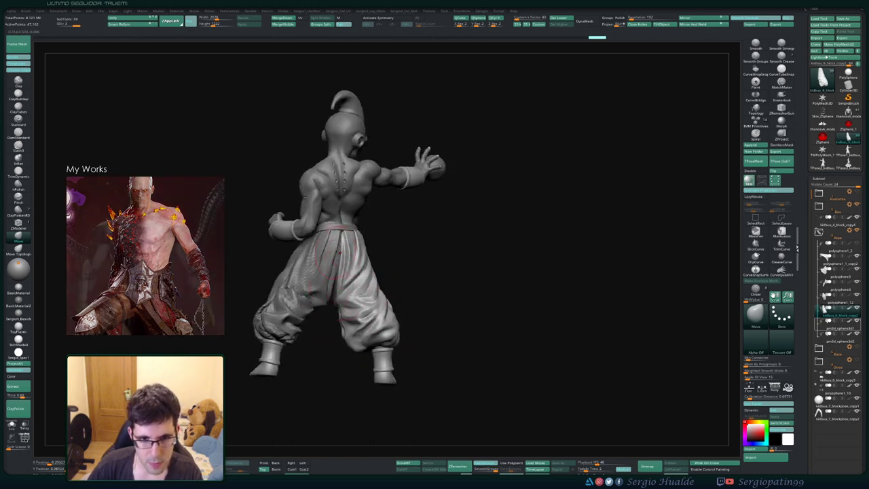
- Adjust the right trouser leg around the crotch and front hip with the Move brush to meet the other leg
drag(335, 291, 340, 289)
drag(352, 293, 351, 298)
drag(441, 305, 279, 306)
drag(350, 289, 355, 274)
drag(461, 299, 434, 299)
drag(350, 262, 346, 260)
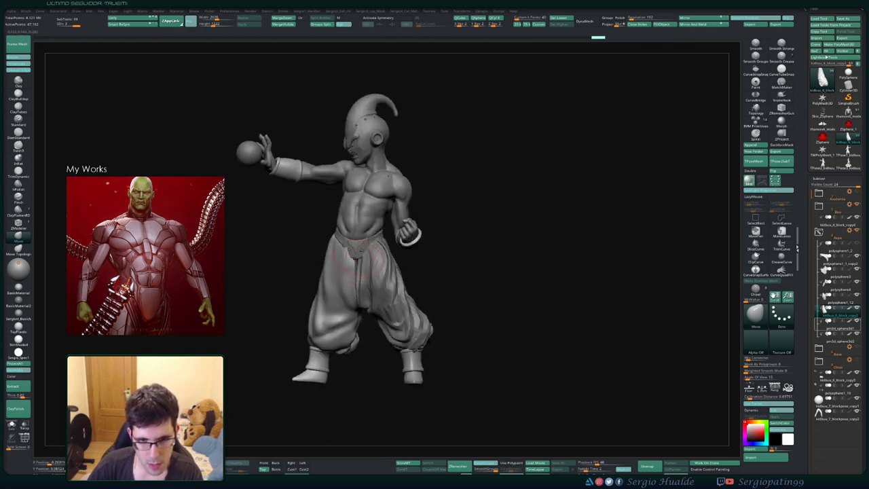
drag(461, 299, 438, 299)
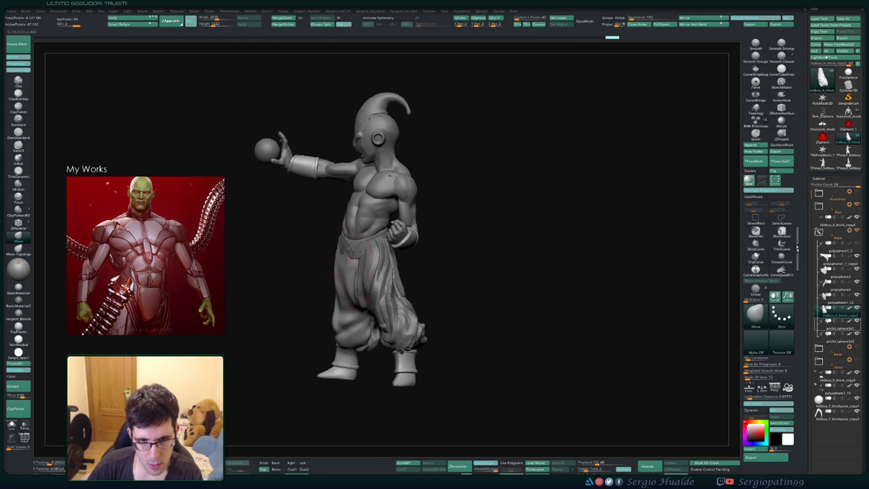
- Refine the front thigh contour of the right trouser leg with the Move brush
drag(348, 274, 344, 276)
mouse_move(345, 276)
right_down()
mouse_move(380, 280)
mouse_move(355, 286)
right_up()
drag(352, 284, 343, 284)
right_drag(333, 284, 350, 282)
drag(350, 282, 345, 284)
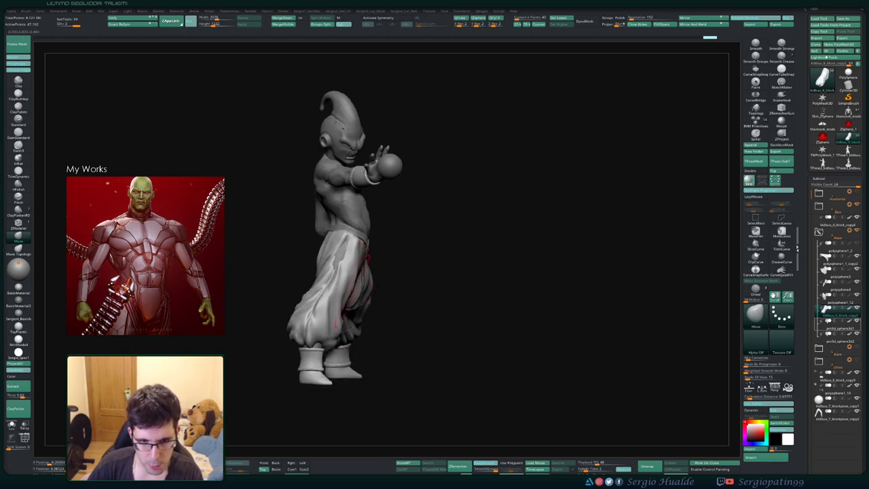
- Reshape the right trouser leg's lower cuff and the volume around the knee with the Move brush
drag(321, 344, 317, 338)
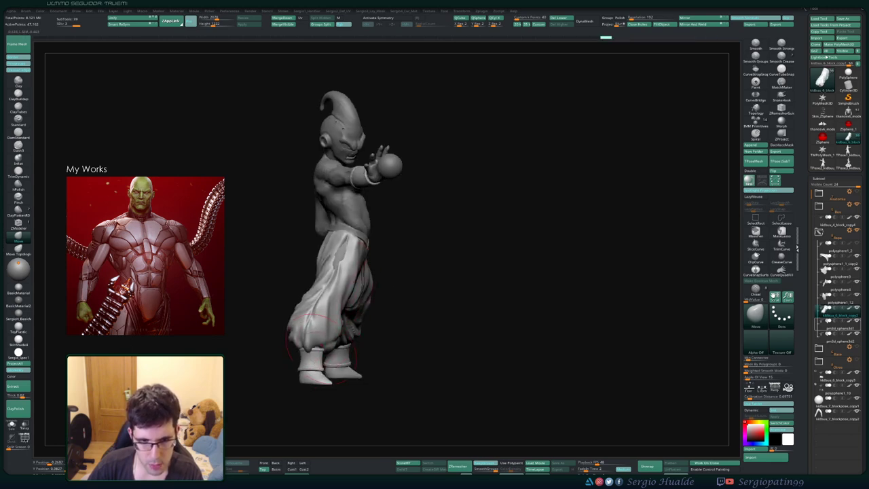
mouse_move(434, 340)
right_down()
mouse_move(395, 332)
mouse_move(367, 313)
mouse_move(396, 317)
right_up()
mouse_move(367, 335)
mouse_down()
mouse_move(358, 339)
mouse_move(366, 326)
mouse_up()
mouse_move(363, 338)
right_down()
mouse_move(393, 323)
mouse_move(371, 322)
right_up()
drag(356, 323, 353, 319)
right_drag(352, 315, 372, 306)
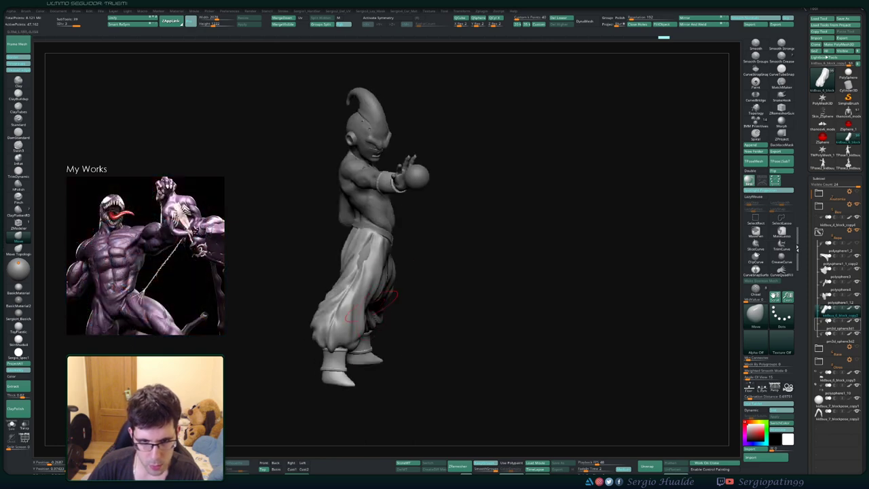
- Adjust the upper thigh silhouette and the outer calf of the right trouser leg with the Move brush
drag(373, 263, 376, 262)
right_drag(376, 262, 355, 260)
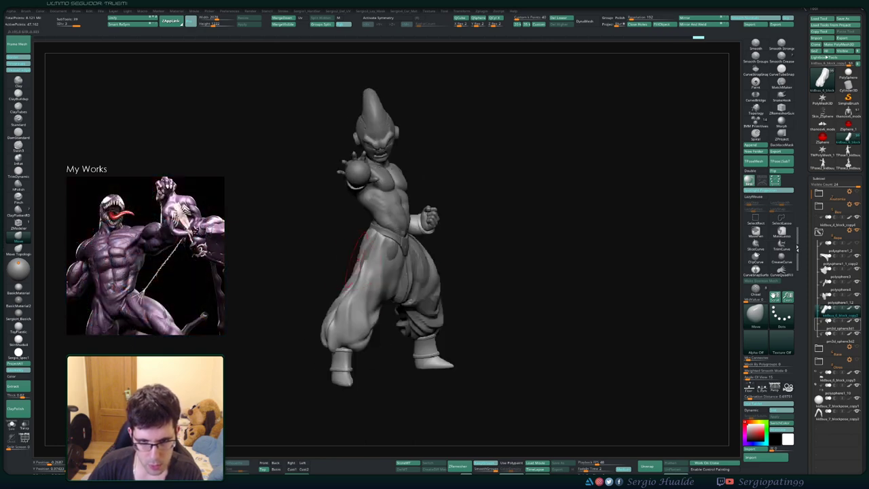
drag(342, 291, 340, 290)
mouse_move(340, 292)
right_down()
mouse_move(327, 327)
mouse_move(388, 331)
mouse_move(341, 334)
right_up()
drag(343, 341, 342, 339)
right_drag(341, 339, 295, 334)
- Move the cloth along the shin and inner calf to refine the right trouser leg's silhouette
mouse_move(296, 334)
ctrl+right_down()
mouse_move(299, 309)
mouse_move(322, 308)
ctrl+right_up()
right_drag(427, 304, 433, 305)
ctrl+right_drag(349, 291, 346, 319)
right_drag(346, 319, 372, 323)
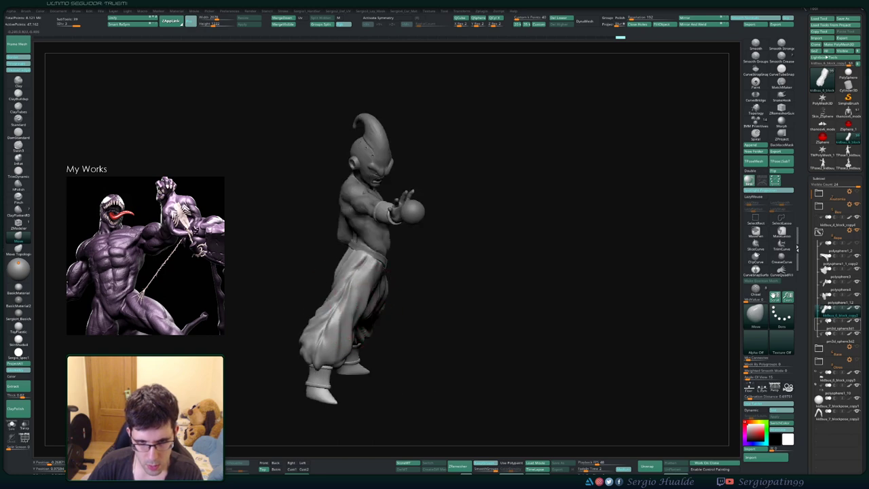
drag(351, 307, 348, 308)
right_drag(380, 308, 350, 305)
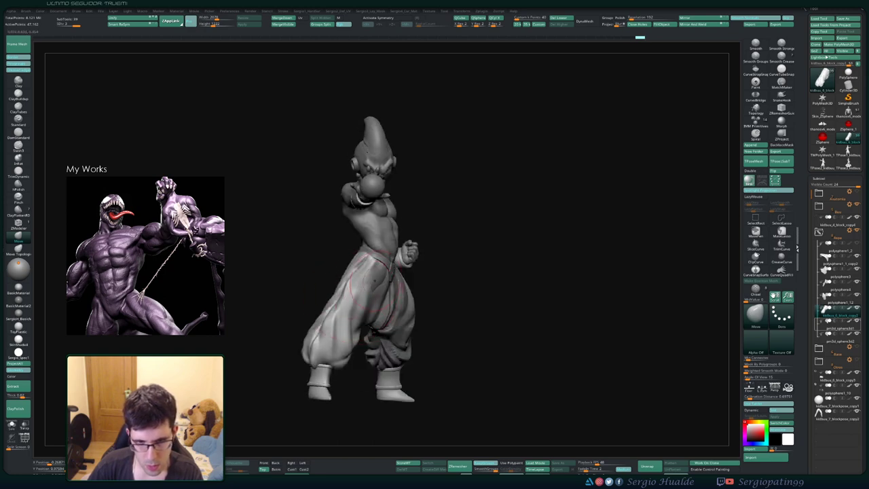
drag(372, 302, 340, 342)
- Try moving the lower hem of the right trouser leg, then undo the last several strokes
key(ctrl+t)
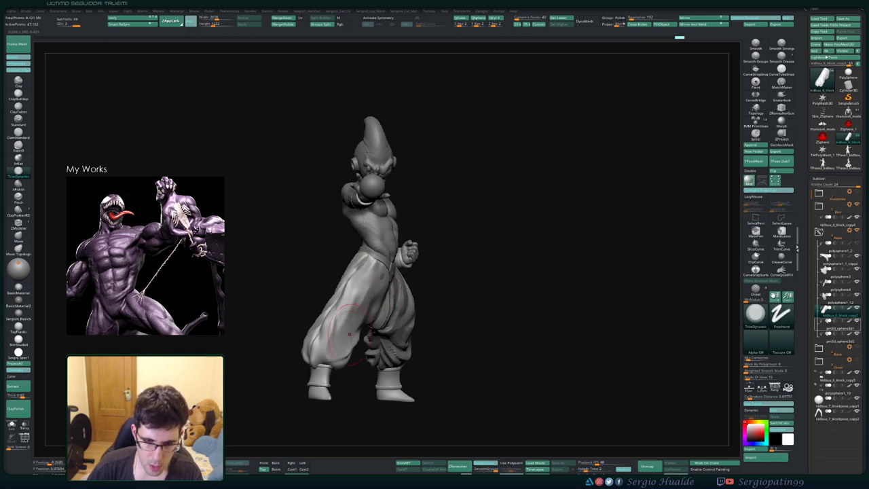
right_drag(326, 344, 353, 346)
key(b)
key(m)
key(v)
mouse_move(355, 367)
mouse_down()
mouse_move(346, 364)
mouse_move(360, 360)
mouse_up()
key(ctrl+z)
key(ctrl+z)
key(ctrl+z)
key(ctrl+z)
key(ctrl+z)
key(ctrl+z)
key(ctrl+z)
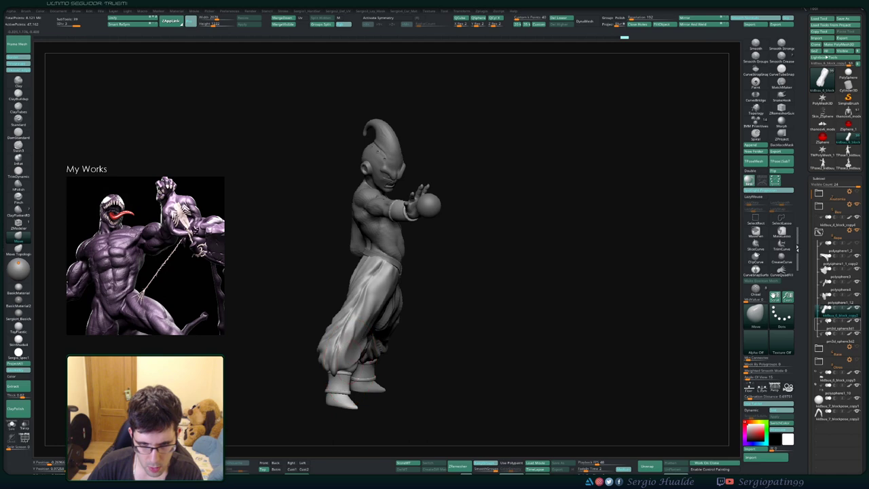
- Pull the lower calf and inner hem of the right trouser leg into shape with the Move brush
right_drag(359, 353, 305, 350)
drag(309, 344, 317, 345)
right_drag(367, 360, 332, 366)
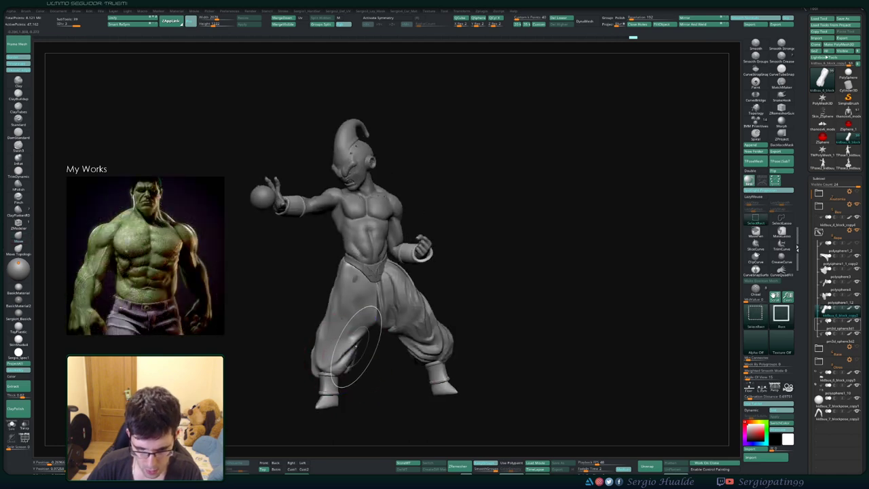
drag(356, 347, 342, 364)
right_drag(340, 380, 339, 365)
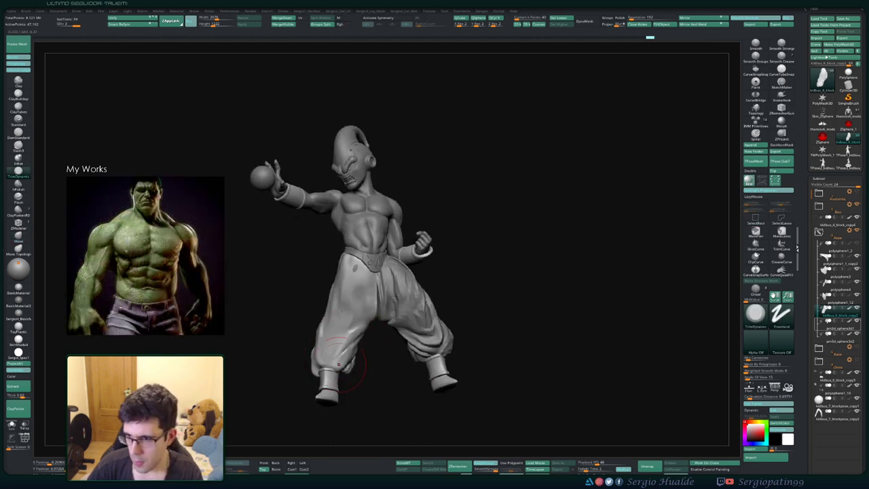
- Try flattening the right trouser leg's lower front with TrimDynamic, then undo the last strokes
drag(339, 364, 344, 344)
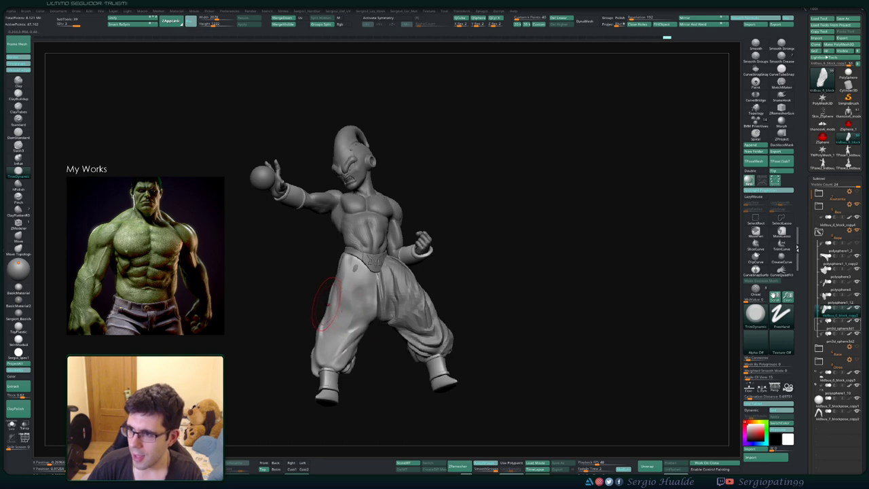
mouse_move(330, 306)
right_down()
mouse_move(323, 310)
mouse_move(321, 292)
mouse_move(321, 310)
mouse_move(347, 306)
mouse_move(368, 275)
right_up()
key(ctrl+z)
key(ctrl+z)
key(ctrl+z)
key(ctrl+z)
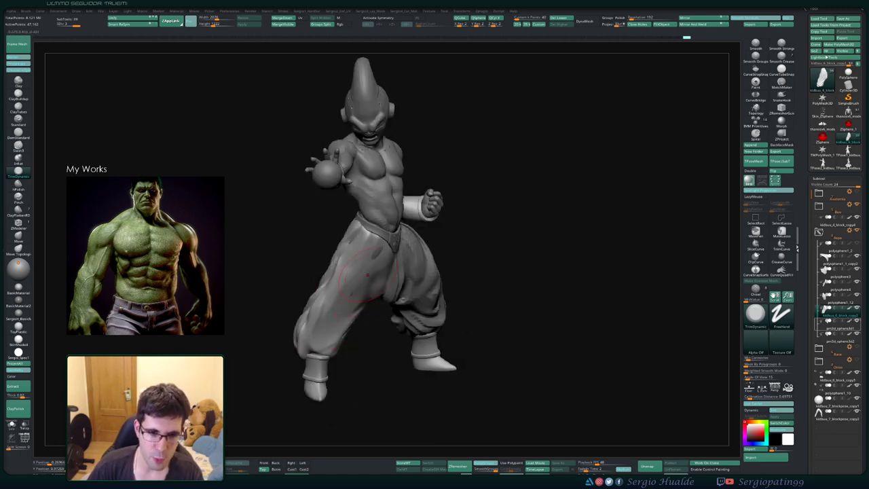
- Flatten the shin folds of the right trouser leg with TrimDynamic and smooth the front of its thigh
right_drag(323, 319, 345, 287)
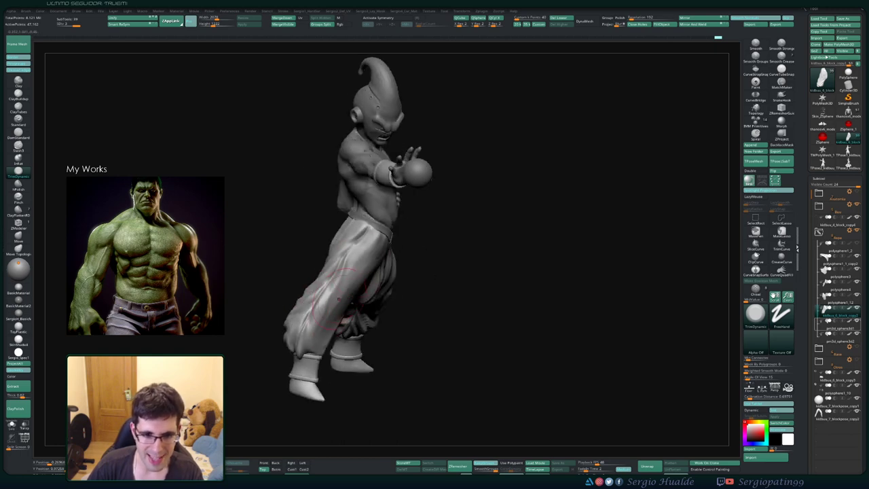
drag(331, 330, 327, 318)
right_drag(328, 319, 305, 305)
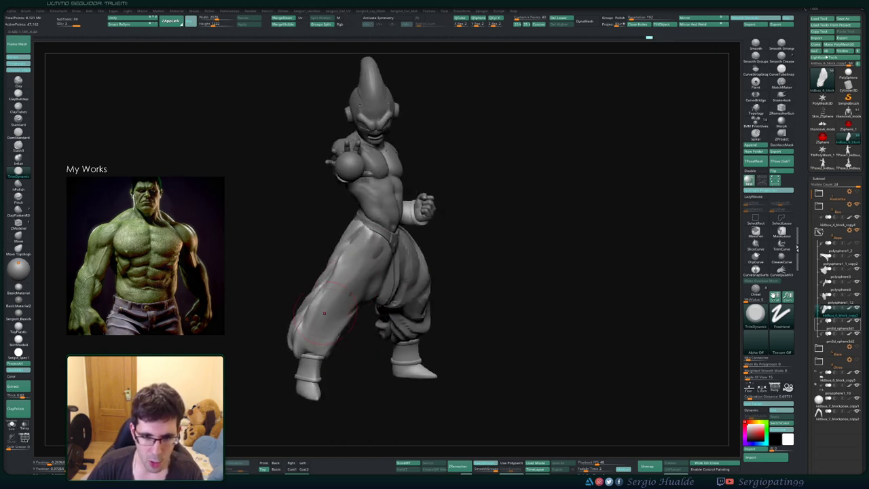
drag(331, 333, 326, 302)
key(ctrl+z)
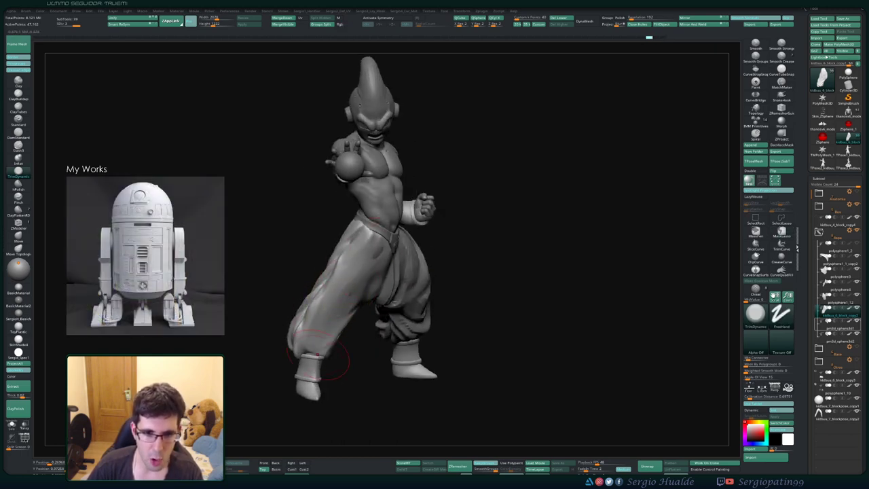
key(shift)
shift+drag(367, 268, 369, 271)
right_drag(370, 272, 397, 278)
- Adjust the inner upper thigh of the right trouser leg with the Move brush
key(b)
key(m)
key(v)
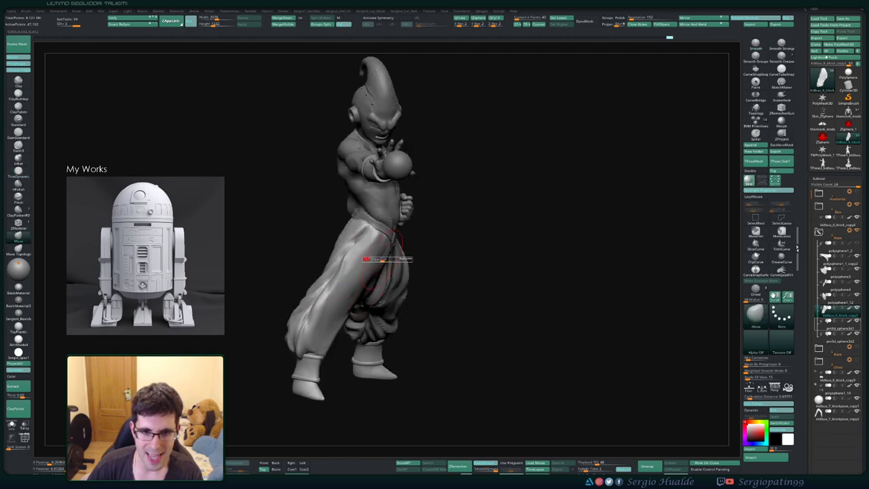
drag(377, 258, 380, 255)
mouse_move(380, 255)
right_down()
mouse_move(398, 240)
mouse_move(401, 274)
mouse_move(385, 251)
mouse_move(380, 298)
mouse_move(372, 262)
right_up()
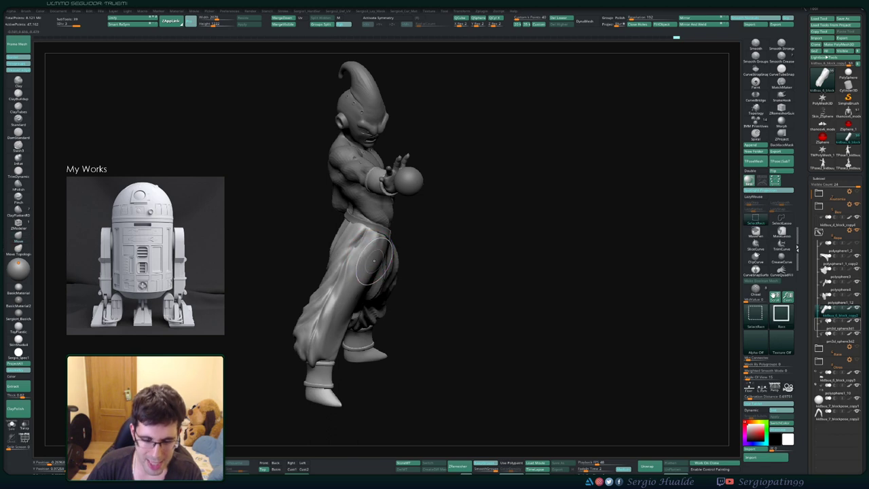
- Flatten the front of the right trouser leg's upper thigh with the TrimDynamic brush
key(b)
key(t)
key(d)
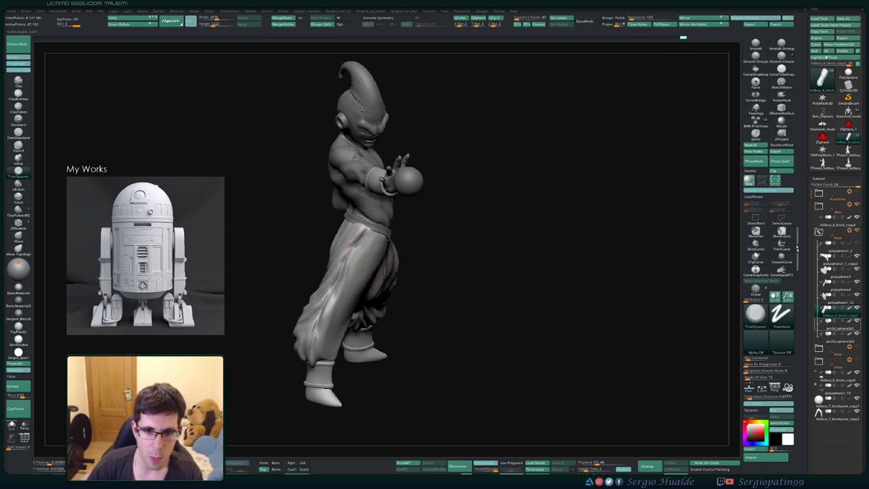
right_drag(380, 234, 374, 207)
drag(372, 231, 365, 254)
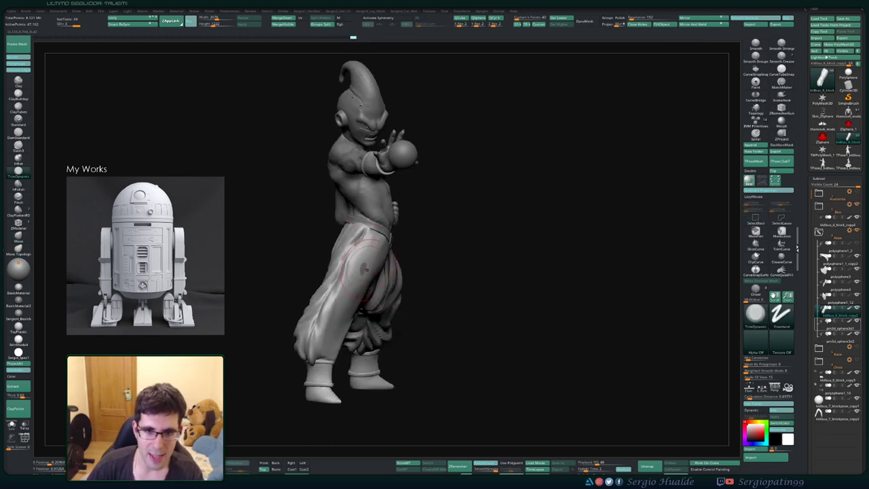
- Trim the front of the right trouser leg's thigh, and adjust its outer hip just below the belt with the Move brush
right_drag(368, 270, 355, 257)
drag(355, 257, 361, 296)
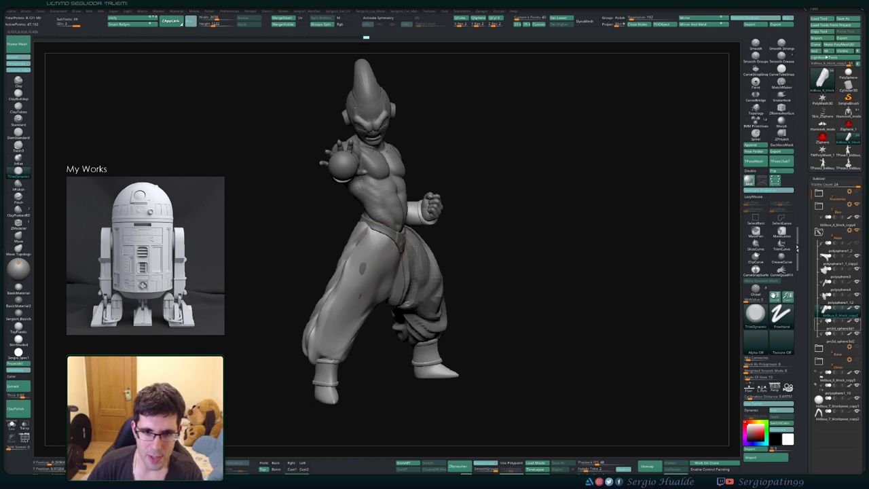
alt+right_drag(375, 268, 375, 332)
right_drag(374, 333, 349, 299)
key(b)
key(m)
key(v)
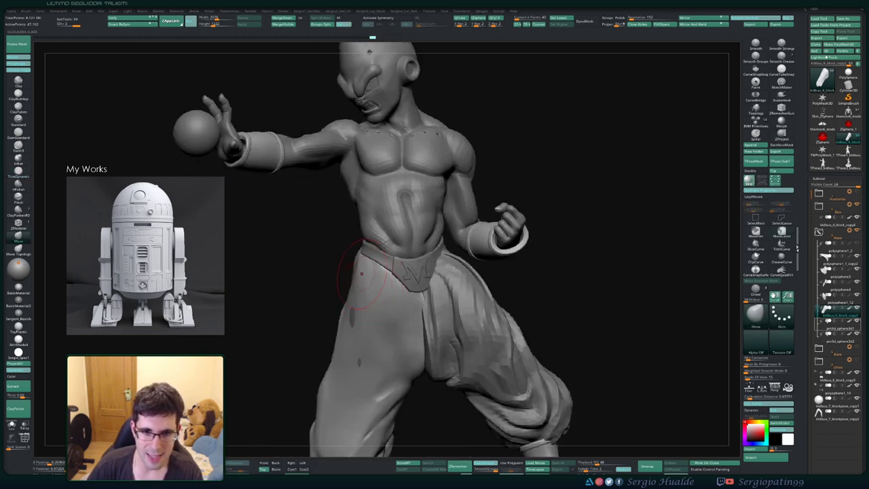
drag(356, 272, 366, 278)
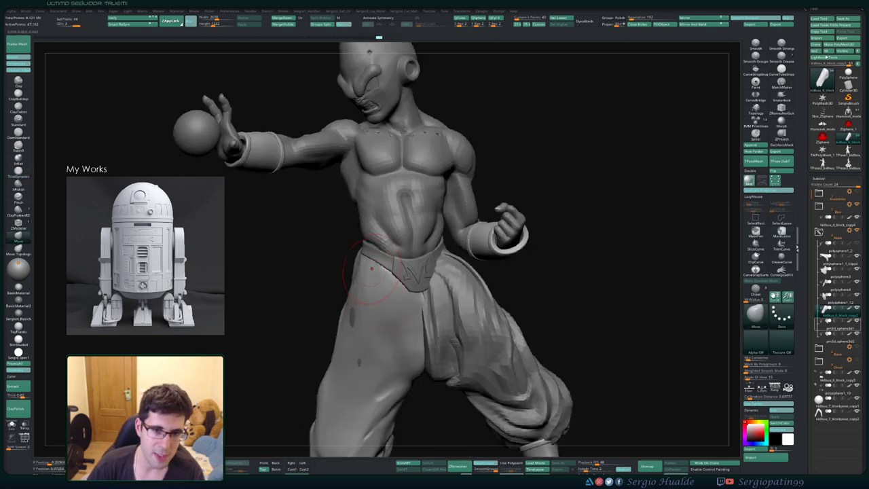
right_drag(383, 275, 380, 284)
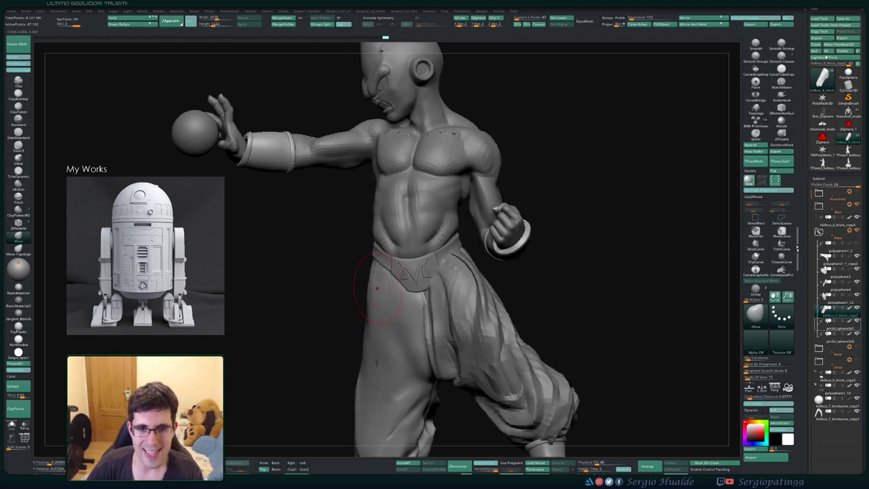
right_drag(363, 281, 402, 284)
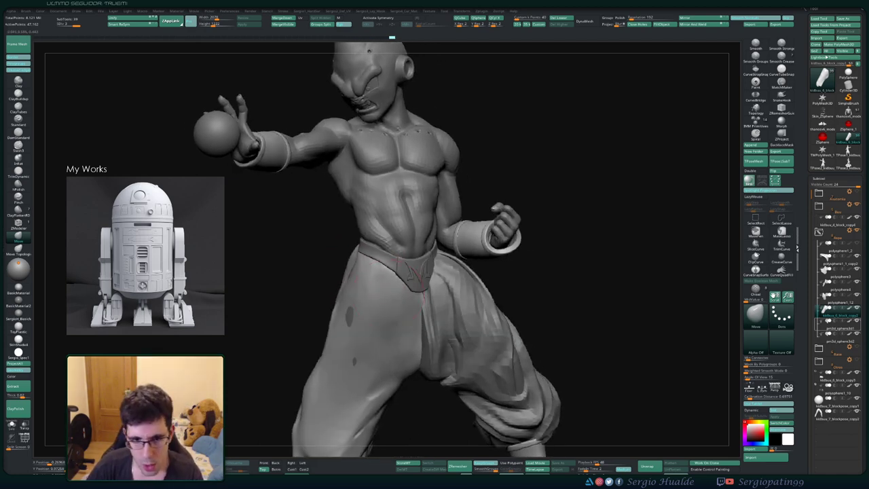
drag(349, 319, 344, 317)
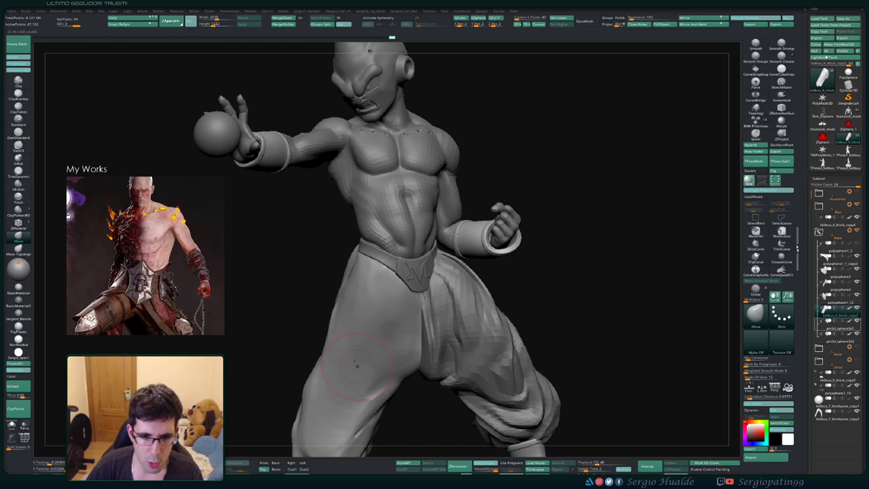
- Nudge the back of the right trouser leg's gathered hem above the boot with the Move brush
mouse_move(355, 365)
right_down()
mouse_move(349, 316)
mouse_move(370, 317)
mouse_move(384, 287)
right_up()
right_drag(385, 287, 410, 292)
mouse_move(351, 359)
right_down()
mouse_move(325, 359)
mouse_move(336, 322)
mouse_move(365, 366)
right_up()
mouse_move(365, 366)
right_down()
mouse_move(354, 368)
mouse_move(380, 349)
right_up()
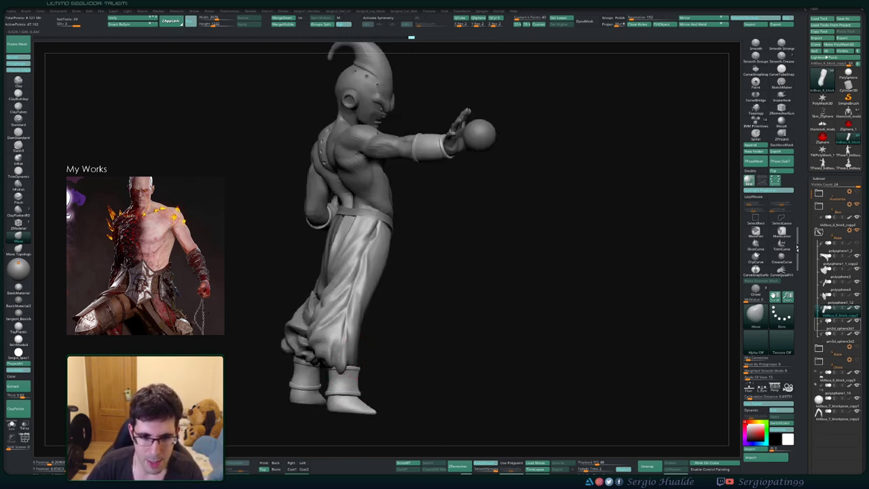
mouse_move(340, 375)
right_down()
mouse_move(344, 358)
mouse_move(304, 373)
right_up()
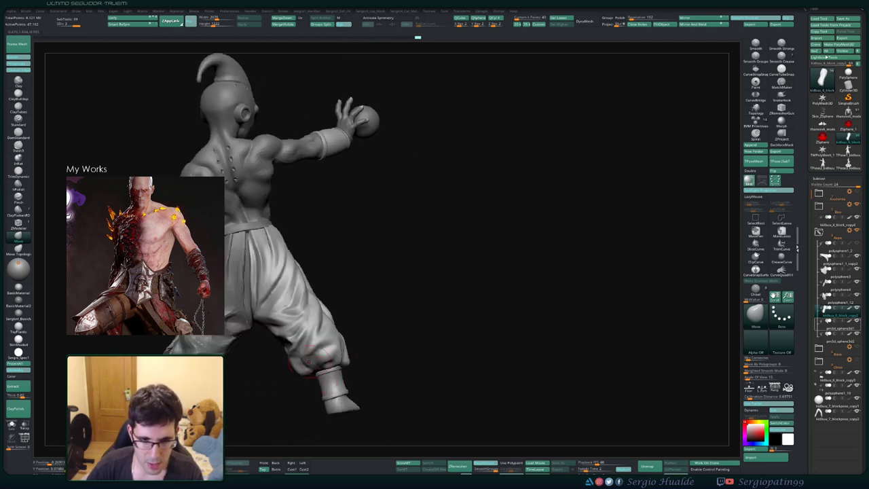
drag(309, 362, 307, 370)
mouse_move(304, 351)
right_down()
mouse_move(299, 361)
mouse_move(318, 357)
mouse_move(312, 380)
mouse_move(300, 327)
mouse_move(273, 347)
mouse_move(313, 334)
right_up()
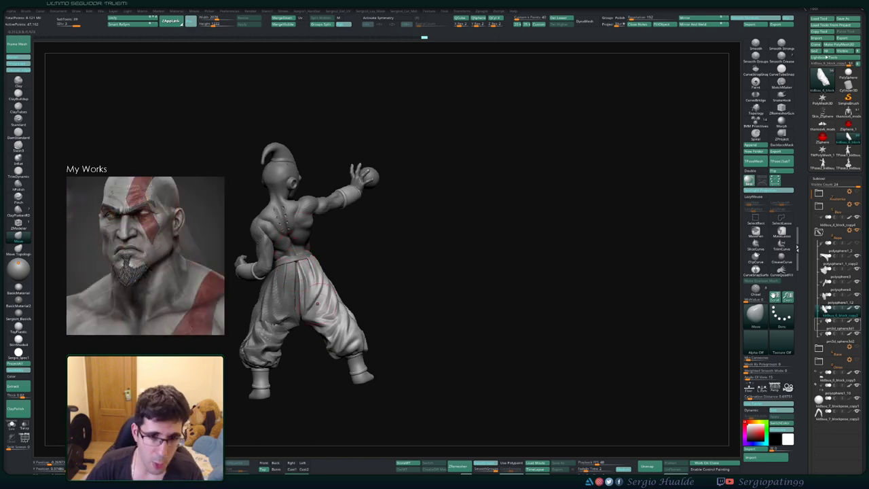
- Adjust the upper back of the right trouser leg just under the belt with the Move brush, undoing unwanted strokes
mouse_move(300, 233)
right_down()
mouse_move(261, 222)
mouse_move(291, 221)
right_up()
right_drag(323, 285, 315, 285)
ctrl+right_drag(325, 268, 340, 288)
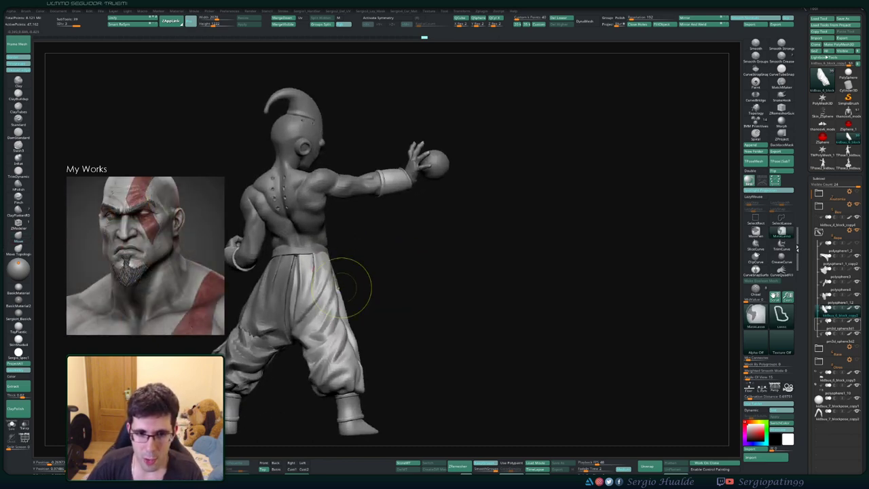
key(s)
ctrl+right_drag(322, 259, 314, 279)
key(s)
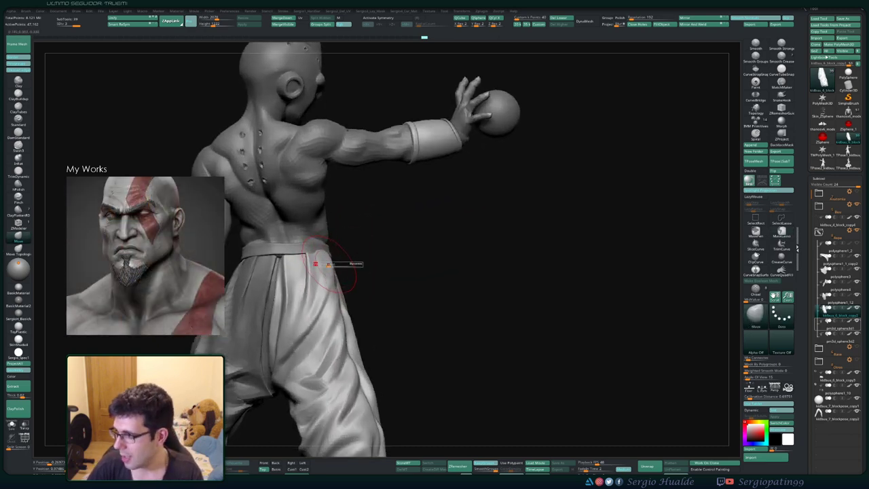
ctrl+right_drag(331, 245, 330, 252)
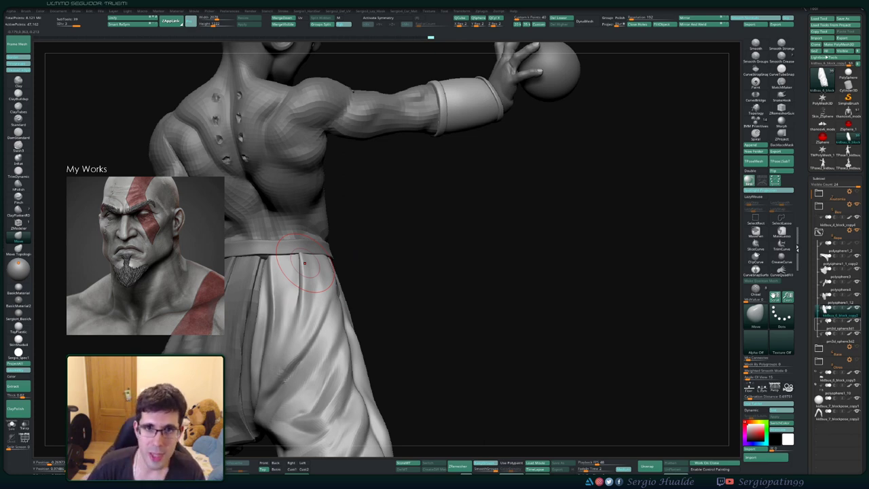
drag(388, 243, 437, 243)
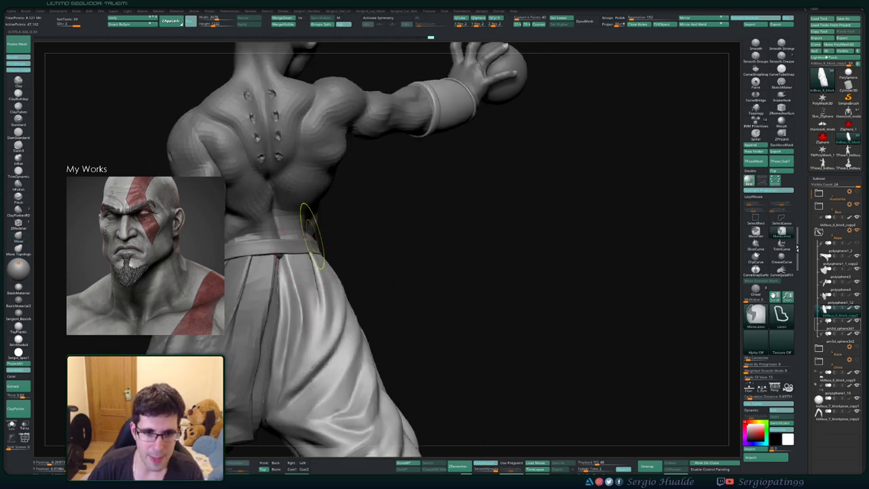
key(s)
mouse_move(310, 229)
ctrl+right_down()
mouse_move(316, 262)
mouse_move(294, 277)
mouse_move(297, 285)
mouse_move(285, 282)
ctrl+right_up()
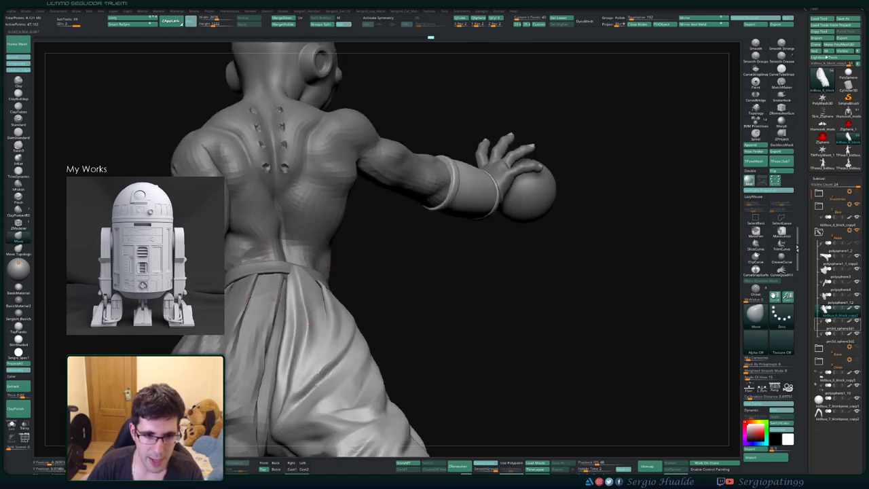
key(ctrl+z)
drag(296, 269, 308, 267)
key(ctrl+z)
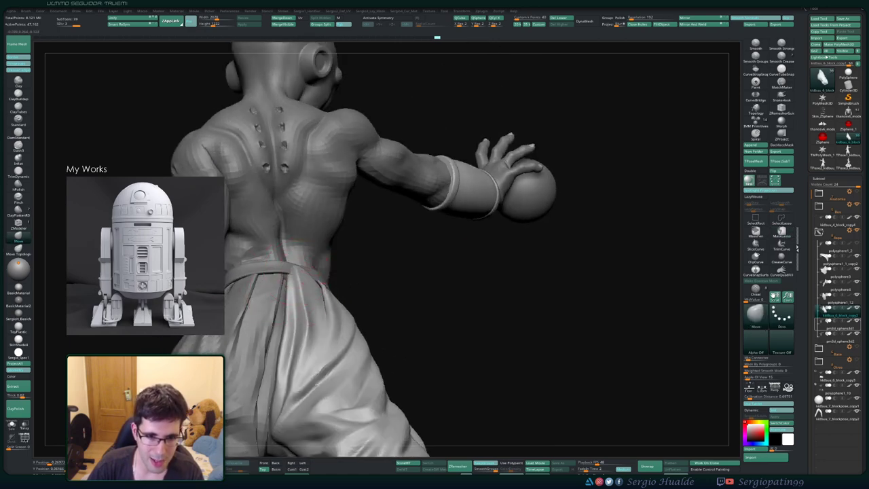
- Isolate the right trouser leg, lasso-mask the top of its back and invert the mask so only that patch stays editable
key(alt+s)
mouse_move(293, 248)
ctrl+right_down()
mouse_move(290, 266)
mouse_move(322, 310)
mouse_move(309, 332)
mouse_move(312, 283)
ctrl+right_up()
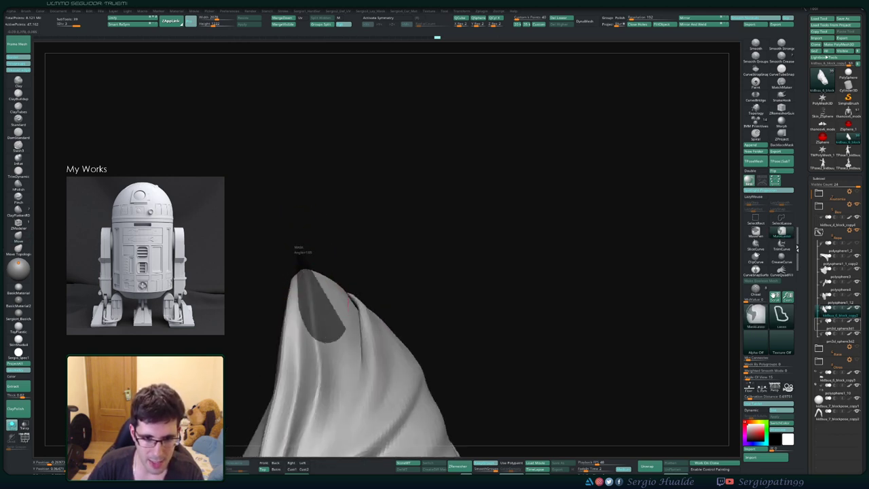
ctrl+drag(346, 329, 336, 245)
ctrl+click(341, 257)
mouse_move(349, 269)
right_down()
mouse_move(312, 298)
mouse_move(359, 303)
right_up()
ctrl+click(310, 309)
- Reshape the unmasked top patch of the right trouser leg against the belt with the Move brush, and clear the mask
drag(316, 277, 316, 272)
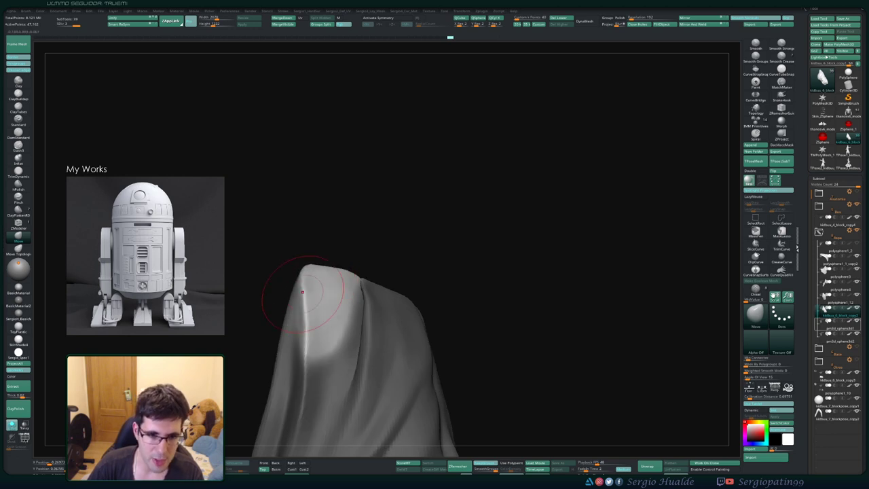
right_drag(302, 292, 298, 270)
key(s)
drag(313, 289, 308, 287)
mouse_move(271, 288)
right_down()
mouse_move(303, 287)
mouse_move(302, 297)
right_up()
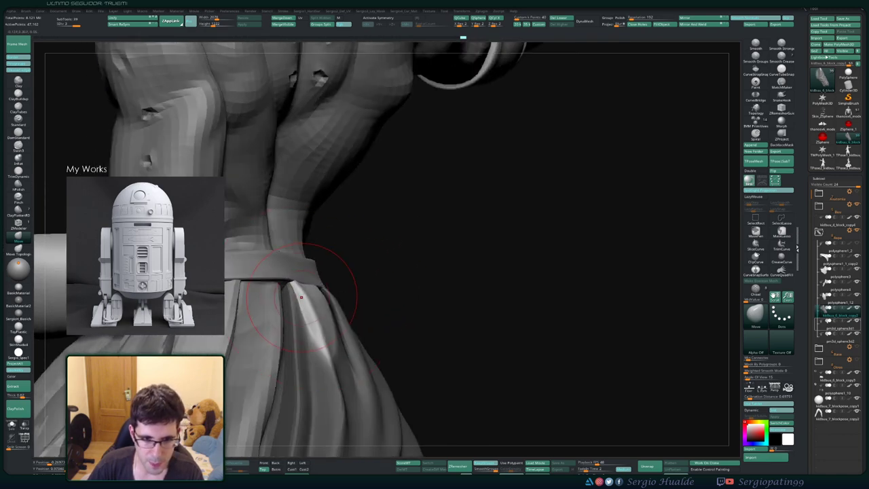
drag(313, 296, 319, 292)
right_drag(326, 292, 292, 296)
ctrl+drag(375, 300, 393, 309)
ctrl+right_drag(380, 307, 339, 304)
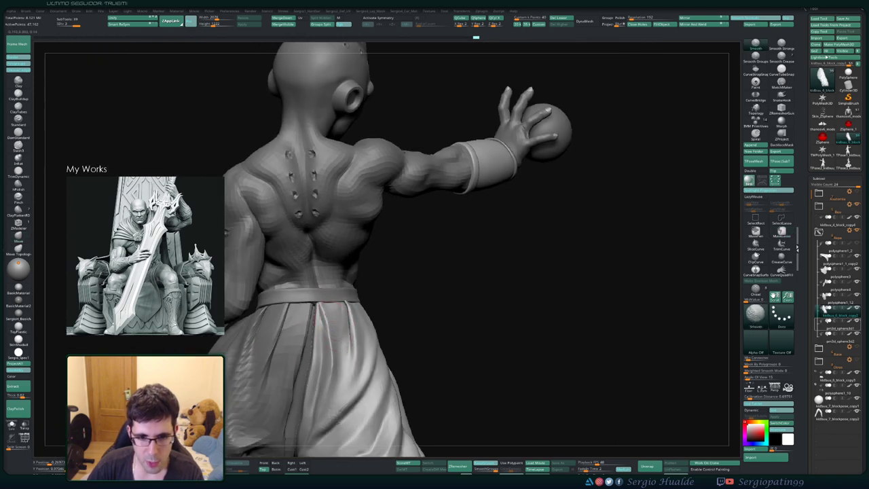
- Carve a vertical crease below the belt on the back of the right trouser leg with DamStandard and smooth it
drag(338, 348, 333, 354)
key(b)
key(d)
key(s)
mouse_move(329, 357)
ctrl+right_down()
mouse_move(322, 337)
mouse_move(307, 335)
mouse_move(322, 330)
ctrl+right_up()
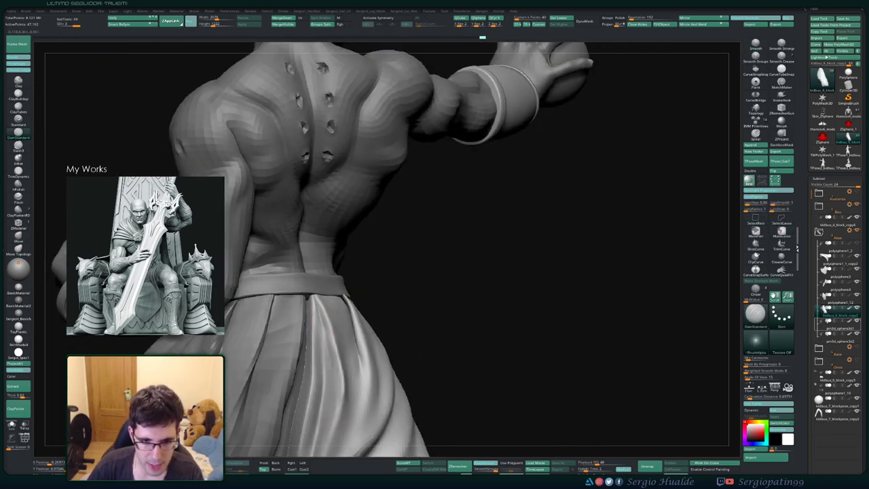
drag(322, 329, 330, 366)
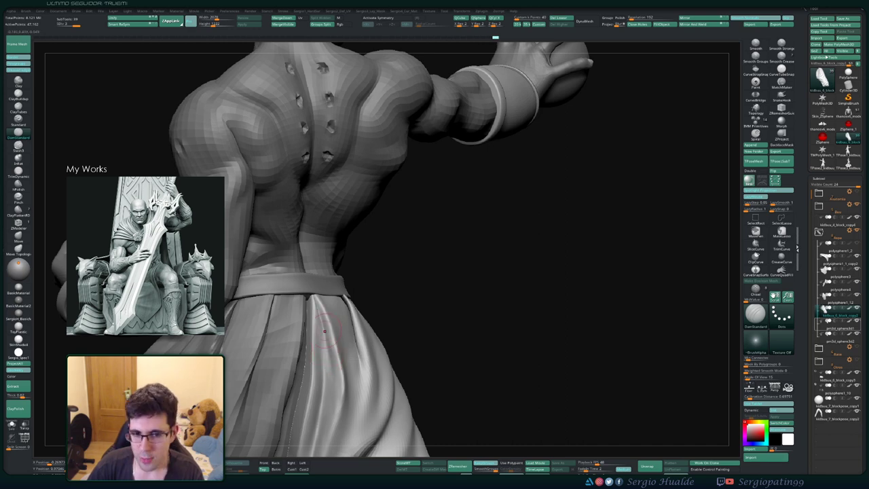
drag(328, 364, 325, 319)
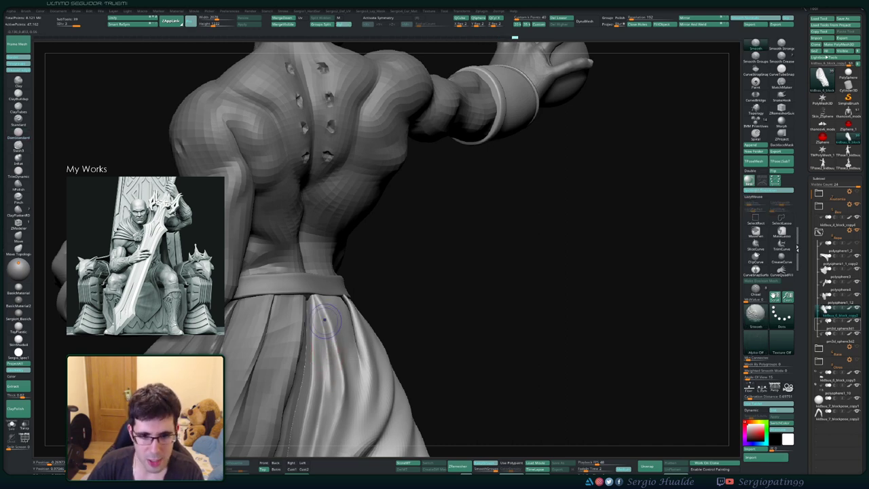
- Adjust the folds along the right trouser leg's inner back edge below the belt with the Move brush
mouse_move(346, 373)
right_down()
mouse_move(336, 273)
mouse_move(351, 312)
mouse_move(339, 326)
right_up()
key(b)
key(m)
key(v)
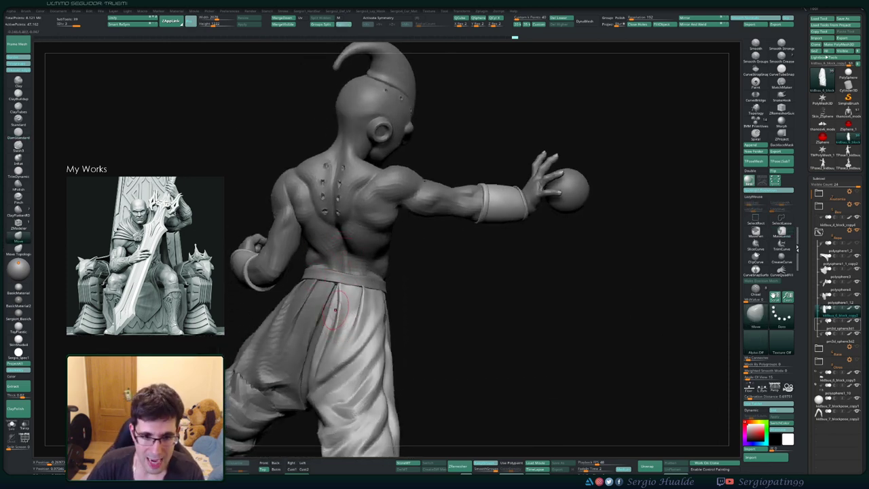
drag(336, 306, 338, 294)
right_drag(337, 294, 342, 328)
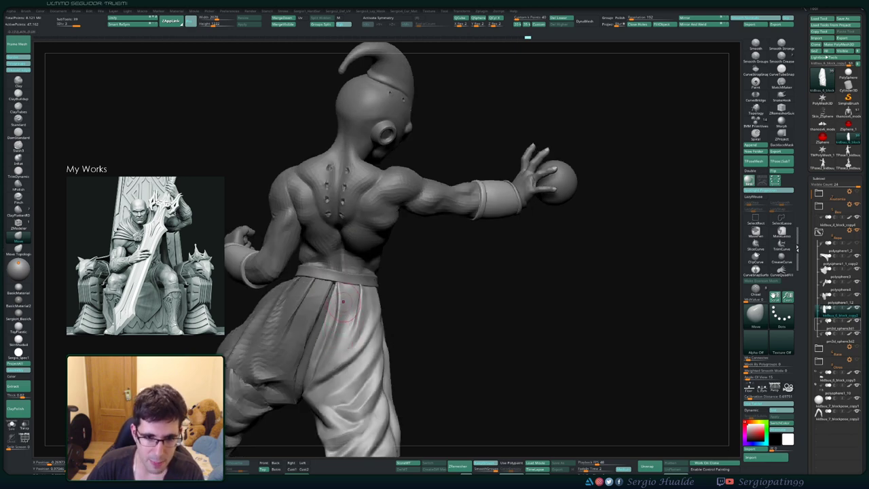
mouse_move(342, 301)
right_down()
mouse_move(336, 320)
mouse_move(347, 316)
mouse_move(316, 304)
mouse_move(329, 296)
right_up()
right_drag(327, 328, 328, 330)
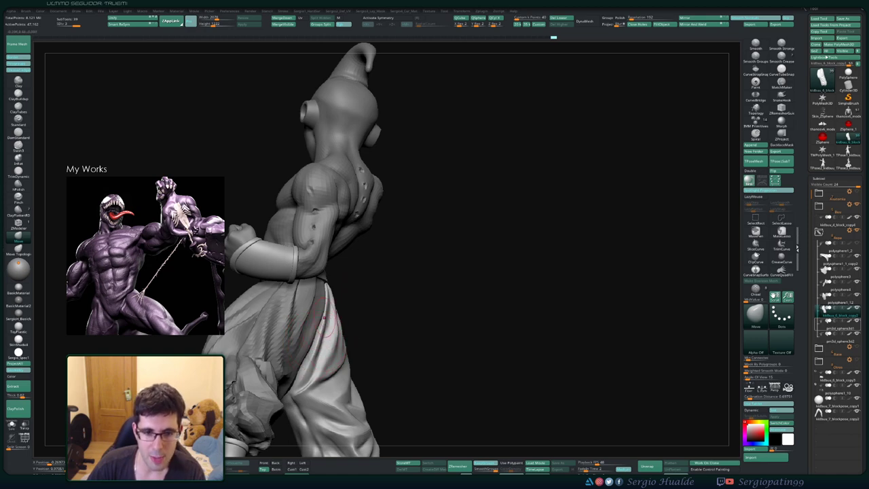
mouse_move(326, 315)
right_down()
mouse_move(300, 302)
mouse_move(321, 308)
right_up()
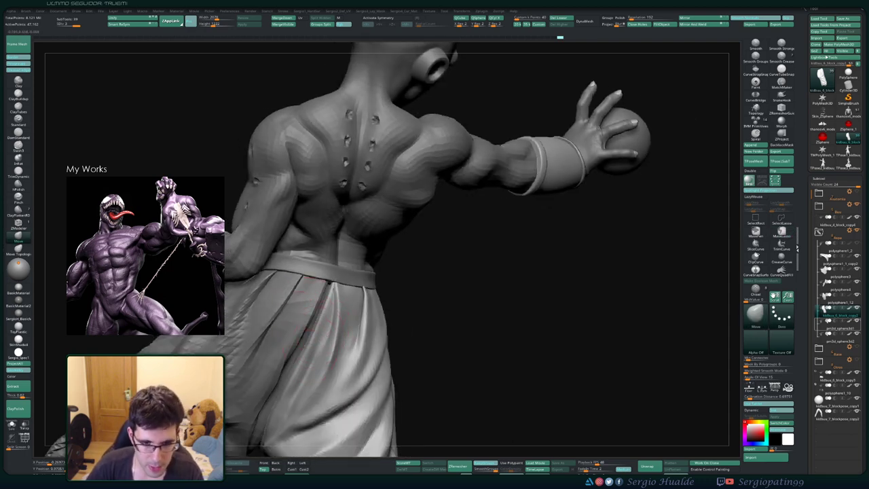
right_drag(317, 312, 308, 317)
- Select the left trouser leg and adjust the back of its inner thigh near the crotch with the Move brush
alt+right_drag(308, 366, 316, 296)
alt+click(299, 309)
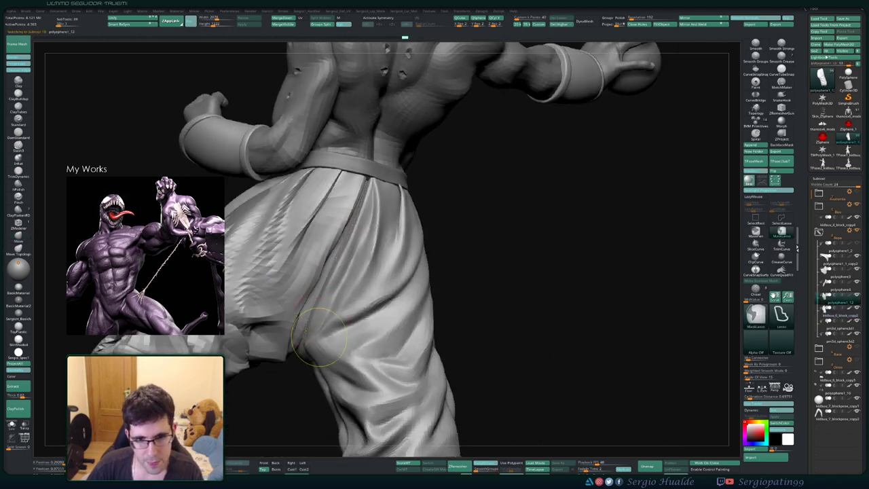
mouse_move(318, 336)
ctrl+right_down()
mouse_move(318, 298)
mouse_move(309, 303)
mouse_move(319, 311)
mouse_move(302, 326)
ctrl+right_up()
key(s)
drag(297, 343, 295, 339)
ctrl+right_drag(314, 304, 312, 319)
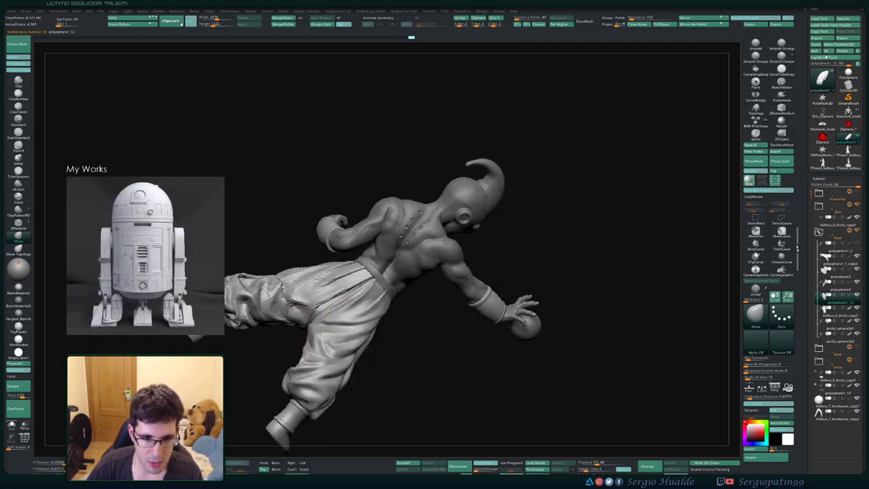
drag(325, 341, 322, 337)
- Reshape the front of the left trouser leg's inner thigh with the Move brush and smooth its surface
right_drag(330, 332, 305, 320)
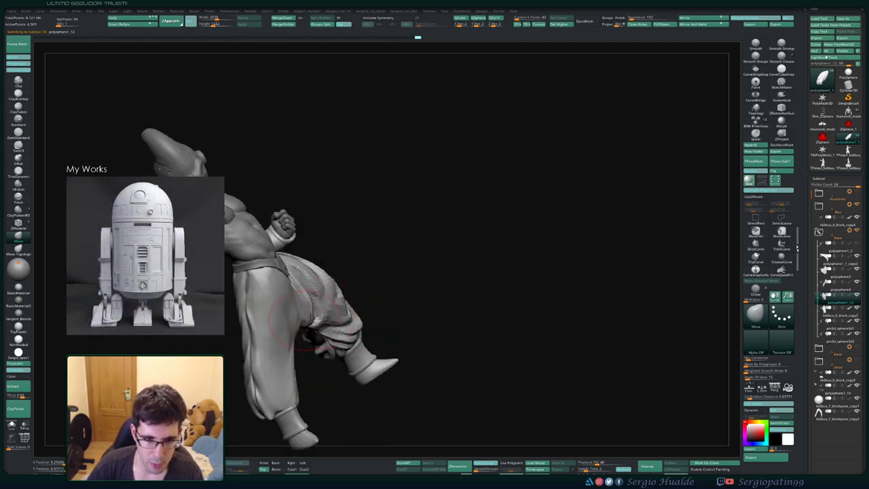
drag(292, 293, 296, 292)
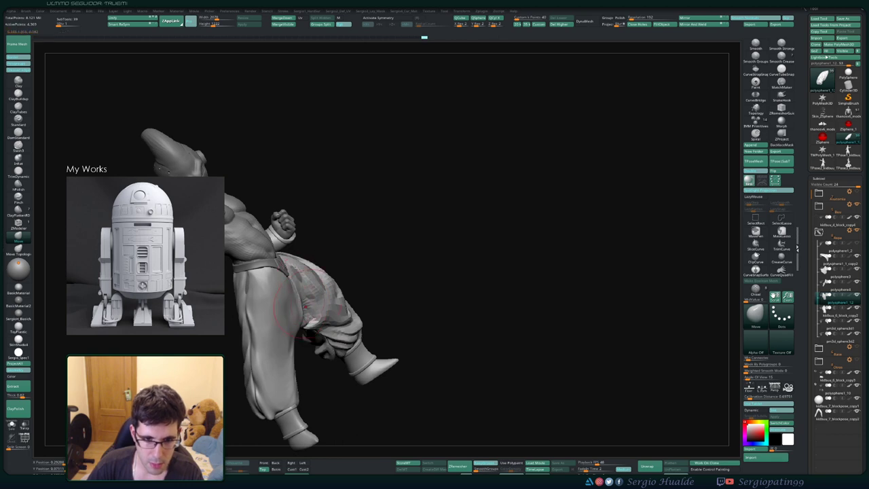
right_drag(299, 298, 326, 339)
drag(314, 299, 308, 292)
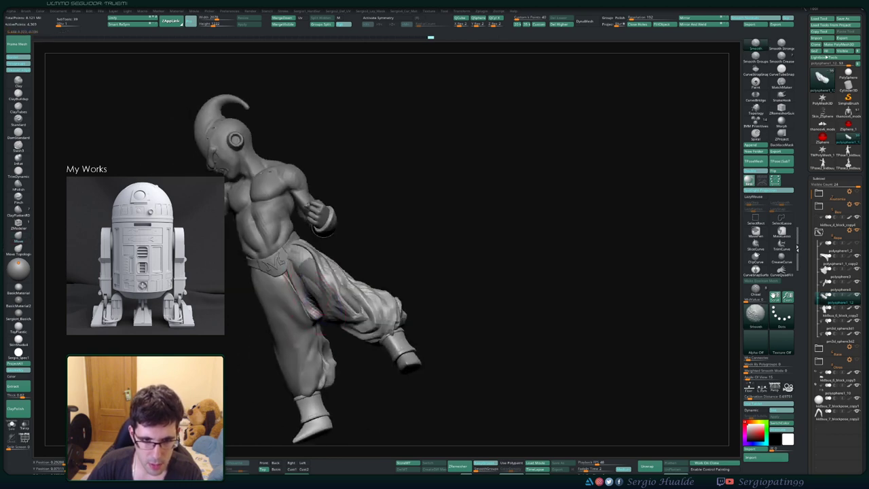
mouse_move(303, 285)
right_down()
mouse_move(319, 279)
mouse_move(307, 295)
mouse_move(332, 285)
mouse_move(311, 292)
mouse_move(314, 279)
mouse_move(284, 308)
right_up()
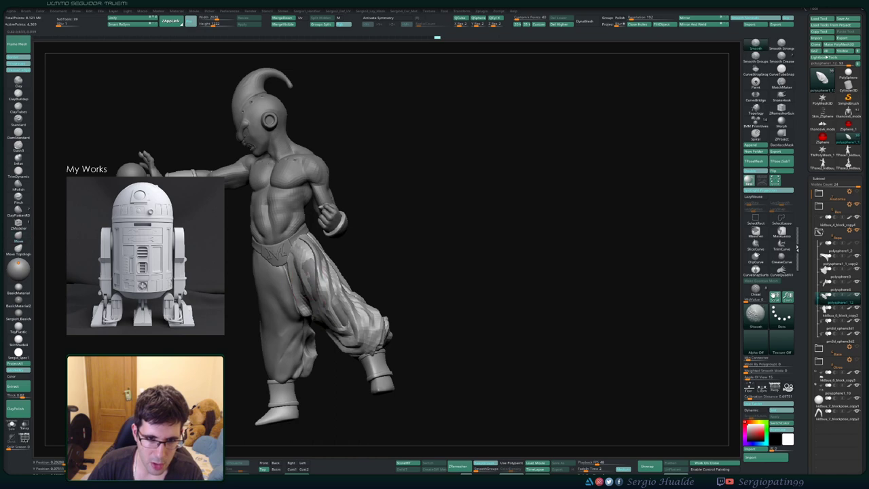
shift+drag(309, 297, 316, 305)
mouse_move(305, 300)
right_down()
mouse_move(315, 288)
mouse_move(291, 309)
right_up()
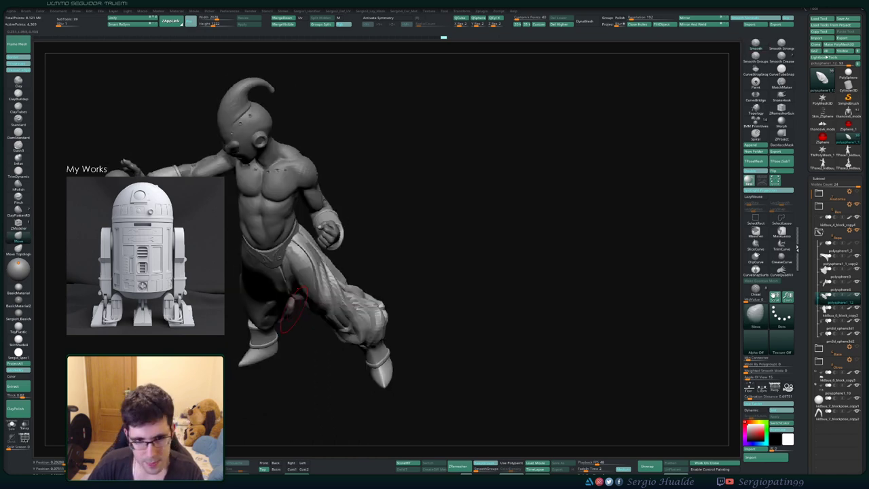
drag(310, 286, 306, 281)
- Nudge the outer side of the left trouser leg around the knee with the Move brush
mouse_move(302, 281)
right_down()
mouse_move(321, 277)
mouse_move(325, 299)
right_up()
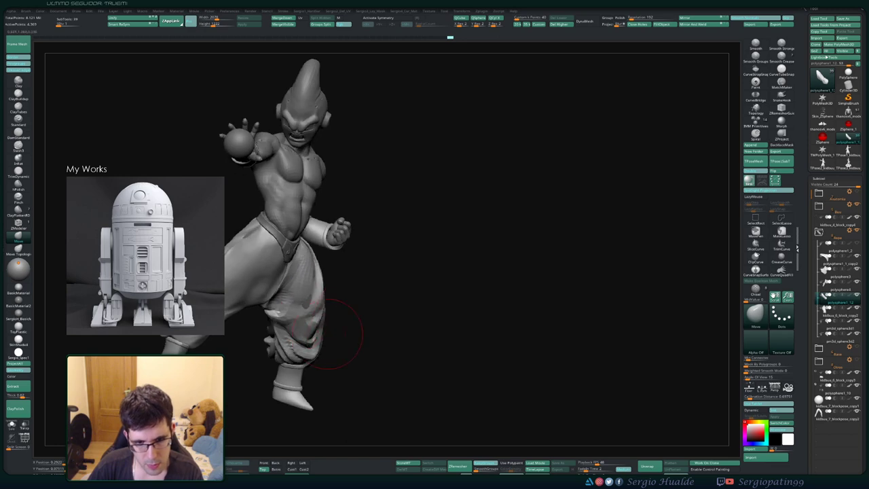
right_drag(327, 334, 305, 326)
drag(321, 315, 316, 312)
mouse_move(331, 313)
right_down()
mouse_move(305, 309)
mouse_move(287, 277)
mouse_move(296, 261)
right_up()
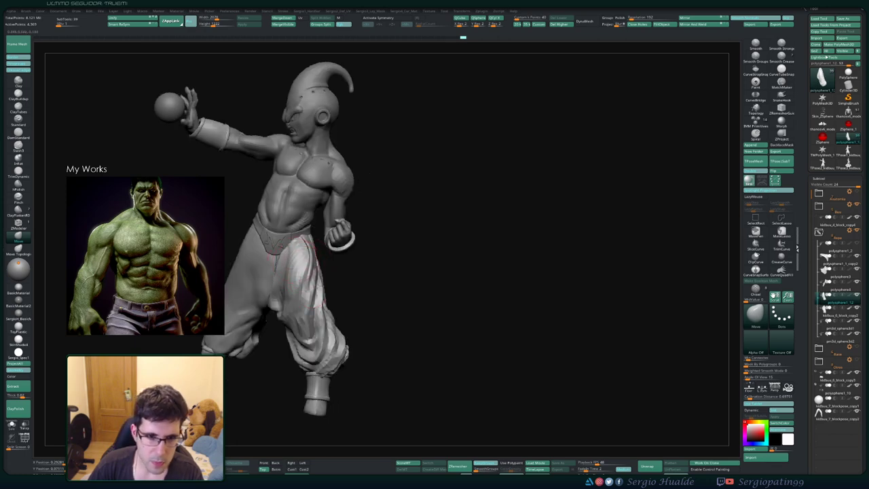
- Reshape the front and outer contour of the left trouser leg around the thigh and knee with the Move brush
drag(299, 273, 297, 275)
mouse_move(297, 275)
right_down()
mouse_move(290, 292)
mouse_move(304, 299)
right_up()
key(s)
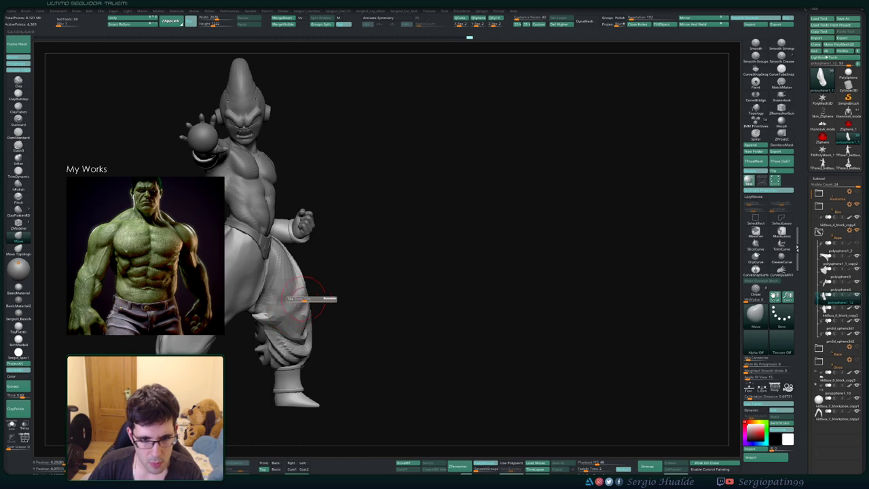
drag(304, 299, 300, 280)
right_drag(330, 297, 312, 293)
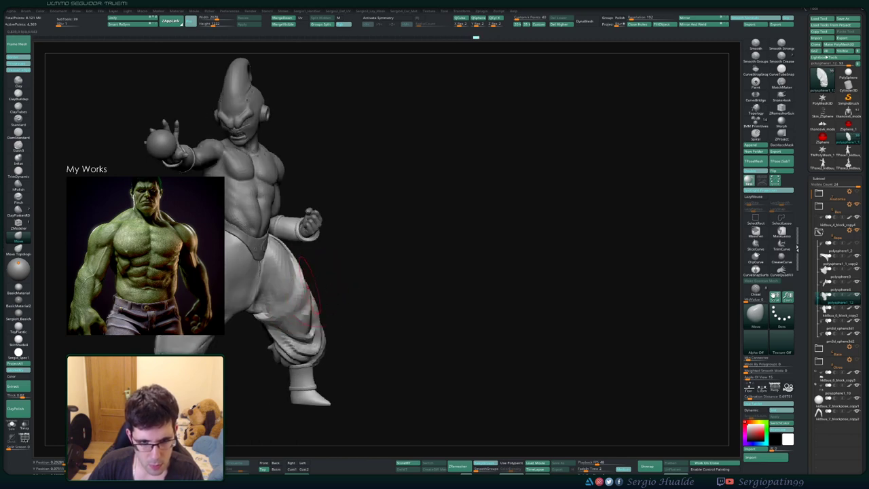
drag(309, 288, 304, 297)
- Adjust the folds of the left trouser leg below the knee and near the hem with the Move brush
right_drag(305, 299, 277, 307)
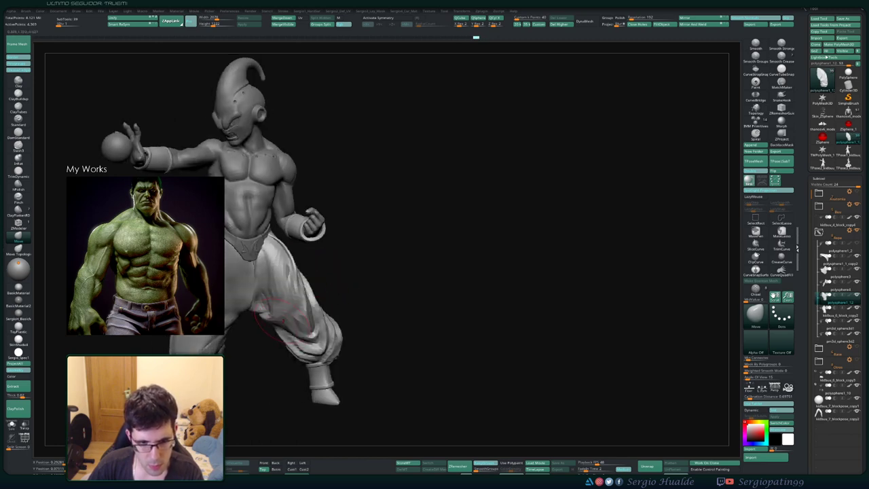
drag(293, 315, 296, 314)
right_drag(298, 313, 316, 311)
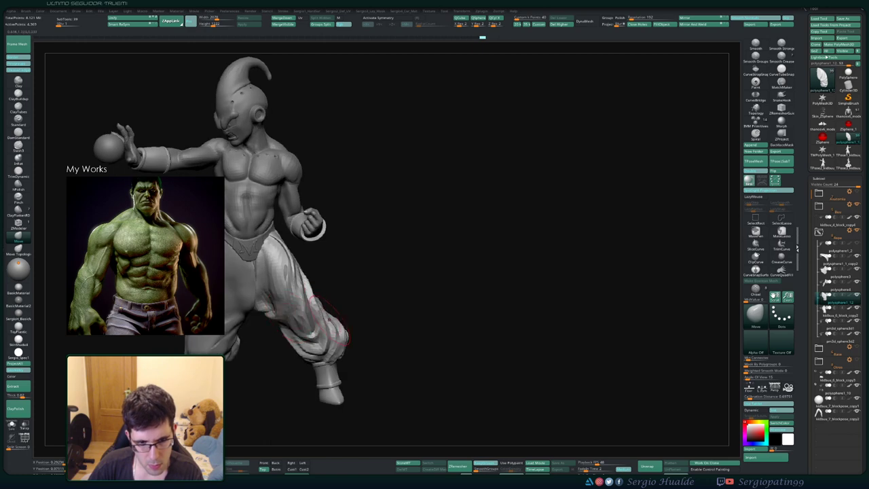
drag(297, 346, 301, 346)
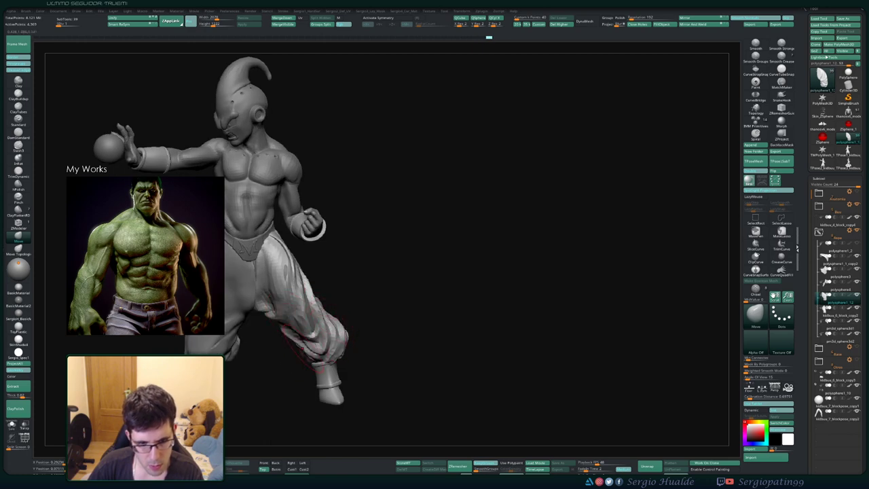
right_drag(300, 346, 325, 345)
drag(315, 344, 310, 346)
right_drag(315, 345, 279, 338)
drag(362, 326, 354, 326)
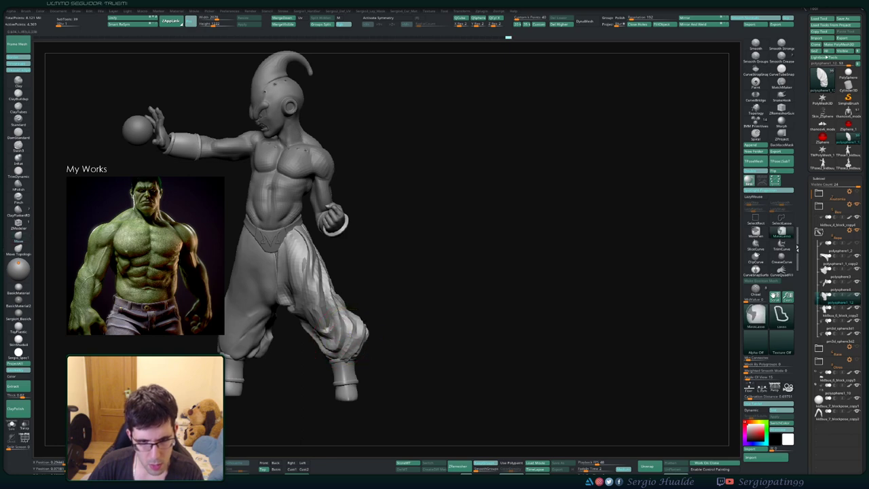
- Select the shoes subtool and activate the Transpose gizmo for transforming several selected subtools together
ctrl+right_drag(356, 324, 354, 292)
mouse_move(354, 292)
right_down()
mouse_move(384, 292)
mouse_move(371, 292)
right_up()
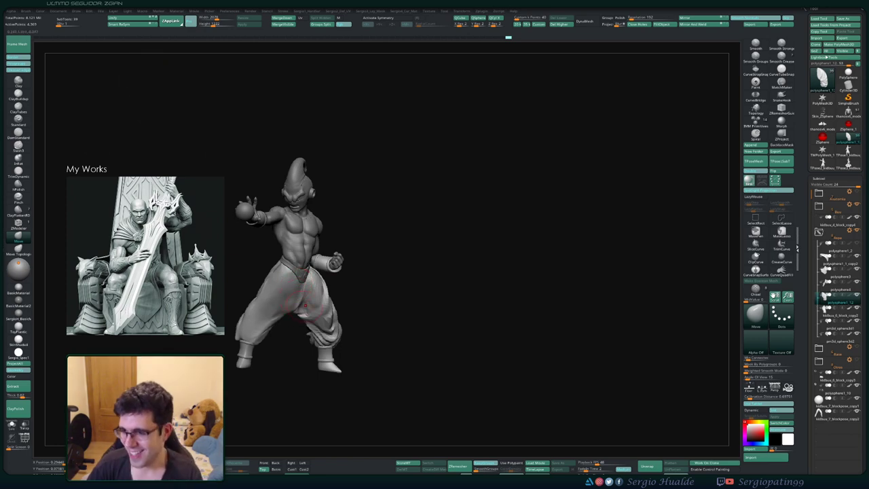
right_drag(305, 305, 363, 302)
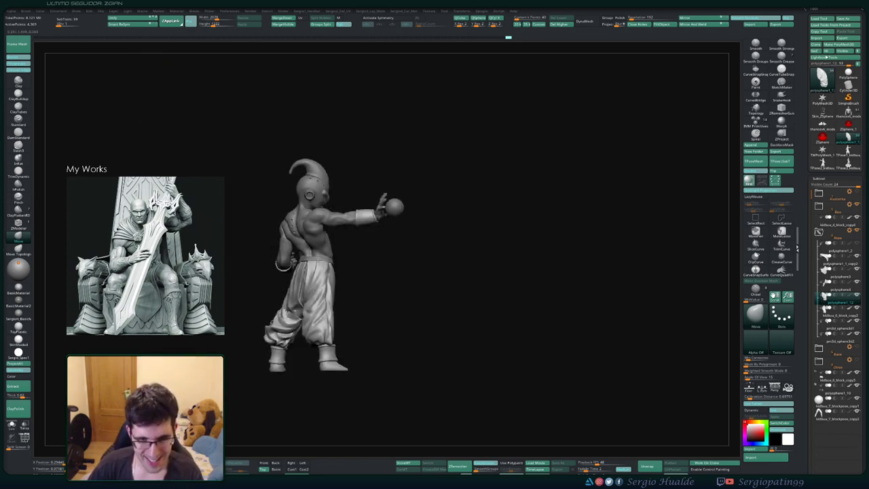
drag(410, 312, 375, 318)
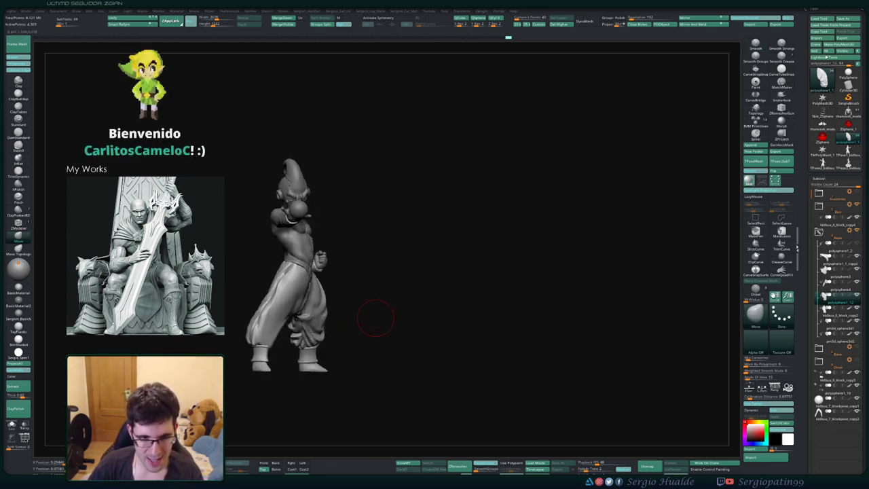
right_drag(376, 318, 307, 339)
alt+click(303, 322)
alt+click(297, 354)
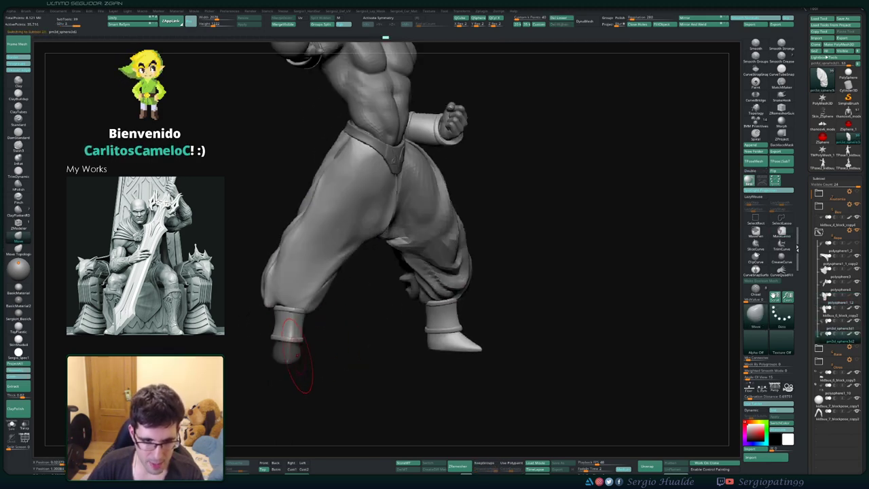
key(w)
click(365, 309)
ctrl+shift+click(289, 324)
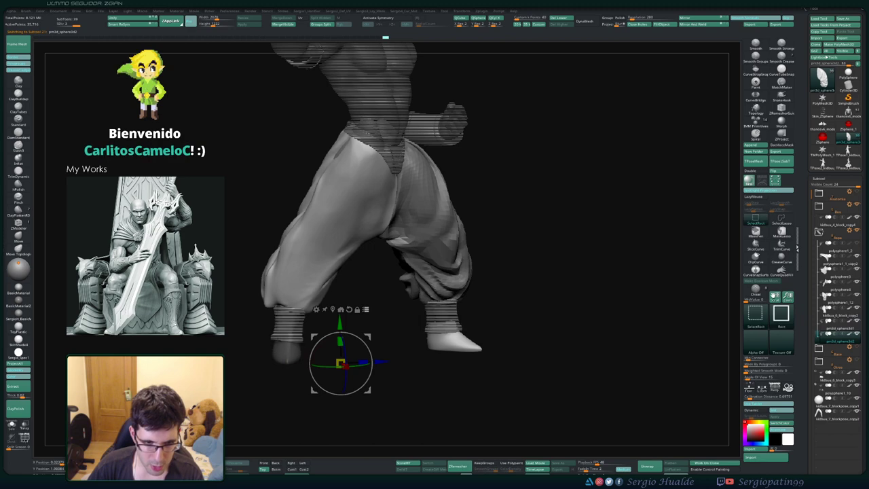
- Try to rotate the trouser legs together with the gizmo, then undo the rotation
ctrl+shift+click(290, 324)
ctrl+shift+click(287, 352)
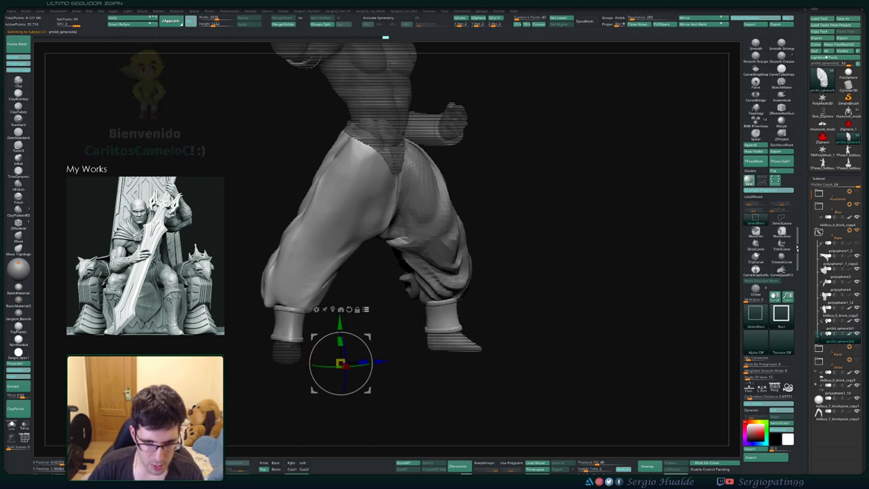
ctrl+shift+click(290, 324)
drag(318, 342, 312, 350)
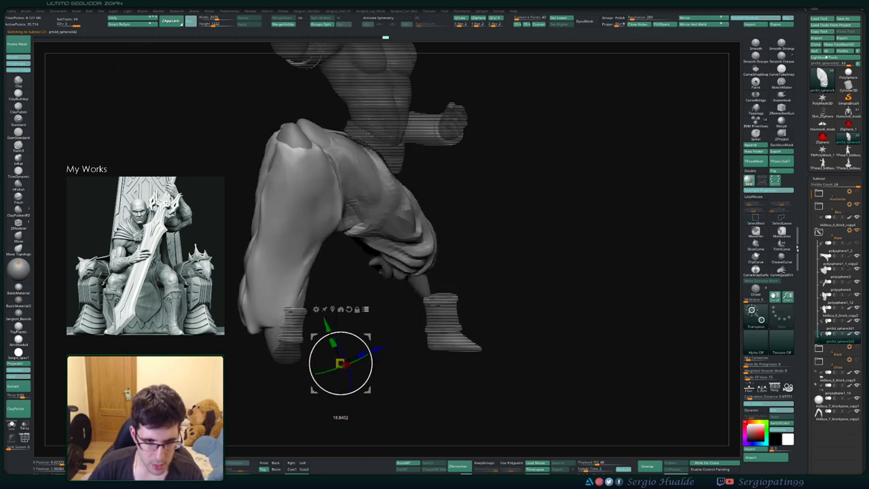
key(ctrl+z)
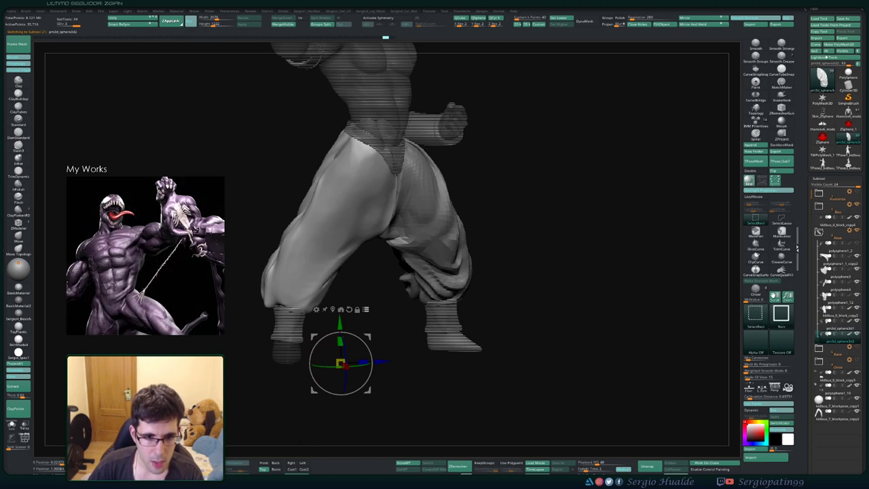
- Exclude both trouser legs from the multi-subtool transform and include only the ankle cuffs and shoes
ctrl+shift+click(323, 231)
ctrl+shift+click(434, 224)
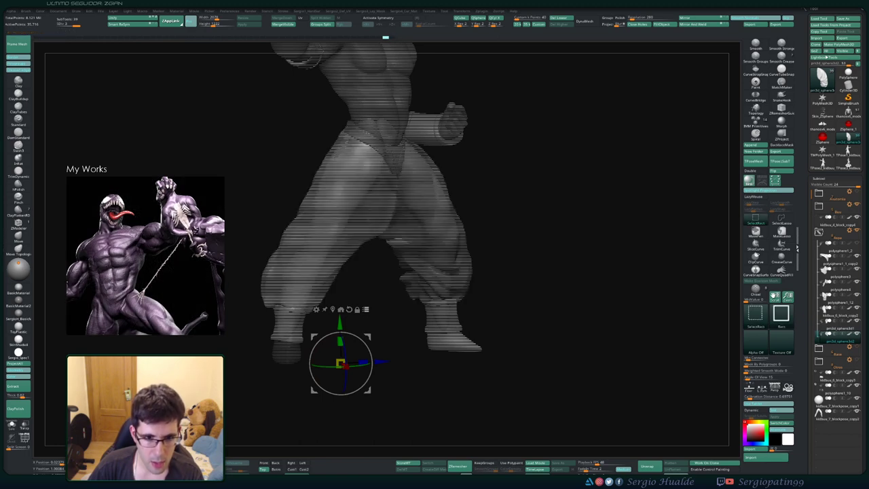
ctrl+shift+click(442, 316)
ctrl+shift+click(451, 341)
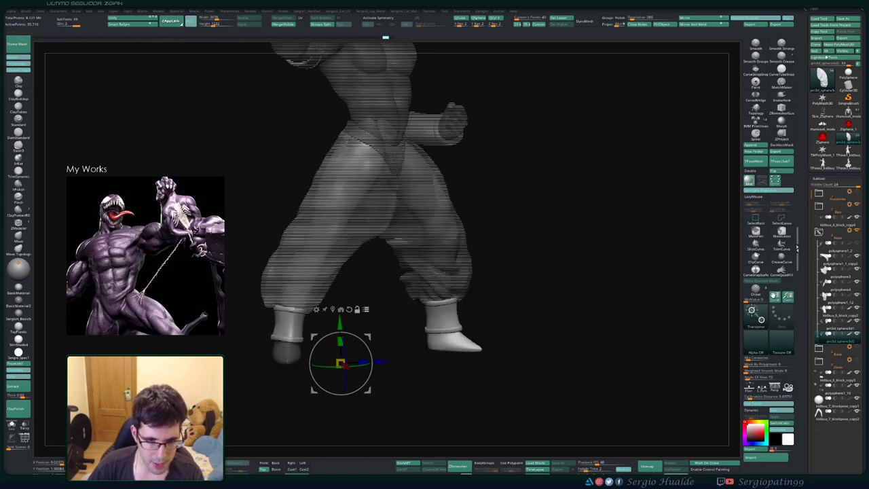
- Make the ankle cuffs the active subtool and place the gizmo's pivot on the right ankle
alt+click(289, 325)
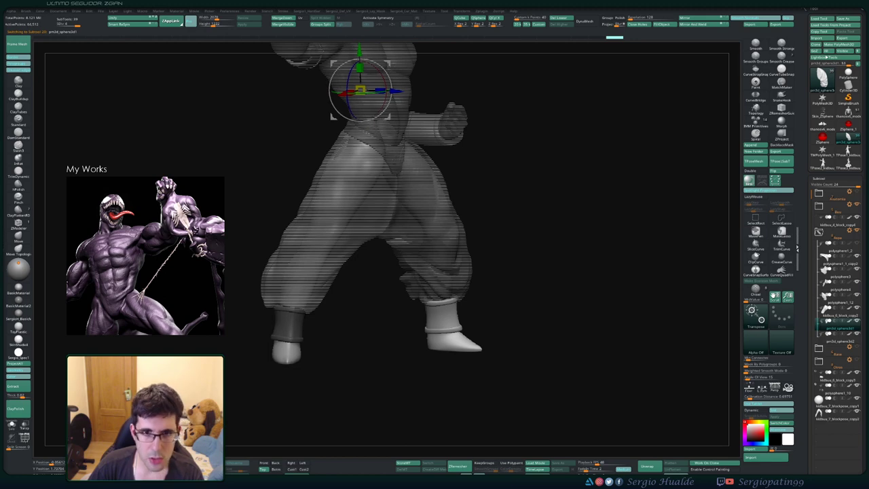
alt+right_drag(293, 328, 366, 291)
alt+drag(384, 195, 350, 359)
key(ctrl+z)
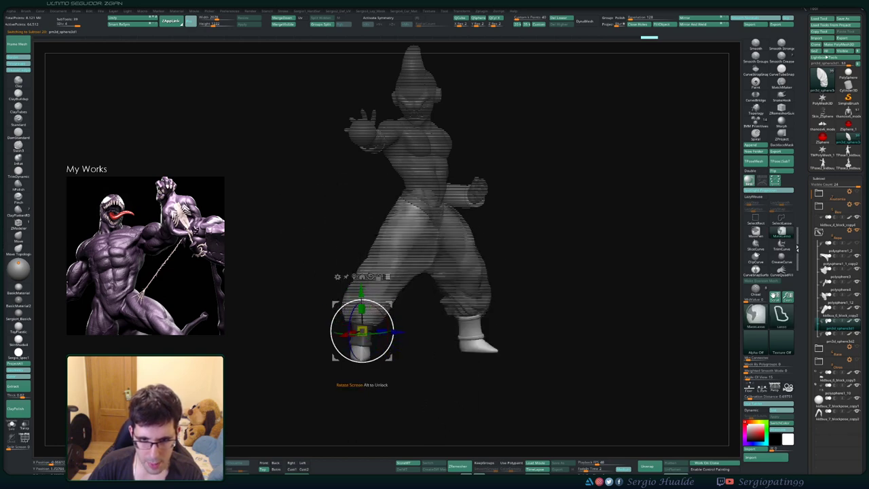
ctrl+right_drag(354, 363, 360, 401)
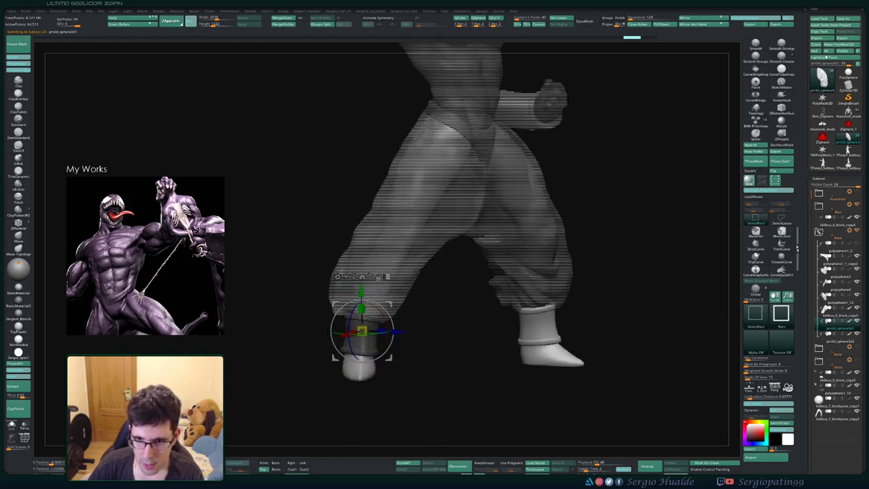
ctrl+shift+click(403, 254)
- Invert the masks on the ankle cuffs and shoes so only the right cuff and shoe can be transformed
alt+right_drag(403, 255, 387, 225)
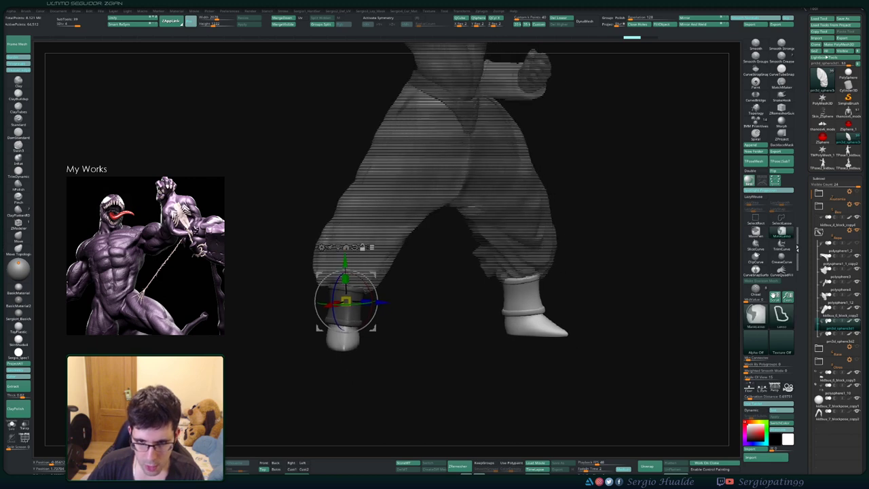
ctrl+click(400, 319)
alt+click(345, 339)
ctrl+click(380, 330)
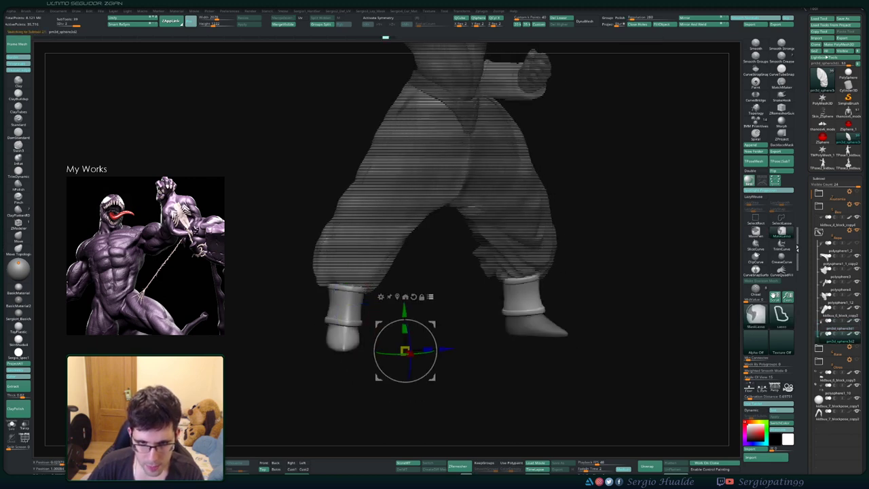
alt+click(346, 302)
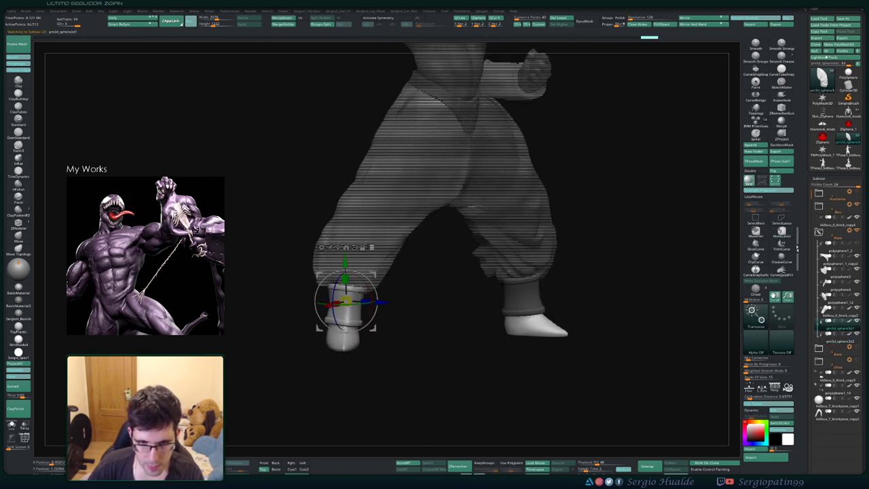
- Rotate the right ankle cuff and shoe together so the toe points outward
mouse_move(372, 318)
mouse_down()
mouse_move(363, 328)
mouse_move(370, 320)
mouse_up()
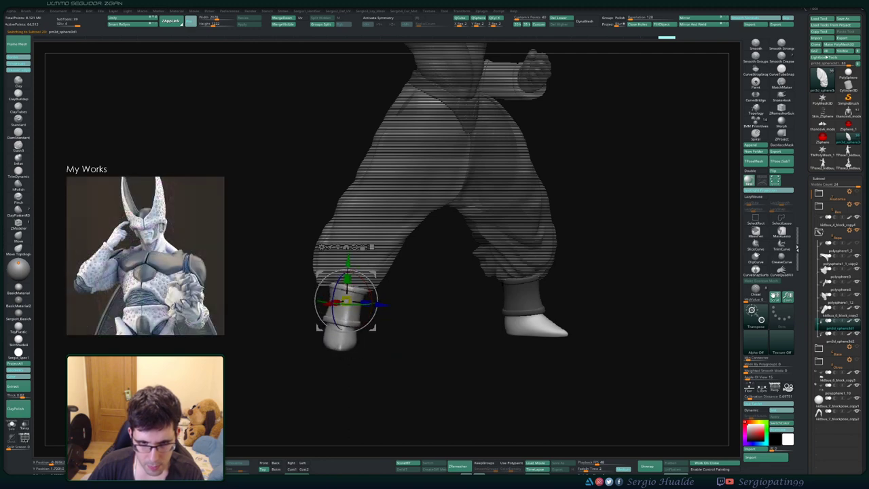
ctrl+right_drag(380, 333, 382, 360)
drag(346, 305, 360, 312)
key(ctrl+z)
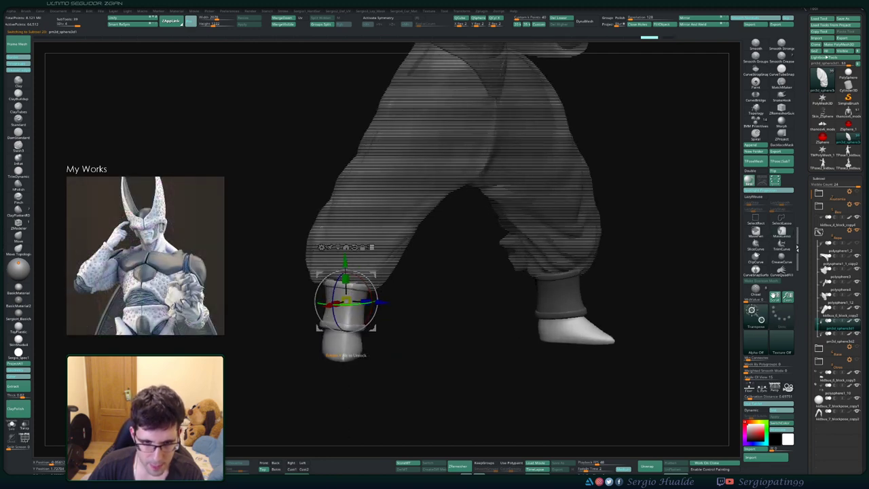
drag(358, 315, 359, 321)
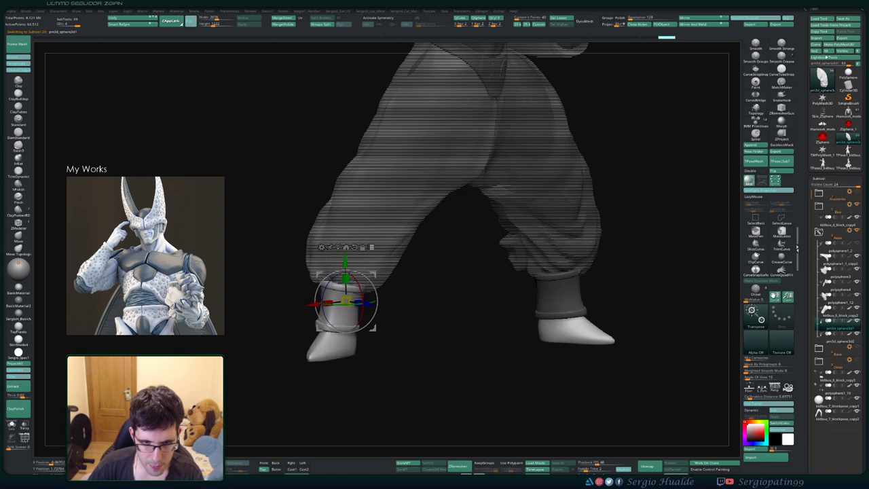
- Move the right ankle cuff and shoe to sit under the trouser hem, adjusting from the front and side
ctrl+right_drag(380, 360, 410, 329)
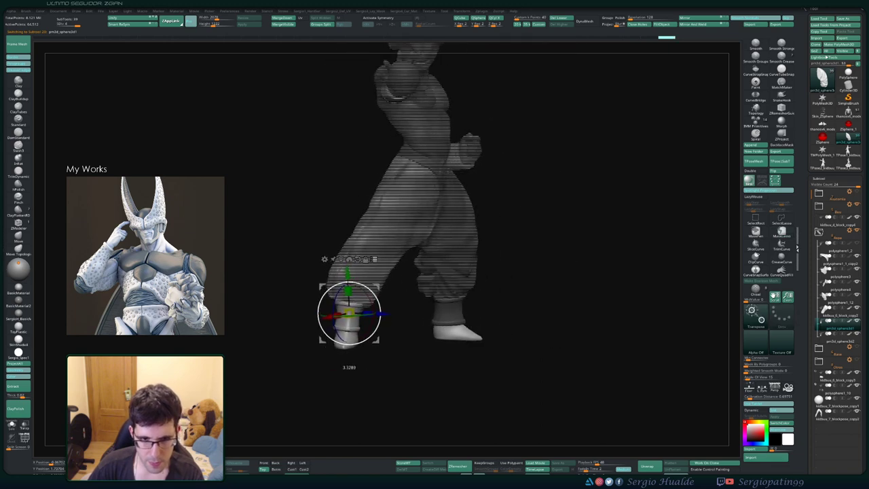
drag(371, 335, 380, 341)
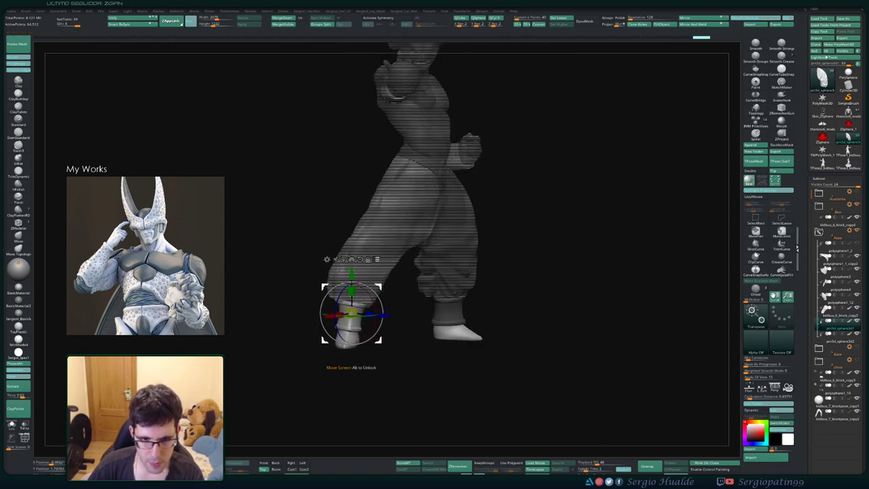
mouse_move(380, 343)
ctrl+right_down()
mouse_move(380, 309)
mouse_move(411, 309)
mouse_move(358, 312)
ctrl+right_up()
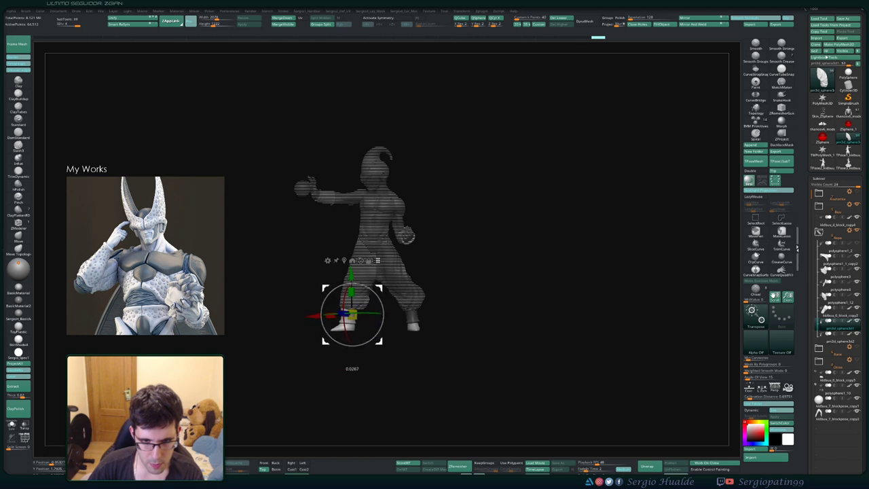
drag(380, 342, 381, 340)
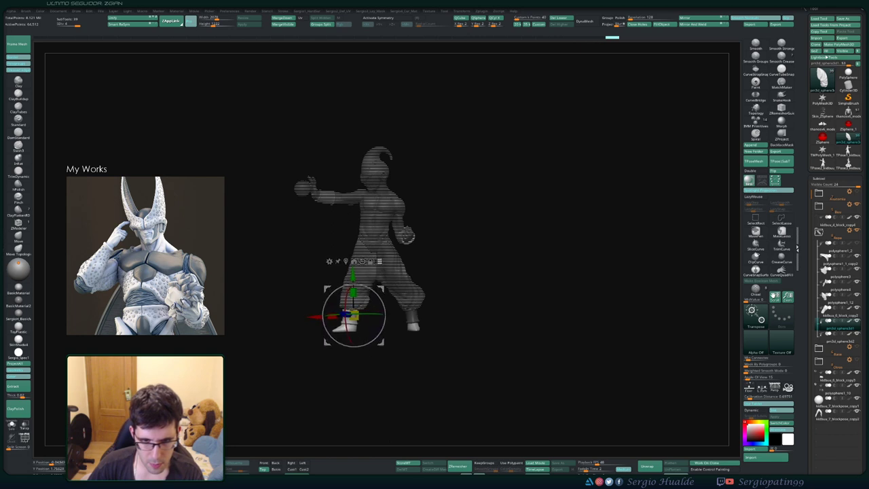
- Rotate the right ankle cuff and shoe to correct their tilt beneath the trouser hem, then leave the gizmo
right_drag(381, 340, 400, 339)
drag(429, 327, 433, 327)
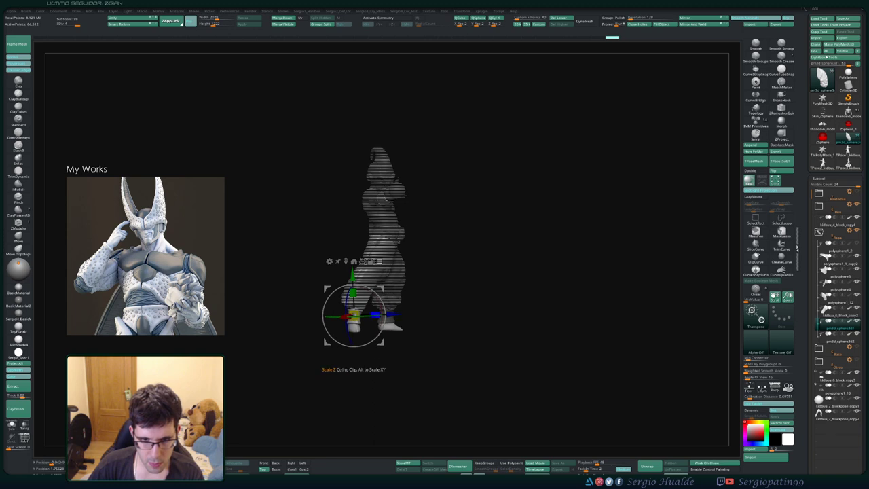
drag(355, 316, 354, 316)
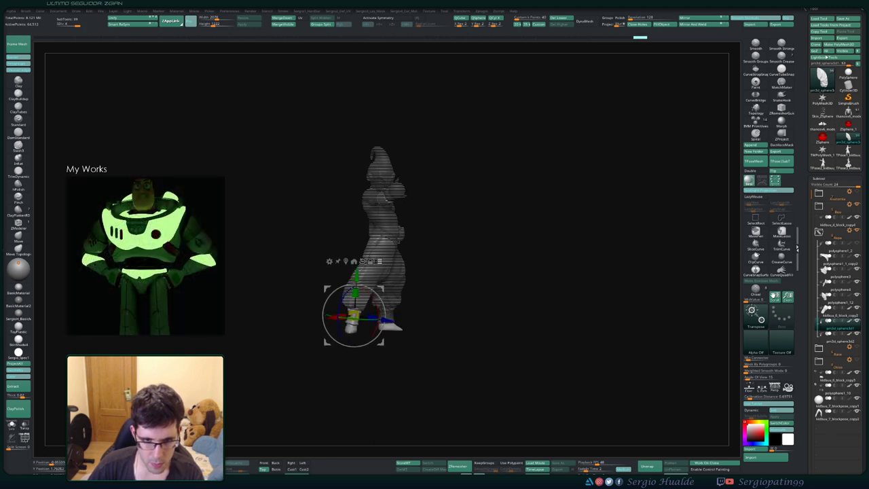
mouse_move(429, 327)
mouse_down()
mouse_move(445, 322)
mouse_move(435, 321)
mouse_up()
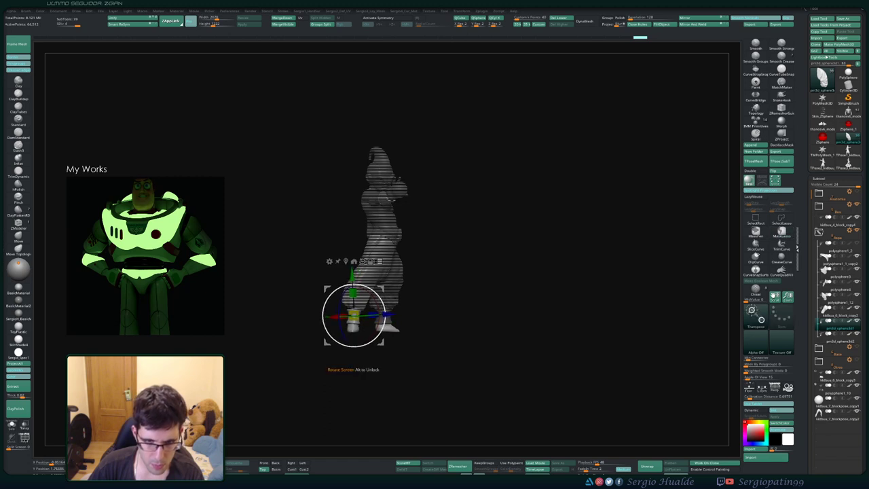
mouse_move(429, 320)
mouse_down()
mouse_move(377, 309)
mouse_move(434, 311)
mouse_move(422, 312)
mouse_up()
key(q)
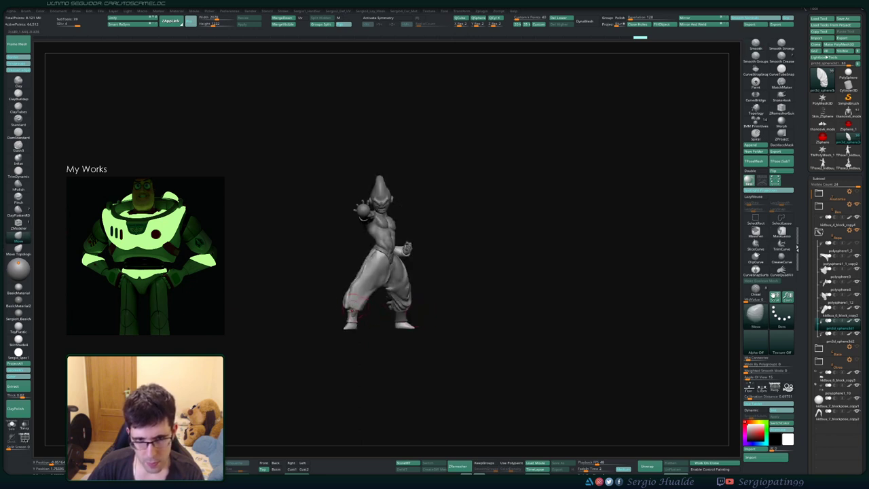
- Move the right ankle cuff and shoe slightly inward beneath the trouser hem, checking the stance from side and front
ctrl+right_drag(352, 311, 354, 329)
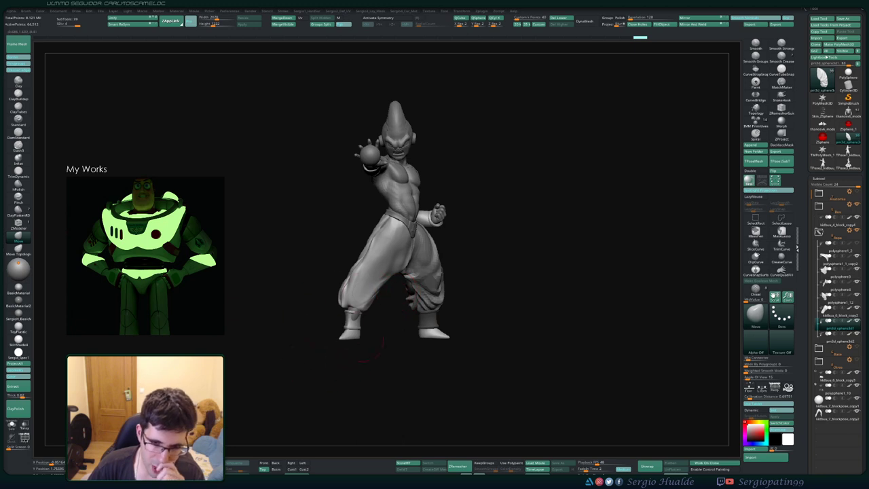
drag(364, 341, 390, 338)
key(w)
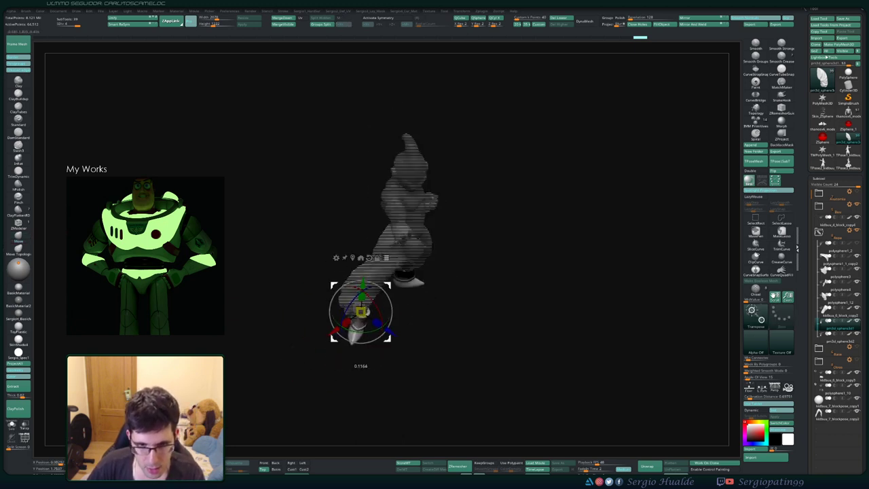
right_drag(438, 339, 451, 302)
key(q)
mouse_move(468, 294)
mouse_down()
mouse_move(451, 299)
mouse_move(475, 301)
mouse_move(467, 303)
mouse_up()
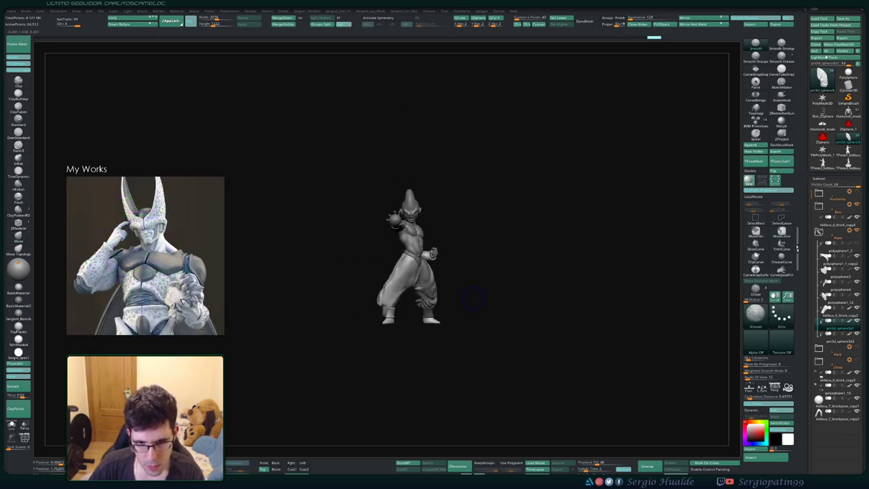
ctrl+right_drag(466, 303, 465, 319)
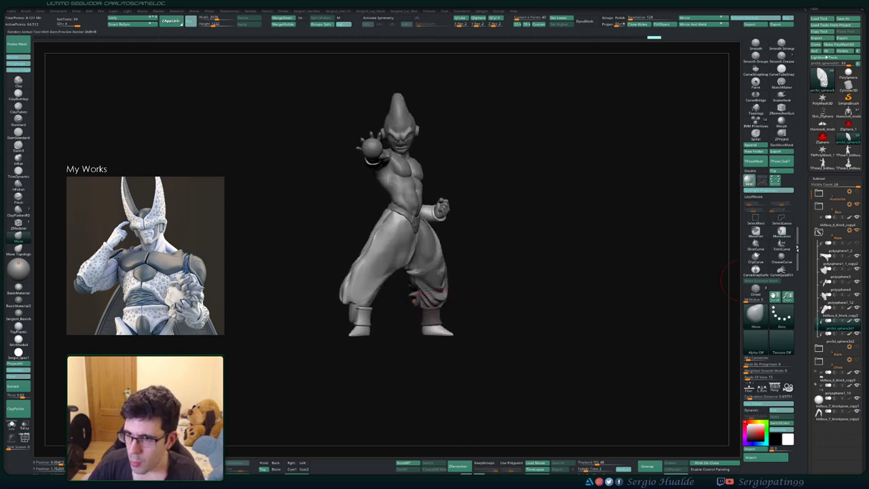
- Append a cube to the figure as a new subtool
click(752, 145)
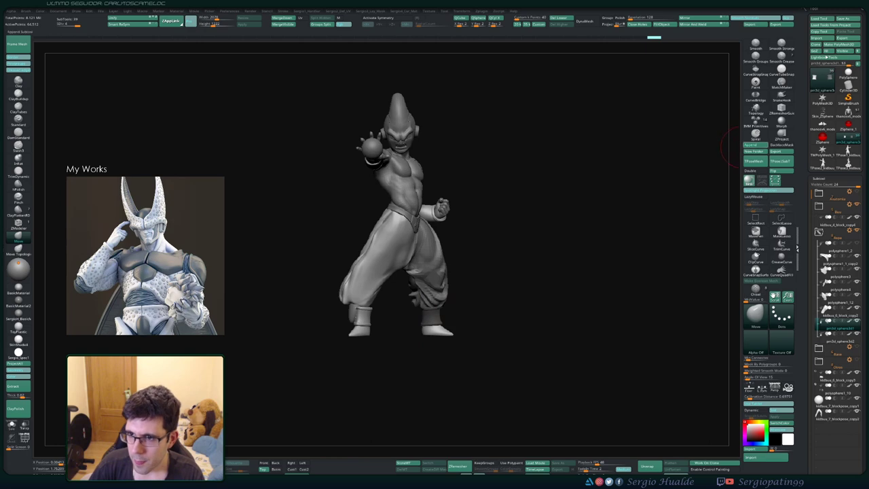
click(750, 144)
click(513, 198)
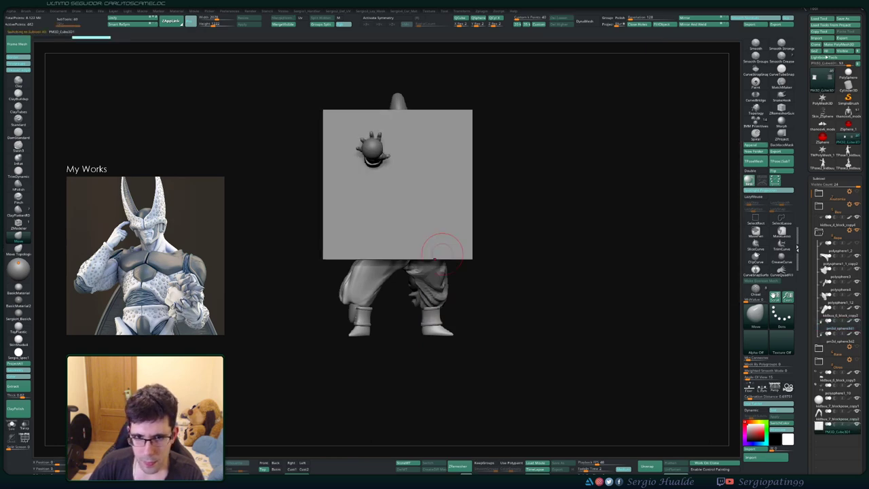
- Flatten the cube into a thin slab and position it under the feet as a standing base
ctrl+right_drag(434, 259, 434, 246)
key(w)
drag(409, 209, 410, 169)
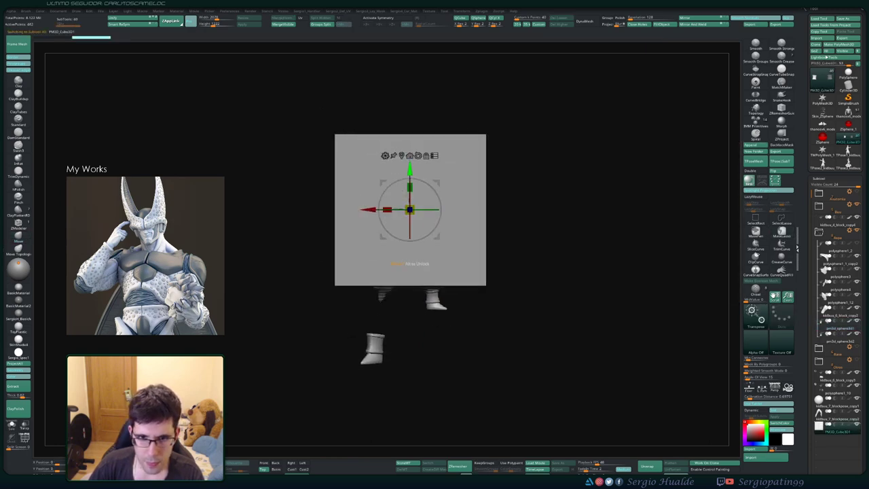
key(ctrl+z)
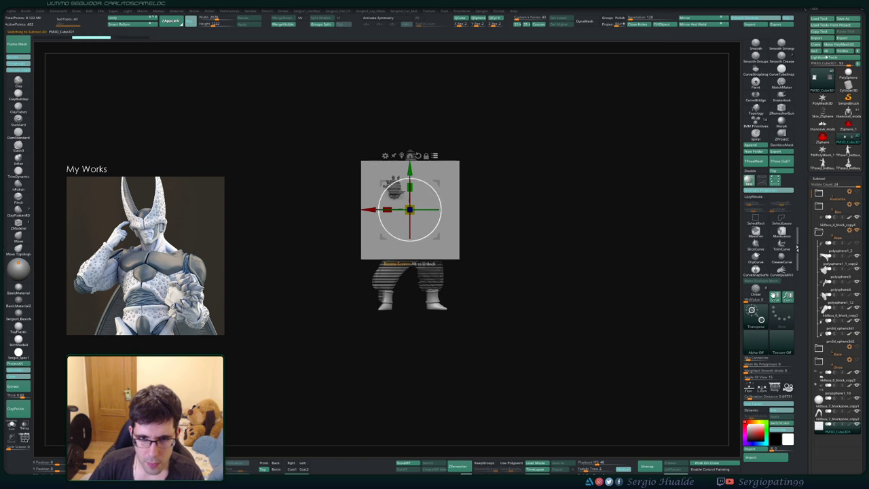
drag(409, 169, 409, 321)
drag(410, 362, 409, 315)
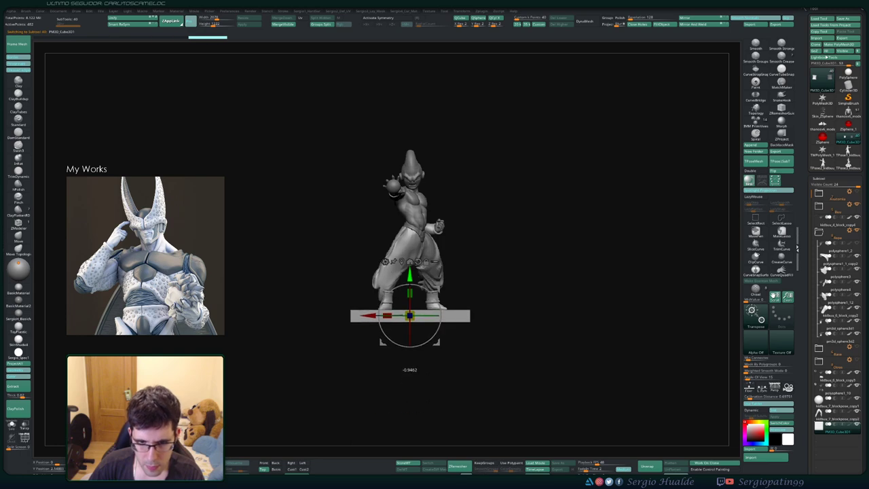
drag(410, 274, 409, 274)
- Examine from several angles how both shoes rest on the base and how the right leg meets its ankle cuff
ctrl+right_drag(438, 307, 418, 292)
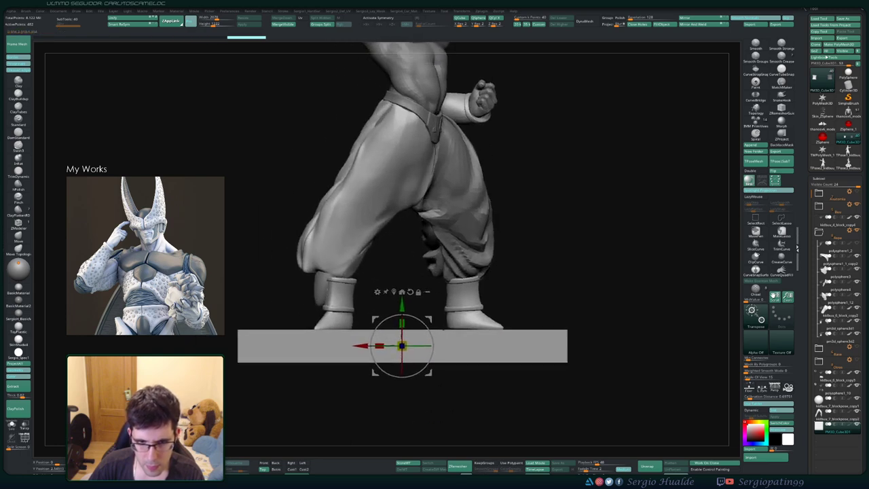
mouse_move(332, 288)
right_down()
mouse_move(408, 304)
mouse_move(359, 304)
right_up()
key(q)
mouse_move(401, 234)
ctrl+right_down()
mouse_move(405, 256)
mouse_move(388, 251)
ctrl+right_up()
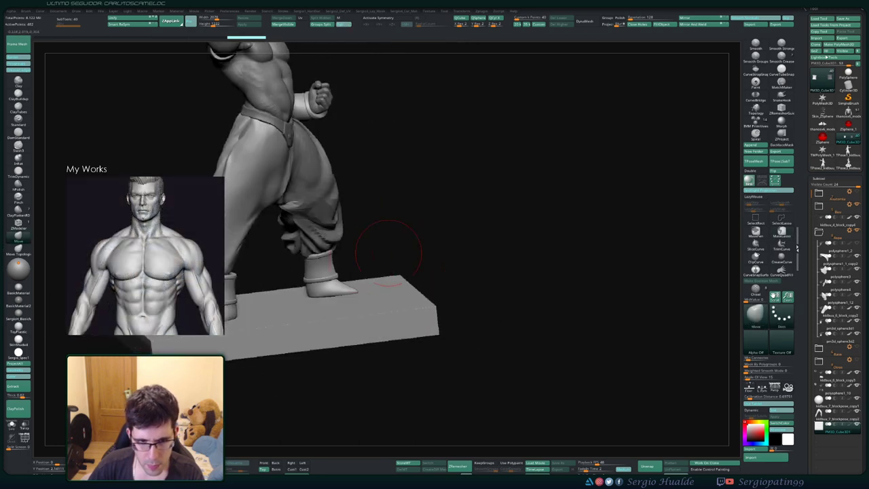
mouse_move(340, 264)
alt+right_down()
mouse_move(350, 295)
mouse_move(313, 287)
mouse_move(357, 288)
alt+right_up()
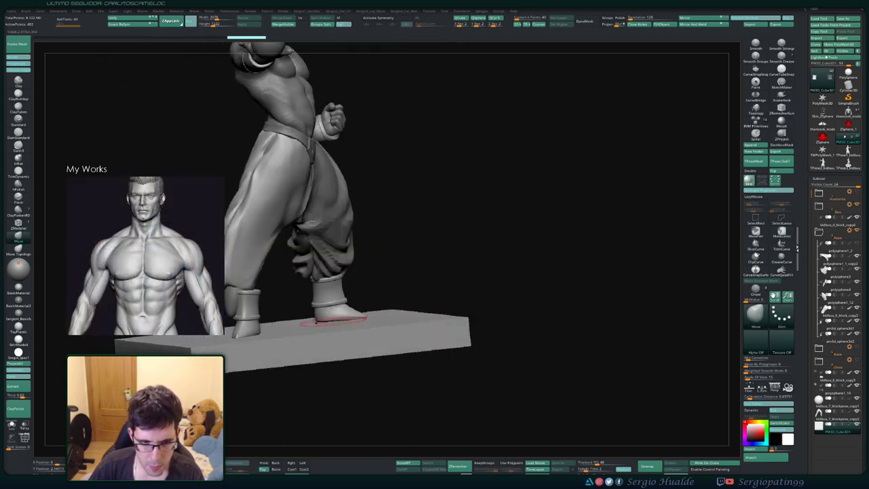
alt+click(333, 318)
right_drag(329, 321, 370, 301)
ctrl+click(377, 281)
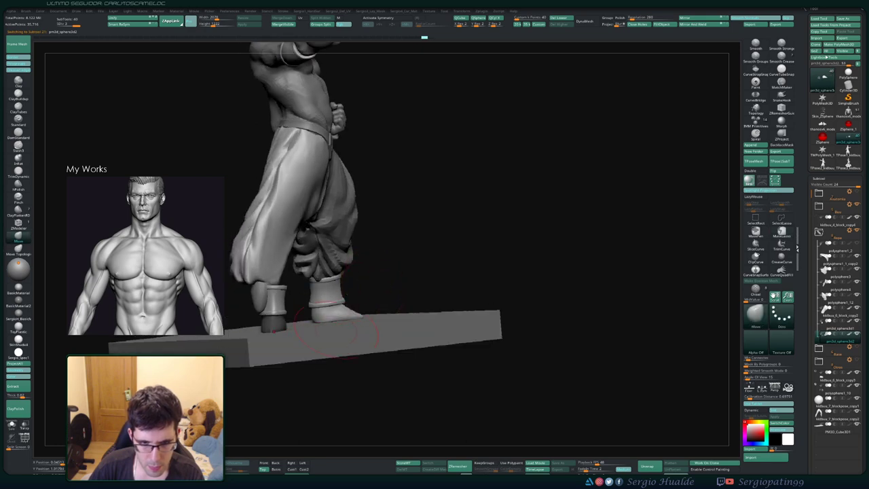
drag(336, 333, 299, 322)
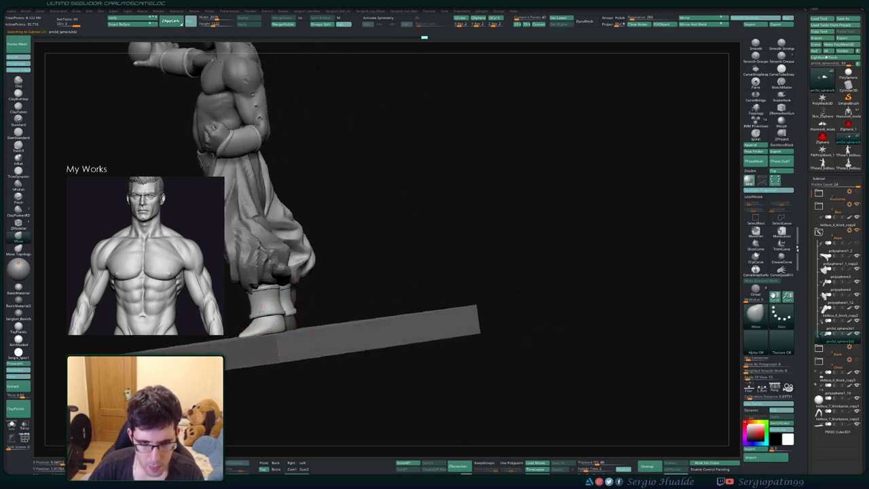
right_drag(272, 333, 322, 315)
alt+click(307, 299)
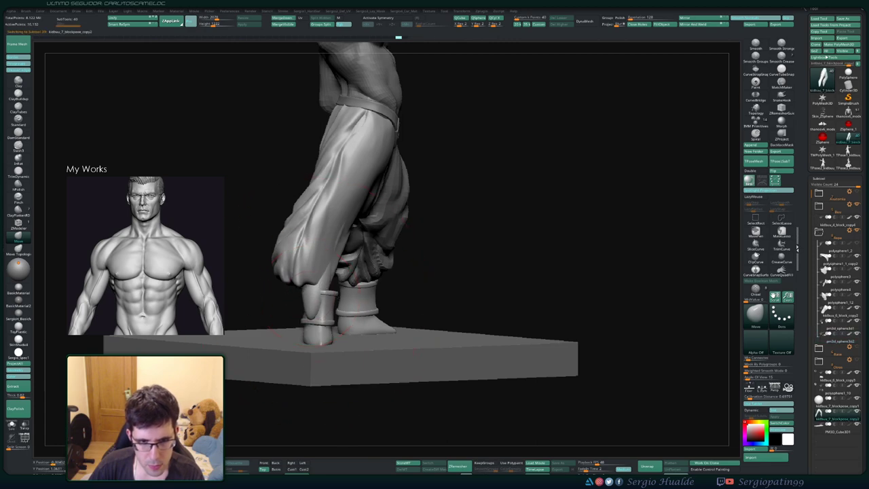
key(bracketleft)
- Try to shift the right ankle cuff sideways over the ankle
alt+click(324, 314)
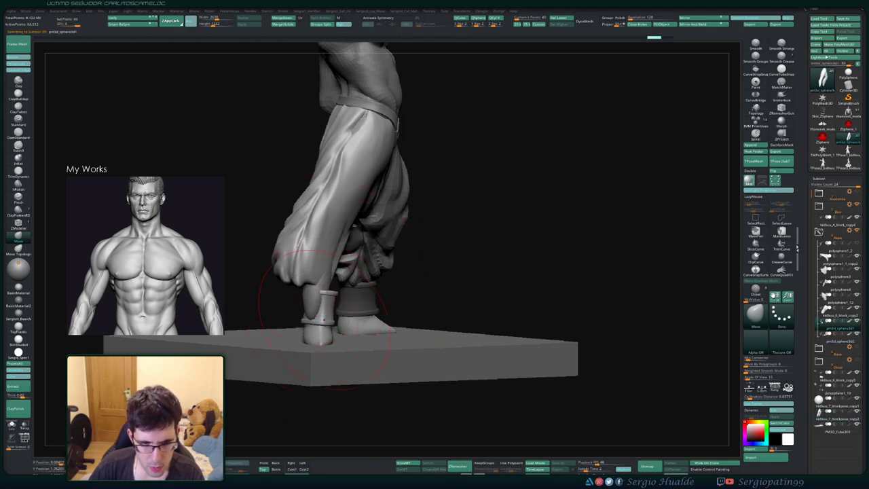
key(w)
drag(341, 280, 342, 282)
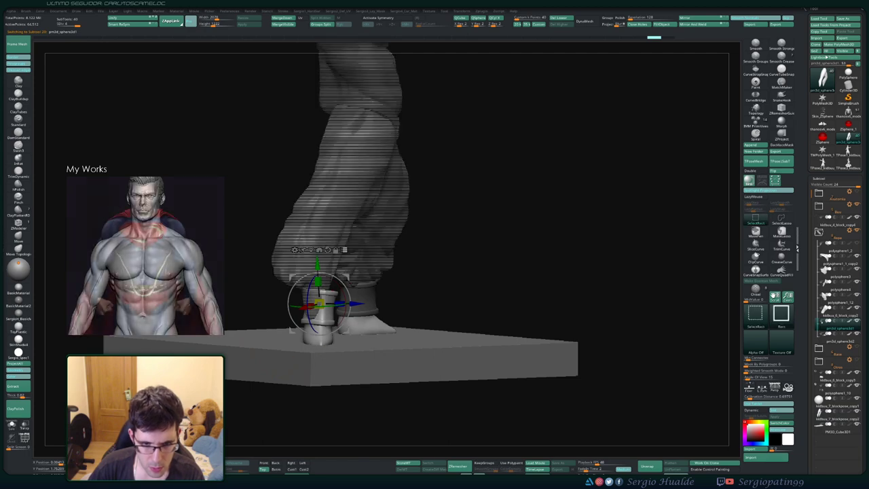
key(ctrl+z)
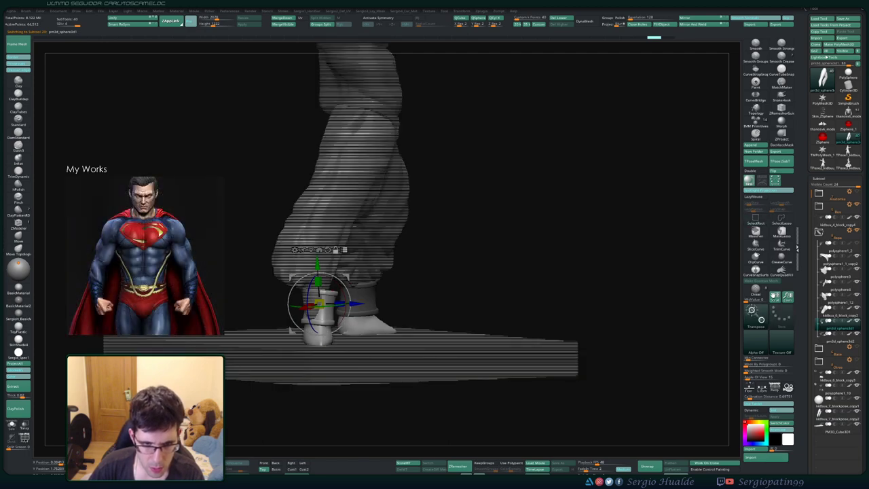
drag(287, 304, 294, 305)
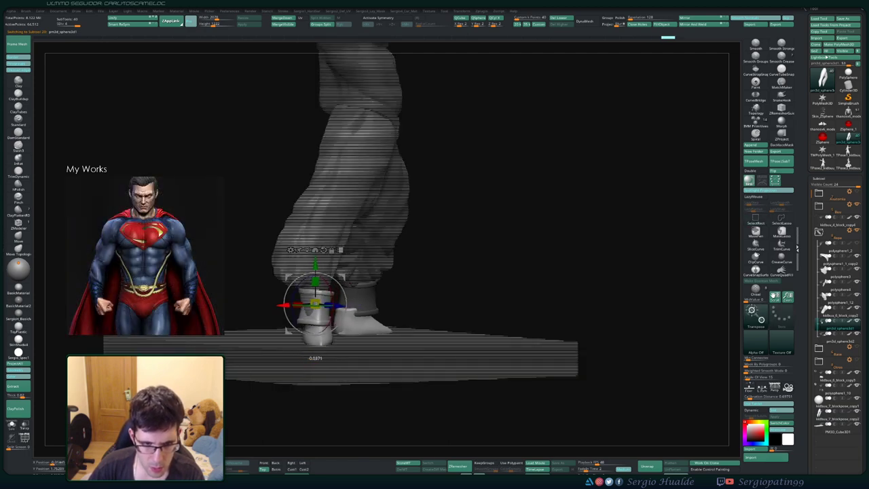
key(ctrl+z)
- Invert the shoe mask to free the right shoe, and move it sideways with its ankle cuff under the shin
alt+click(358, 299)
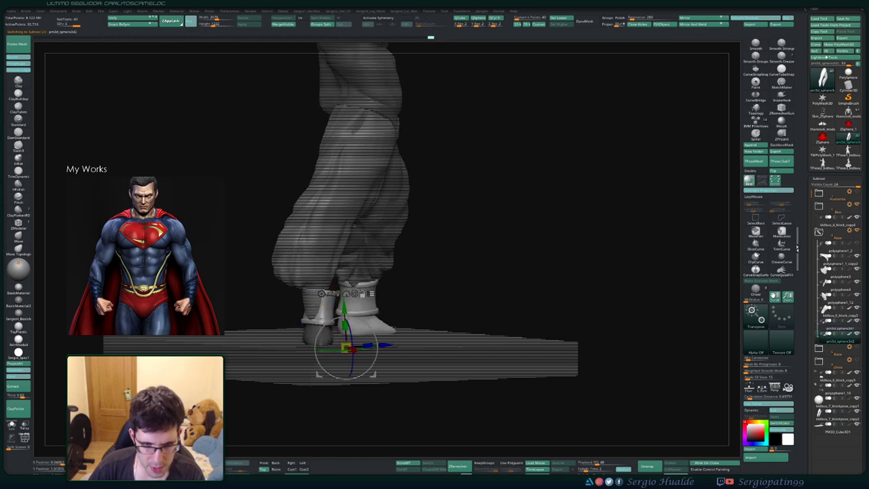
drag(475, 292, 445, 294)
mouse_move(373, 271)
ctrl+mouse_down()
mouse_move(478, 298)
mouse_move(373, 370)
ctrl+mouse_up()
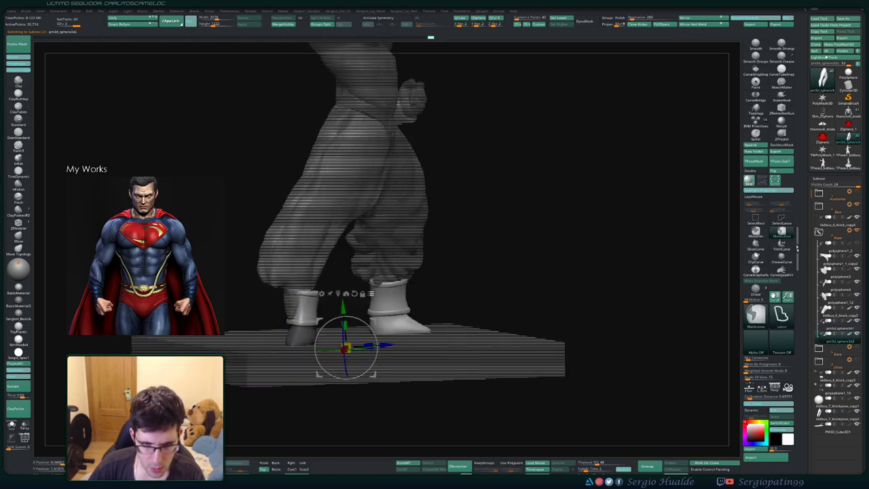
ctrl+click(386, 407)
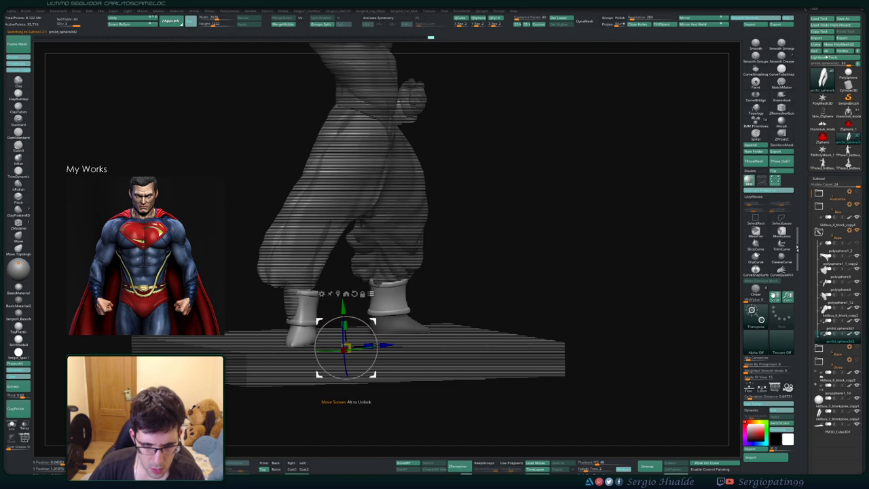
drag(374, 374, 302, 349)
key(ctrl+z)
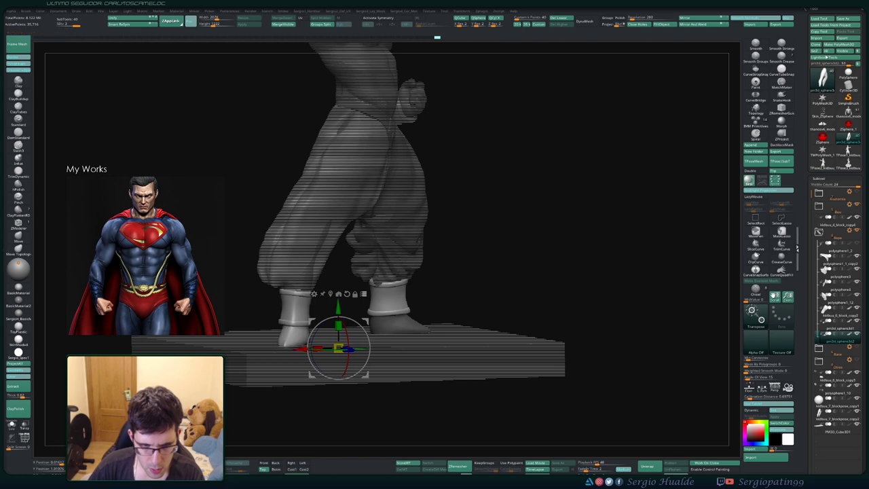
- Exclude the shoes from the transform and rotate only the right ankle cuff to follow the slant of the shin
ctrl+right_drag(302, 348, 373, 356)
ctrl+right_drag(279, 293, 248, 347)
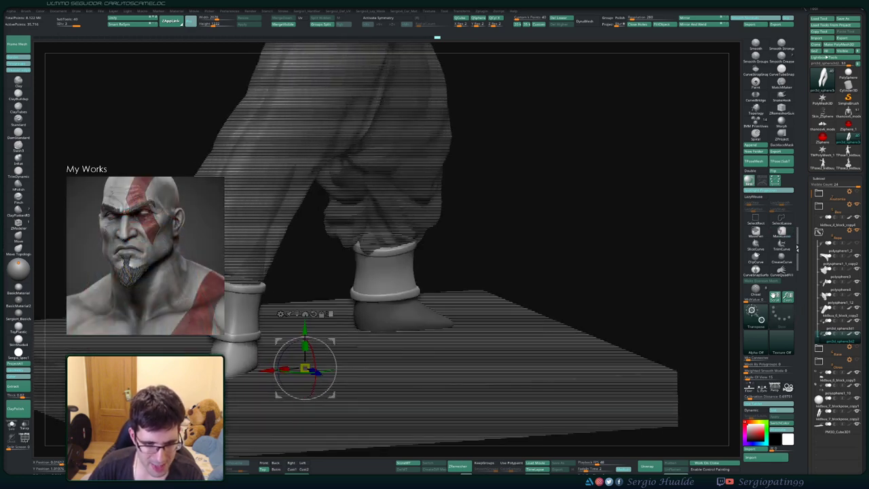
ctrl+click(248, 347)
alt+click(241, 302)
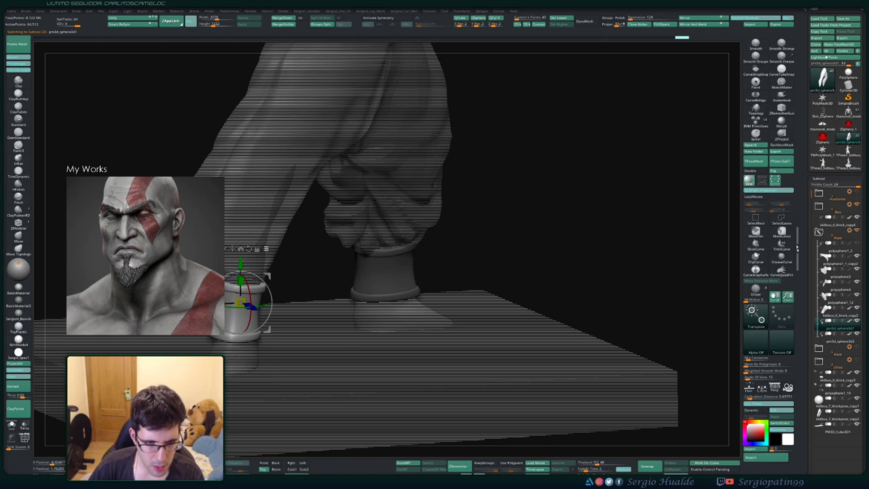
drag(270, 294, 271, 305)
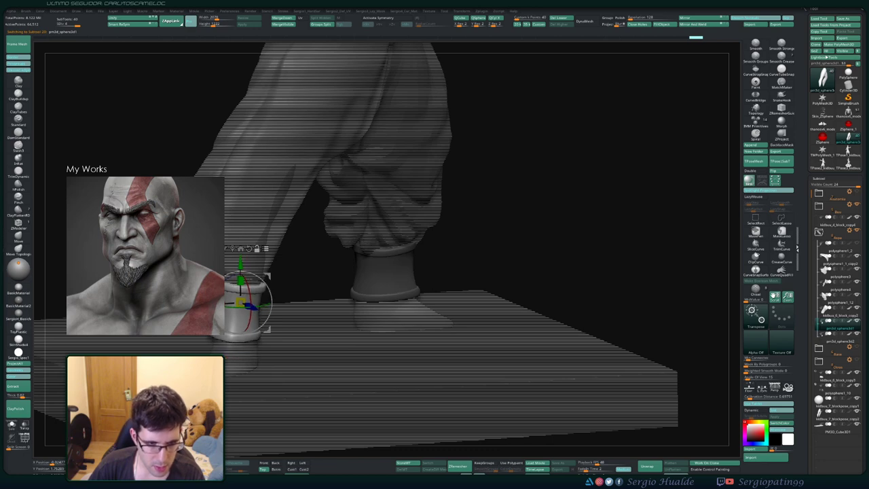
right_drag(271, 305, 266, 282)
drag(266, 283, 260, 305)
right_drag(292, 303, 265, 304)
drag(259, 315, 261, 320)
drag(259, 306, 261, 311)
right_drag(299, 314, 262, 315)
drag(263, 325, 264, 326)
key(q)
- Include the shoe in the transform again and adjust the right cuff and shoe together to line up with the slanted shin
ctrl+right_drag(409, 302, 343, 267)
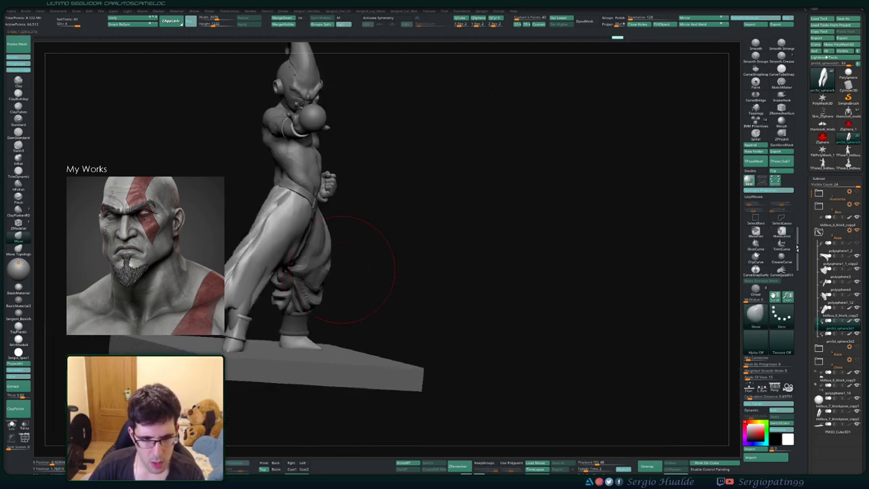
mouse_move(372, 338)
right_down()
mouse_move(384, 340)
mouse_move(337, 283)
mouse_move(313, 299)
mouse_move(363, 368)
mouse_move(309, 373)
right_up()
key(w)
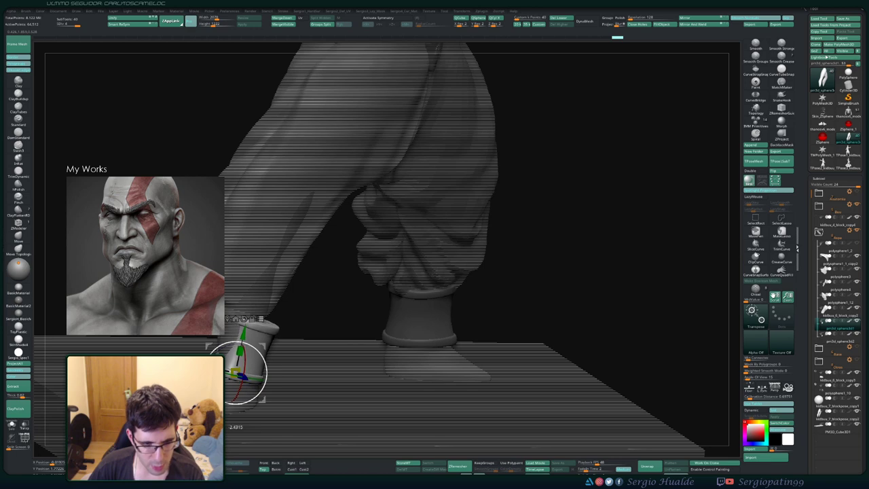
ctrl+shift+click(309, 373)
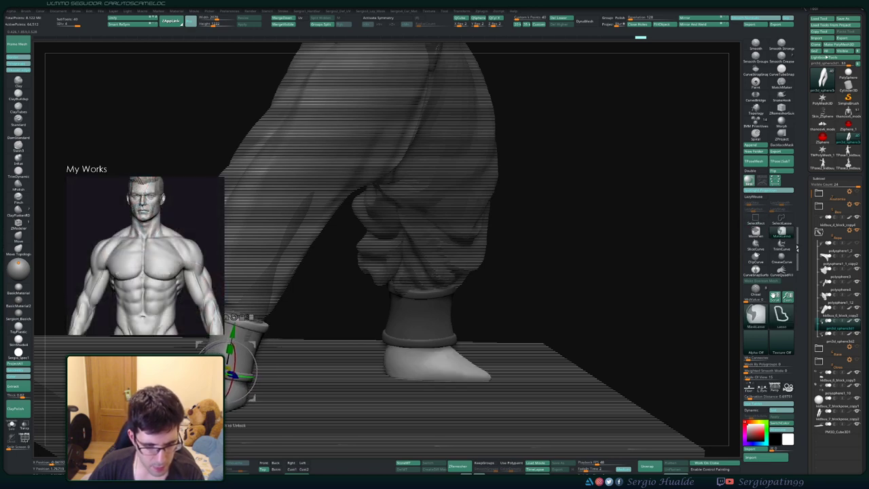
alt+click(244, 318)
mouse_move(198, 371)
mouse_down()
mouse_move(236, 375)
mouse_move(181, 369)
mouse_up()
drag(245, 386, 230, 398)
ctrl+right_drag(234, 394, 234, 329)
right_drag(302, 309, 349, 307)
key(q)
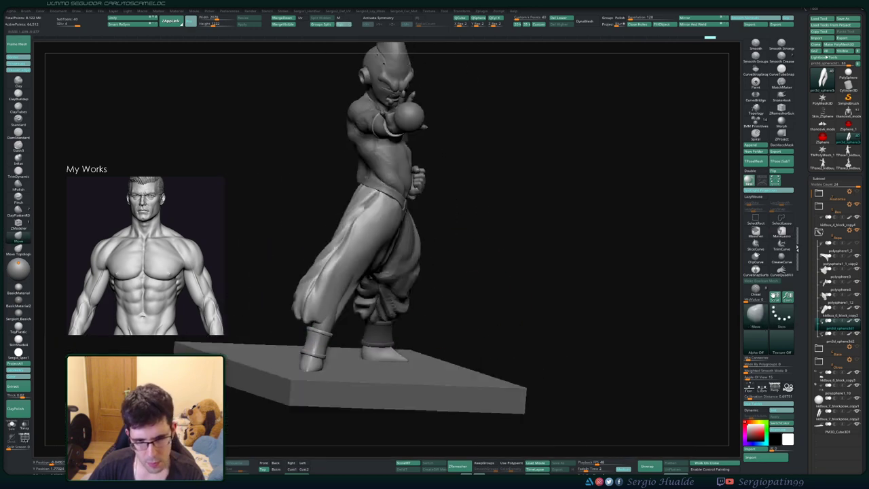
- Select the right trouser leg and reshape its knee and lower part above the ankle cuff with the Move brush
alt+click(325, 331)
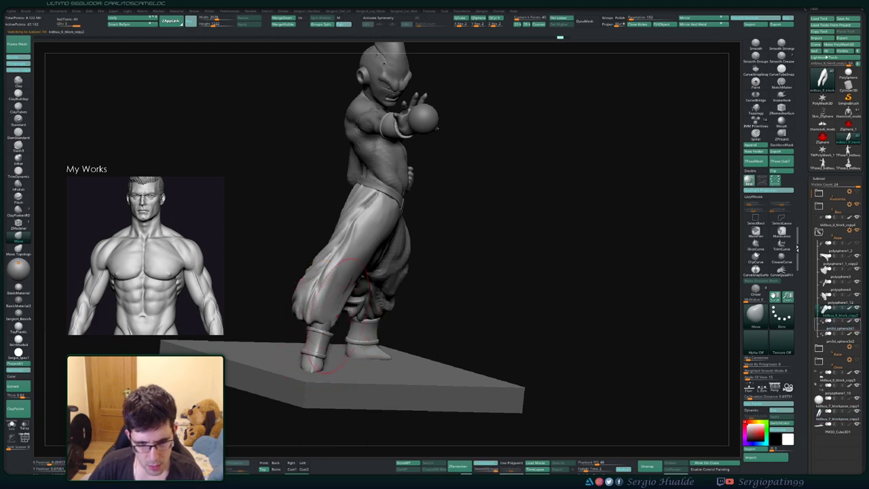
alt+click(321, 312)
mouse_move(331, 325)
ctrl+right_down()
mouse_move(380, 289)
mouse_move(370, 309)
mouse_move(293, 298)
ctrl+right_up()
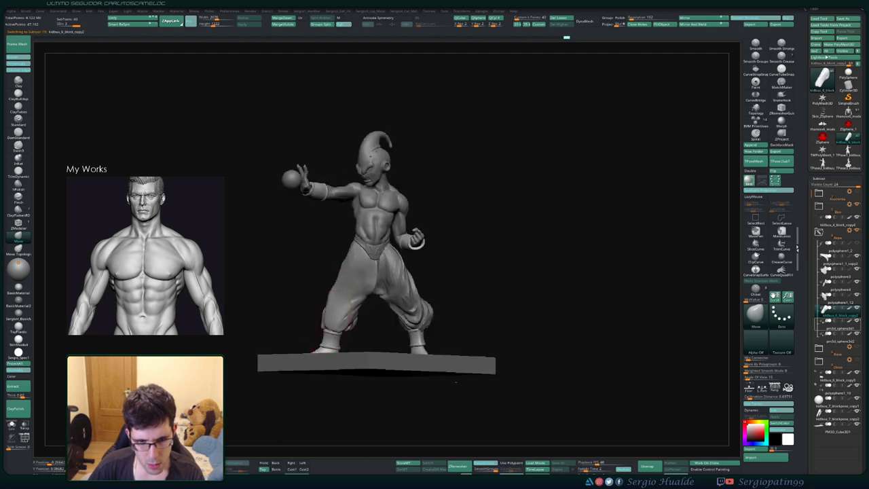
mouse_move(337, 284)
mouse_down()
mouse_move(343, 280)
mouse_move(343, 291)
mouse_up()
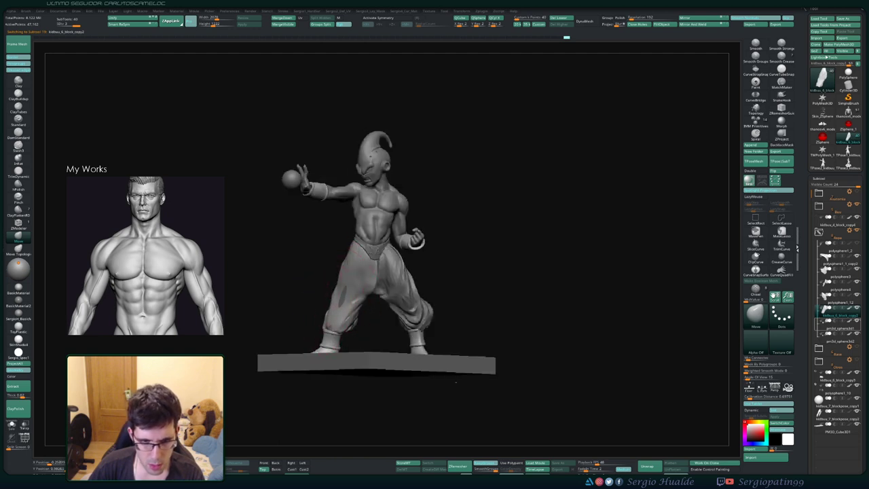
mouse_move(304, 295)
right_down()
mouse_move(355, 304)
mouse_move(293, 311)
mouse_move(355, 323)
right_up()
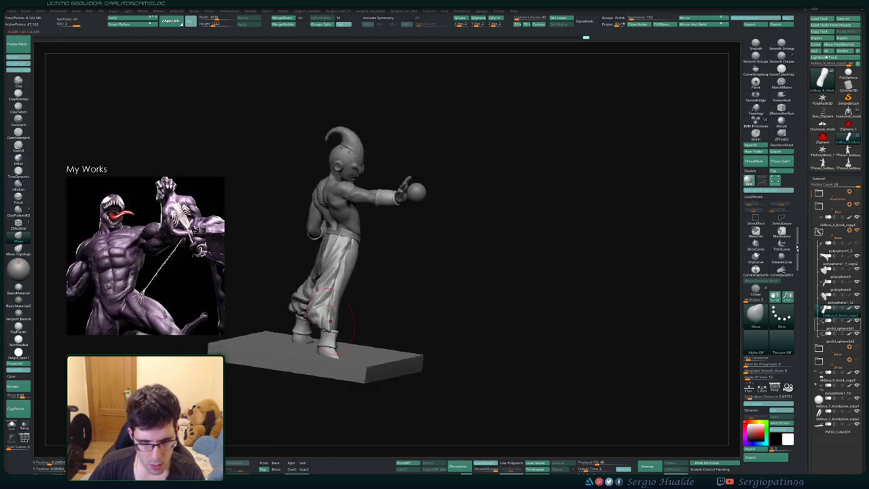
drag(333, 314, 328, 315)
right_drag(328, 315, 355, 319)
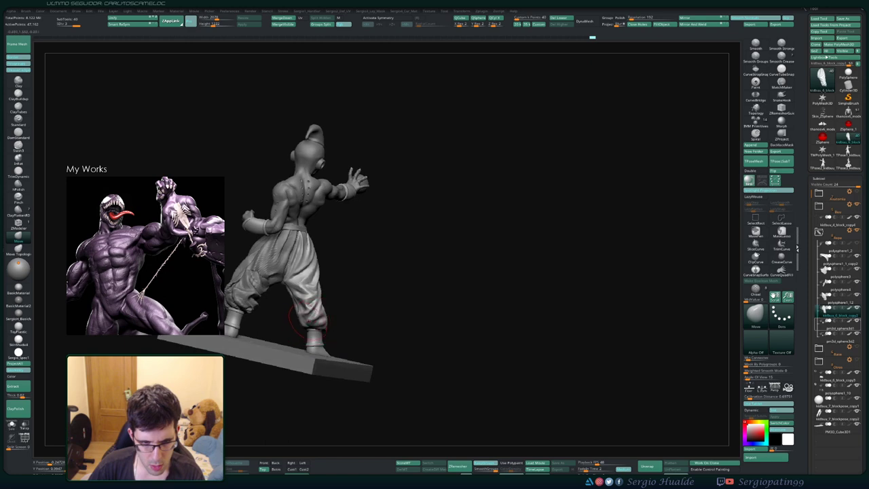
drag(305, 312, 302, 305)
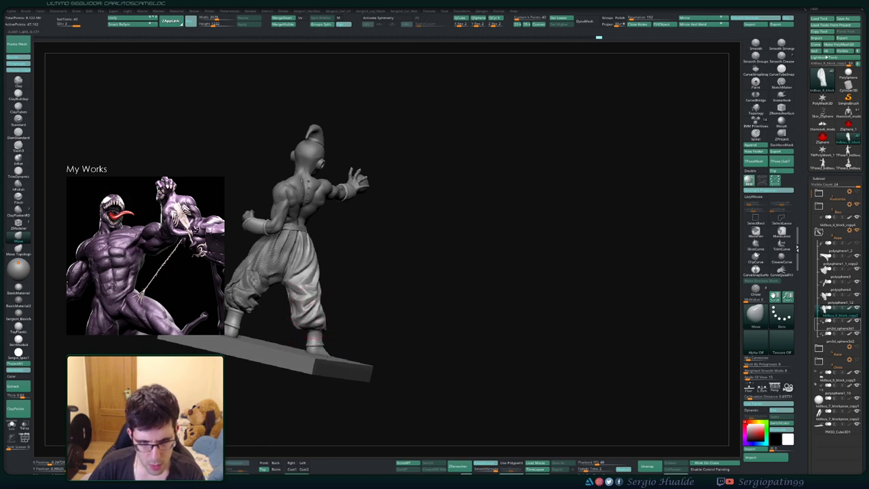
- Adjust the right trouser leg's lower folds and outer thigh contour with the Move brush from several angles
mouse_move(310, 315)
right_down()
mouse_move(276, 316)
mouse_move(299, 315)
right_up()
drag(326, 311, 321, 308)
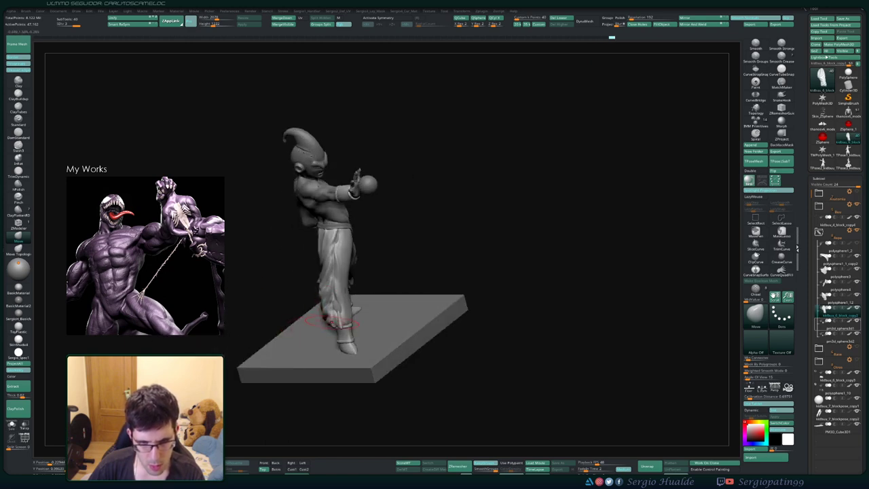
right_drag(332, 322, 300, 320)
mouse_move(346, 300)
right_down()
mouse_move(315, 293)
mouse_move(341, 303)
right_up()
drag(320, 262, 327, 266)
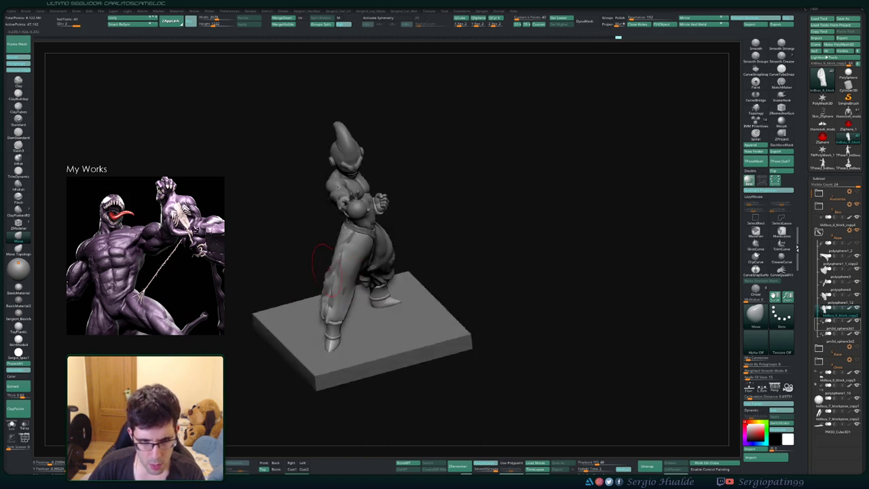
right_drag(334, 257, 313, 248)
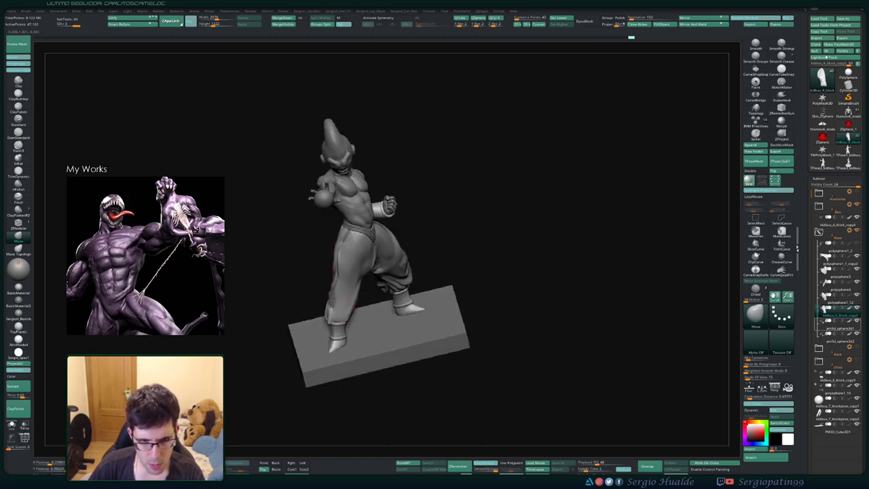
- Select the left trouser leg and smooth the hard folds along its outer thigh
ctrl+right_drag(343, 310, 338, 272)
shift+right_drag(338, 272, 380, 273)
ctrl+right_drag(380, 272, 366, 327)
alt+click(395, 322)
right_drag(367, 327, 428, 377)
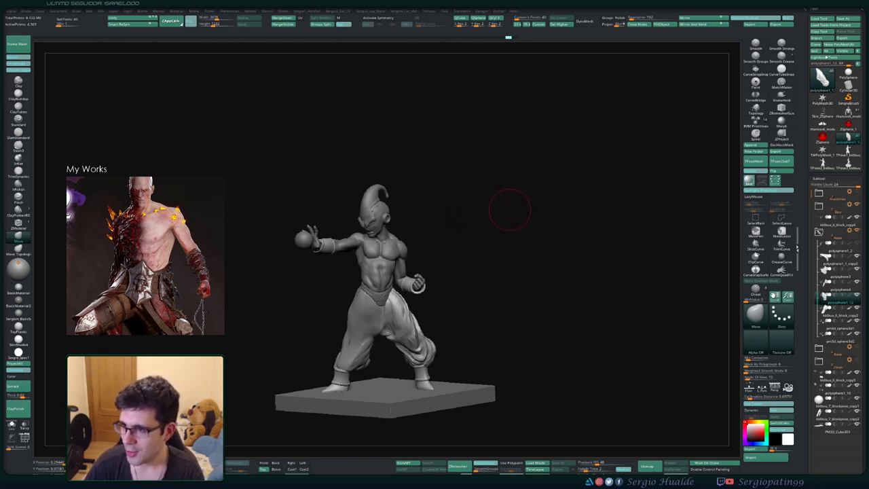
drag(511, 214, 584, 221)
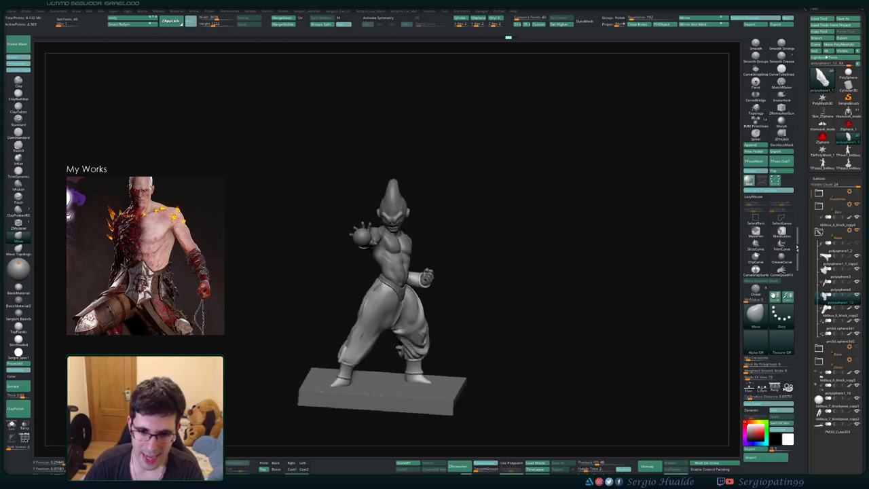
ctrl+right_drag(585, 221, 581, 278)
mouse_move(448, 253)
right_down()
mouse_move(416, 242)
mouse_move(445, 269)
mouse_move(436, 264)
mouse_move(447, 249)
mouse_move(433, 253)
right_up()
shift+drag(448, 278, 450, 288)
right_drag(448, 285, 438, 283)
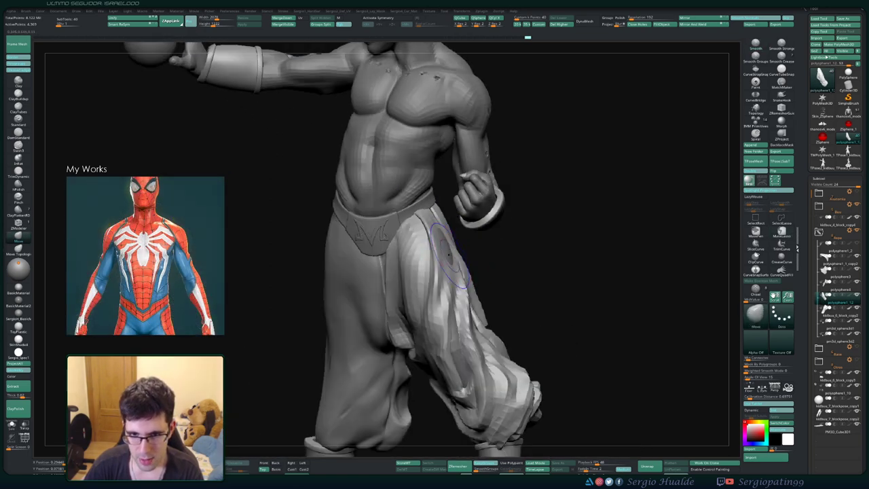
shift+drag(438, 292, 445, 339)
right_drag(450, 309, 456, 308)
ctrl+right_drag(456, 308, 450, 291)
- Flatten the front of the left trouser leg's thigh with the TrimDynamic brush
key(b)
key(t)
key(d)
drag(445, 307, 429, 314)
right_drag(427, 309, 443, 306)
drag(422, 292, 426, 310)
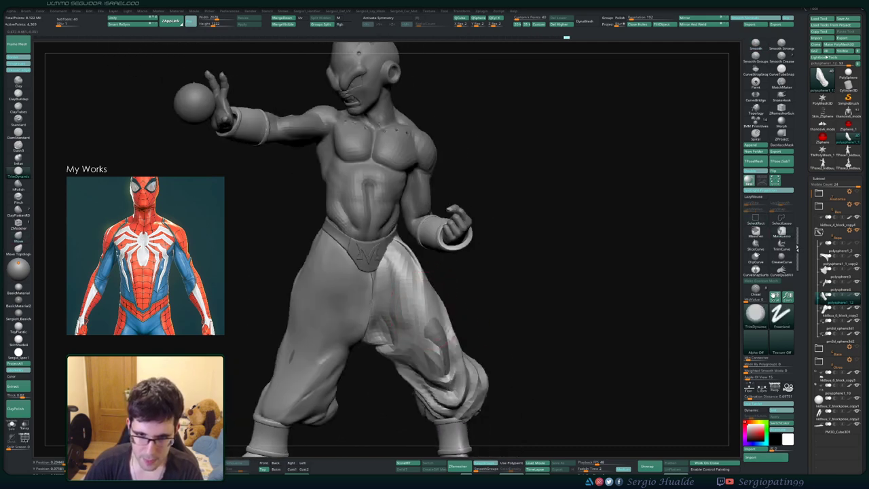
right_drag(424, 303, 447, 294)
- Reshape the left trouser leg's thigh volume with the Move brush and smooth the surface around it
key(b)
key(m)
key(v)
drag(409, 273, 404, 274)
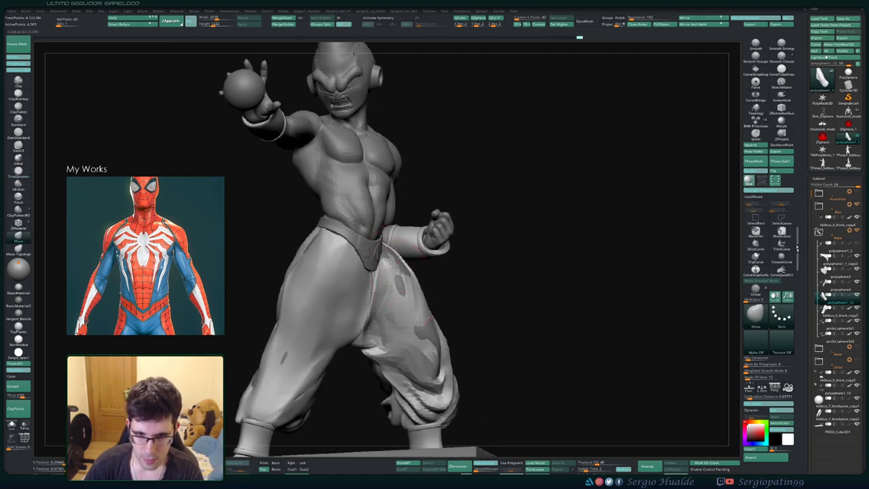
drag(415, 289, 411, 289)
mouse_move(462, 285)
right_down()
mouse_move(424, 276)
mouse_move(445, 282)
right_up()
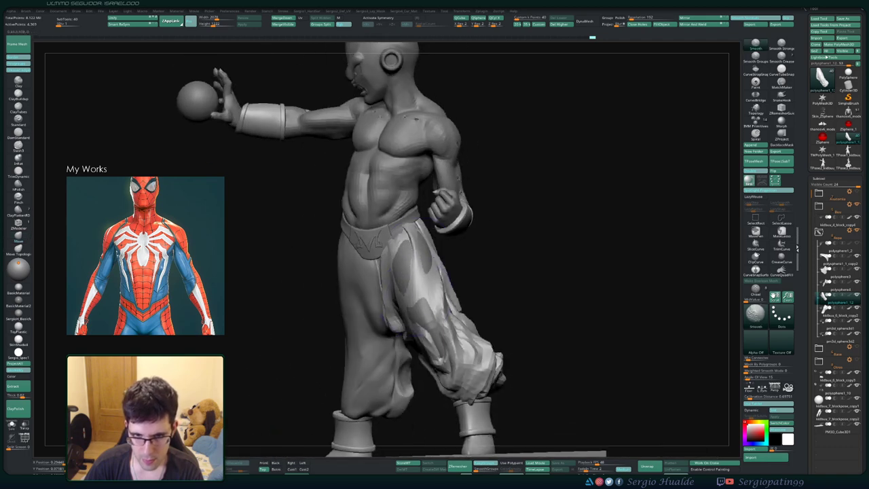
shift+drag(415, 292, 412, 299)
mouse_move(414, 288)
right_down()
mouse_move(438, 285)
mouse_move(453, 256)
mouse_move(468, 251)
right_up()
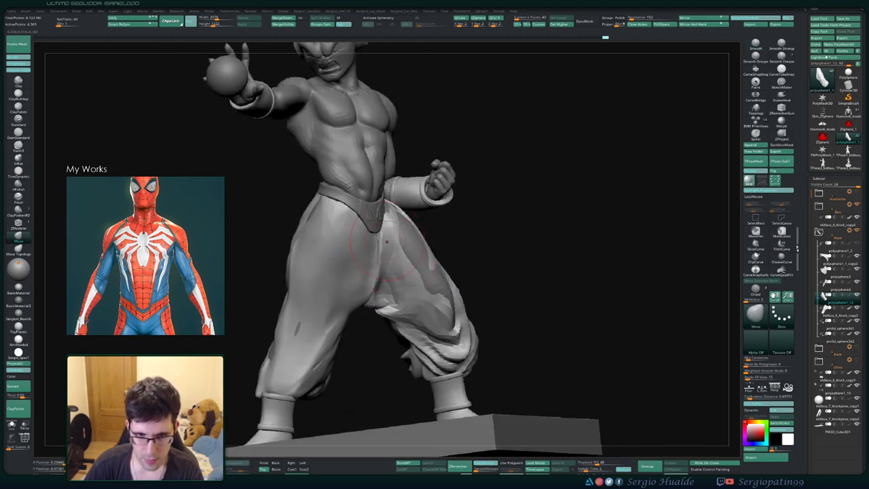
mouse_move(410, 295)
right_down()
mouse_move(373, 287)
mouse_move(400, 310)
right_up()
drag(400, 302, 394, 296)
right_drag(395, 297, 372, 300)
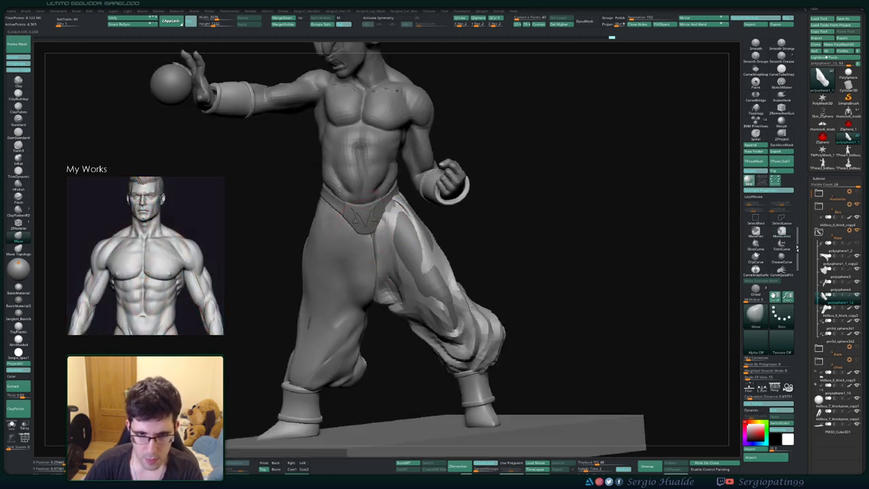
- Isolate the left trouser leg, push its inner thigh edge into shape with the Move brush, and show the figure again
ctrl+right_drag(372, 234, 382, 261)
key(shift+s)
drag(364, 275, 372, 279)
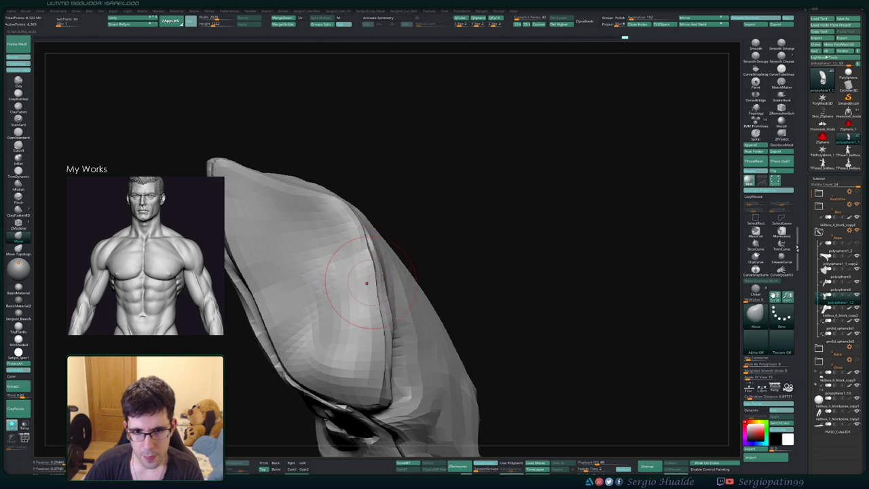
right_drag(382, 258, 360, 256)
drag(364, 248, 368, 241)
key(shift+s)
- Isolate the left trouser leg again and refine its inner surface toward the crotch with a resized Move brush
right_drag(369, 234, 365, 248)
key(shift+s)
mouse_move(369, 296)
right_down()
mouse_move(401, 317)
mouse_move(366, 316)
right_up()
key(s)
drag(367, 316, 377, 316)
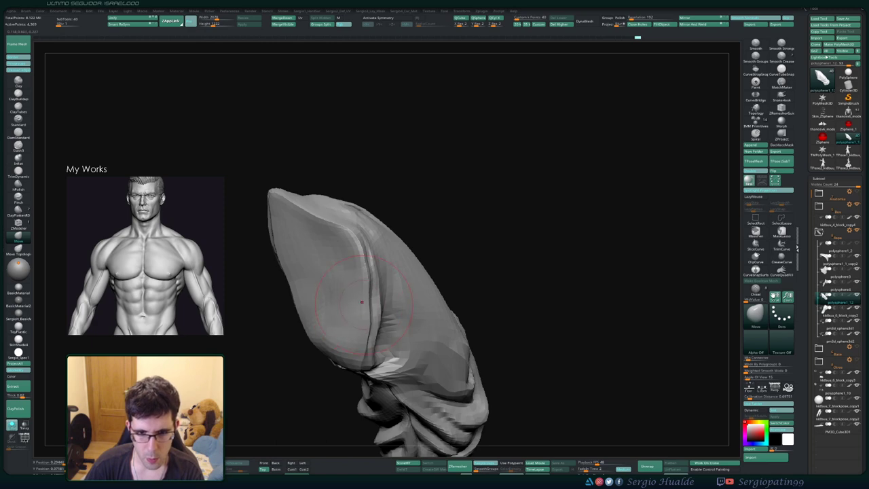
right_drag(361, 302, 346, 296)
drag(347, 288, 356, 285)
right_drag(356, 285, 374, 271)
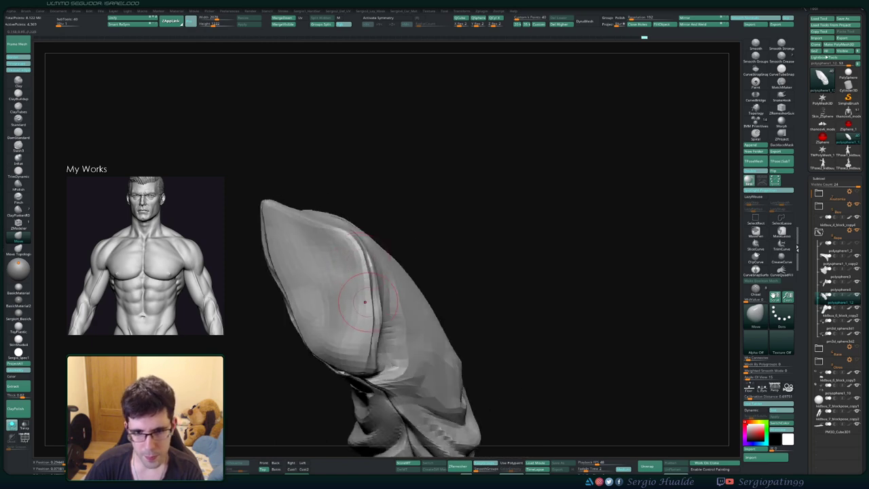
drag(365, 296, 371, 293)
right_drag(388, 292, 369, 294)
key(shift+s)
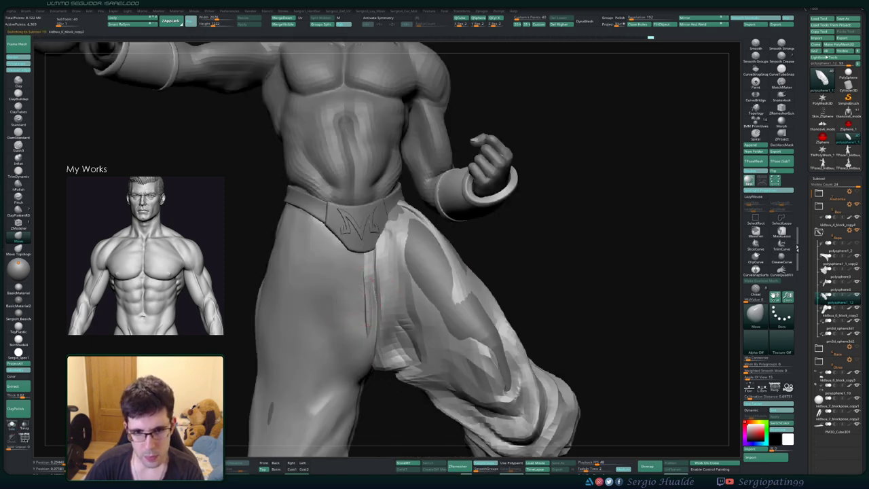
- Select the right trouser leg and pull its inner edge toward the left leg to close the gap below the belt
alt+click(368, 297)
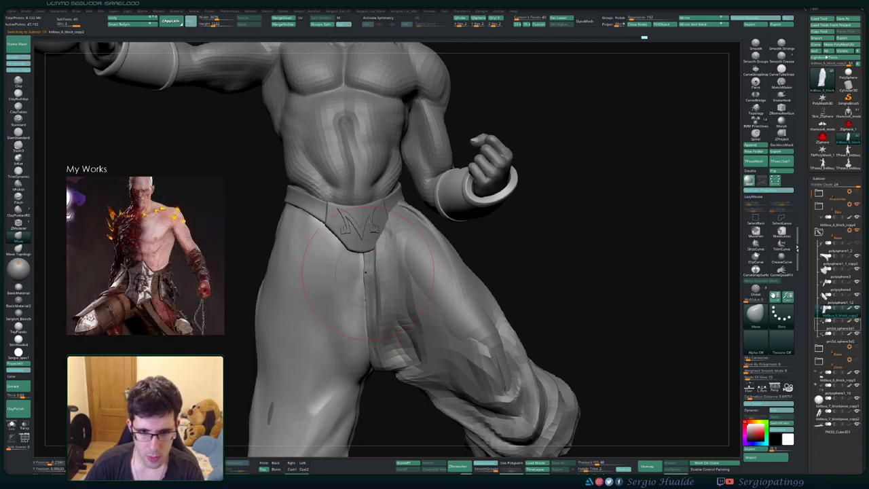
drag(363, 298, 370, 294)
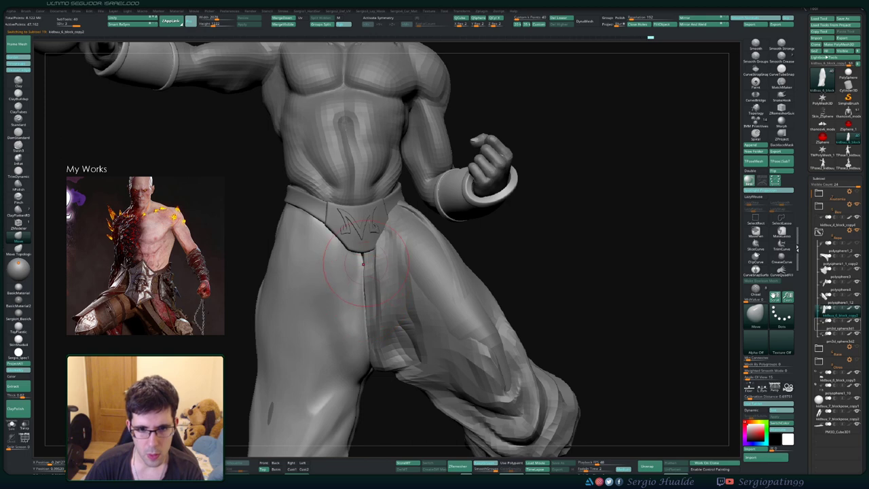
key(alt+s)
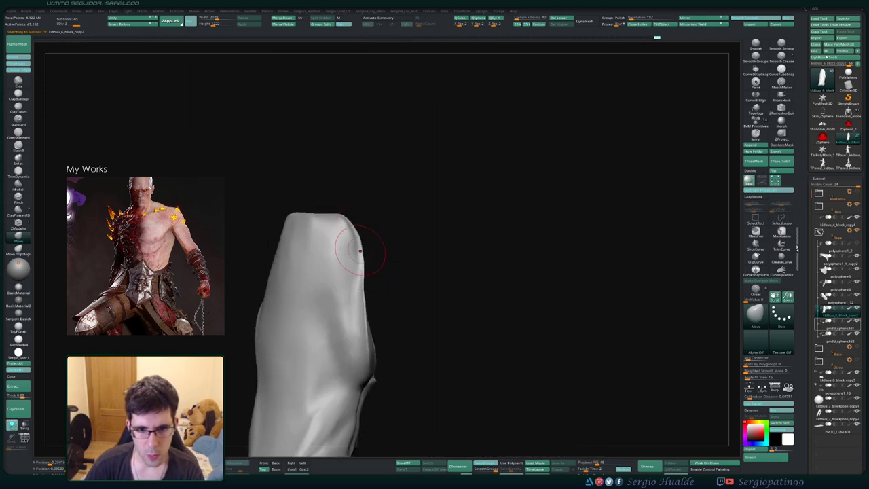
key(alt+s)
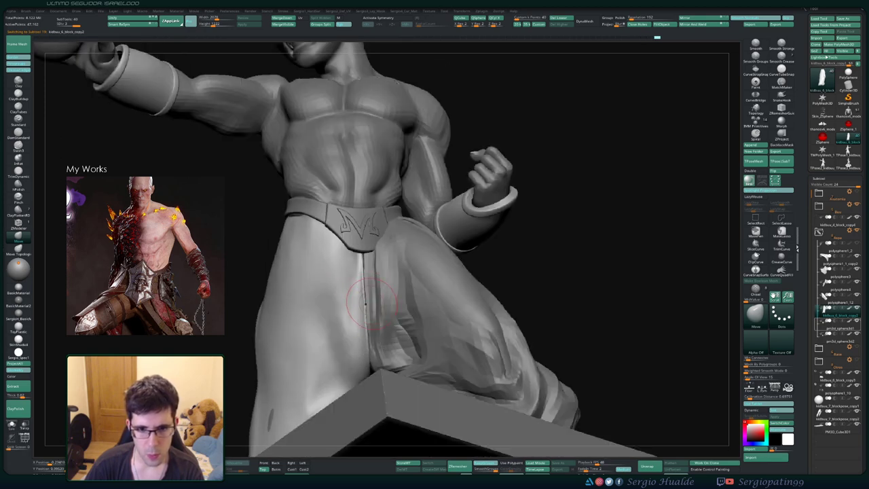
drag(377, 302, 373, 297)
- Select the left trouser leg and move its crotch edge to fit against the right leg
mouse_move(373, 297)
ctrl+right_down()
mouse_move(326, 285)
mouse_move(381, 321)
mouse_move(373, 315)
mouse_move(400, 317)
ctrl+right_up()
alt+click(381, 315)
drag(373, 322, 365, 319)
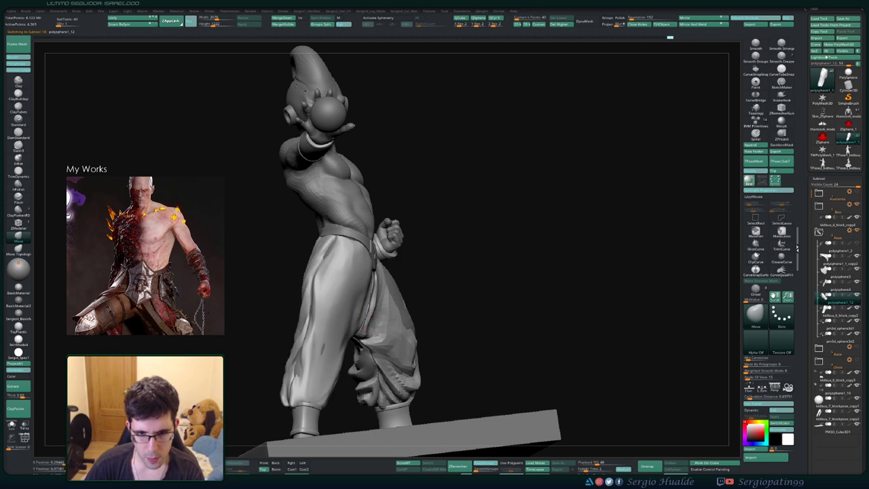
right_drag(365, 319, 345, 314)
mouse_move(345, 314)
ctrl+right_down()
mouse_move(352, 295)
mouse_move(379, 298)
mouse_move(354, 296)
mouse_move(360, 316)
mouse_move(372, 306)
ctrl+right_up()
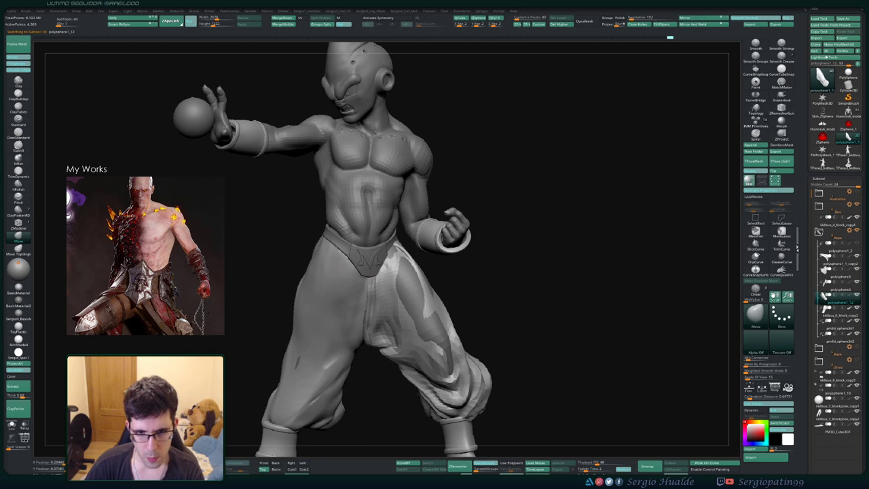
- Select the right trouser leg and build up the front of its thigh with the Clay brush, undoing the first stroke
alt+click(368, 298)
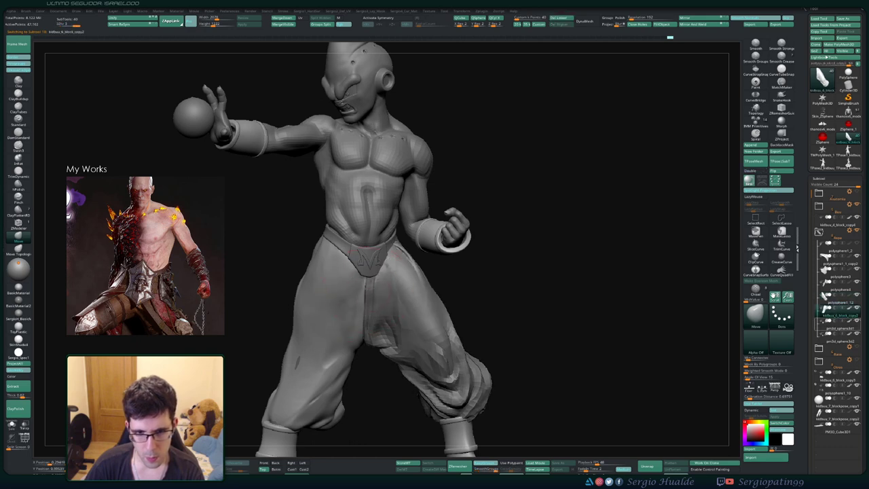
right_drag(374, 321, 378, 301)
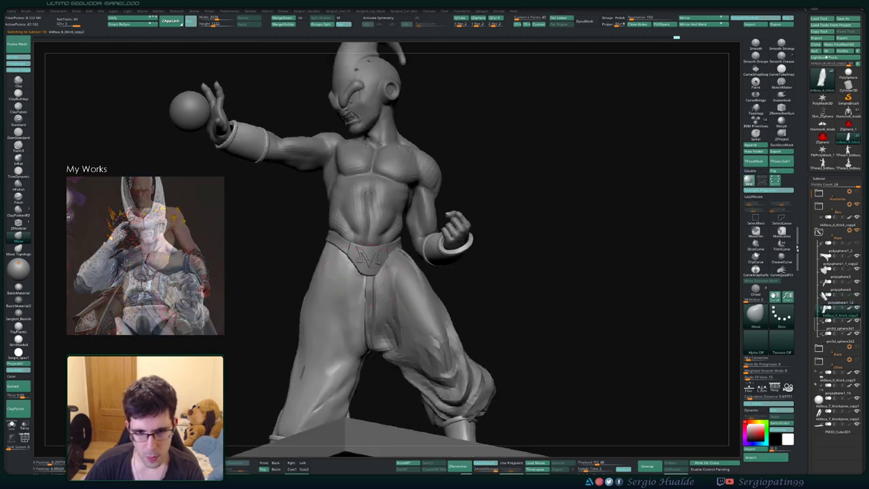
ctrl+right_drag(378, 337, 370, 309)
mouse_move(369, 309)
right_down()
mouse_move(380, 316)
mouse_move(353, 329)
mouse_move(369, 326)
mouse_move(372, 347)
right_up()
right_drag(372, 347, 353, 318)
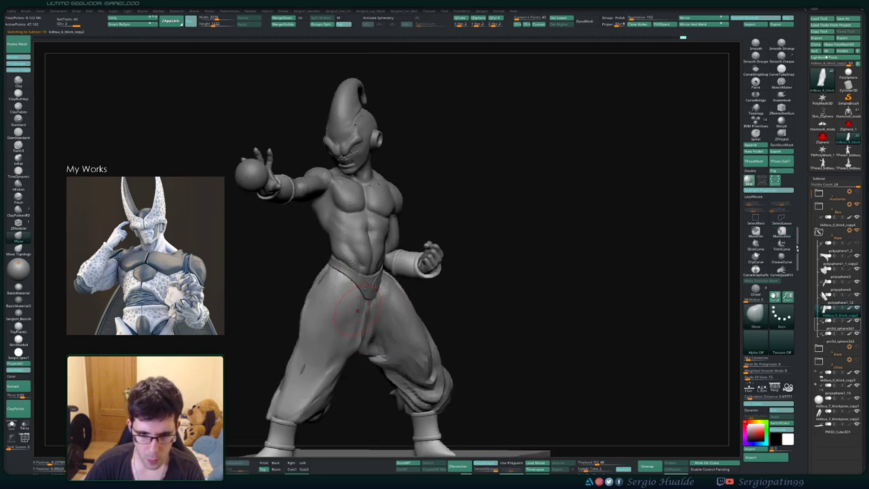
key(1)
drag(360, 296, 338, 325)
key(ctrl+z)
key(space)
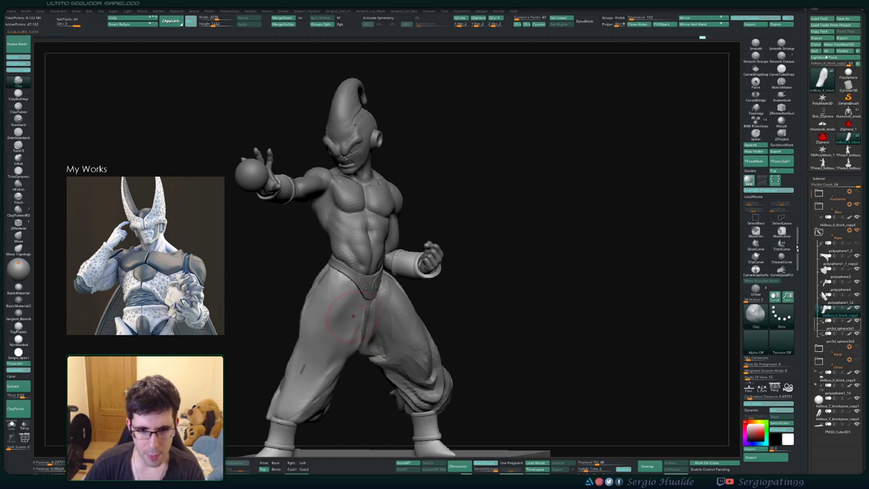
drag(350, 290, 328, 326)
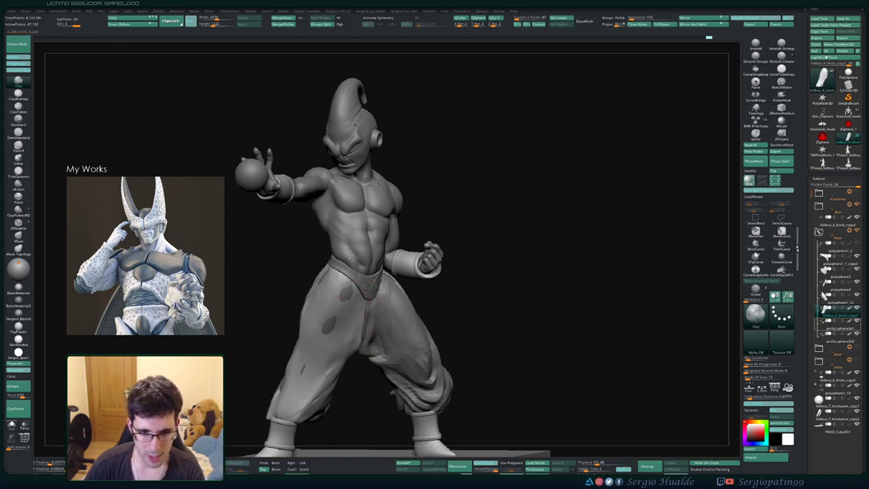
- Add Clay brush volume down the front of the right trouser leg's lower part toward the ankle cuff
drag(310, 393, 303, 409)
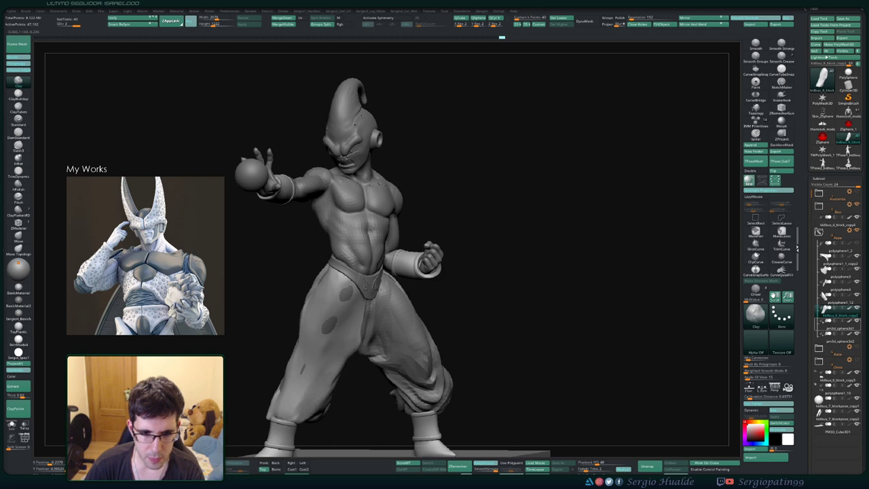
mouse_move(309, 370)
right_down()
mouse_move(373, 358)
mouse_move(342, 346)
right_up()
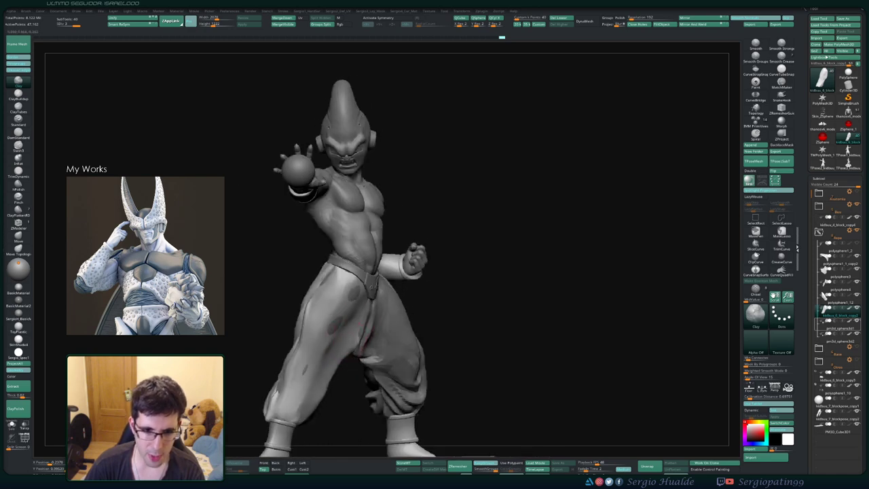
mouse_move(308, 379)
mouse_down()
mouse_move(298, 409)
mouse_move(285, 412)
mouse_up()
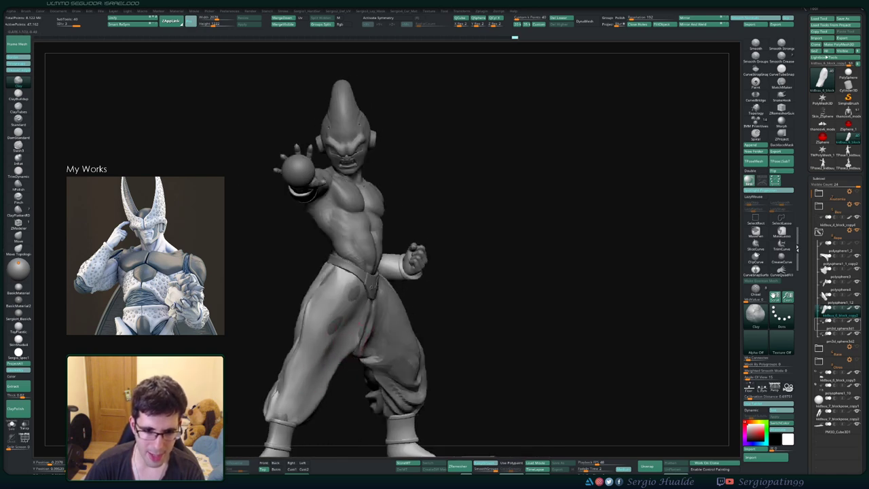
- Add Clay brush volume to the middle of the right trouser leg's front thigh and check it from several sides
drag(345, 335, 335, 323)
right_drag(347, 332, 428, 294)
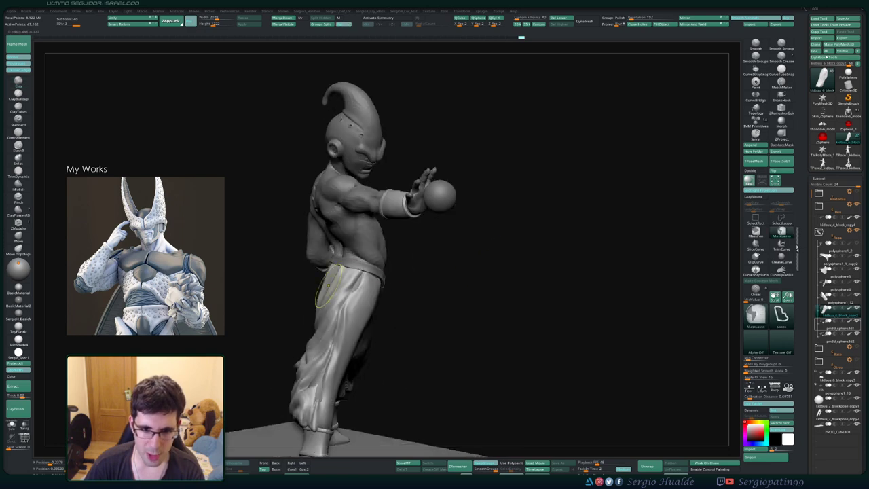
ctrl+right_drag(329, 285, 332, 231)
right_drag(428, 306, 356, 387)
right_drag(376, 346, 324, 341)
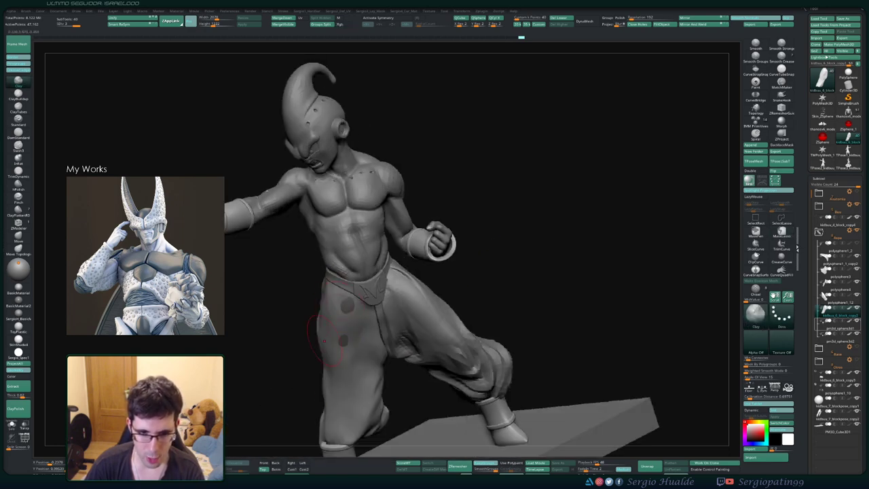
mouse_move(367, 380)
ctrl+right_down()
mouse_move(354, 355)
mouse_move(434, 370)
mouse_move(380, 377)
mouse_move(402, 382)
ctrl+right_up()
- Reshape the back and inner contour of the right trouser leg's lower part with the Move brush
key(b)
key(m)
key(v)
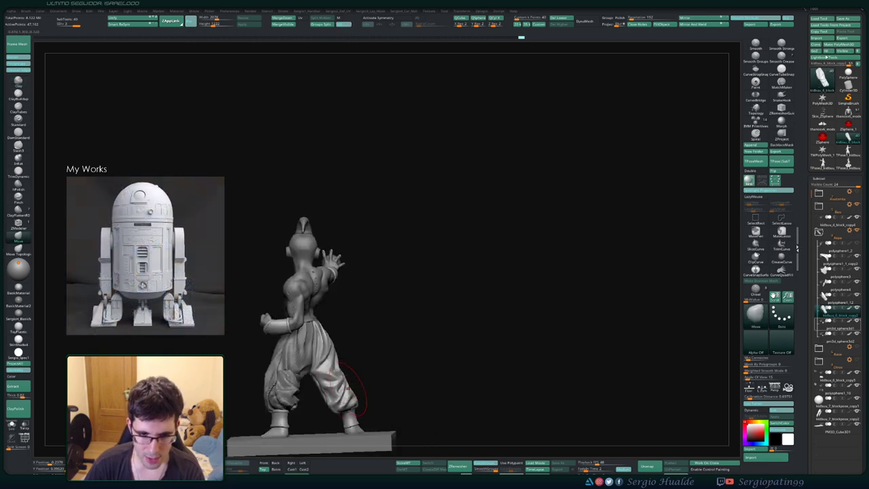
right_drag(353, 353, 345, 399)
drag(345, 398, 338, 400)
right_drag(370, 401, 331, 395)
drag(332, 398, 339, 405)
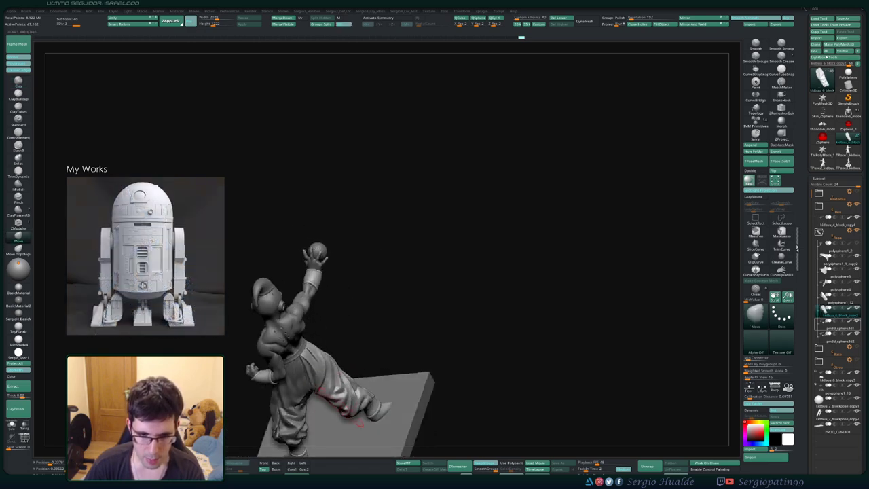
right_drag(352, 408, 346, 400)
drag(353, 392, 358, 388)
mouse_move(370, 400)
right_down()
mouse_move(268, 367)
mouse_move(292, 323)
mouse_move(370, 309)
right_up()
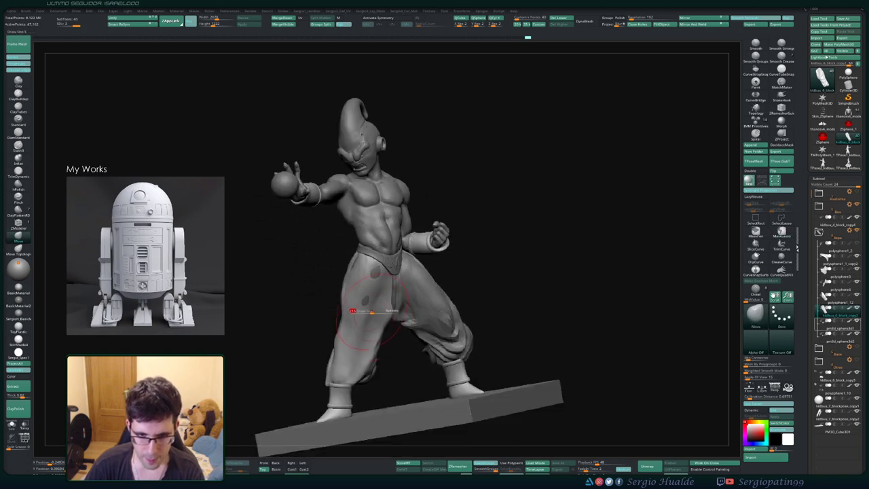
- Cover the spots showing through the right trouser leg's front thigh with the Clay brush and smooth the surface
key(1)
key(s)
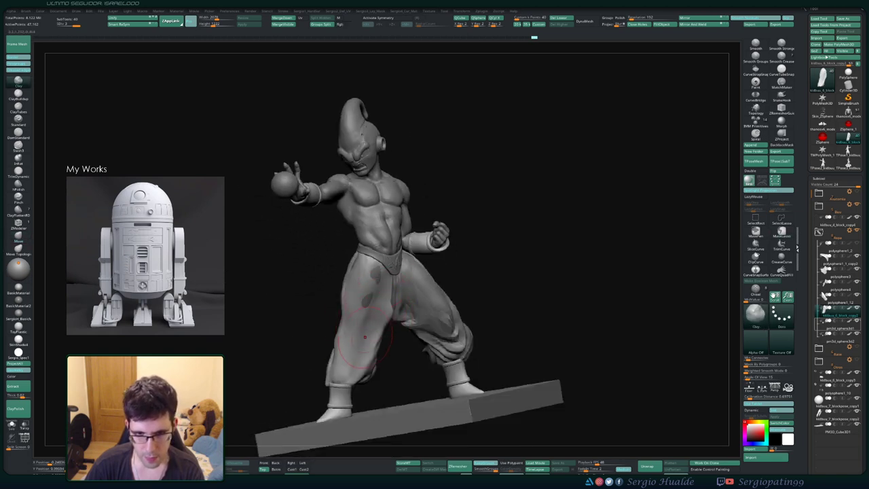
shift+drag(365, 334, 380, 299)
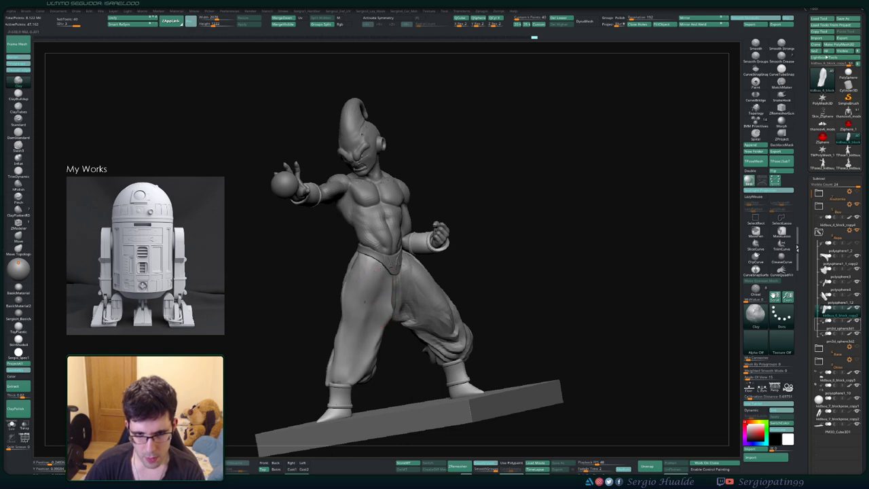
mouse_move(386, 332)
right_down()
mouse_move(362, 301)
mouse_move(370, 297)
right_up()
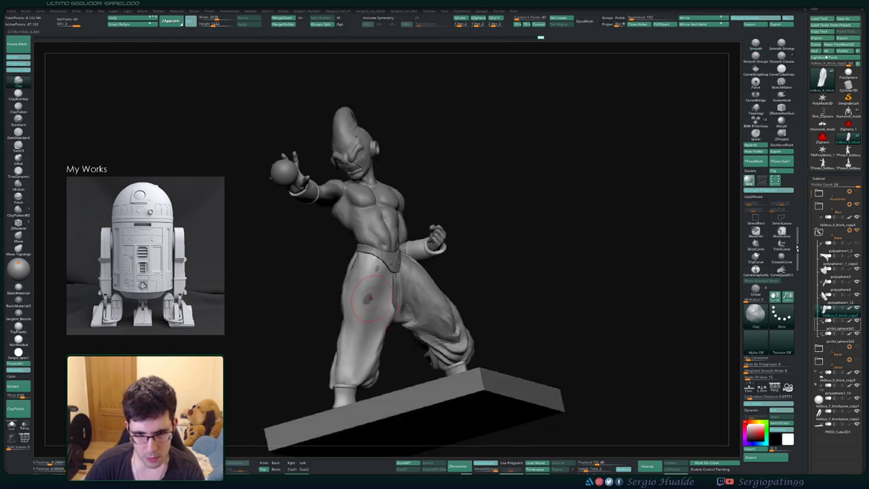
key(shift)
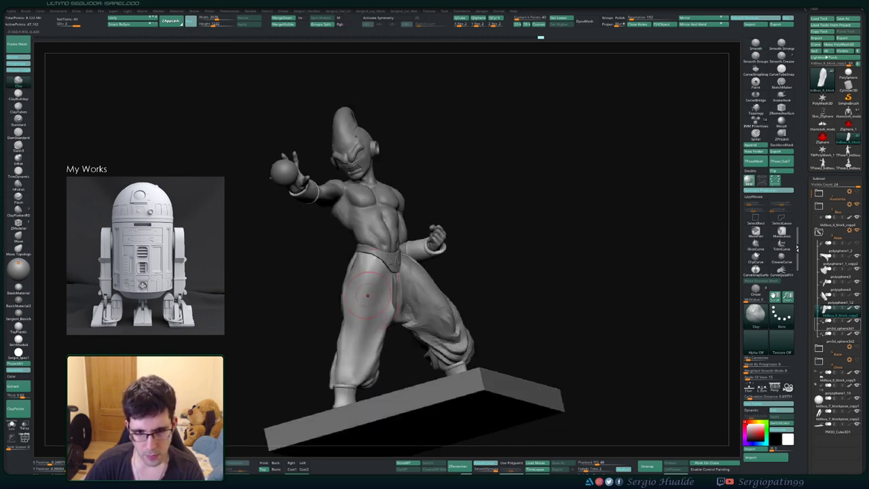
shift+drag(367, 258, 366, 293)
- Adjust the right trouser leg's shin and inner-thigh contours with the Move brush
mouse_move(365, 317)
right_down()
mouse_move(393, 354)
mouse_move(391, 330)
right_up()
mouse_move(391, 330)
right_down()
mouse_move(356, 339)
mouse_move(382, 355)
right_up()
key(m)
key(s)
drag(386, 369, 377, 371)
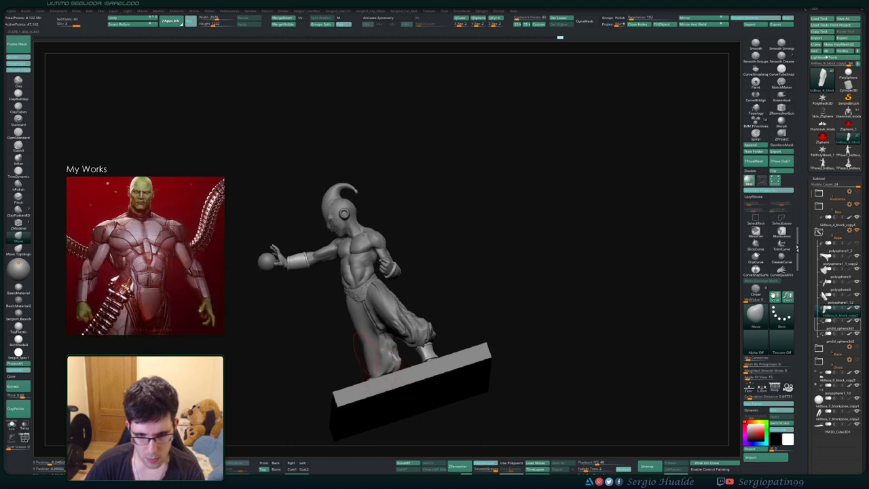
mouse_move(354, 353)
right_down()
mouse_move(388, 357)
mouse_move(370, 335)
mouse_move(425, 299)
mouse_move(389, 348)
right_up()
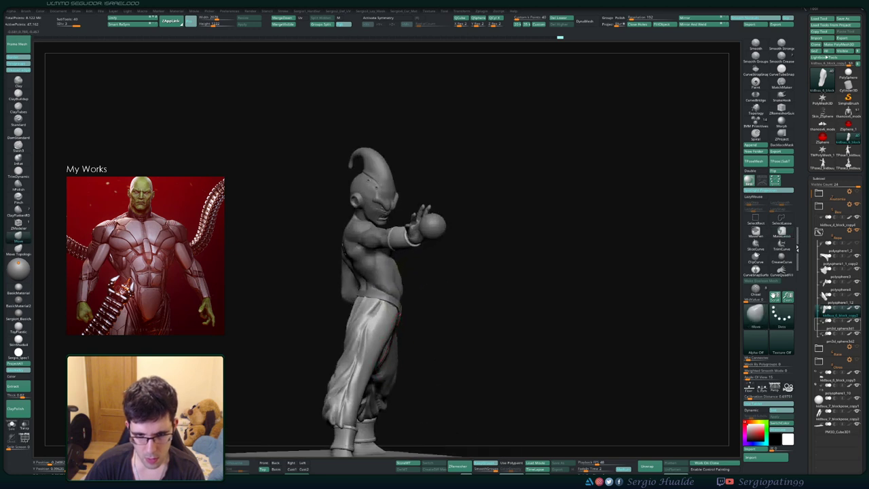
drag(385, 344, 389, 345)
right_drag(389, 345, 361, 351)
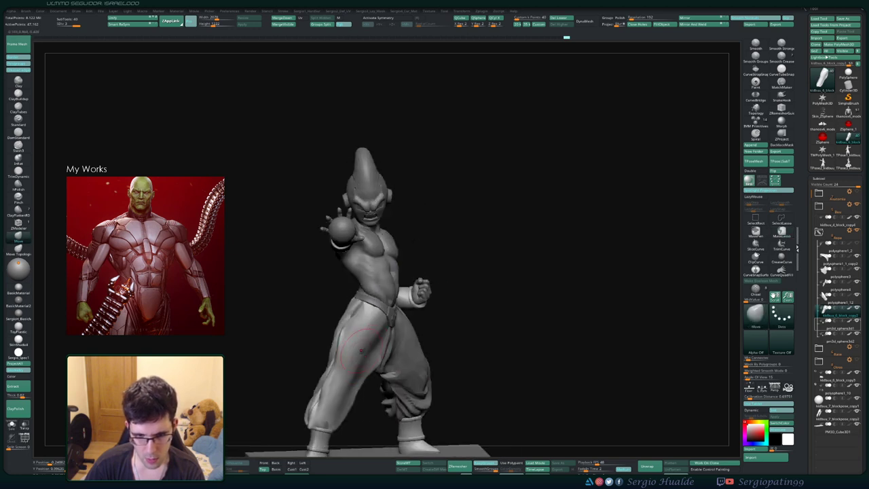
- Refine the front of the right trouser leg around the knee with the Clay brush and smoothing
key(ctrl+1)
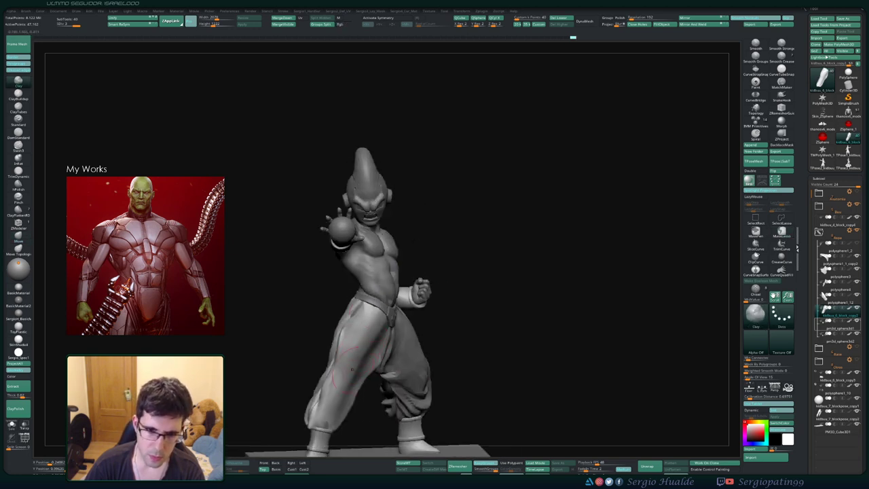
key(shift)
mouse_move(360, 351)
alt+right_down()
mouse_move(361, 301)
mouse_move(327, 298)
mouse_move(356, 302)
mouse_move(366, 268)
alt+right_up()
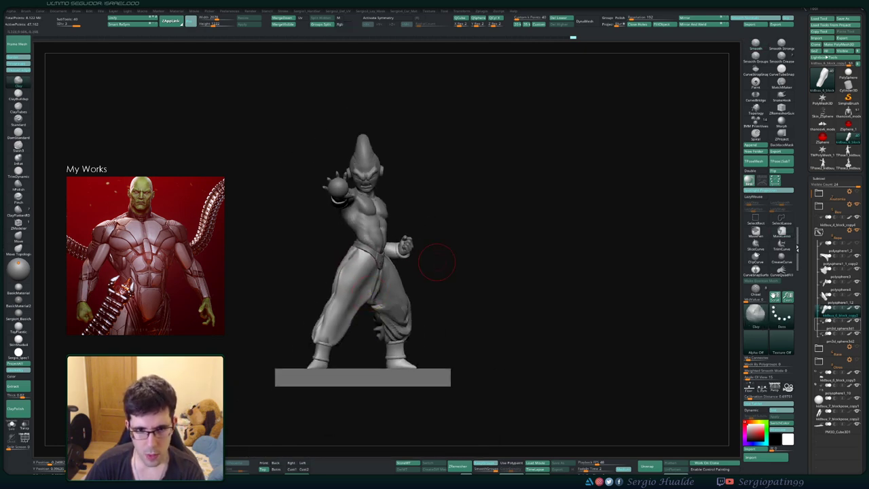
alt+right_drag(437, 262, 439, 273)
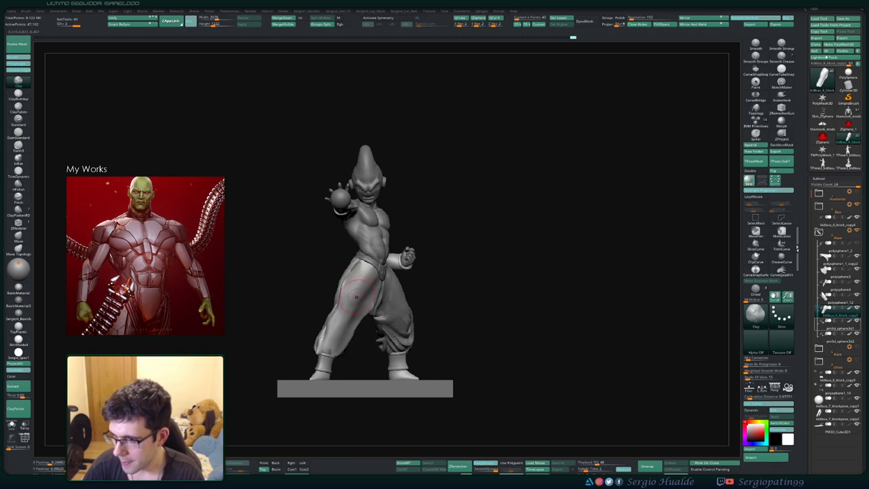
- Select the left trouser leg and smooth its upper thigh where the inner leg shows through
right_drag(357, 314, 324, 291)
alt+right_drag(408, 281, 360, 327)
alt+click(356, 301)
right_drag(360, 327, 380, 322)
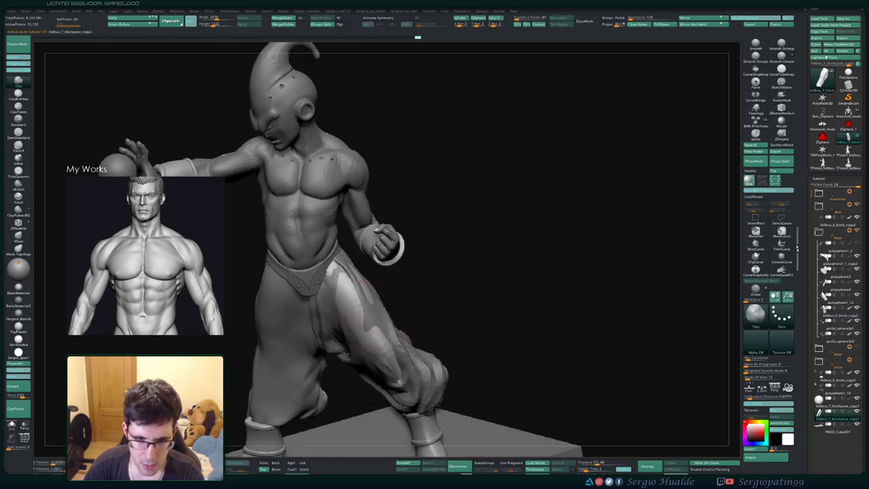
alt+click(372, 317)
shift+drag(345, 276, 351, 294)
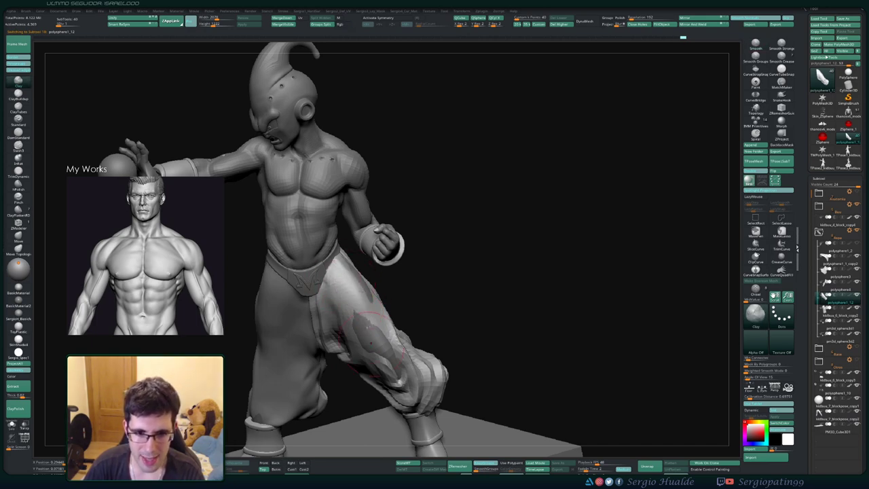
- Build up the left trouser leg's lower thigh toward the knee with the Clay brush and smooth it
drag(380, 338, 390, 380)
right_drag(394, 380, 385, 364)
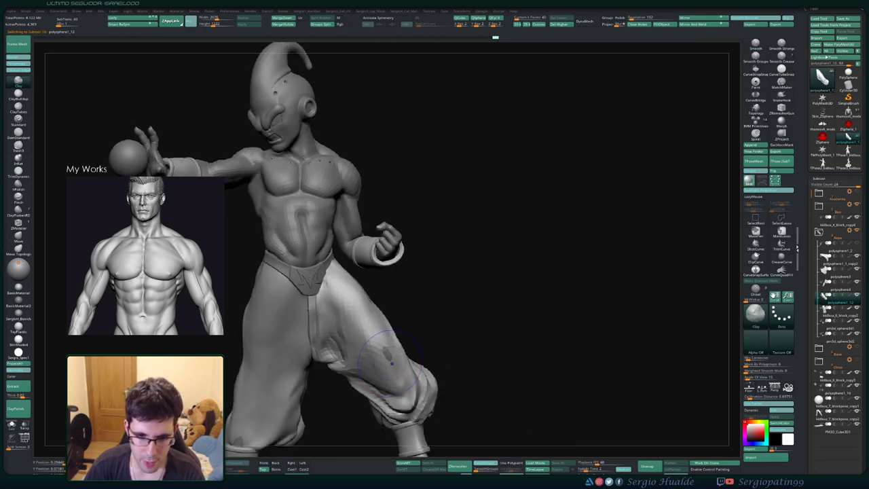
mouse_move(391, 363)
shift+mouse_down()
mouse_move(387, 347)
mouse_move(356, 334)
shift+mouse_up()
right_drag(349, 329, 380, 324)
- Reshape the left trouser leg's outer thigh and knee contour with the Move brush, adjusting the brush size
key(b)
key(m)
key(v)
key(s)
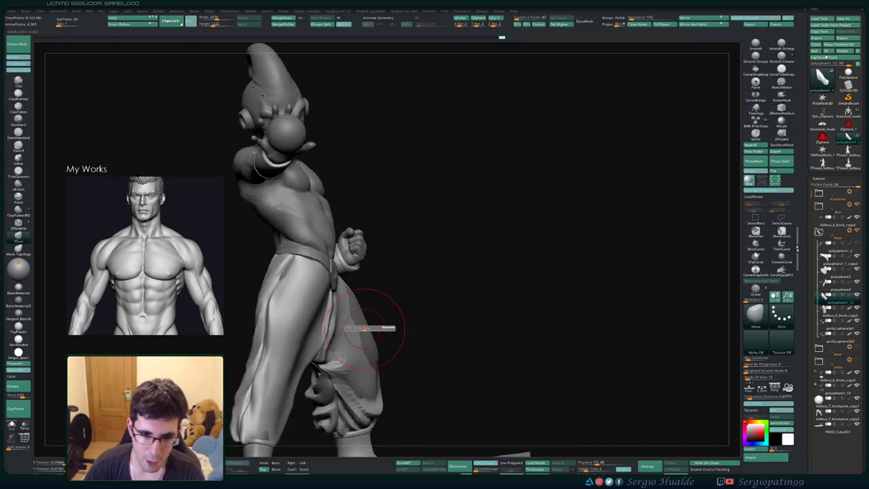
drag(369, 335, 364, 337)
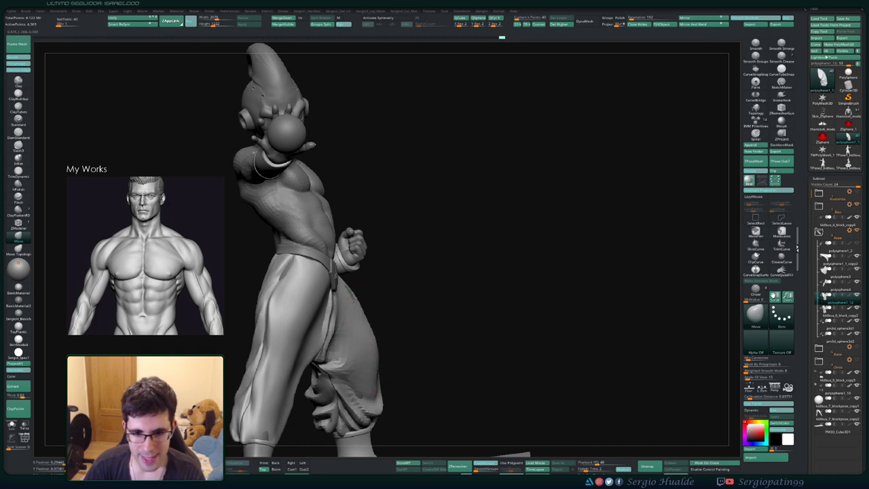
drag(372, 393, 371, 388)
key(s)
drag(371, 324, 366, 319)
right_drag(375, 383, 329, 384)
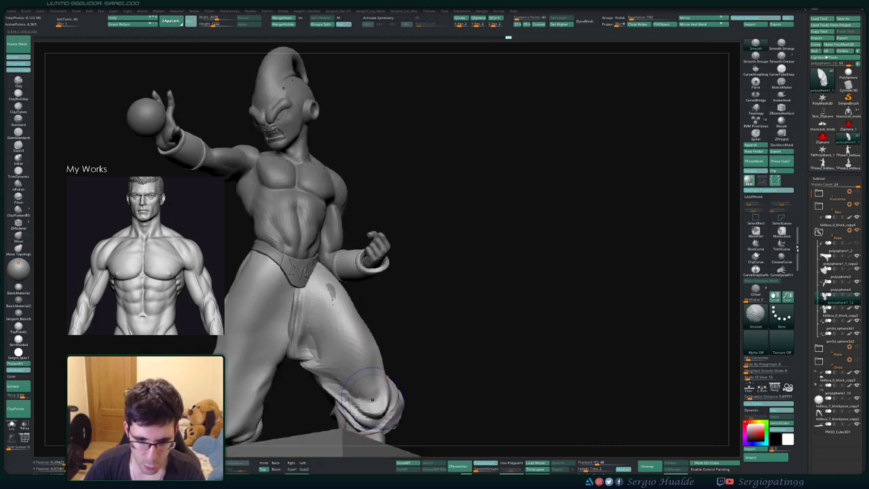
- Smooth the left trouser leg around the knee, along the shin and over the upper thigh below the belt
drag(391, 405, 377, 398)
mouse_move(353, 400)
right_down()
mouse_move(312, 401)
mouse_move(306, 388)
right_up()
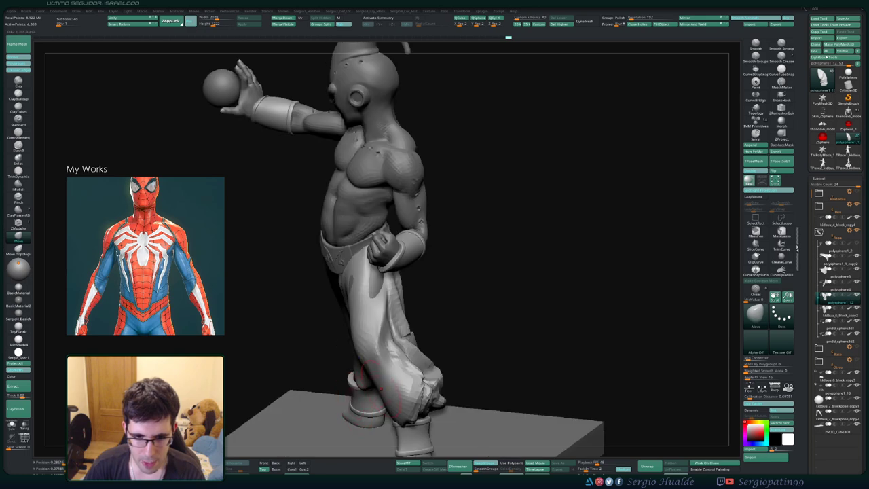
shift+drag(391, 389, 387, 400)
right_drag(380, 387, 445, 379)
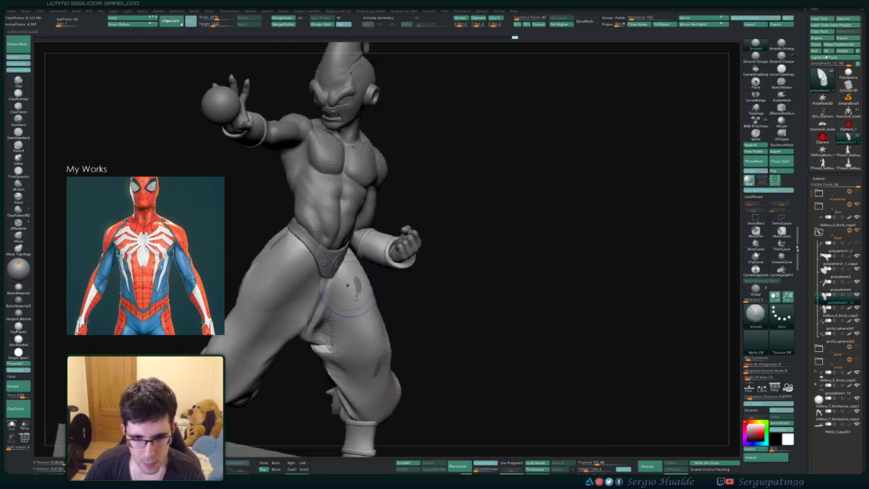
shift+drag(355, 285, 357, 296)
right_drag(448, 319, 376, 314)
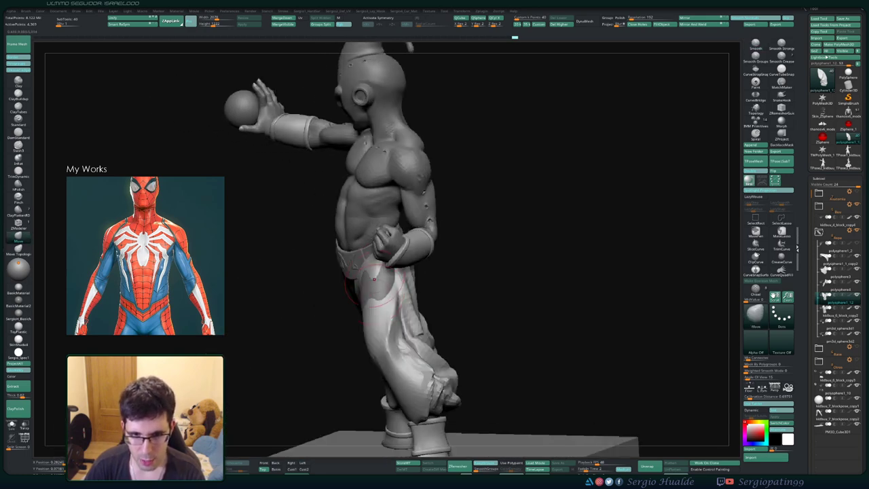
shift+drag(360, 292, 363, 309)
- Move the left trouser leg's upper thigh surface and outer edge to refine its shape below the hip
mouse_move(435, 313)
right_down()
mouse_move(380, 305)
mouse_move(407, 317)
right_up()
drag(396, 284, 394, 286)
right_drag(333, 289, 385, 285)
drag(380, 288, 383, 302)
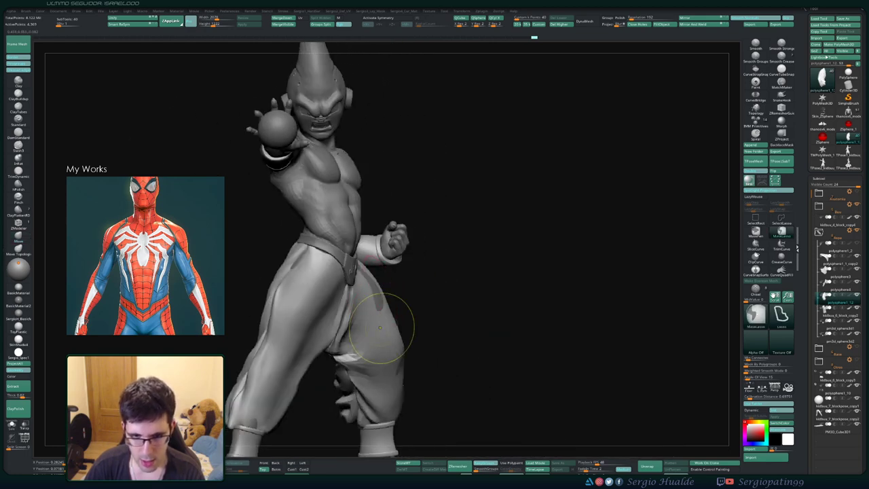
ctrl+right_drag(383, 322, 381, 275)
mouse_move(366, 339)
right_down()
mouse_move(390, 343)
mouse_move(367, 356)
mouse_move(351, 352)
mouse_move(498, 363)
right_up()
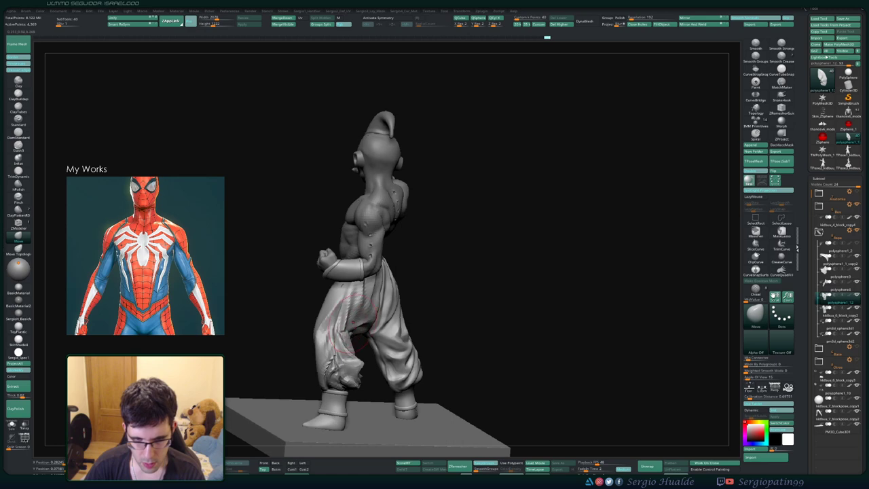
- Shape the inner thigh of the left trouser leg with the Move brush and smooth it near the crotch
mouse_move(353, 322)
right_down()
mouse_move(391, 343)
mouse_move(420, 323)
mouse_move(414, 339)
mouse_move(373, 339)
right_up()
mouse_move(373, 340)
ctrl+right_down()
mouse_move(374, 360)
mouse_move(378, 349)
ctrl+right_up()
drag(378, 349, 380, 338)
right_drag(390, 335, 373, 340)
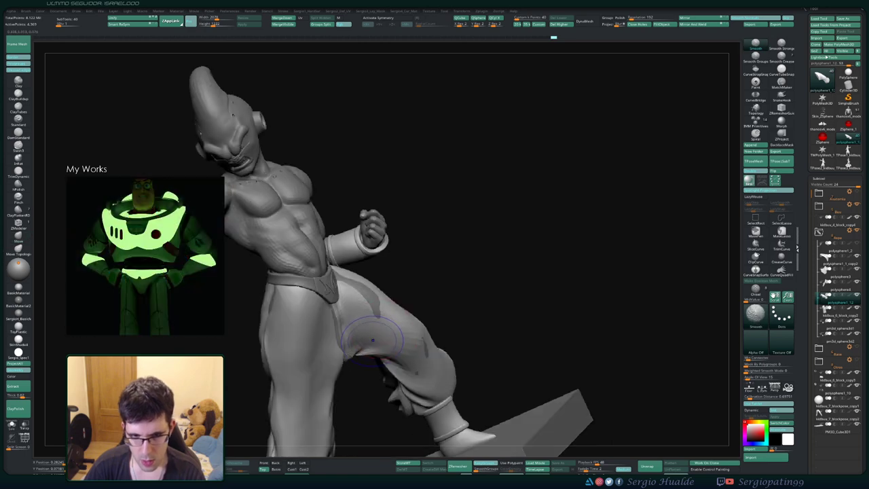
mouse_move(372, 340)
shift+mouse_down()
mouse_move(367, 349)
mouse_move(382, 354)
shift+mouse_up()
- Work a fold across the left trouser leg's inner thigh with the Standard brush and soften it
right_drag(357, 367, 384, 349)
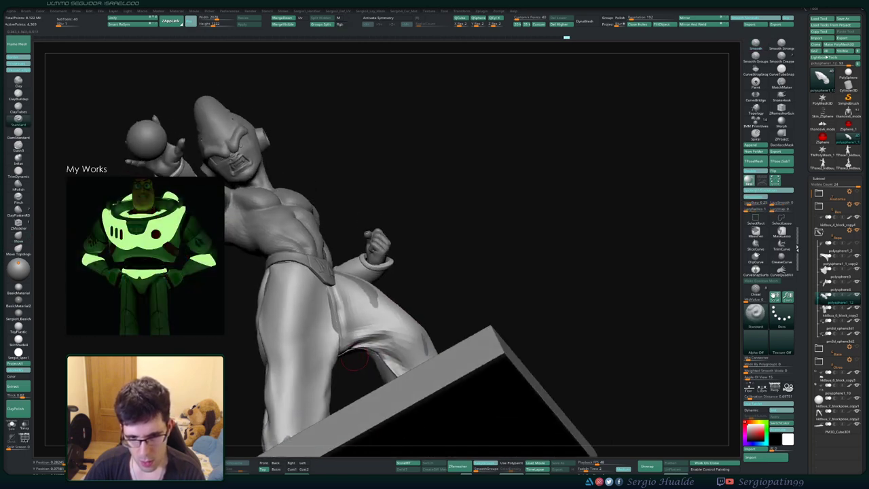
shift+drag(381, 348, 406, 349)
right_drag(405, 367, 390, 355)
- Nudge the folded underside of the left thigh with the Move brush and check the figure from the front
key(b)
key(m)
key(v)
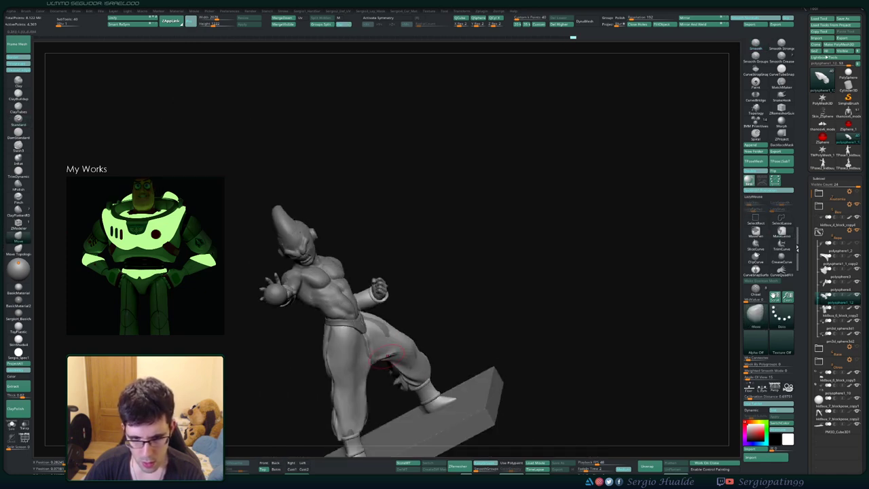
drag(392, 353, 395, 351)
shift+right_drag(395, 352, 398, 355)
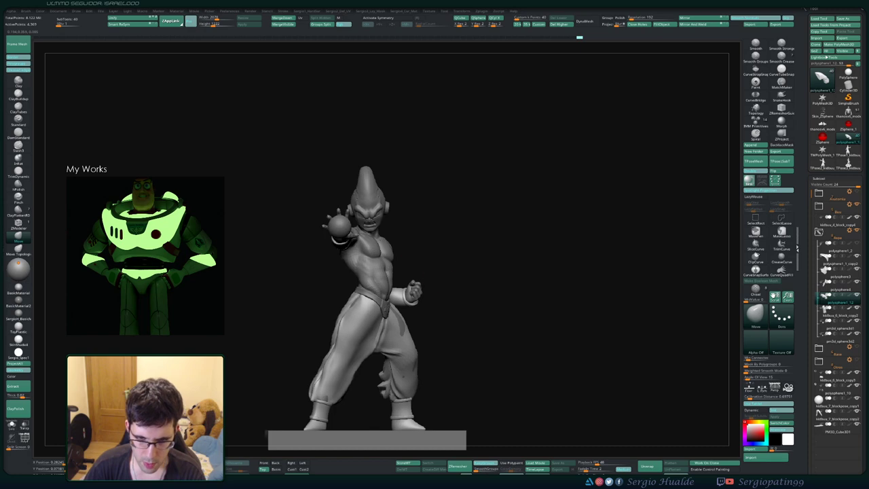
- Smooth the fold on the left inner thigh below the crotch and refine it with the Standard brush
mouse_move(435, 292)
right_down()
mouse_move(438, 321)
mouse_move(438, 294)
mouse_move(413, 261)
right_up()
ctrl+right_drag(413, 261, 407, 331)
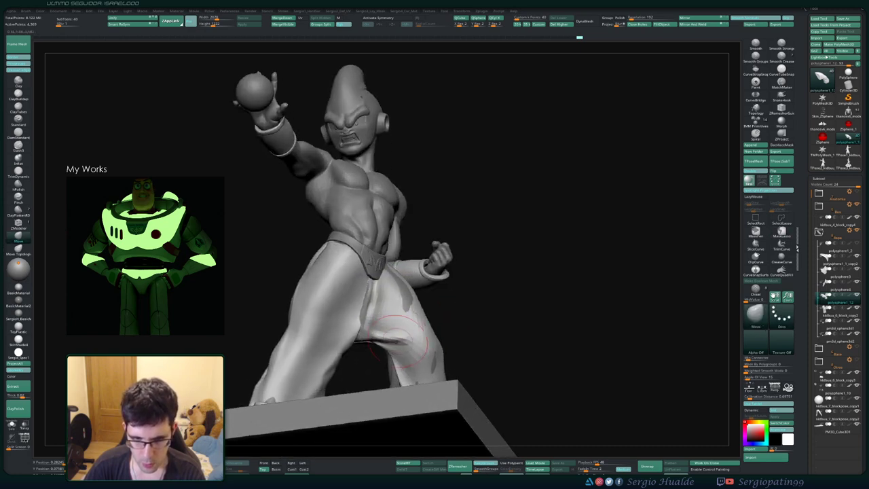
shift+drag(407, 333, 389, 333)
right_drag(388, 334, 403, 344)
key(b)
key(s)
key(t)
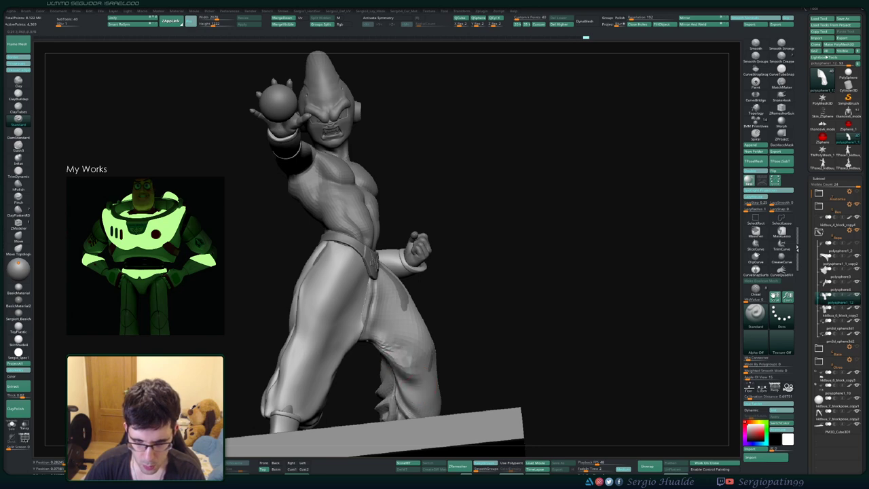
- Pull the left trouser leg's inner edge below the crotch into a cleaner curve with the Move brush
right_drag(428, 334, 388, 354)
key(b)
key(m)
key(v)
drag(383, 349, 408, 346)
right_drag(410, 372, 434, 352)
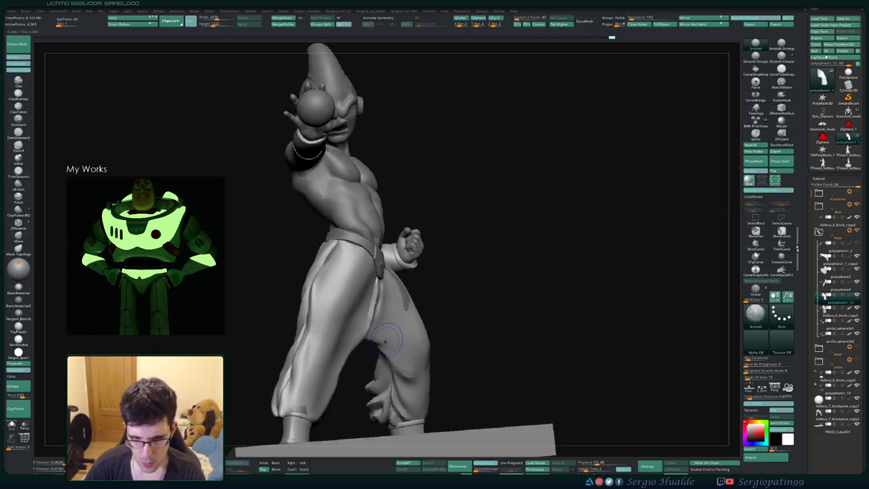
right_drag(385, 342, 340, 346)
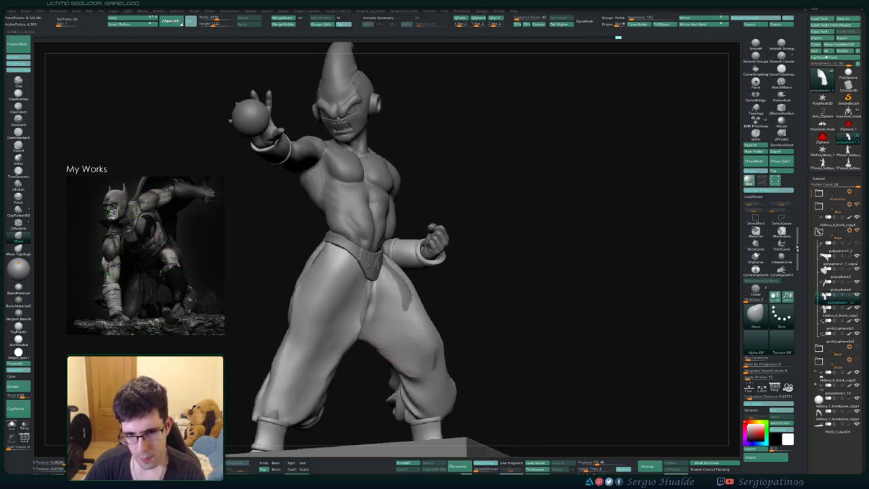
drag(388, 349, 395, 350)
mouse_move(395, 351)
ctrl+right_down()
mouse_move(399, 332)
mouse_move(397, 370)
ctrl+right_up()
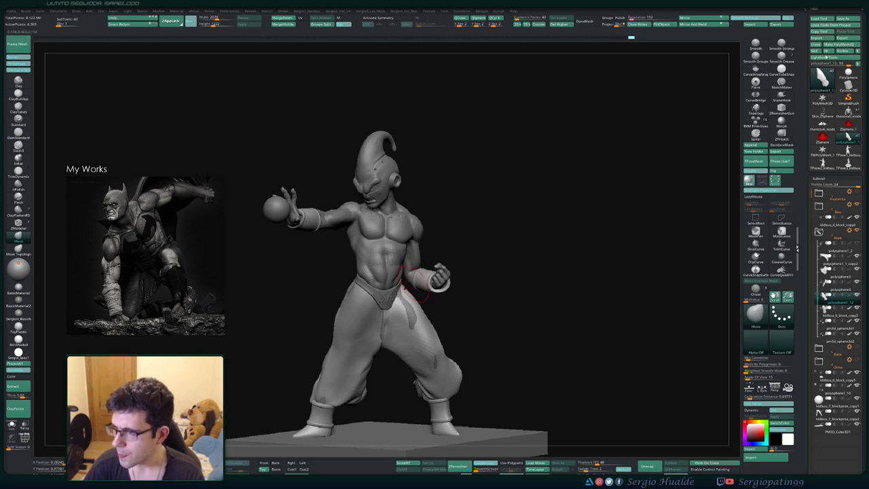
- Show the sculpted rocky base under the figure and hide the flat slab base
mouse_move(412, 296)
right_down()
mouse_move(422, 290)
mouse_move(420, 331)
right_up()
right_drag(406, 256, 486, 256)
ctrl+right_drag(435, 308, 426, 248)
right_drag(427, 248, 512, 257)
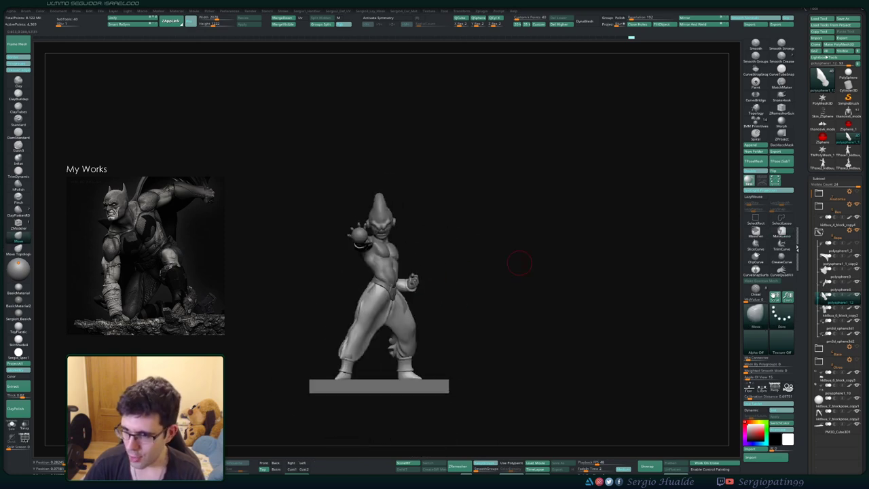
click(856, 347)
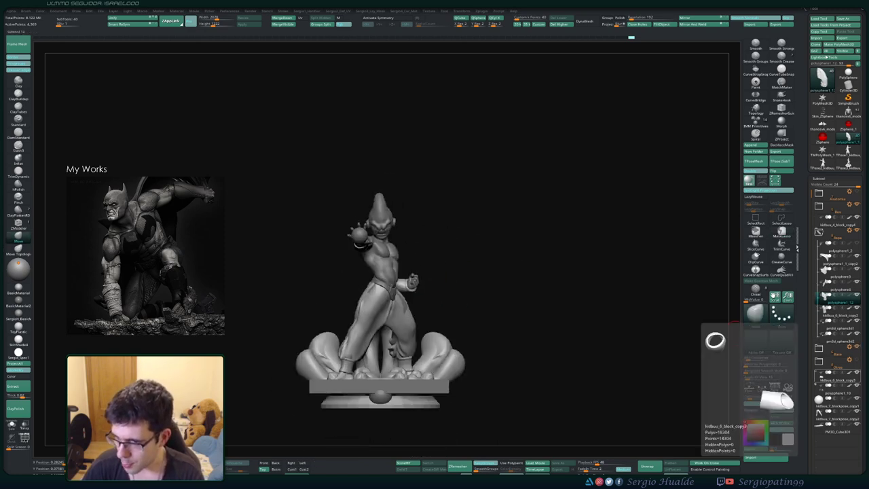
click(856, 424)
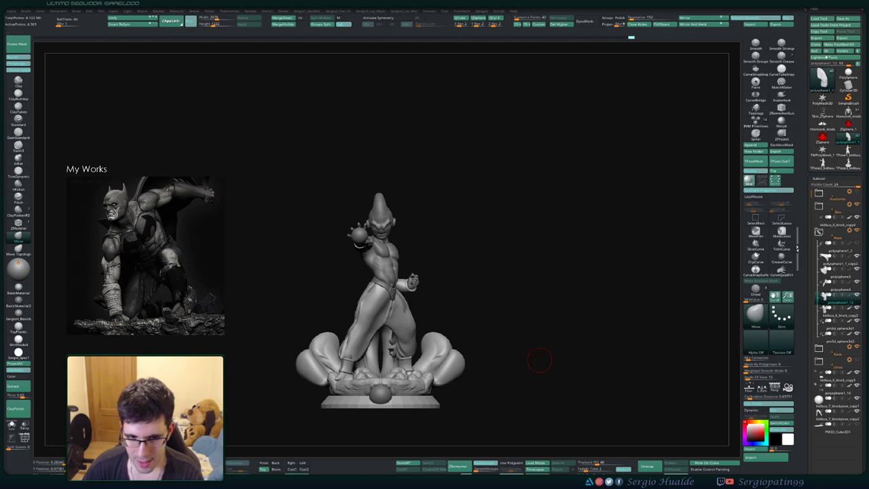
- Select all pieces of the sculpted base, including rocks, plinth and petal-like shapes, for a joint gizmo transformation
mouse_move(411, 351)
right_down()
mouse_move(412, 363)
mouse_move(388, 371)
mouse_move(403, 362)
mouse_move(408, 374)
mouse_move(403, 332)
right_up()
mouse_move(403, 333)
right_down()
mouse_move(402, 354)
mouse_move(424, 277)
mouse_move(418, 357)
right_up()
alt+click(406, 355)
key(w)
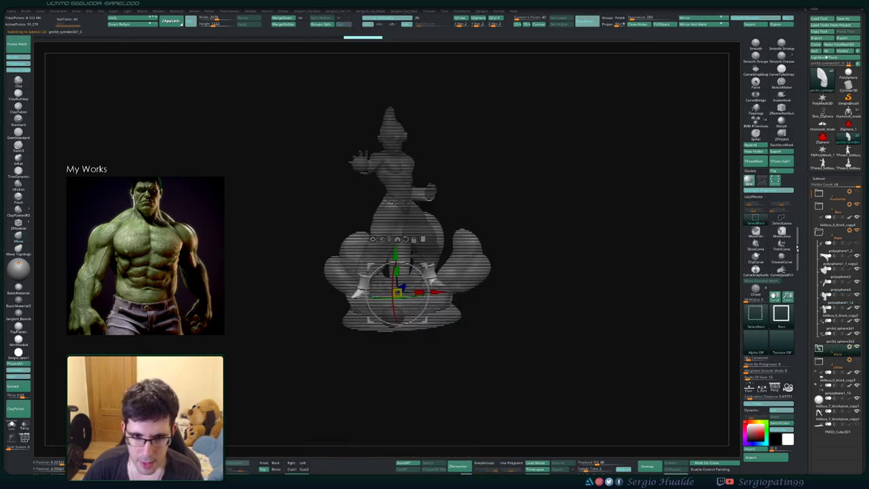
ctrl+shift+click(433, 279)
ctrl+shift+click(433, 280)
ctrl+shift+click(422, 323)
ctrl+shift+click(425, 305)
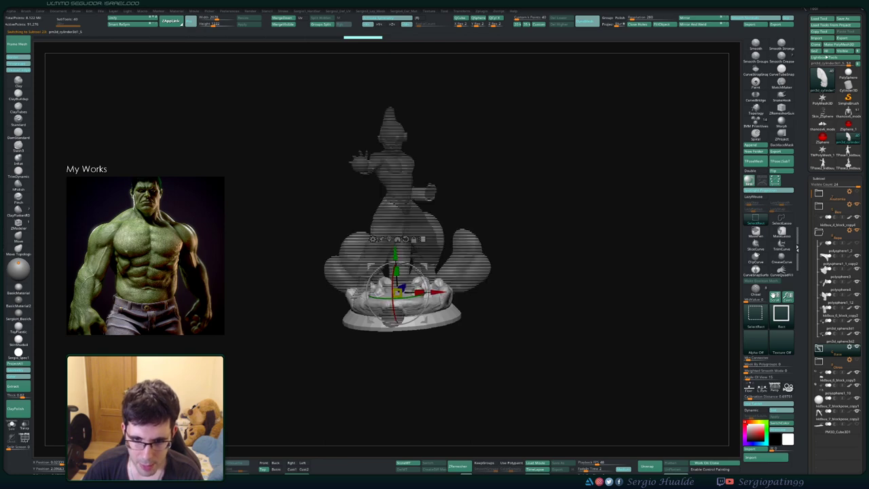
ctrl+right_drag(446, 291, 436, 346)
ctrl+shift+click(310, 352)
right_drag(310, 352, 310, 389)
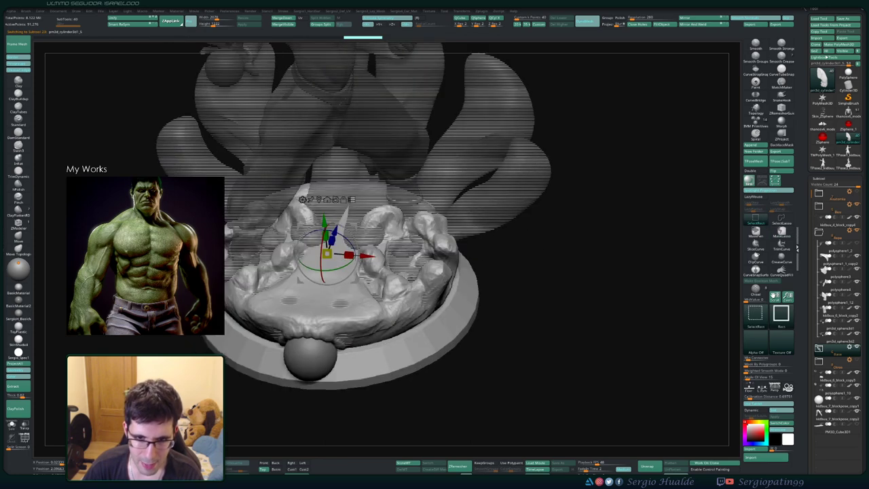
ctrl+shift+click(408, 267)
ctrl+shift+click(462, 202)
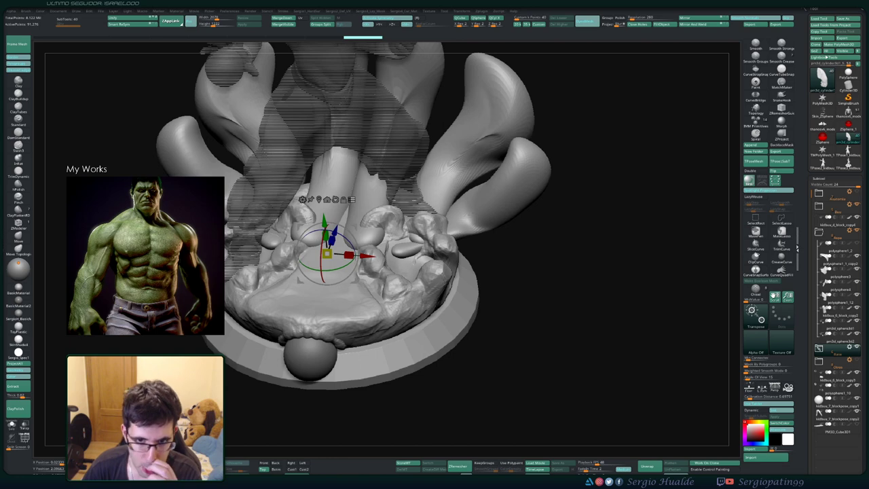
- Show the polyframe, then realign the gizmo and centre it on the underside of the round plinth
right_drag(448, 292, 438, 156)
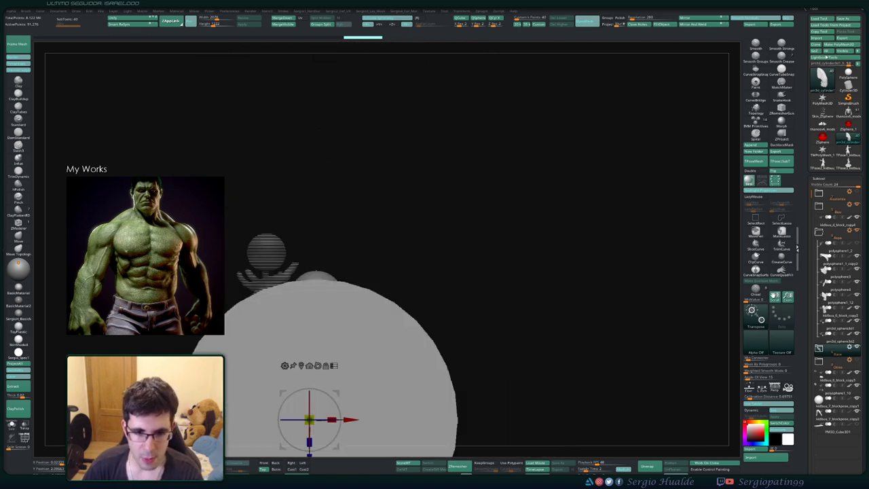
ctrl+right_drag(438, 271, 470, 175)
drag(359, 334, 419, 334)
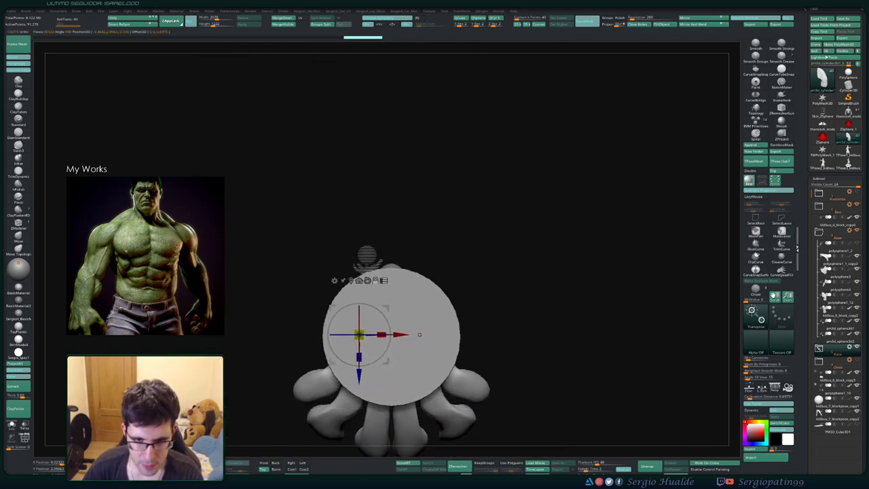
click(367, 280)
click(350, 280)
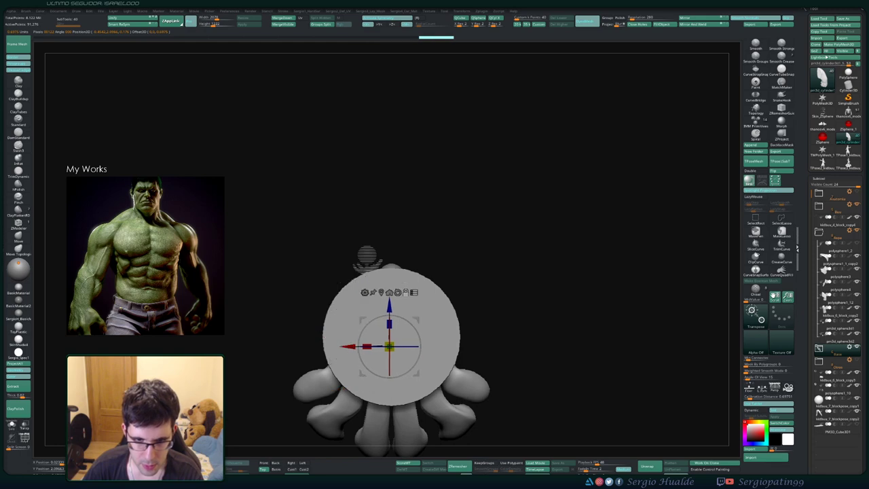
ctrl+right_drag(435, 271, 421, 316)
key(shift+f)
alt+click(400, 312)
alt+drag(421, 330, 359, 362)
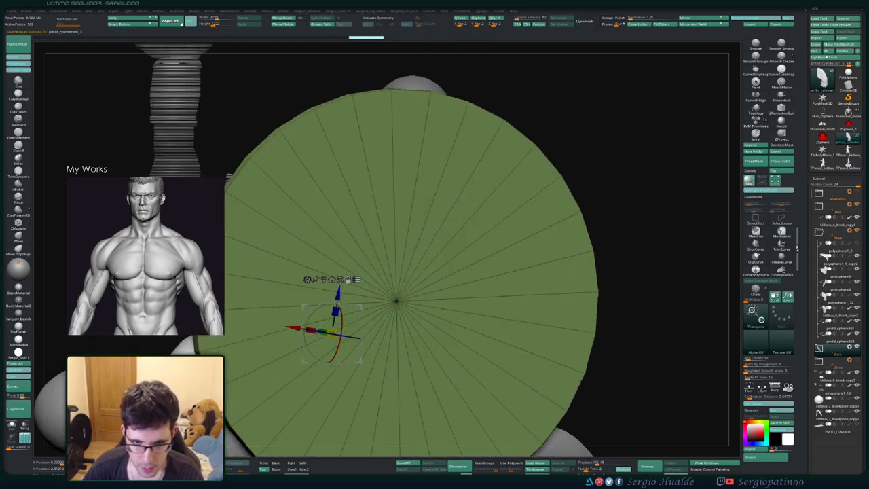
alt+click(398, 300)
ctrl+right_drag(400, 302, 400, 254)
mouse_move(400, 254)
shift+right_down()
mouse_move(390, 261)
mouse_move(401, 322)
mouse_move(393, 332)
shift+right_up()
drag(384, 285, 400, 280)
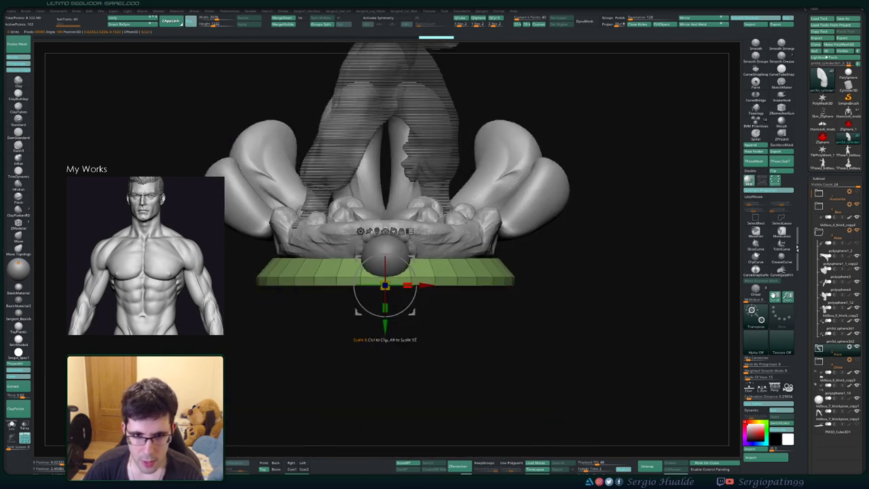
- Raise the gizmo pivot towards the figure's feet, scale the whole base up slightly, and return to Draw mode
ctrl+right_drag(401, 280, 399, 343)
ctrl+right_drag(399, 343, 399, 335)
alt+drag(384, 401, 384, 352)
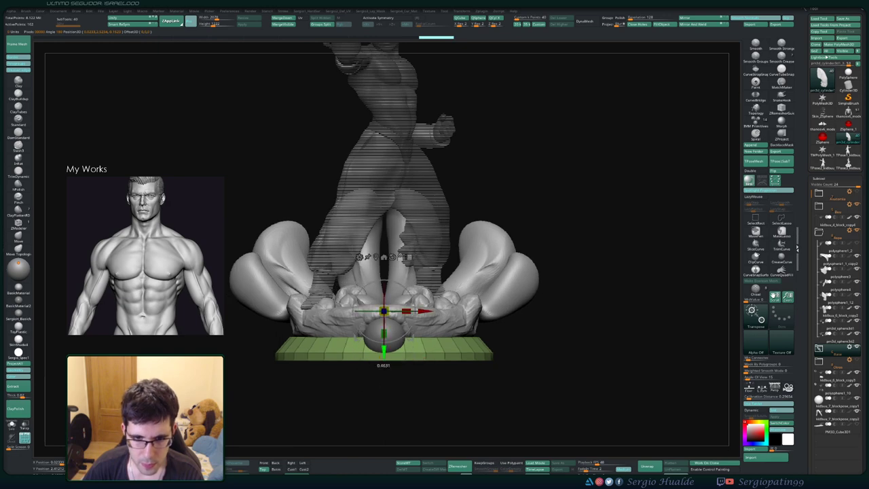
drag(384, 306, 397, 302)
right_drag(396, 302, 397, 374)
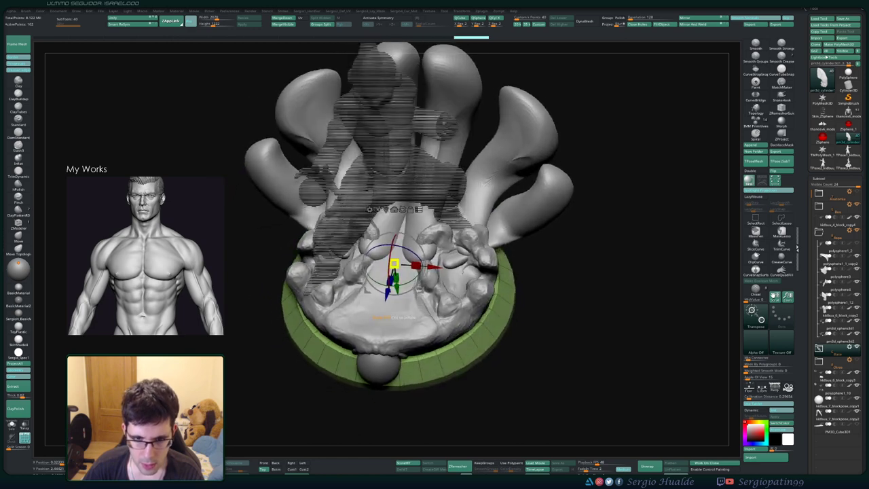
drag(393, 264, 400, 260)
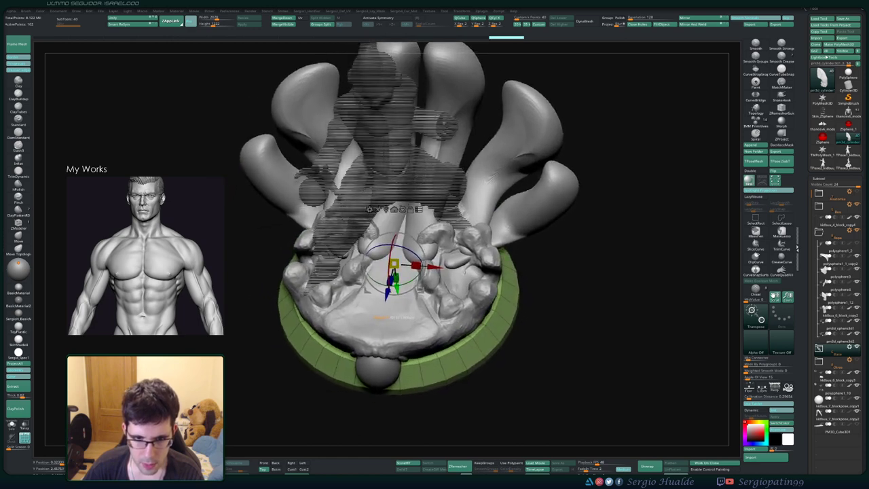
drag(397, 290, 397, 293)
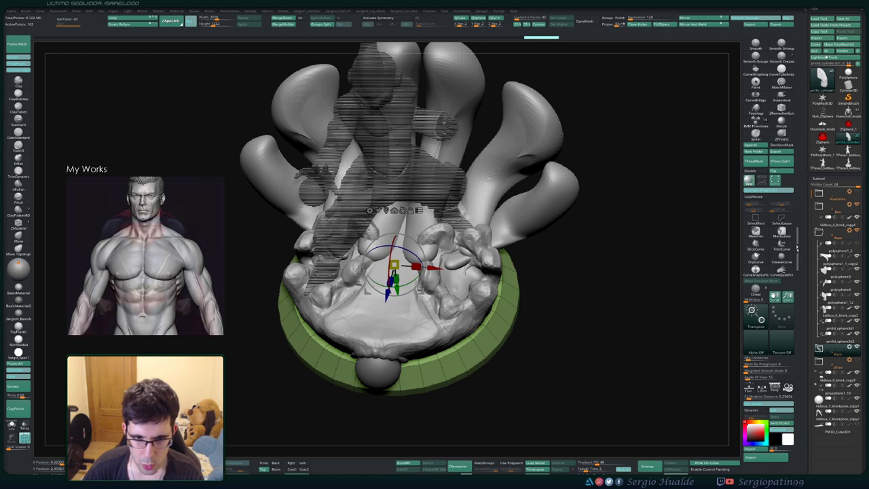
mouse_move(397, 370)
right_down()
mouse_move(388, 314)
mouse_move(394, 252)
mouse_move(486, 259)
right_up()
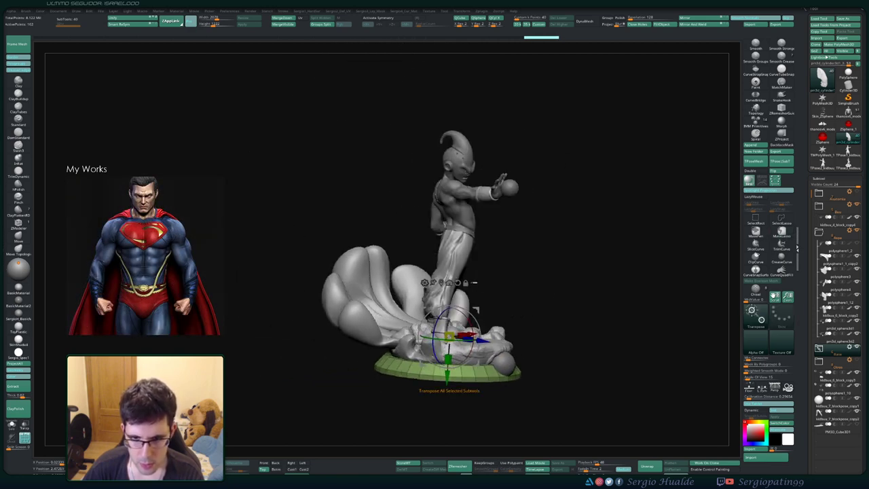
key(q)
- Select the figure's left trouser leg and turn off the polyframe display
ctrl+right_drag(486, 292, 485, 266)
mouse_move(485, 266)
right_down()
mouse_move(473, 268)
mouse_move(478, 278)
mouse_move(471, 275)
mouse_move(469, 303)
right_up()
mouse_move(443, 296)
right_down()
mouse_move(422, 306)
mouse_move(433, 303)
right_up()
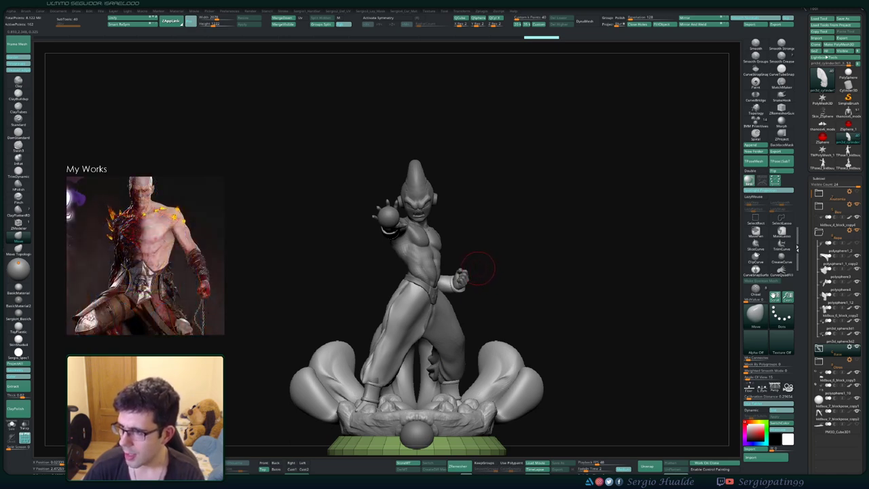
drag(486, 263, 414, 289)
alt+click(397, 320)
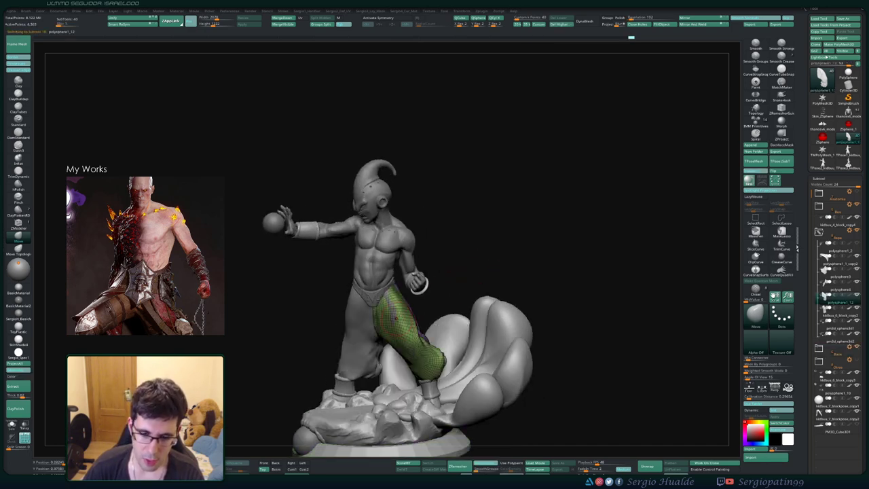
ctrl+right_drag(399, 322, 425, 290)
key(shift+f)
- Inspect the left trouser leg in isolation, restore the whole figure, and smooth the folds around its knee
alt+click(379, 370)
mouse_move(379, 378)
ctrl+right_down()
mouse_move(384, 402)
mouse_move(376, 358)
mouse_move(386, 377)
mouse_move(399, 334)
mouse_move(485, 331)
ctrl+right_up()
right_drag(380, 330, 424, 342)
mouse_move(424, 342)
right_down()
mouse_move(433, 344)
mouse_move(380, 374)
mouse_move(382, 365)
mouse_move(407, 363)
mouse_move(378, 380)
mouse_move(365, 370)
right_up()
alt+click(349, 353)
key(alt+s)
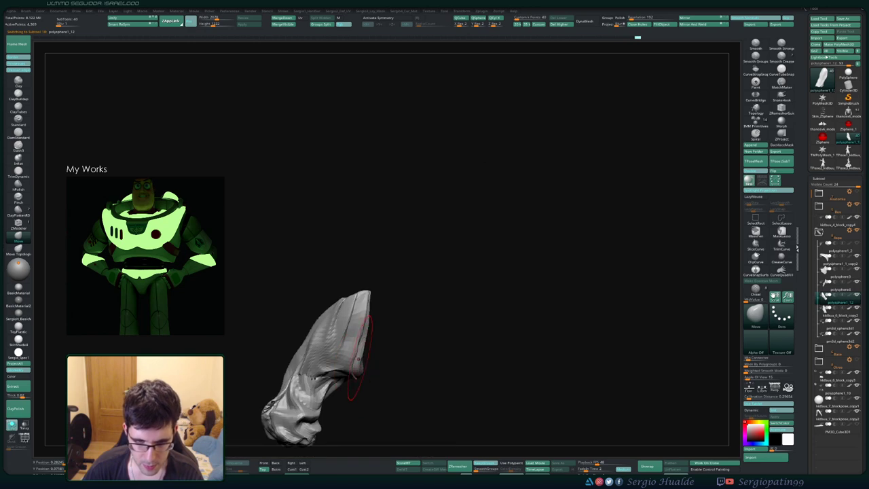
key(alt+s)
key(s)
mouse_move(367, 353)
right_down()
mouse_move(313, 350)
mouse_move(424, 380)
right_up()
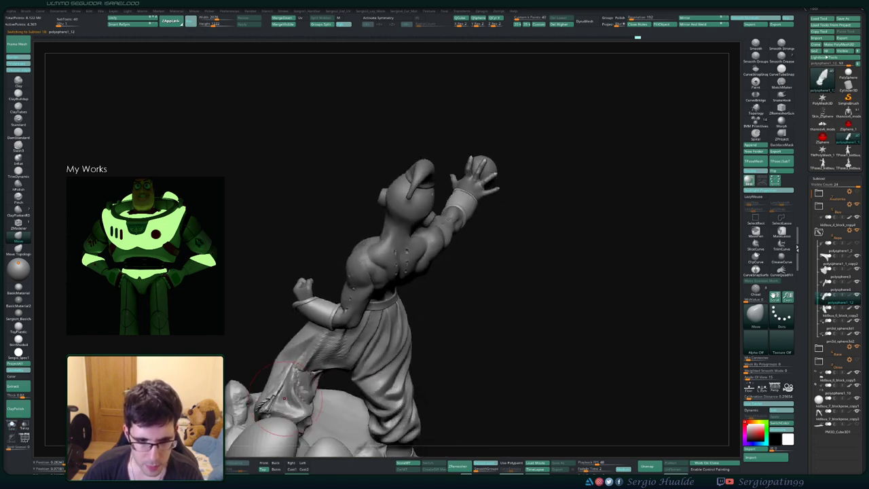
shift+drag(281, 391, 248, 412)
- Select the sphere at the front of the base and toggle symmetry for sculpting on it
mouse_move(248, 401)
right_down()
mouse_move(316, 363)
mouse_move(267, 374)
mouse_move(305, 369)
mouse_move(281, 347)
mouse_move(329, 395)
mouse_move(353, 388)
right_up()
mouse_move(353, 388)
ctrl+right_down()
mouse_move(326, 394)
mouse_move(330, 342)
mouse_move(353, 313)
mouse_move(377, 330)
mouse_move(333, 363)
mouse_move(344, 254)
ctrl+right_up()
ctrl+right_drag(344, 254, 349, 398)
alt+click(314, 376)
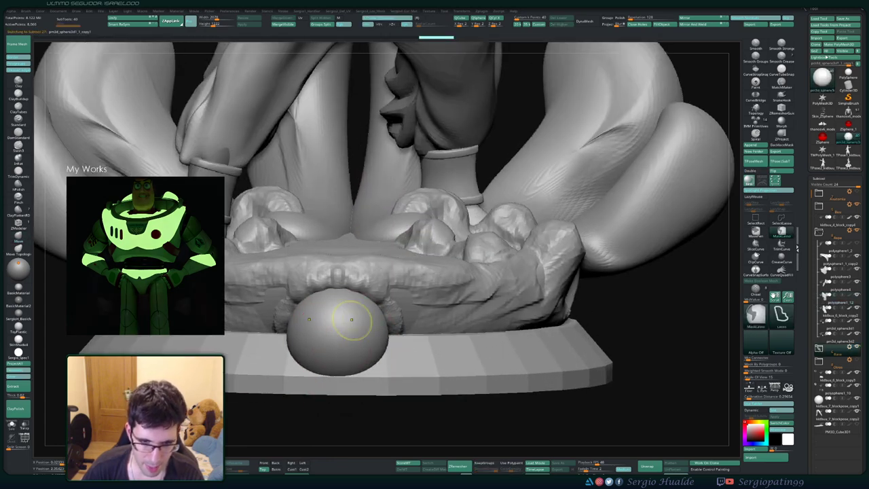
mouse_move(352, 320)
ctrl+right_down()
mouse_move(341, 337)
mouse_move(317, 326)
ctrl+right_up()
key(x)
click(326, 307)
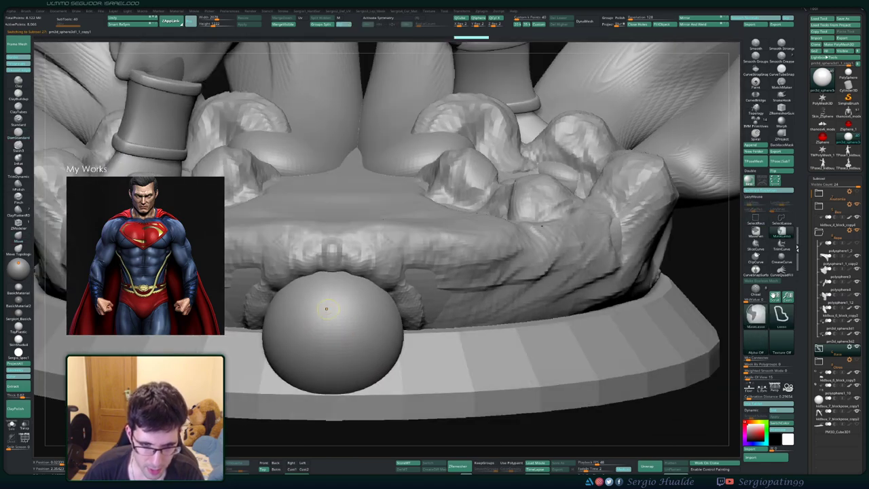
- Block in a five-pointed star on the front sphere with the ClayBuildup brush
key(ctrl+z)
key(b)
key(c)
key(b)
key(s)
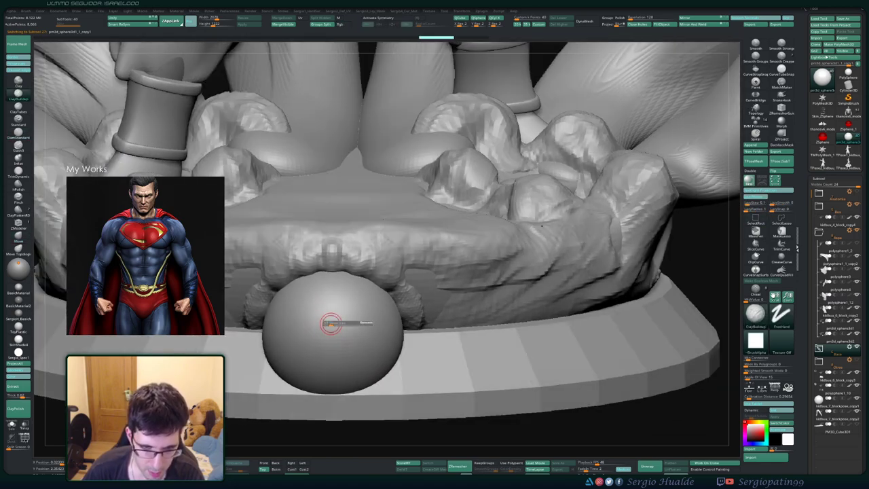
key(ctrl+z)
mouse_move(332, 306)
alt+mouse_down()
mouse_move(307, 328)
mouse_move(365, 321)
mouse_move(316, 364)
mouse_move(354, 367)
mouse_move(332, 356)
mouse_move(316, 370)
alt+mouse_up()
mouse_move(301, 338)
mouse_down()
mouse_move(310, 349)
mouse_move(334, 303)
mouse_up()
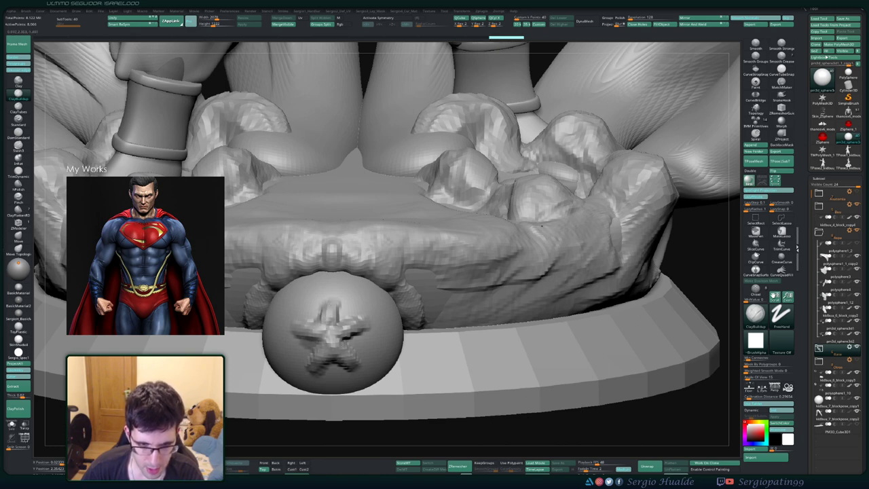
drag(359, 331, 346, 345)
- Sharpen the star's edges on the front sphere with the DamStandard brush at a lower setting
key(2)
key(space)
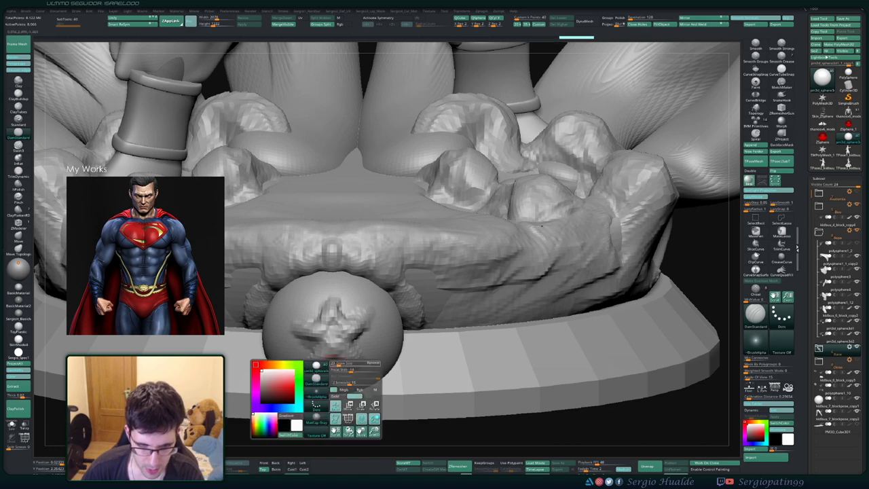
drag(359, 384, 349, 384)
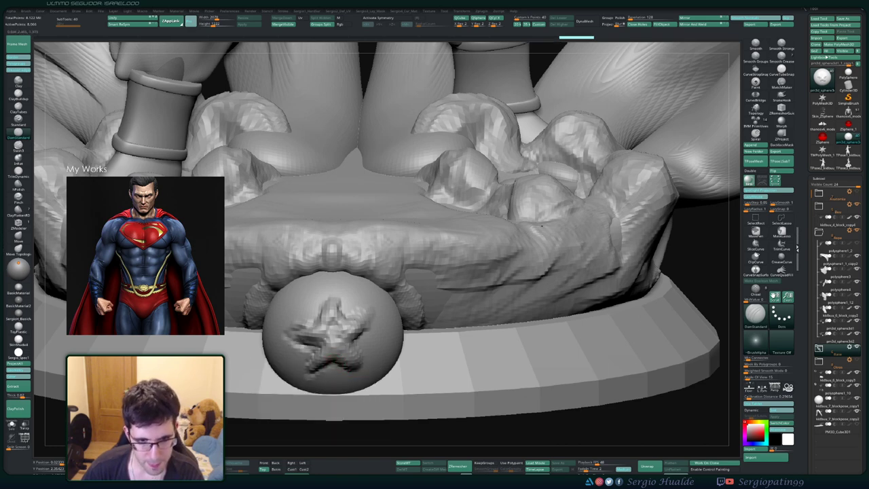
mouse_move(304, 325)
mouse_down()
mouse_move(326, 297)
mouse_move(342, 314)
mouse_move(370, 310)
mouse_up()
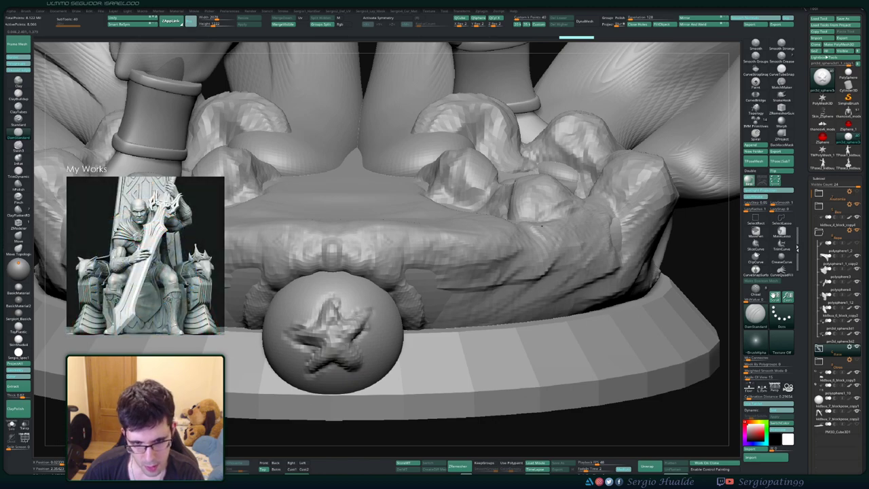
- Smooth the star and the surrounding surface of the front sphere, and check the whole statue from the front
mouse_move(542, 226)
ctrl+right_down()
mouse_move(369, 336)
mouse_move(352, 336)
ctrl+right_up()
ctrl+right_drag(351, 336, 367, 370)
shift+drag(350, 346, 357, 354)
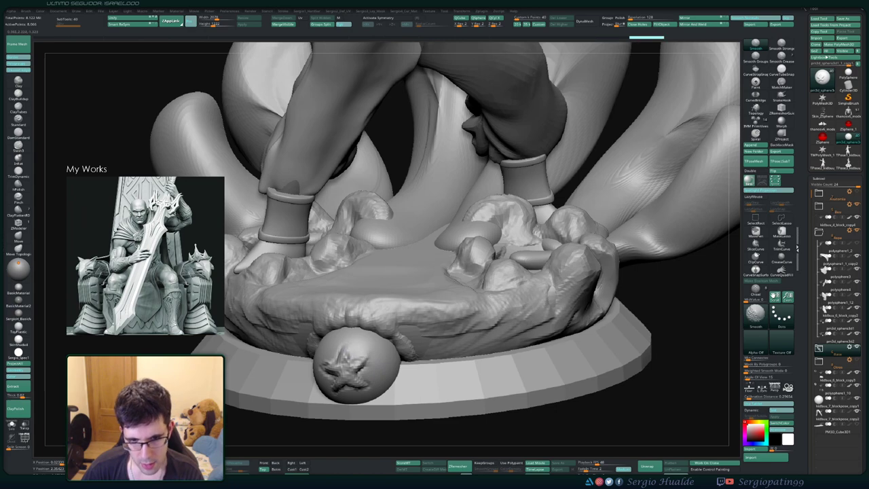
right_drag(360, 356, 419, 330)
shift+drag(323, 370, 321, 378)
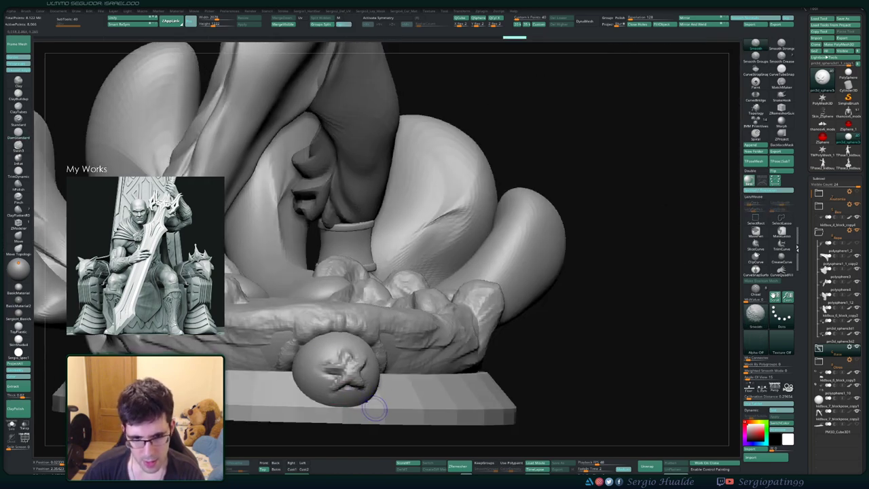
key(f)
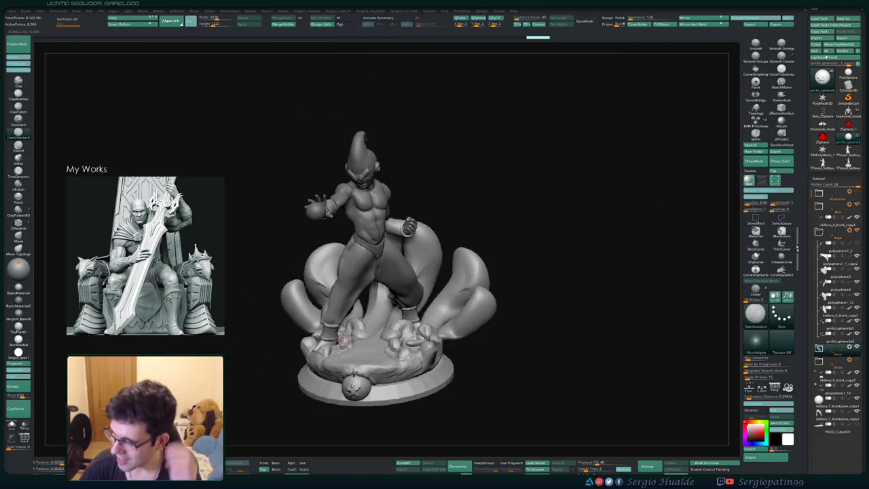
shift+right_drag(337, 361, 350, 370)
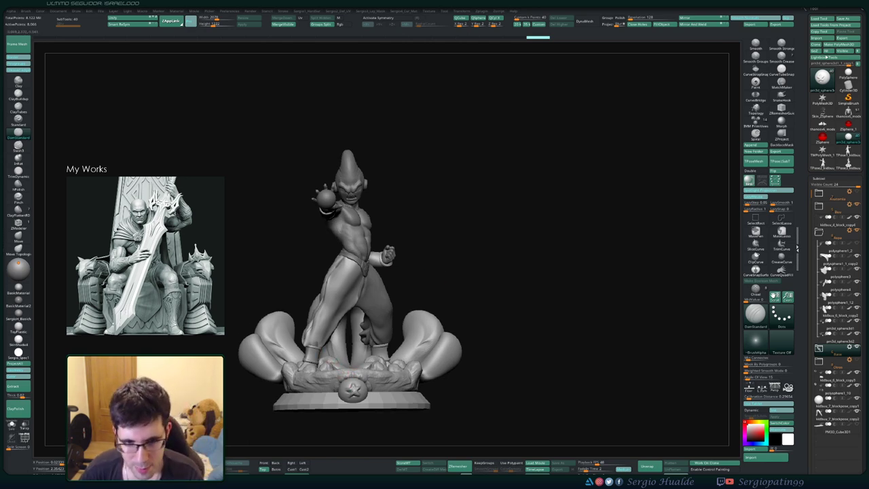
- Switch to the Move brush, then select and isolate the figure's right trouser leg
right_drag(428, 291, 444, 294)
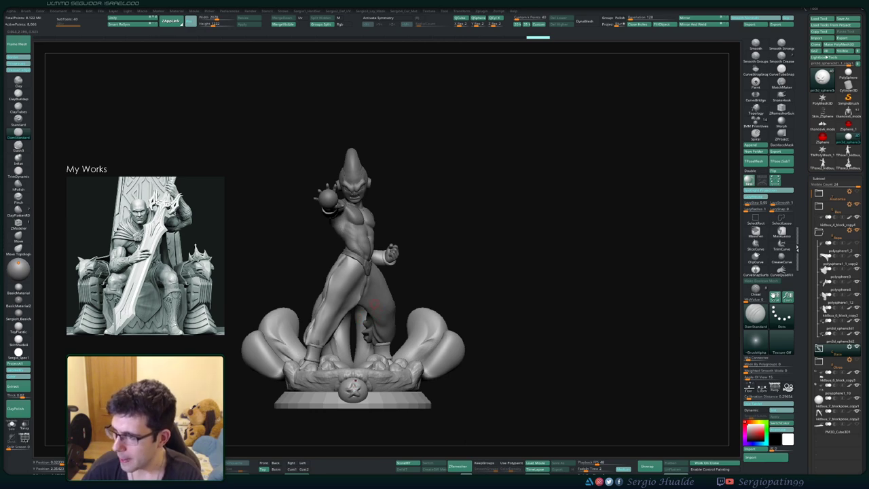
alt+right_drag(373, 302, 393, 302)
mouse_move(475, 258)
right_down()
mouse_move(449, 242)
mouse_move(448, 270)
mouse_move(405, 278)
mouse_move(434, 270)
right_up()
alt+right_drag(415, 208, 414, 277)
key(b)
key(m)
key(v)
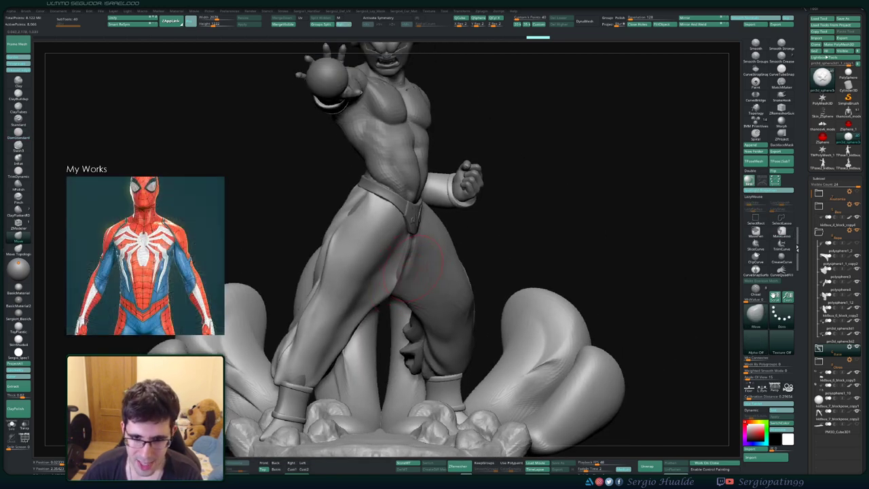
drag(415, 266, 393, 264)
mouse_move(469, 266)
right_down()
mouse_move(399, 266)
mouse_move(440, 270)
right_up()
alt+click(399, 266)
key(alt+s)
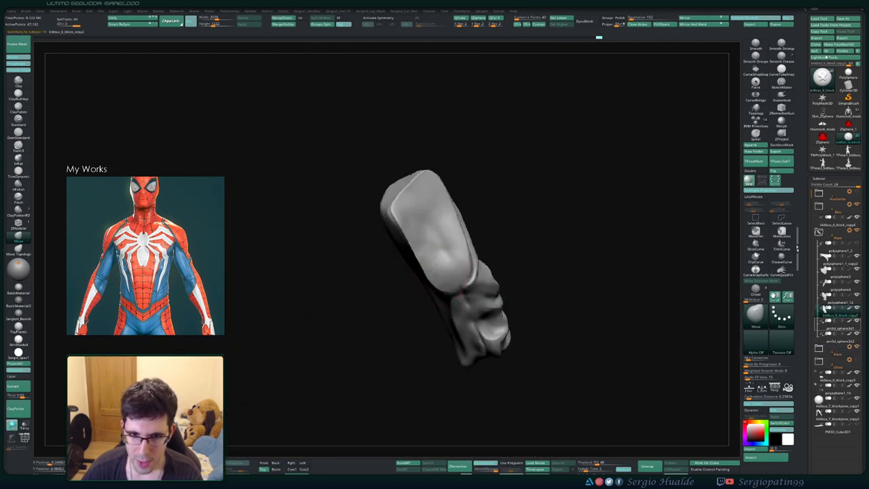
- Adjust the isolated right trouser leg with the Move brush and bring the rest of the statue back into view
drag(435, 267, 425, 263)
mouse_move(422, 263)
right_down()
mouse_move(435, 267)
mouse_move(428, 251)
right_up()
key(alt+s)
drag(425, 265, 423, 286)
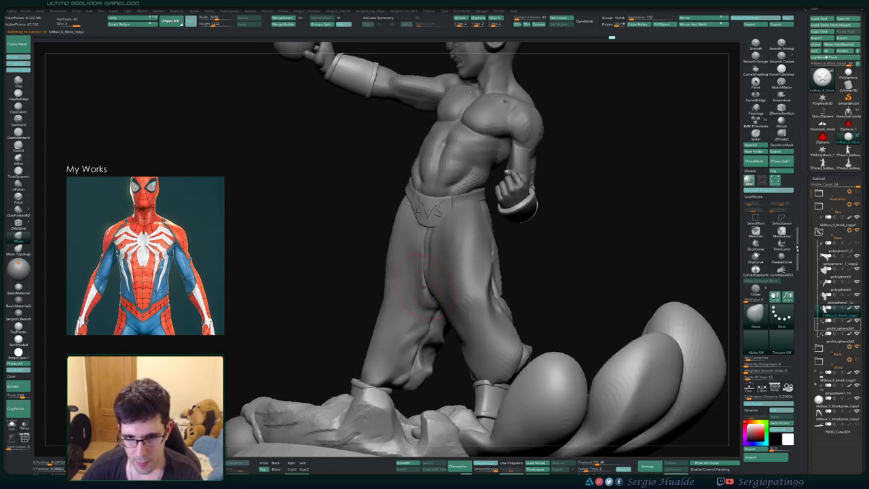
- Resize the Move brush and reshape the upper outer side of the right trouser leg just below the belt
right_drag(424, 270, 434, 265)
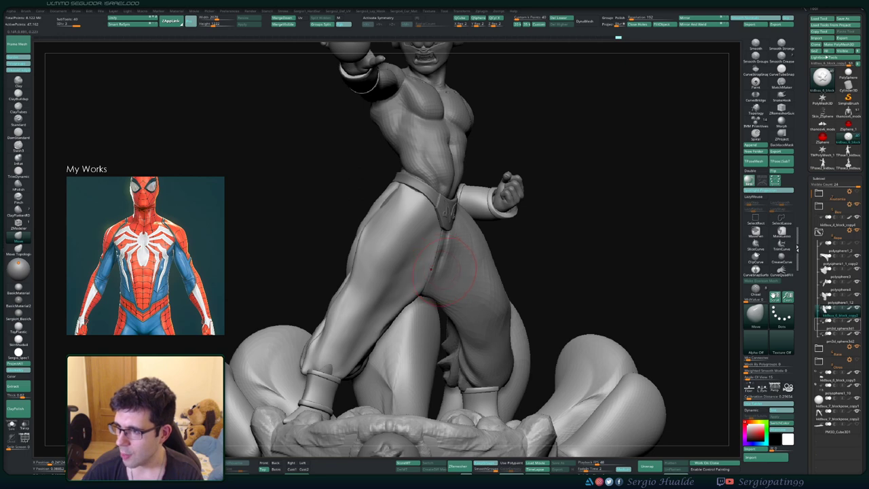
mouse_move(453, 275)
ctrl+right_down()
mouse_move(406, 249)
mouse_move(436, 242)
mouse_move(447, 217)
mouse_move(436, 258)
ctrl+right_up()
key(s)
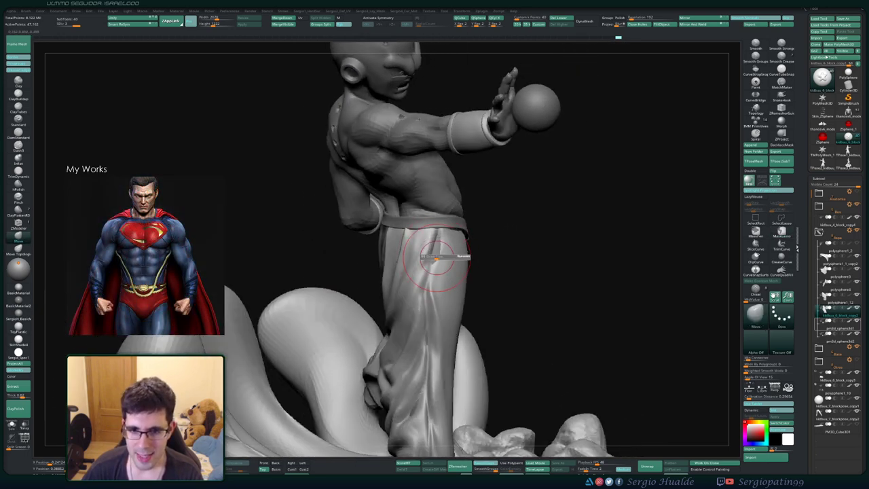
drag(432, 249, 430, 238)
right_drag(440, 252, 433, 261)
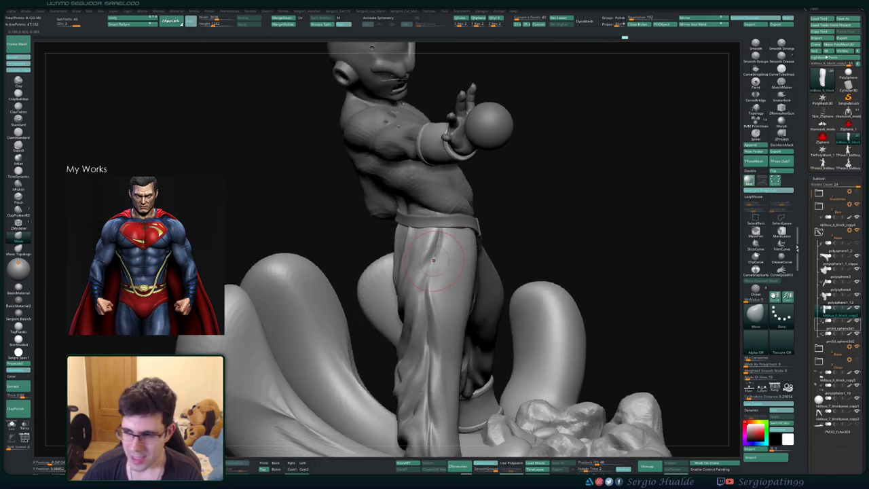
- Flatten the upper folds of the right trouser leg with TrimDynamic and adjust the outer thigh silhouette with the Move brush
key(b)
key(t)
key(d)
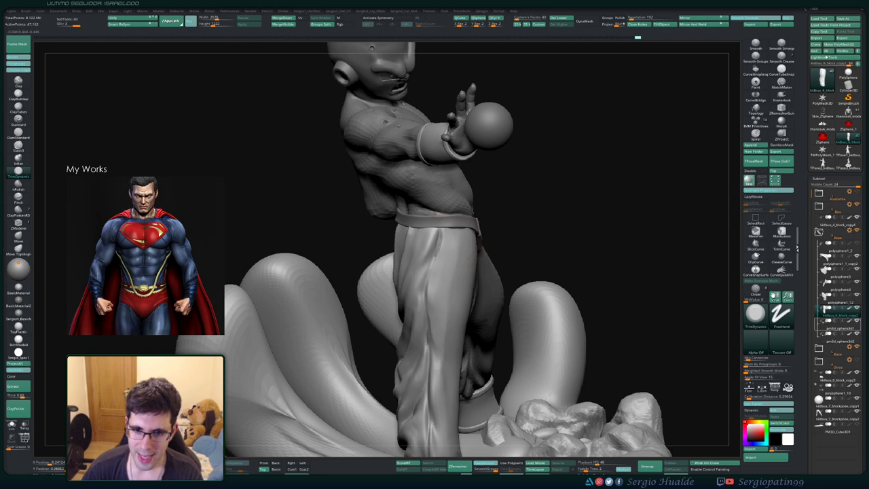
right_drag(447, 286, 436, 285)
key(b)
key(m)
key(v)
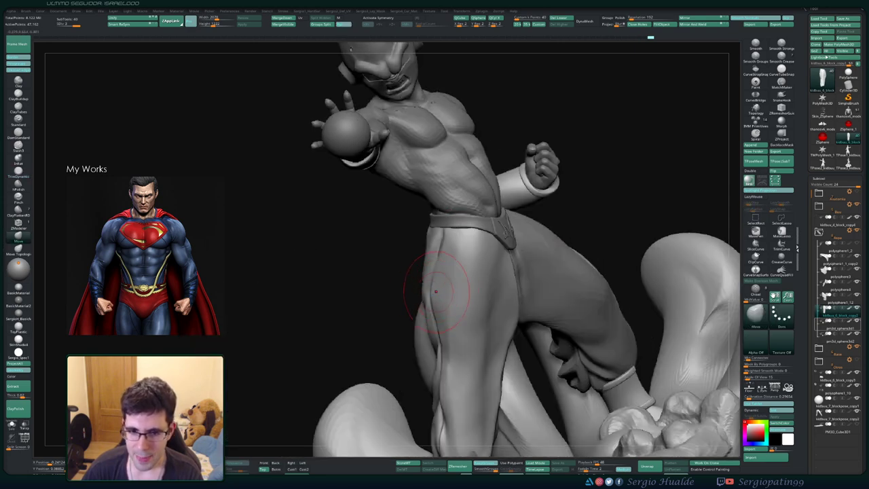
drag(436, 291, 431, 291)
right_drag(434, 285, 461, 251)
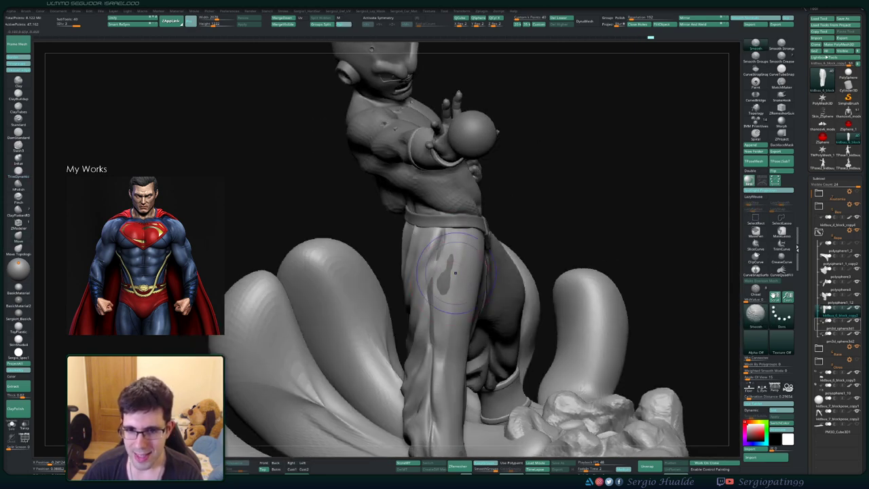
- Smooth the surface of the right trouser leg from the outer thigh down to the knee
shift+drag(445, 265, 445, 291)
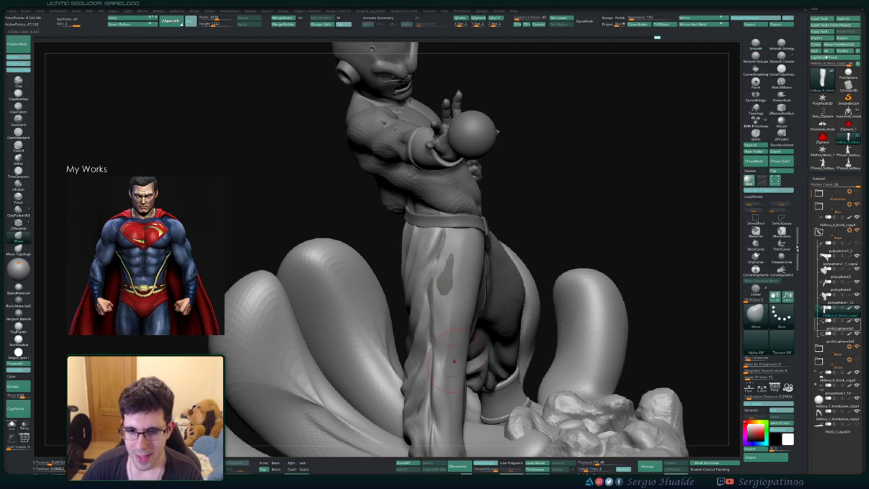
mouse_move(446, 355)
alt+right_down()
mouse_move(444, 301)
mouse_move(434, 305)
alt+right_up()
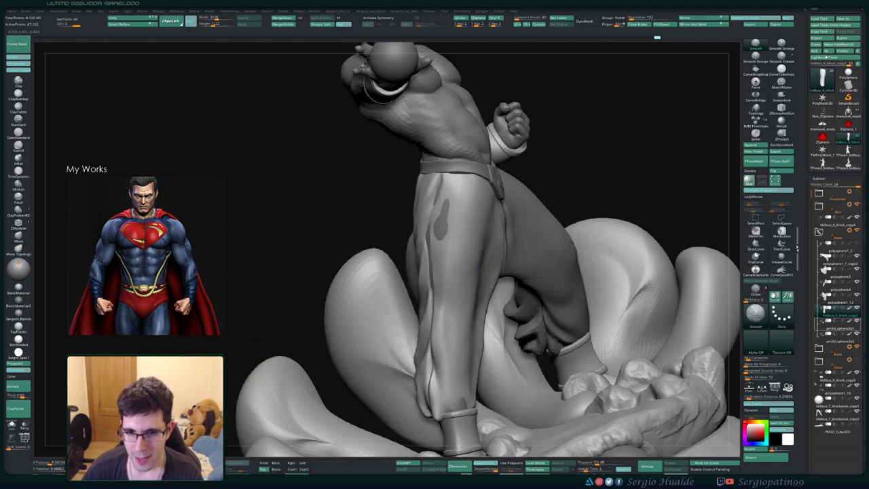
shift+drag(453, 261, 451, 299)
- Define the fold along the front of the lower right trouser leg with TrimDynamic and soften it
mouse_move(452, 314)
right_down()
mouse_move(427, 302)
mouse_move(483, 288)
right_up()
key(b)
key(t)
key(d)
key(s)
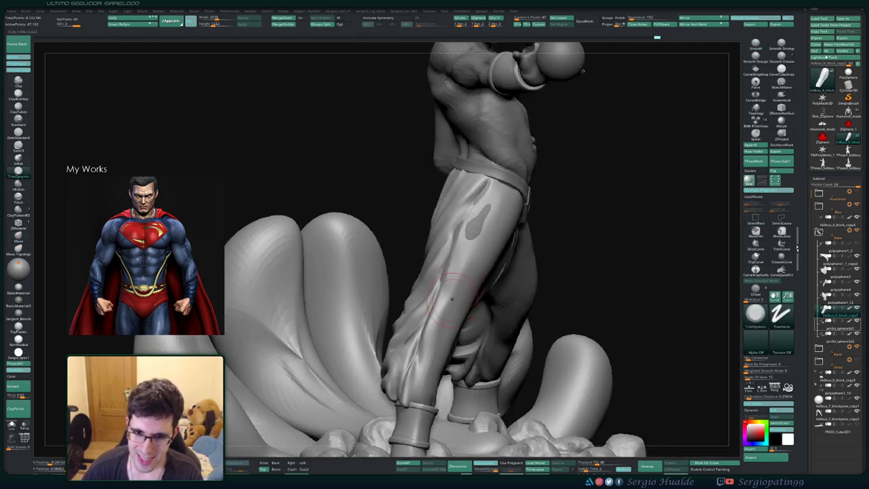
mouse_move(453, 266)
mouse_down()
mouse_move(424, 349)
mouse_move(432, 325)
mouse_move(427, 381)
mouse_up()
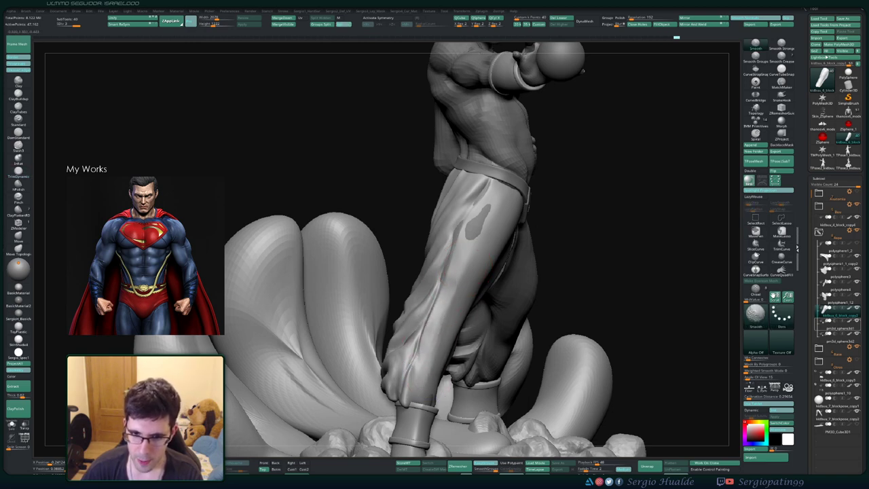
shift+drag(444, 277, 436, 316)
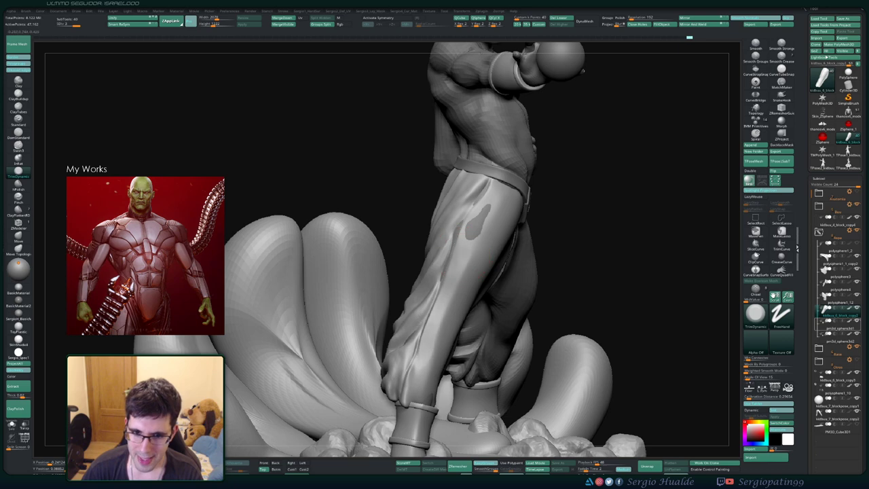
key(shift)
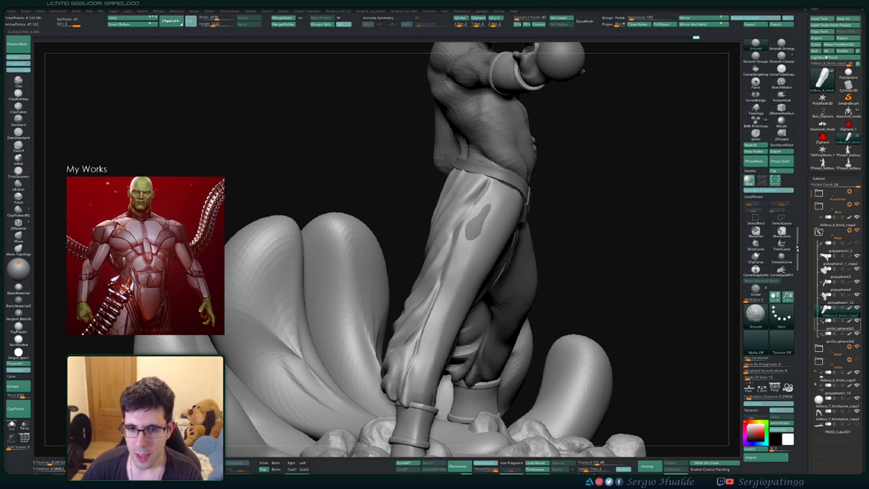
- Smooth the front of the right trouser leg down to the ankle cuff and check the whole statue
drag(582, 70, 479, 88)
shift+drag(477, 268, 449, 347)
mouse_move(448, 351)
ctrl+right_down()
mouse_move(428, 373)
mouse_move(523, 369)
ctrl+right_up()
mouse_move(468, 332)
ctrl+right_down()
mouse_move(423, 370)
mouse_move(394, 373)
ctrl+right_up()
shift+drag(427, 370, 416, 387)
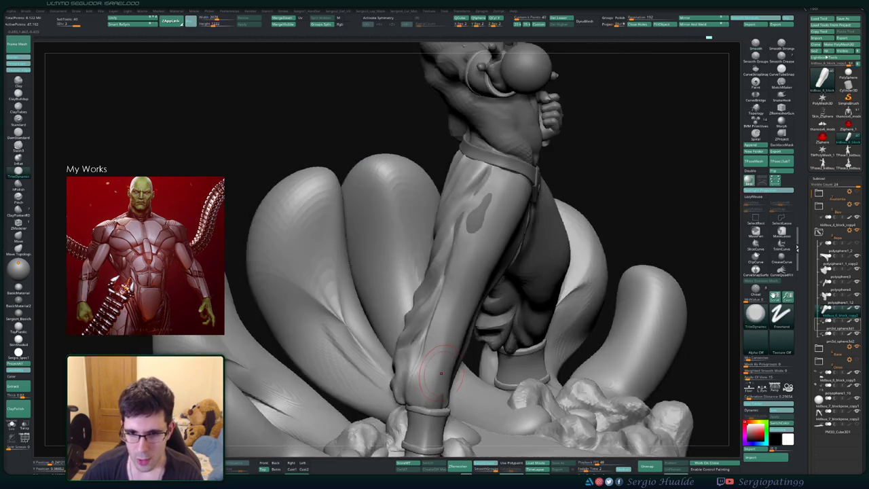
mouse_move(421, 366)
right_down()
mouse_move(367, 363)
mouse_move(367, 329)
mouse_move(451, 349)
mouse_move(453, 271)
right_up()
mouse_move(454, 272)
right_down()
mouse_move(445, 326)
mouse_move(458, 311)
right_up()
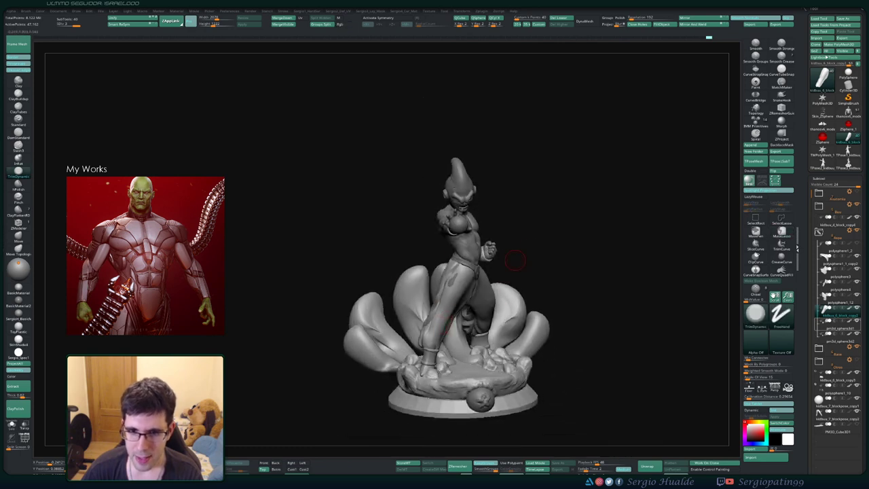
mouse_move(514, 254)
right_down()
mouse_move(577, 258)
mouse_move(475, 261)
mouse_move(519, 264)
mouse_move(519, 306)
mouse_move(563, 302)
mouse_move(503, 359)
right_up()
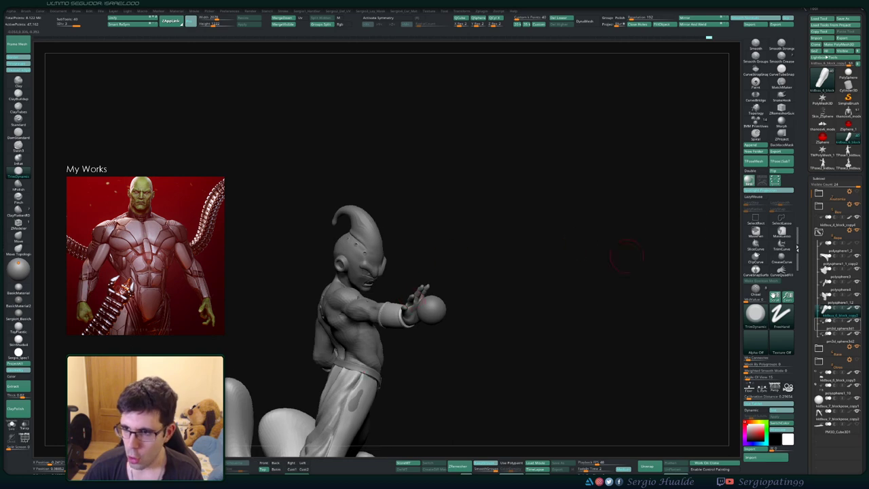
- Append a Ring3D primitive to the statue and select it for transforming
click(750, 145)
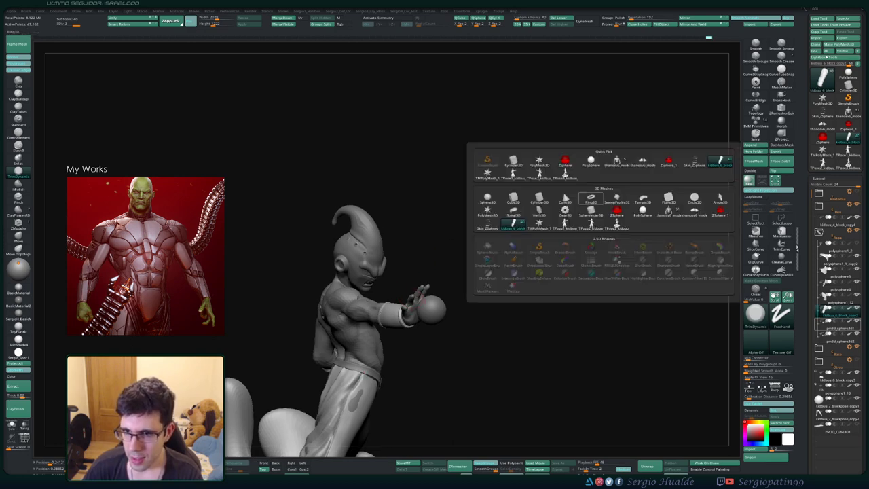
click(590, 199)
alt+click(394, 335)
shift+right_drag(468, 339, 435, 319)
key(w)
- Scale the ring down and move it in front of the outstretched hand so it surrounds the energy ball
drag(306, 377, 430, 316)
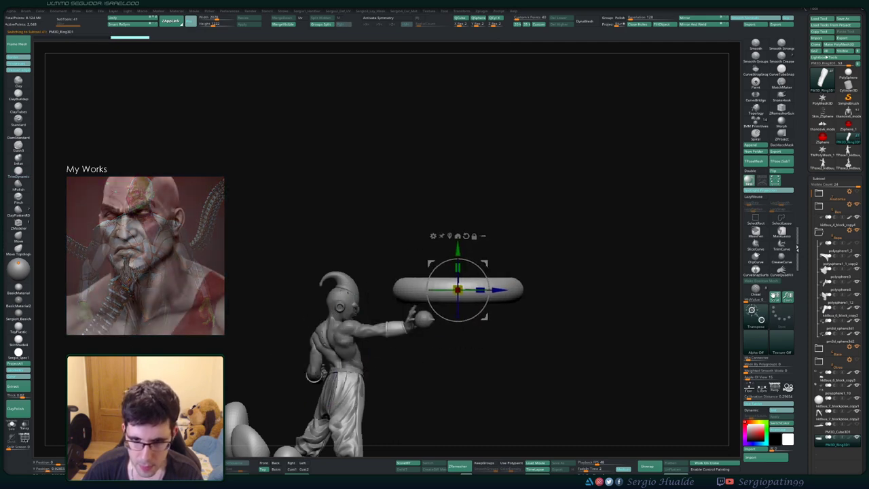
drag(458, 290, 394, 290)
ctrl+right_drag(394, 289, 407, 333)
right_drag(407, 332, 326, 332)
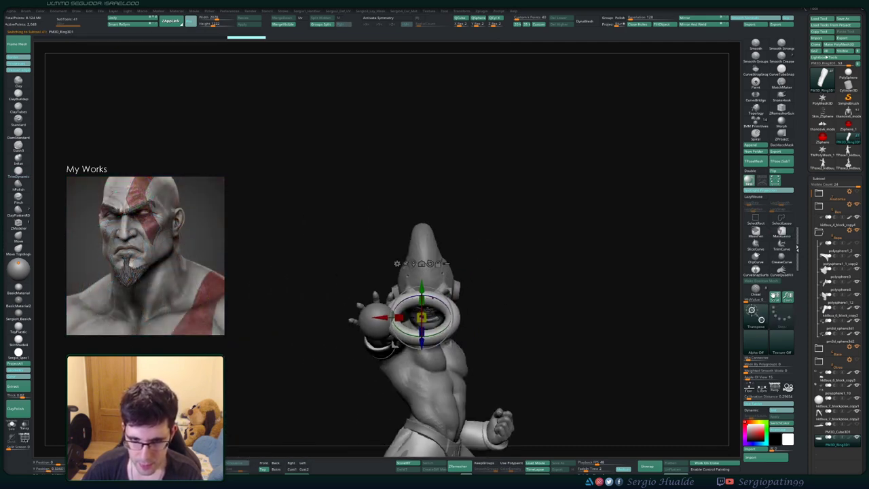
drag(382, 317, 338, 317)
- Thin the ring's tube with a negative Inflate deformation
key(1)
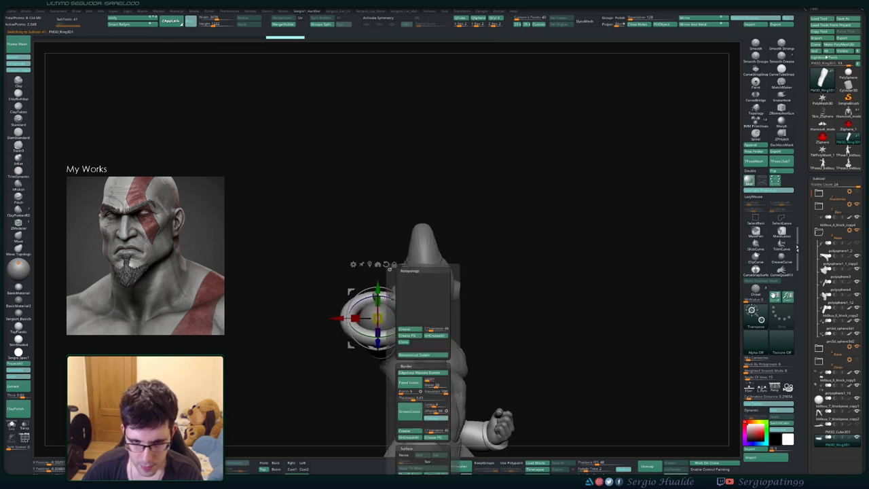
key(2)
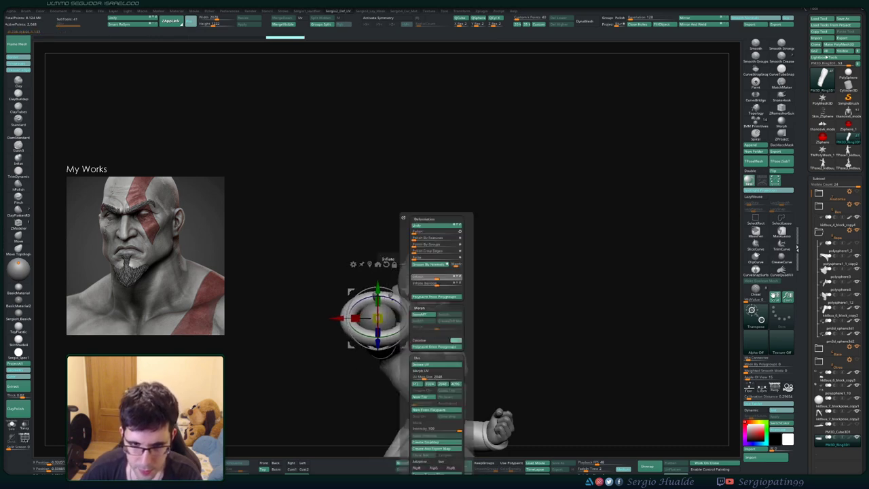
drag(436, 277, 430, 277)
key(q)
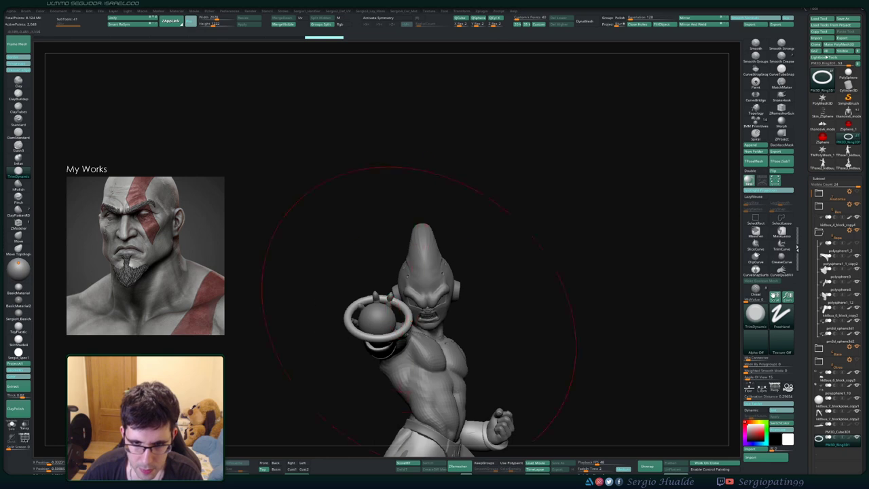
- Rotate and reposition the ring so it stands upright around the energy ball
shift+drag(400, 330, 368, 318)
mouse_move(274, 228)
mouse_down()
mouse_move(462, 206)
mouse_move(516, 214)
mouse_up()
key(w)
drag(390, 287, 421, 292)
key(q)
right_drag(489, 292, 380, 302)
ctrl+right_drag(400, 272, 384, 310)
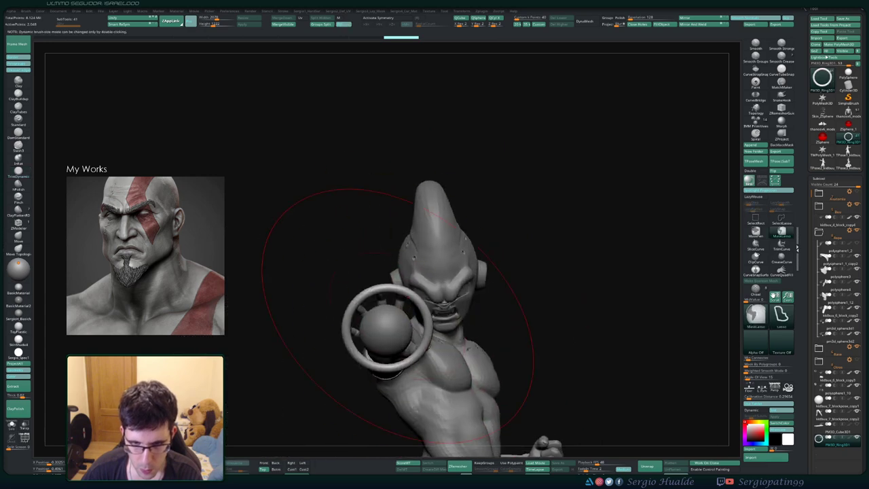
- Isolate the ring and remove one side of it, leaving an open C-shaped arc
key(shift+s)
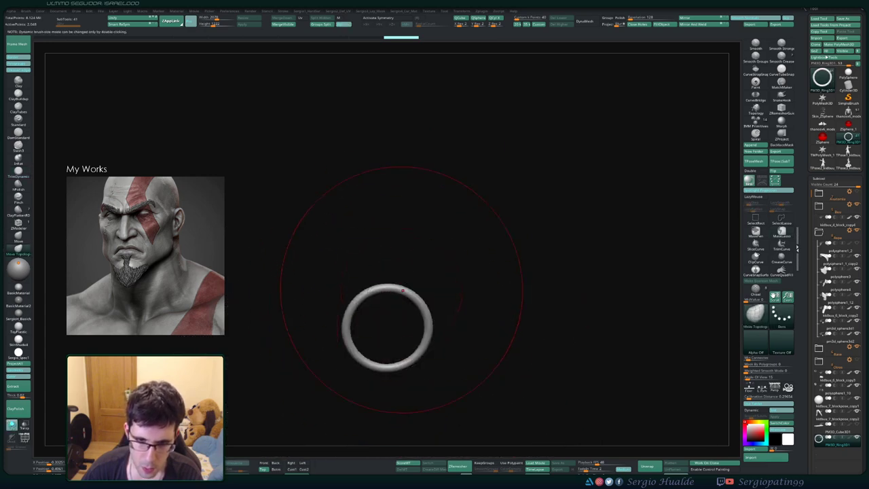
mouse_move(404, 261)
ctrl+mouse_down()
mouse_move(391, 300)
mouse_move(483, 273)
mouse_move(471, 271)
mouse_move(496, 326)
ctrl+mouse_up()
key(ctrl+z)
ctrl+alt+shift+drag(461, 262, 409, 364)
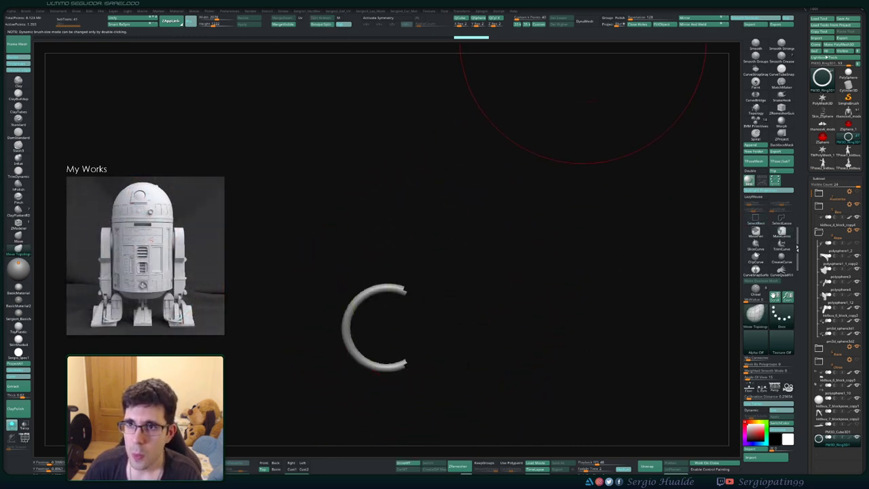
- Remesh the open arc with DynaMesh at resolution 376 and smooth its cut ends
click(584, 21)
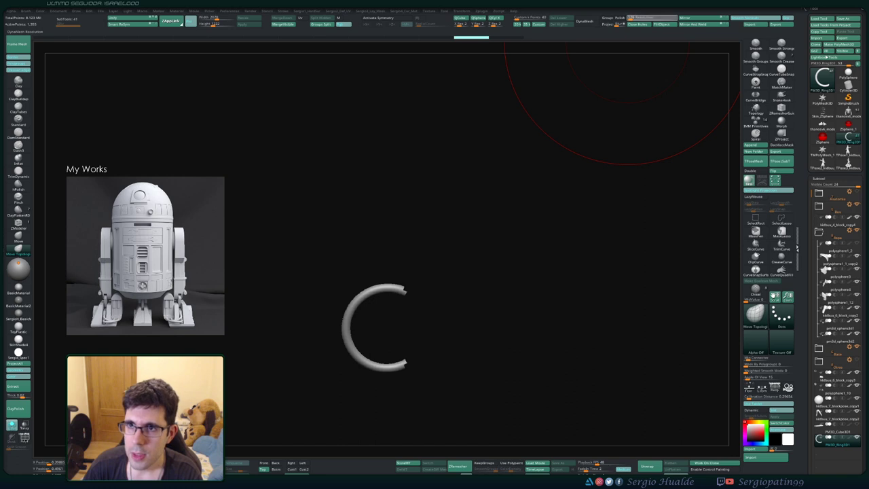
drag(637, 18, 632, 18)
click(587, 21)
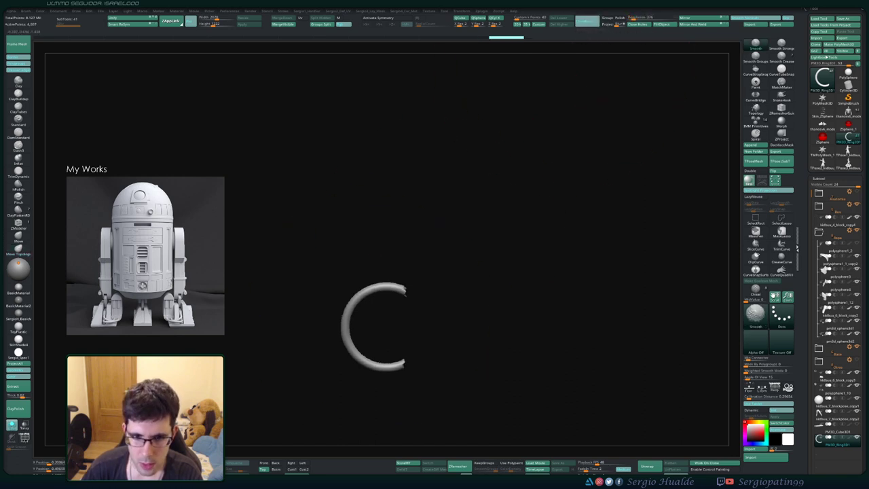
mouse_move(399, 364)
shift+mouse_down()
mouse_move(401, 291)
mouse_move(396, 385)
shift+mouse_up()
- Show the whole statue again and shape the arc around the energy ball with the Move Topological brush
key(alt+s)
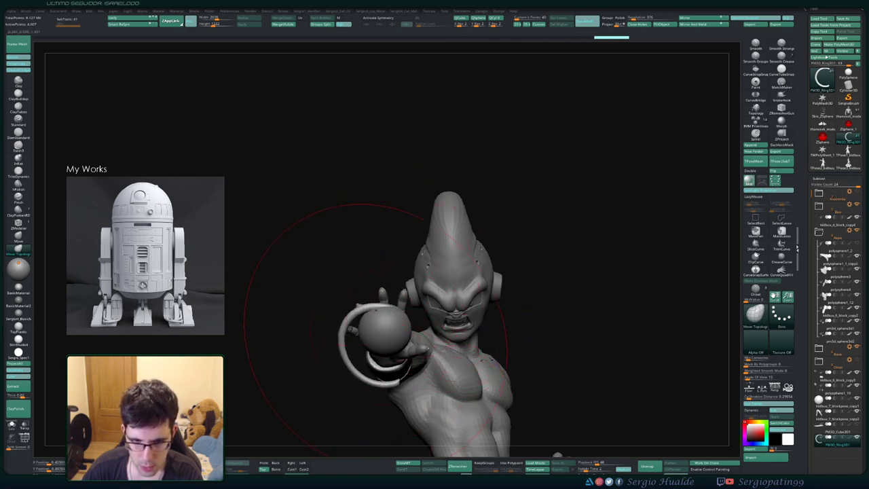
drag(366, 305, 365, 308)
right_drag(343, 344, 357, 350)
- Adjust the arc's thickness with the Inflate brush and smooth its lower tip
key(b)
key(i)
key(n)
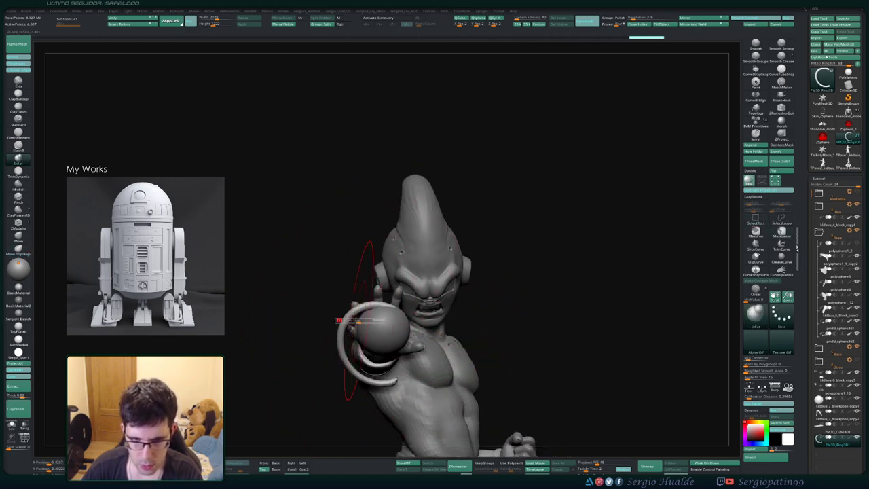
mouse_move(351, 316)
mouse_down()
mouse_move(345, 357)
mouse_move(385, 383)
mouse_up()
right_drag(385, 383, 404, 345)
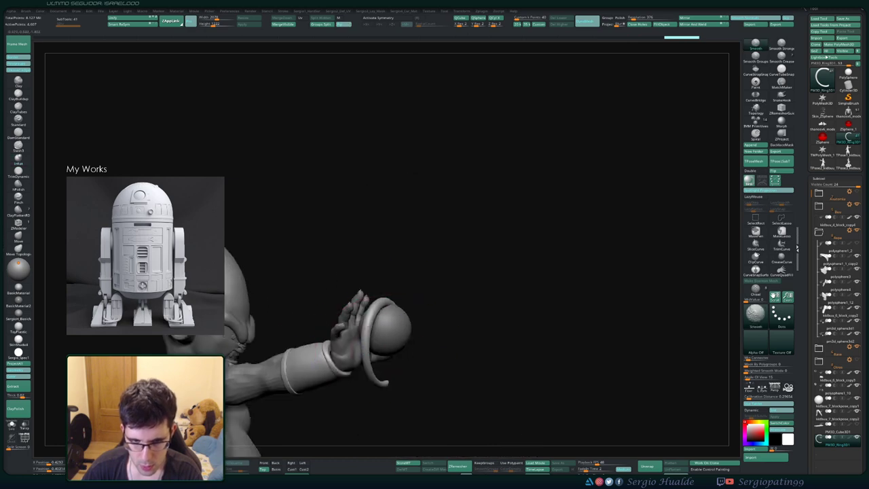
shift+drag(384, 377, 385, 382)
mouse_move(385, 382)
right_down()
mouse_move(407, 373)
mouse_move(346, 390)
mouse_move(319, 369)
mouse_move(319, 400)
right_up()
- Select the energy ball and carve angry eyes and brows into it with the DamStandard brush
right_drag(475, 340, 413, 339)
alt+click(413, 339)
mouse_move(502, 339)
right_down()
mouse_move(447, 330)
mouse_move(448, 360)
mouse_move(446, 333)
mouse_move(452, 339)
right_up()
key(s)
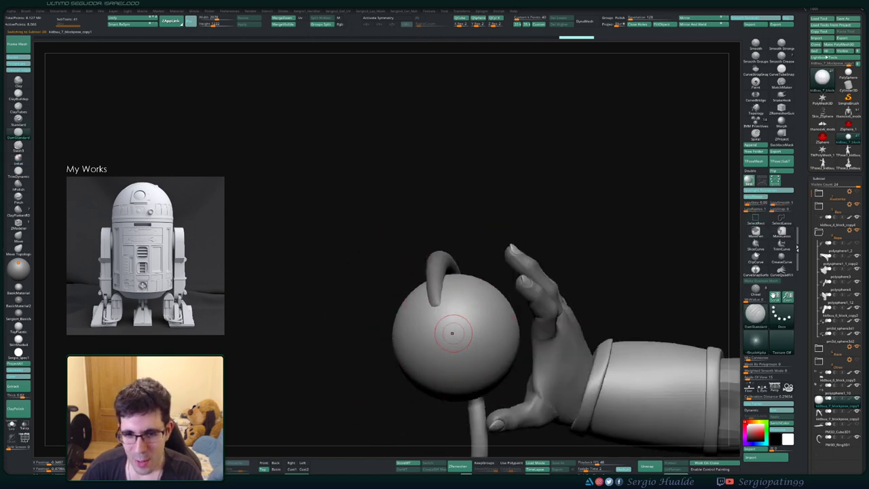
mouse_move(447, 324)
mouse_down()
mouse_move(449, 334)
mouse_move(488, 297)
mouse_move(403, 326)
mouse_move(415, 357)
mouse_move(491, 303)
mouse_up()
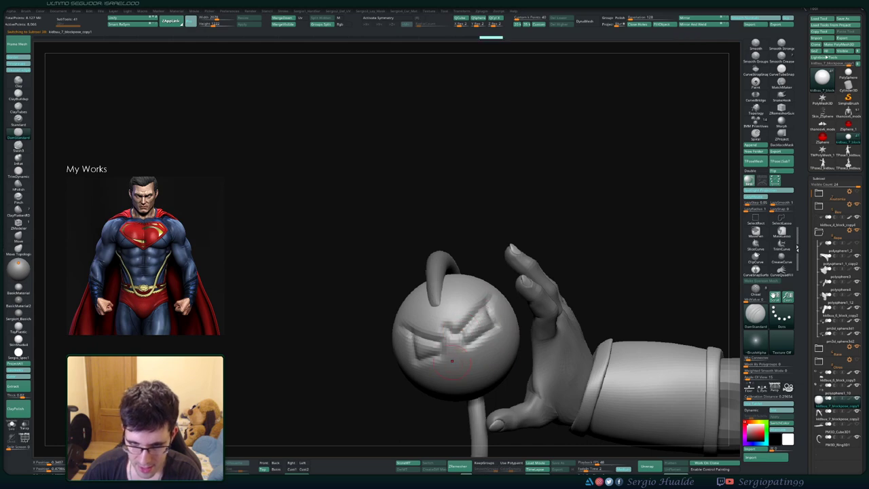
- Carve the nose and mouth below the ball's eyes and check the face beside the outstretched hand
right_drag(464, 355, 458, 323)
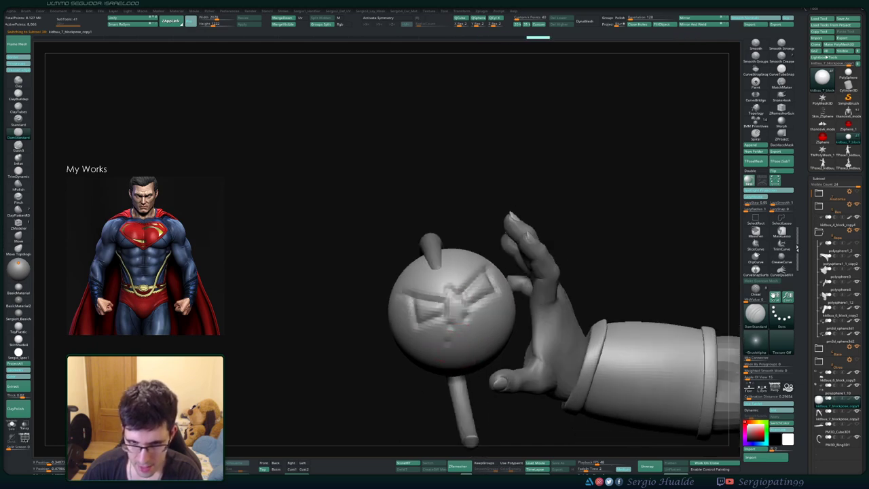
mouse_move(487, 332)
mouse_down()
mouse_move(446, 359)
mouse_move(486, 339)
mouse_up()
ctrl+right_drag(484, 365, 456, 154)
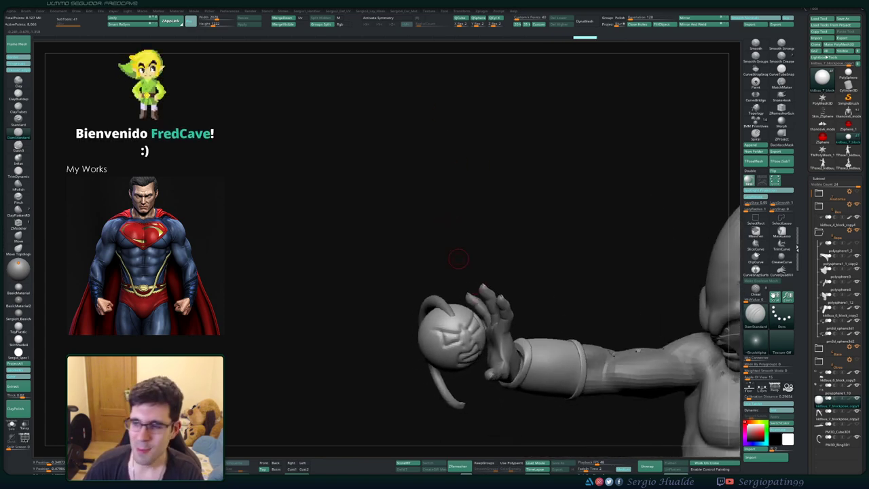
right_drag(436, 260, 451, 267)
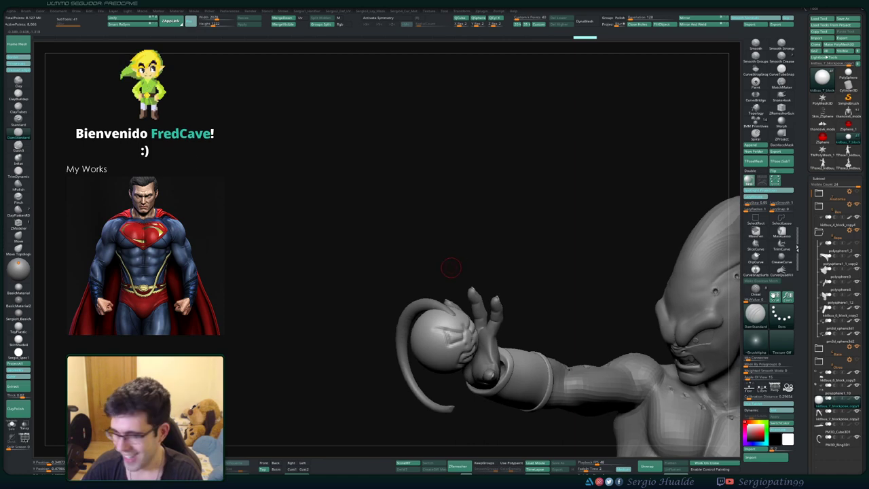
- Undo all the face carving on the energy ball and view the ball from the front
key(ctrl+z)
key(ctrl+z)
key(ctrl+z)
key(ctrl+z)
key(ctrl+z)
key(ctrl+z)
key(ctrl+z)
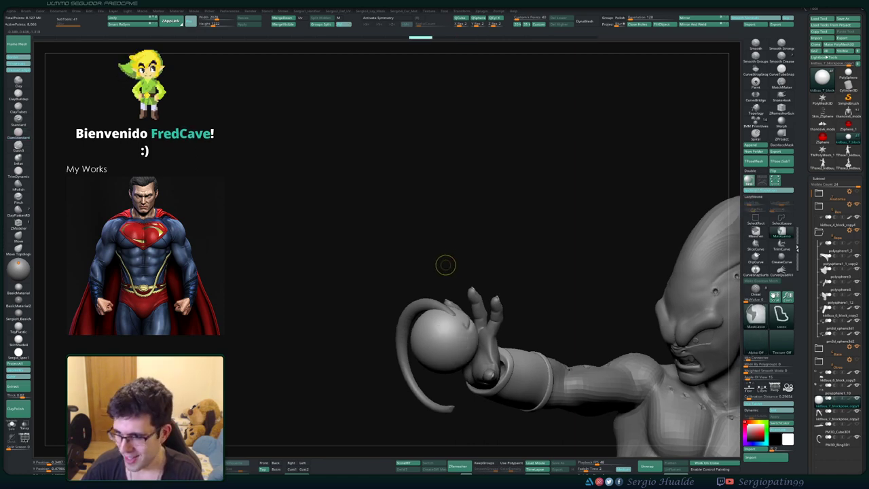
key(ctrl+z)
drag(433, 275, 485, 280)
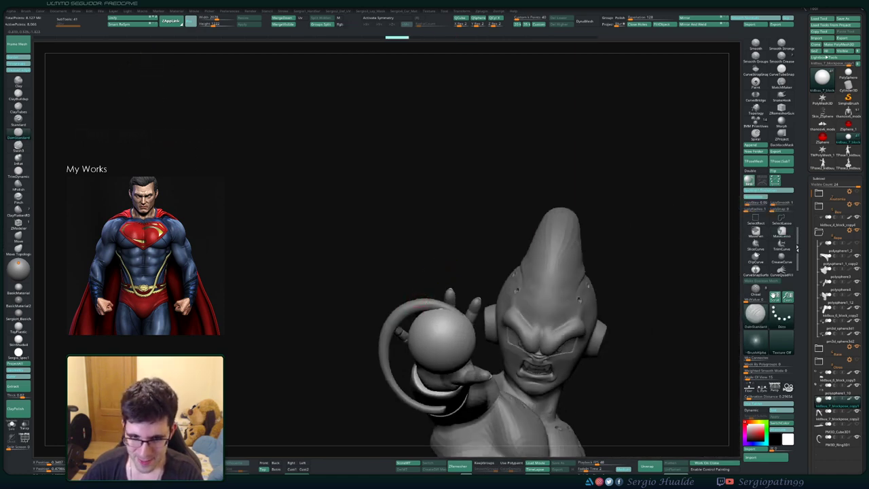
- Select the arc around the energy ball and pull pointed spikes out along its outer edge with the Move brush
alt+click(438, 307)
mouse_move(437, 324)
right_down()
mouse_move(479, 319)
mouse_move(457, 296)
mouse_move(426, 290)
mouse_move(440, 276)
mouse_move(451, 285)
mouse_move(446, 296)
mouse_move(468, 272)
right_up()
key(b)
key(m)
key(v)
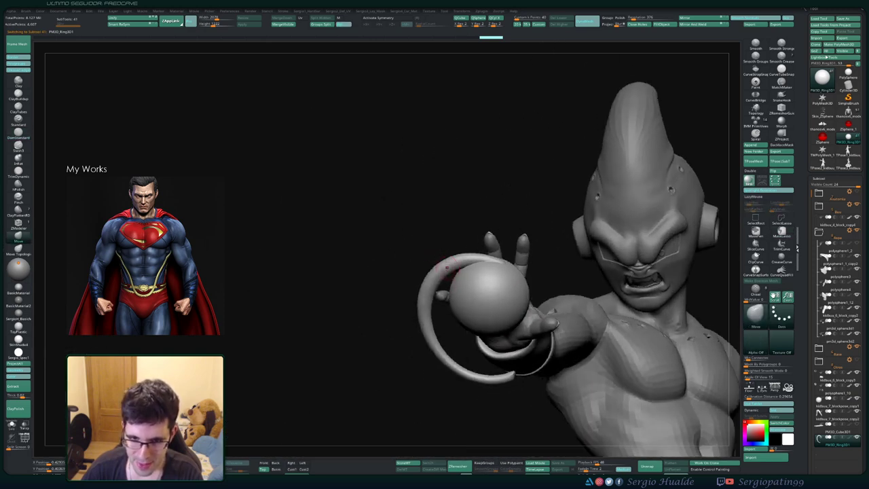
drag(424, 285, 412, 300)
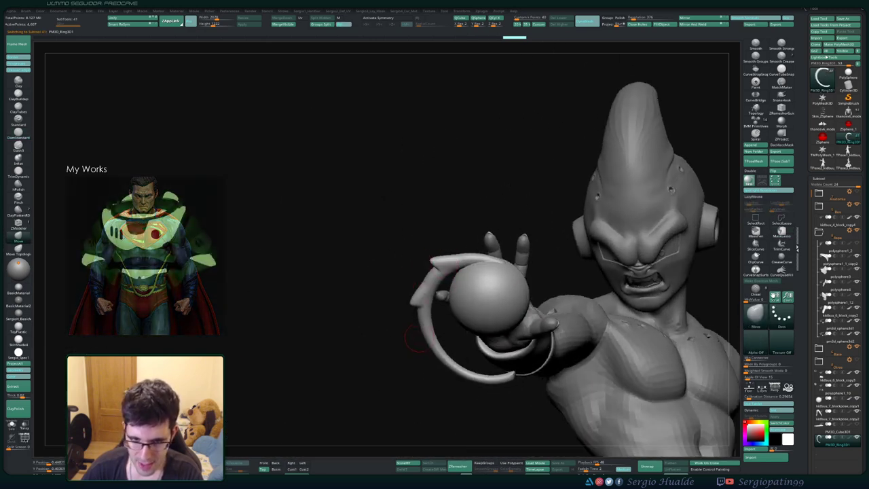
mouse_move(424, 340)
right_down()
mouse_move(380, 332)
mouse_move(422, 334)
right_up()
mouse_move(417, 334)
mouse_down()
mouse_move(413, 355)
mouse_move(446, 390)
mouse_up()
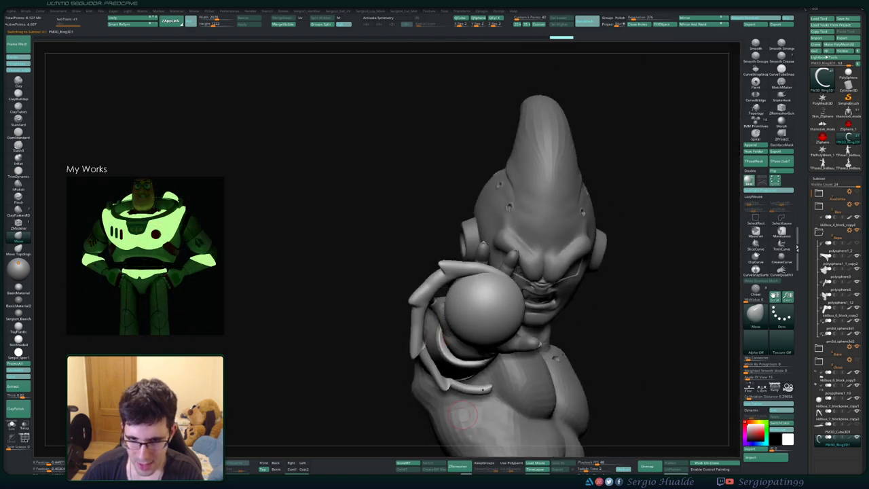
- Duplicate the spiked arc and place the copy at a different angle around the energy ball
right_drag(456, 364, 536, 360)
key(w)
right_drag(533, 282, 513, 281)
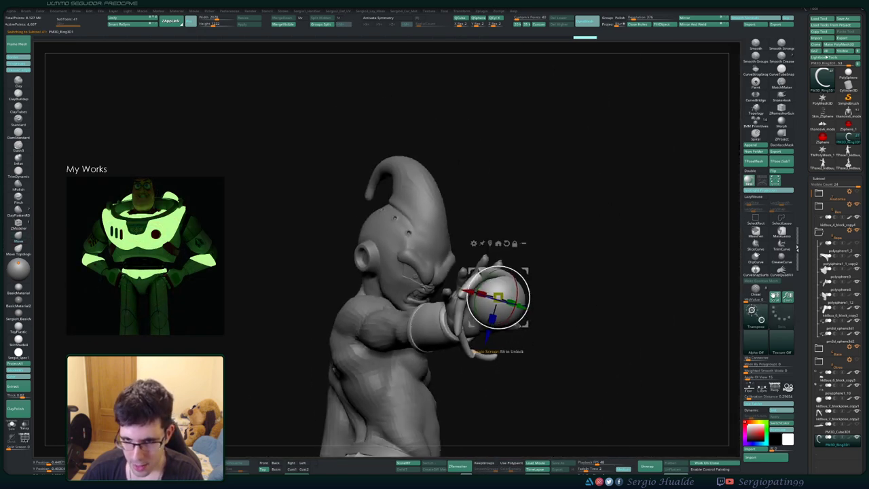
ctrl+drag(525, 271, 534, 280)
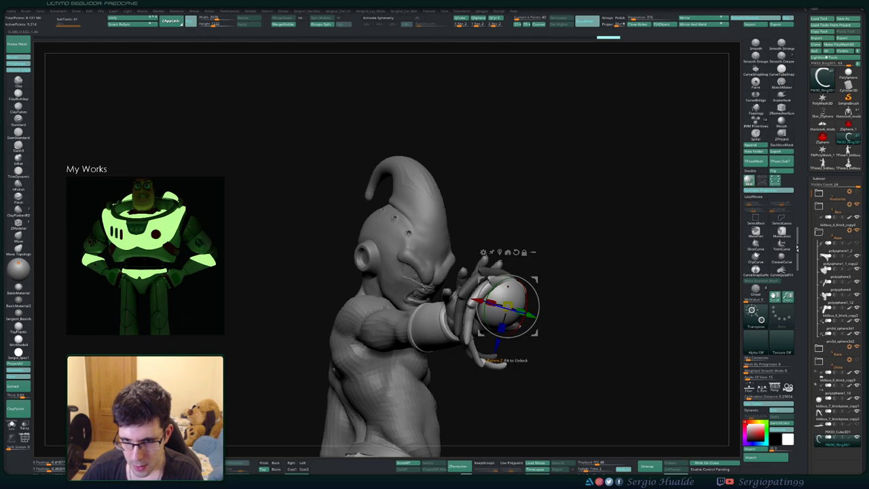
mouse_move(592, 352)
right_down()
mouse_move(541, 355)
mouse_move(536, 333)
mouse_move(592, 343)
right_up()
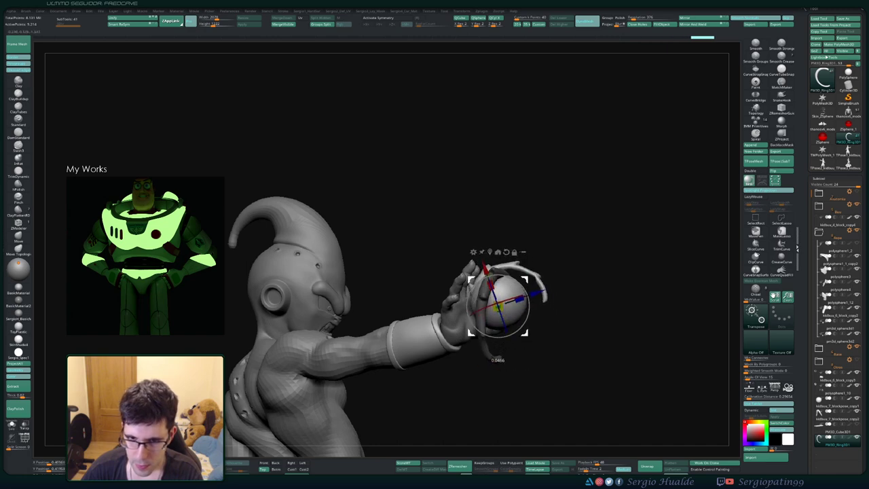
drag(525, 333, 526, 334)
- Add a third arc copy and rotate it so the arcs surround the ball from different directions
right_drag(533, 339, 422, 343)
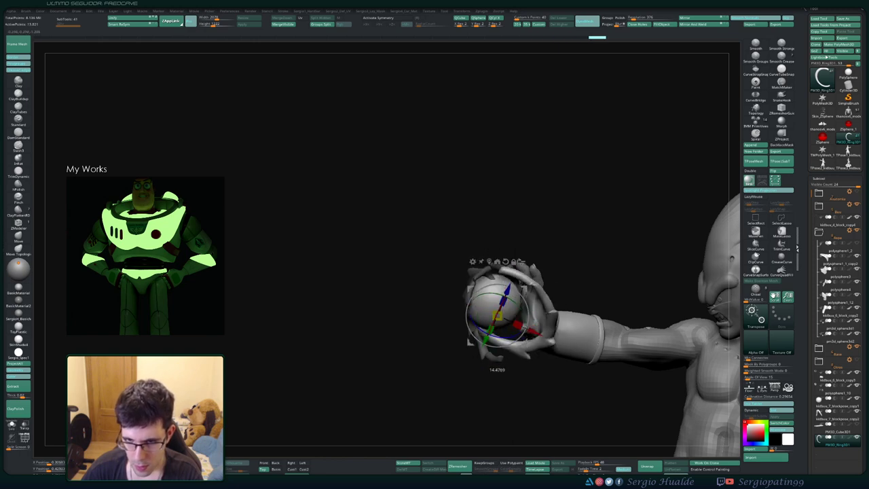
right_drag(475, 339, 540, 338)
drag(541, 337, 526, 312)
key(q)
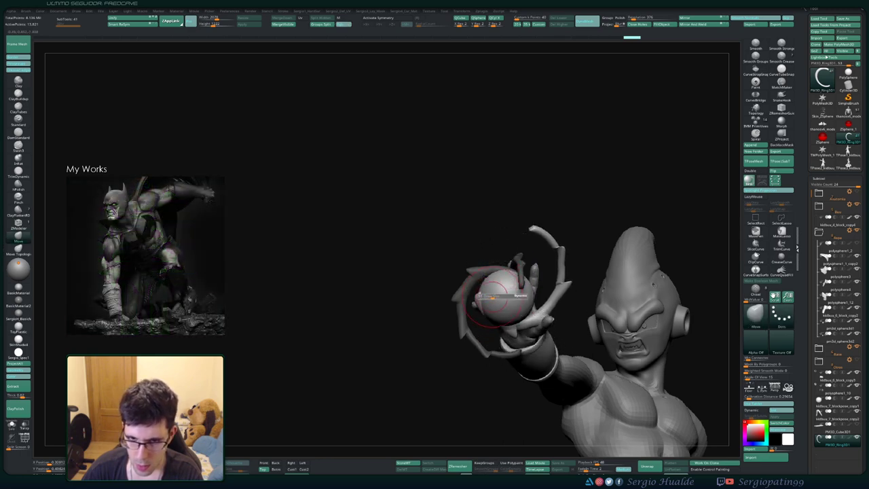
- Reshape the upper arc beside the hand with the Move brush and clear the mask from the arcs
ctrl+right_drag(495, 332, 496, 308)
mouse_move(496, 309)
right_down()
mouse_move(712, 312)
mouse_move(662, 282)
right_up()
right_drag(499, 259, 468, 224)
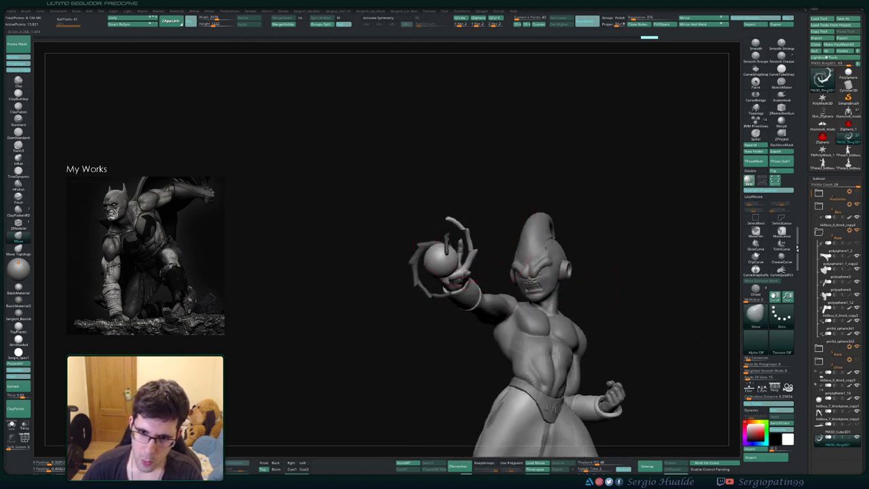
mouse_move(447, 220)
mouse_down()
mouse_move(444, 230)
mouse_move(467, 253)
mouse_up()
right_drag(484, 272, 517, 234)
ctrl+drag(517, 234, 524, 283)
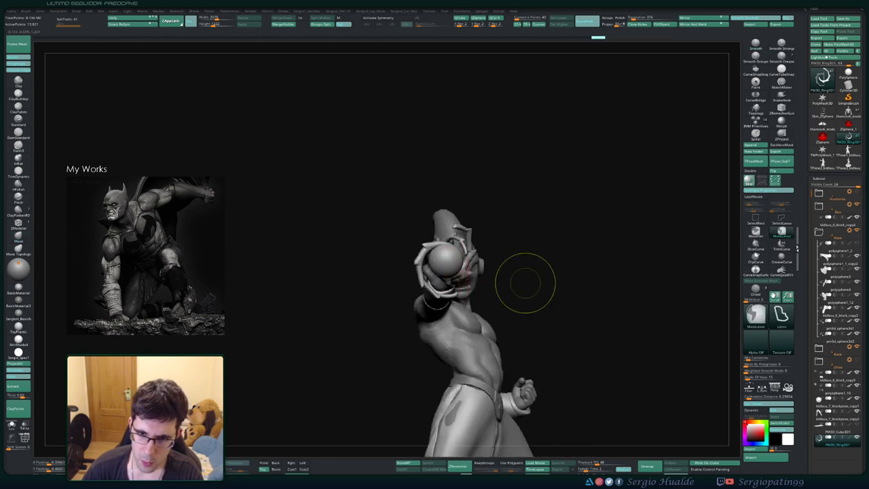
- Adjust the individual arcs around the ball with the Move Topological brush from the front and side
mouse_move(517, 294)
ctrl+right_down()
mouse_move(486, 280)
mouse_move(442, 353)
mouse_move(402, 342)
ctrl+right_up()
key(b)
key(m)
key(t)
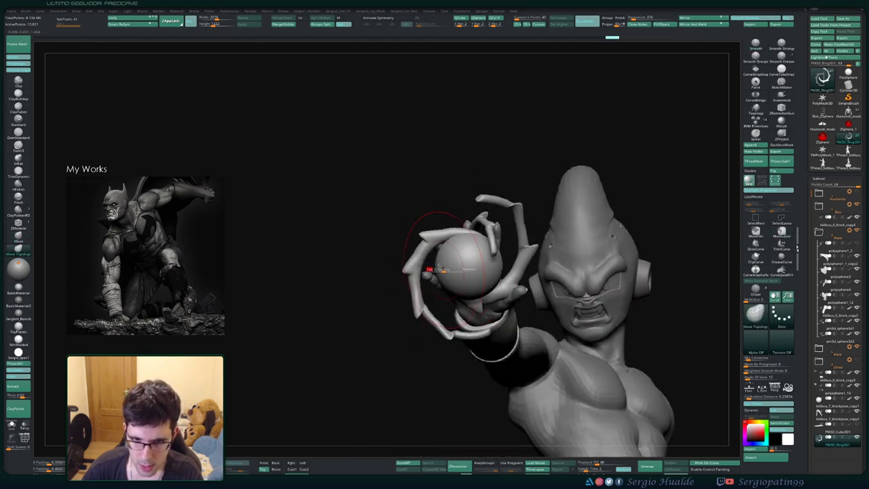
ctrl+right_drag(443, 294, 519, 247)
ctrl+right_drag(468, 269, 502, 302)
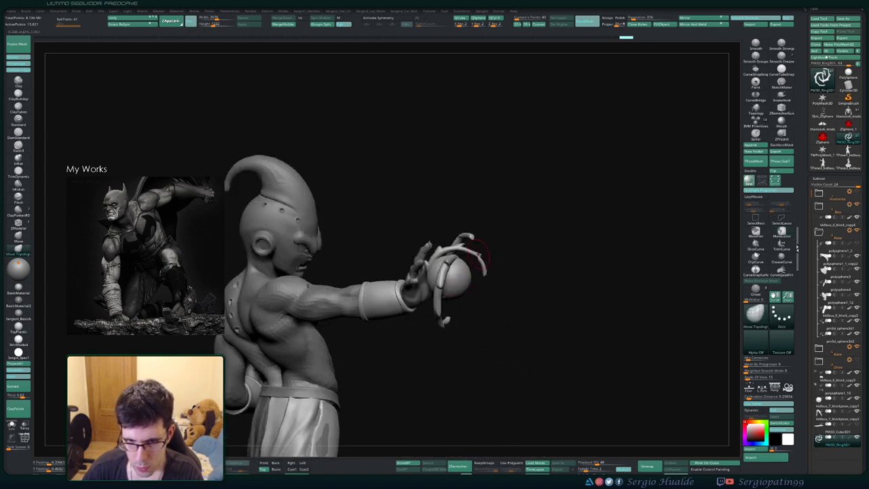
- Isolate arc pieces to check them, show them all again and duplicate an arc to make a fourth
ctrl+shift+click(469, 237)
ctrl+shift+click(476, 255)
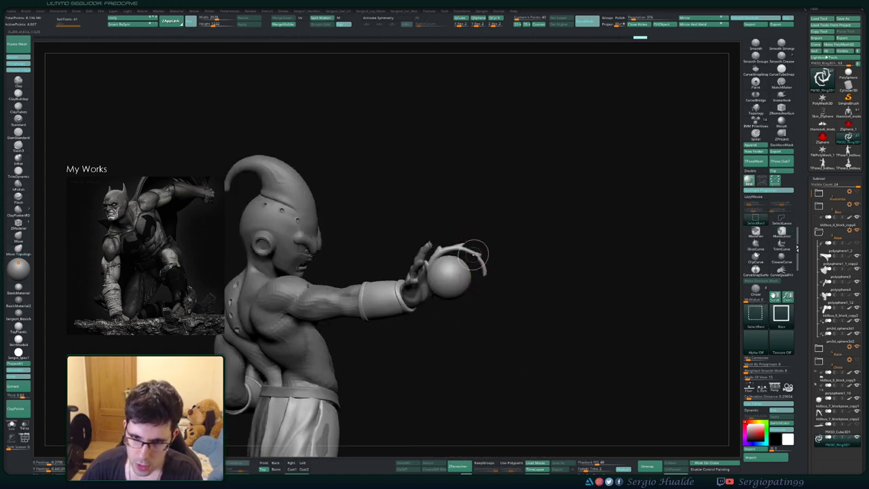
key(w)
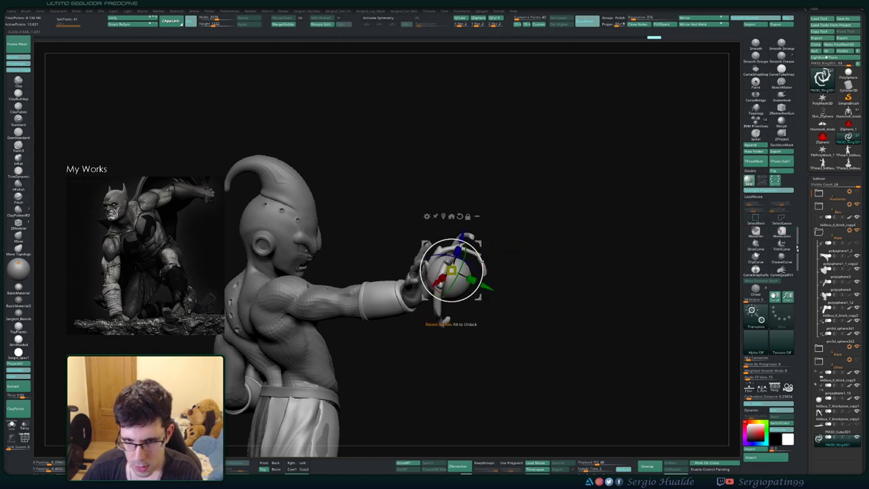
alt+click(486, 268)
ctrl+right_drag(489, 268, 309, 360)
ctrl+drag(401, 315, 249, 375)
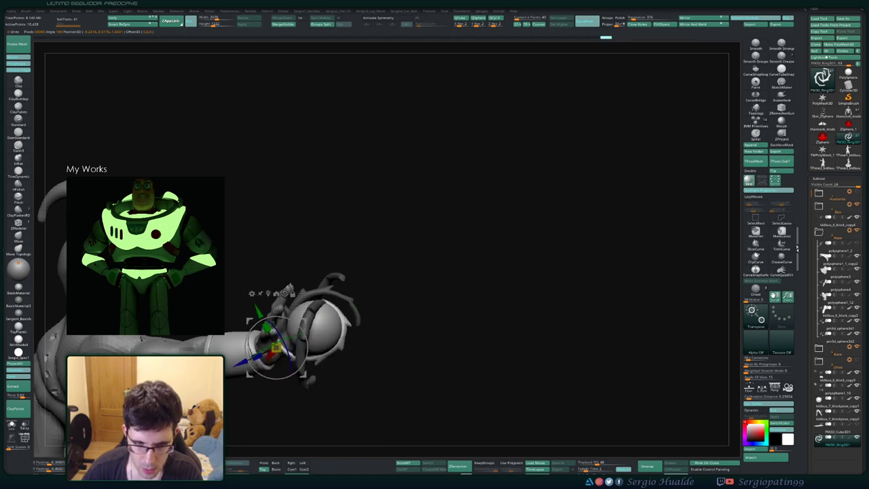
- Move and rotate the fourth arc into the gap between the others around the energy ball
right_drag(298, 380, 238, 313)
alt+right_drag(276, 347, 320, 340)
drag(343, 320, 350, 349)
drag(351, 370, 330, 360)
key(q)
- Bend the arcs to follow the ball with the Move brush, adjusting the brush size and working from several angles
mouse_move(334, 320)
right_down()
mouse_move(388, 327)
mouse_move(363, 309)
mouse_move(370, 333)
right_up()
key(b)
key(m)
key(v)
key(s)
drag(364, 348, 407, 359)
ctrl+right_drag(408, 359, 406, 330)
mouse_move(407, 330)
right_down()
mouse_move(365, 333)
mouse_move(361, 273)
mouse_move(356, 287)
right_up()
key(s)
drag(356, 287, 325, 285)
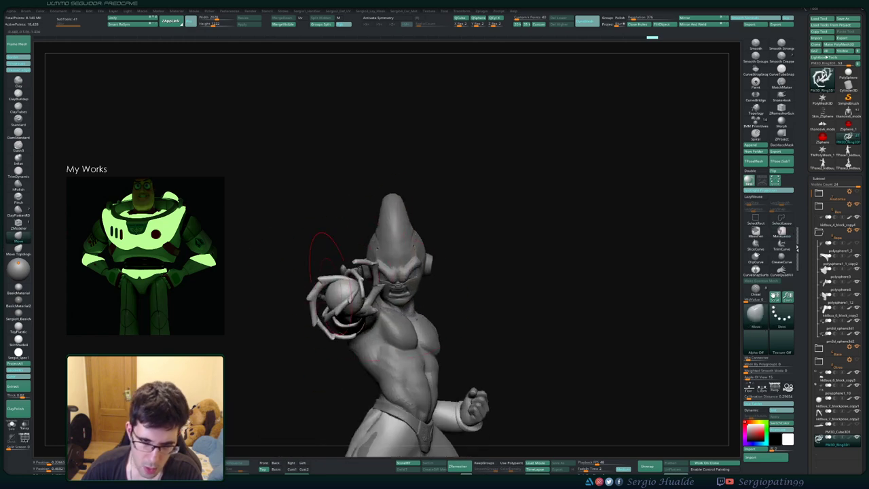
- Shift each arc separately with the Move Topological brush to spread them evenly around the energy ball
key(b)
key(m)
key(t)
right_drag(312, 305, 296, 304)
drag(322, 284, 328, 279)
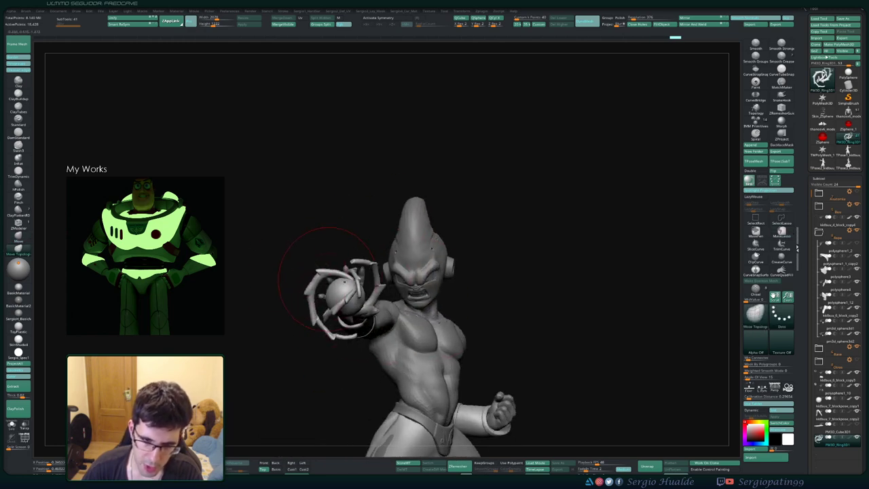
right_drag(347, 317, 343, 344)
drag(337, 330, 333, 325)
mouse_move(325, 332)
right_down()
mouse_move(330, 314)
mouse_move(360, 302)
right_up()
drag(343, 290, 348, 286)
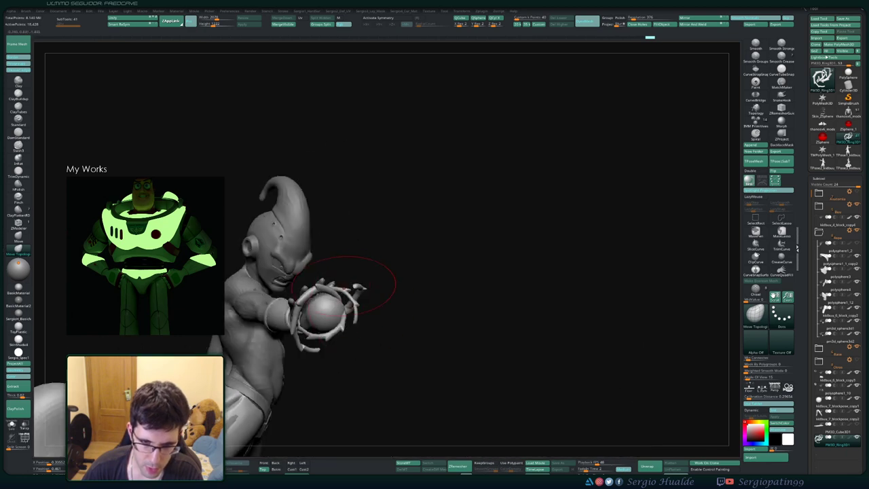
right_drag(338, 265, 330, 285)
mouse_move(329, 285)
mouse_down()
mouse_move(338, 282)
mouse_move(330, 285)
mouse_up()
- Adjust the arcs' thickness with the Inflate brush and open them outward with the Move Topological brush
key(ctrl+1)
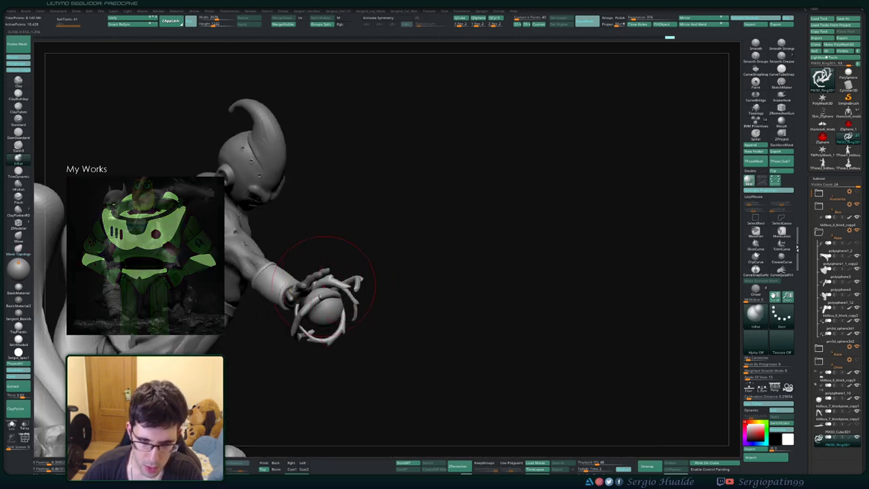
right_drag(329, 321, 347, 326)
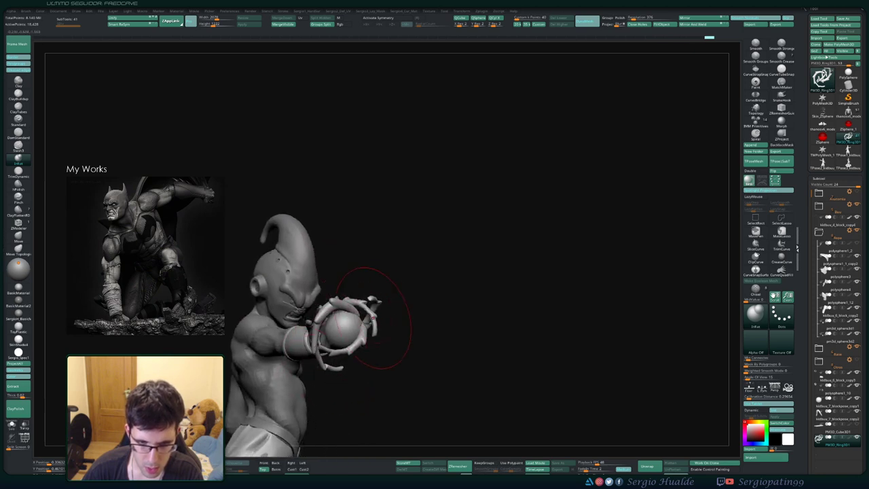
mouse_move(388, 302)
right_down()
mouse_move(414, 313)
mouse_move(401, 319)
mouse_move(406, 366)
mouse_move(394, 347)
mouse_move(415, 374)
mouse_move(407, 347)
mouse_move(430, 335)
mouse_move(421, 297)
mouse_move(391, 250)
mouse_move(384, 251)
mouse_move(418, 318)
mouse_move(356, 307)
right_up()
key(b)
key(m)
key(t)
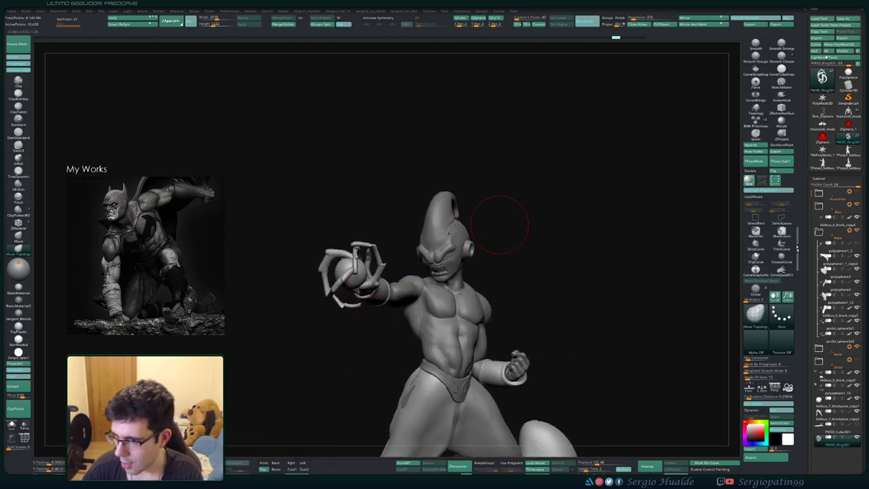
- Examine the arcs and the energy ball from the front, side and back of the statue
mouse_move(526, 238)
right_down()
mouse_move(587, 246)
mouse_move(533, 245)
right_up()
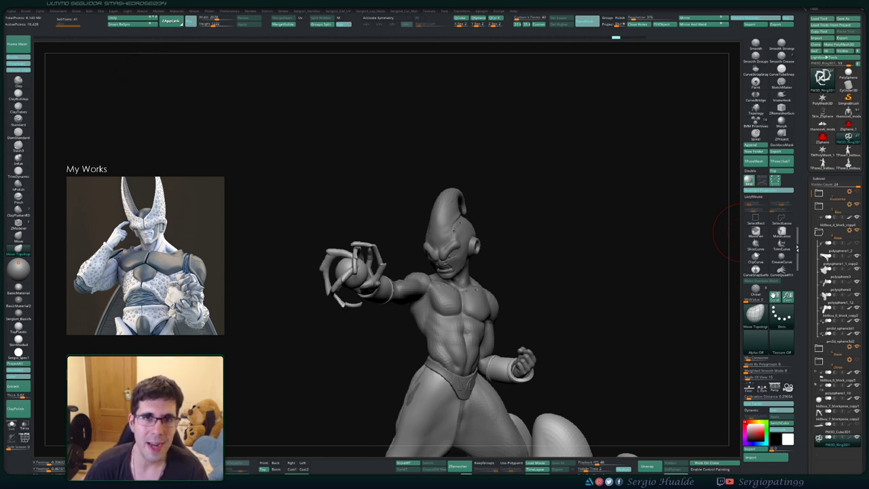
drag(523, 252, 554, 263)
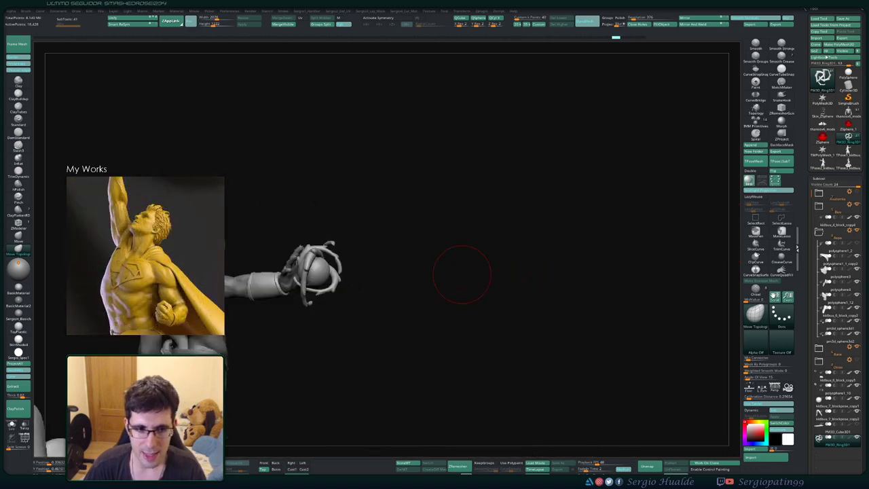
drag(464, 275, 516, 279)
alt+drag(270, 271, 499, 237)
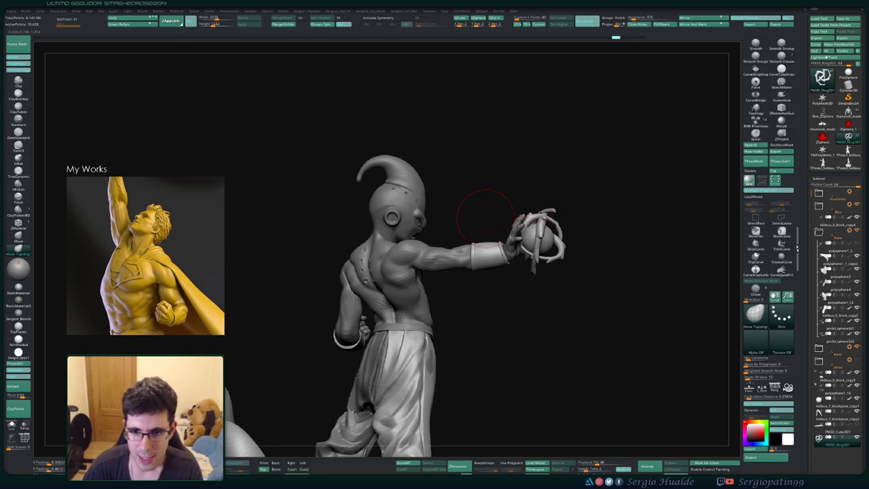
drag(486, 218, 510, 220)
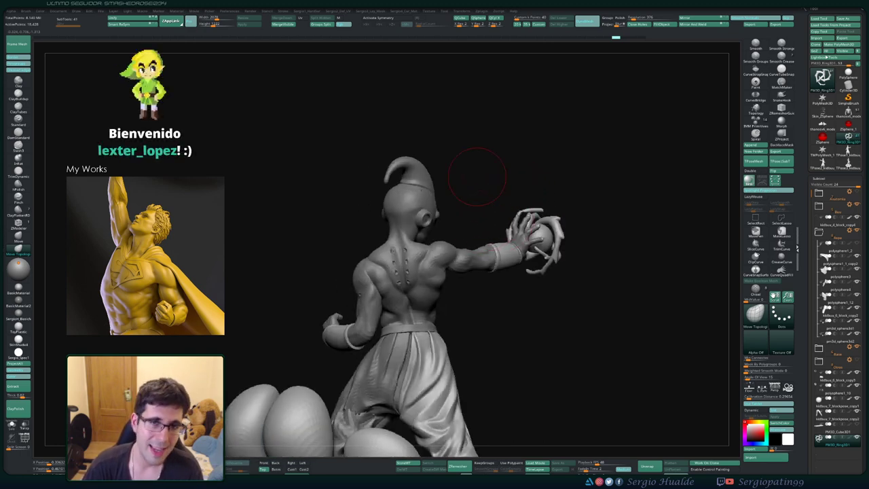
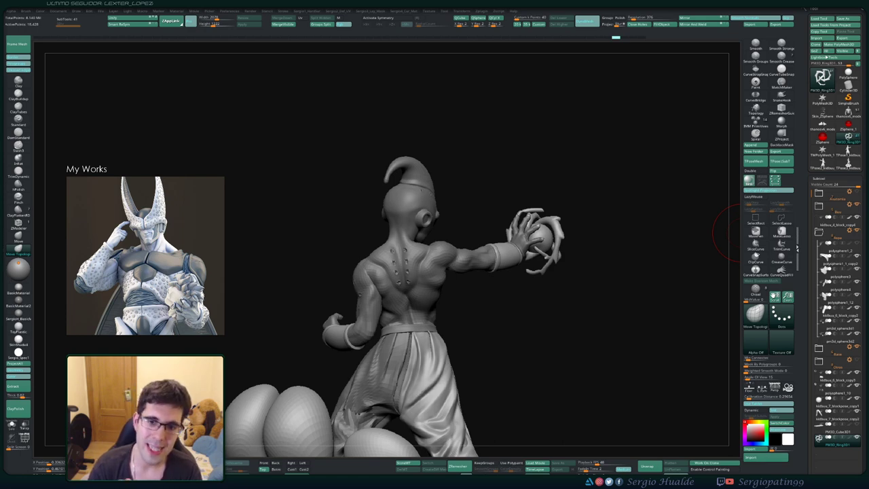
- Select the trouser piece on the standing leg and adjust its outer contour with the Move brush
right_drag(569, 185, 380, 275)
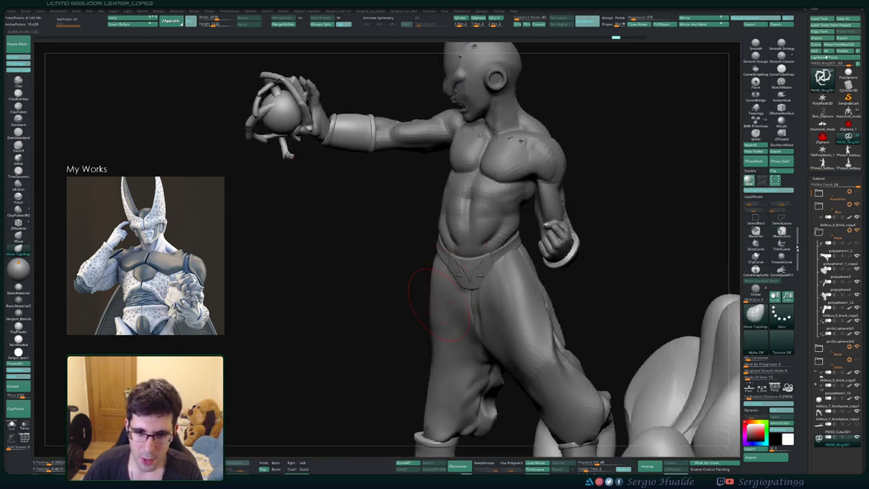
alt+click(471, 310)
alt+right_drag(472, 311, 422, 251)
key(b)
key(m)
key(v)
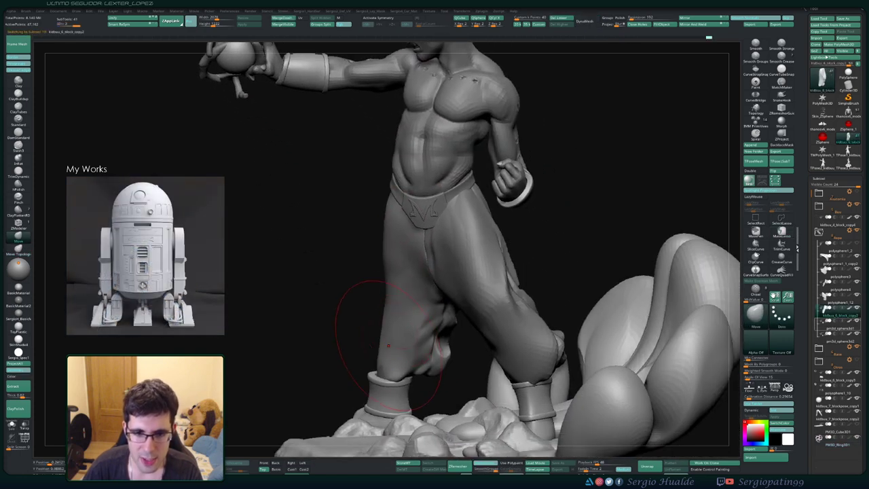
drag(381, 328, 390, 329)
drag(390, 295, 384, 293)
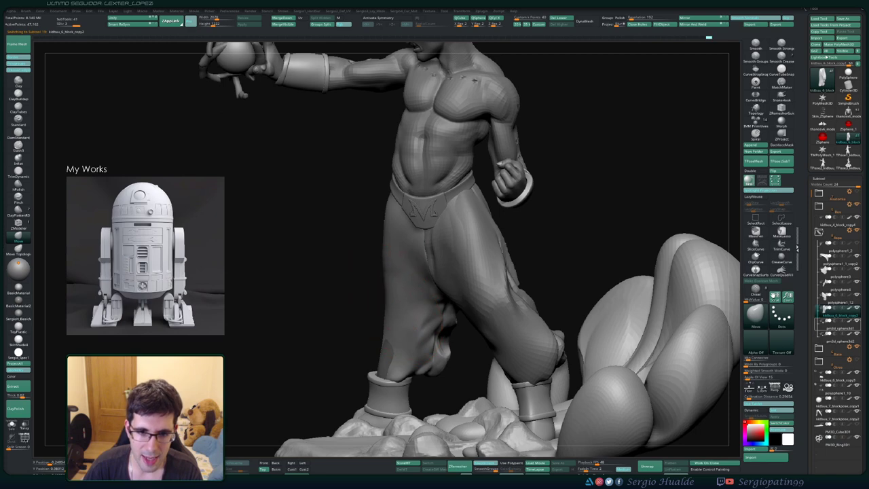
- Select the trouser piece on the rear leg, reshape its side with the Move brush and smooth the adjusted area
alt+click(384, 353)
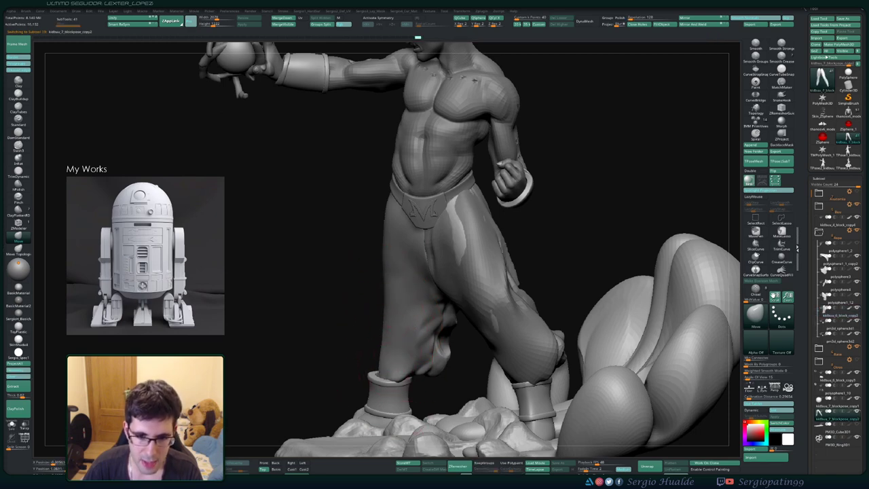
ctrl+right_drag(396, 345, 470, 331)
alt+click(453, 325)
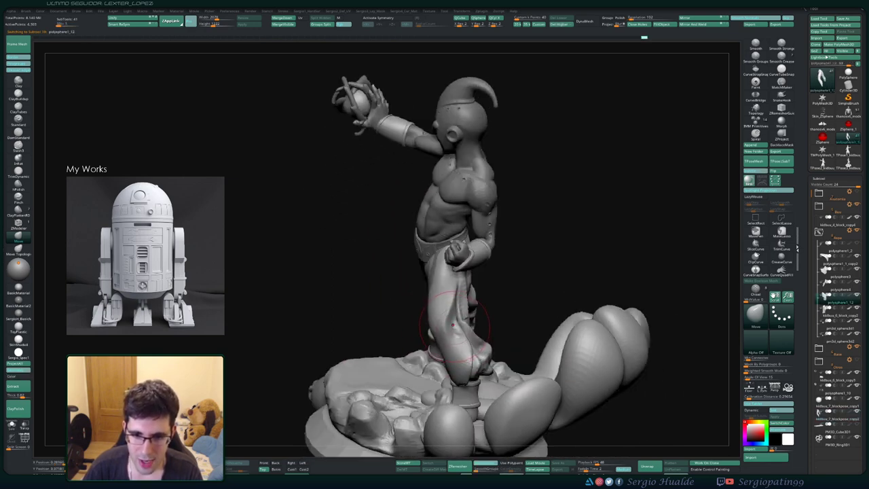
mouse_move(429, 305)
right_down()
mouse_move(453, 328)
mouse_move(430, 326)
right_up()
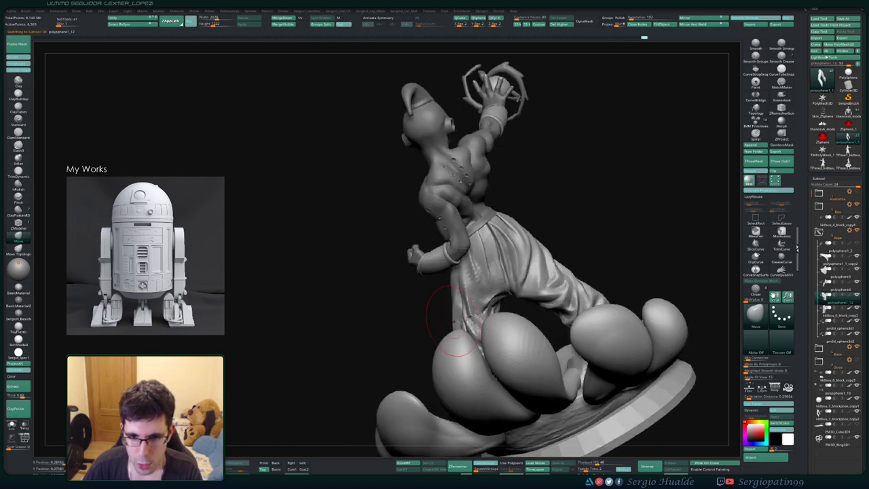
drag(458, 327, 466, 326)
right_drag(446, 327, 464, 328)
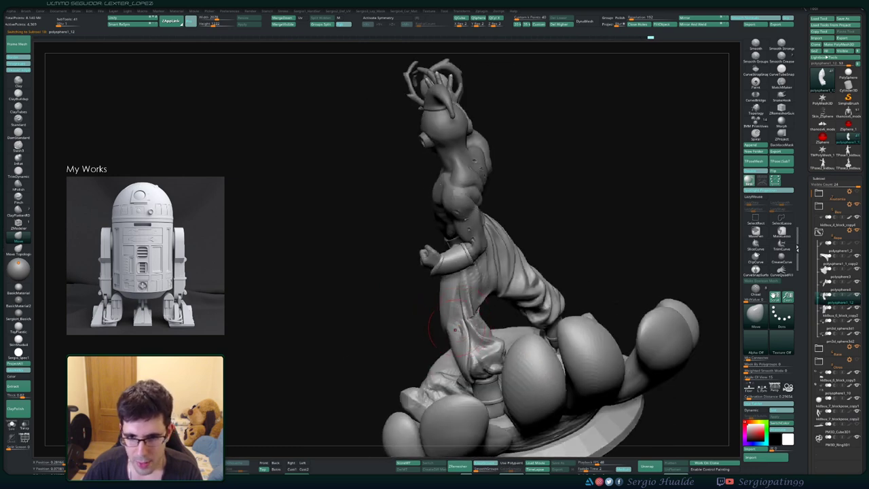
shift+drag(452, 321, 463, 309)
right_drag(427, 321, 450, 321)
- Build up volume on the front of the rear trouser leg with the Clay brush and smooth it
key(b)
key(c)
key(l)
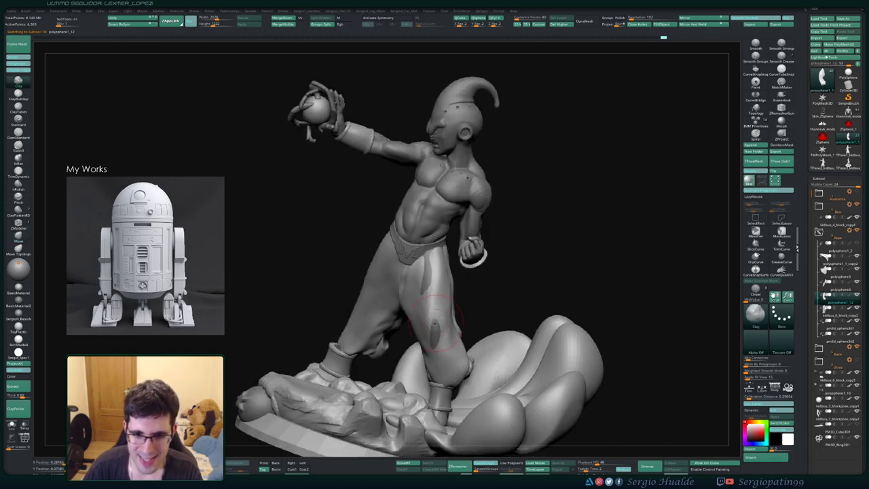
drag(433, 321, 434, 331)
right_drag(434, 332, 429, 314)
shift+drag(428, 309, 427, 326)
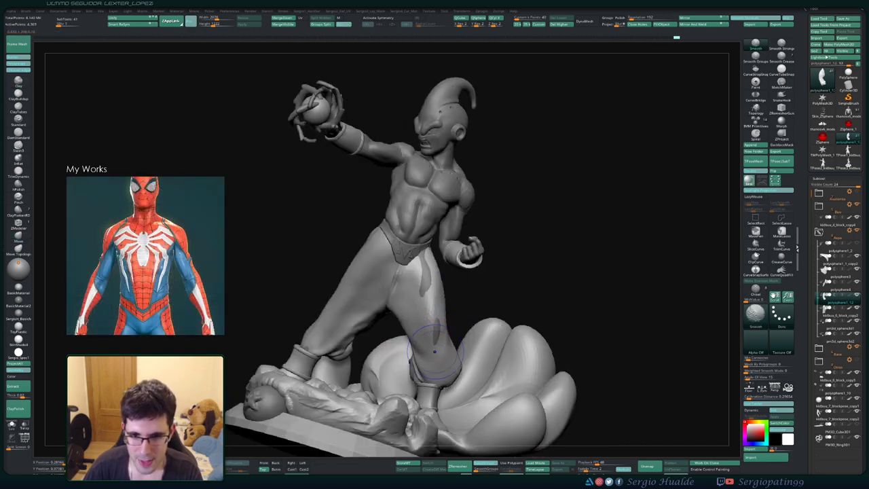
- Isolate the rear trouser piece, flatten its front surface with the TrimDynamic brush and show the full statue again
right_drag(427, 308, 430, 331)
mouse_move(438, 314)
mouse_down()
mouse_move(424, 264)
mouse_move(436, 287)
mouse_up()
key(shift+s)
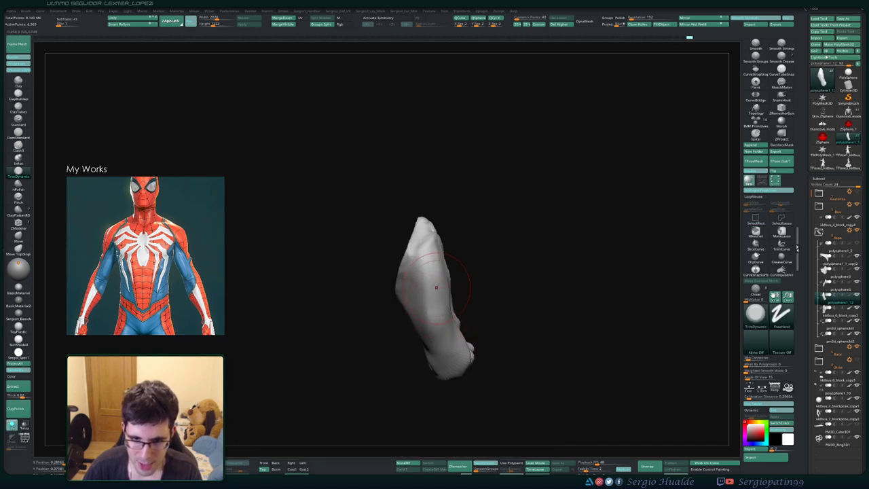
right_drag(435, 314, 450, 314)
drag(432, 248, 432, 306)
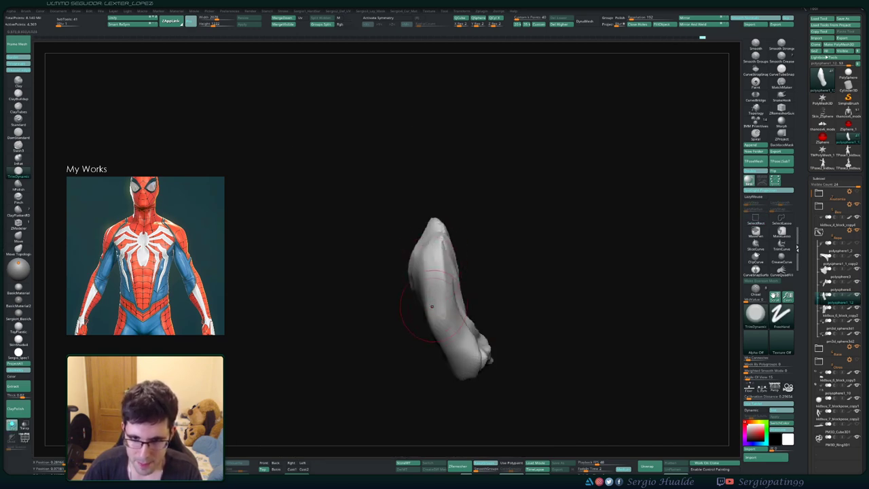
mouse_move(450, 331)
right_down()
mouse_move(448, 352)
mouse_move(485, 340)
mouse_move(434, 333)
right_up()
key(shift+s)
- Tuck the underlying leg mesh into the rear trouser leg with the Move Topological brush and reselect the trouser piece
right_drag(408, 305, 461, 291)
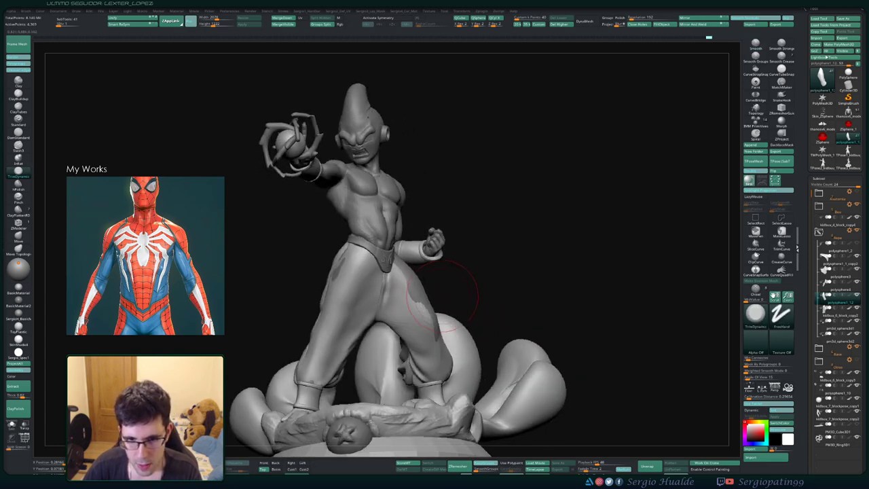
key(b)
key(m)
key(v)
alt+click(407, 298)
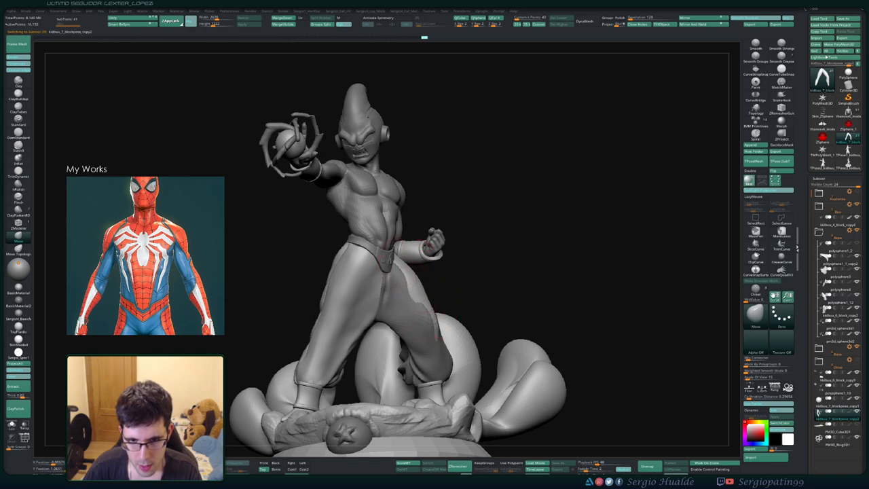
key(b)
key(m)
key(t)
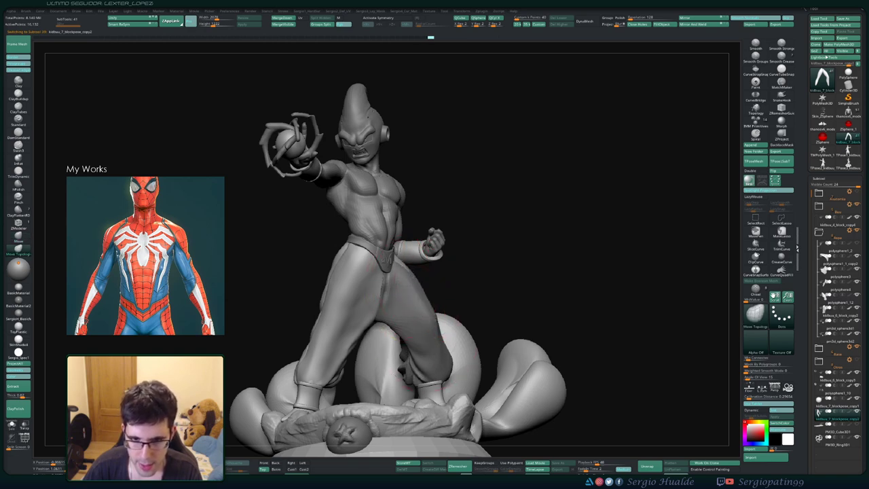
alt+click(430, 357)
drag(469, 289, 441, 288)
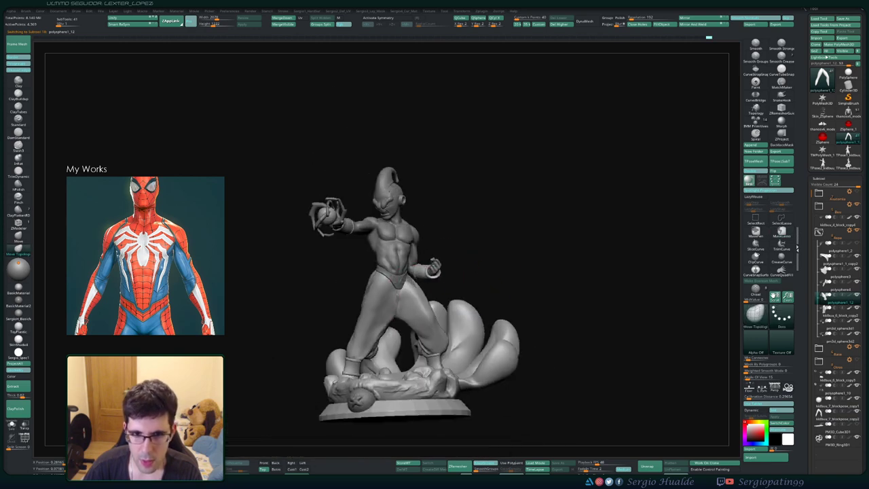
- Review the whole statue from the front and sides and save the work
mouse_move(399, 266)
alt+right_down()
mouse_move(415, 316)
mouse_move(455, 315)
mouse_move(409, 277)
mouse_move(408, 313)
alt+right_up()
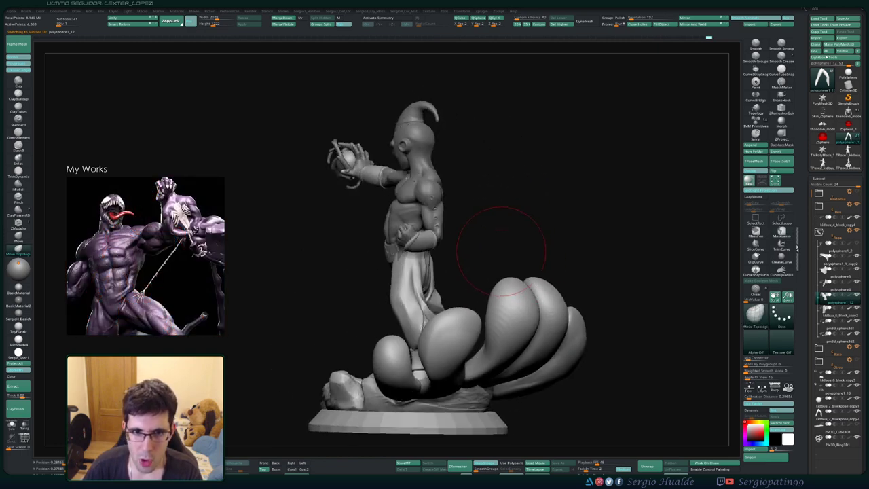
drag(501, 251, 408, 203)
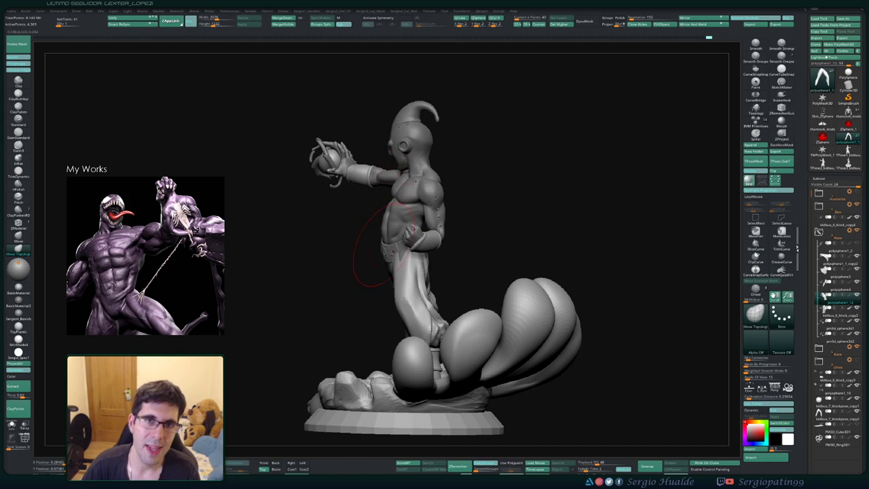
drag(487, 224, 543, 237)
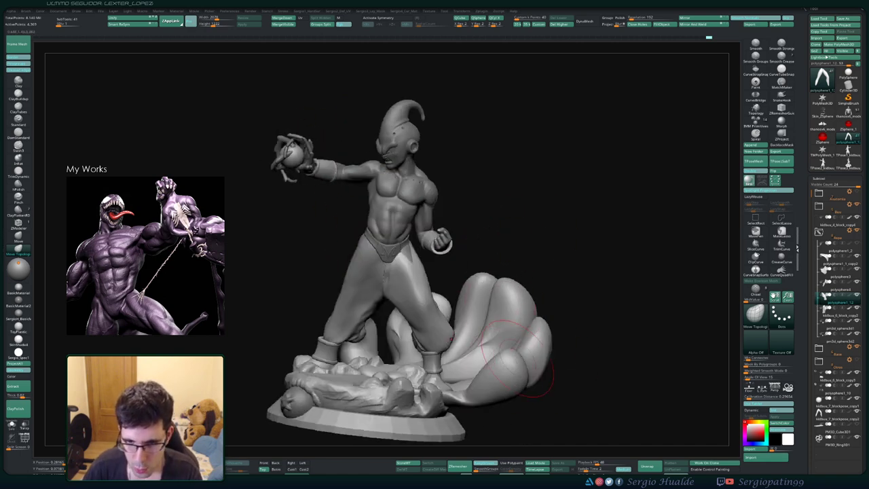
mouse_move(422, 365)
alt+right_down()
mouse_move(464, 325)
mouse_move(417, 360)
mouse_move(445, 311)
mouse_move(380, 314)
mouse_move(325, 344)
mouse_move(368, 340)
alt+right_up()
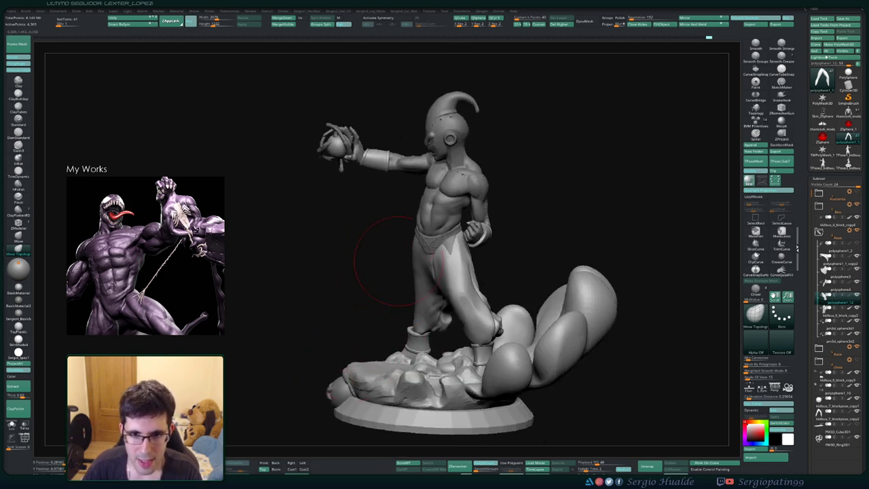
right_drag(444, 284, 408, 292)
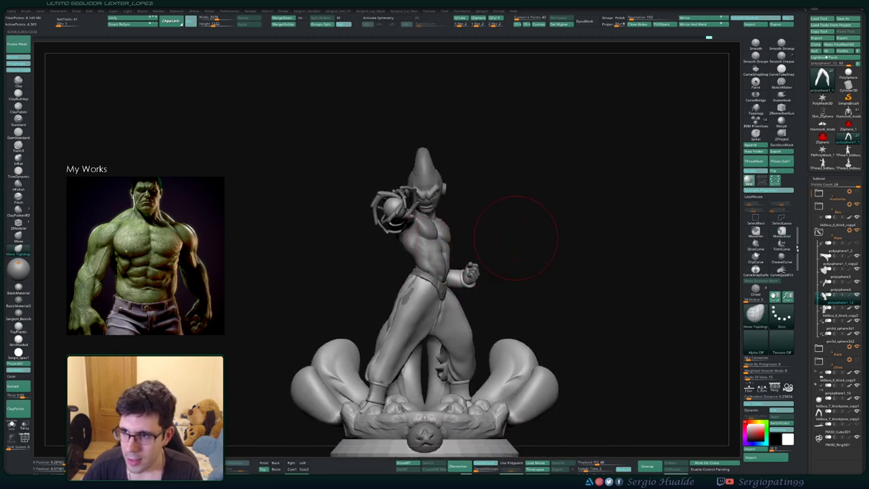
drag(604, 233, 593, 223)
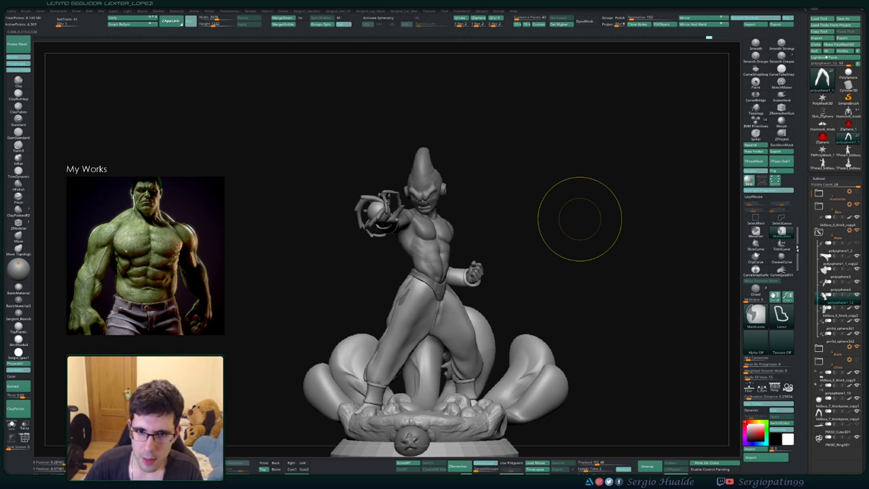
key(ctrl+s)
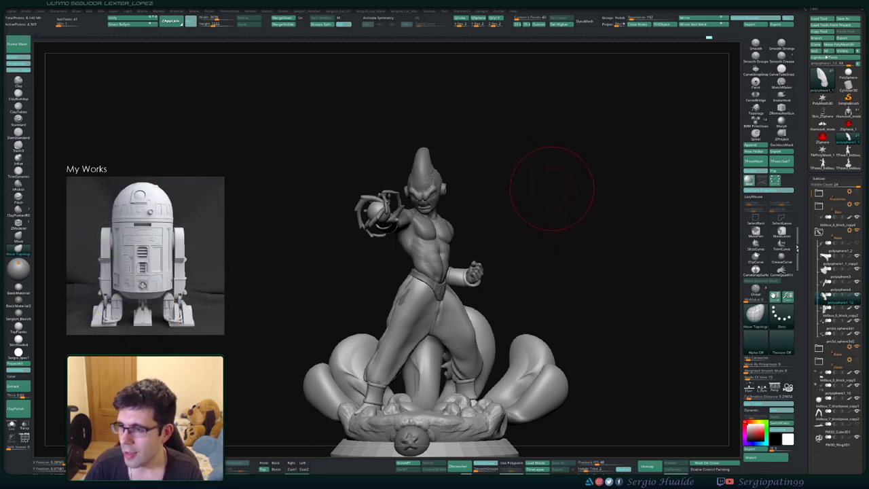
right_drag(552, 211, 492, 226)
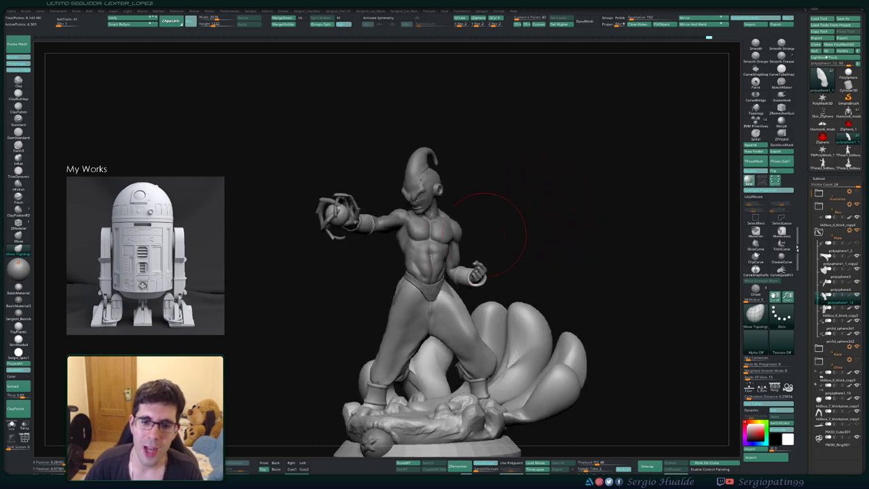
ctrl+right_drag(362, 278, 396, 314)
key(b)
key(m)
key(v)
key(s)
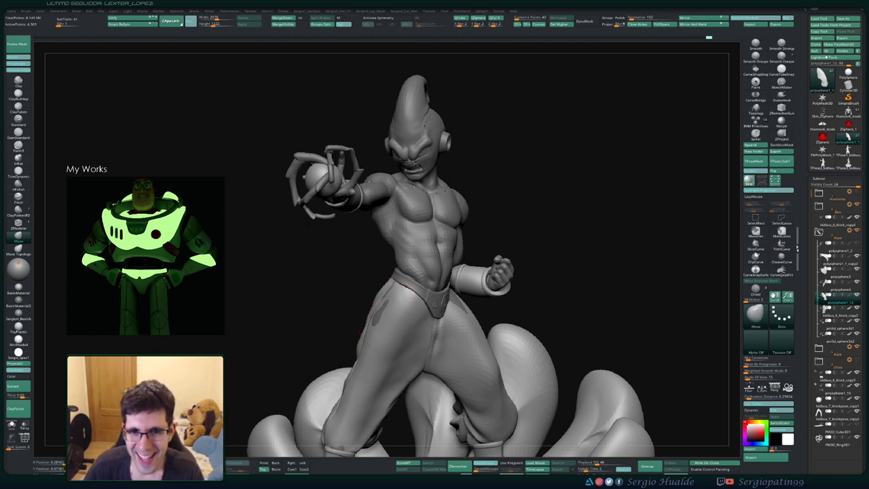
- Select the head and body mesh and raise its subdivision level to smooth the surface
mouse_move(371, 299)
right_down()
mouse_move(423, 171)
mouse_move(427, 181)
mouse_move(399, 255)
mouse_move(388, 245)
mouse_move(401, 198)
mouse_move(399, 322)
right_up()
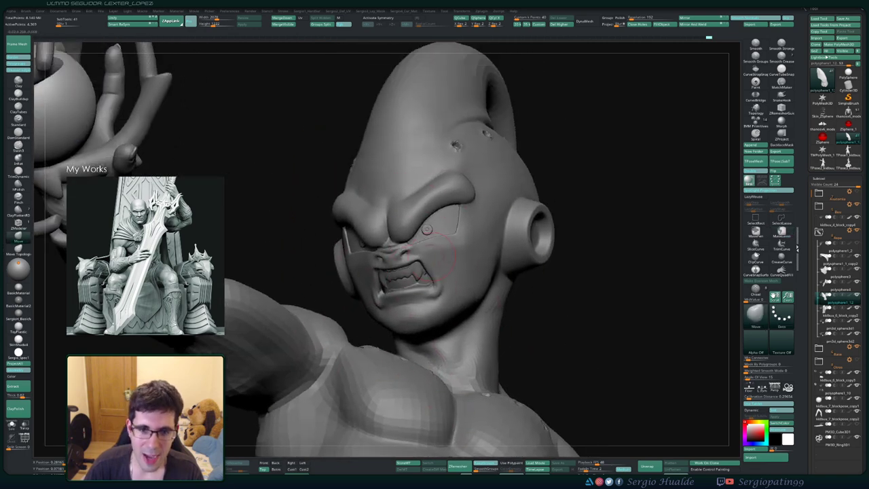
alt+click(409, 266)
key(ctrl+d)
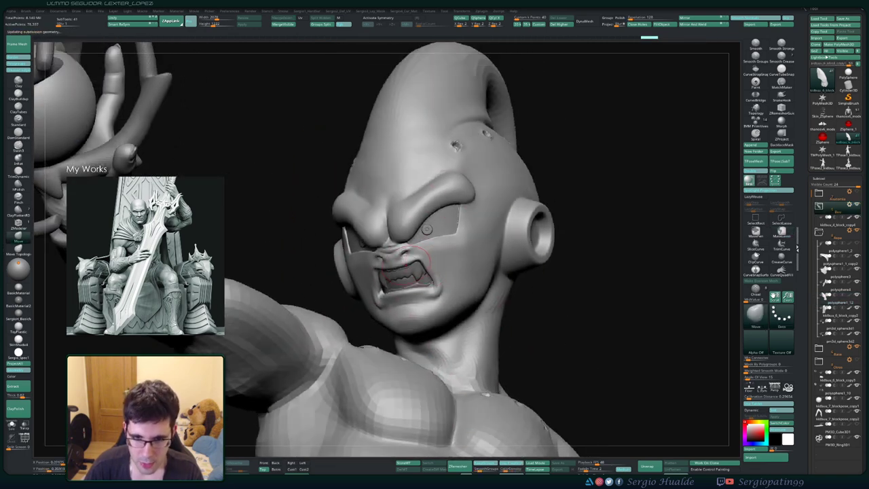
key(d)
right_drag(409, 266, 389, 203)
right_drag(389, 204, 394, 306)
mouse_move(394, 306)
ctrl+right_down()
mouse_move(382, 248)
mouse_move(363, 248)
mouse_move(375, 256)
mouse_move(393, 221)
mouse_move(398, 245)
mouse_move(420, 250)
ctrl+right_up()
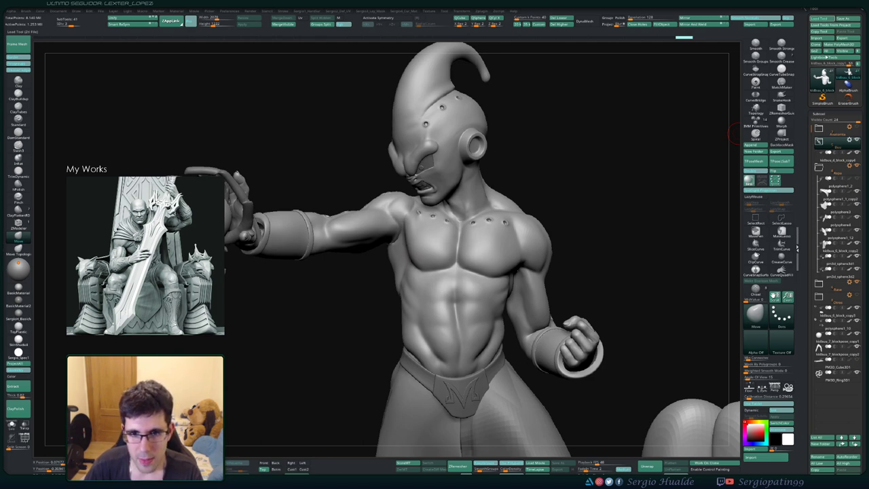
- Load the other Kid Buu version with the open hands and place a snapshot of it on the canvas for comparison
right_drag(471, 188, 534, 199)
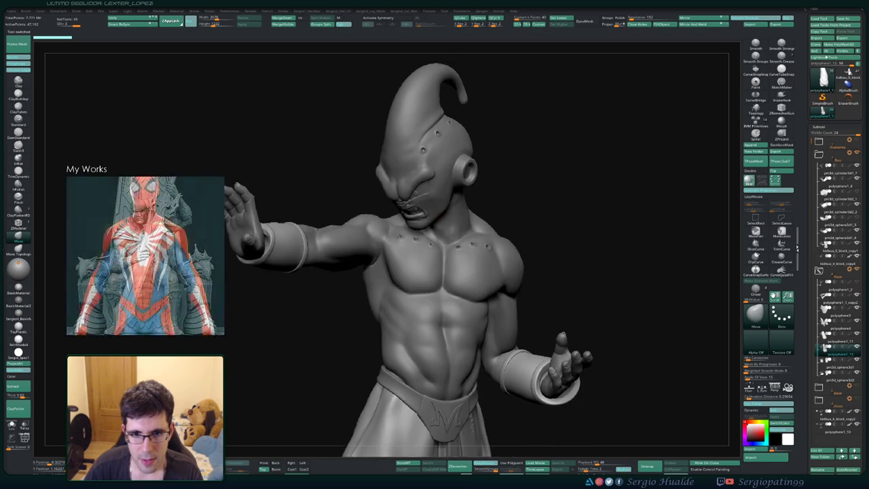
alt+right_drag(475, 241, 308, 190)
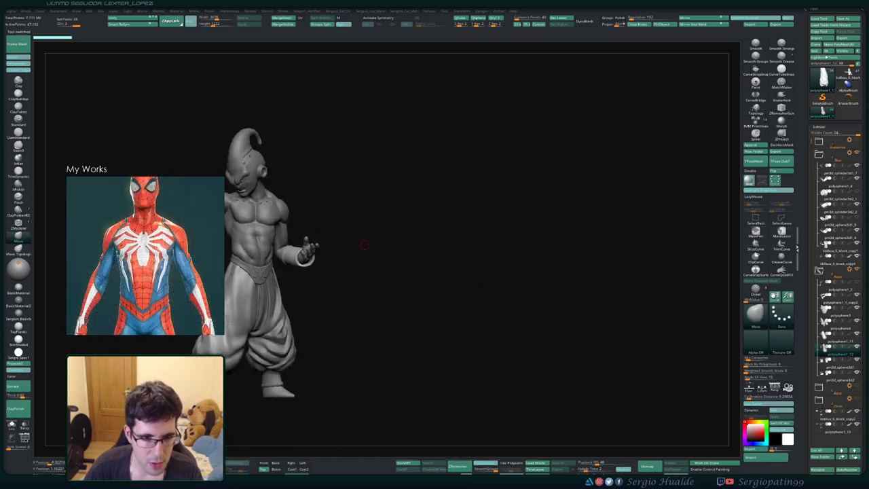
right_drag(429, 306, 380, 309)
ctrl+right_drag(380, 309, 377, 262)
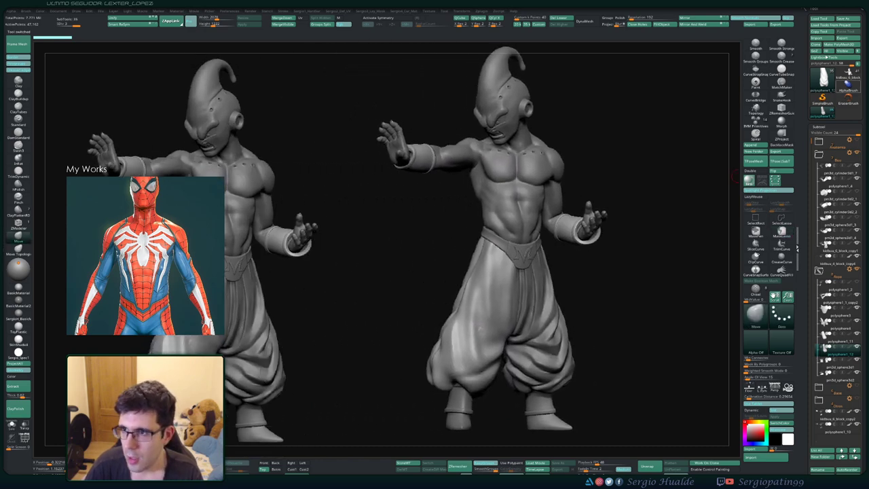
- Switch back to the posed statue with the energy ball and compare its trousers with the snapshot
click(847, 74)
mouse_move(632, 165)
mouse_down()
mouse_move(526, 161)
mouse_move(592, 179)
mouse_move(646, 171)
mouse_move(624, 181)
mouse_up()
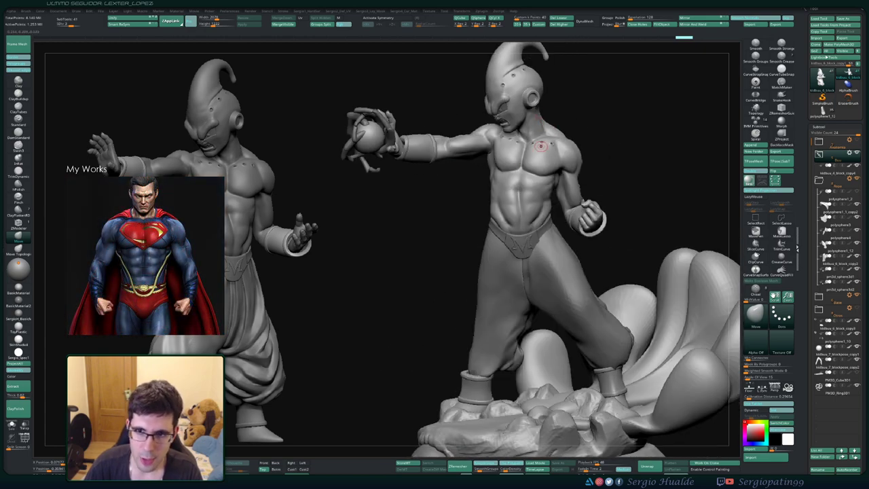
right_drag(530, 165, 522, 195)
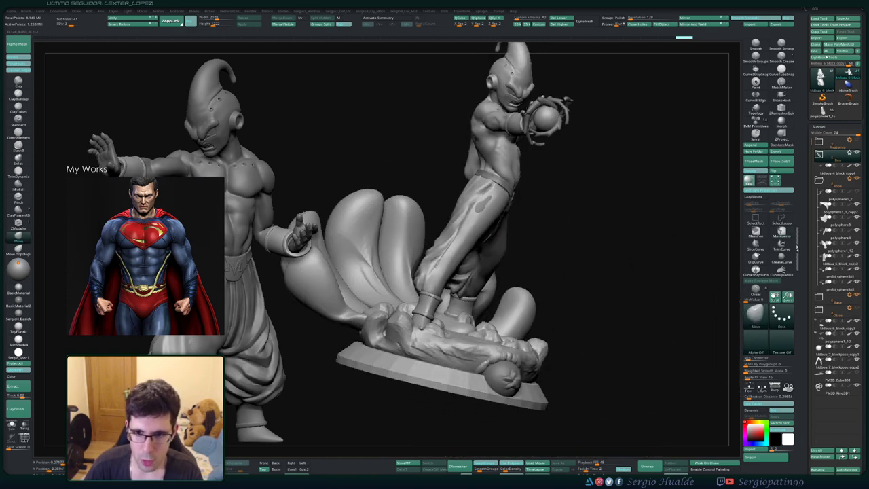